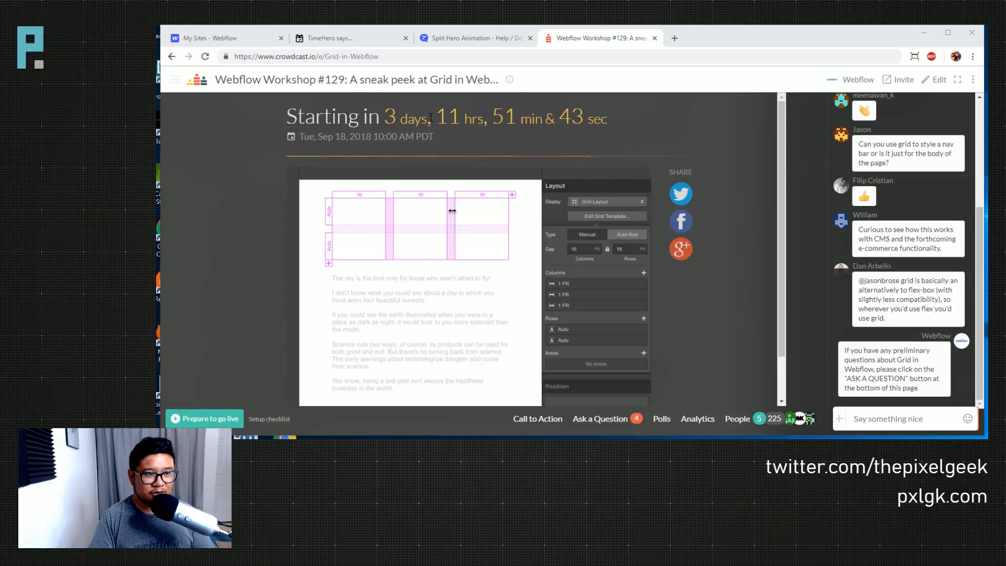
- Read through the audience questions submitted for the Grid in Webflow workshop and close the workshop page
{"action": "left_click", "coordinate": [326, 58]}
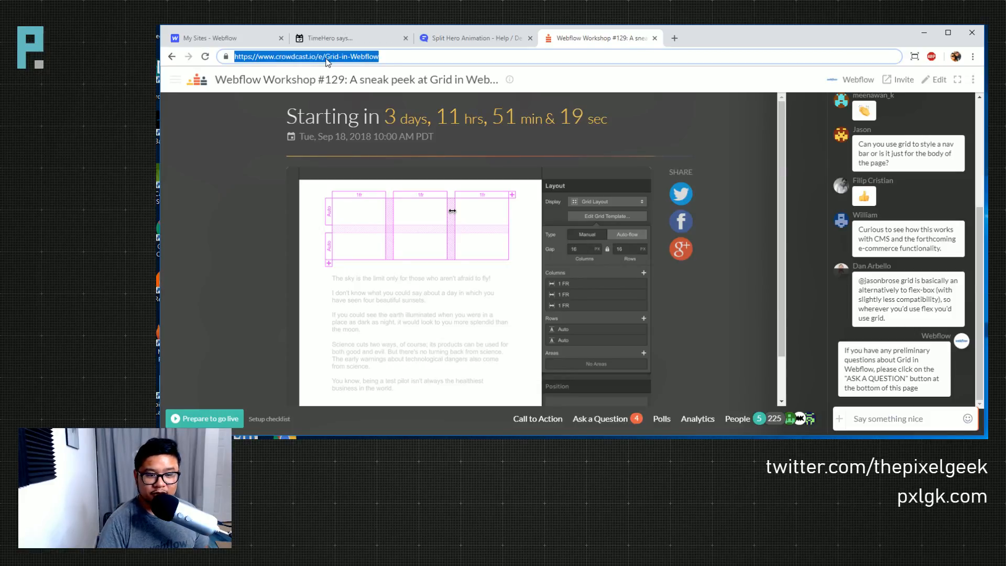
{"action": "left_click", "coordinate": [603, 422]}
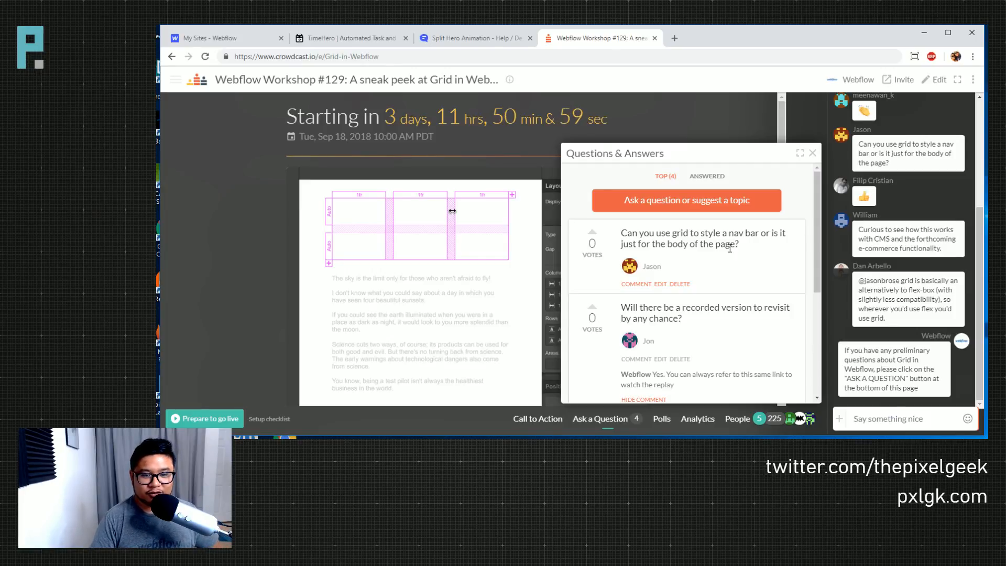
{"action": "scroll", "coordinate": [748, 269], "scroll_direction": "down", "scroll_amount": 2}
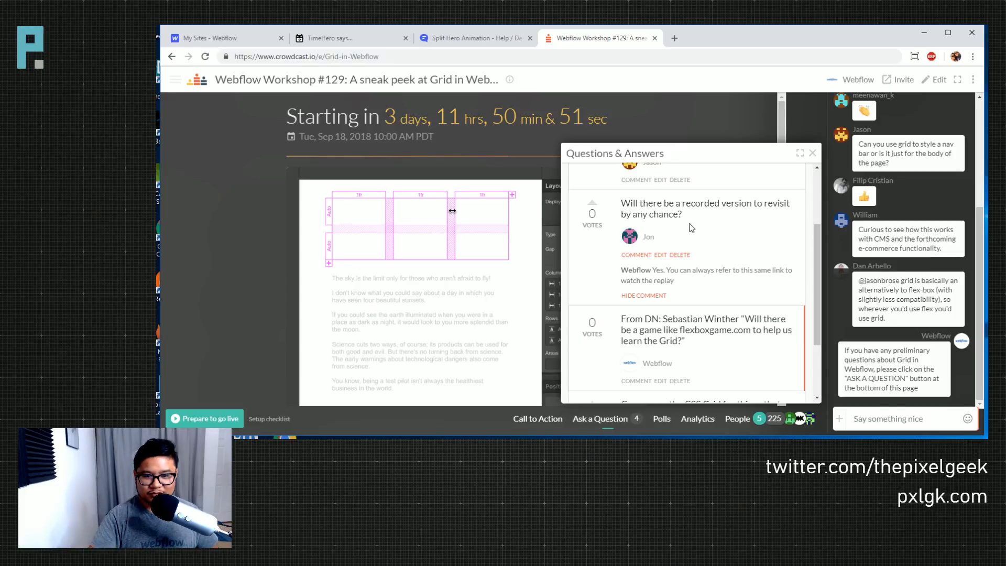
{"action": "scroll", "coordinate": [689, 228], "scroll_direction": "down", "scroll_amount": 1}
{"action": "scroll", "coordinate": [690, 228], "scroll_direction": "down", "scroll_amount": 2}
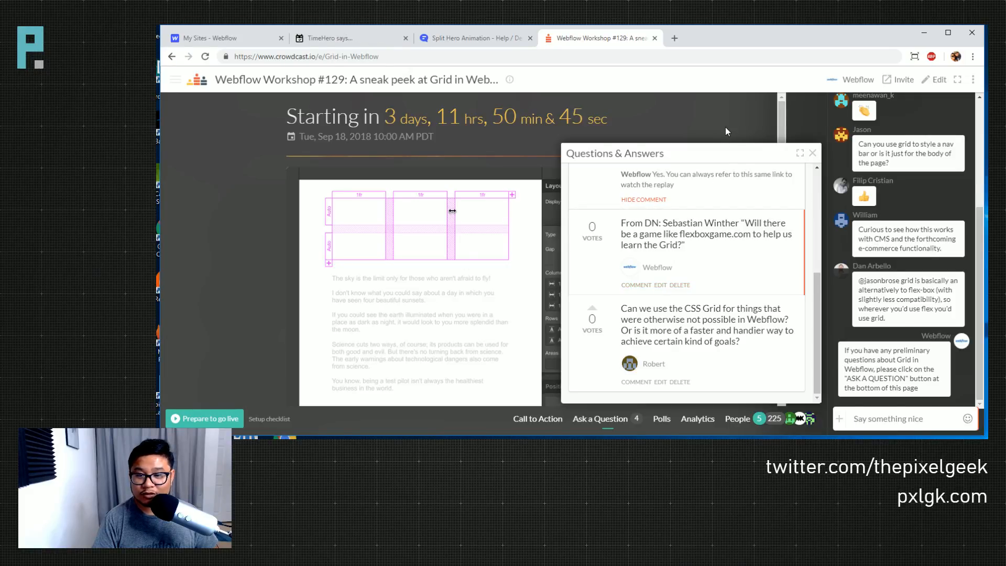
{"action": "left_click", "coordinate": [813, 153]}
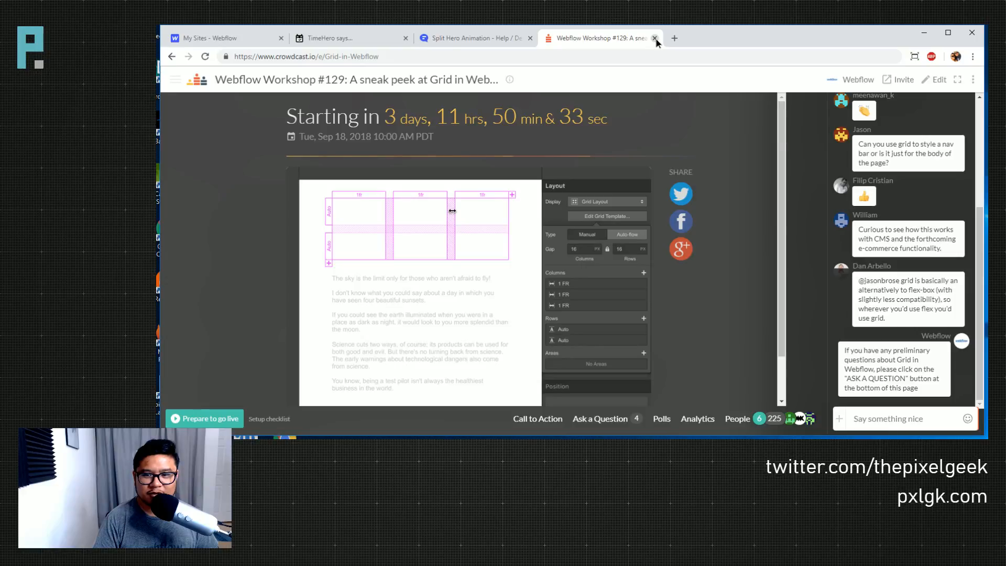
{"action": "left_click", "coordinate": [655, 39]}
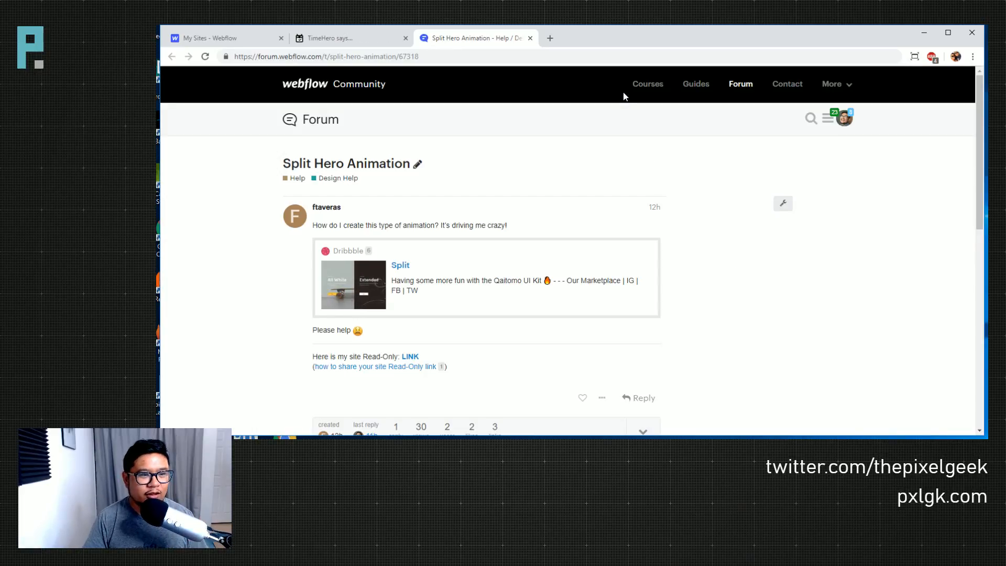
- Open the Split shot on Dribbble from the forum post and examine its hero animation against the request
{"action": "left_click", "coordinate": [400, 266]}
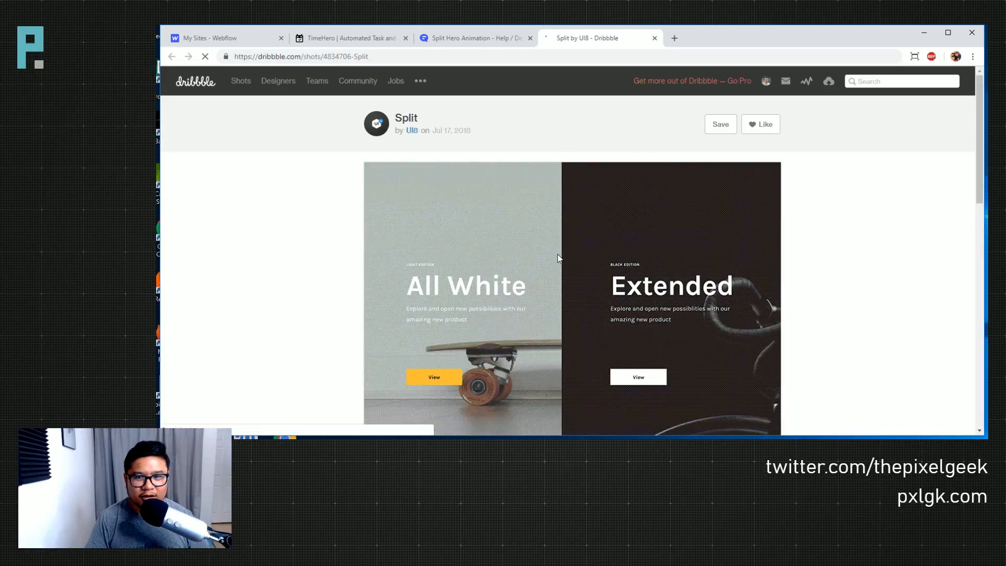
{"action": "scroll", "coordinate": [786, 243], "scroll_direction": "down", "scroll_amount": 1}
{"action": "scroll", "coordinate": [794, 241], "scroll_direction": "down", "scroll_amount": 2}
{"action": "scroll", "coordinate": [794, 241], "scroll_direction": "up", "scroll_amount": 2}
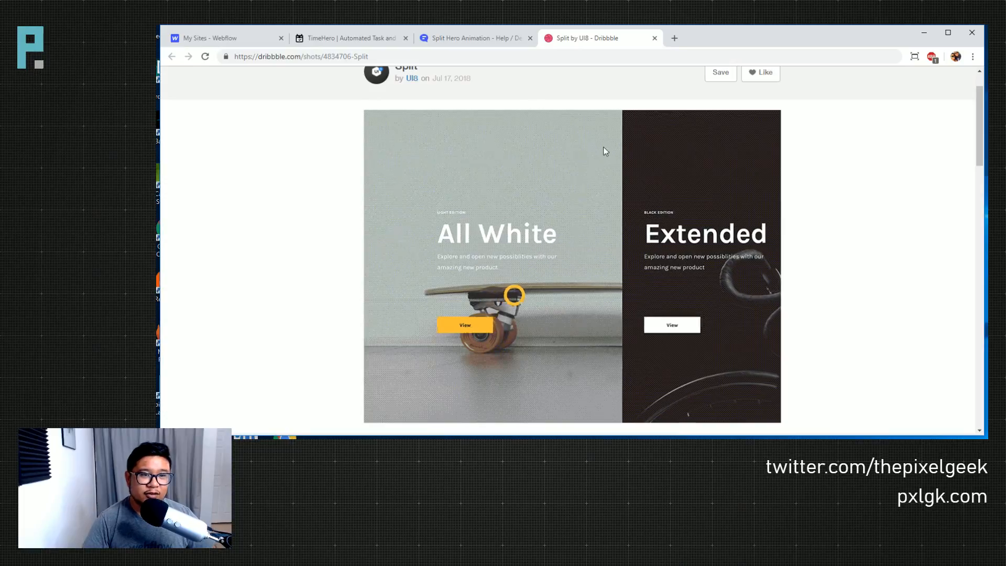
{"action": "left_click", "coordinate": [487, 45]}
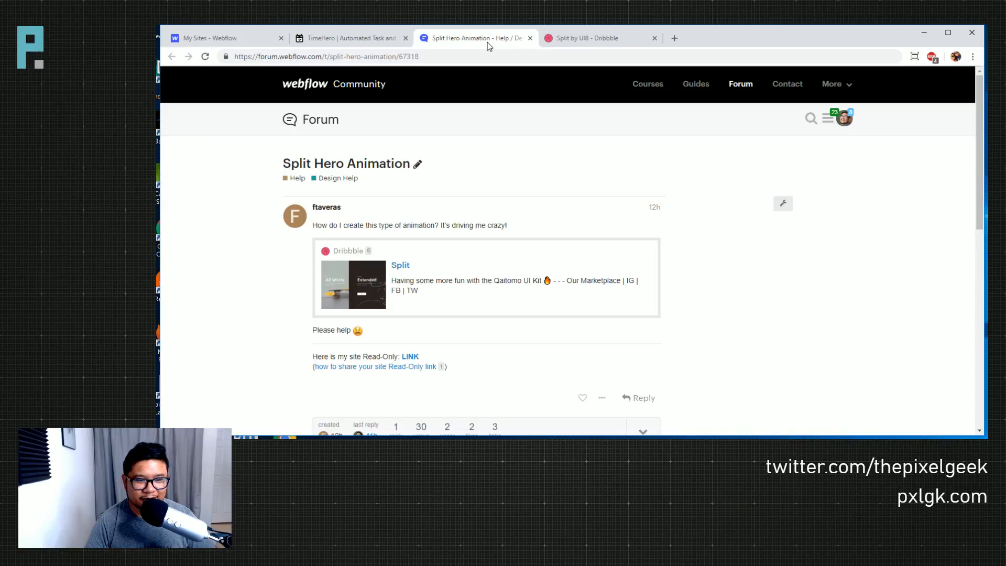
{"action": "left_click", "coordinate": [602, 41]}
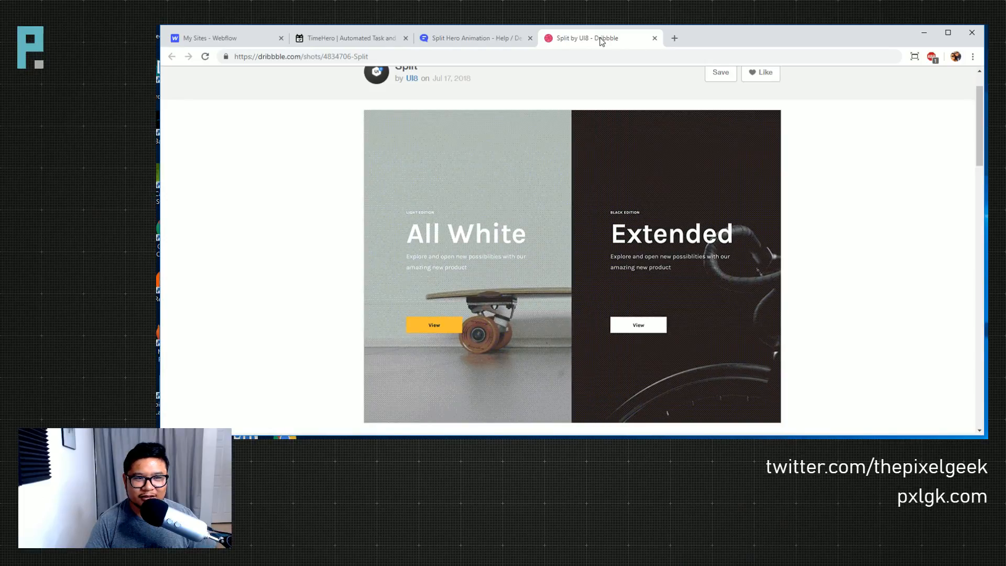
- Review the staff reply in the Split Hero Animation forum thread that links the cloneable split-1d71ef Webflow build
{"action": "left_click", "coordinate": [488, 40]}
{"action": "scroll", "coordinate": [652, 275], "scroll_direction": "down", "scroll_amount": 4}
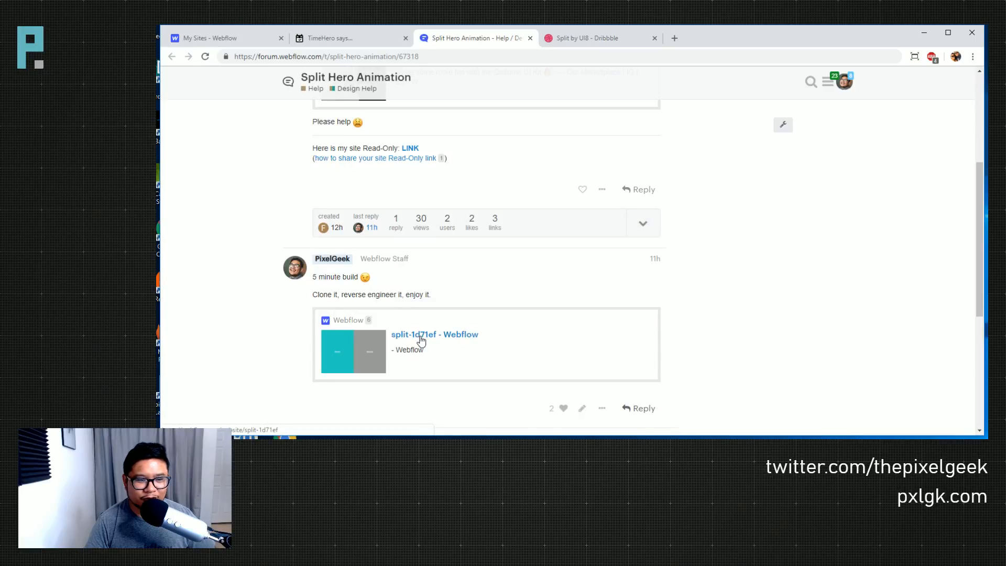
{"action": "scroll", "coordinate": [421, 340], "scroll_direction": "down", "scroll_amount": 1}
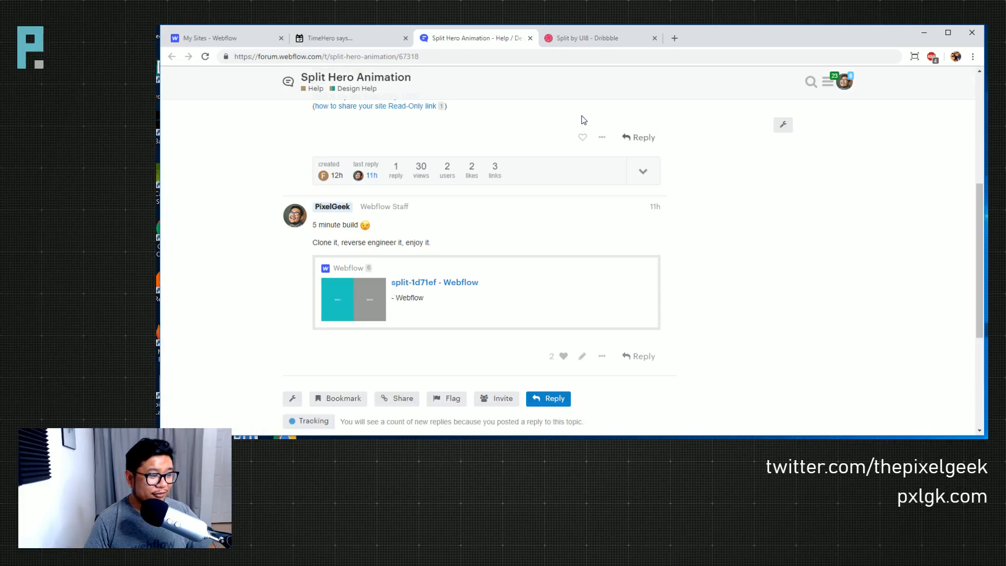
- Bring up the TimeHero homepage and dismiss its demo-booking chat message
{"action": "left_click", "coordinate": [359, 42]}
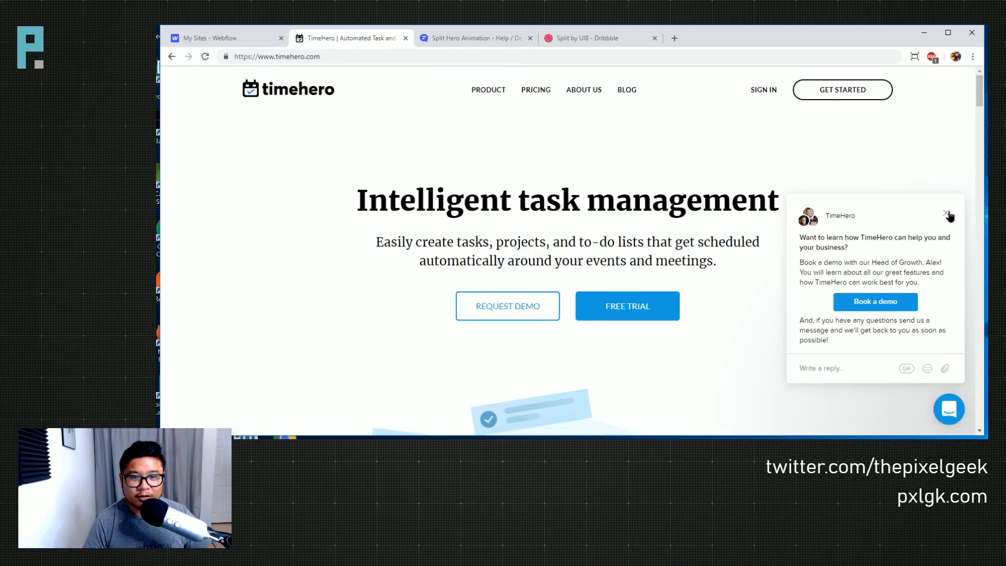
{"action": "left_click", "coordinate": [947, 214]}
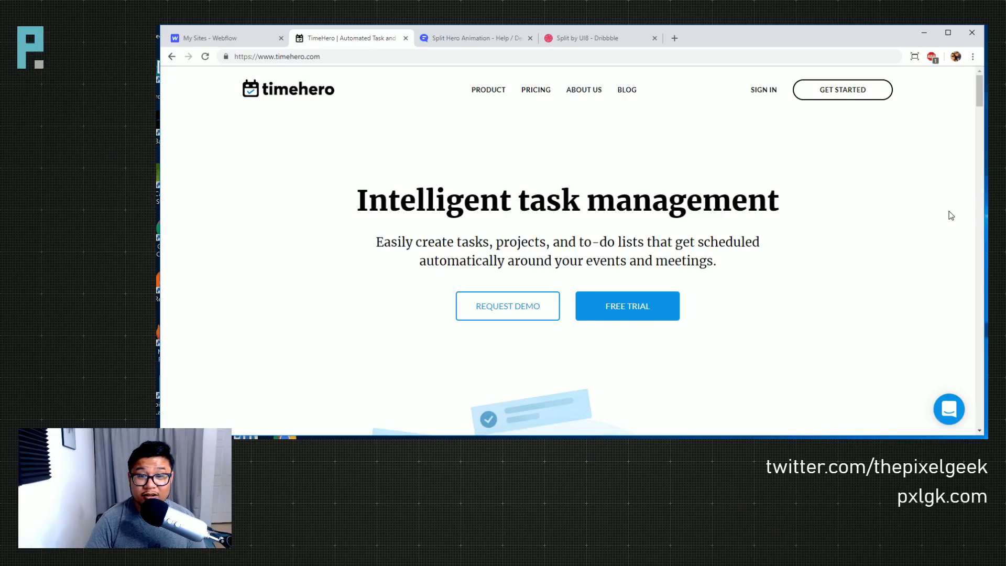
{"action": "mouse_move", "coordinate": [980, 90]}
{"action": "left_mouse_down"}
{"action": "mouse_move", "coordinate": [975, 77]}
{"action": "mouse_move", "coordinate": [972, 86]}
{"action": "left_mouse_up"}
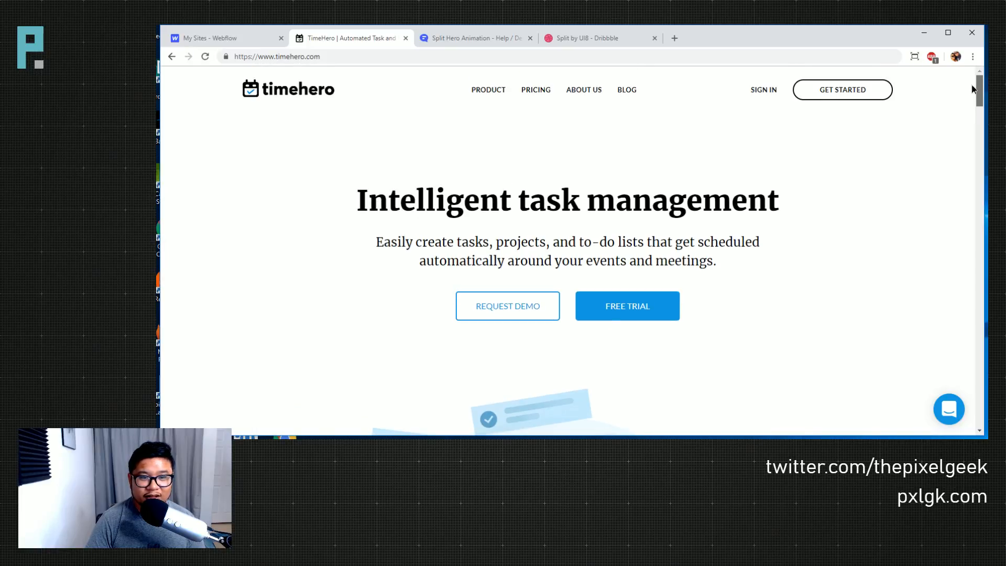
- Examine the TimeHero homepage's hero illustration, the dotted path leading away from it, and the productivity tool demo
{"action": "scroll", "coordinate": [973, 93], "scroll_direction": "down", "scroll_amount": 2}
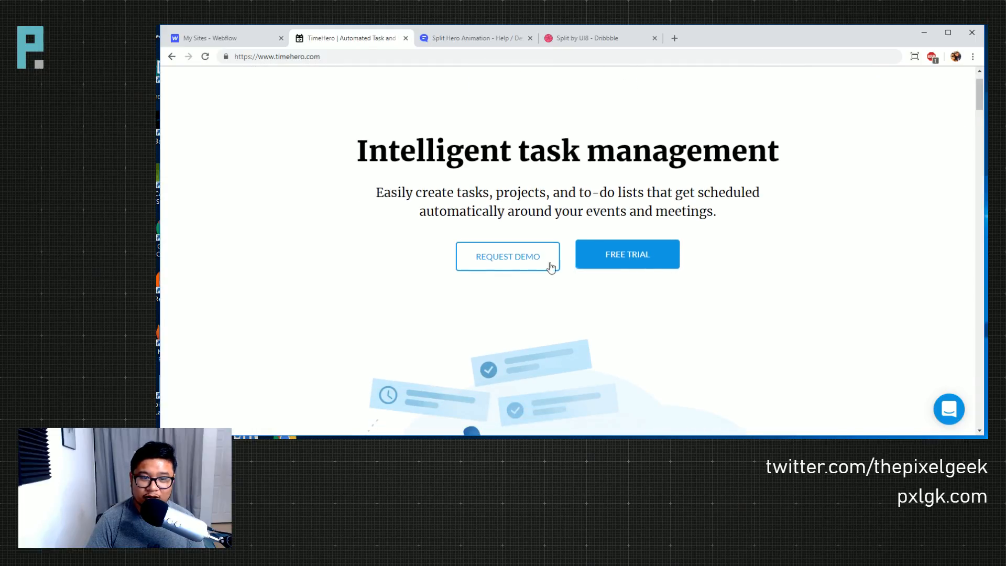
{"action": "scroll", "coordinate": [859, 268], "scroll_direction": "down", "scroll_amount": 2}
{"action": "scroll", "coordinate": [858, 269], "scroll_direction": "down", "scroll_amount": 3}
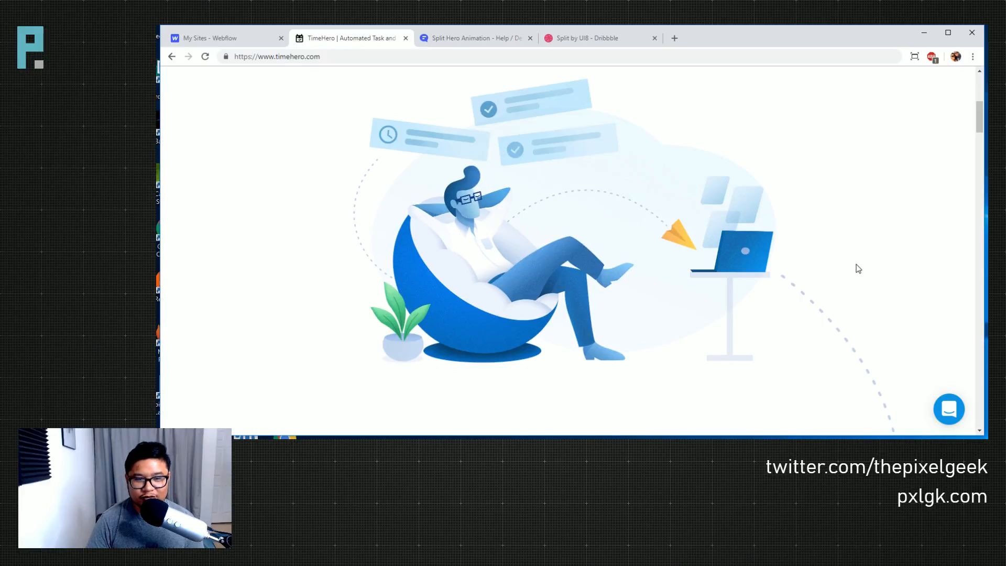
{"action": "scroll", "coordinate": [629, 226], "scroll_direction": "down", "scroll_amount": 1}
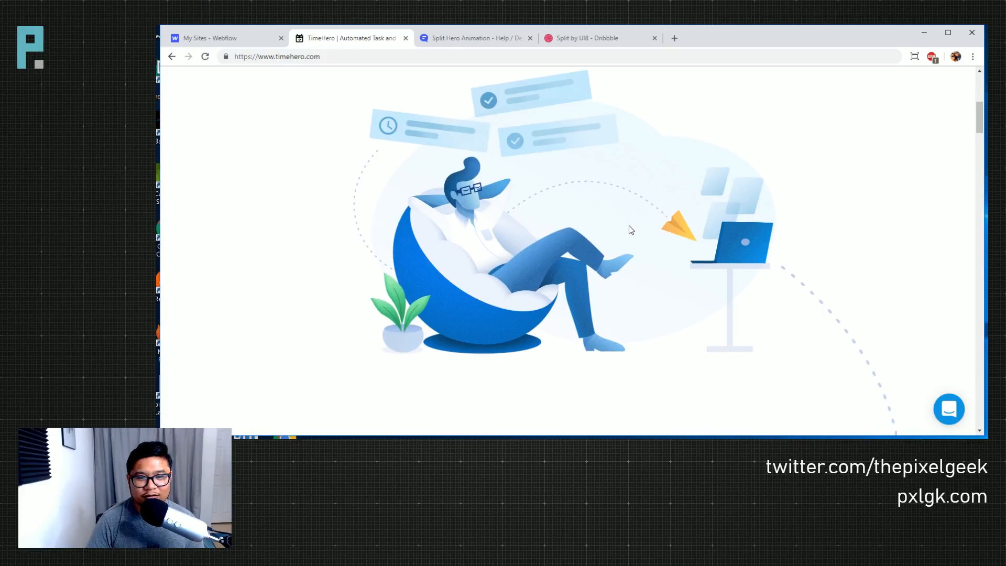
{"action": "scroll", "coordinate": [590, 244], "scroll_direction": "up", "scroll_amount": 1}
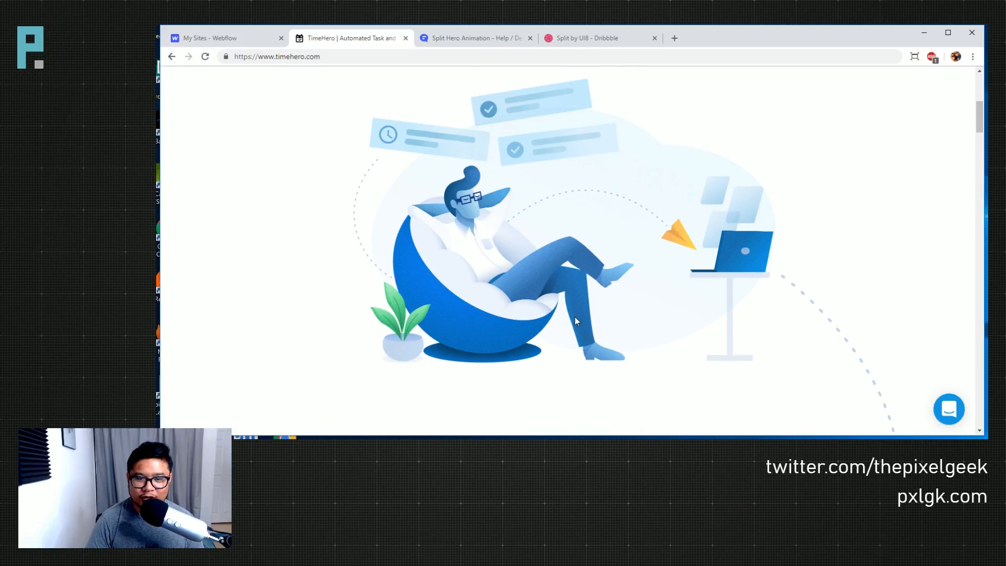
{"action": "scroll", "coordinate": [776, 302], "scroll_direction": "down", "scroll_amount": 2}
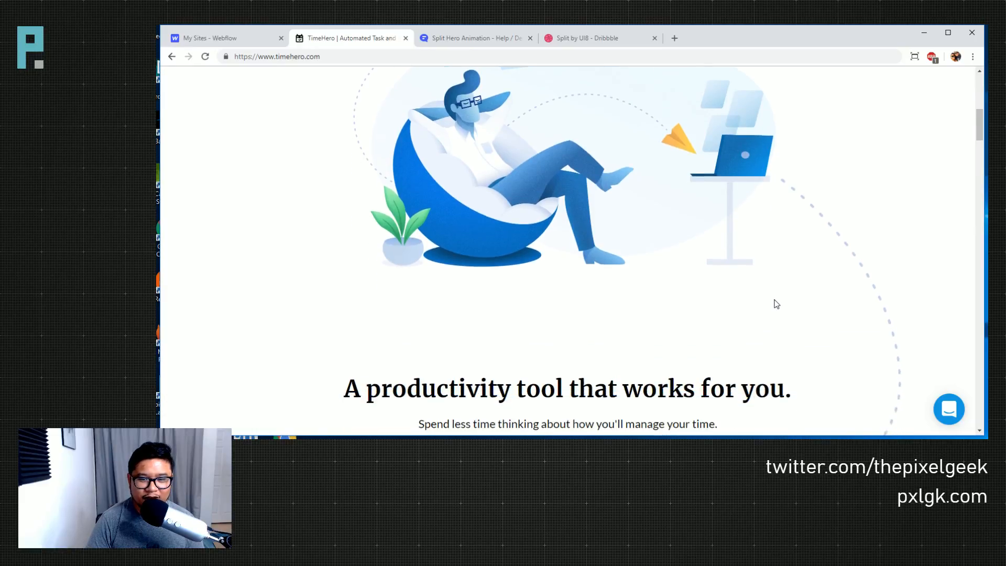
{"action": "scroll", "coordinate": [700, 252], "scroll_direction": "down", "scroll_amount": 2}
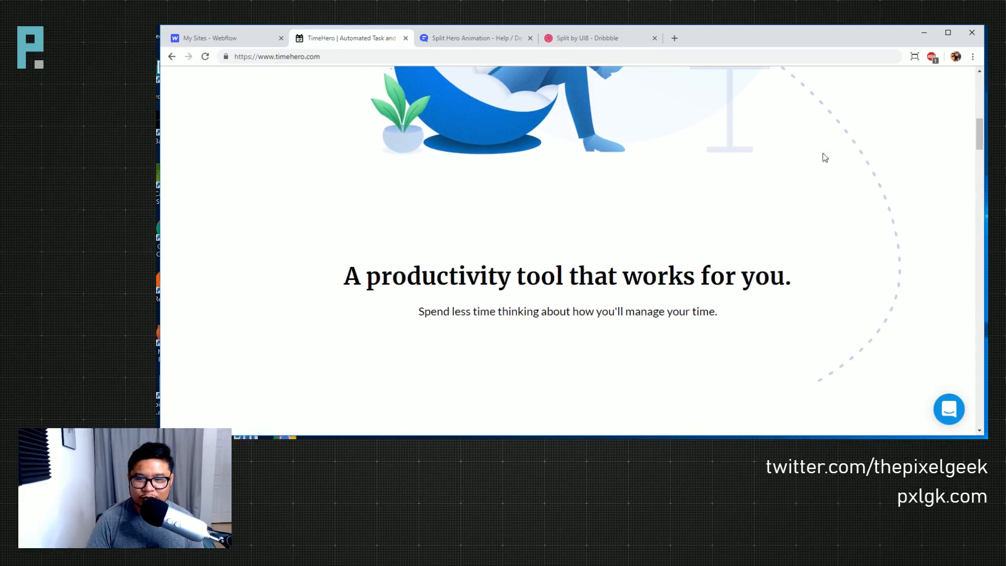
{"action": "scroll", "coordinate": [882, 243], "scroll_direction": "down", "scroll_amount": 2}
{"action": "scroll", "coordinate": [882, 243], "scroll_direction": "down", "scroll_amount": 1}
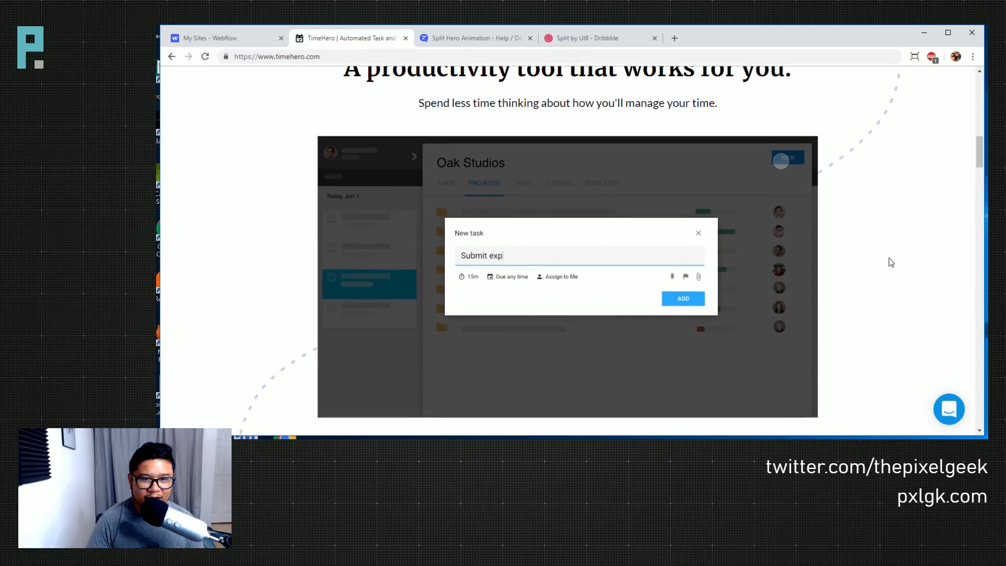
{"action": "scroll", "coordinate": [891, 262], "scroll_direction": "down", "scroll_amount": 2}
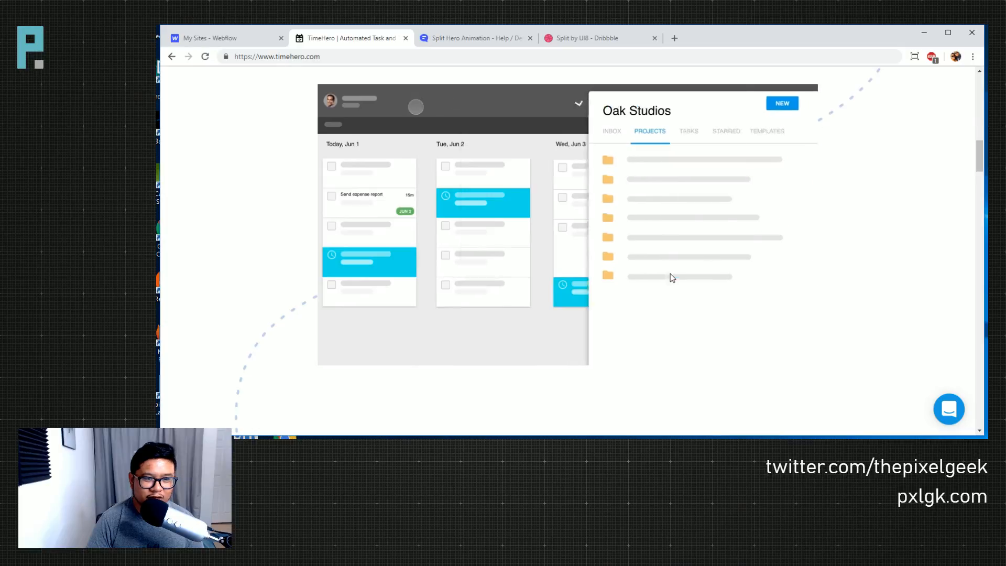
- Examine the remaining TimeHero homepage sections from the paper plane and AI scheduling to the footer, and return to the page start
{"action": "scroll", "coordinate": [644, 282], "scroll_direction": "down", "scroll_amount": 4}
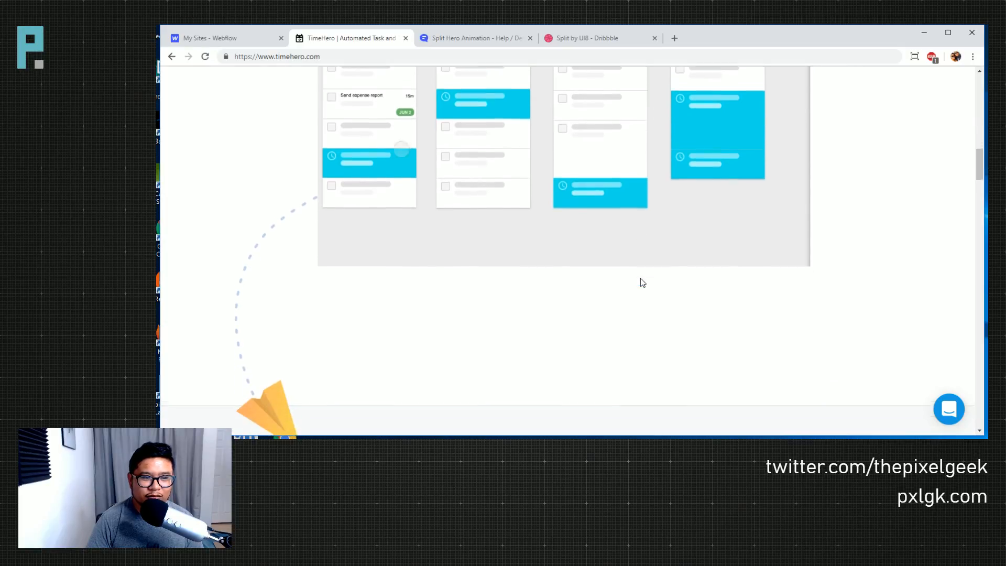
{"action": "scroll", "coordinate": [643, 282], "scroll_direction": "down", "scroll_amount": 4}
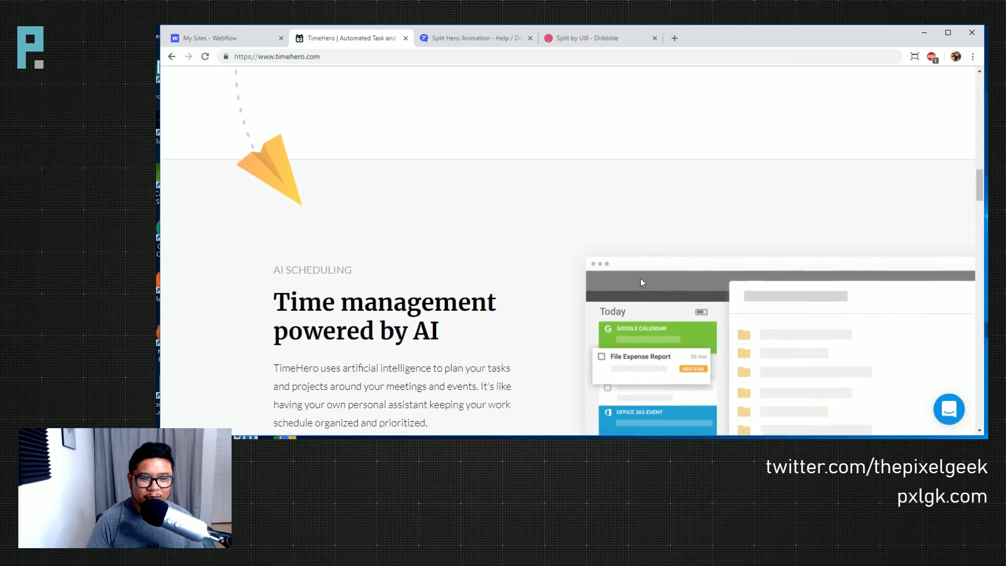
{"action": "scroll", "coordinate": [643, 282], "scroll_direction": "down", "scroll_amount": 2}
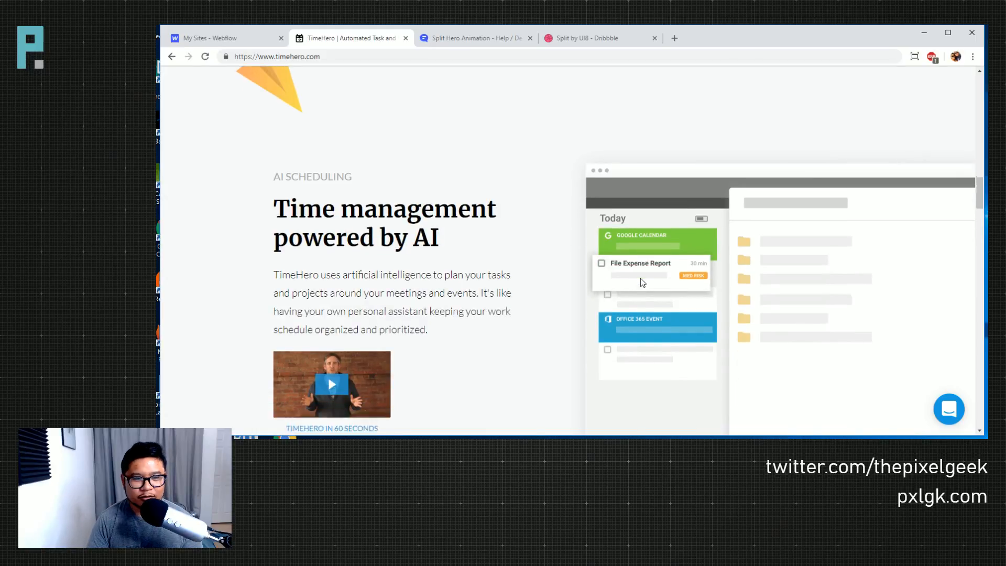
{"action": "scroll", "coordinate": [643, 282], "scroll_direction": "down", "scroll_amount": 1}
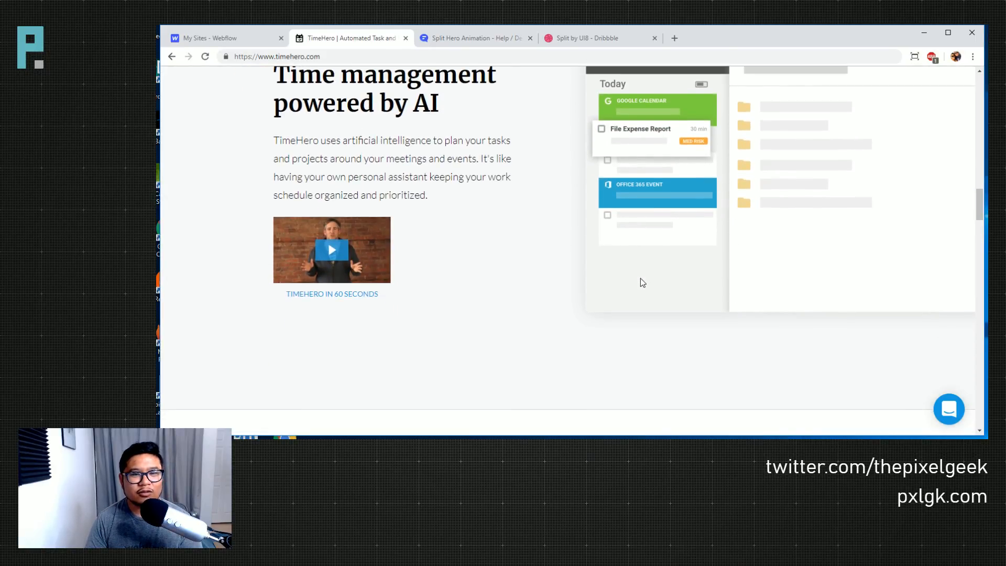
{"action": "scroll", "coordinate": [643, 282], "scroll_direction": "down", "scroll_amount": 3}
{"action": "scroll", "coordinate": [643, 283], "scroll_direction": "down", "scroll_amount": 7}
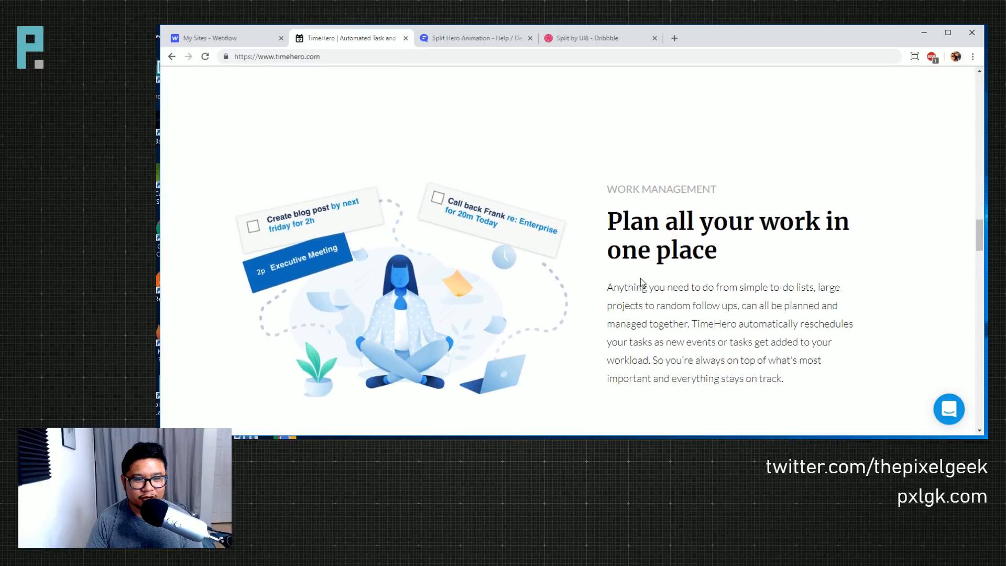
{"action": "scroll", "coordinate": [643, 283], "scroll_direction": "down", "scroll_amount": 6}
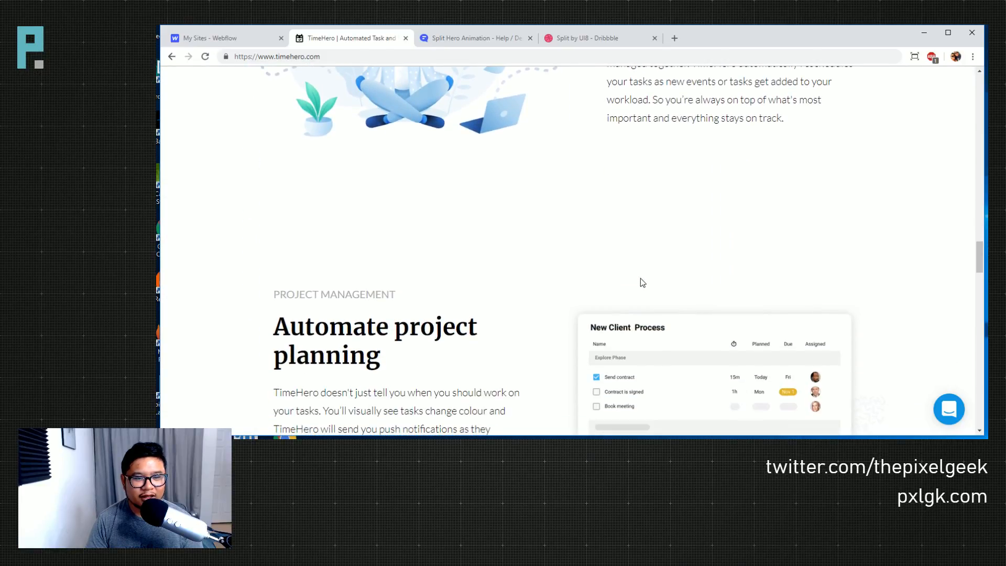
{"action": "scroll", "coordinate": [643, 283], "scroll_direction": "down", "scroll_amount": 9}
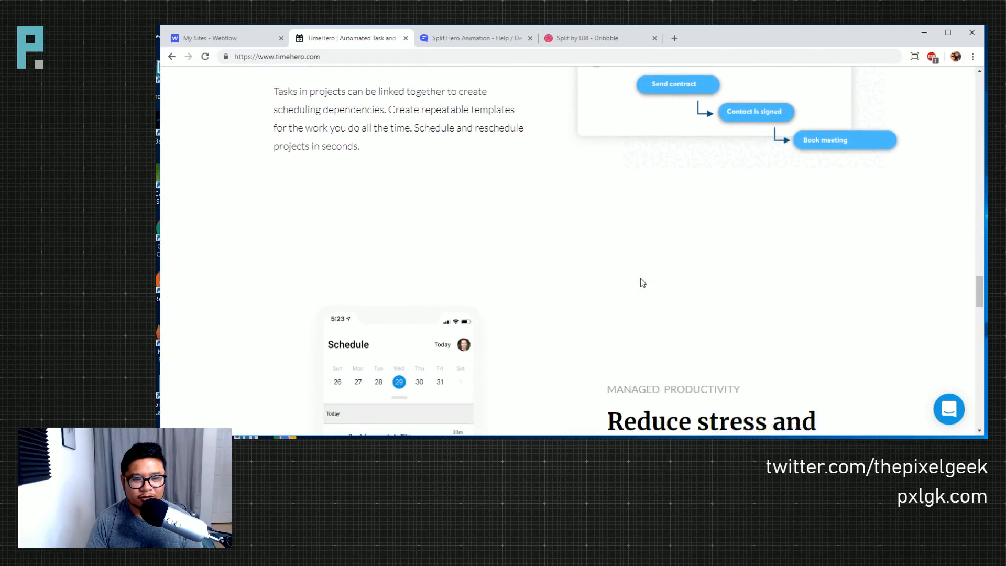
{"action": "scroll", "coordinate": [643, 283], "scroll_direction": "down", "scroll_amount": 7}
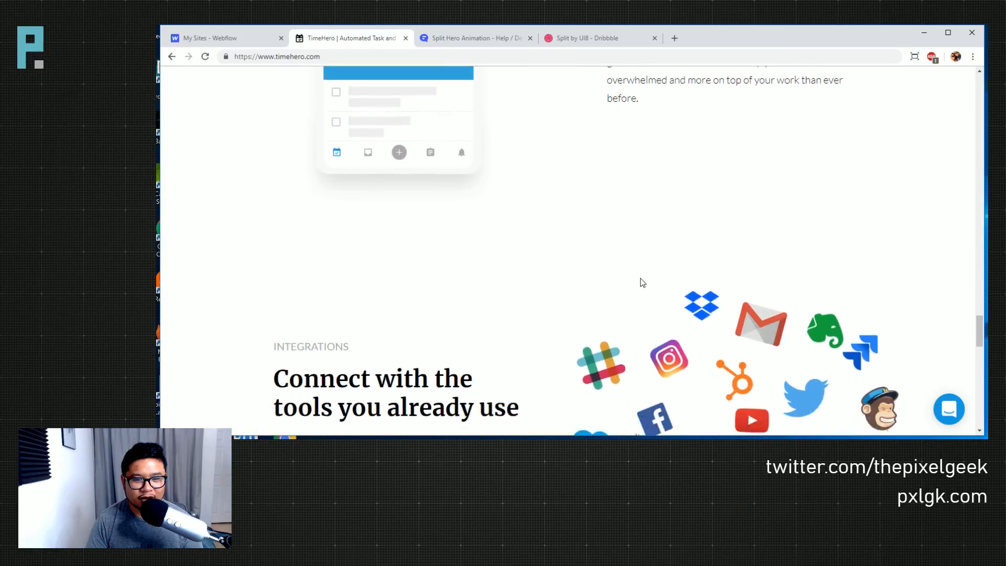
{"action": "scroll", "coordinate": [642, 283], "scroll_direction": "down", "scroll_amount": 5}
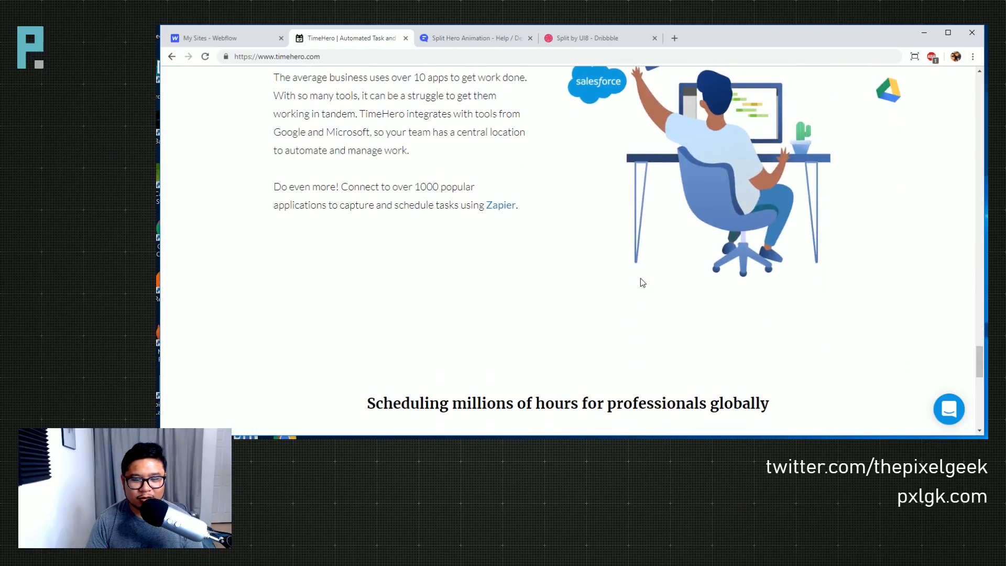
{"action": "scroll", "coordinate": [642, 282], "scroll_direction": "down", "scroll_amount": 3}
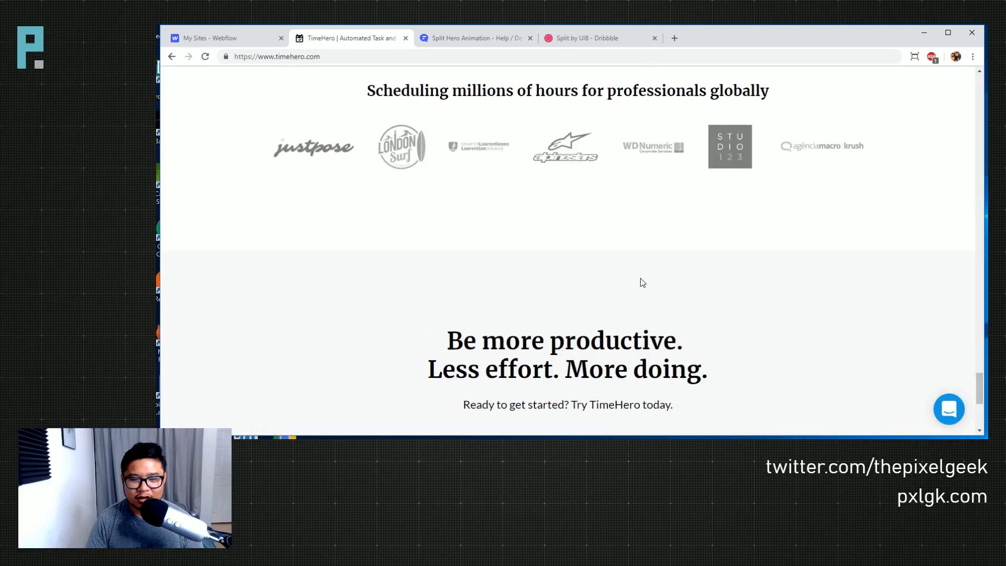
{"action": "scroll", "coordinate": [643, 283], "scroll_direction": "down", "scroll_amount": 5}
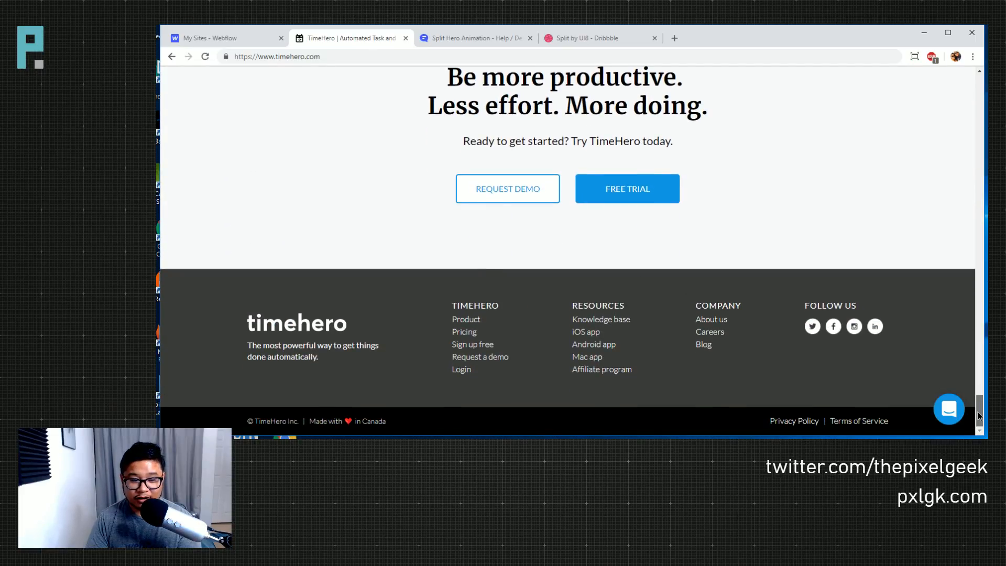
{"action": "left_click_drag", "start_coordinate": [978, 416], "coordinate": [947, 92]}
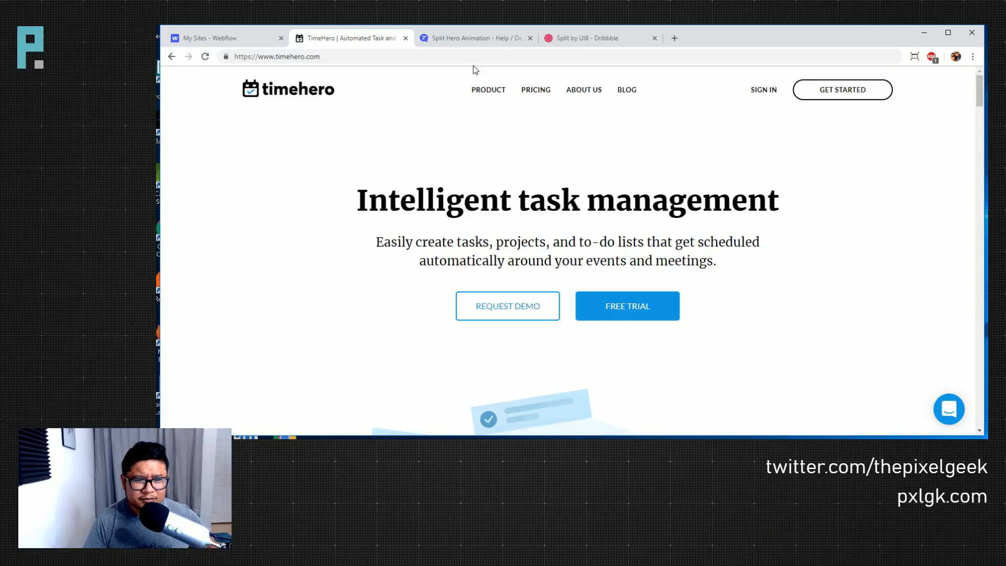
- Review the Split shot by UI8 on Dribbble with its All White and Extended hero halves
{"action": "left_click", "coordinate": [576, 38]}
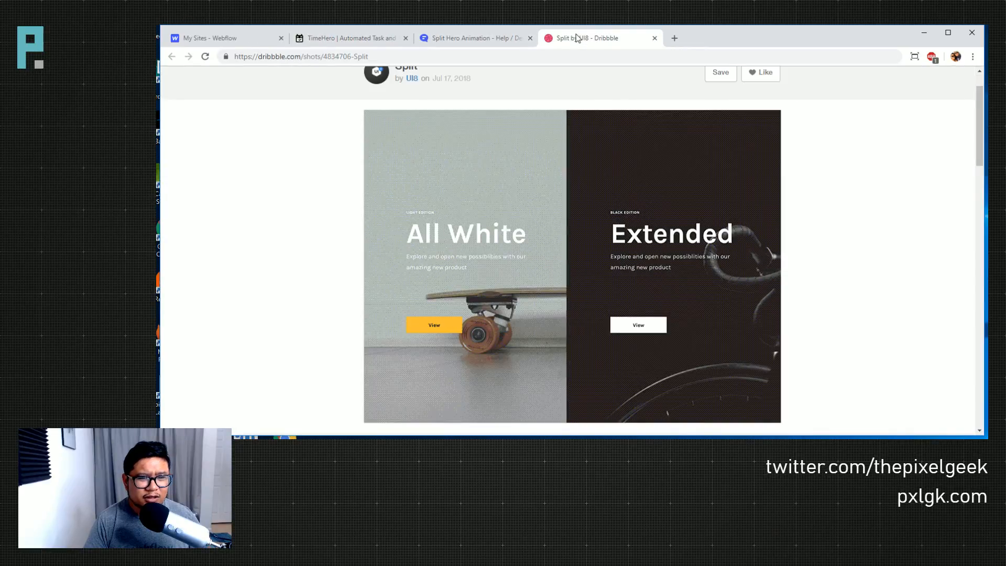
{"action": "left_click", "coordinate": [242, 35]}
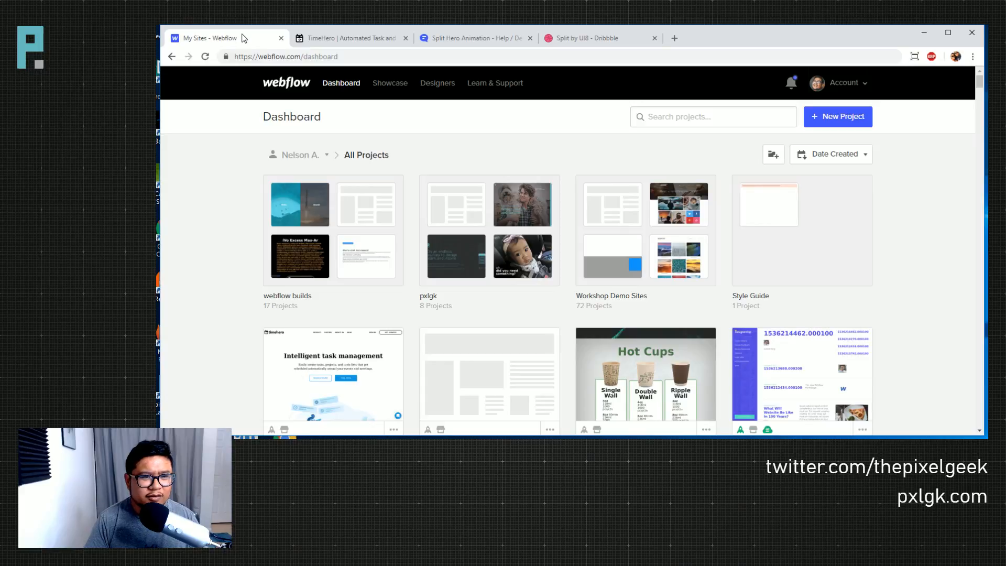
{"action": "left_click", "coordinate": [577, 37]}
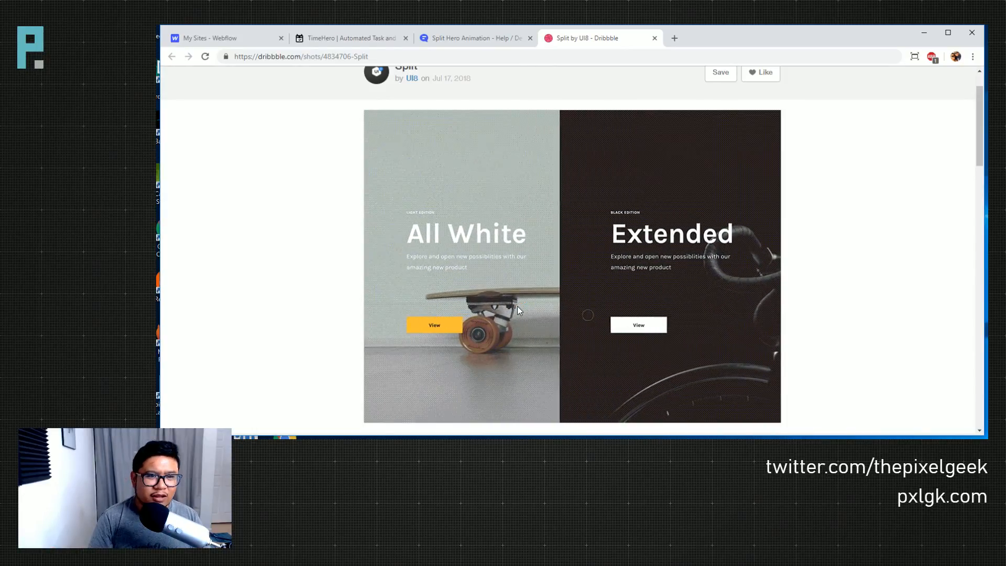
- Open the live website of the split-1d71ef build linked in the Split Hero Animation forum thread
{"action": "left_click", "coordinate": [463, 38]}
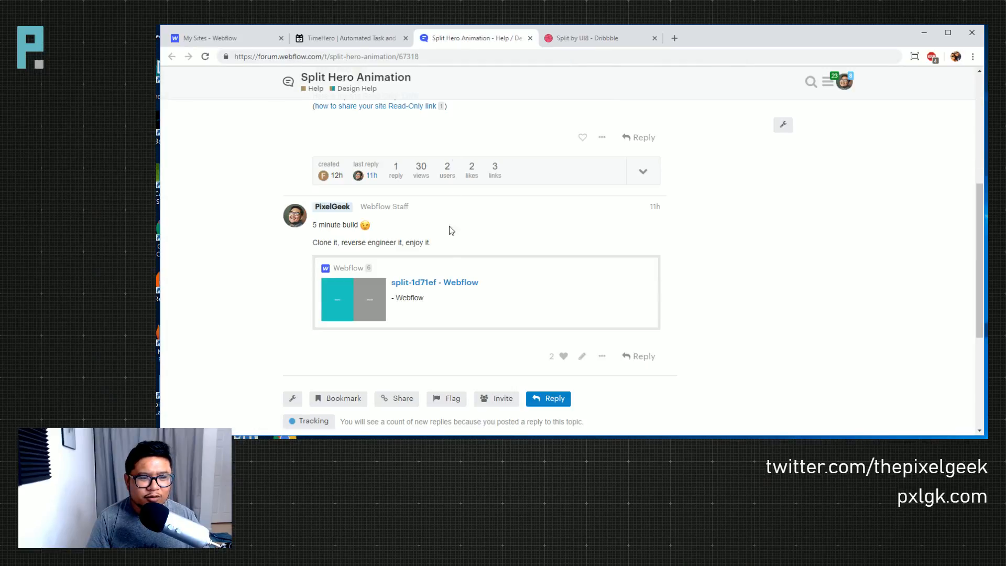
{"action": "left_click", "coordinate": [455, 285]}
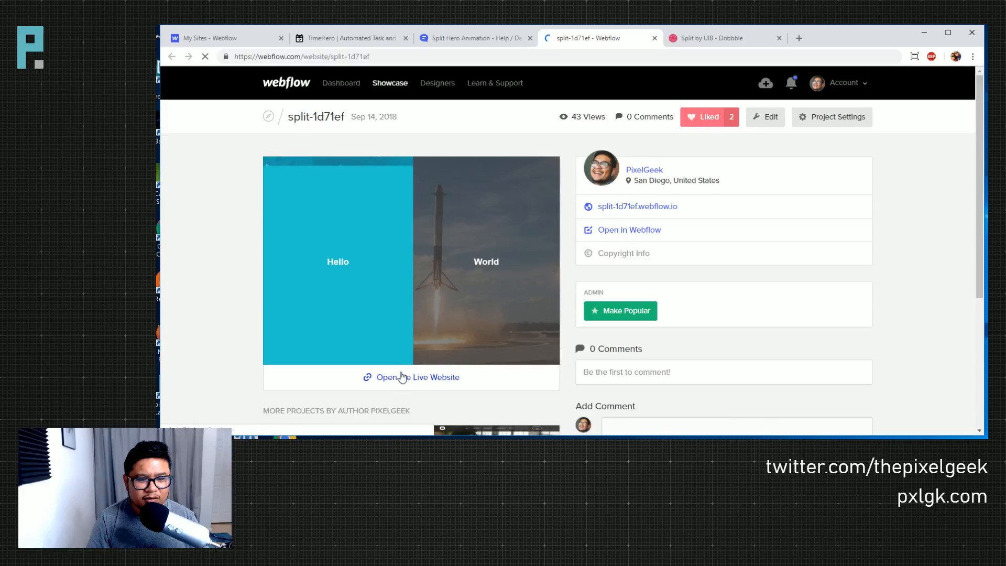
{"action": "left_click", "coordinate": [414, 375]}
{"action": "left_click", "coordinate": [625, 38]}
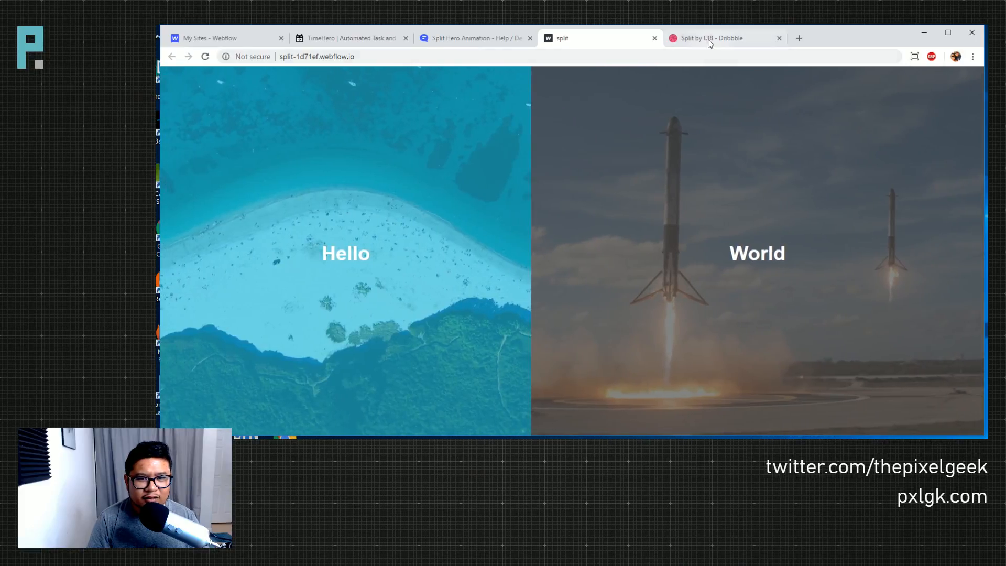
- Compare the Dribbble shot's split hero animation with the Hello and World halves of the live Webflow build
{"action": "left_click", "coordinate": [709, 40]}
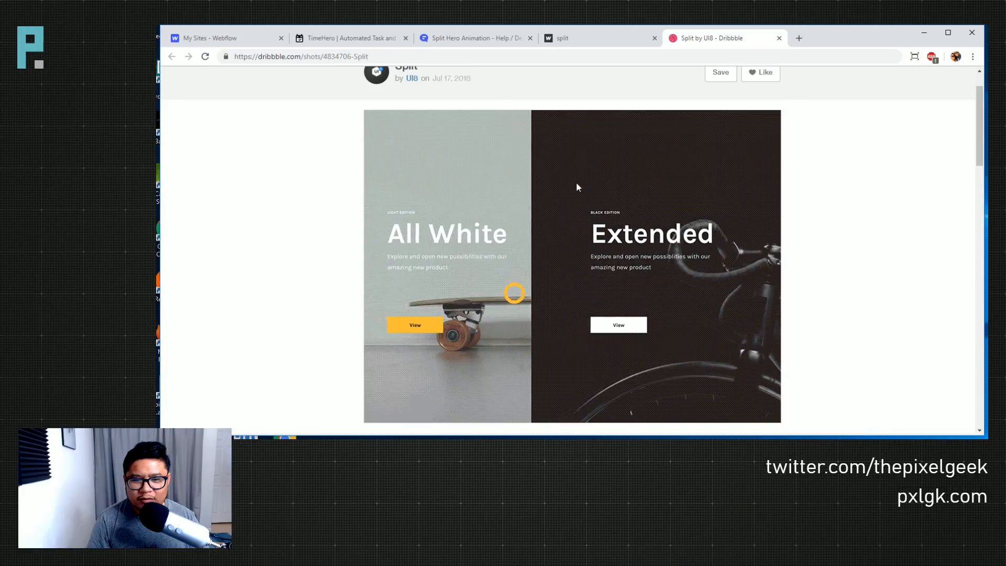
{"action": "left_click", "coordinate": [587, 44]}
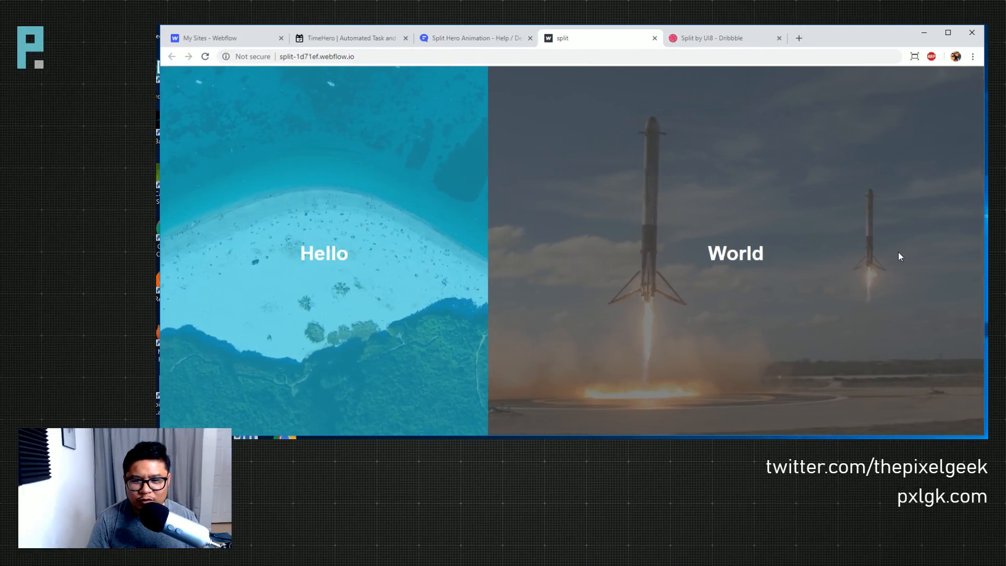
{"action": "left_click", "coordinate": [705, 39]}
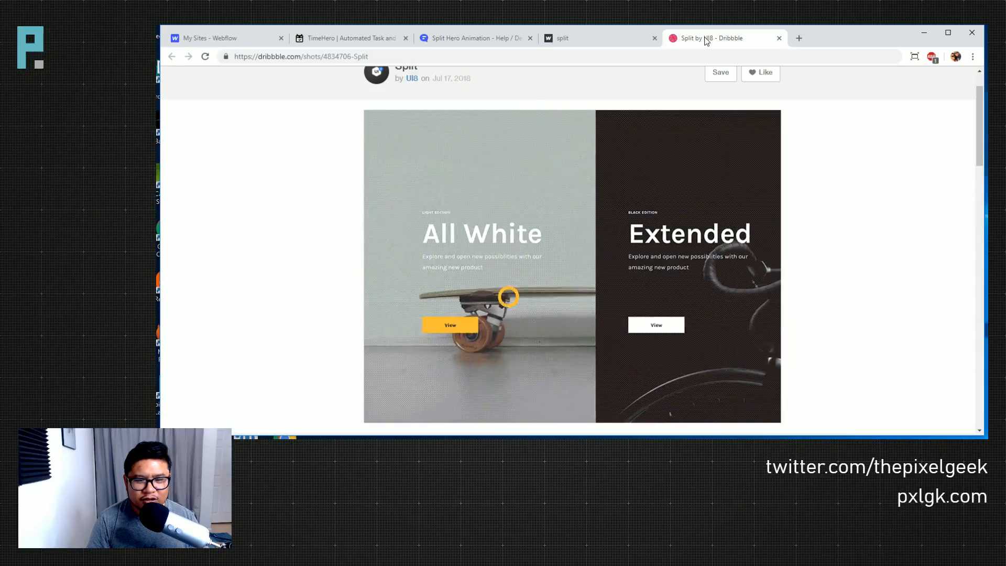
{"action": "left_click", "coordinate": [587, 37]}
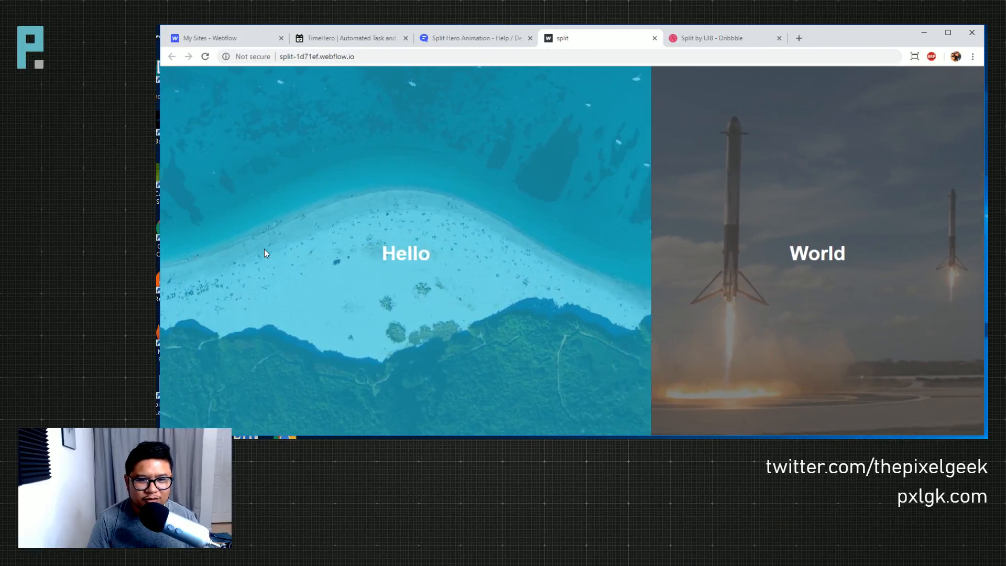
- Close the live build and open the split project from the webflow builds folder in the Designer
{"action": "left_click", "coordinate": [655, 38]}
{"action": "left_click", "coordinate": [235, 41]}
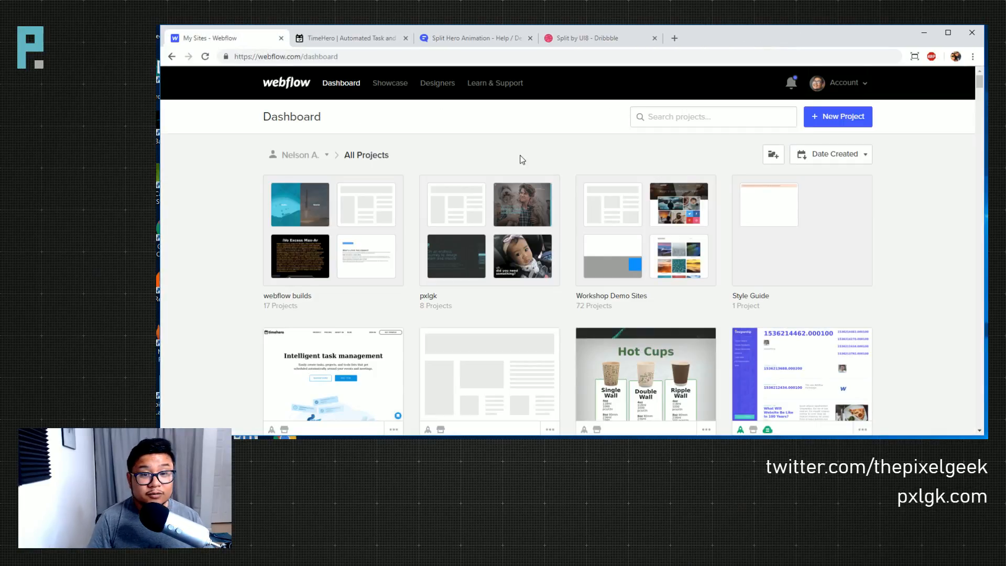
{"action": "left_click", "coordinate": [316, 213]}
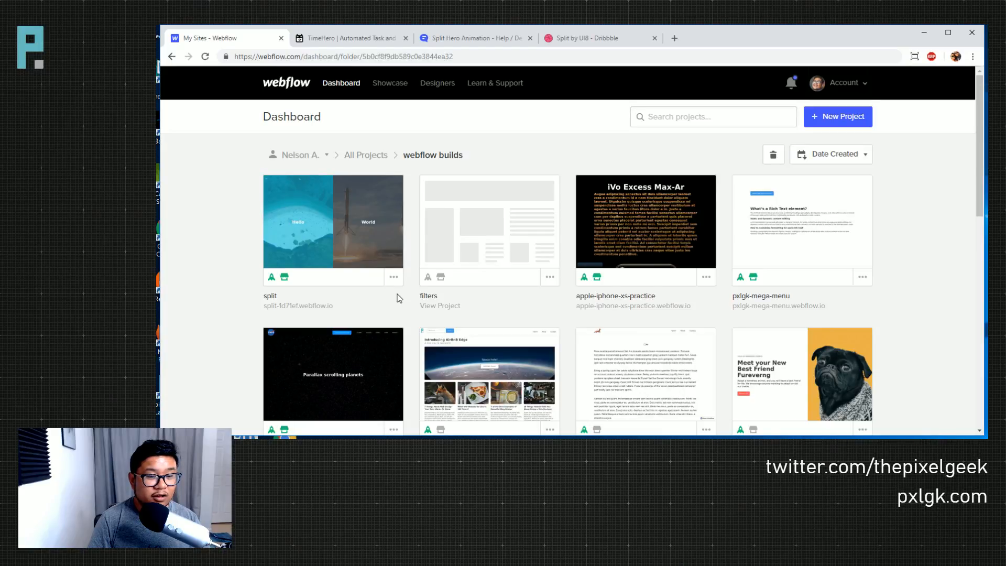
{"action": "mouse_move", "coordinate": [360, 256]}
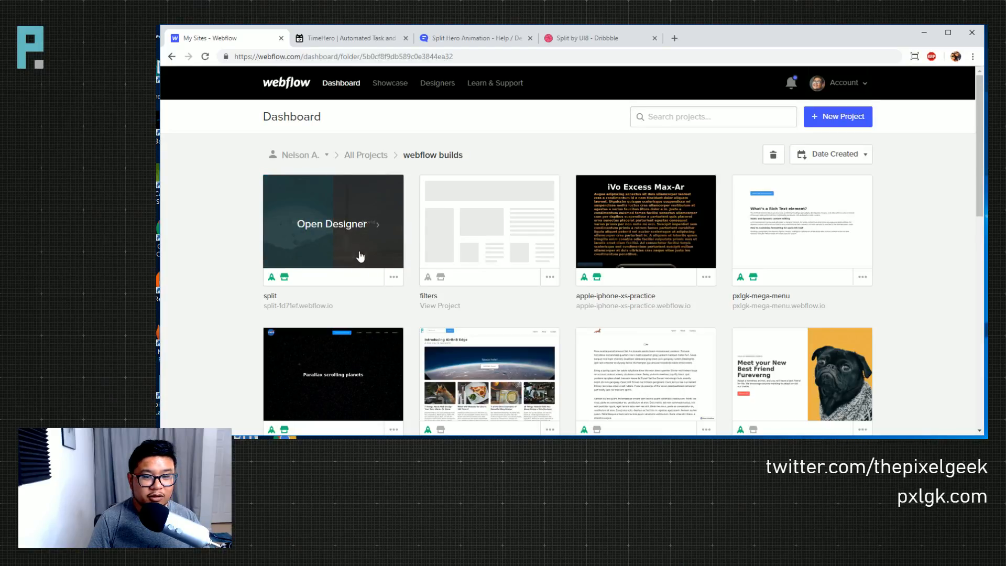
{"action": "left_click", "coordinate": [360, 256]}
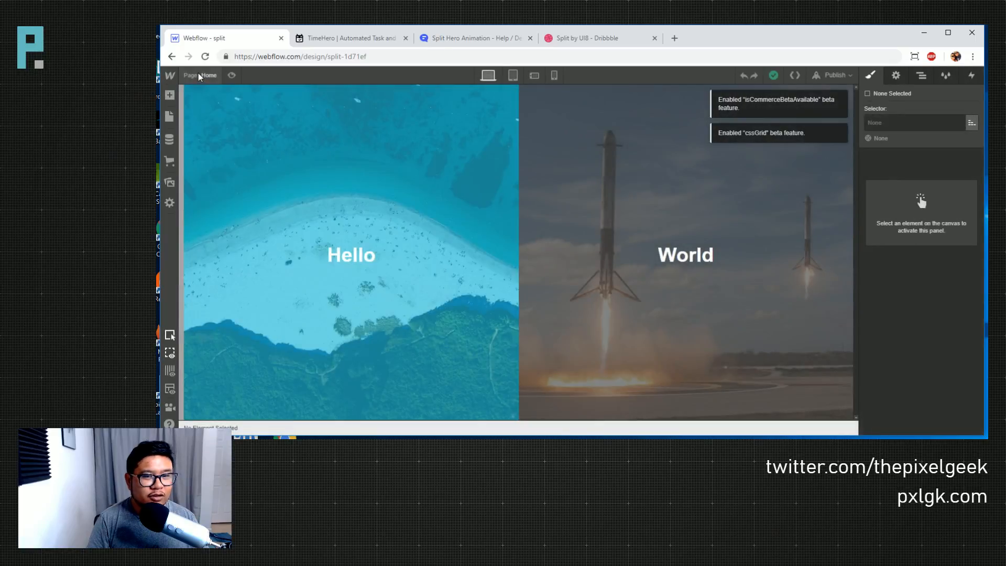
- Create a new static page named stream in the split project
{"action": "left_click", "coordinate": [200, 77]}
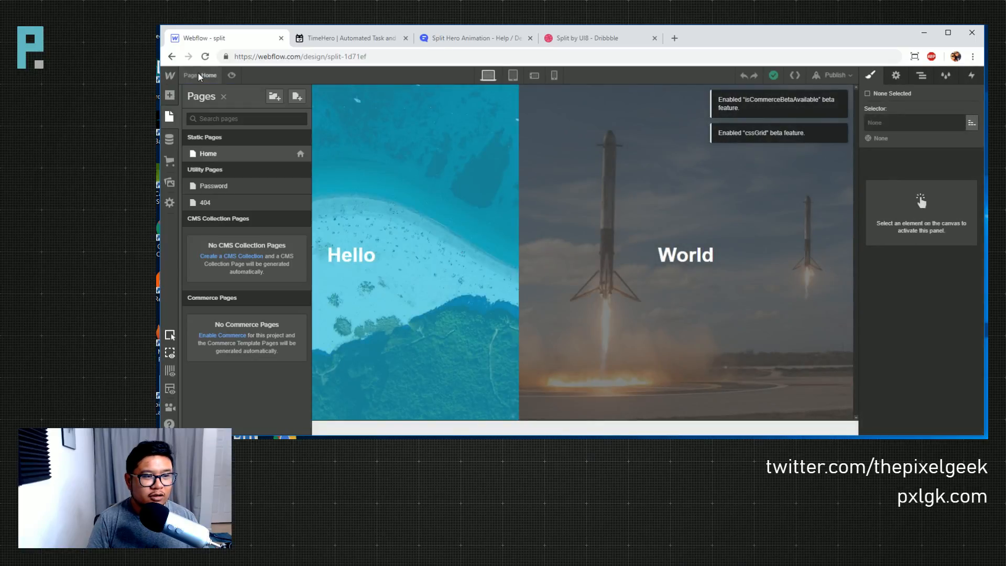
{"action": "left_click", "coordinate": [302, 99]}
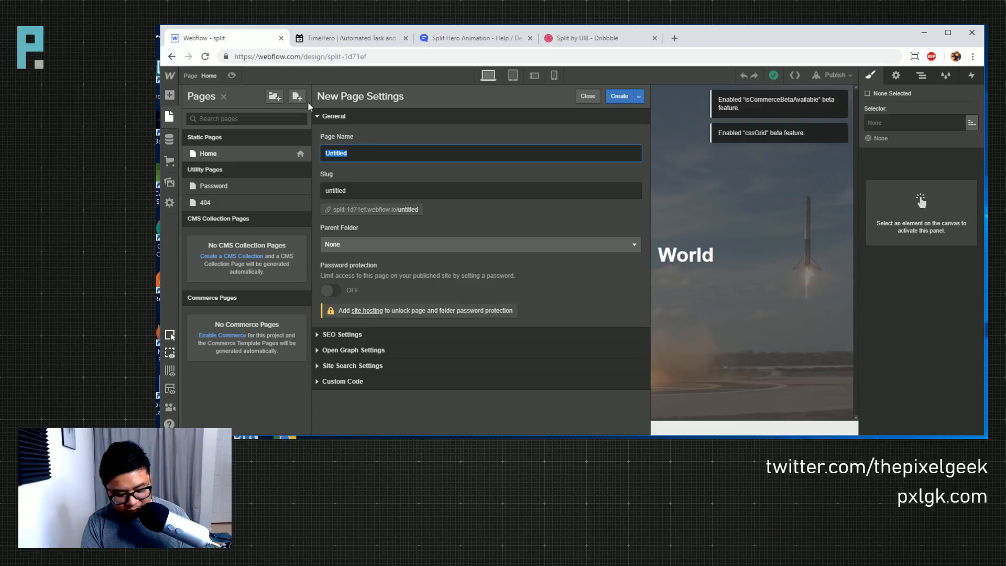
{"action": "type", "text": "stream"}
{"action": "key", "text": "Return"}
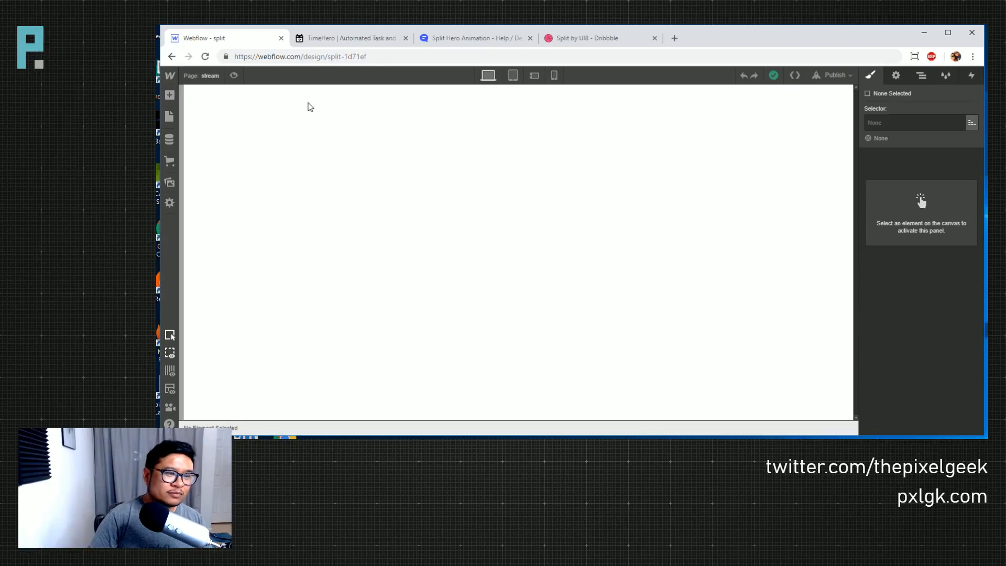
- Add a section to the stream page's body and give it the new class s-wrapper
{"action": "left_click", "coordinate": [372, 178]}
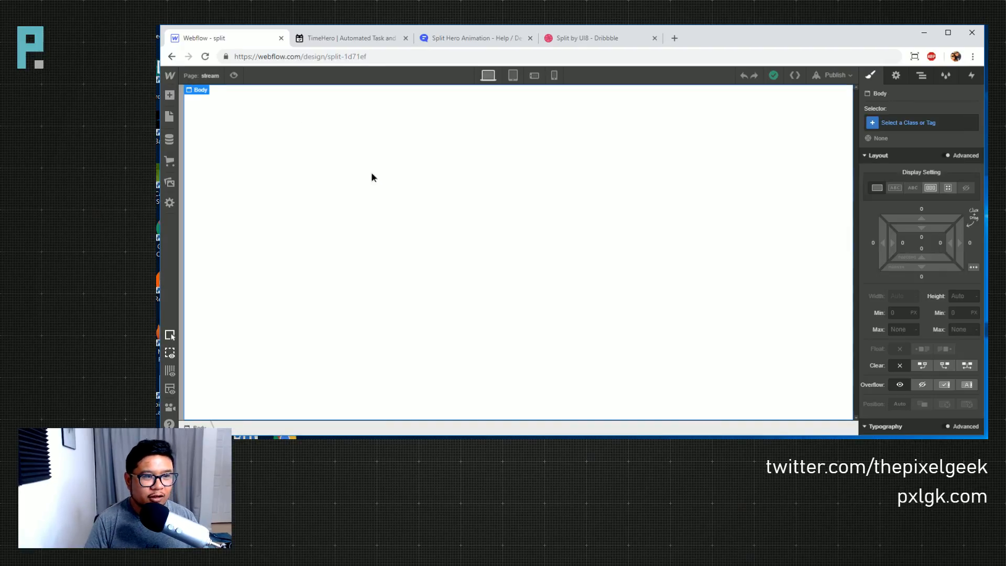
{"action": "key", "text": "a"}
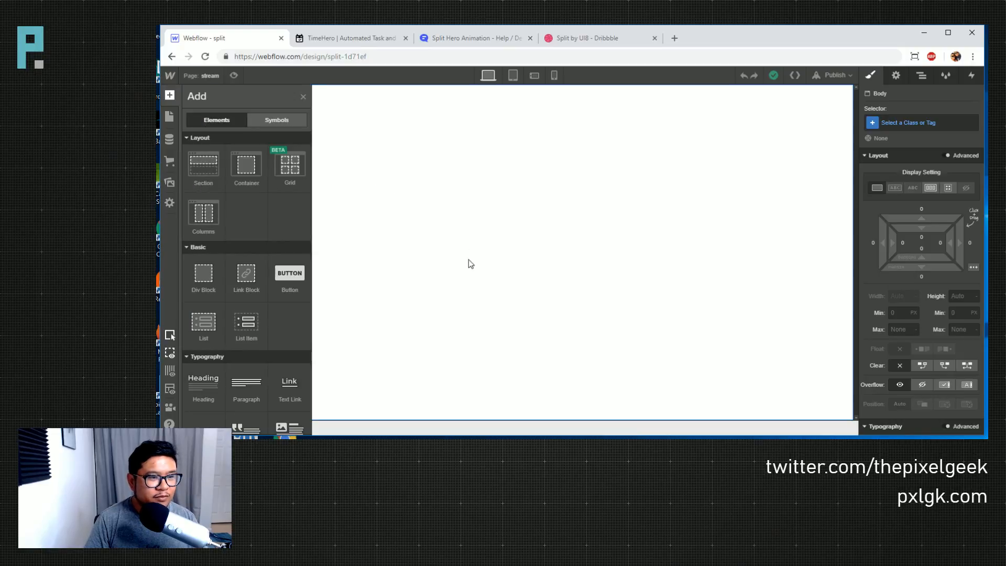
{"action": "key", "text": "a"}
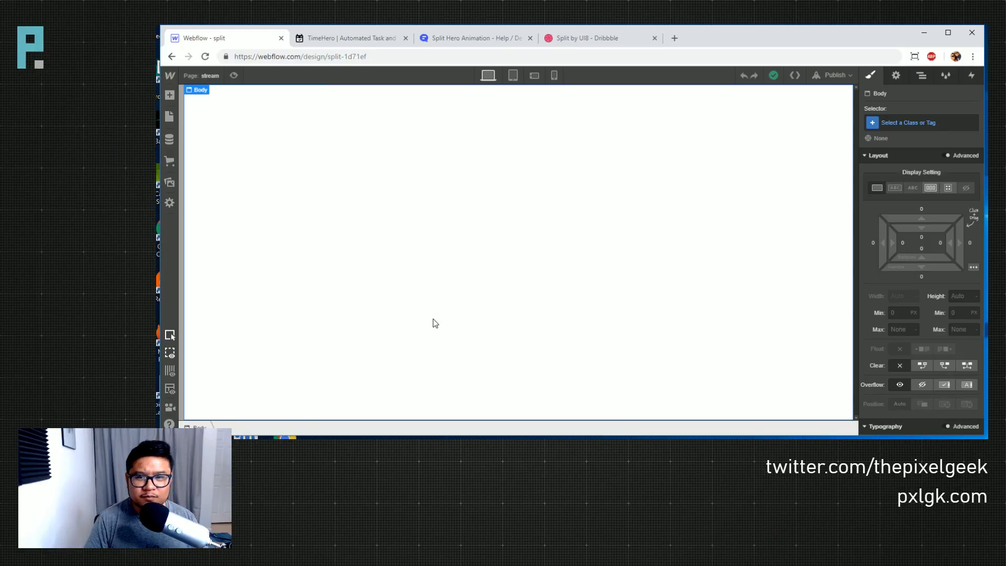
{"action": "key", "text": "a"}
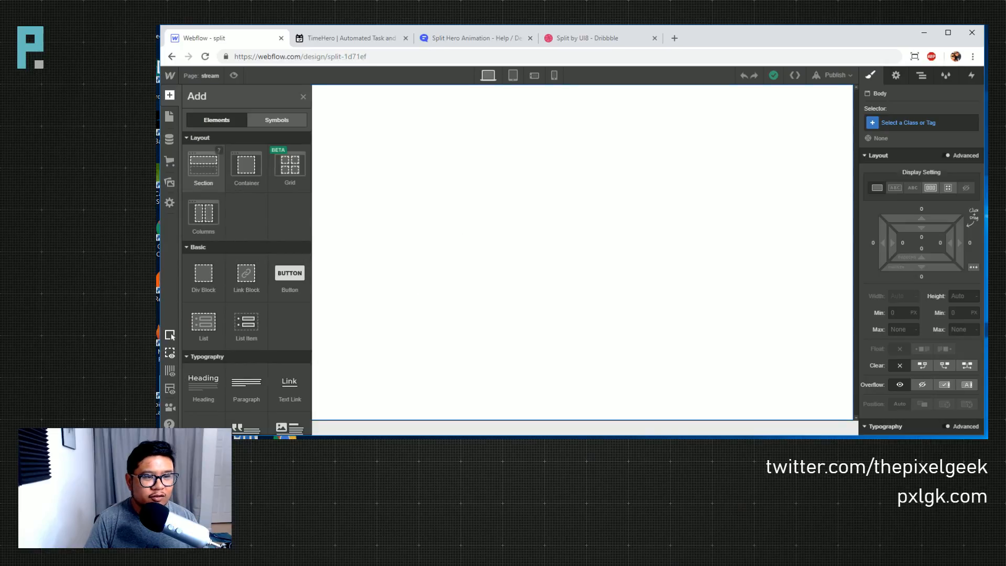
{"action": "left_click_drag", "start_coordinate": [203, 165], "coordinate": [438, 242]}
{"action": "left_click", "coordinate": [910, 126]}
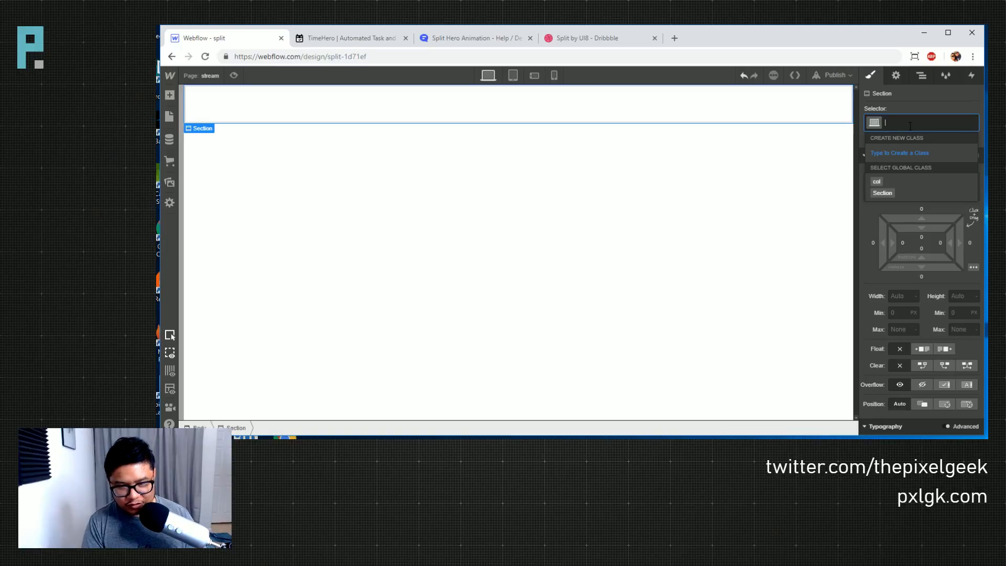
{"action": "type", "text": "s-"}
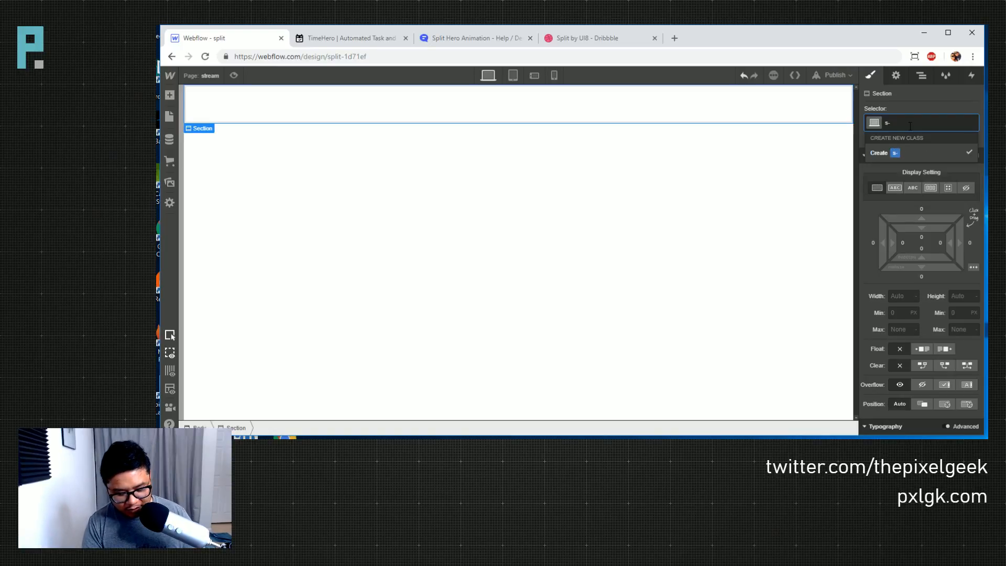
{"action": "type", "text": "wrapper"}
{"action": "key", "text": "Return"}
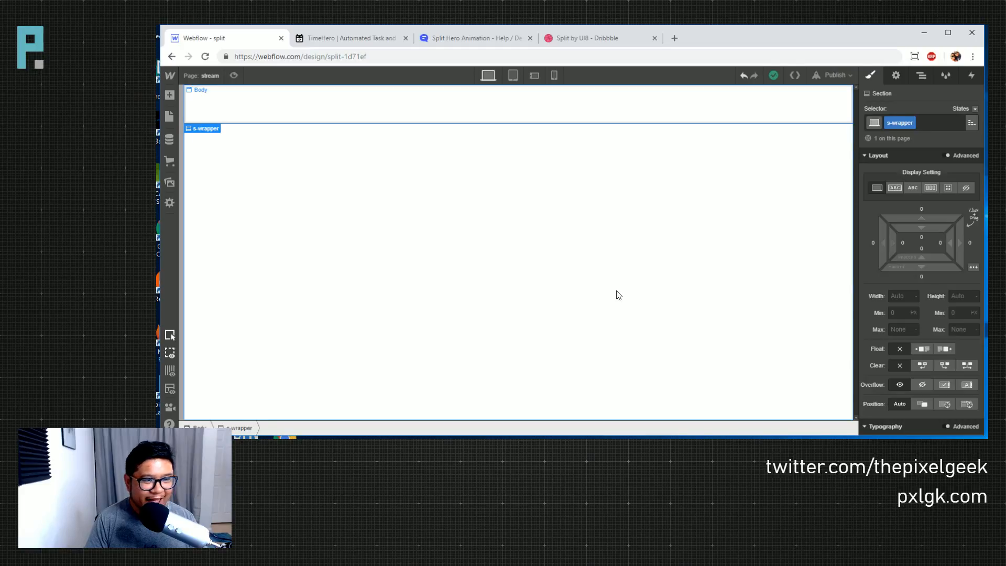
- Set the s-wrapper section's height to 100 VH and its display setting to Flex
{"action": "left_click", "coordinate": [953, 297]}
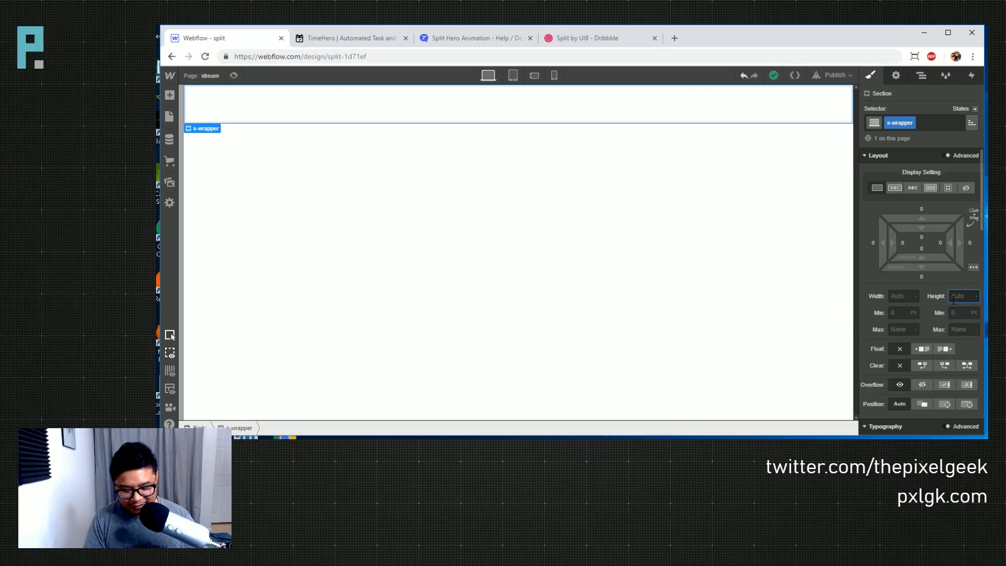
{"action": "type", "text": "100vh"}
{"action": "key", "text": "Return"}
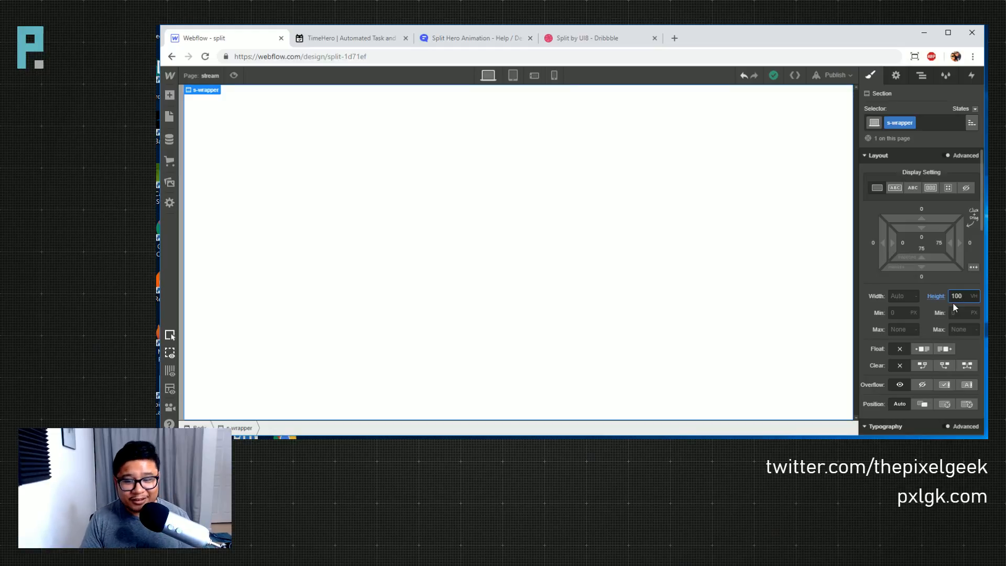
{"action": "scroll", "coordinate": [933, 303], "scroll_direction": "down", "scroll_amount": 3}
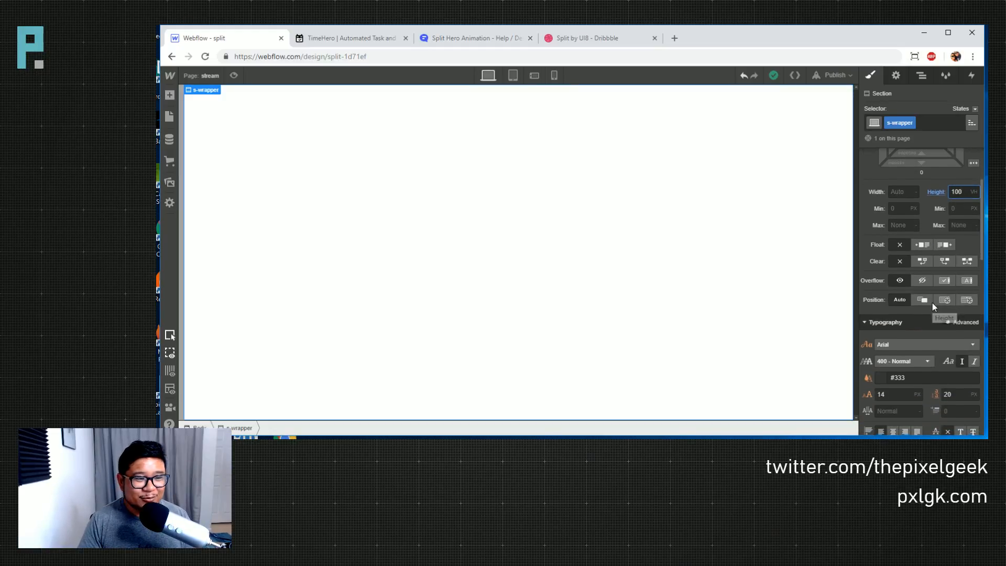
{"action": "scroll", "coordinate": [933, 307], "scroll_direction": "up", "scroll_amount": 3}
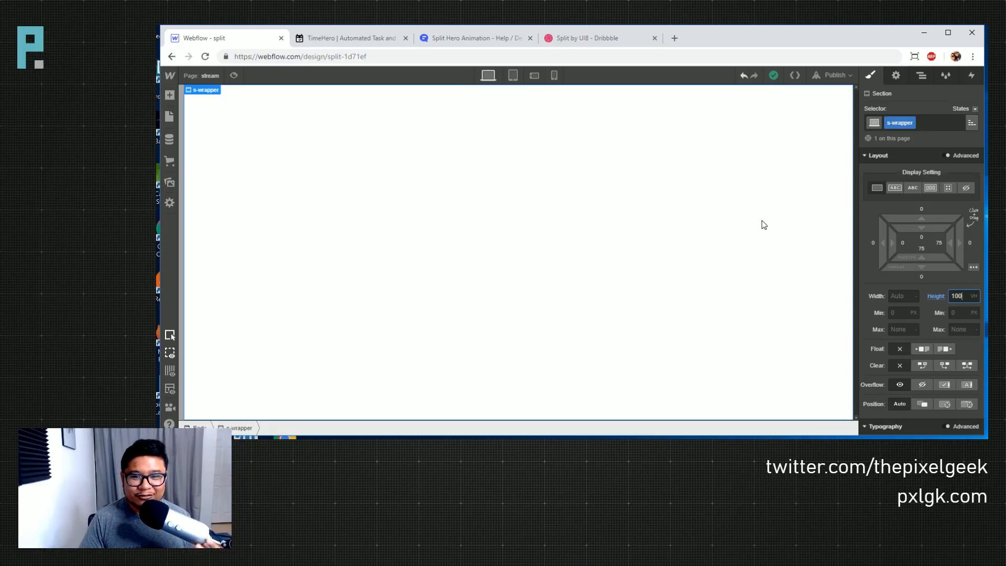
{"action": "left_click", "coordinate": [931, 186]}
{"action": "left_click", "coordinate": [931, 187]}
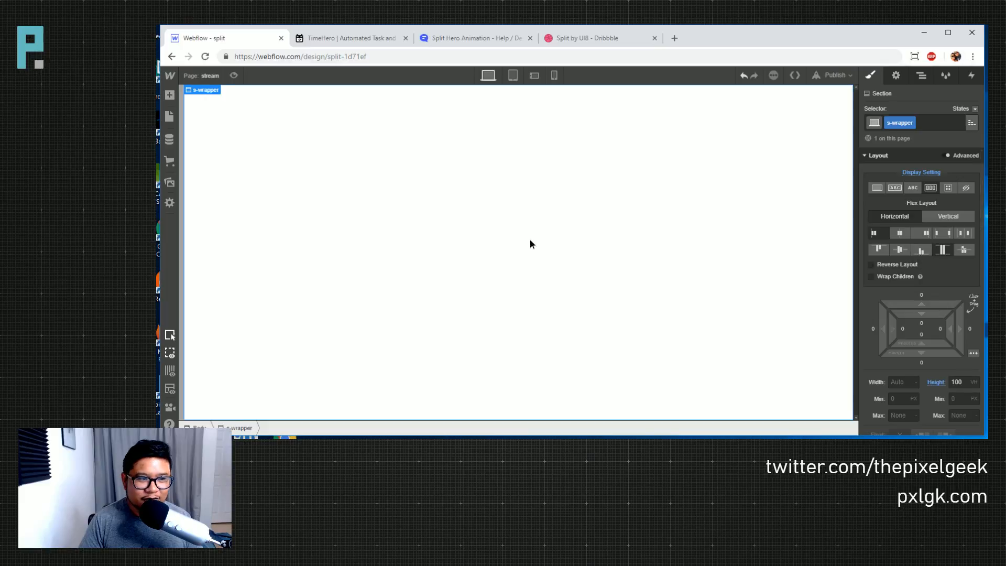
- Add a div block inside the s-wrapper section and give it the new class s-col
{"action": "key", "text": "a"}
{"action": "left_click_drag", "start_coordinate": [204, 273], "coordinate": [511, 258]}
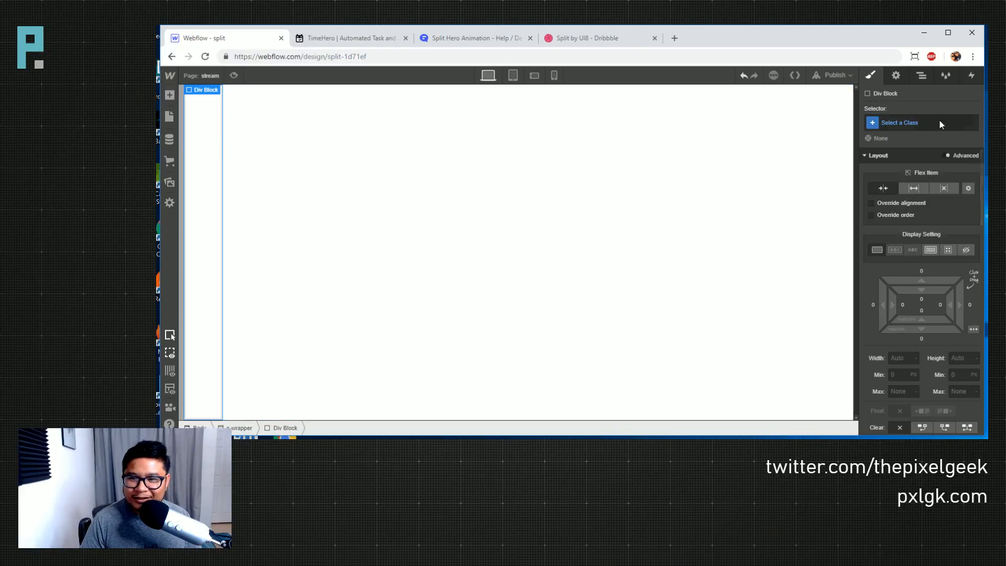
{"action": "left_click", "coordinate": [915, 122]}
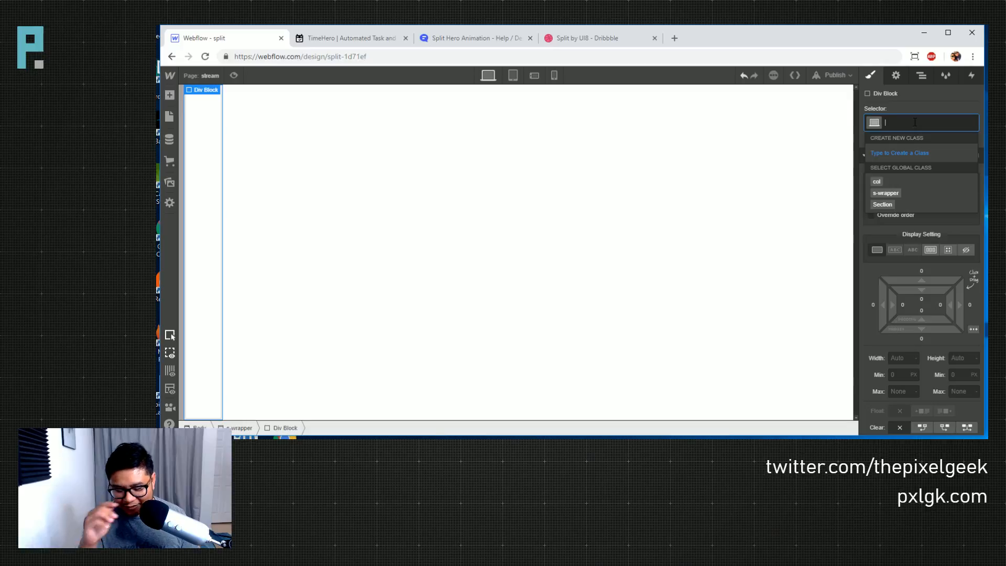
{"action": "type", "text": "s-"}
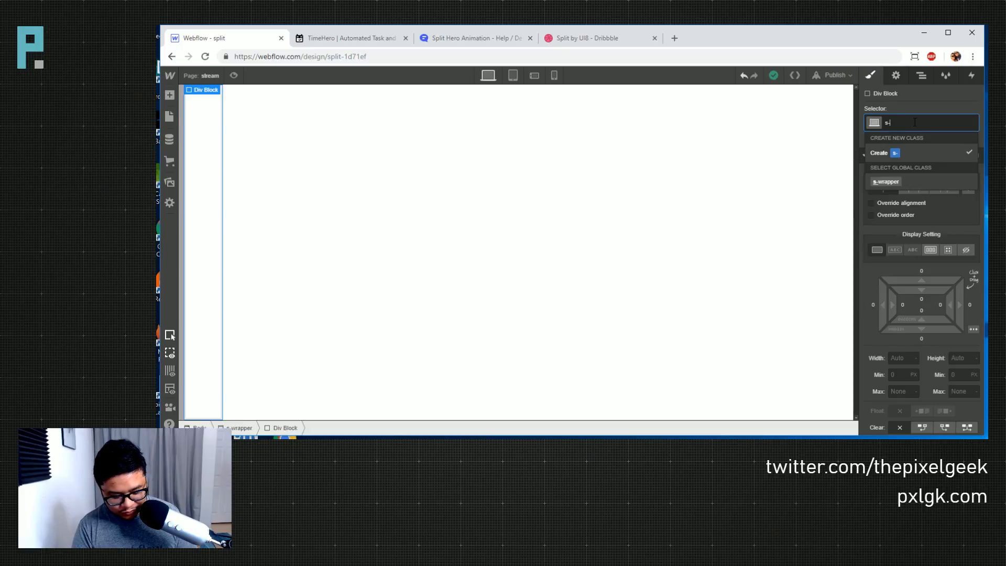
{"action": "type", "text": "col"}
{"action": "key", "text": "Return"}
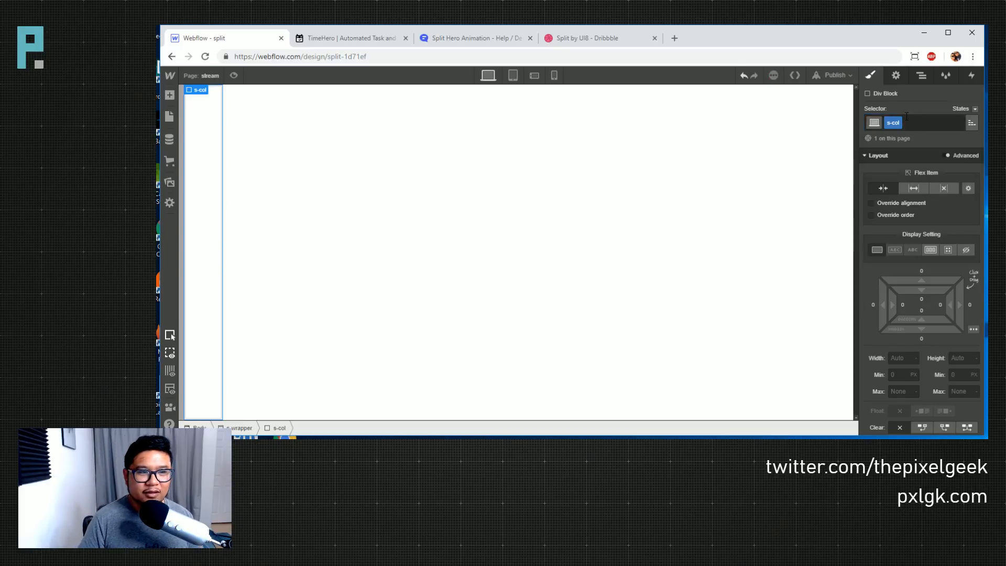
- Try expanding the s-col flex item to fill the wrapper's width, and revert that sizing change
{"action": "left_click", "coordinate": [913, 188]}
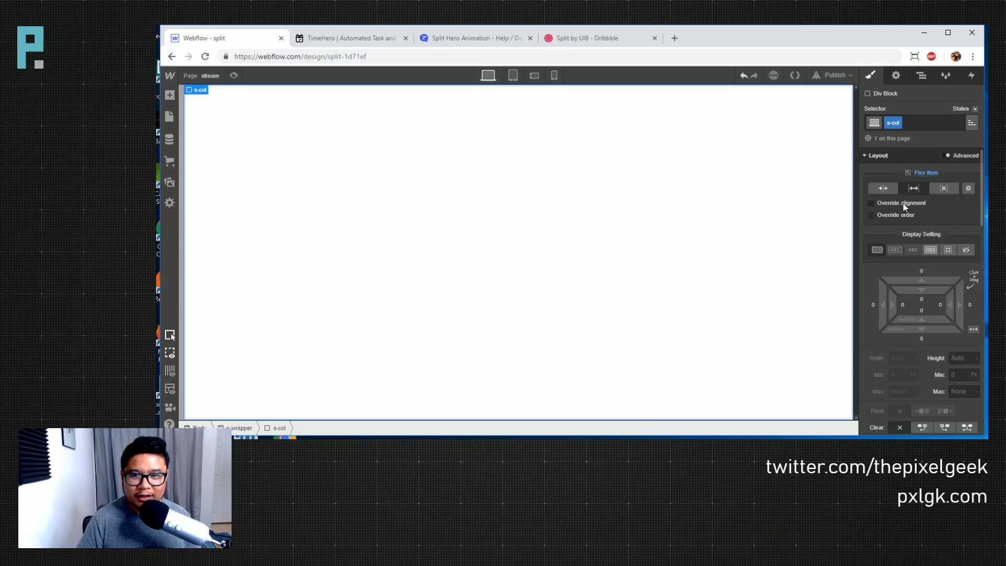
{"action": "left_click", "coordinate": [883, 188]}
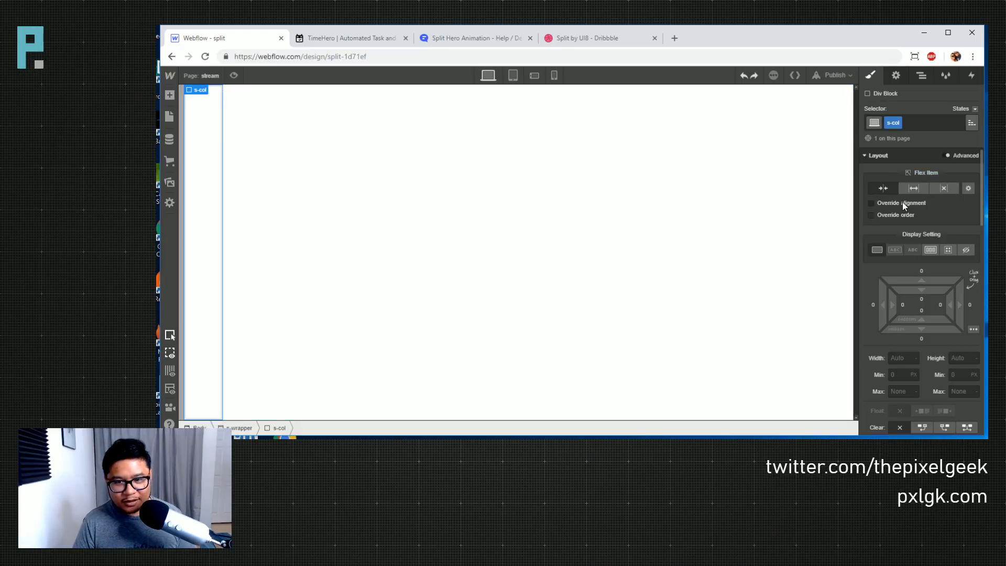
{"action": "left_click", "coordinate": [969, 189]}
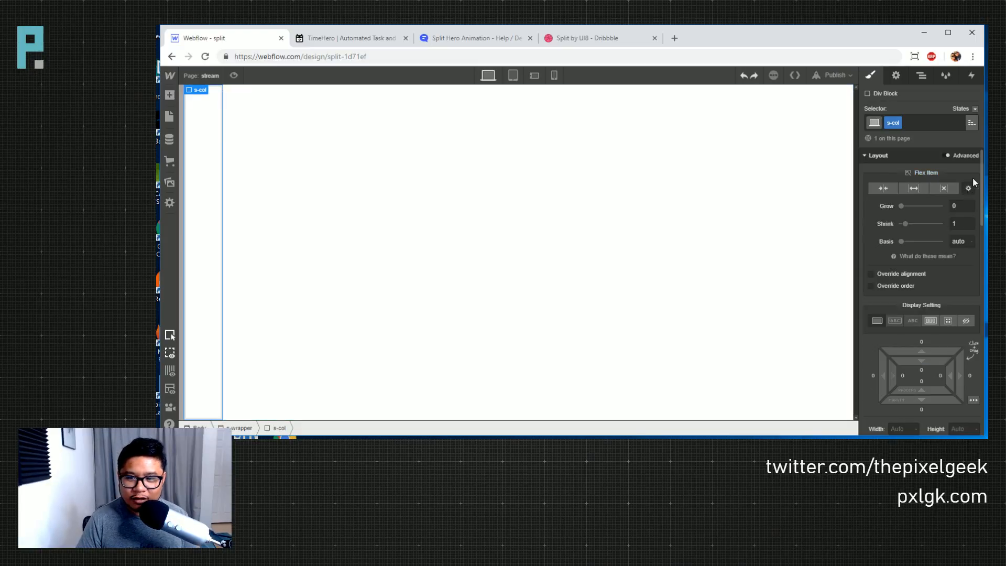
{"action": "left_click", "coordinate": [960, 241]}
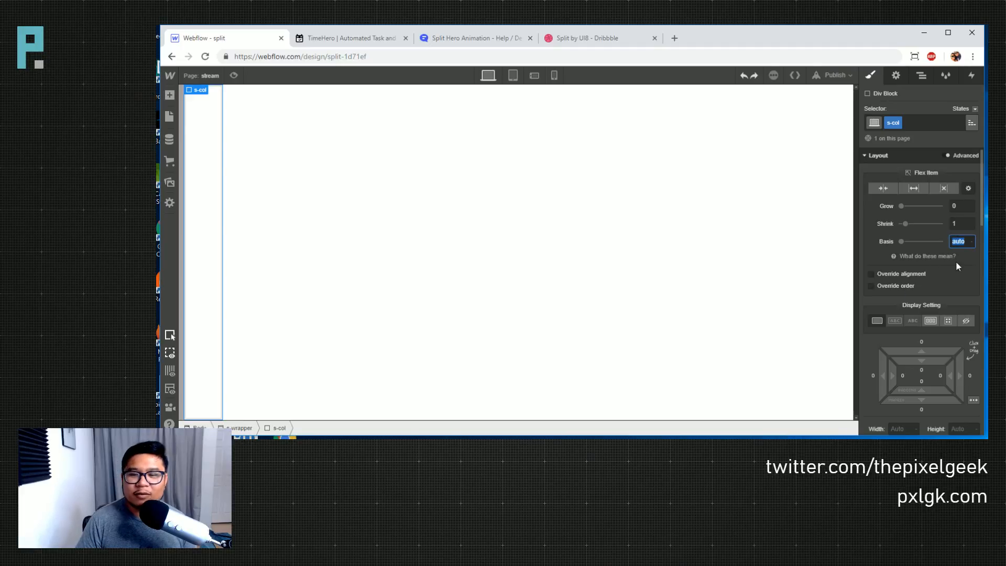
{"action": "left_click", "coordinate": [883, 190]}
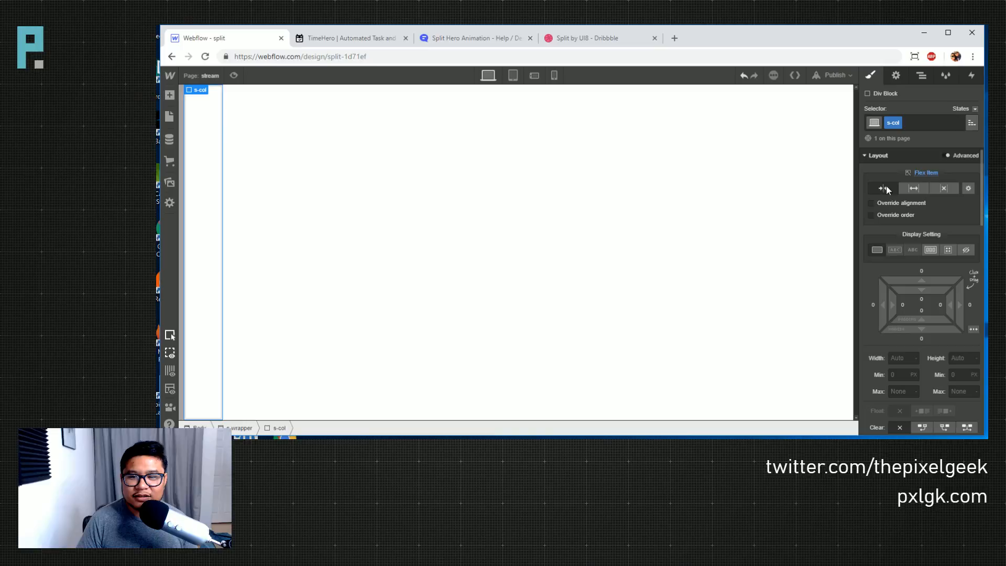
{"action": "left_click", "coordinate": [926, 173]}
{"action": "left_click", "coordinate": [933, 194]}
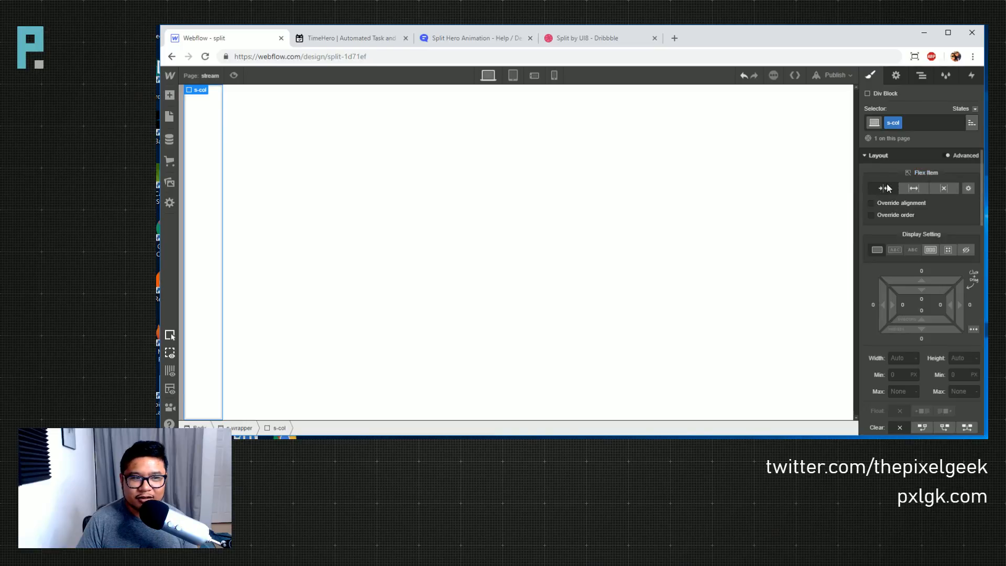
- Set the s-col div block's width to 50%
{"action": "scroll", "coordinate": [923, 310], "scroll_direction": "down", "scroll_amount": 3}
{"action": "left_click", "coordinate": [903, 255]}
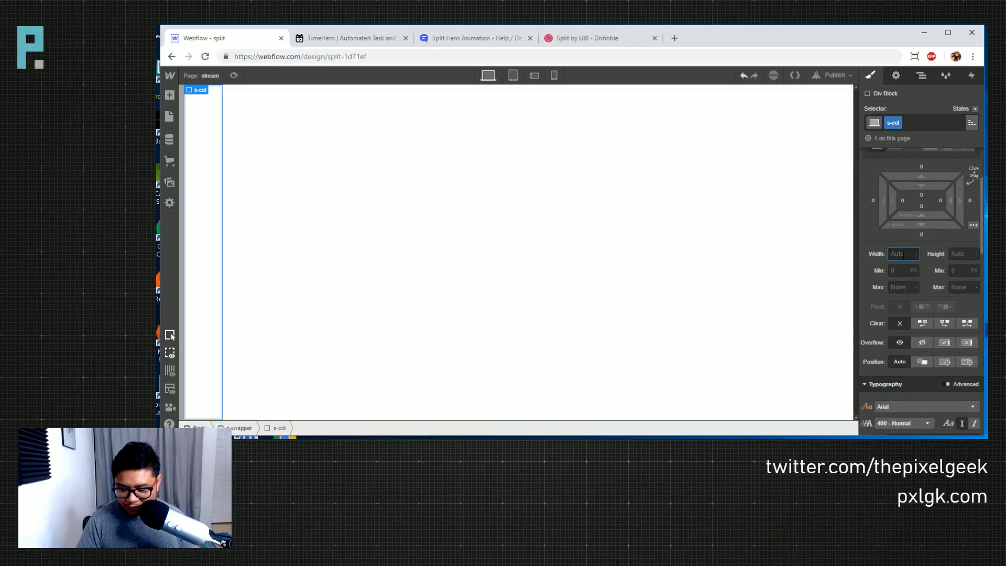
{"action": "type", "text": "50%"}
{"action": "key", "text": "Return"}
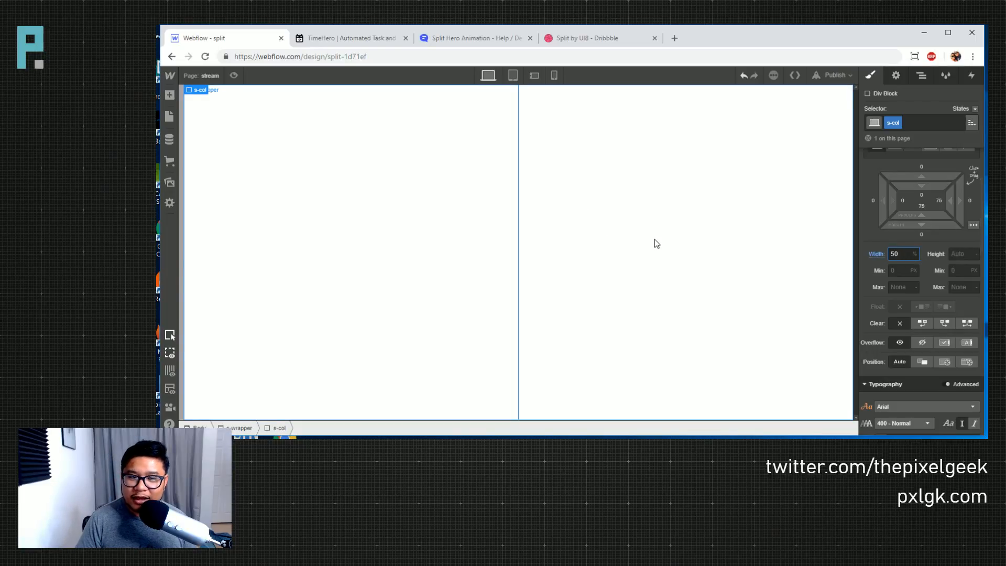
- Duplicate the s-col div block inside the wrapper and select each of the two columns in turn to check them
{"action": "left_click", "coordinate": [411, 240]}
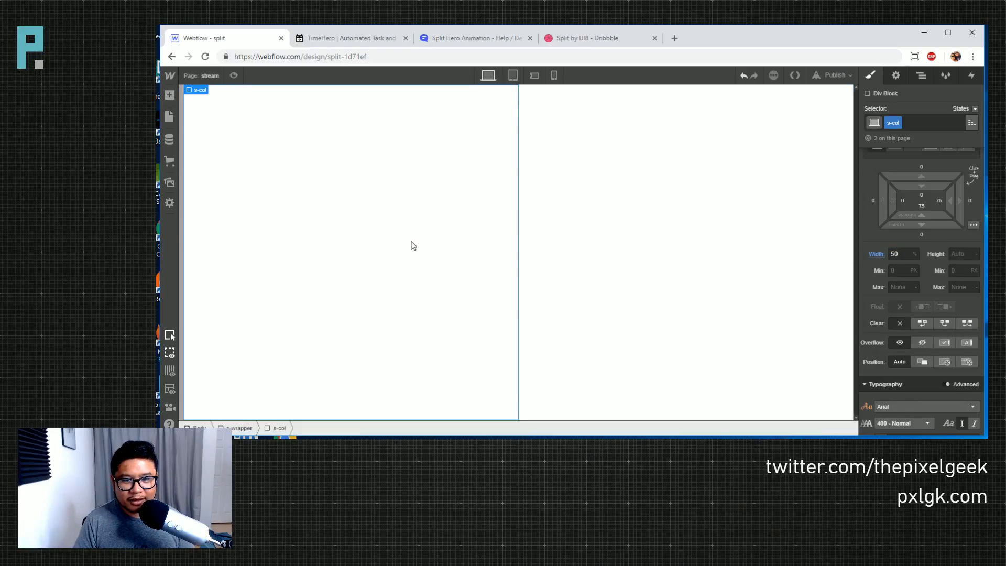
{"action": "left_click", "coordinate": [625, 236]}
{"action": "left_click", "coordinate": [420, 231]}
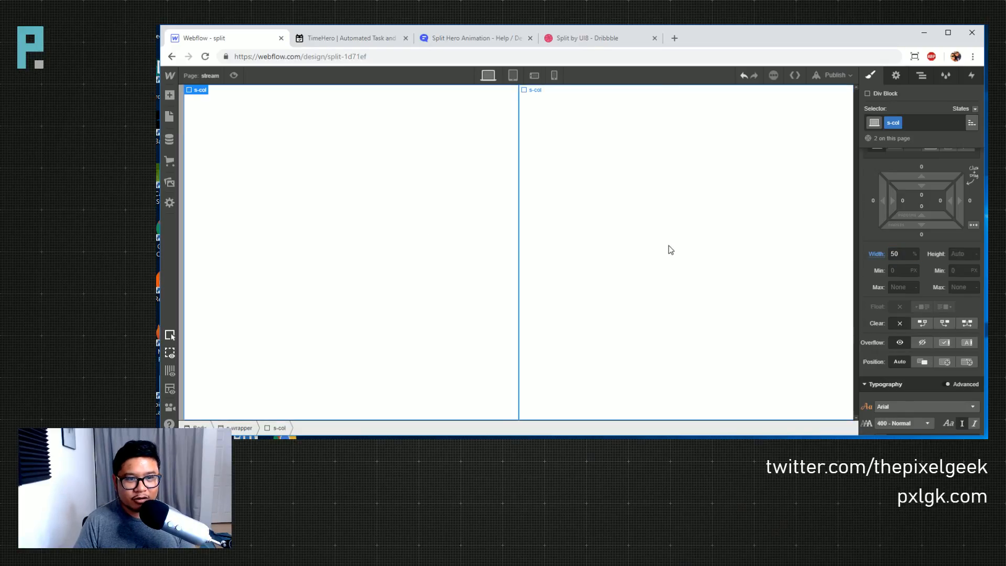
{"action": "left_click", "coordinate": [669, 245]}
{"action": "left_click", "coordinate": [420, 227]}
{"action": "left_click", "coordinate": [582, 250]}
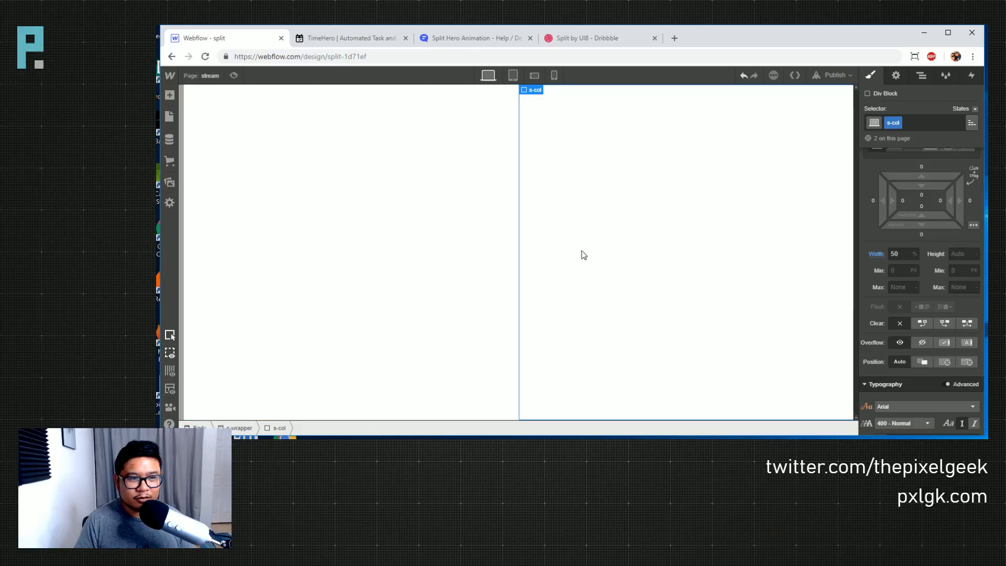
- Give the left s-col column a new combo class named s-1
{"action": "left_click", "coordinate": [416, 241]}
{"action": "left_click", "coordinate": [918, 122]}
{"action": "type", "text": "1"}
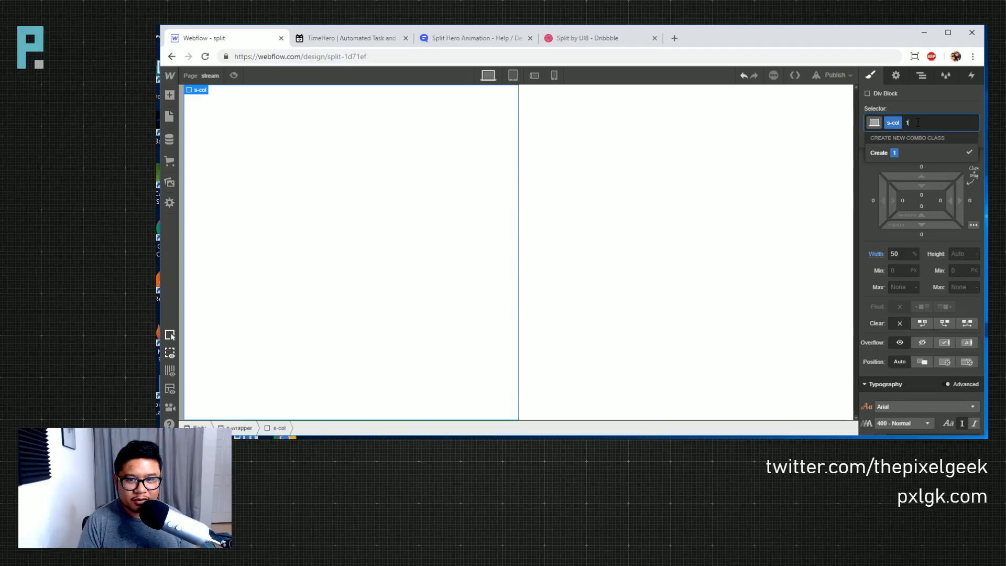
{"action": "key", "text": "BackSpace"}
{"action": "type", "text": "s-1"}
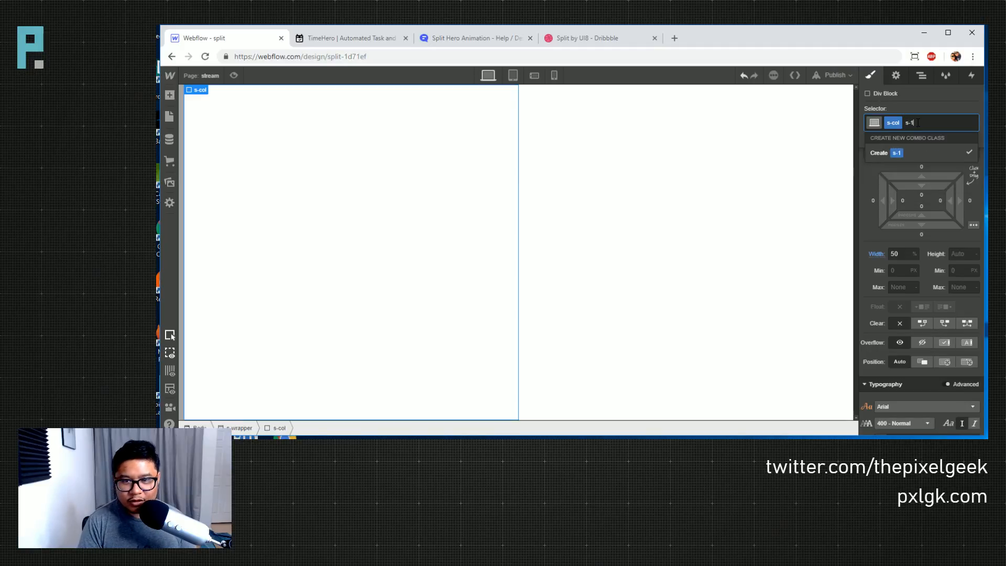
{"action": "key", "text": "Return"}
- Set the s-1 column's display to Flex with its children centered horizontally and vertically
{"action": "scroll", "coordinate": [939, 288], "scroll_direction": "up", "scroll_amount": 3}
{"action": "scroll", "coordinate": [940, 287], "scroll_direction": "down", "scroll_amount": 3}
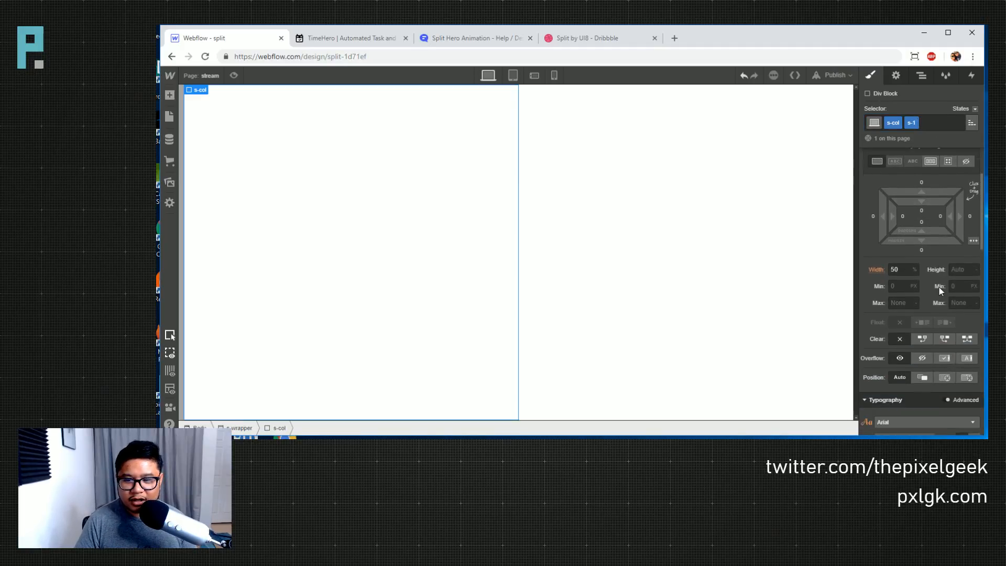
{"action": "scroll", "coordinate": [939, 287], "scroll_direction": "up", "scroll_amount": 3}
{"action": "left_click", "coordinate": [931, 250]}
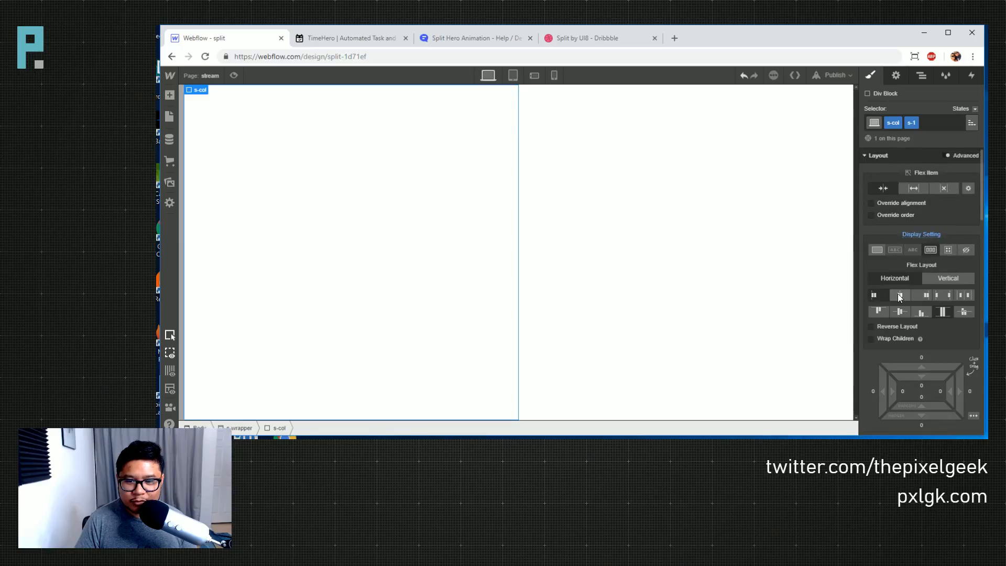
{"action": "left_click", "coordinate": [900, 295]}
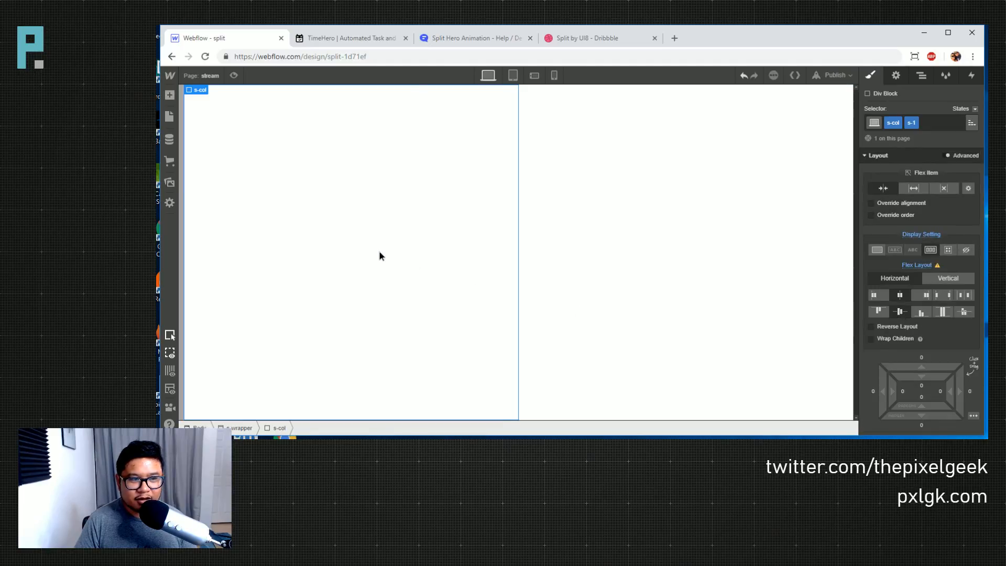
- Add an H1 heading reading "Unicorn" to the left column and place a copy of it in the right column
{"action": "key", "text": "a"}
{"action": "left_click_drag", "start_coordinate": [203, 385], "coordinate": [307, 249]}
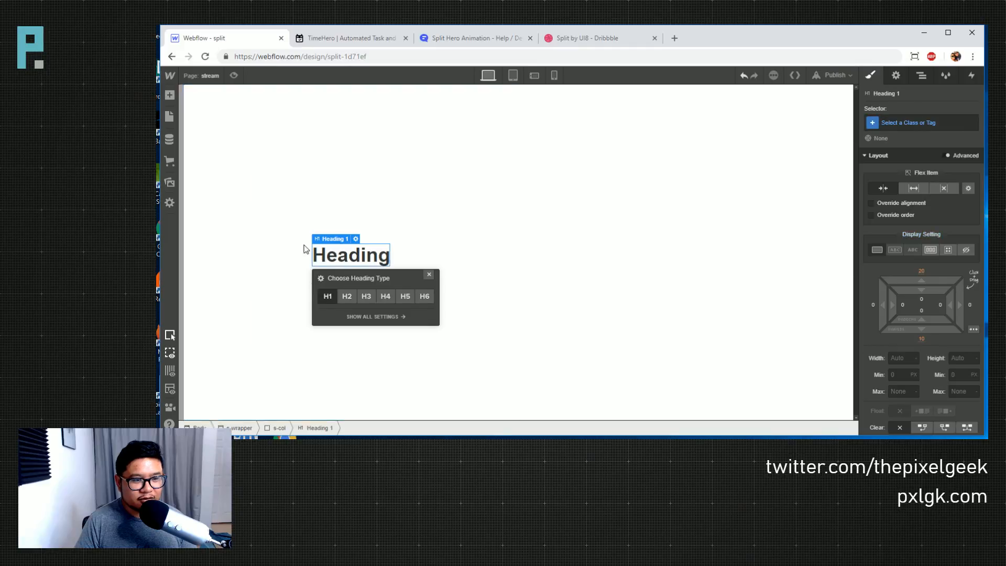
{"action": "double_click", "coordinate": [350, 255]}
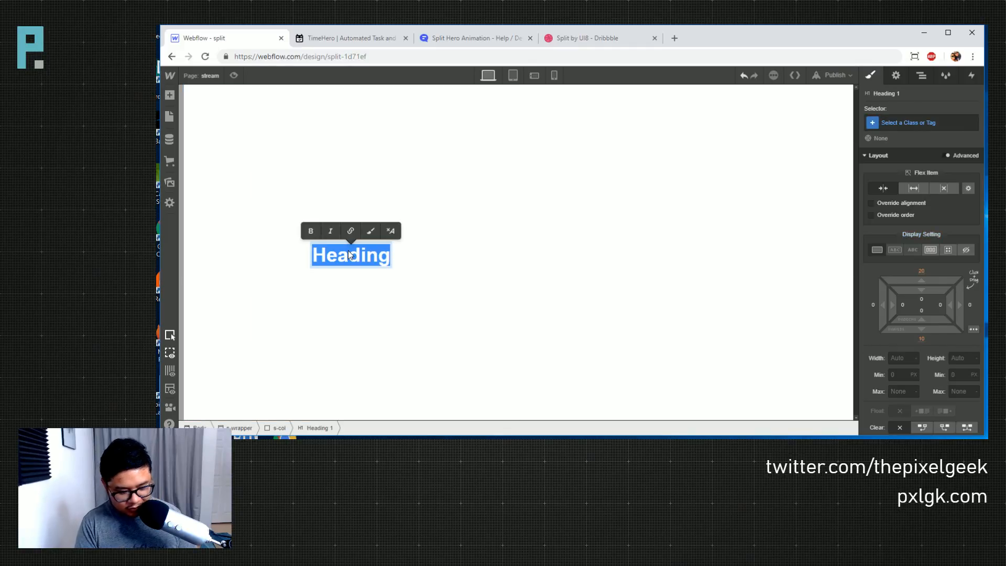
{"action": "key", "text": "BackSpace"}
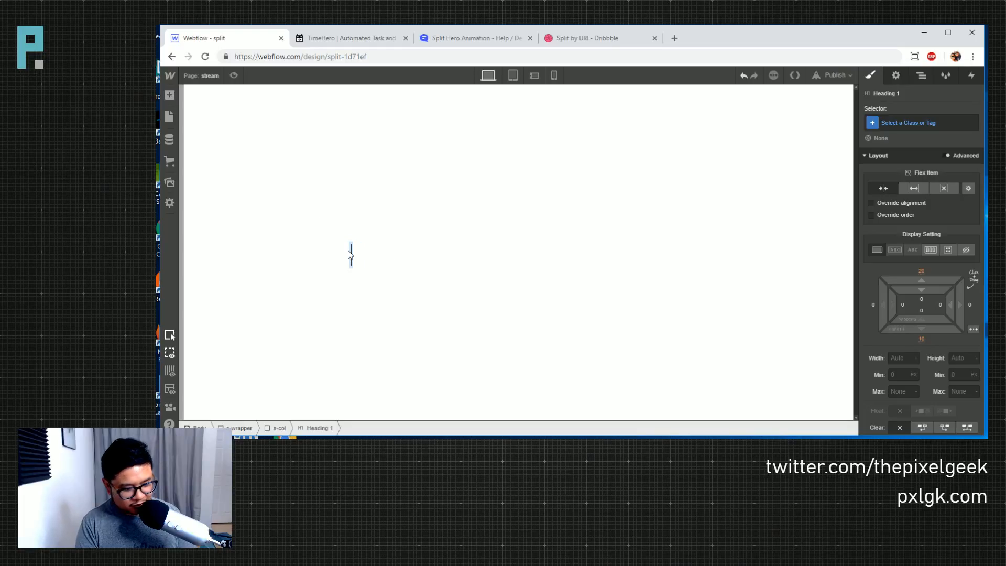
{"action": "type", "text": "Uni"}
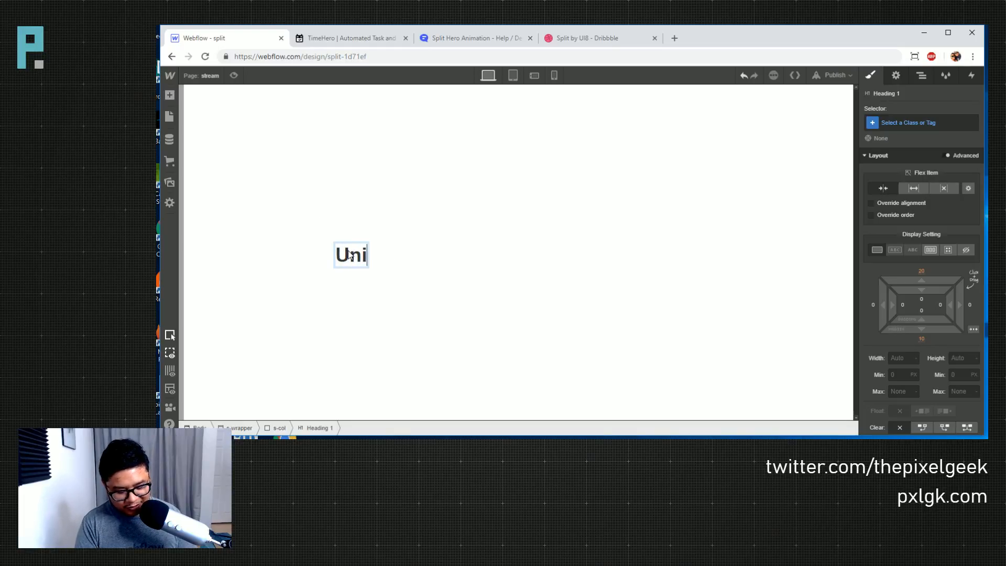
{"action": "type", "text": "corn"}
{"action": "key", "text": "Escape"}
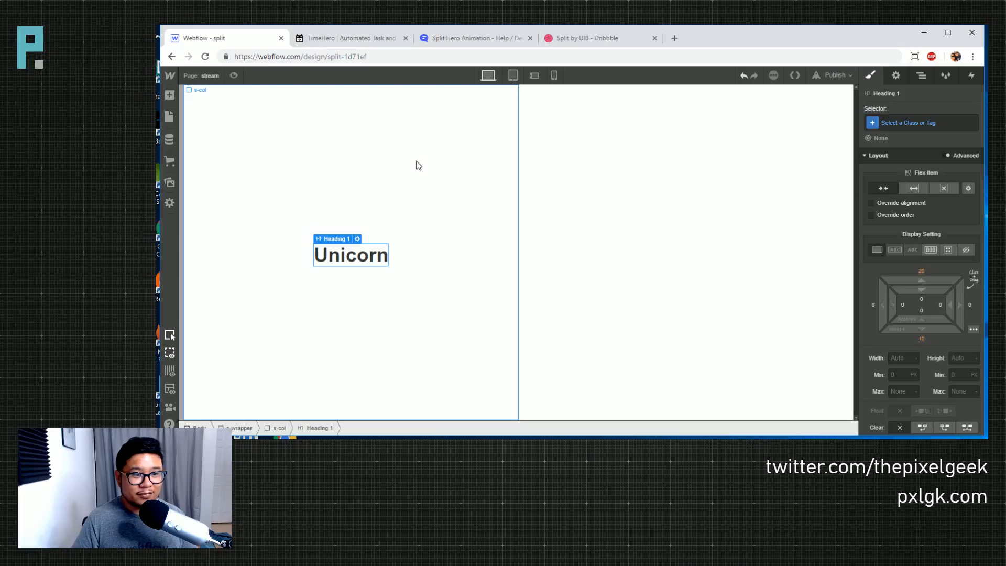
{"action": "left_click", "coordinate": [648, 245]}
{"action": "key", "text": "ctrl+v"}
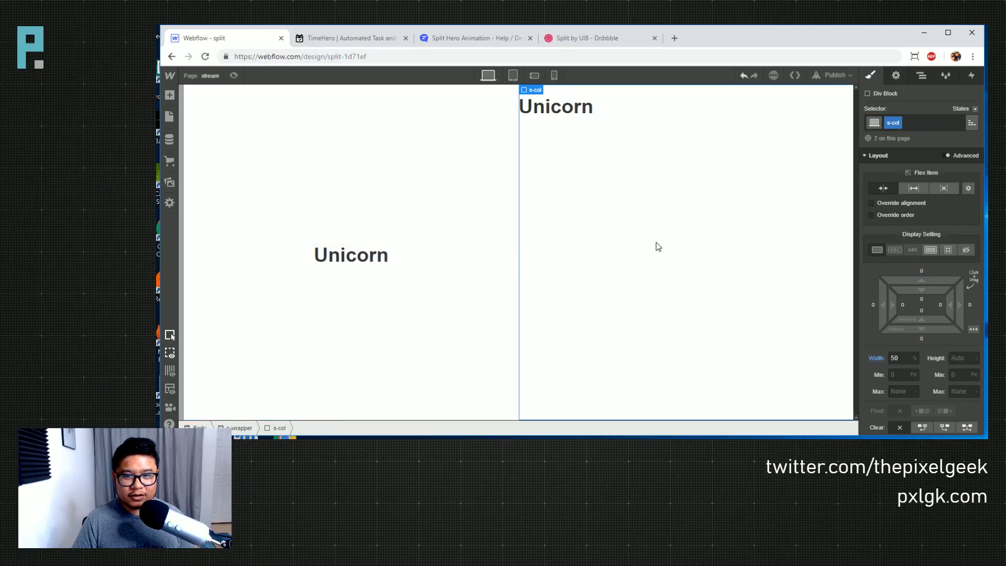
- Remove the s-1 combo class from the left column
{"action": "left_click", "coordinate": [389, 299]}
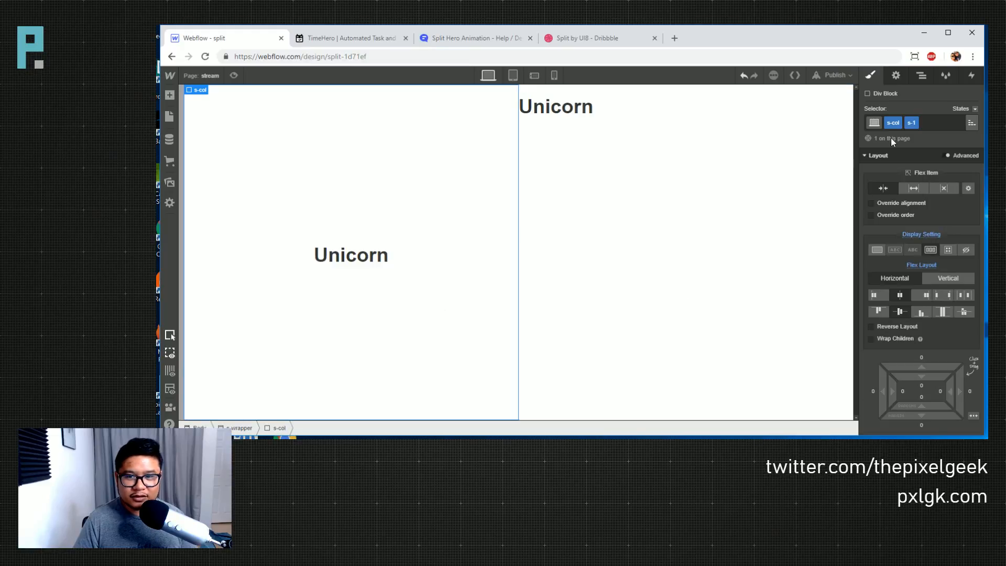
{"action": "left_click", "coordinate": [915, 122]}
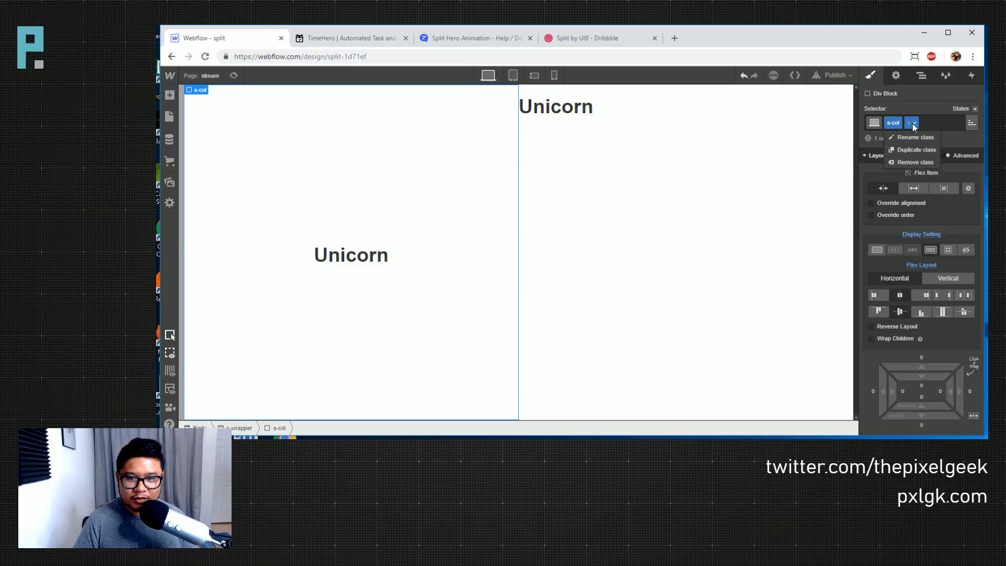
{"action": "left_click", "coordinate": [907, 162]}
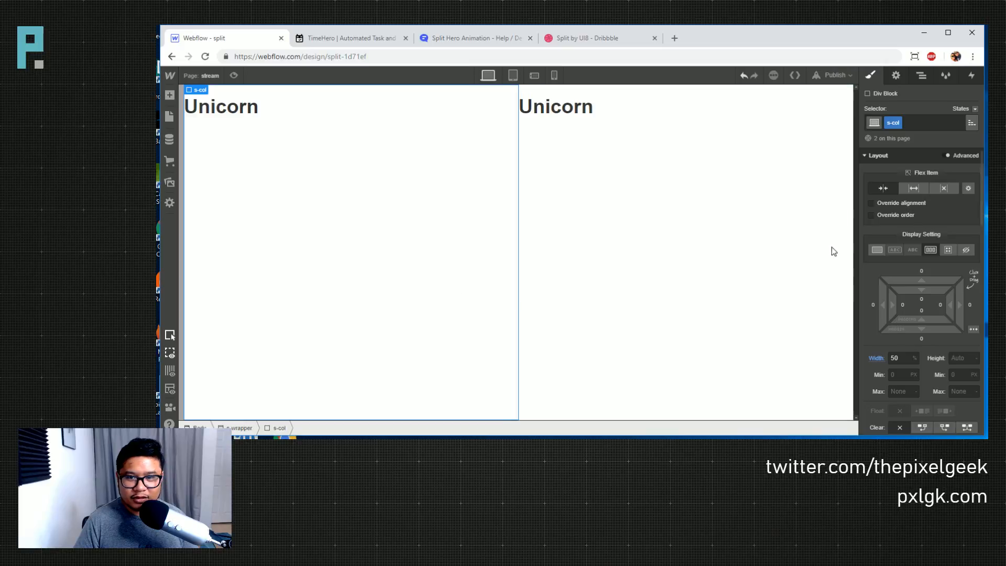
- Set the shared s-col class to Flex display with its children centered horizontally and vertically
{"action": "left_click", "coordinate": [929, 251]}
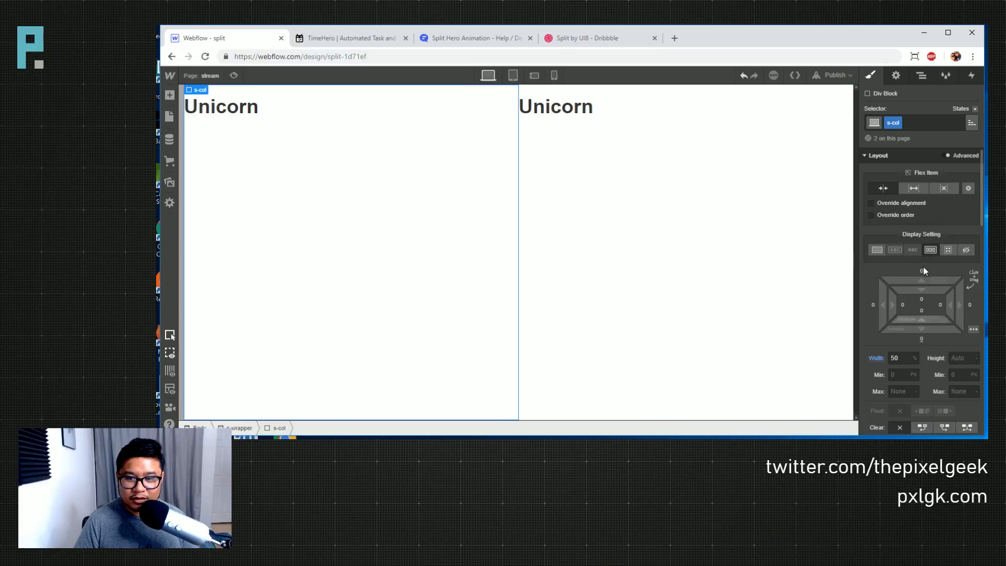
{"action": "left_click", "coordinate": [930, 253]}
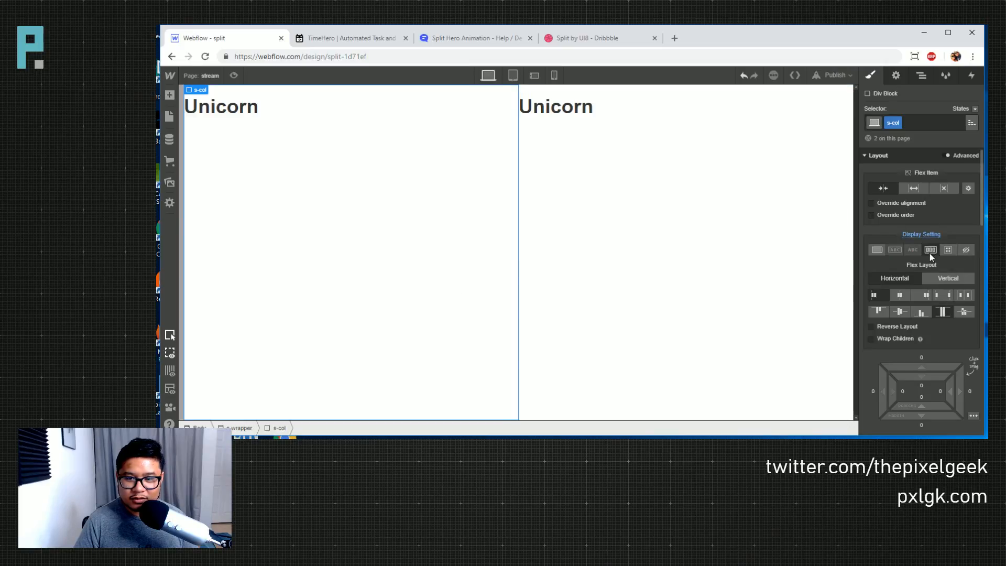
{"action": "left_click", "coordinate": [899, 295]}
{"action": "left_click", "coordinate": [896, 315]}
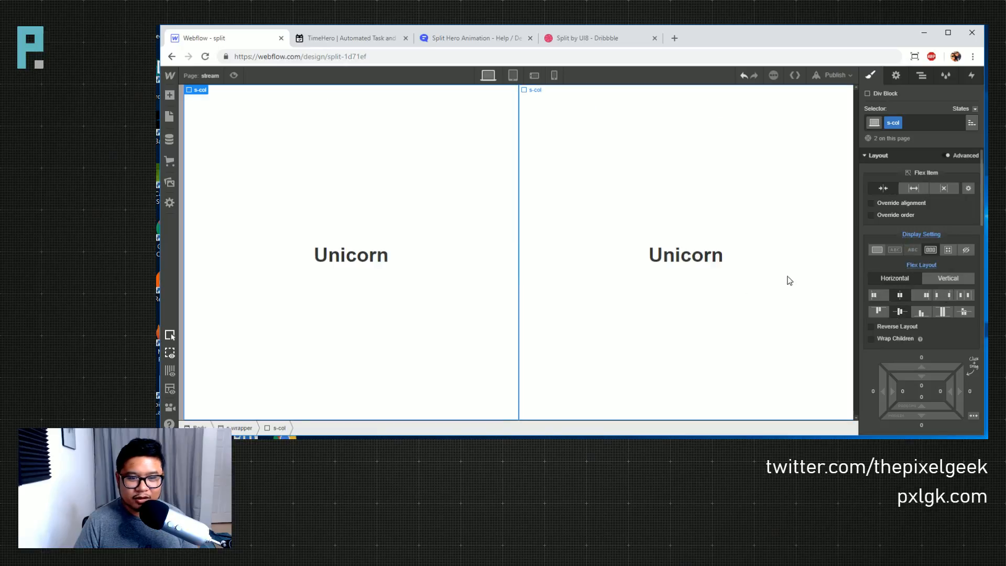
- Change the right column's heading text to "Factory"
{"action": "double_click", "coordinate": [660, 260]}
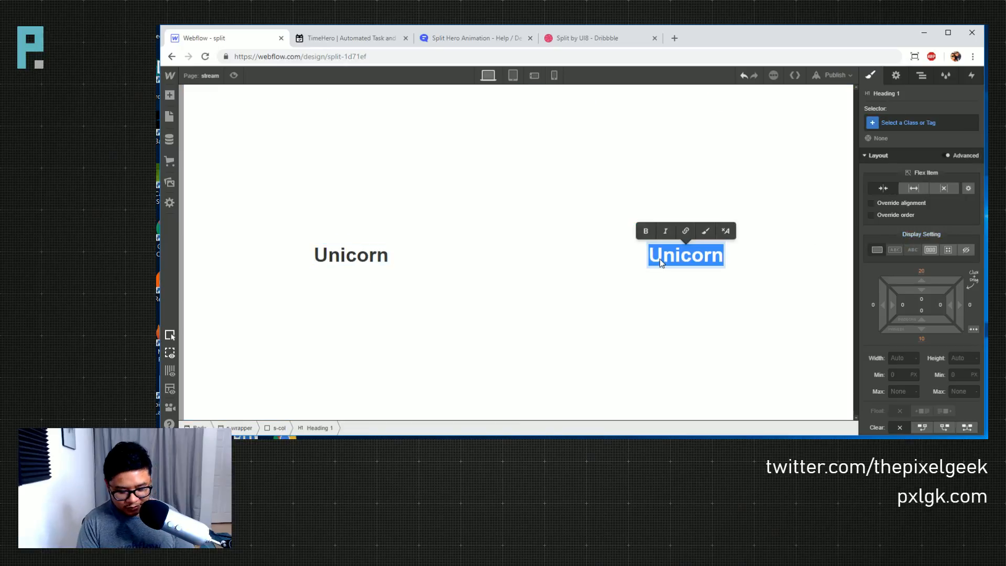
{"action": "type", "text": "Factory"}
{"action": "left_click", "coordinate": [459, 194]}
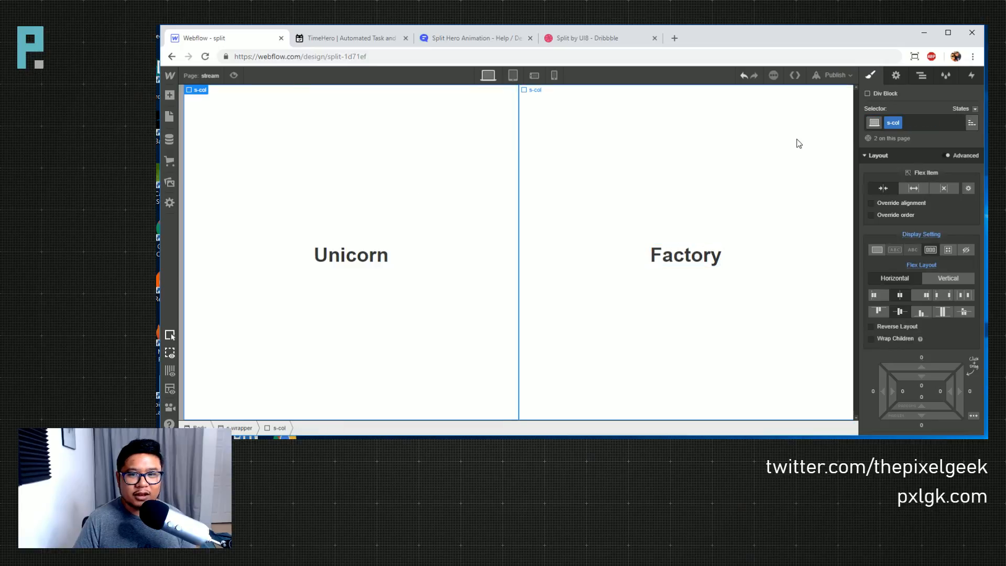
- Apply the existing combo class s-1 to the left s-col column that holds the Unicorn heading
{"action": "left_click", "coordinate": [925, 123]}
{"action": "type", "text": "s-1"}
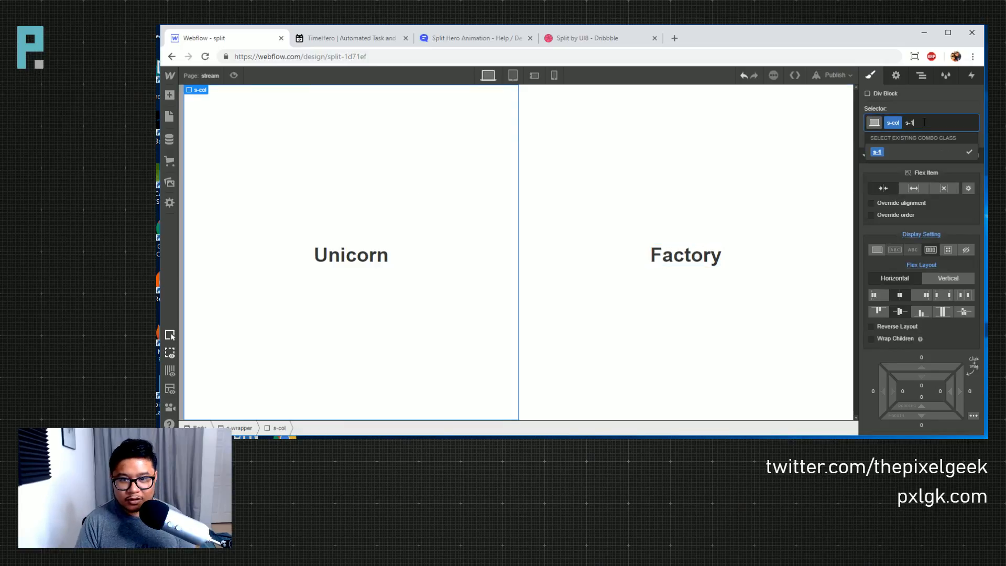
{"action": "key", "text": "Return"}
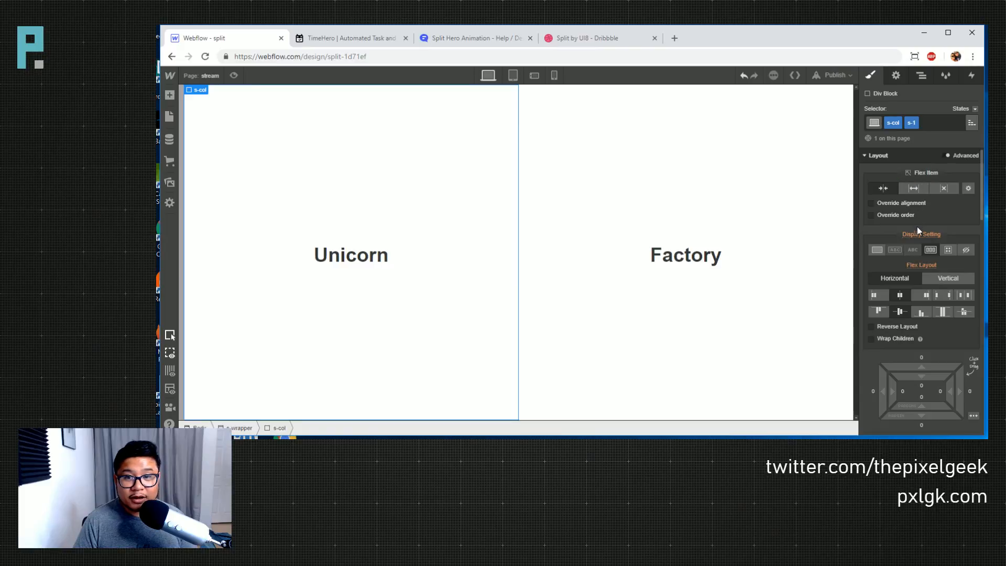
- Give the s-1 column the aerial beach photo as background image, sized to Cover and positioned at the center
{"action": "scroll", "coordinate": [917, 209], "scroll_direction": "down", "scroll_amount": 5}
{"action": "scroll", "coordinate": [922, 297], "scroll_direction": "down", "scroll_amount": 6}
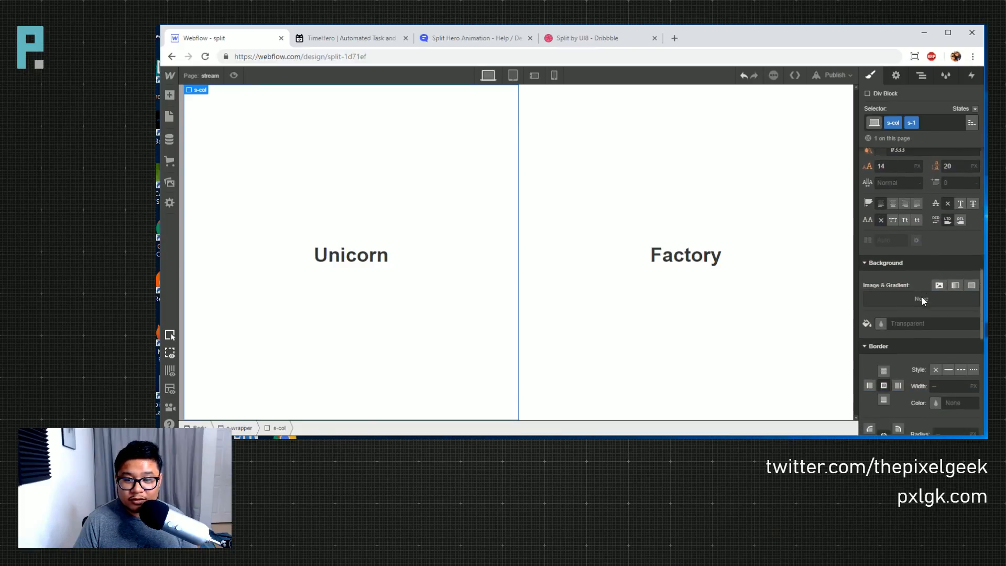
{"action": "left_click", "coordinate": [941, 246]}
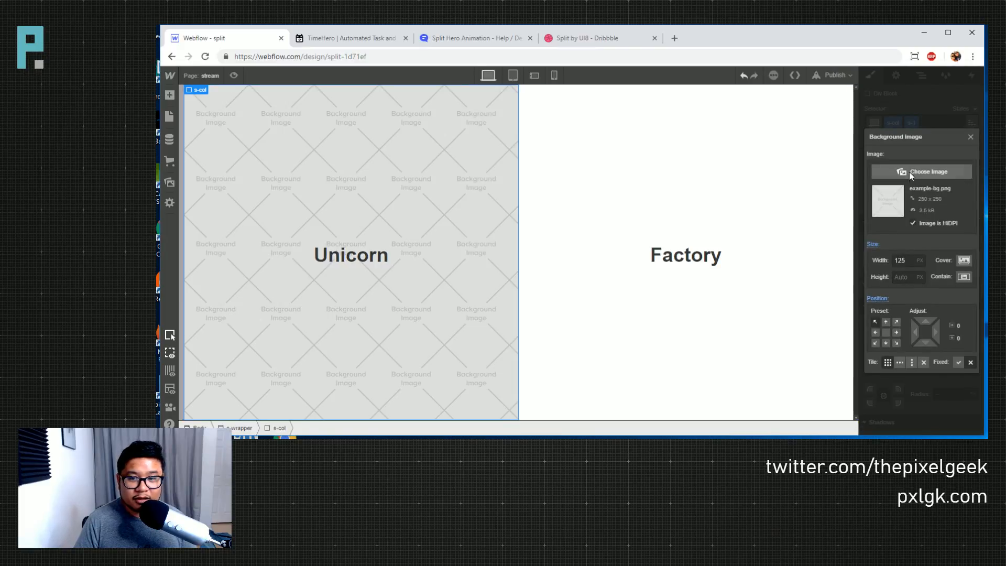
{"action": "left_click", "coordinate": [925, 170]}
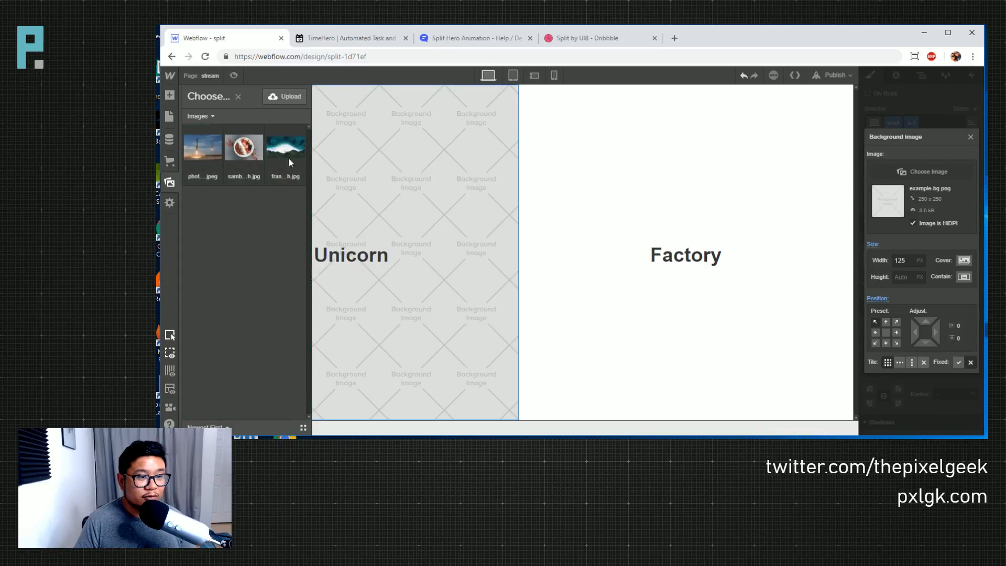
{"action": "left_click", "coordinate": [286, 149]}
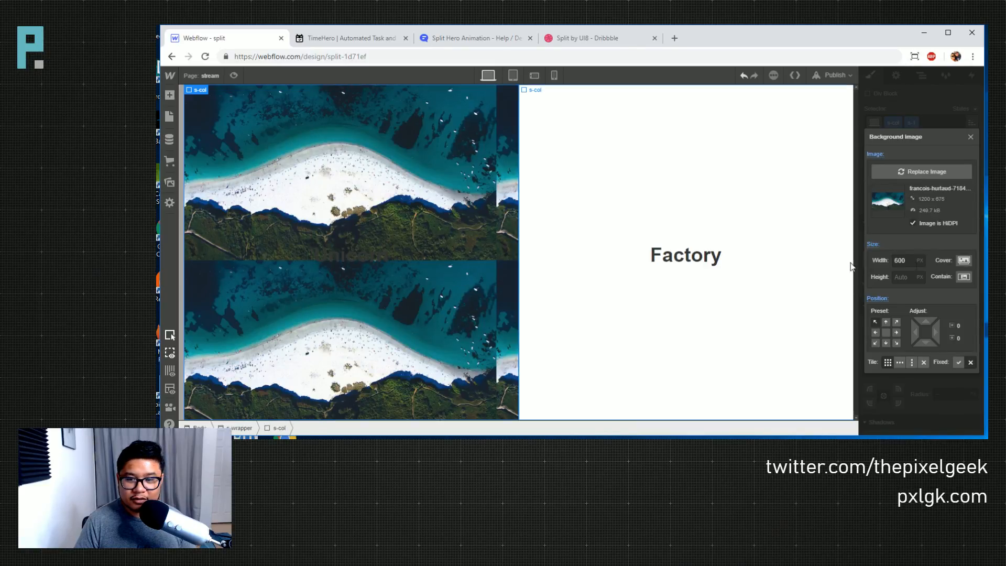
{"action": "left_click", "coordinate": [964, 260]}
{"action": "left_click", "coordinate": [886, 332]}
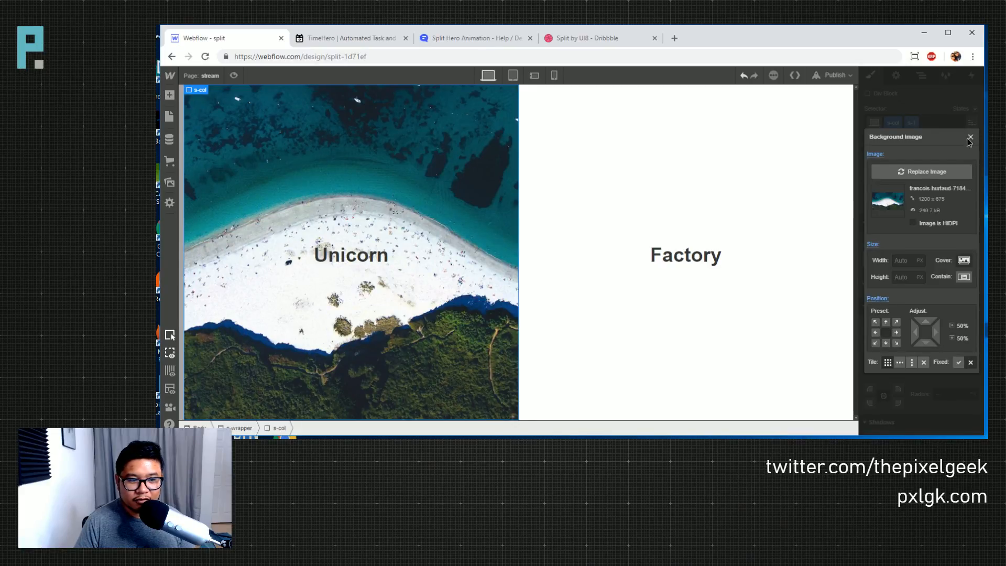
- Overlay the s-1 column's beach photo with a light blue solid color, rgba(134, 218, 255, 0.68)
{"action": "left_click", "coordinate": [971, 139]}
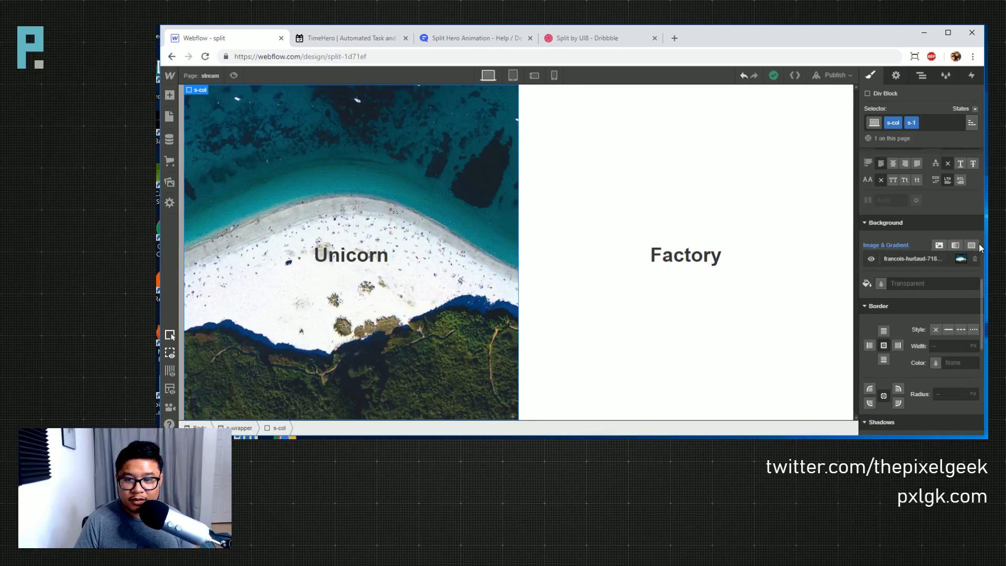
{"action": "left_click", "coordinate": [973, 245]}
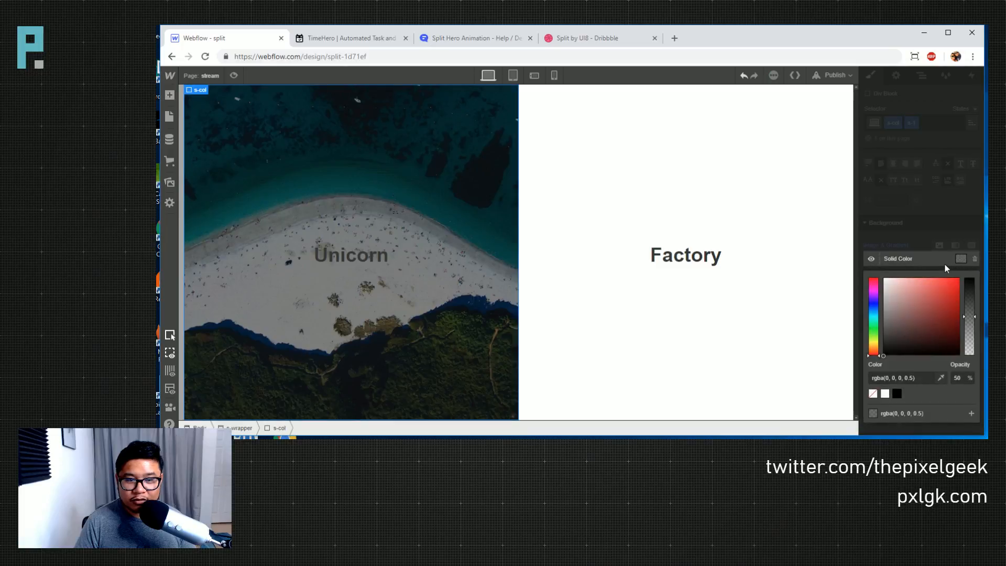
{"action": "left_click", "coordinate": [886, 325]}
{"action": "left_click", "coordinate": [874, 310]}
{"action": "left_click_drag", "start_coordinate": [873, 311], "coordinate": [923, 276]}
{"action": "left_click_drag", "start_coordinate": [972, 315], "coordinate": [963, 294]}
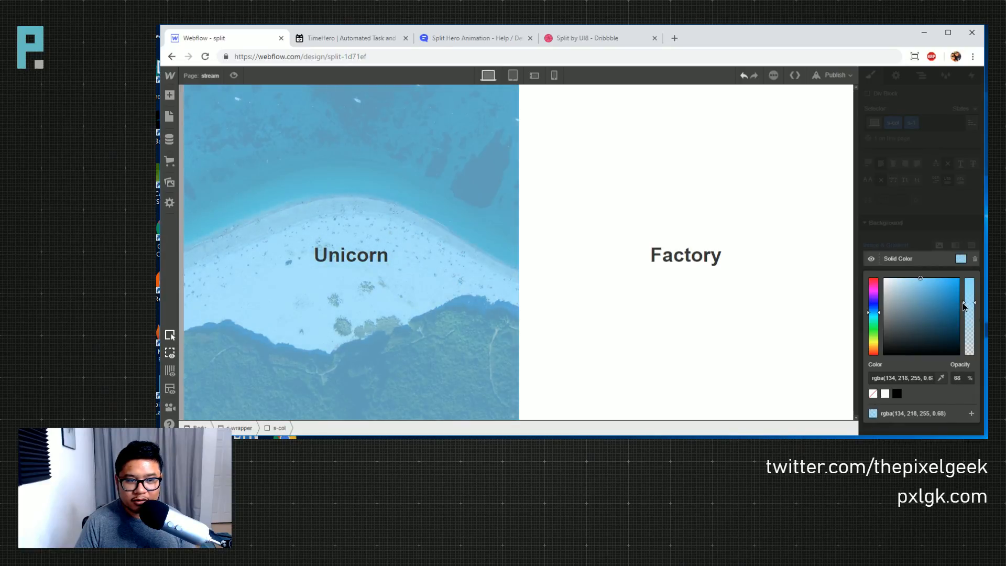
{"action": "left_click", "coordinate": [947, 209]}
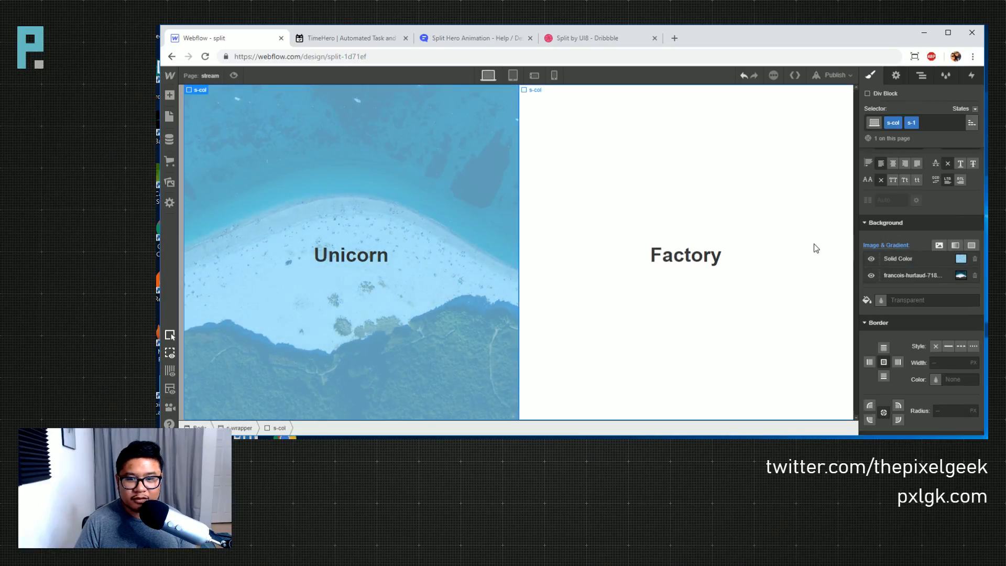
- Set the font color of the shared s-col class to white
{"action": "left_click", "coordinate": [973, 122]}
{"action": "left_click", "coordinate": [935, 161]}
{"action": "scroll", "coordinate": [919, 300], "scroll_direction": "up", "scroll_amount": 3}
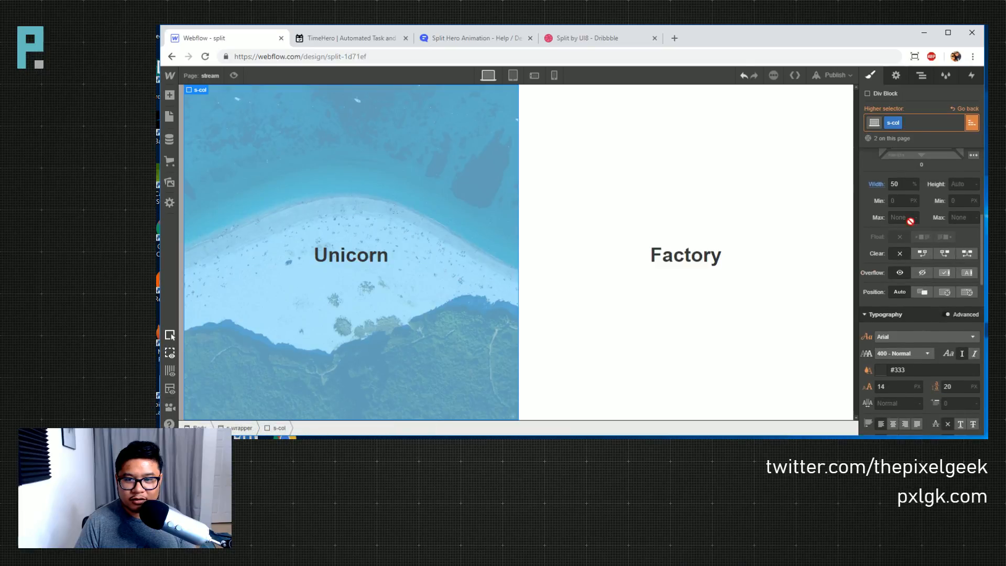
{"action": "scroll", "coordinate": [912, 325], "scroll_direction": "down", "scroll_amount": 2}
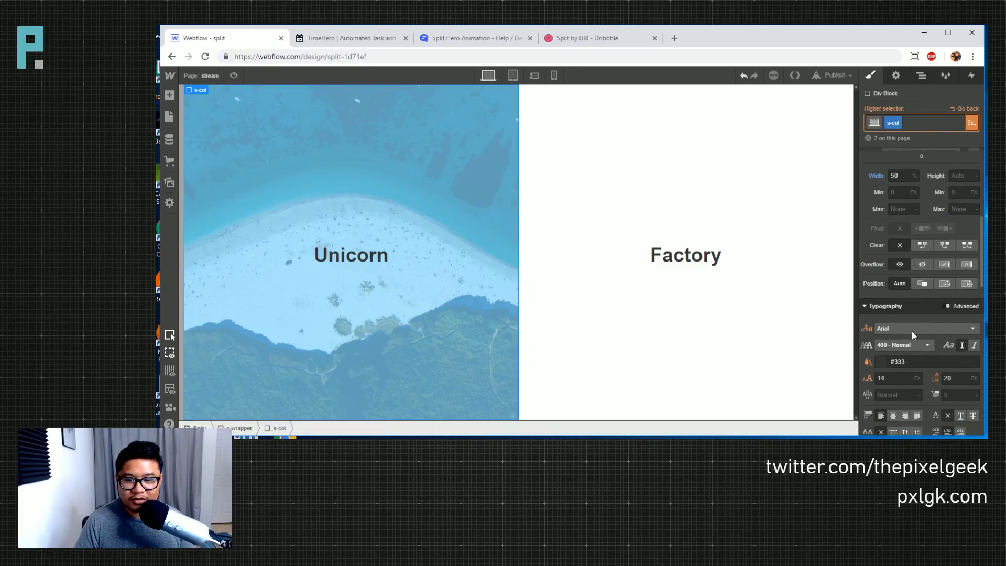
{"action": "left_click", "coordinate": [897, 317]}
{"action": "type", "text": "white"}
{"action": "key", "text": "Return"}
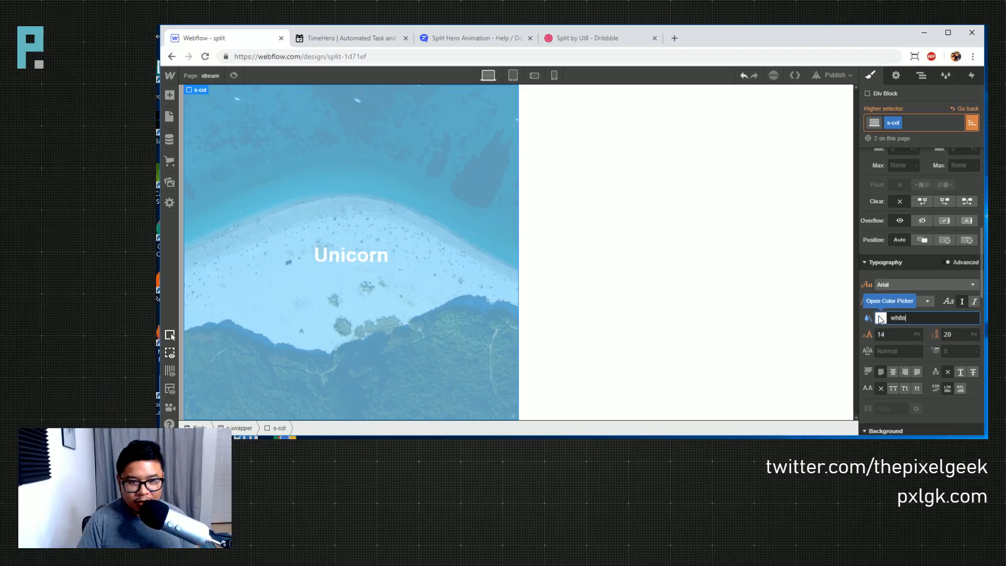
- Add the combo class s-2 to the right s-col column that holds the Factory heading
{"action": "left_click", "coordinate": [632, 135]}
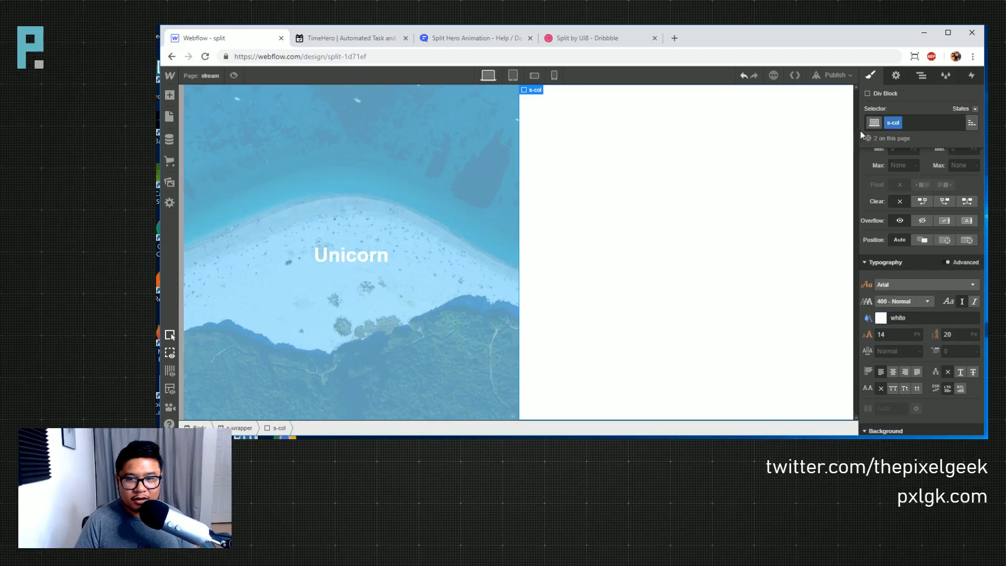
{"action": "left_click", "coordinate": [928, 122]}
{"action": "type", "text": "s-2"}
{"action": "key", "text": "Return"}
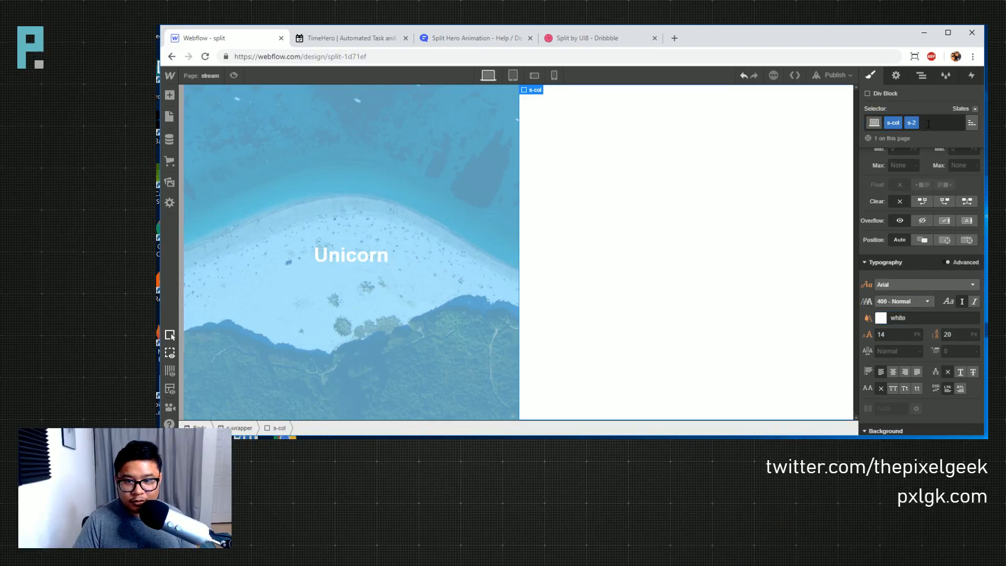
- Give the s-2 column the rocket landing photo as background image, sized to Cover and positioned at the center
{"action": "scroll", "coordinate": [934, 329], "scroll_direction": "down", "scroll_amount": 8}
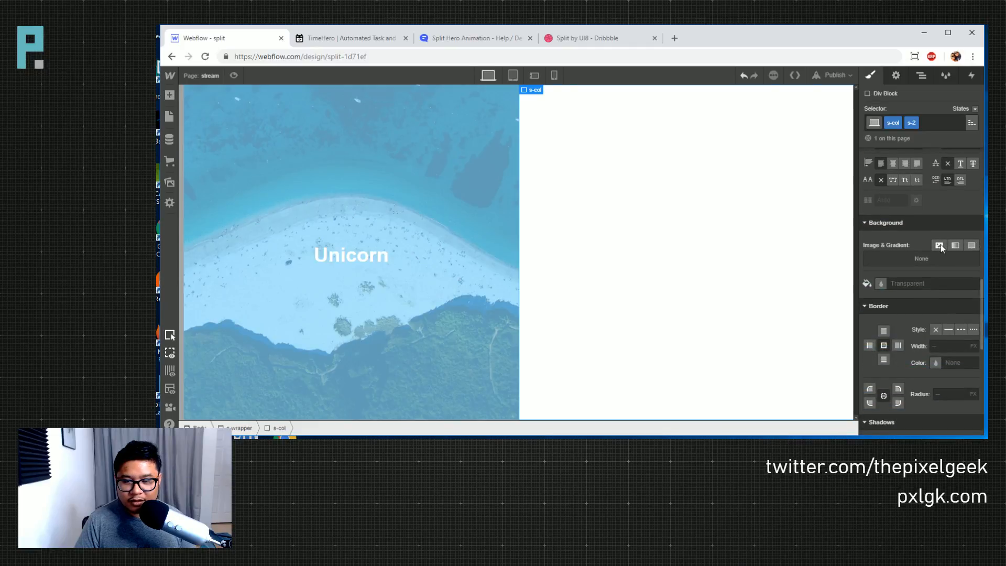
{"action": "left_click", "coordinate": [939, 245]}
{"action": "left_click", "coordinate": [928, 171]}
{"action": "left_click", "coordinate": [285, 149]}
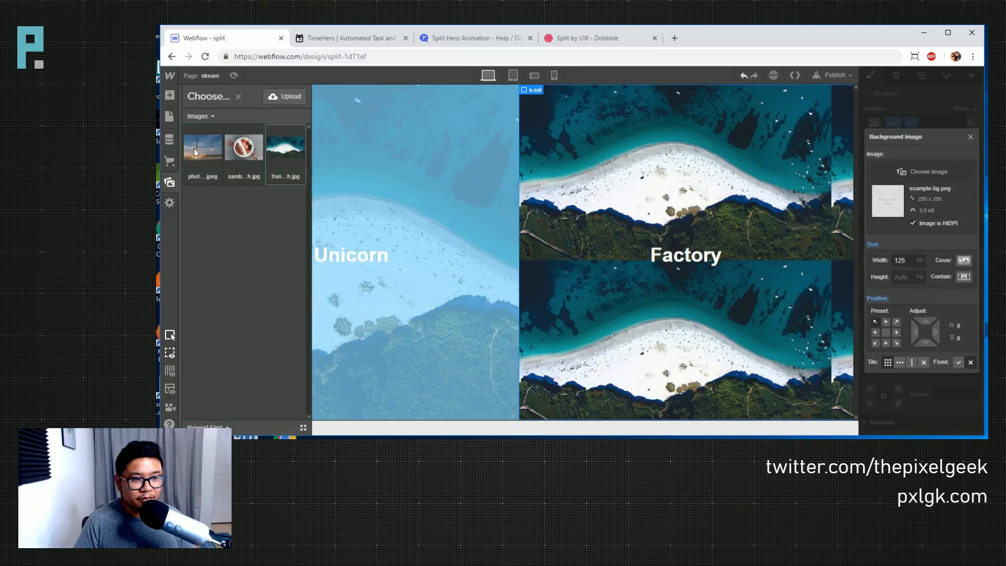
{"action": "left_click", "coordinate": [194, 152]}
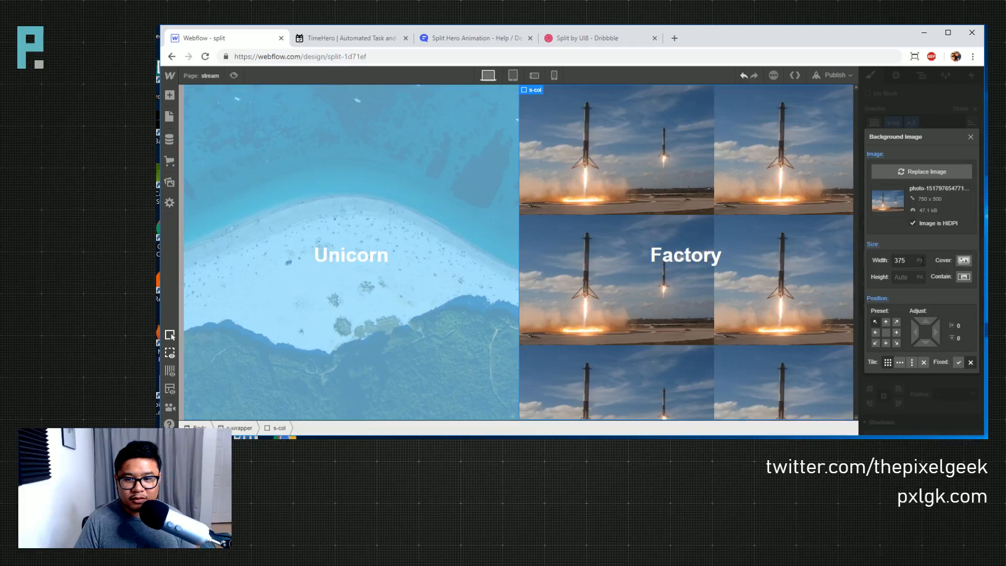
{"action": "left_click", "coordinate": [964, 260]}
{"action": "left_click", "coordinate": [886, 334]}
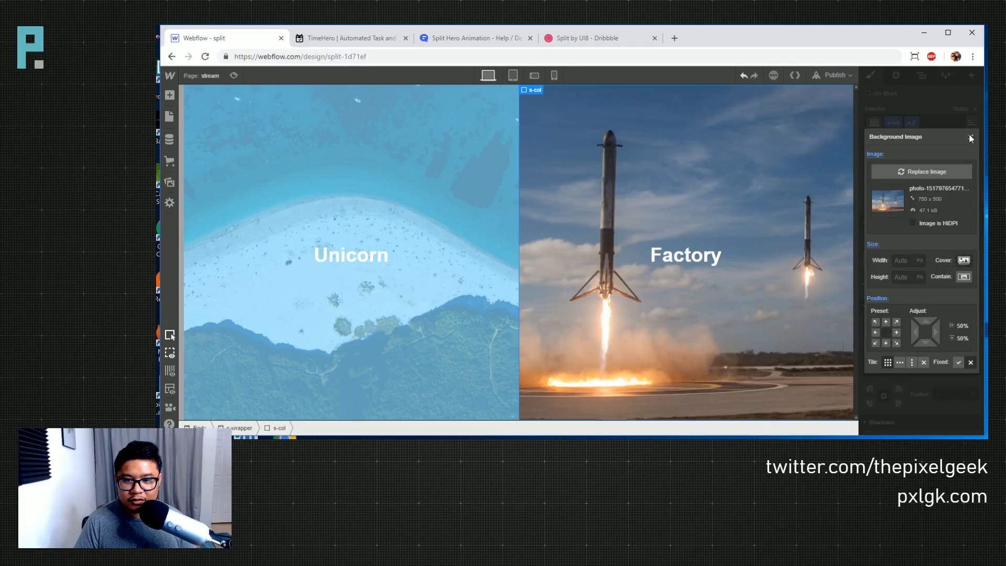
{"action": "left_click", "coordinate": [970, 137]}
- Overlay the s-2 column's rocket photo with a dark gray solid color, rgba(69, 69, 69, 0.75)
{"action": "left_click", "coordinate": [971, 245]}
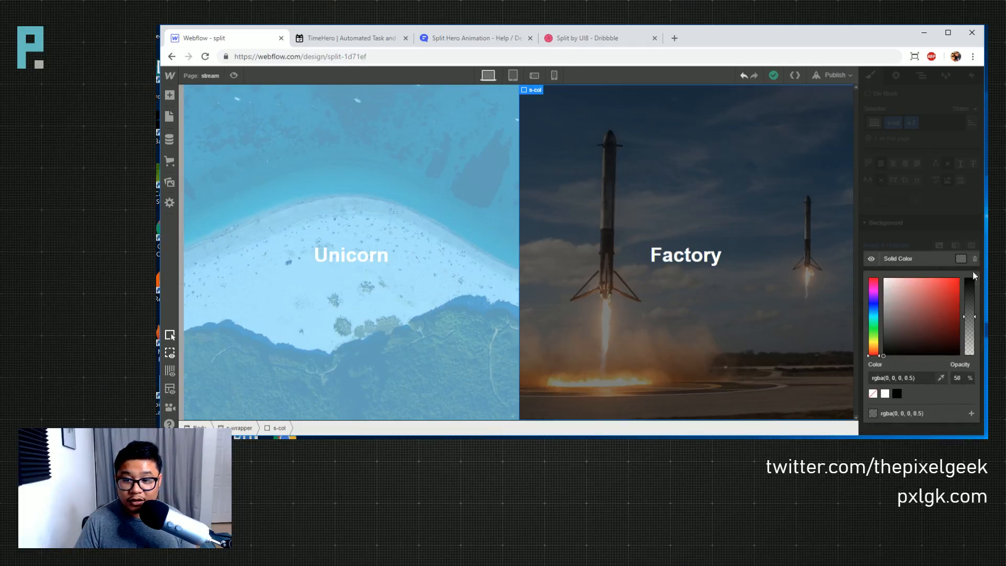
{"action": "left_click_drag", "start_coordinate": [971, 303], "coordinate": [969, 304]}
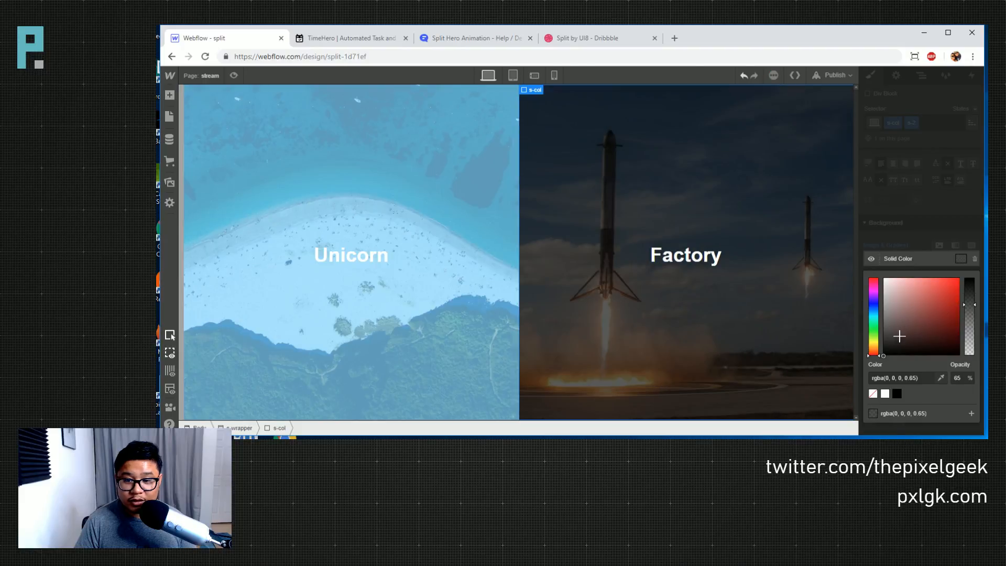
{"action": "left_click_drag", "start_coordinate": [899, 335], "coordinate": [871, 334]}
{"action": "left_click_drag", "start_coordinate": [970, 304], "coordinate": [965, 303]}
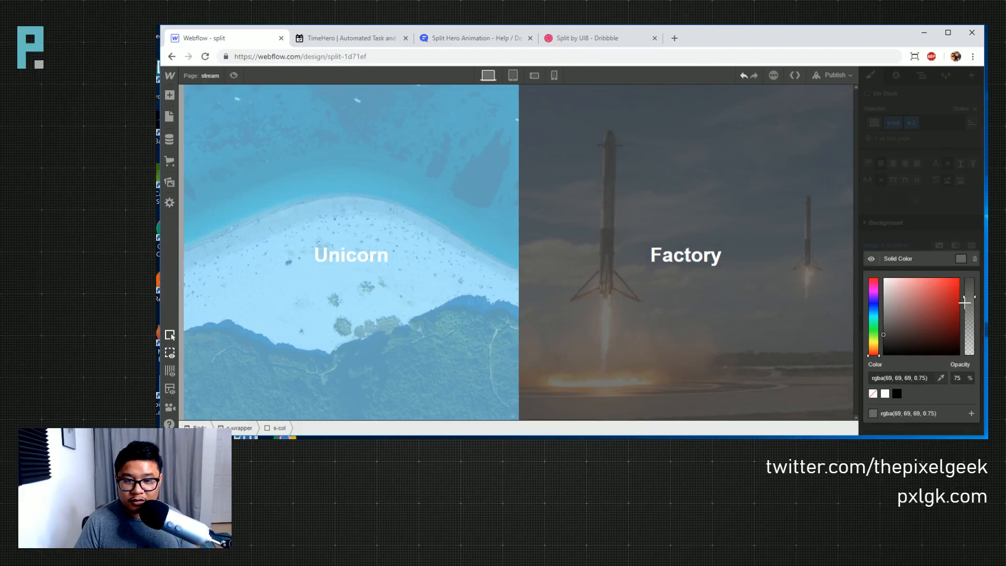
{"action": "left_click", "coordinate": [910, 210]}
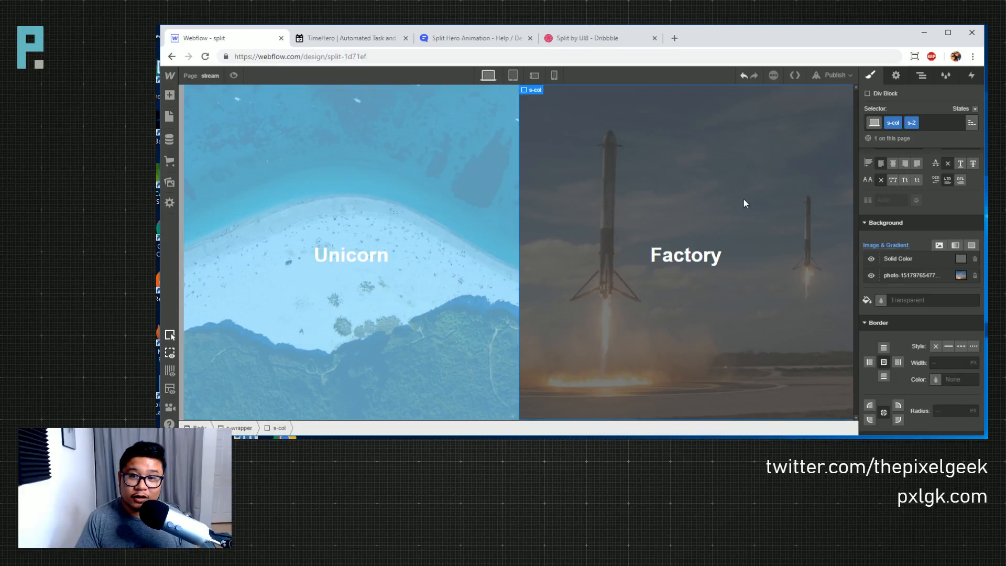
- Add a Mouse Move over Element trigger to s-wrapper with the action Play Mouse Animation
{"action": "left_click", "coordinate": [922, 75]}
{"action": "left_click", "coordinate": [907, 122]}
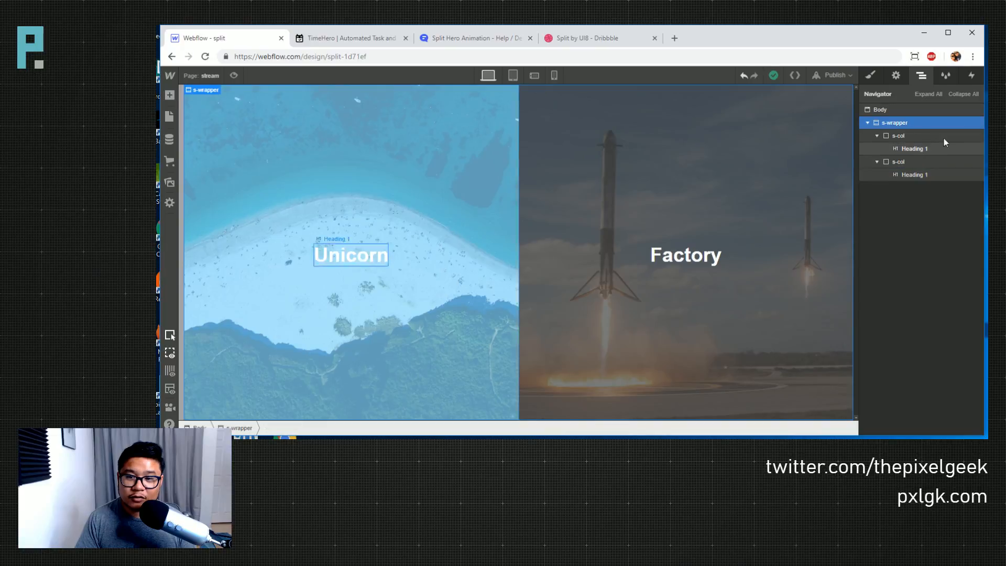
{"action": "left_click", "coordinate": [971, 77]}
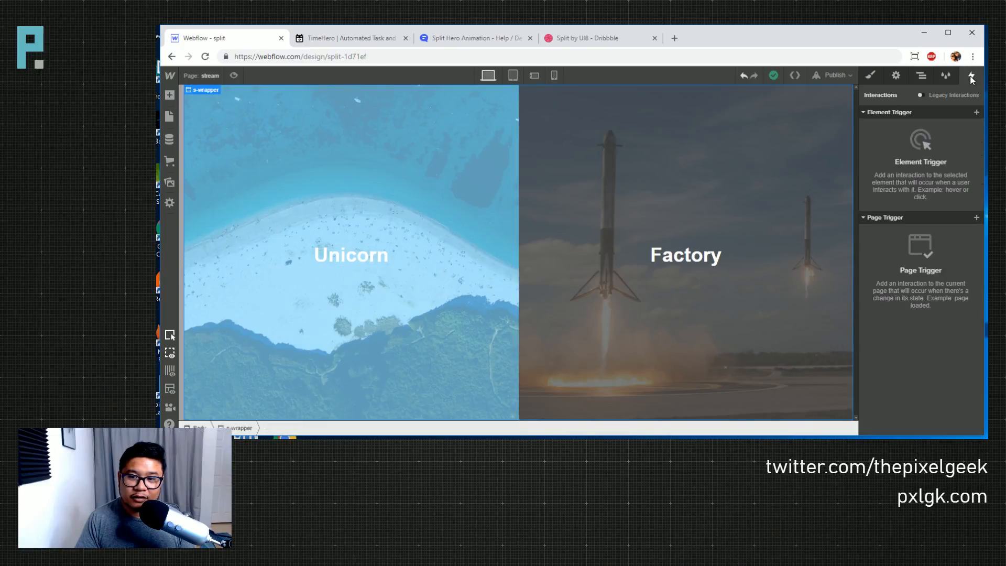
{"action": "left_click", "coordinate": [977, 113]}
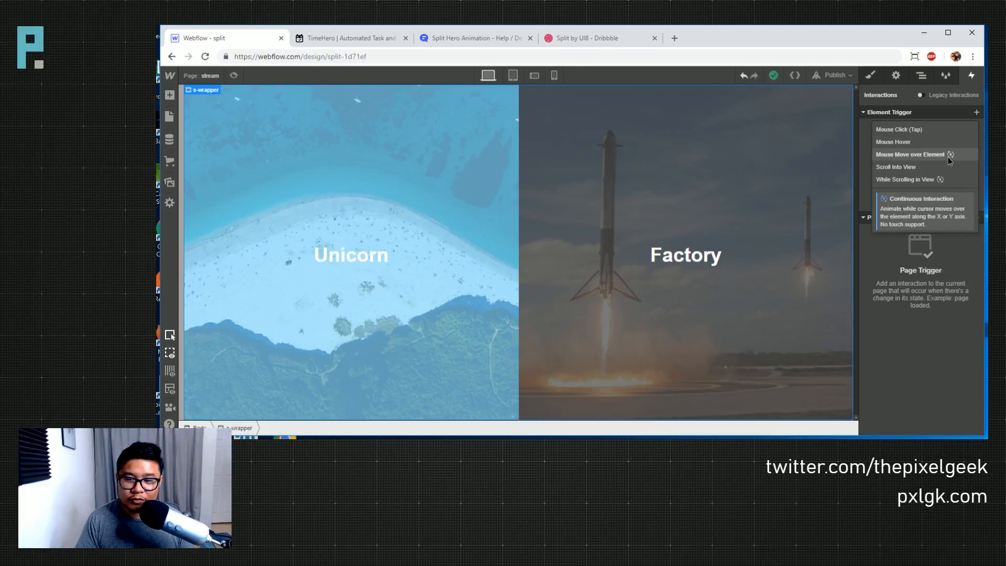
{"action": "left_click", "coordinate": [948, 155]}
{"action": "left_click", "coordinate": [930, 165]}
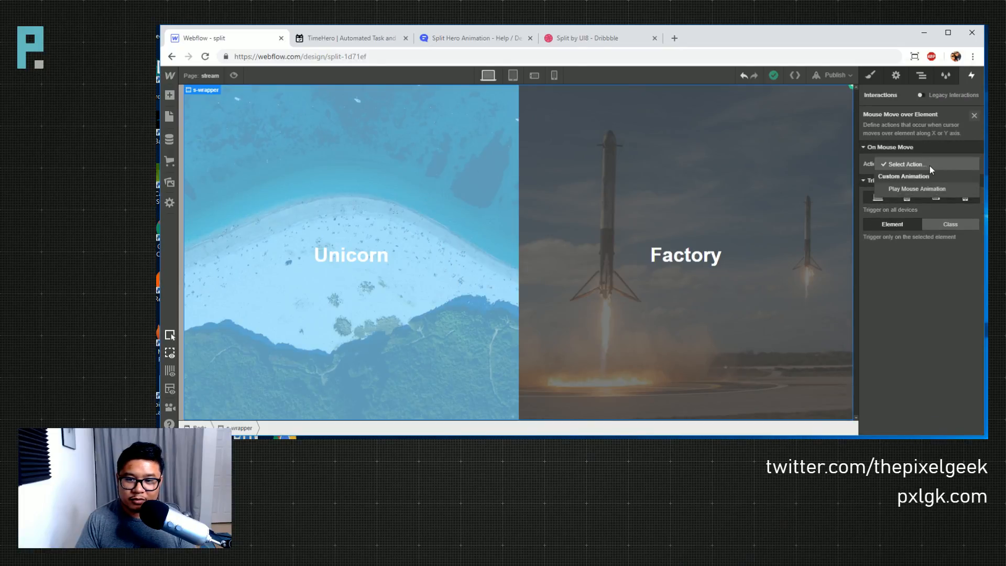
{"action": "left_click", "coordinate": [927, 188]}
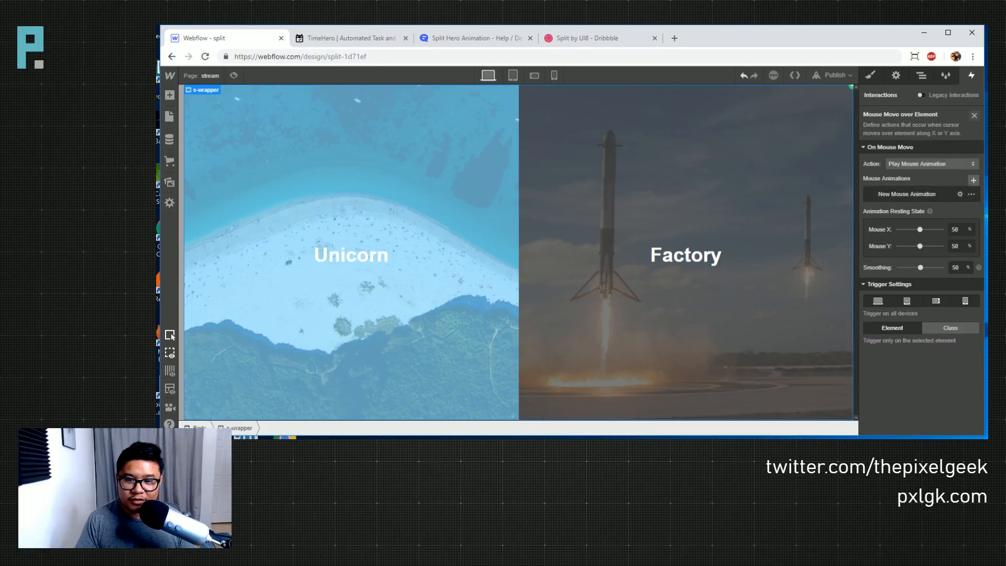
- Create a new mouse animation for the trigger and name it "stream interaction"
{"action": "left_click", "coordinate": [975, 180]}
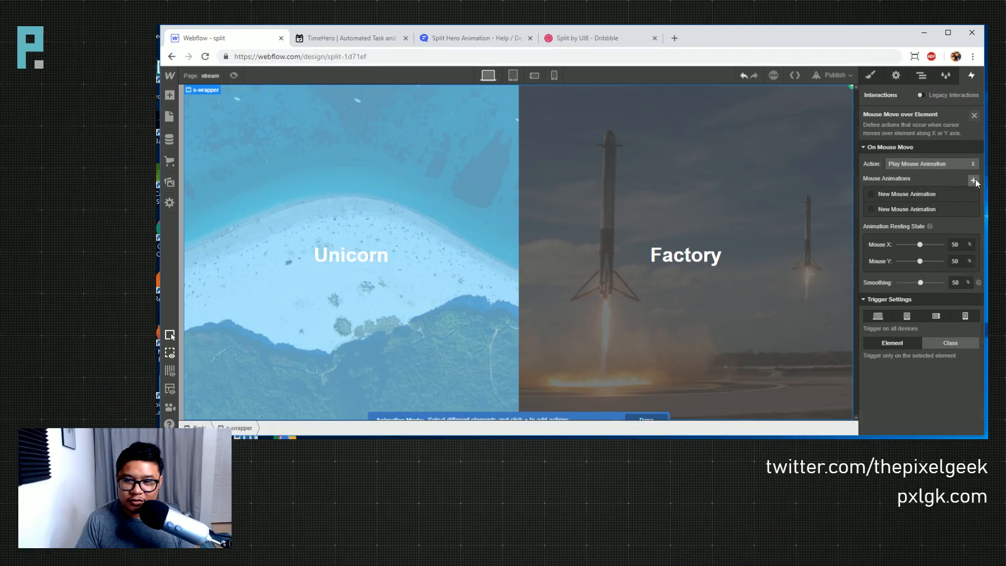
{"action": "type", "text": "stream interaction"}
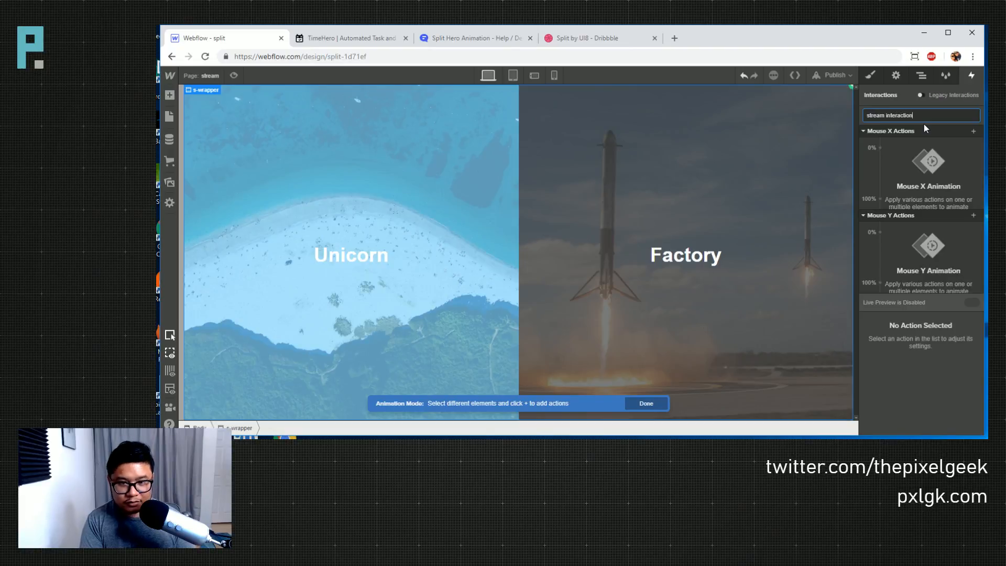
{"action": "key", "text": "Return"}
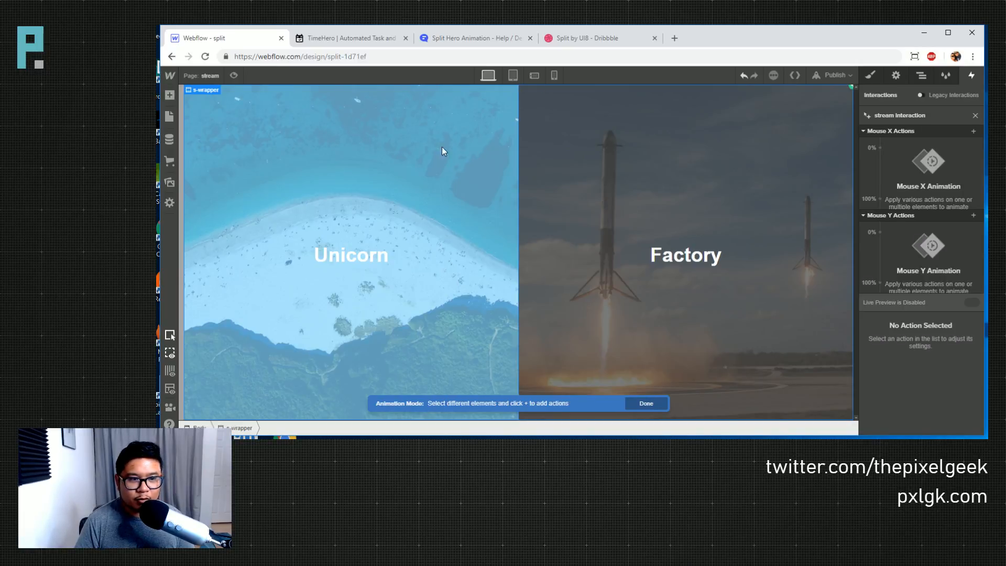
- Add a Size action for the left s-col column under Mouse X Actions, with an 85% width at the 0% keyframe
{"action": "left_click", "coordinate": [418, 144]}
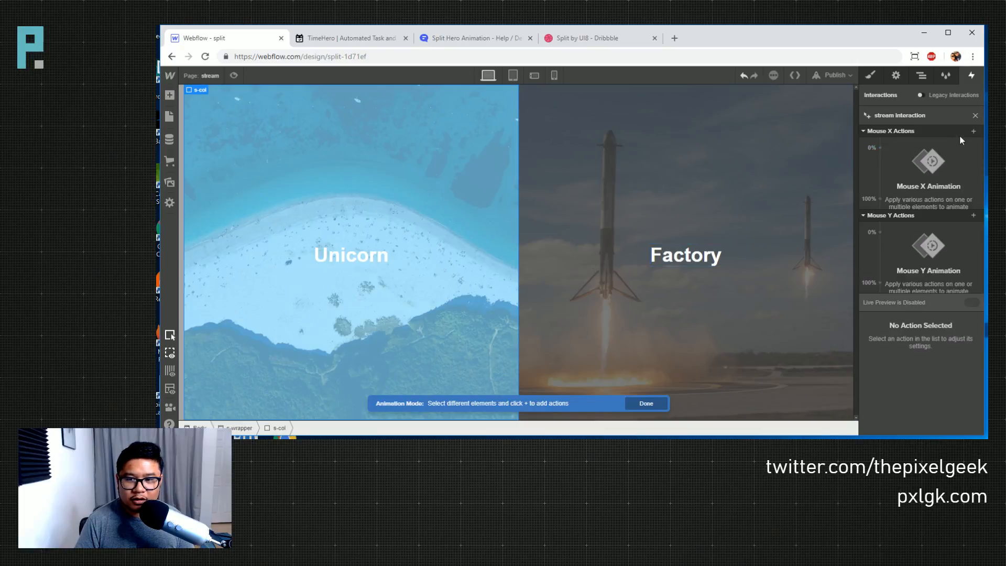
{"action": "left_click", "coordinate": [975, 132]}
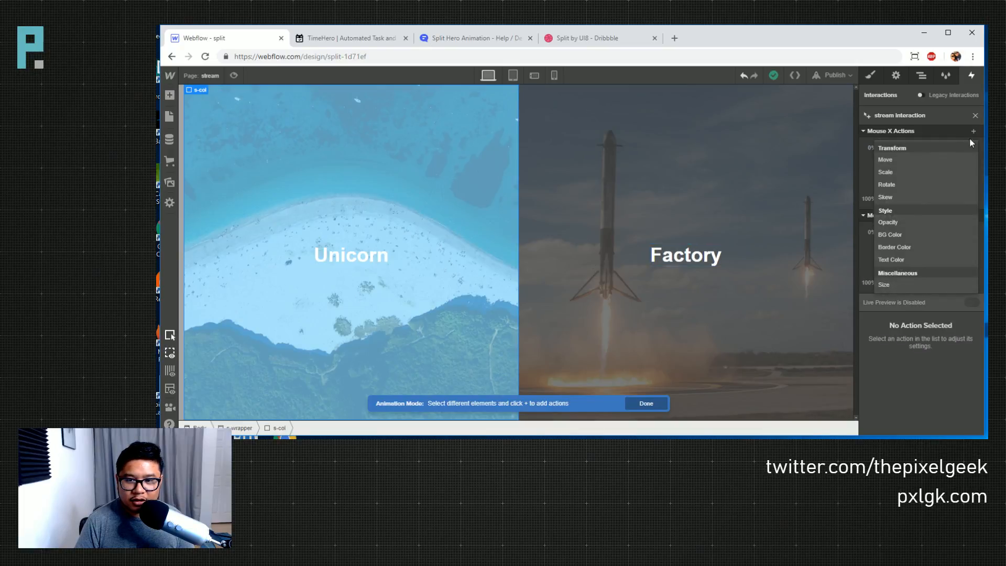
{"action": "left_click", "coordinate": [904, 288]}
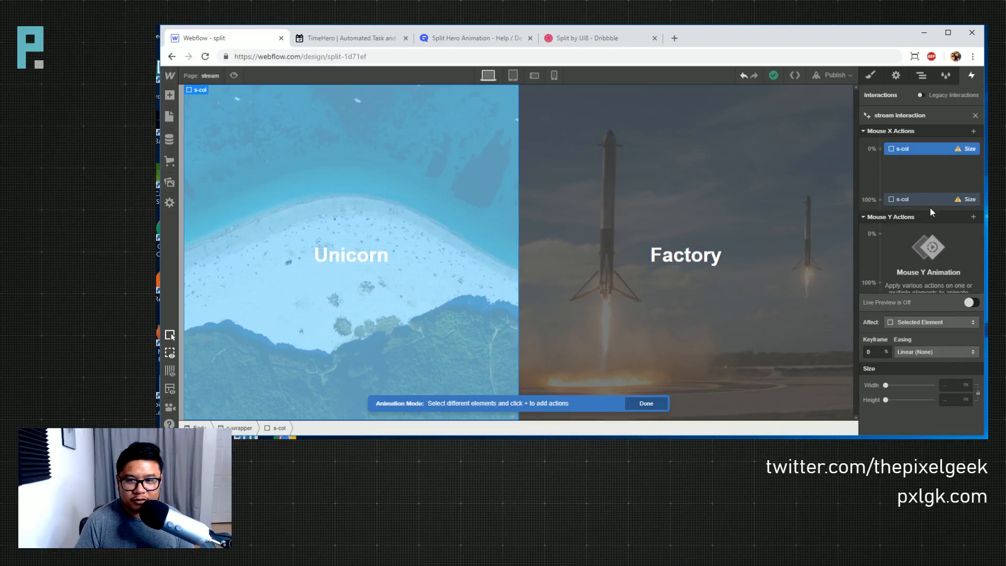
{"action": "left_click", "coordinate": [956, 386]}
{"action": "type", "text": "8"}
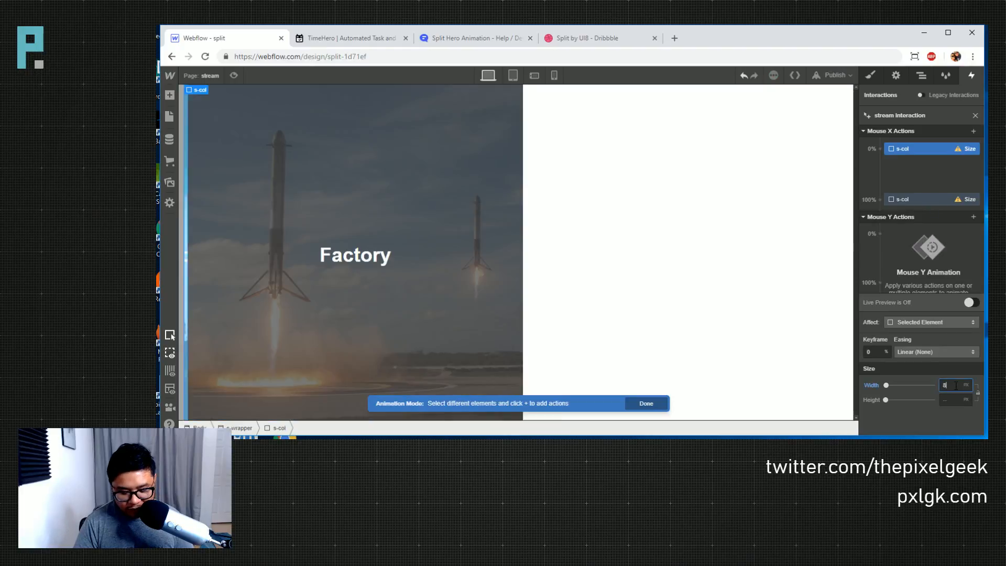
{"action": "type", "text": "5%"}
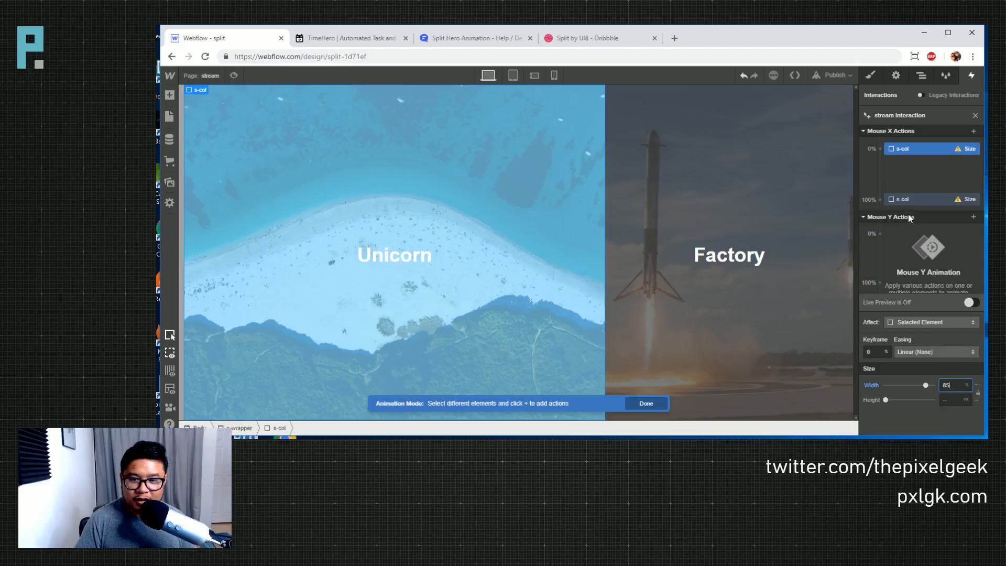
- Set the left column's width to 50% at the 100% keyframe of the Mouse X Size action
{"action": "left_click", "coordinate": [917, 199]}
{"action": "left_click", "coordinate": [949, 384]}
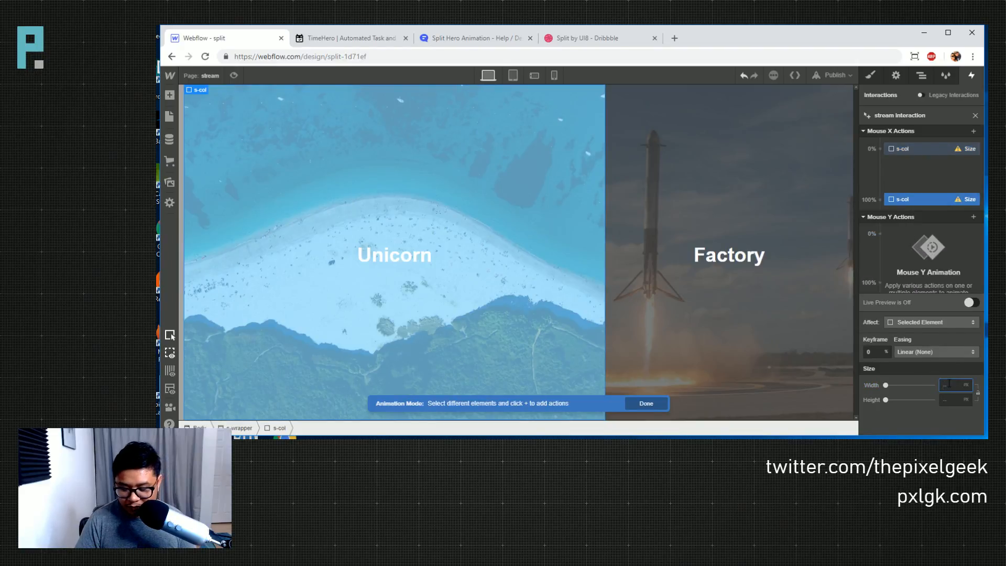
{"action": "type", "text": "50%"}
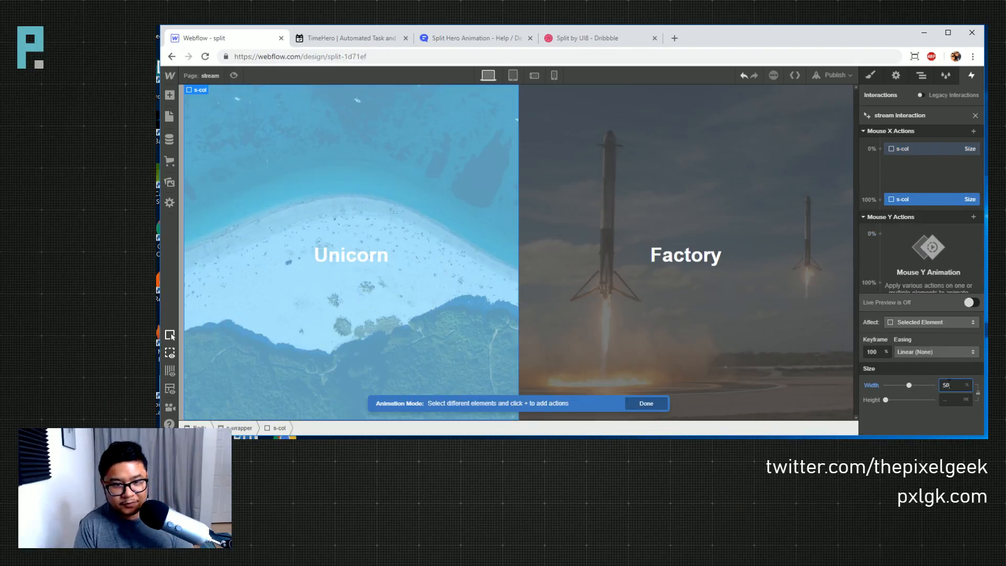
- Test the horizontal mouse-move resizing of the columns with Live Preview and in the full page preview
{"action": "left_click", "coordinate": [978, 304]}
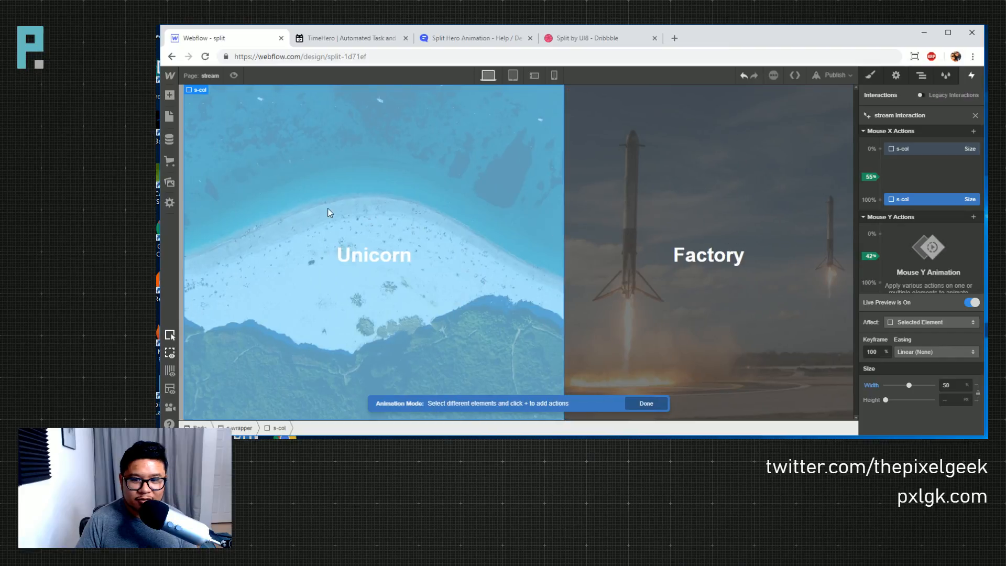
{"action": "left_click", "coordinate": [234, 76]}
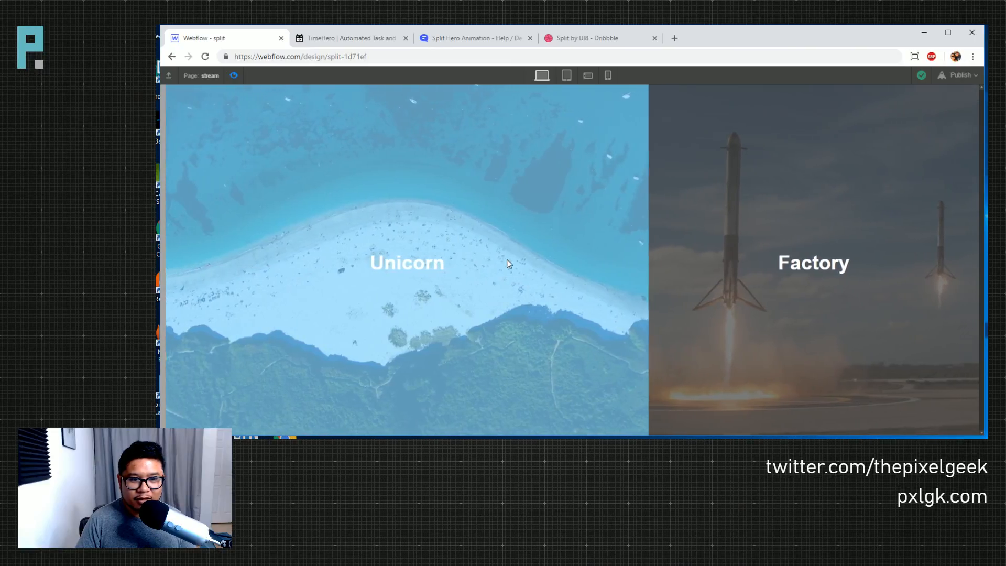
{"action": "left_click", "coordinate": [229, 76]}
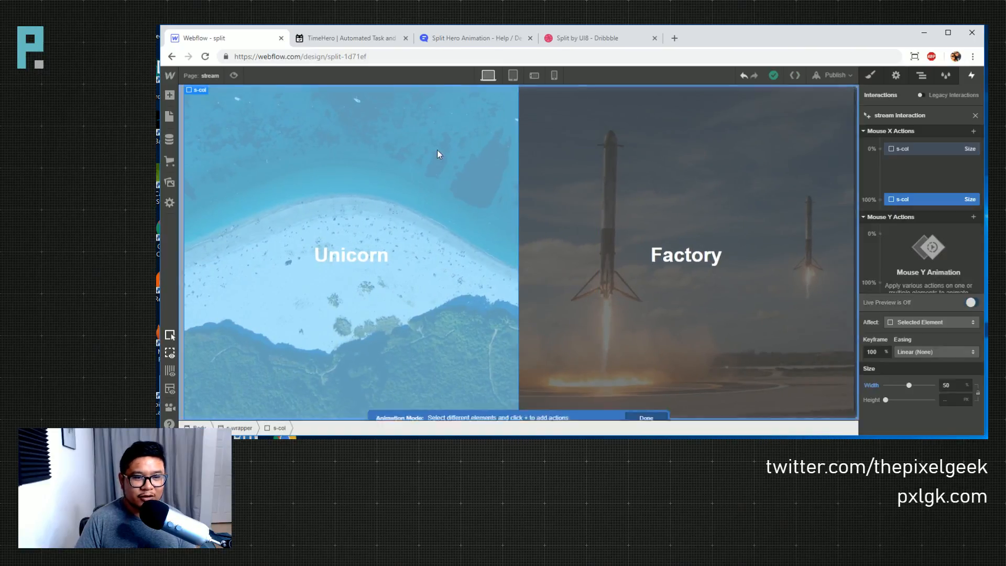
{"action": "left_click", "coordinate": [698, 161]}
{"action": "left_click", "coordinate": [879, 150]}
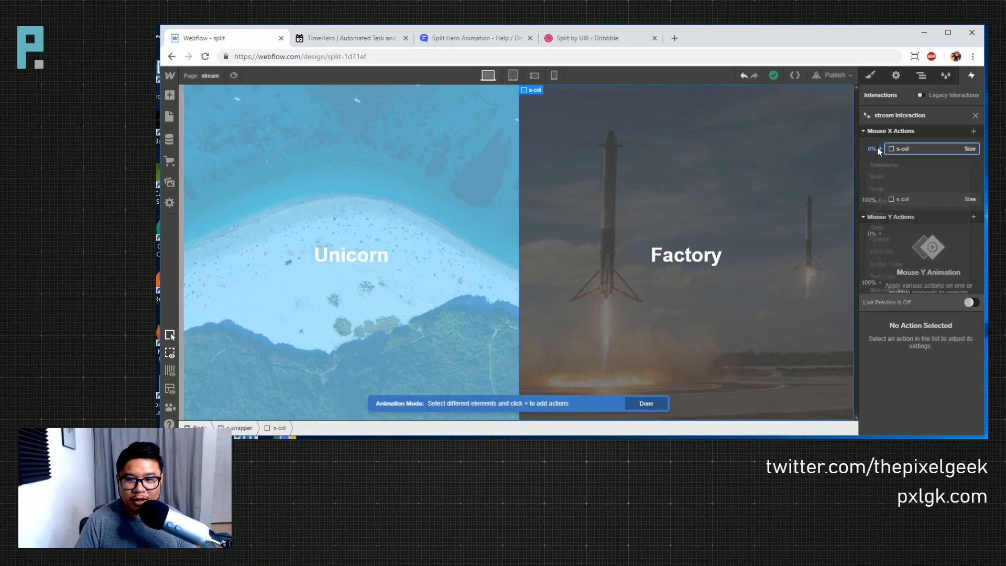
{"action": "left_click", "coordinate": [889, 180]}
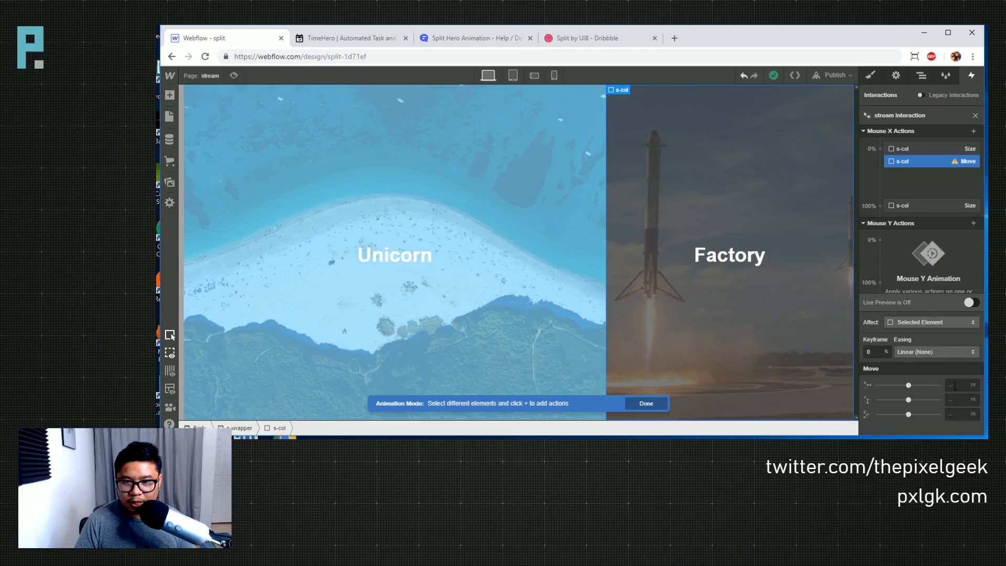
{"action": "key", "text": "Delete"}
- Add a Size action for the right s-col column at the 0% keyframe of Mouse X Actions, with a 50% width
{"action": "left_click", "coordinate": [910, 149]}
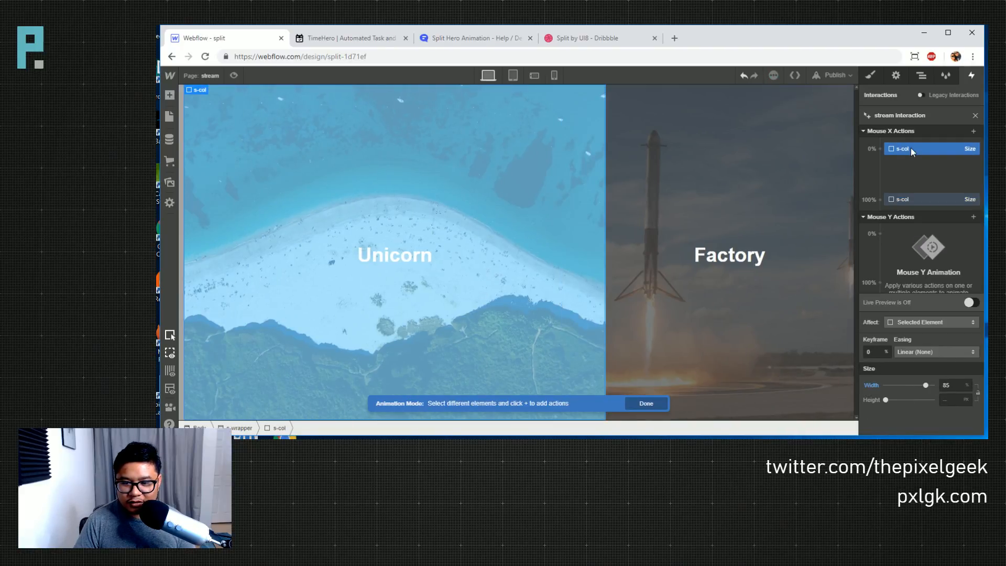
{"action": "left_click", "coordinate": [907, 200]}
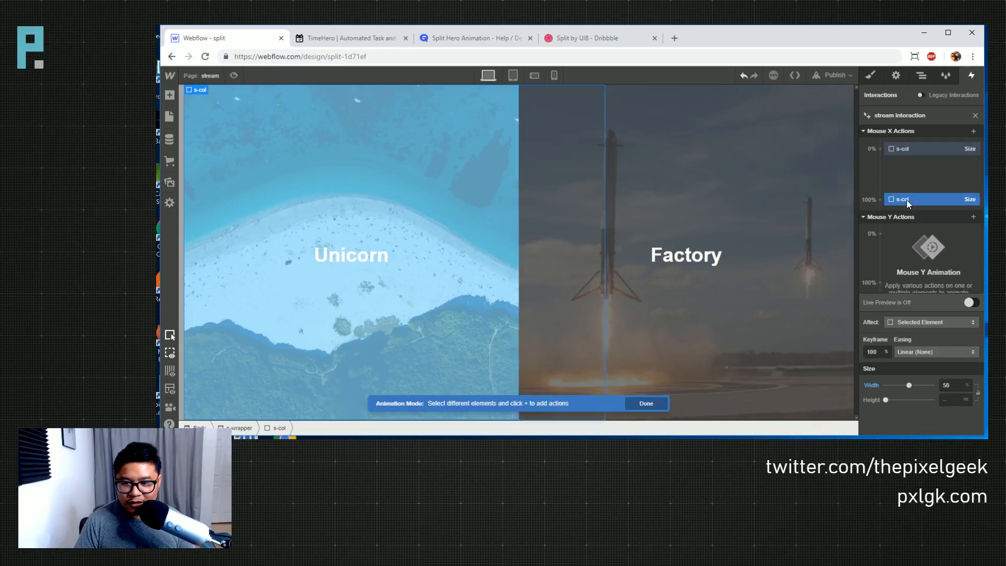
{"action": "left_click", "coordinate": [907, 148]}
{"action": "left_click", "coordinate": [750, 151]}
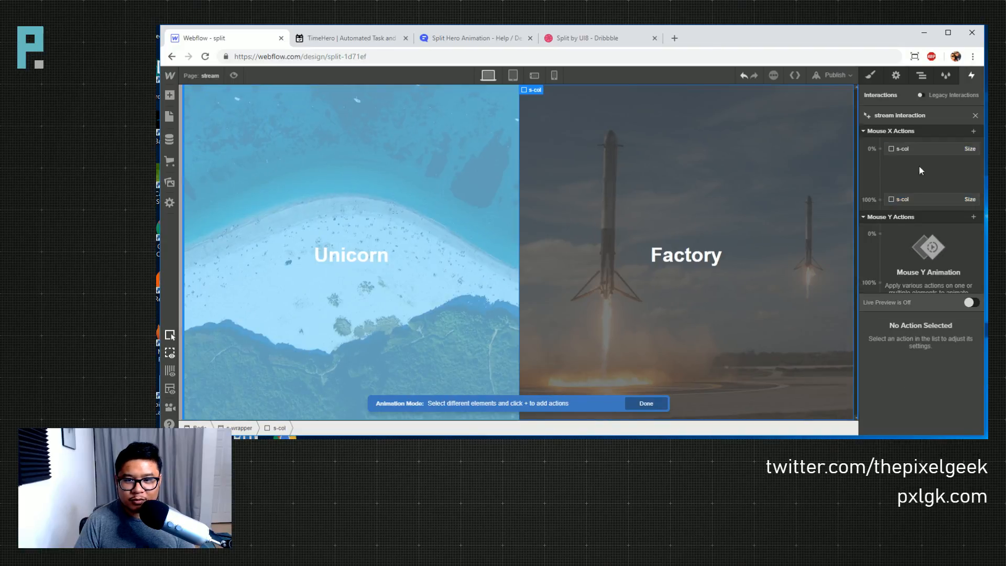
{"action": "left_click", "coordinate": [879, 148]}
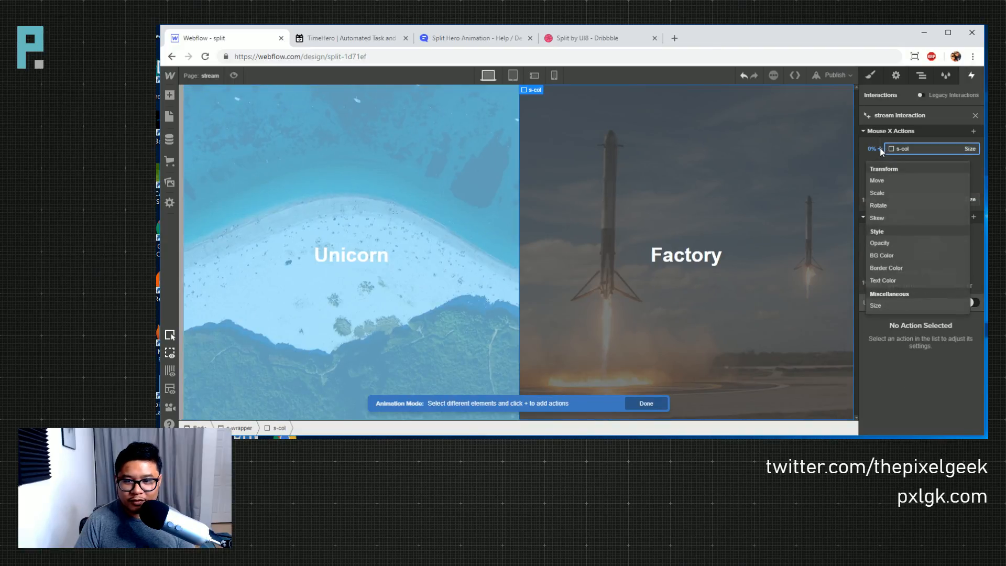
{"action": "left_click", "coordinate": [891, 304]}
{"action": "left_click", "coordinate": [951, 389]}
{"action": "type", "text": "50"}
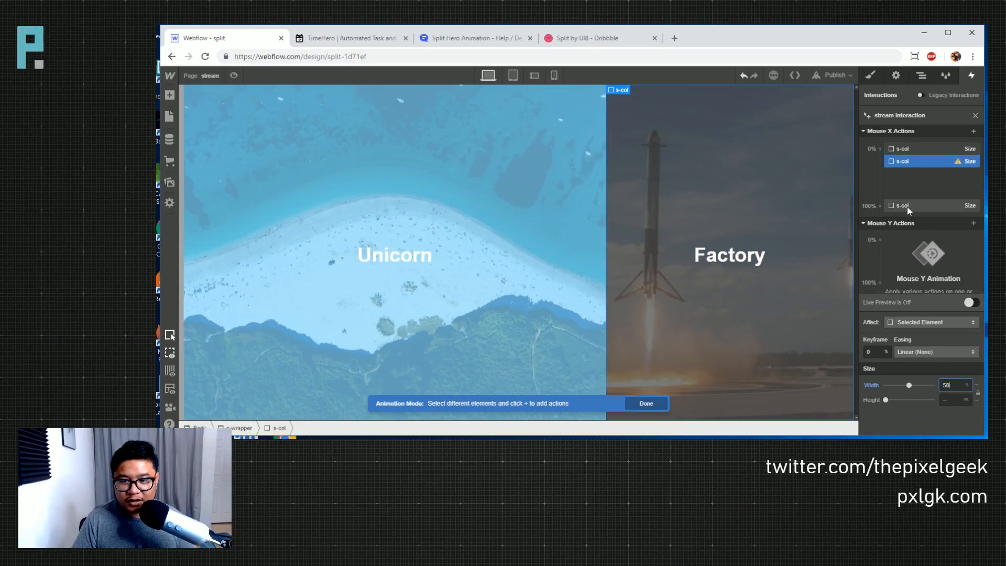
- Add a Size action for the right column at the 100% keyframe with an 85% width, and preview the mouse-move effect
{"action": "left_click", "coordinate": [879, 207]}
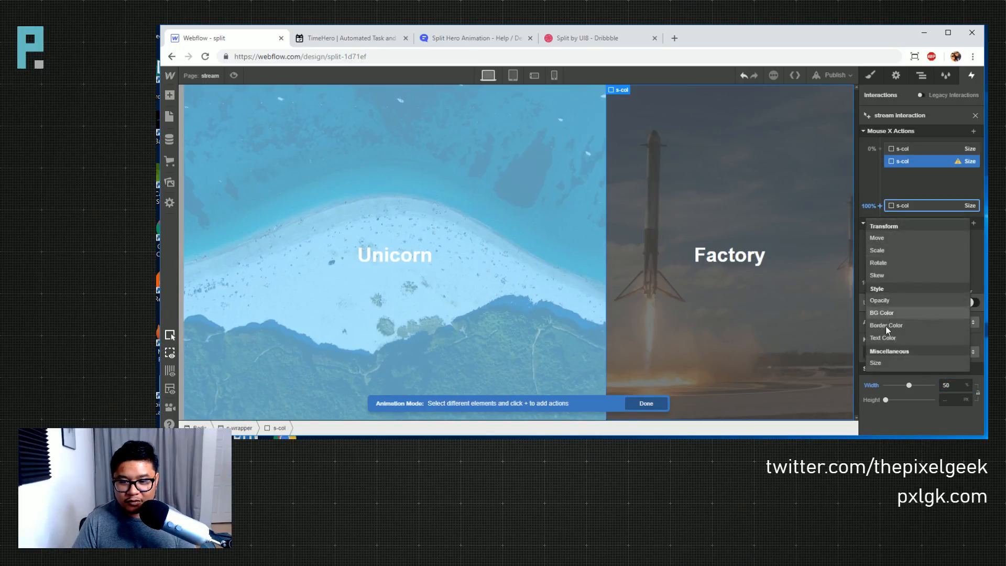
{"action": "left_click", "coordinate": [886, 364]}
{"action": "left_click", "coordinate": [957, 385]}
{"action": "type", "text": "85"}
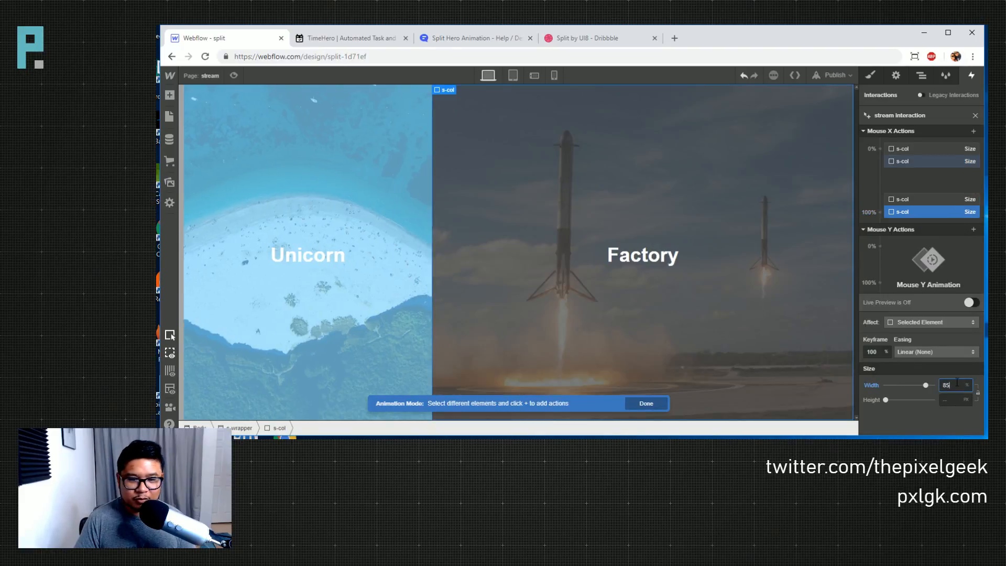
{"action": "left_click", "coordinate": [234, 75]}
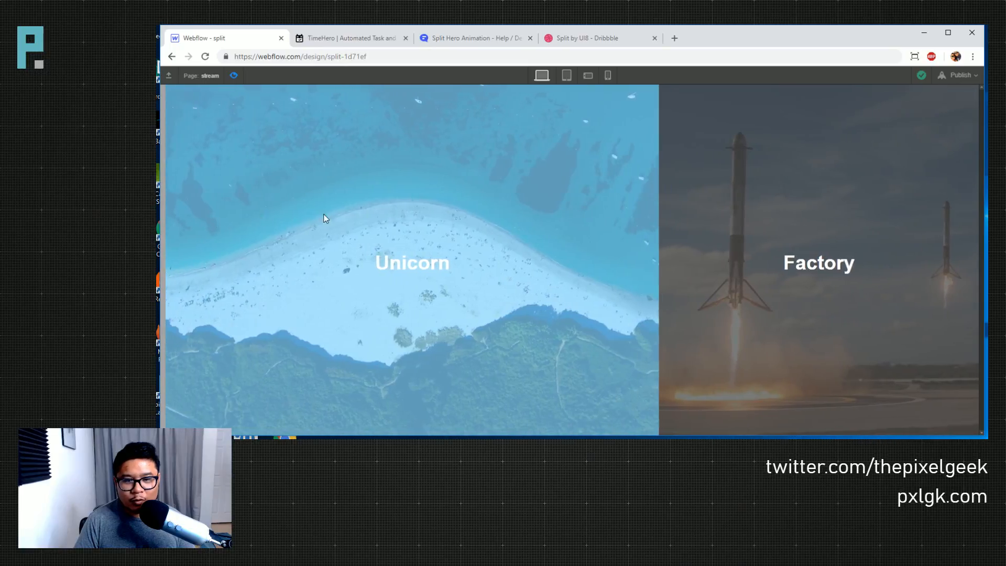
{"action": "left_click", "coordinate": [234, 76]}
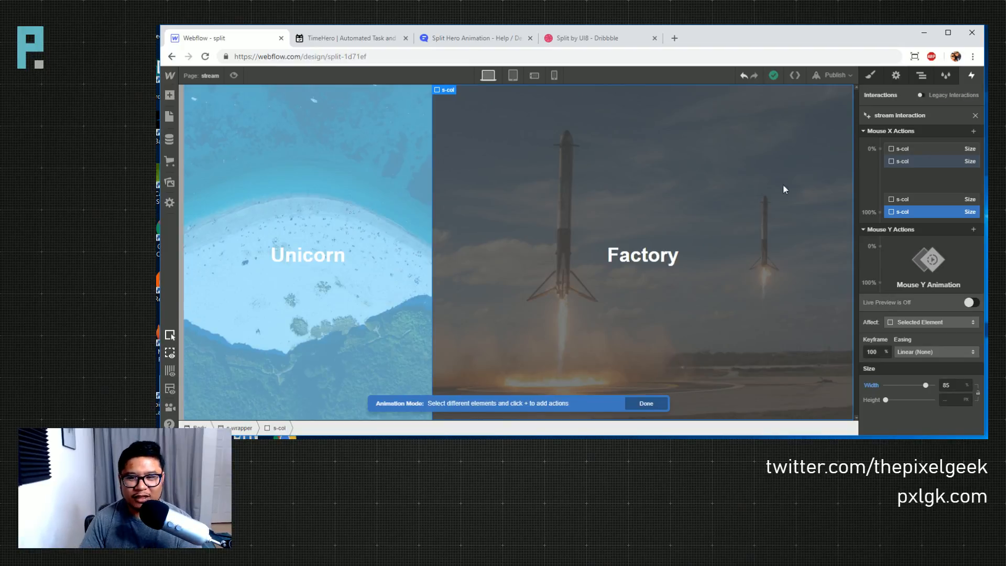
- Set the left column's Mouse X width to 50% at the 0% keyframe and 99% at the 100% keyframe
{"action": "left_click", "coordinate": [920, 151]}
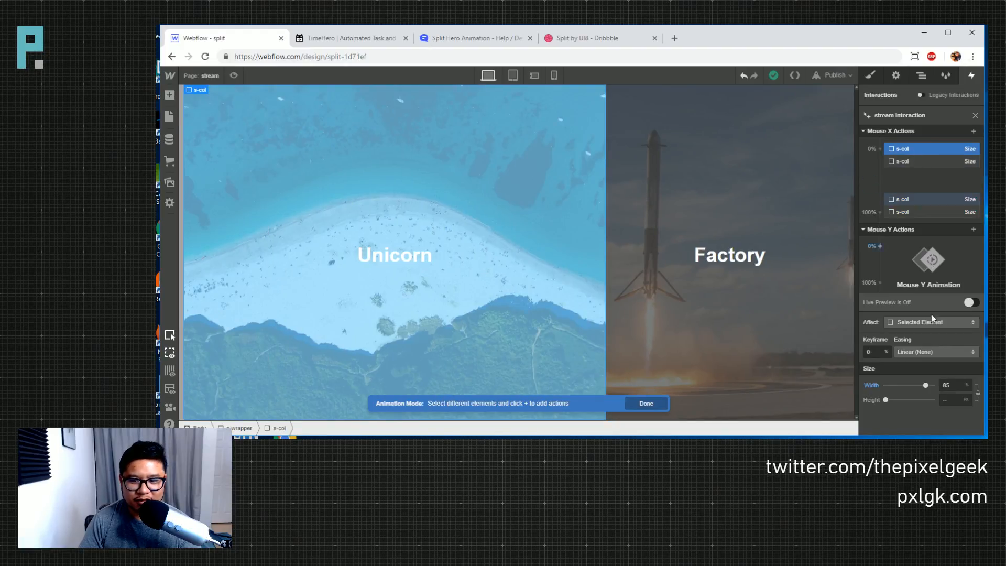
{"action": "double_click", "coordinate": [953, 387]}
{"action": "type", "text": "50"}
{"action": "key", "text": "Return"}
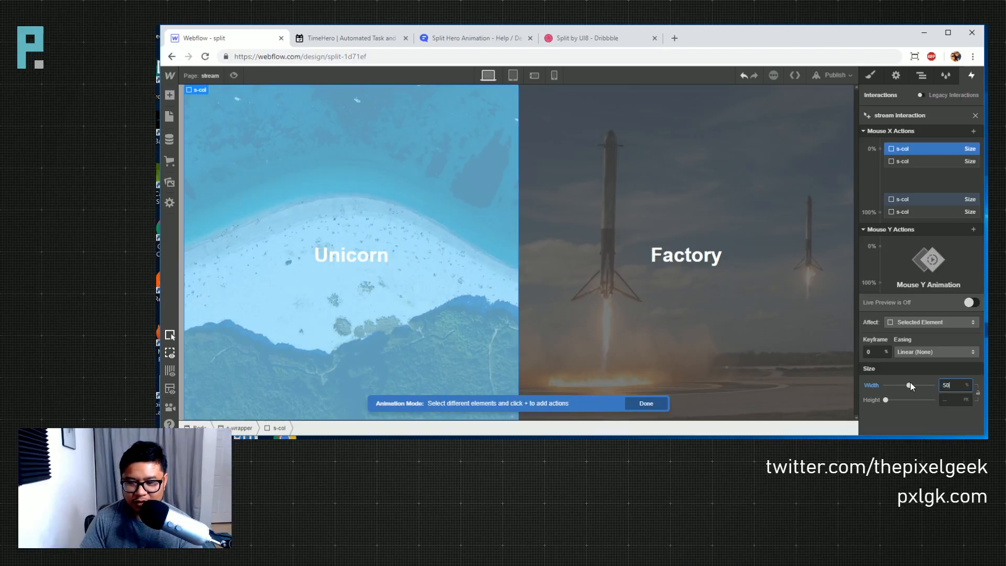
{"action": "left_click", "coordinate": [907, 205]}
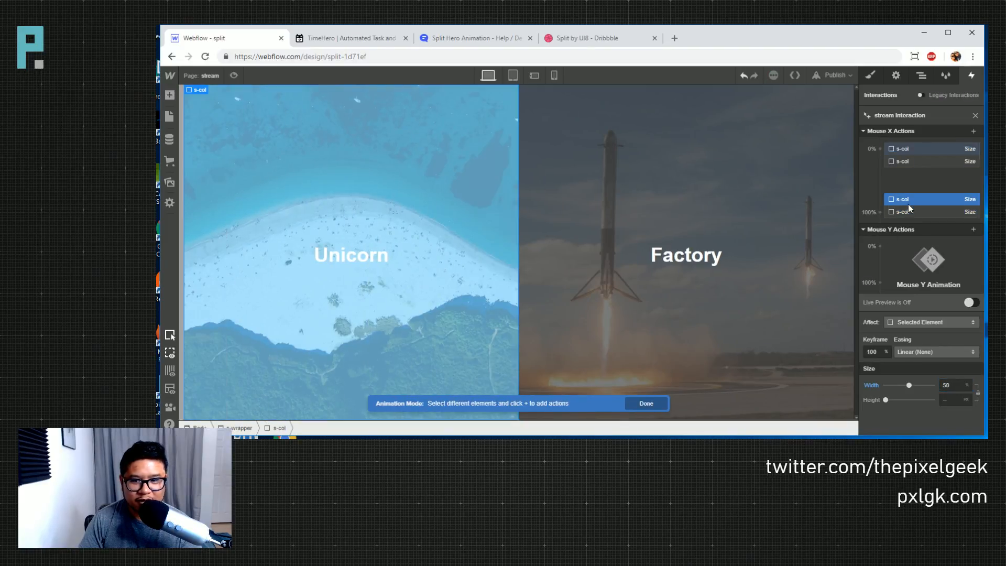
{"action": "left_click", "coordinate": [960, 388]}
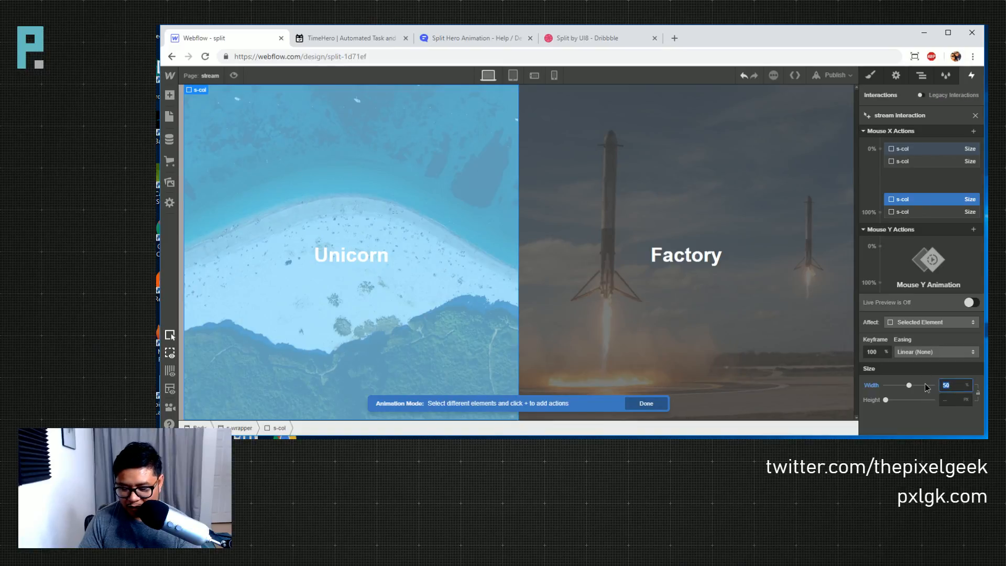
{"action": "type", "text": "99"}
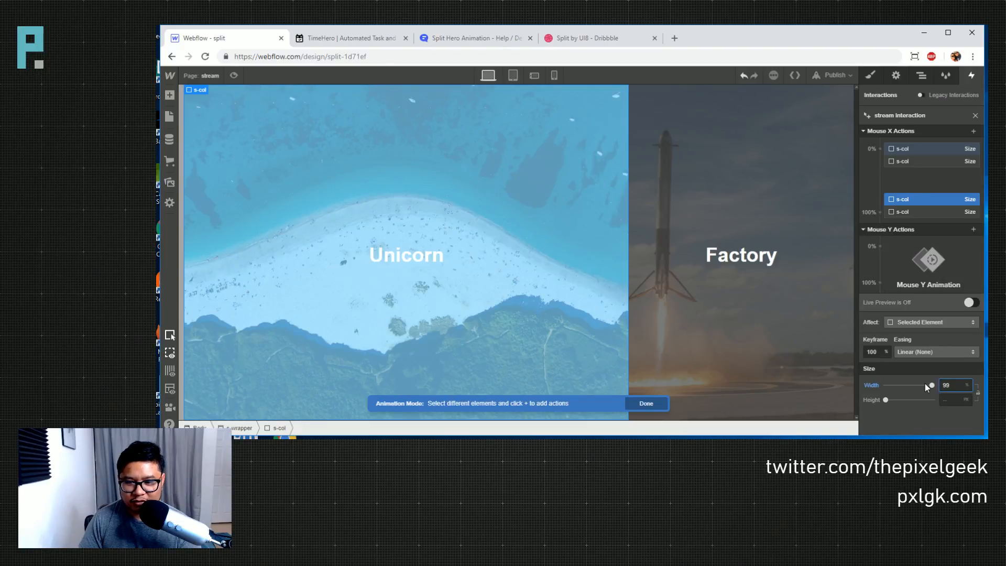
- Set the right column's Mouse X width to 99% at the 0% keyframe and 50% at the 100% keyframe
{"action": "left_click", "coordinate": [916, 165]}
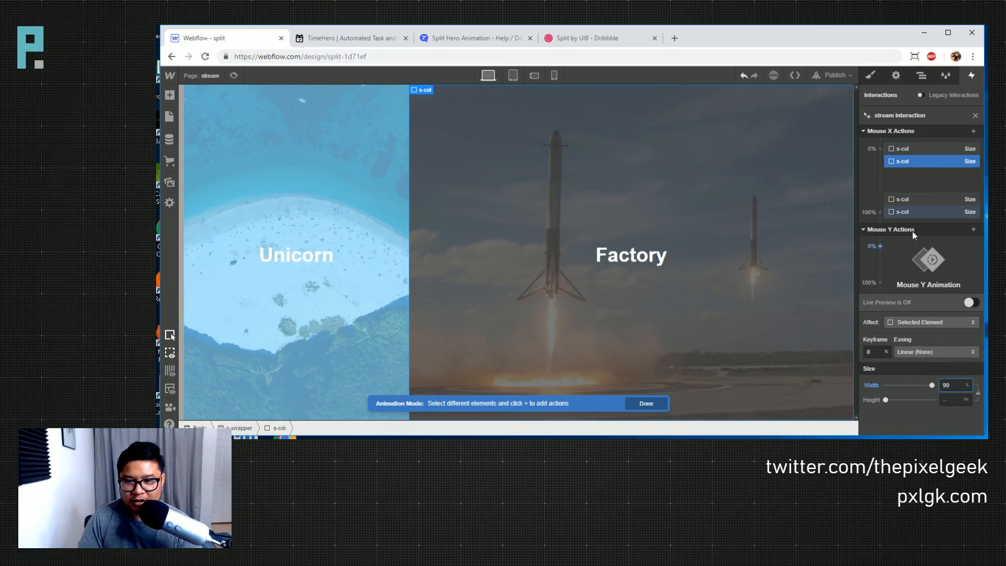
{"action": "left_click", "coordinate": [913, 212]}
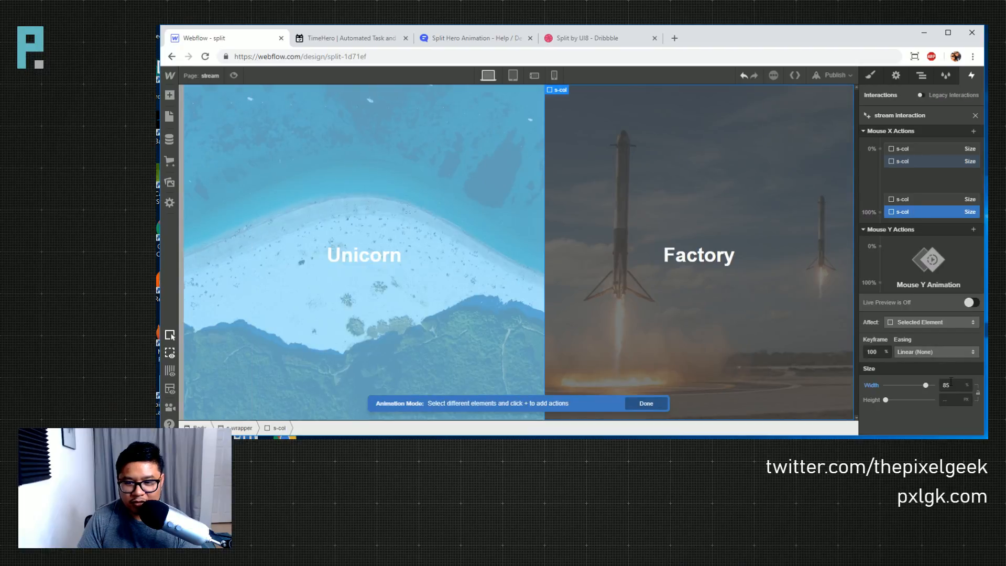
{"action": "type", "text": "50"}
{"action": "key", "text": "Return"}
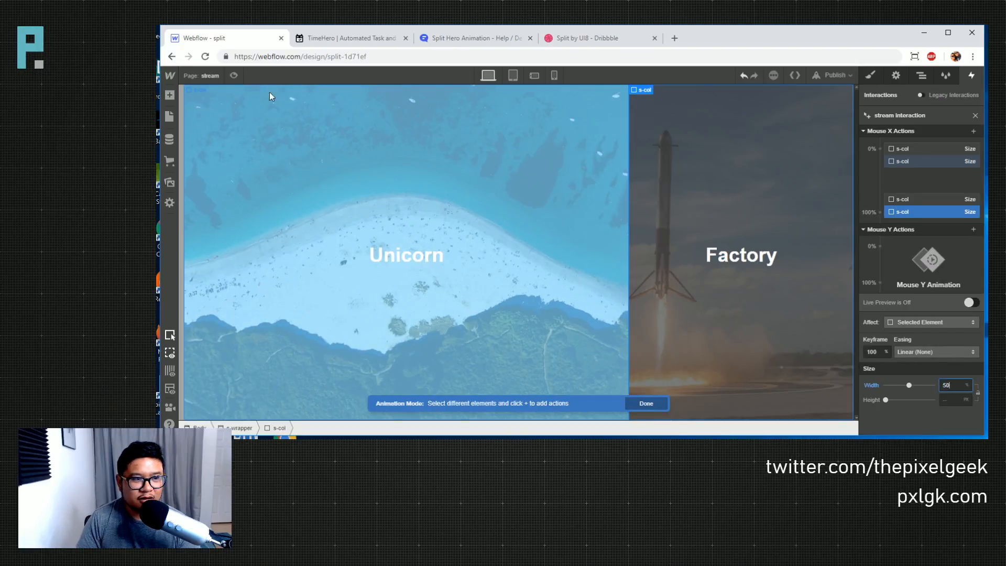
- Preview the mouse-driven resizing of both columns on the stream page and leave the animation editing mode
{"action": "left_click", "coordinate": [233, 75]}
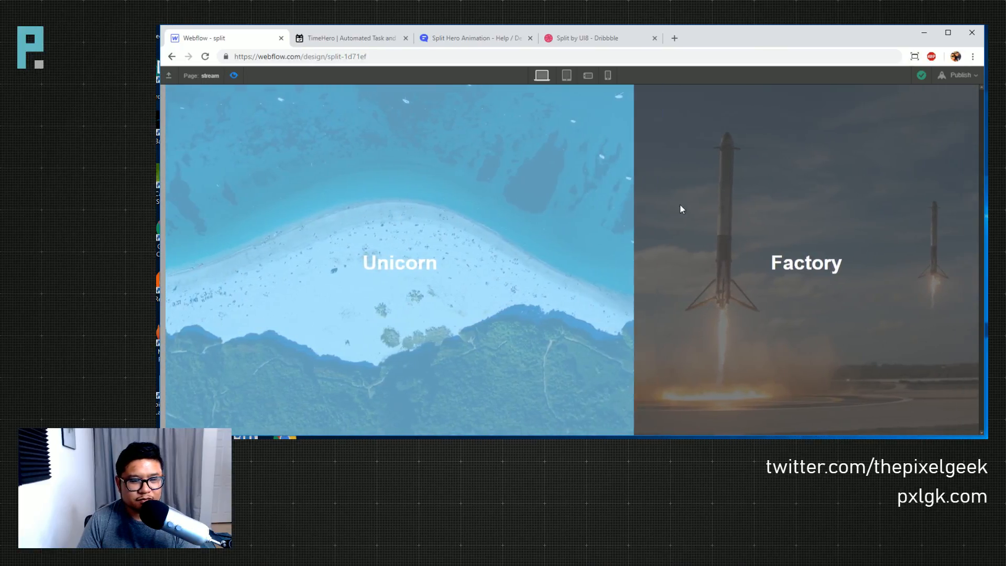
{"action": "left_click", "coordinate": [234, 75]}
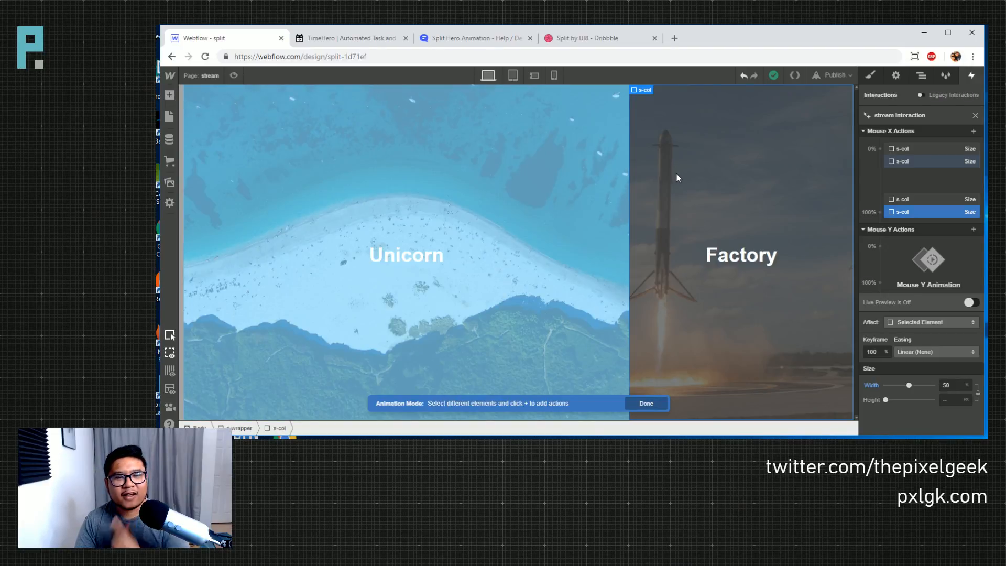
{"action": "left_click", "coordinate": [870, 76]}
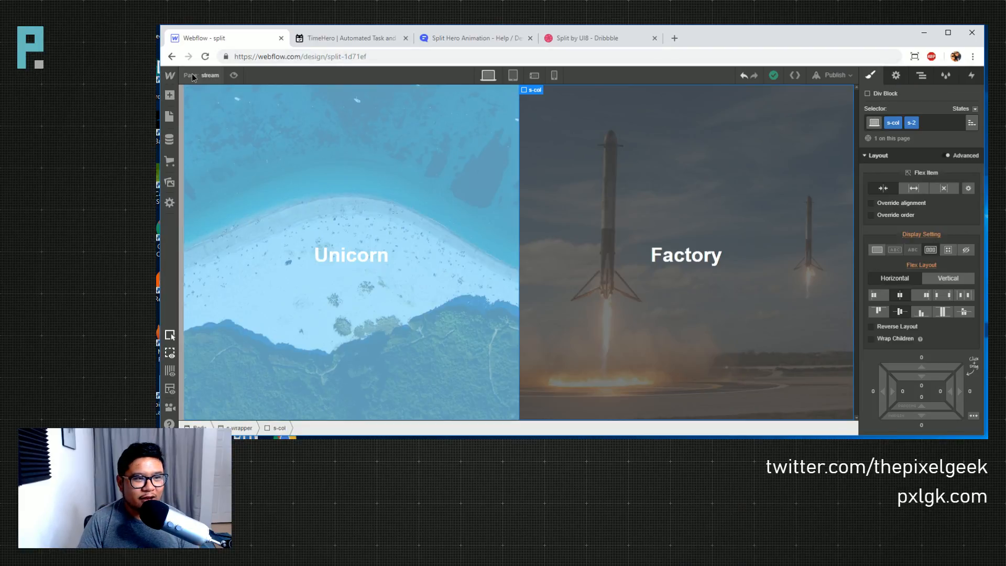
- Open the Home page with the finished split hero and compare it with the Dribbble Split shot
{"action": "left_click", "coordinate": [170, 116]}
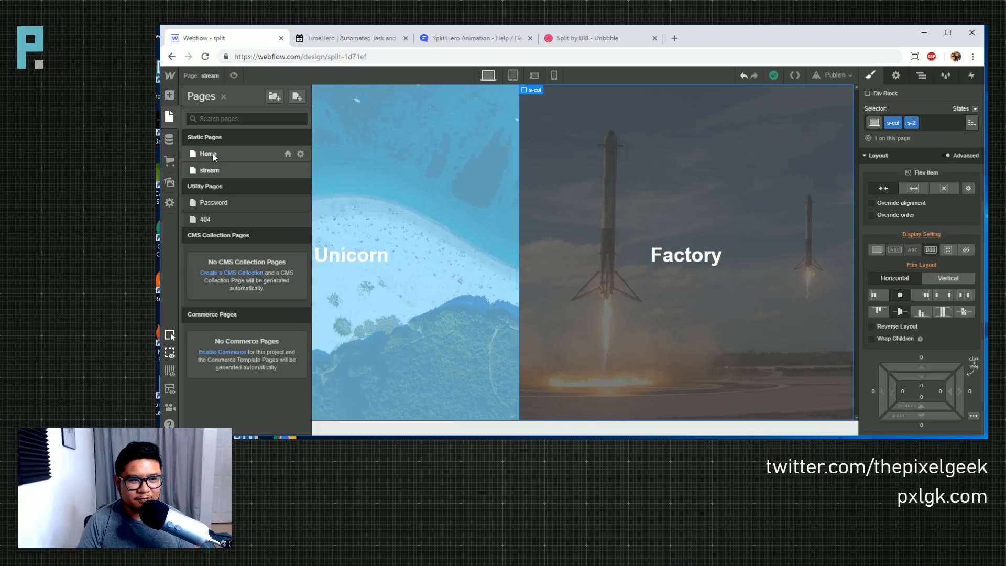
{"action": "left_click", "coordinate": [209, 154]}
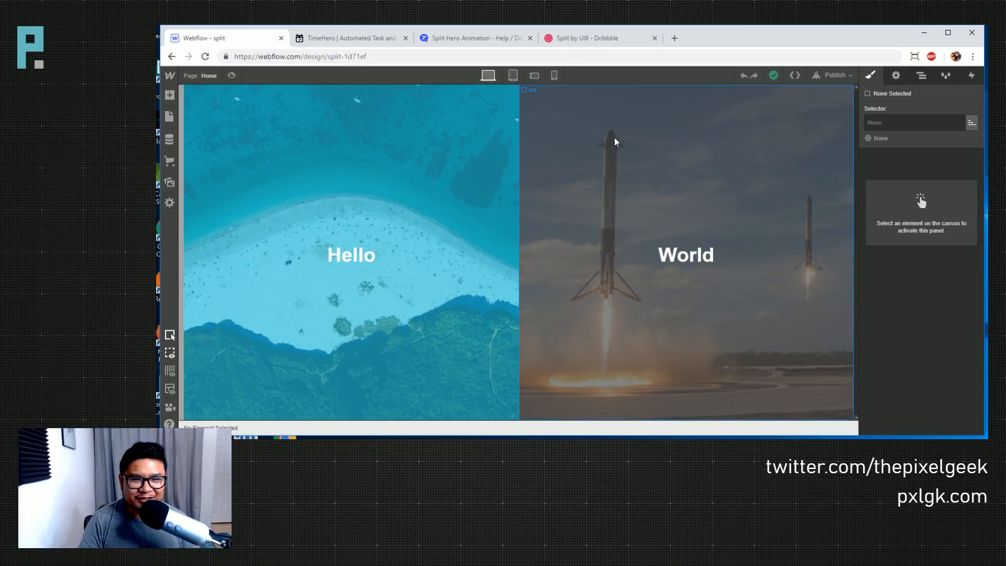
{"action": "left_click", "coordinate": [574, 38]}
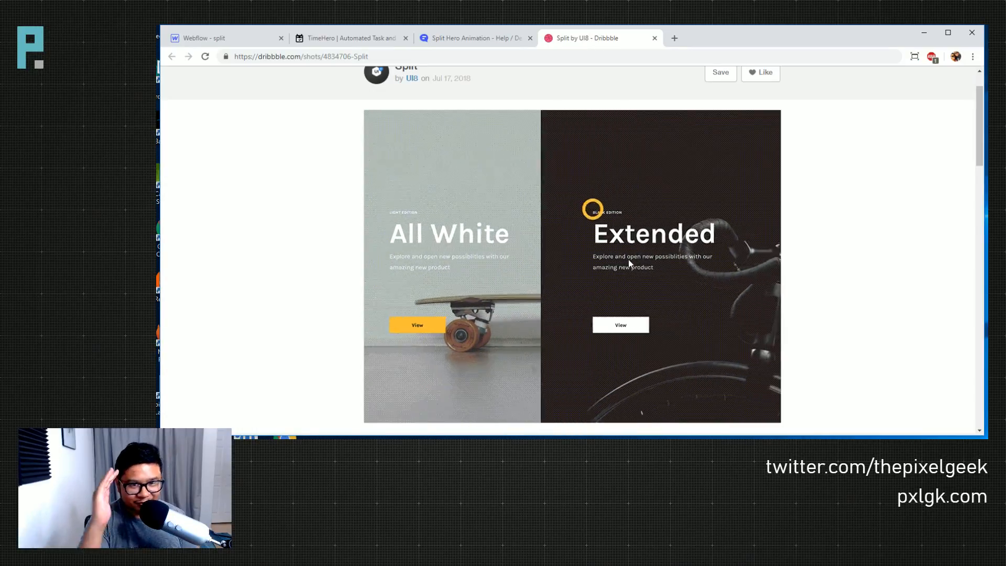
{"action": "left_click", "coordinate": [245, 36]}
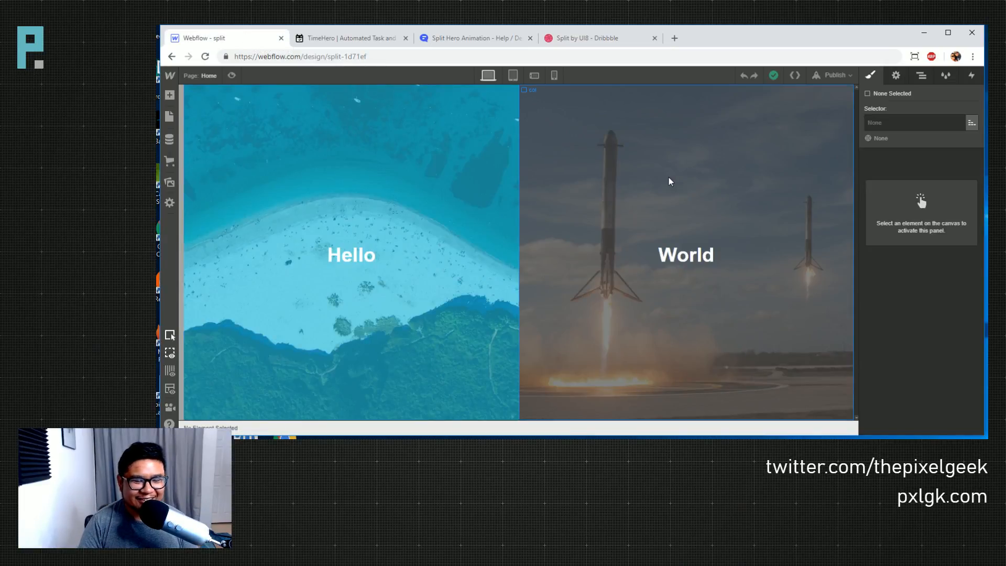
- Select the Home page's Section and open its Mouse Move over Element trigger settings
{"action": "left_click", "coordinate": [600, 196]}
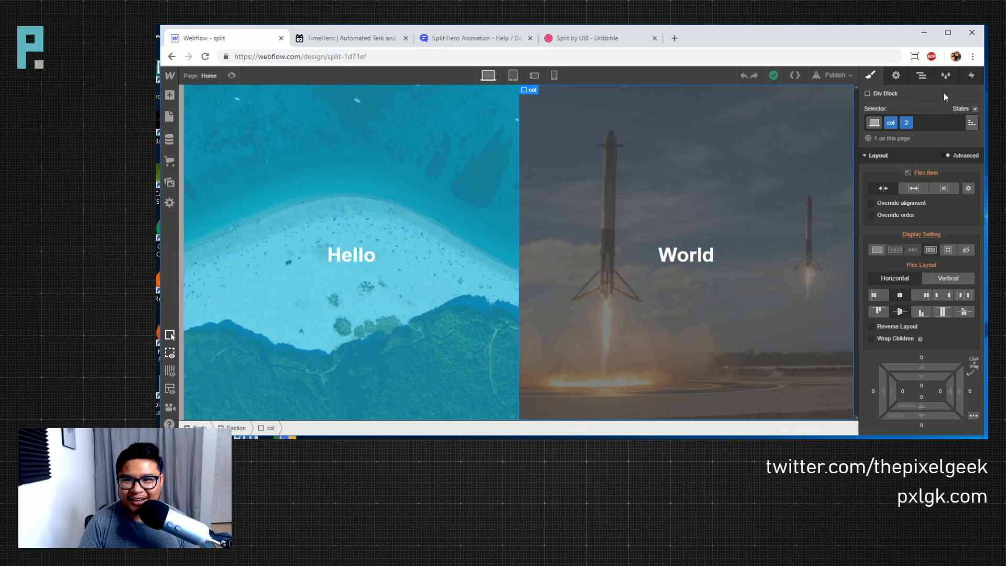
{"action": "left_click", "coordinate": [921, 75]}
{"action": "left_click", "coordinate": [904, 123]}
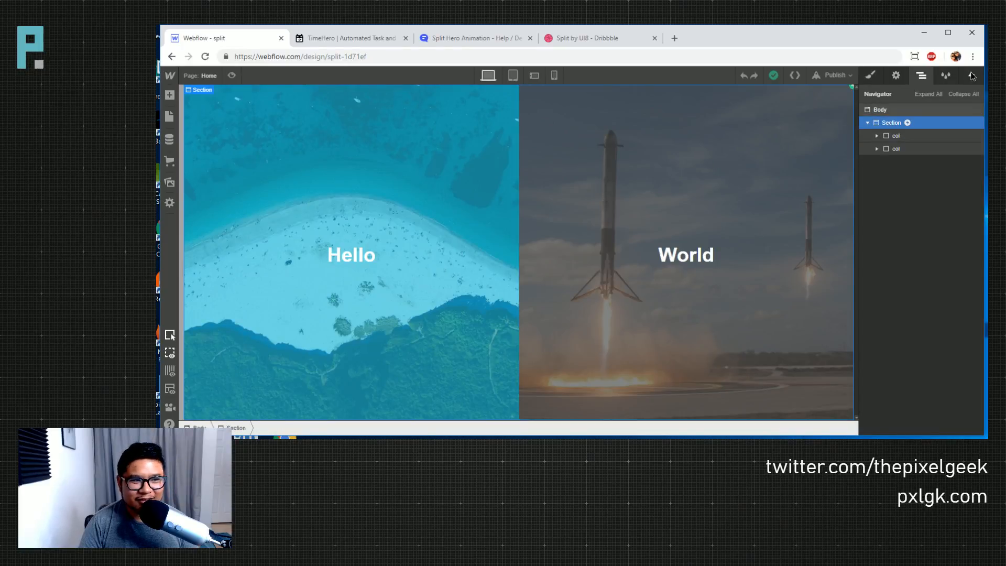
{"action": "left_click", "coordinate": [972, 76]}
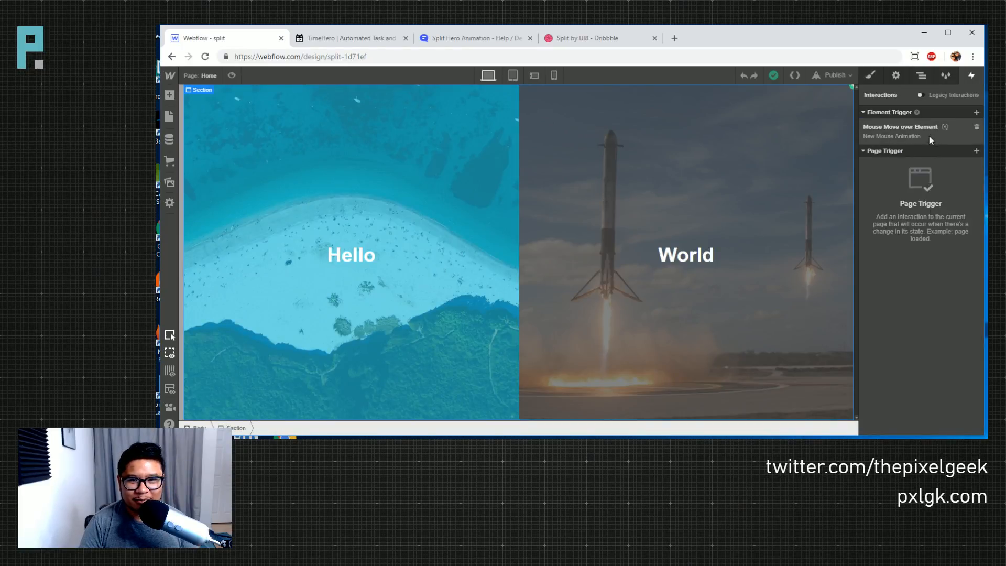
{"action": "left_click", "coordinate": [905, 134]}
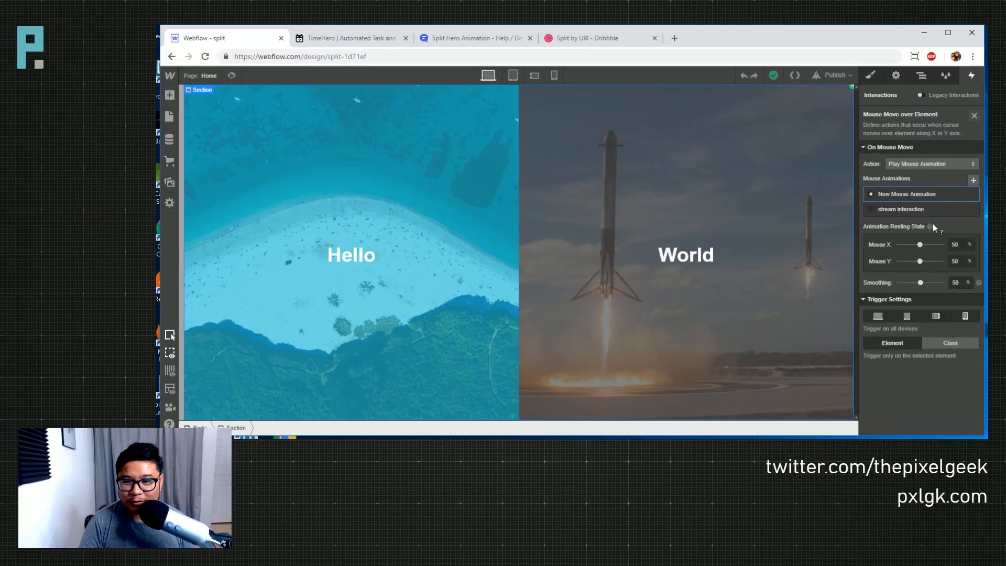
- Try a smoothing of 100% on the Section's mouse move trigger and preview the animation
{"action": "left_click_drag", "start_coordinate": [920, 282], "coordinate": [970, 275]}
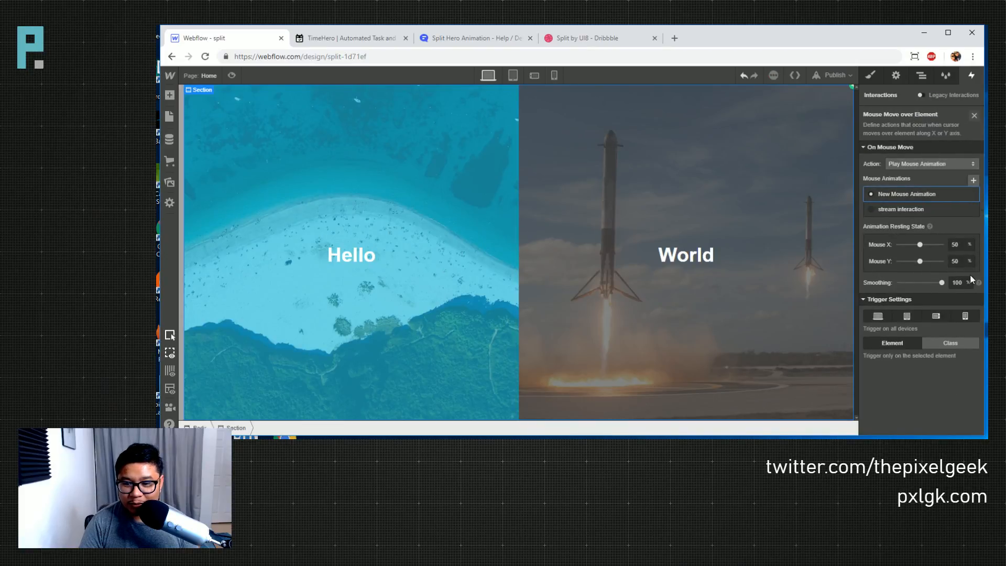
{"action": "left_click", "coordinate": [231, 76]}
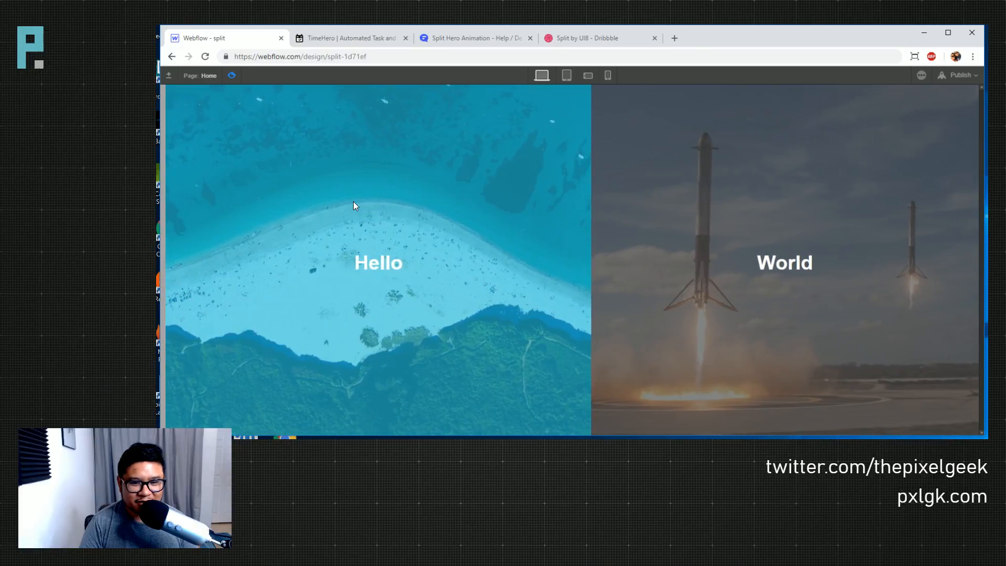
{"action": "left_click", "coordinate": [231, 75]}
- Try a smoothing of 75% on the Section's mouse move trigger and preview the column movement
{"action": "type", "text": "75"}
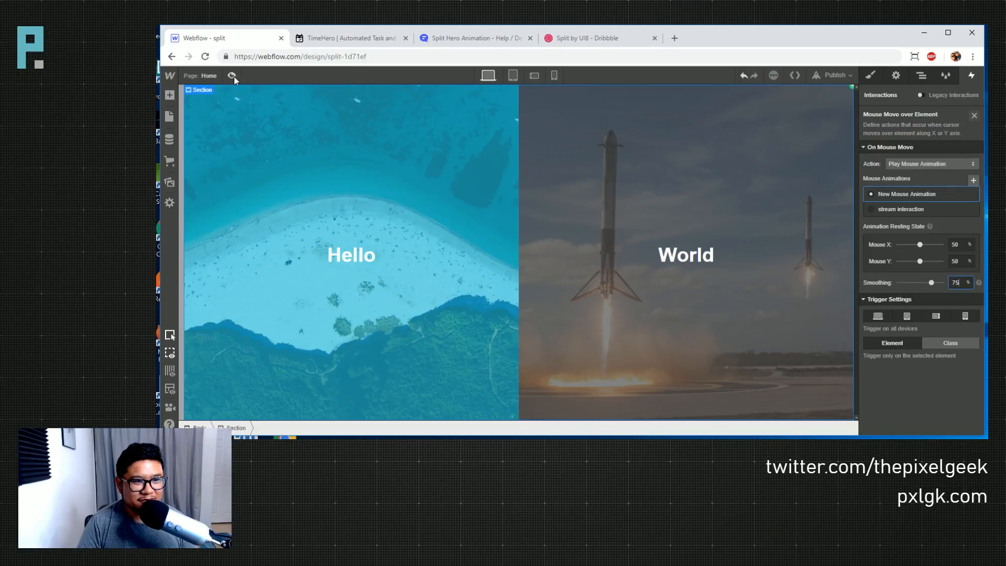
{"action": "left_click", "coordinate": [232, 75]}
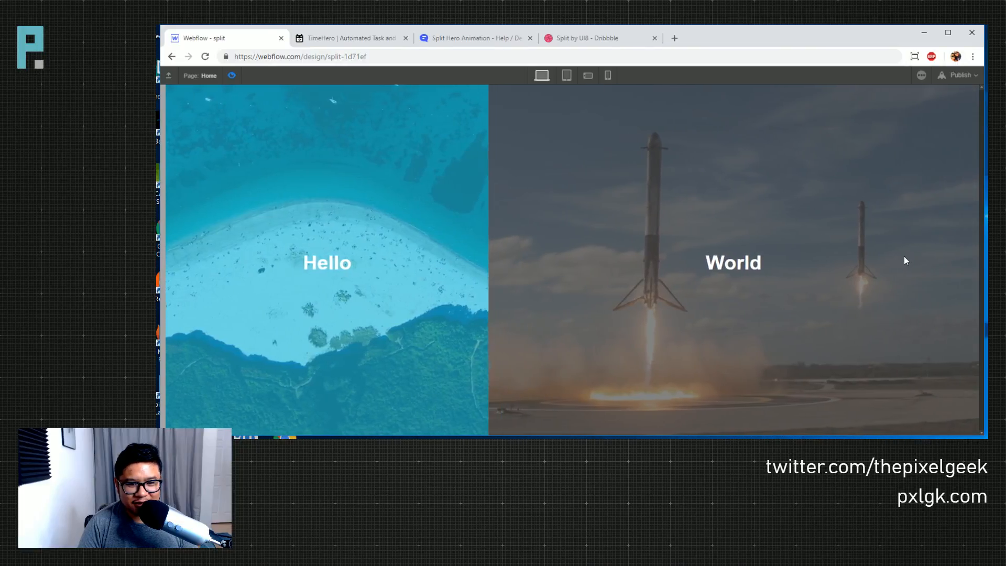
{"action": "left_click", "coordinate": [232, 75]}
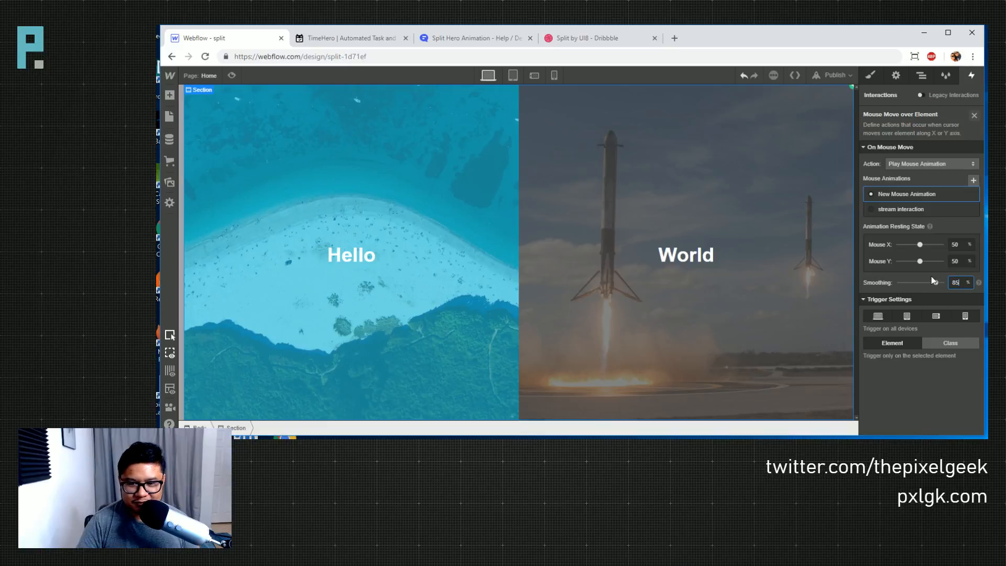
- Try smoothing values of 85%, 90% and 95% on the Section's mouse move trigger, previewing the column movement for each
{"action": "left_click", "coordinate": [231, 76]}
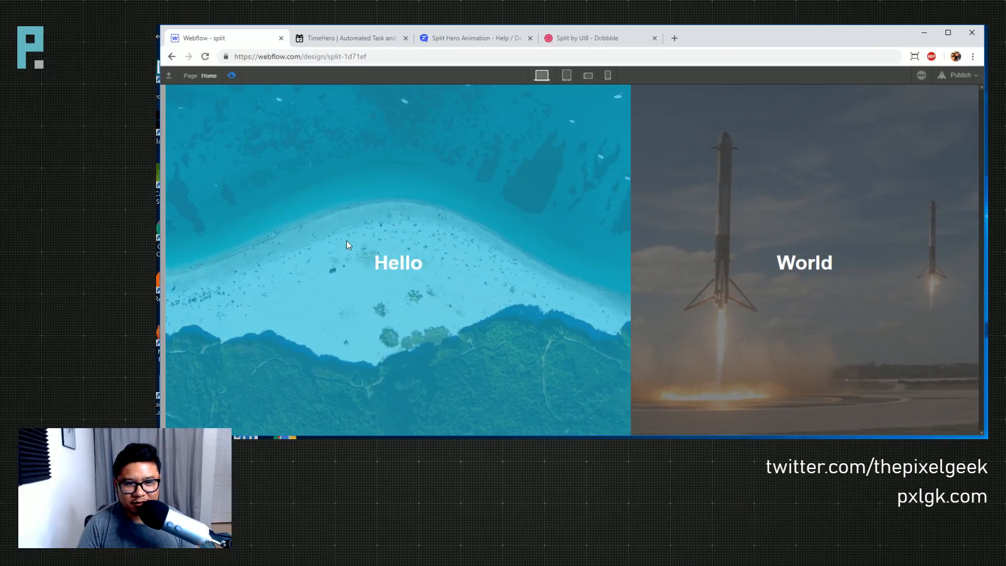
{"action": "left_click", "coordinate": [231, 76]}
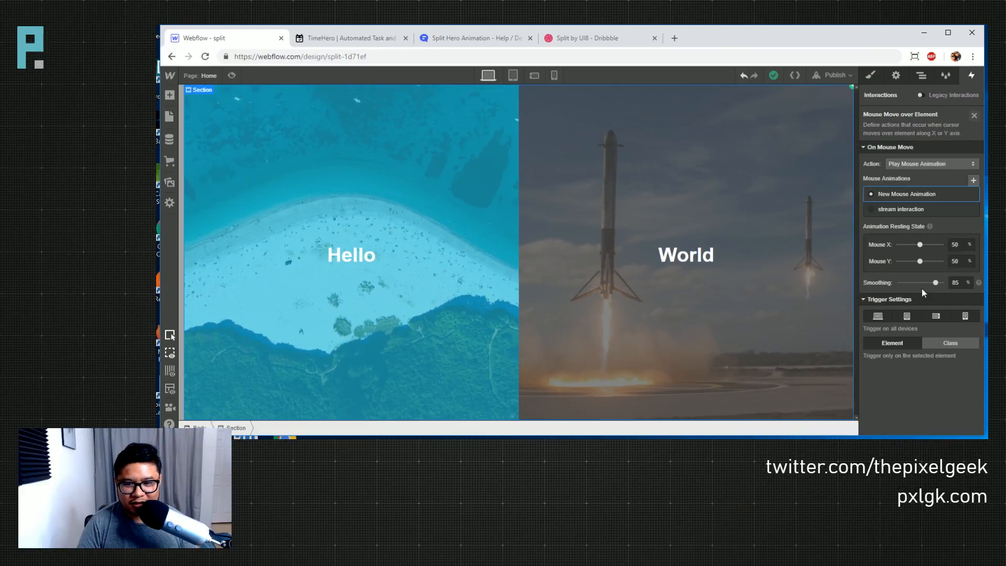
{"action": "type", "text": "90"}
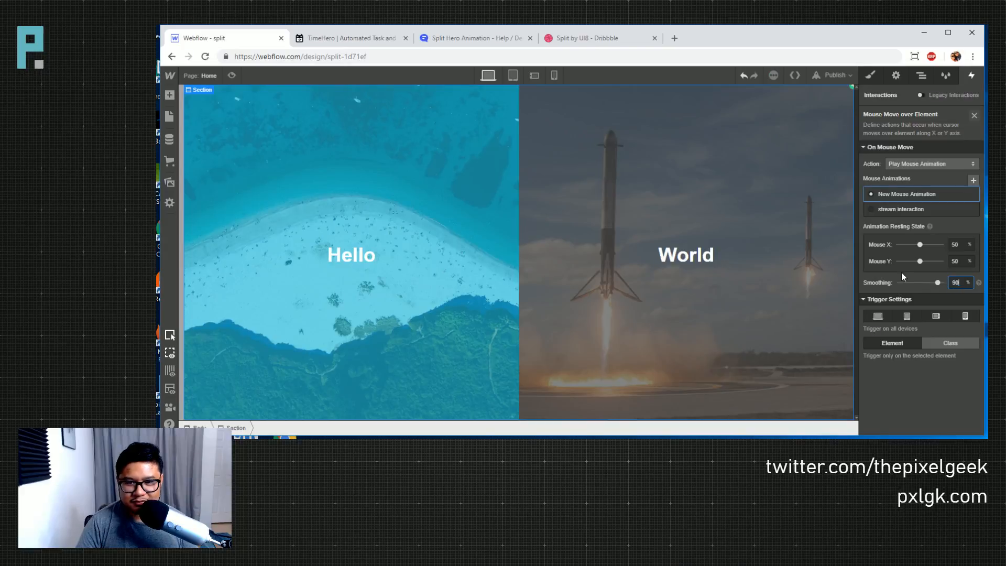
{"action": "left_click", "coordinate": [231, 75]}
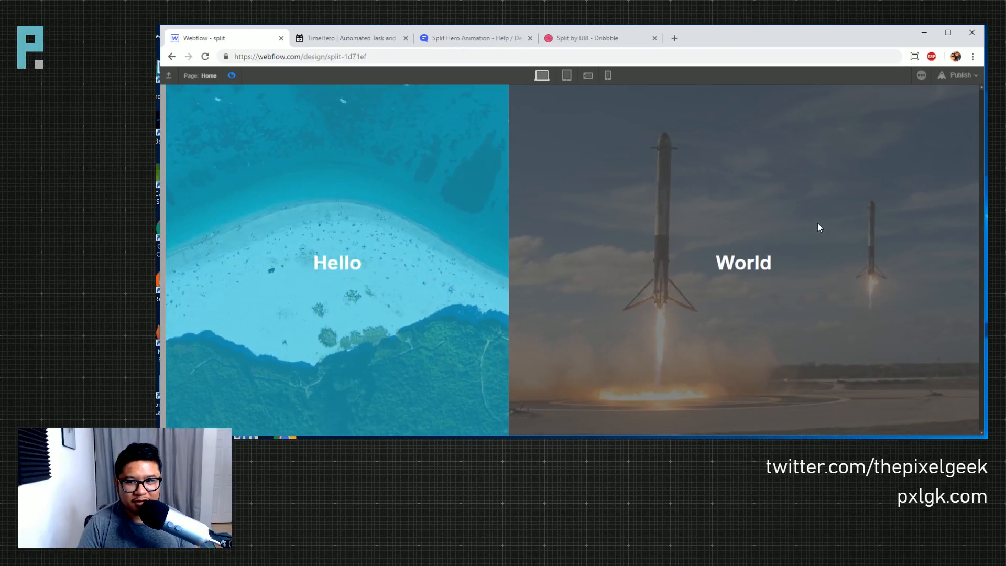
{"action": "left_click", "coordinate": [232, 76]}
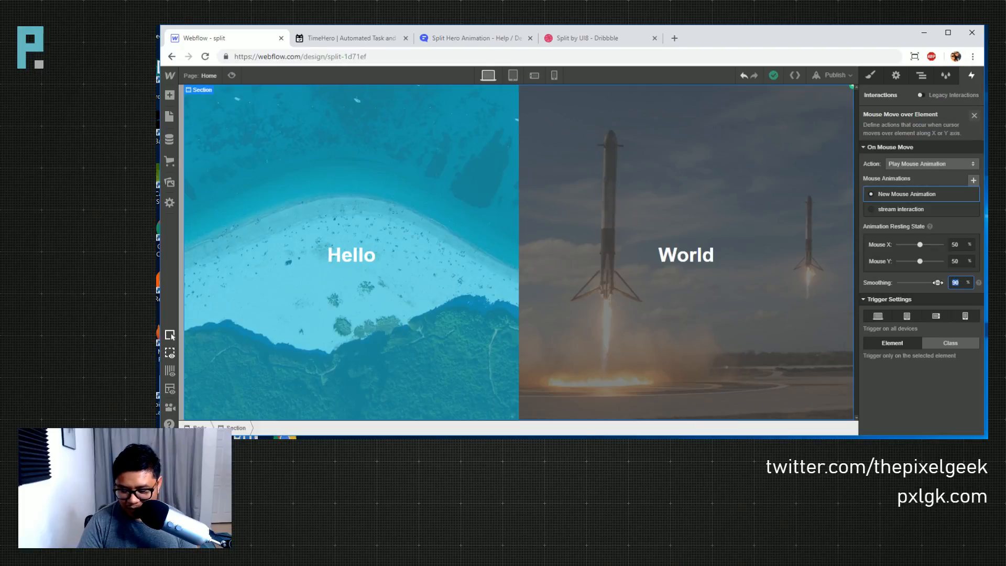
{"action": "left_click", "coordinate": [231, 76]}
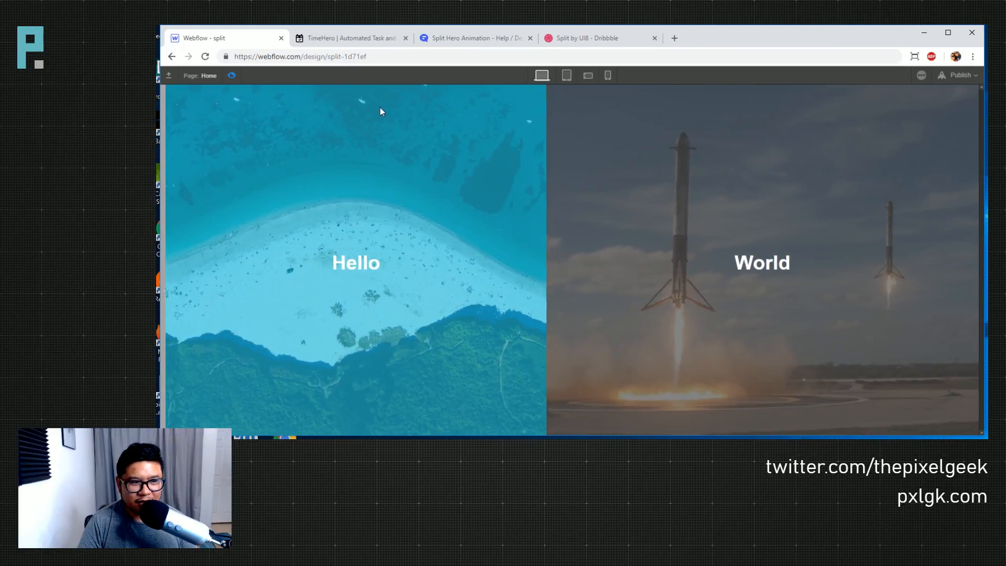
{"action": "left_click", "coordinate": [233, 76]}
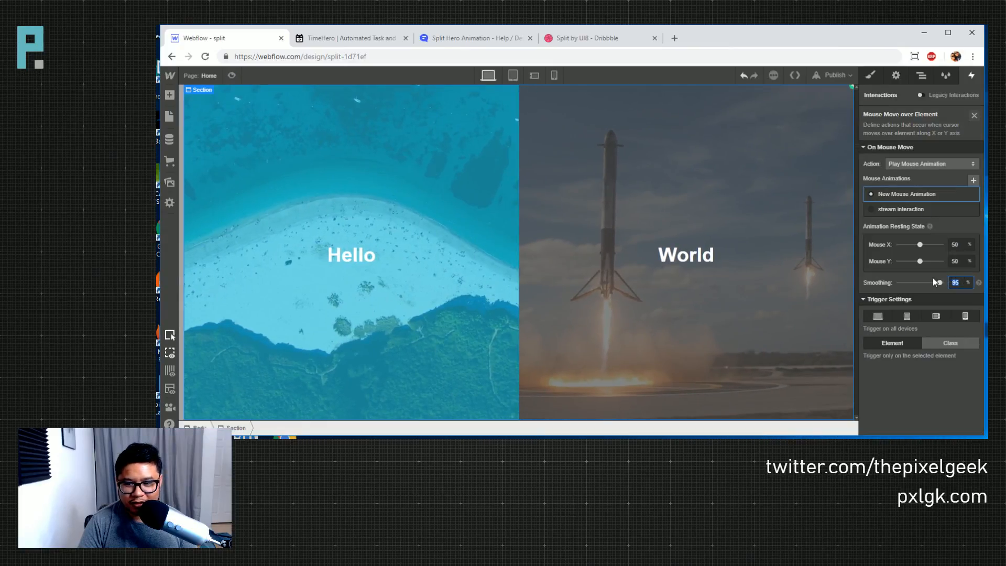
- Set the mouse move trigger's smoothing to 92%, preview the animation and compare it with the Dribbble Split shot
{"action": "left_click", "coordinate": [231, 75]}
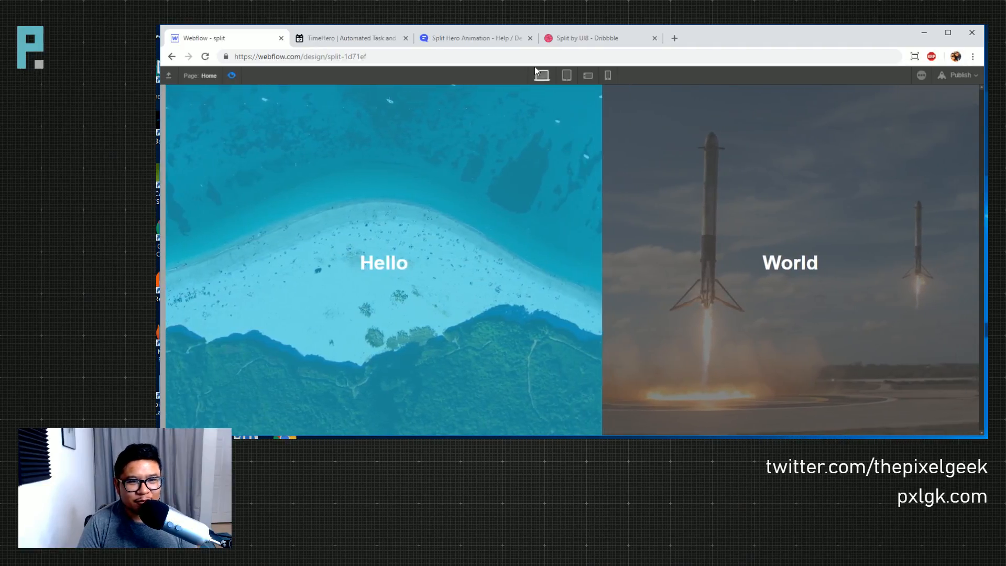
{"action": "left_click", "coordinate": [560, 41]}
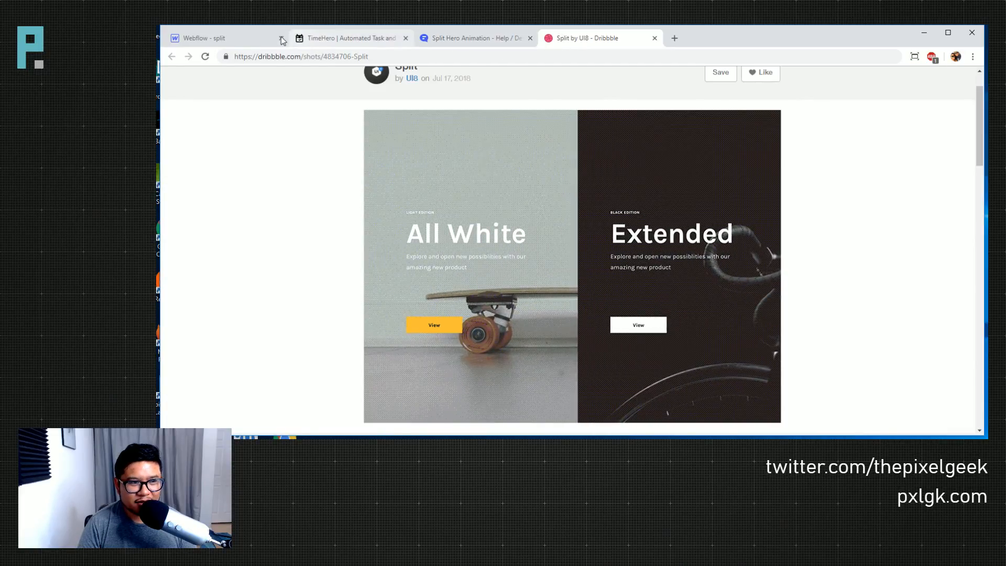
{"action": "left_click", "coordinate": [226, 38]}
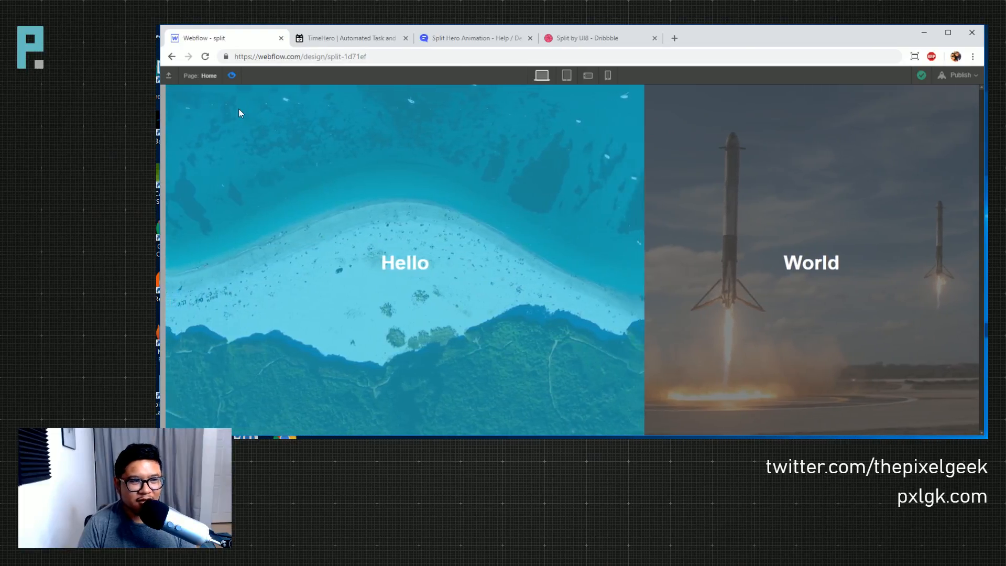
{"action": "left_click", "coordinate": [232, 76]}
- Open the stream page and delete the second s-col column with the Factory heading from s-wrapper
{"action": "left_click", "coordinate": [202, 74]}
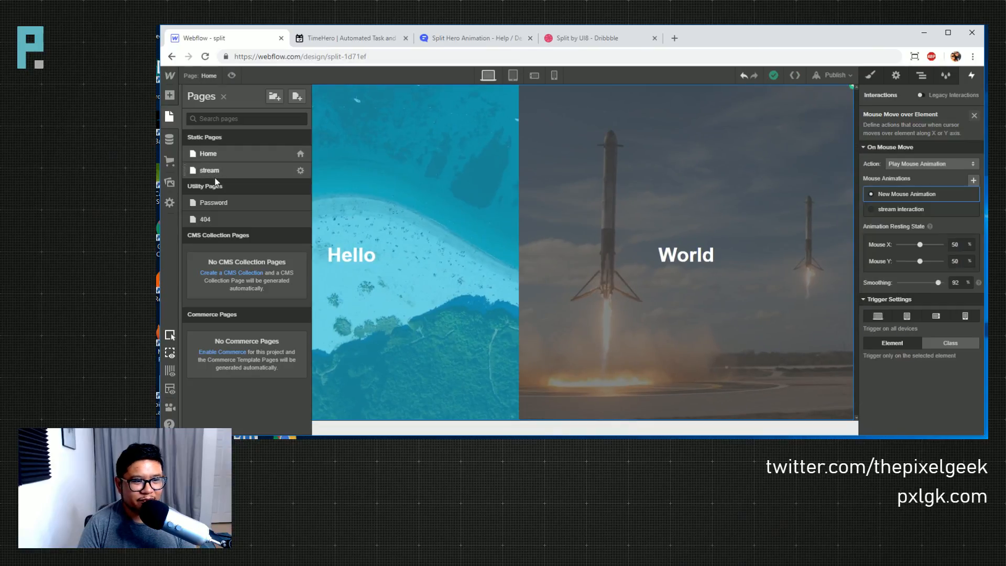
{"action": "left_click", "coordinate": [214, 177]}
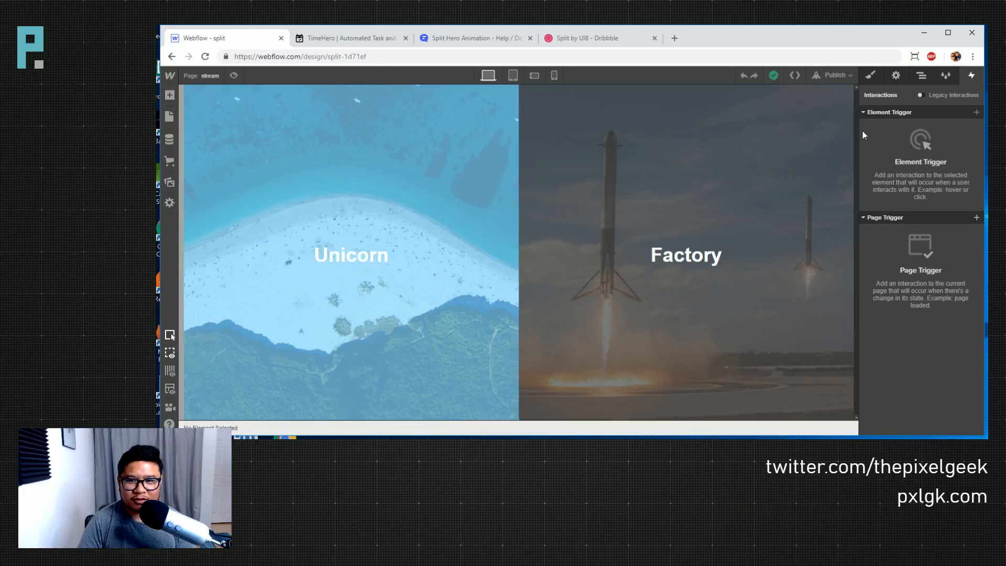
{"action": "left_click", "coordinate": [922, 76]}
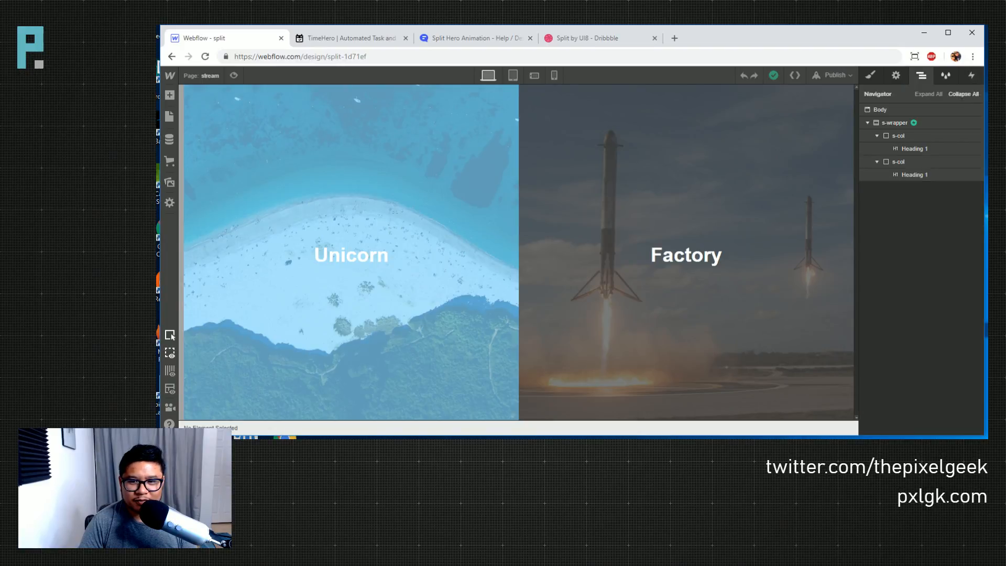
{"action": "left_click", "coordinate": [910, 164]}
{"action": "key", "text": "Delete"}
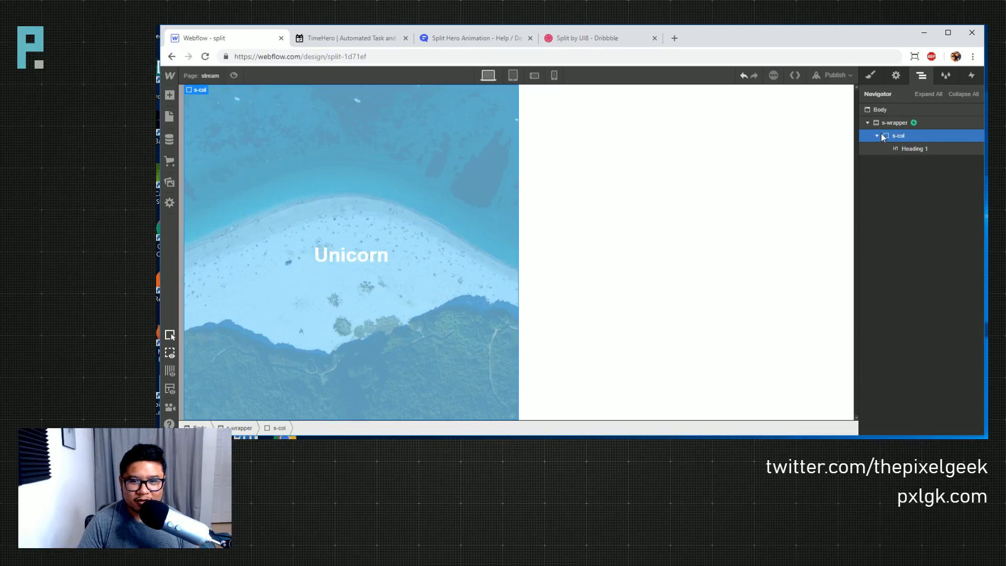
- Add a Div Block inside s-wrapper after the Unicorn column and give it the class s-before
{"action": "left_click", "coordinate": [910, 125]}
{"action": "key", "text": "s"}
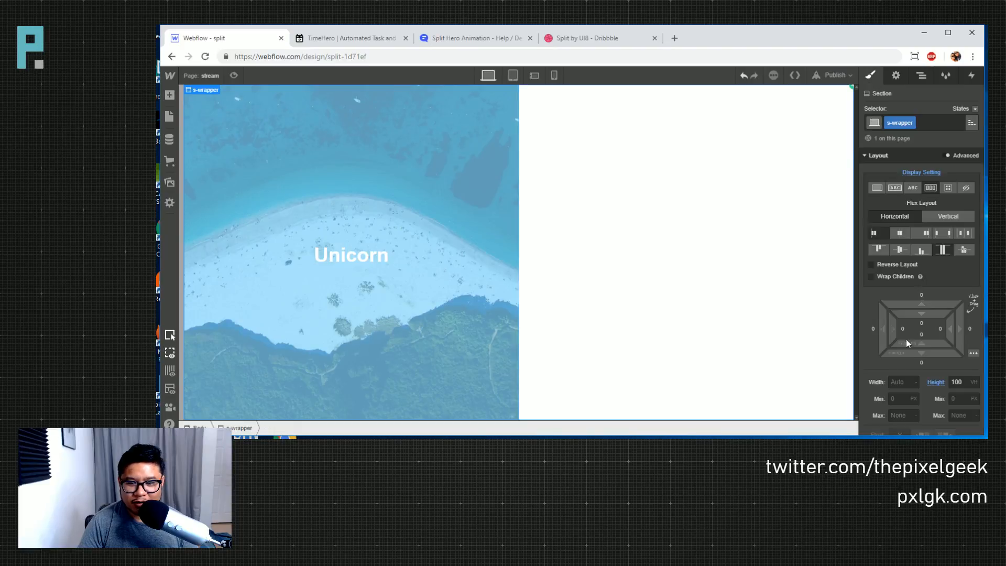
{"action": "scroll", "coordinate": [938, 357], "scroll_direction": "down", "scroll_amount": 3}
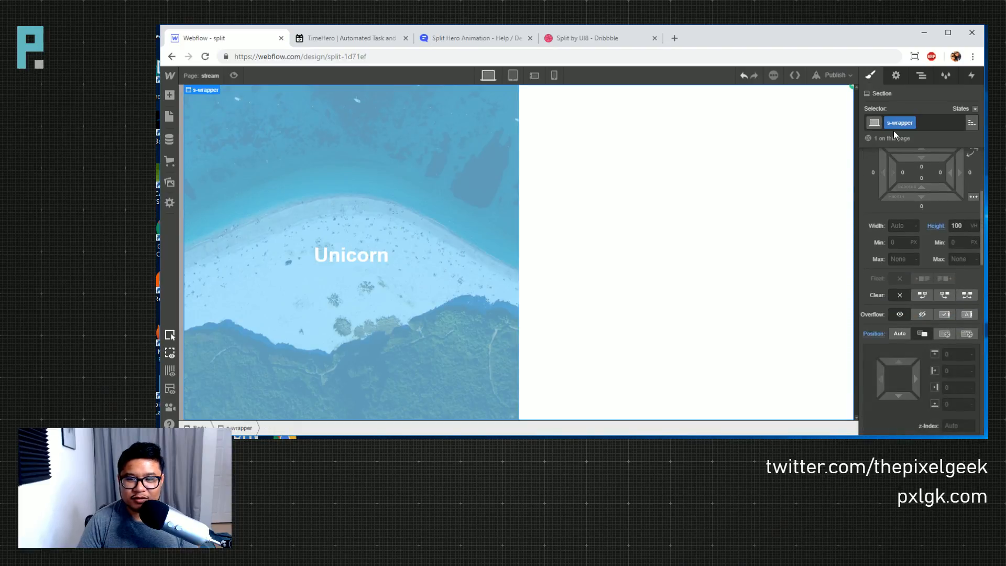
{"action": "left_click", "coordinate": [918, 76]}
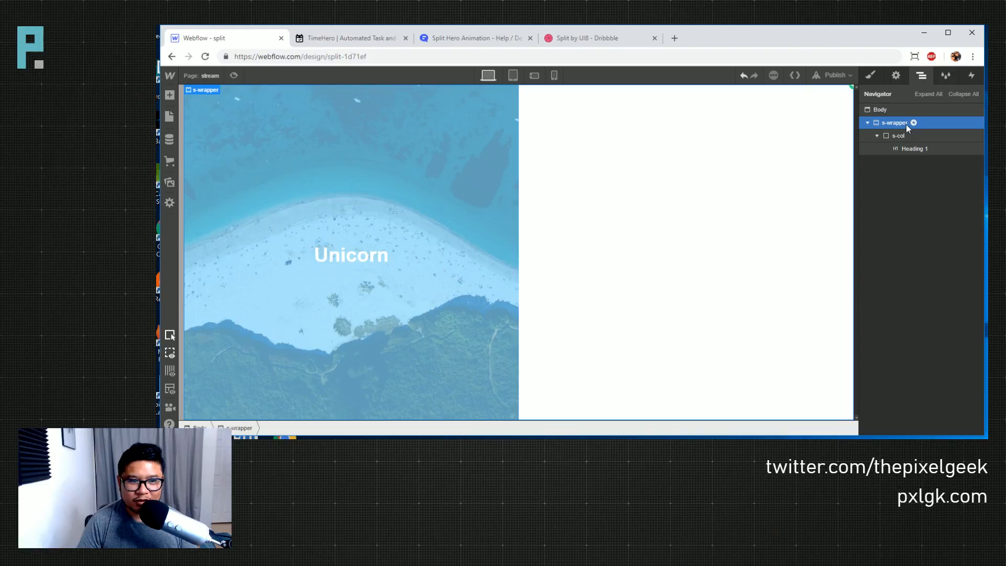
{"action": "key", "text": "a"}
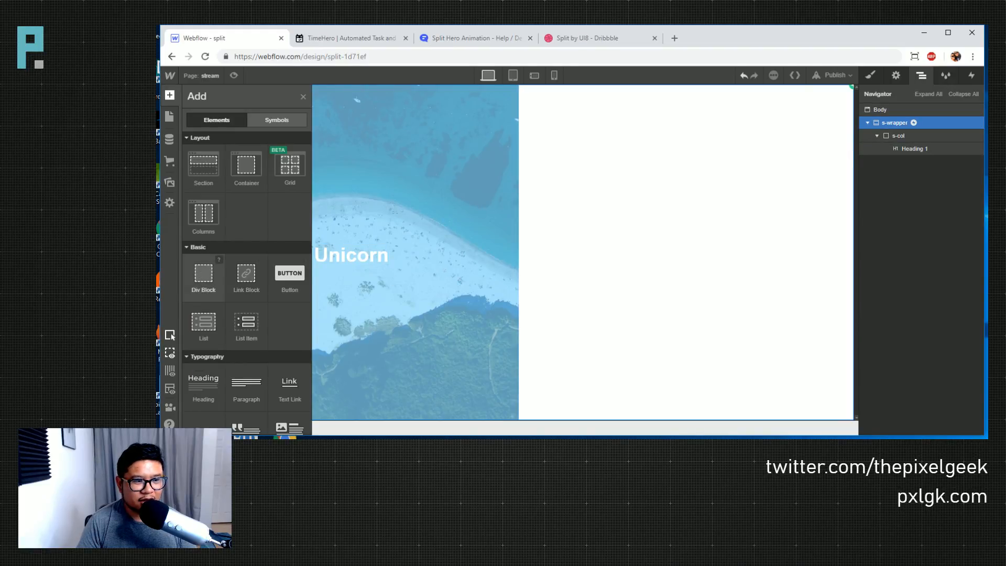
{"action": "left_click", "coordinate": [203, 272]}
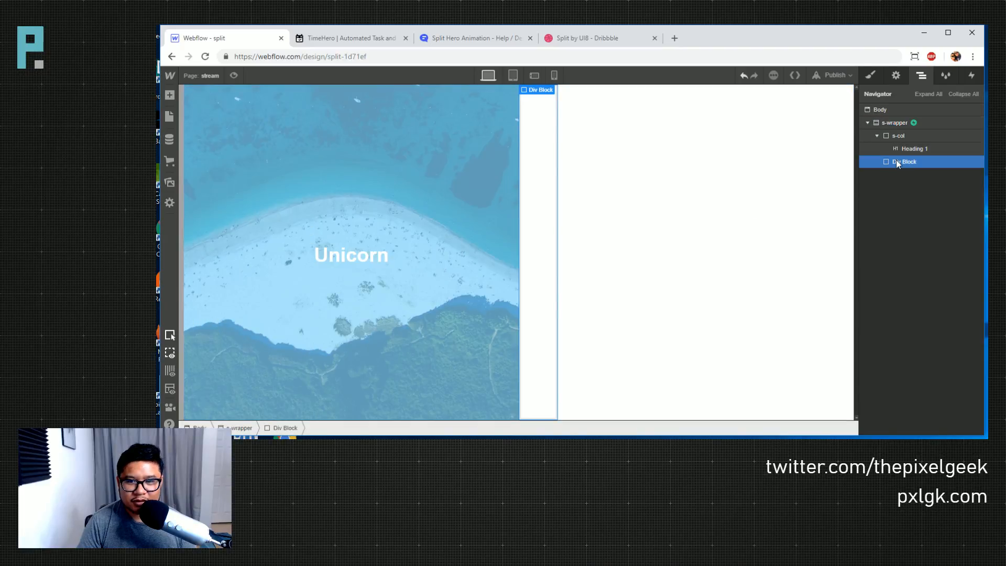
{"action": "key", "text": "s"}
{"action": "left_click", "coordinate": [908, 122]}
{"action": "type", "text": "s-before"}
{"action": "key", "text": "Return"}
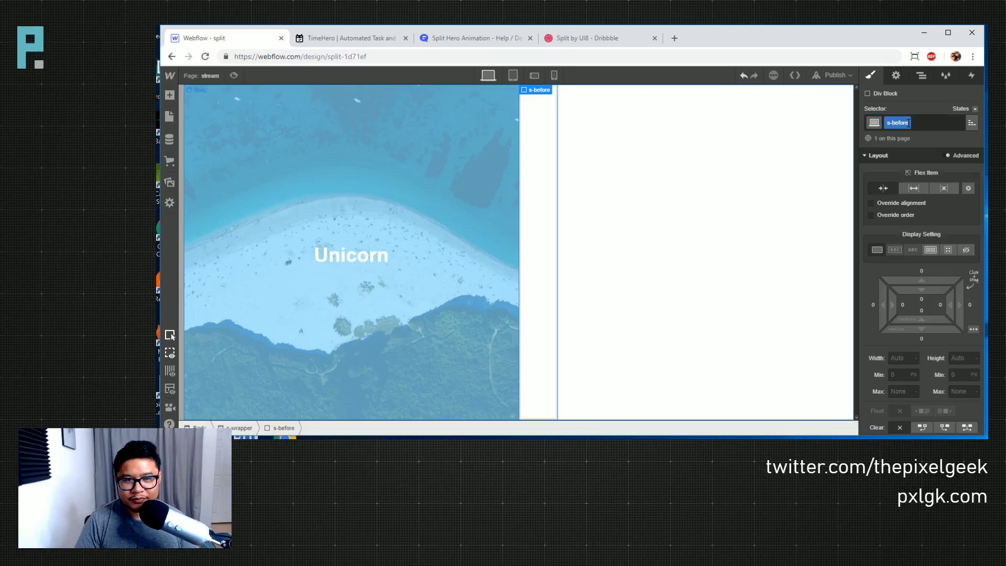
- Set the s-before block's position to absolute with the full-cover preset so it fills s-wrapper
{"action": "scroll", "coordinate": [926, 357], "scroll_direction": "down", "scroll_amount": 2}
{"action": "left_click", "coordinate": [945, 362]}
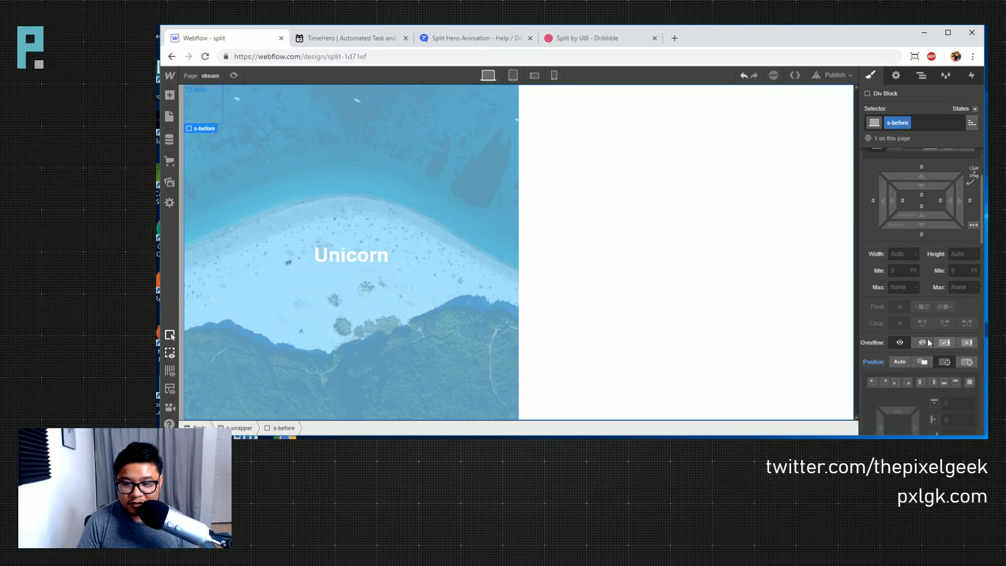
{"action": "scroll", "coordinate": [900, 371], "scroll_direction": "down", "scroll_amount": 3}
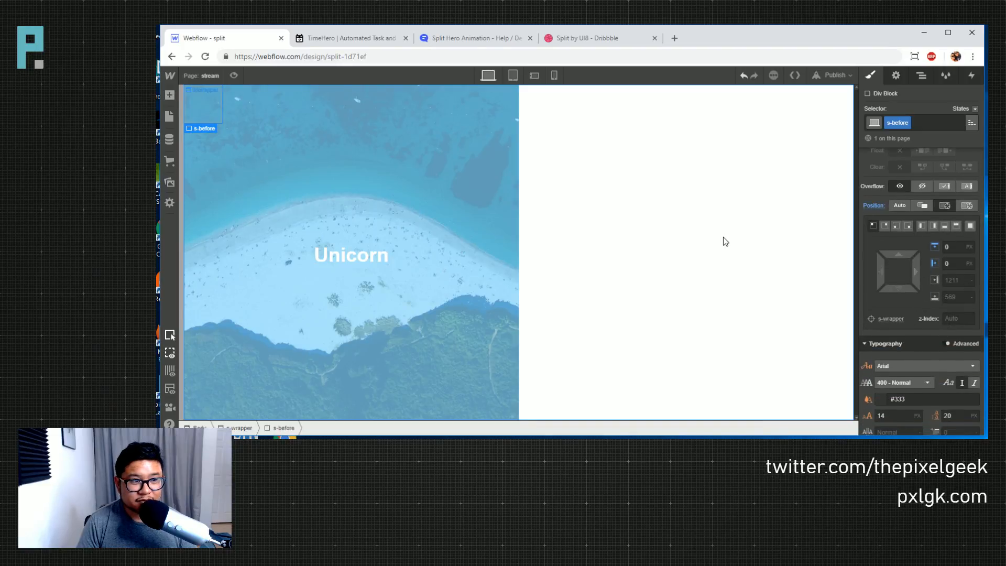
{"action": "left_click", "coordinate": [970, 226]}
- Give the s-before block the aerial beach photo as its background image, sized to cover and centered
{"action": "scroll", "coordinate": [916, 320], "scroll_direction": "down", "scroll_amount": 5}
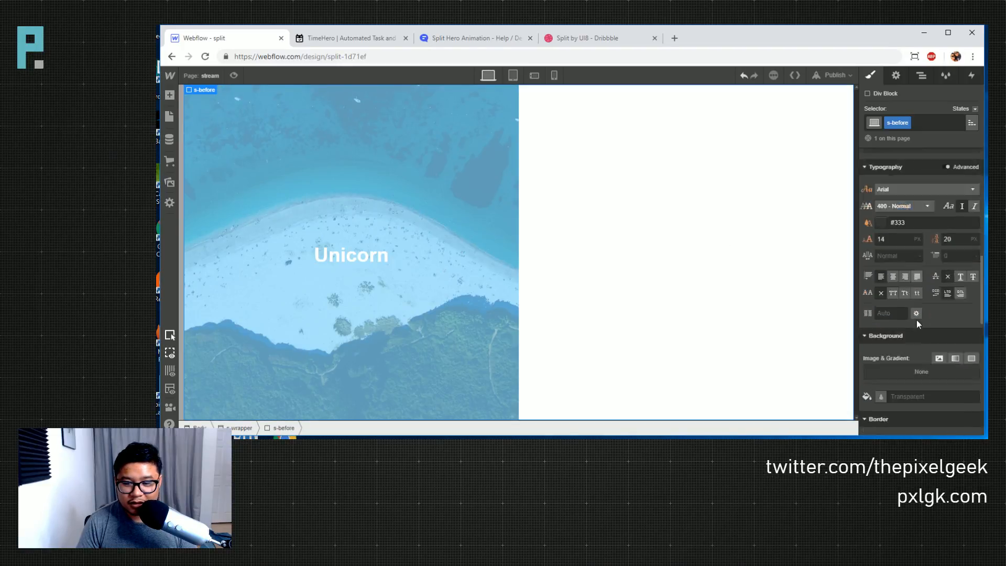
{"action": "left_click", "coordinate": [940, 274]}
{"action": "left_click", "coordinate": [964, 260]}
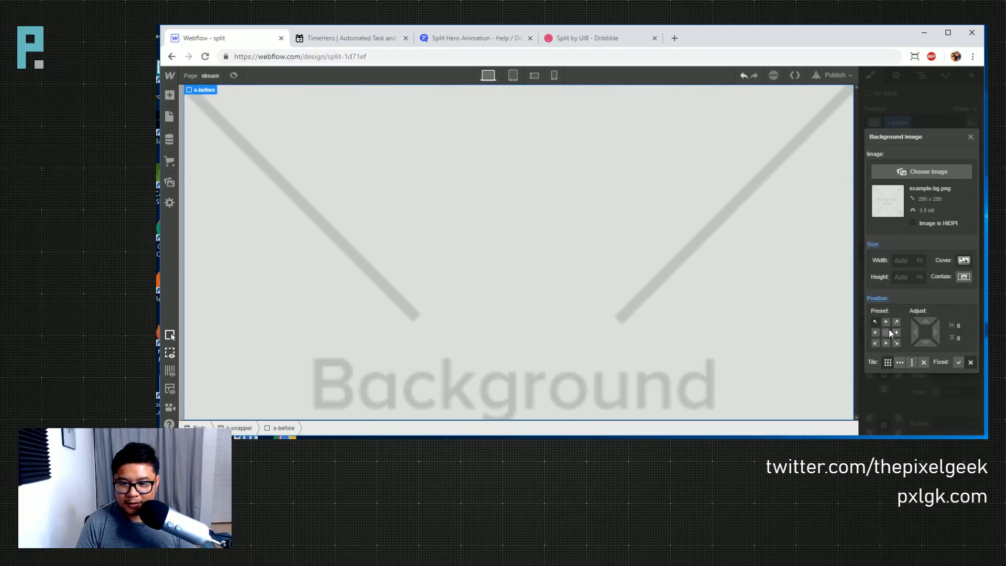
{"action": "left_click", "coordinate": [886, 332]}
{"action": "left_click", "coordinate": [921, 171]}
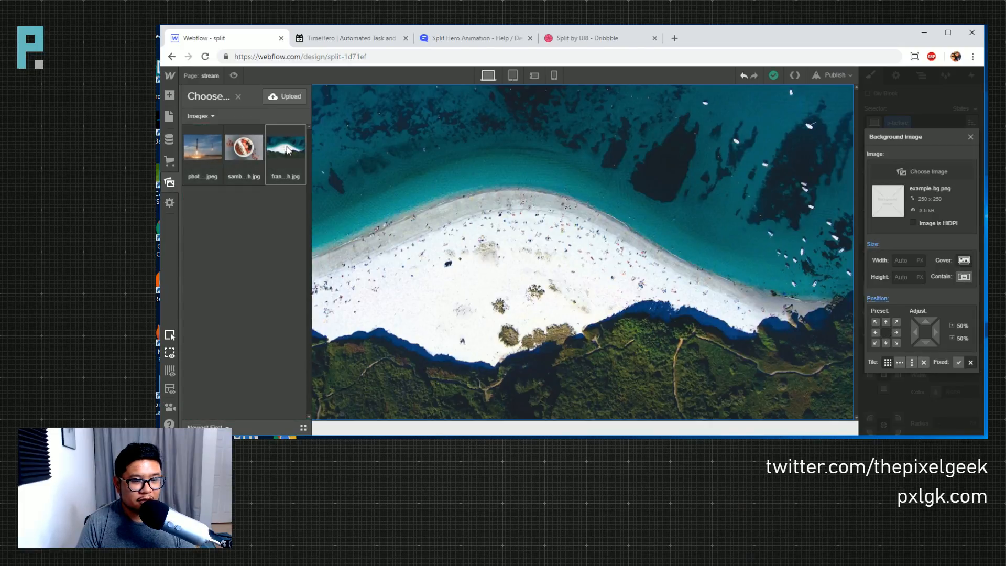
{"action": "left_click", "coordinate": [287, 150]}
{"action": "left_click", "coordinate": [970, 137]}
- Add a Grayscale filter of 100% to the s-before block
{"action": "scroll", "coordinate": [934, 251], "scroll_direction": "down", "scroll_amount": 5}
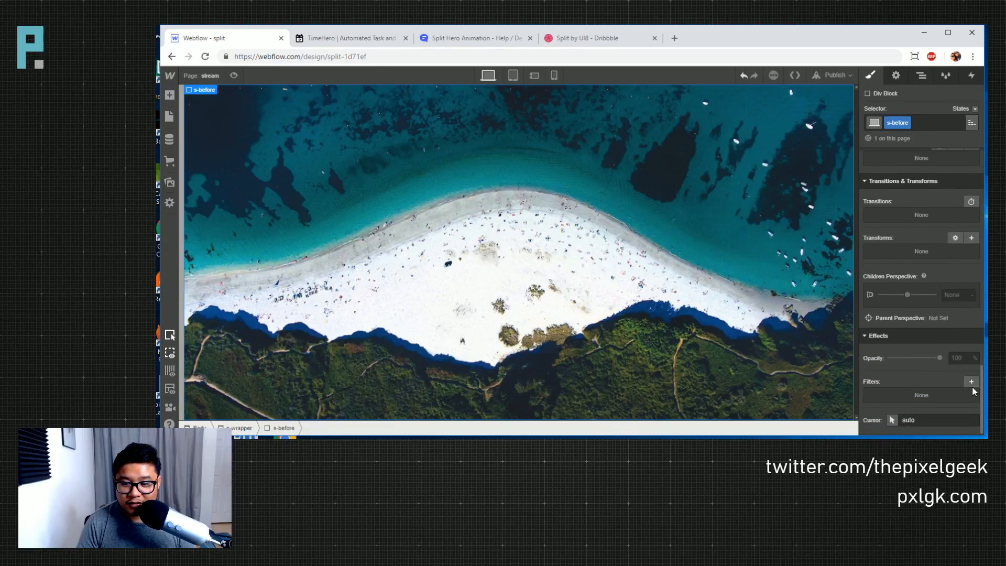
{"action": "left_click", "coordinate": [971, 382]}
{"action": "left_click", "coordinate": [910, 328]}
{"action": "scroll", "coordinate": [938, 363], "scroll_direction": "down", "scroll_amount": 2}
{"action": "left_click", "coordinate": [927, 368]}
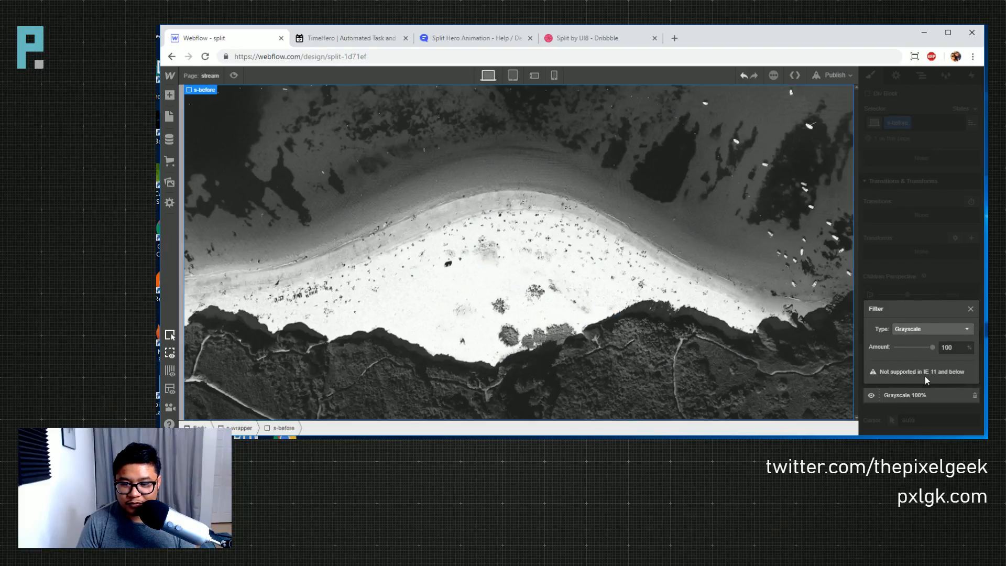
{"action": "left_click", "coordinate": [940, 267]}
- Select the Unicorn s-col column and set its z-index to 1 so it sits above s-before
{"action": "left_click", "coordinate": [923, 76]}
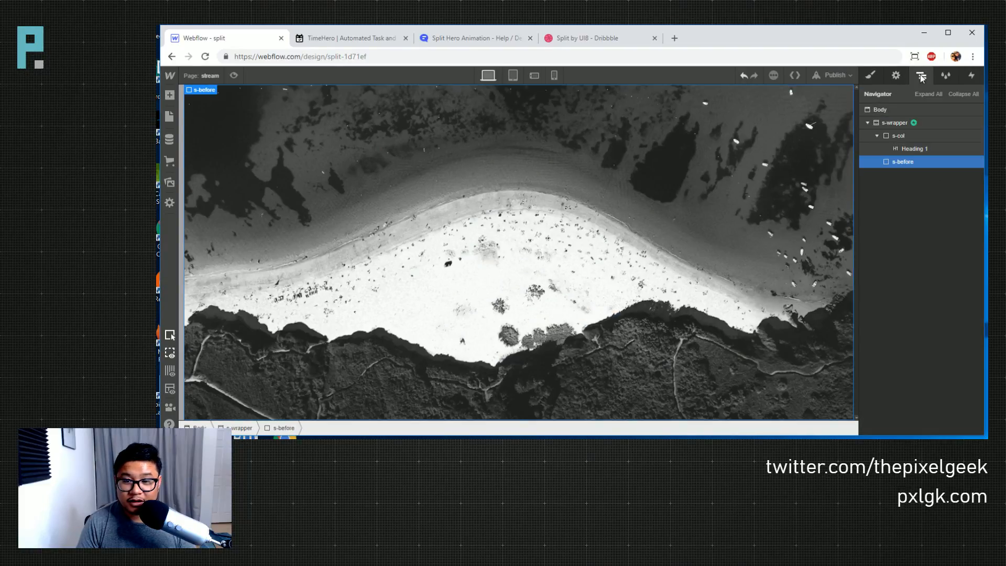
{"action": "left_click", "coordinate": [899, 135]}
{"action": "key", "text": "s"}
{"action": "scroll", "coordinate": [932, 325], "scroll_direction": "down", "scroll_amount": 3}
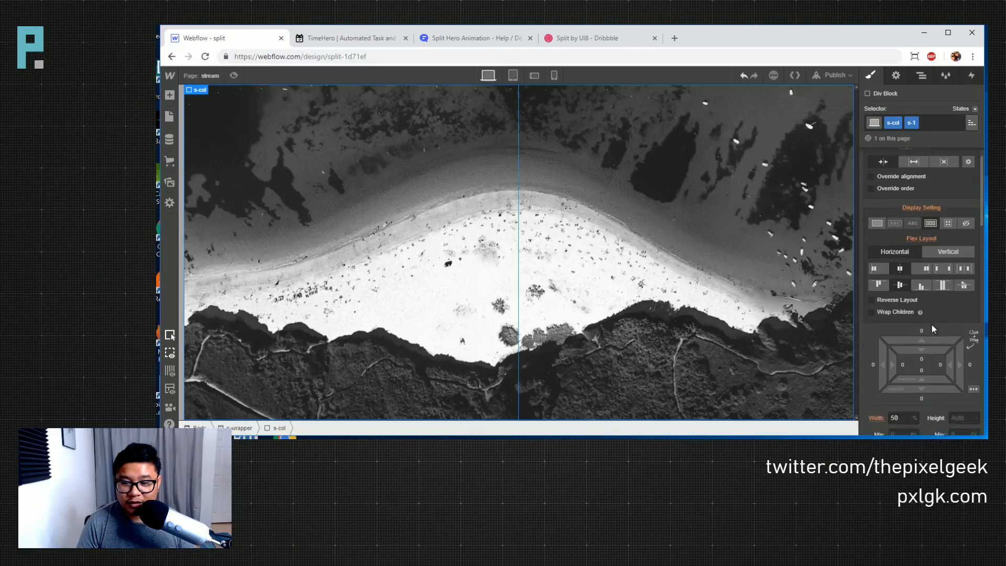
{"action": "left_click", "coordinate": [924, 344]}
{"action": "scroll", "coordinate": [956, 346], "scroll_direction": "down", "scroll_amount": 3}
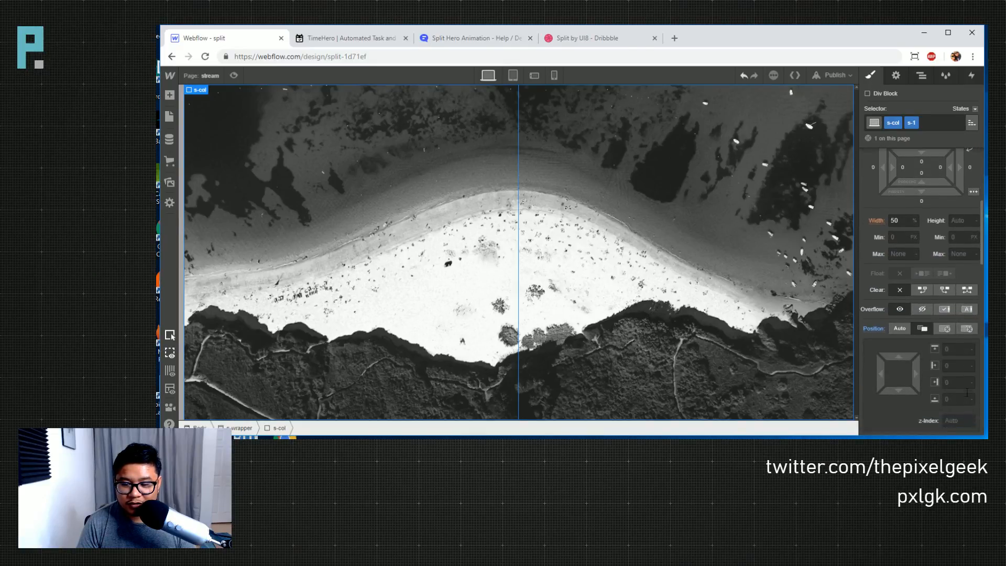
{"action": "type", "text": "1"}
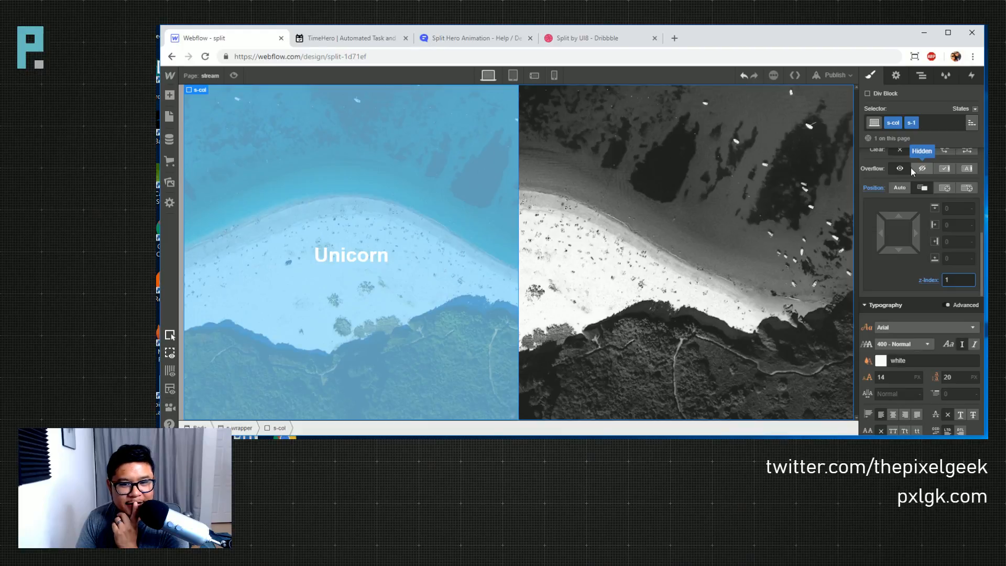
- Make the beach photo background of the Unicorn s-col column fixed
{"action": "scroll", "coordinate": [905, 329], "scroll_direction": "down", "scroll_amount": 4}
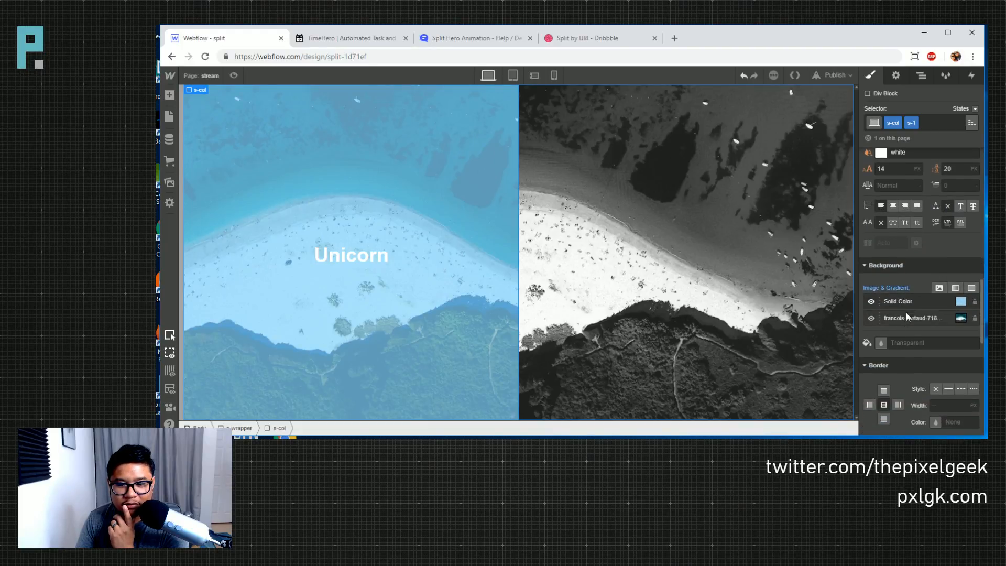
{"action": "left_click", "coordinate": [907, 317]}
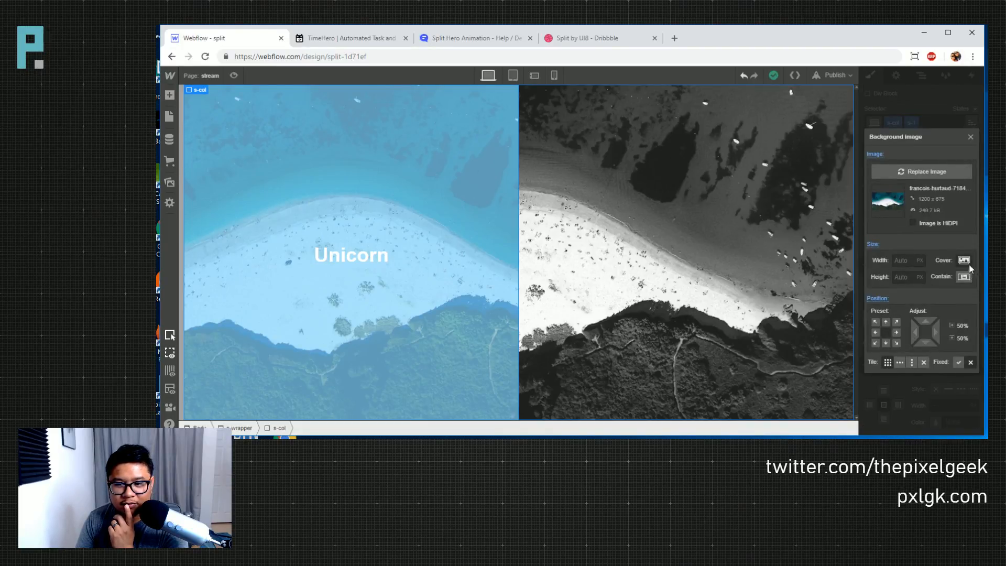
{"action": "left_click", "coordinate": [967, 263]}
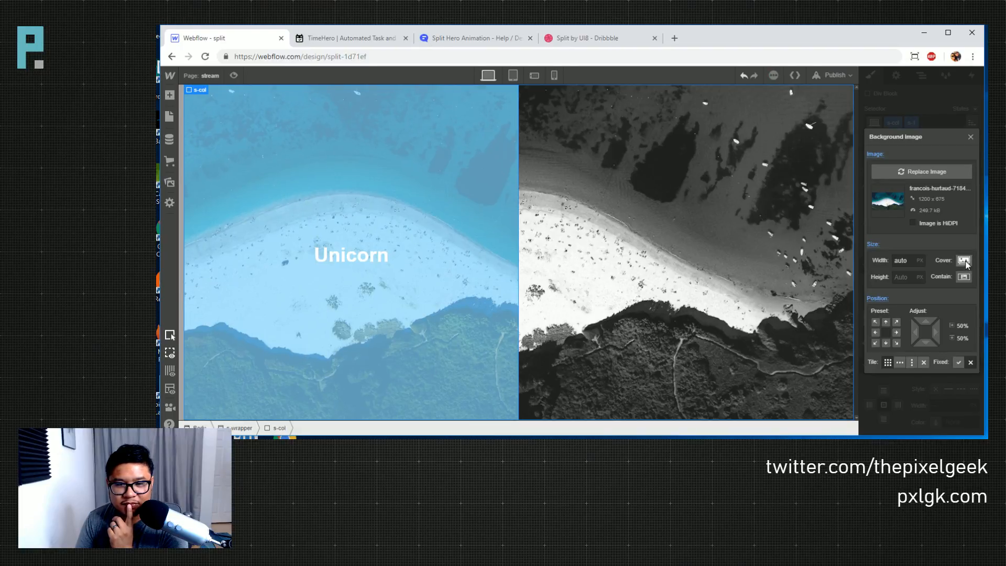
{"action": "left_click", "coordinate": [959, 362]}
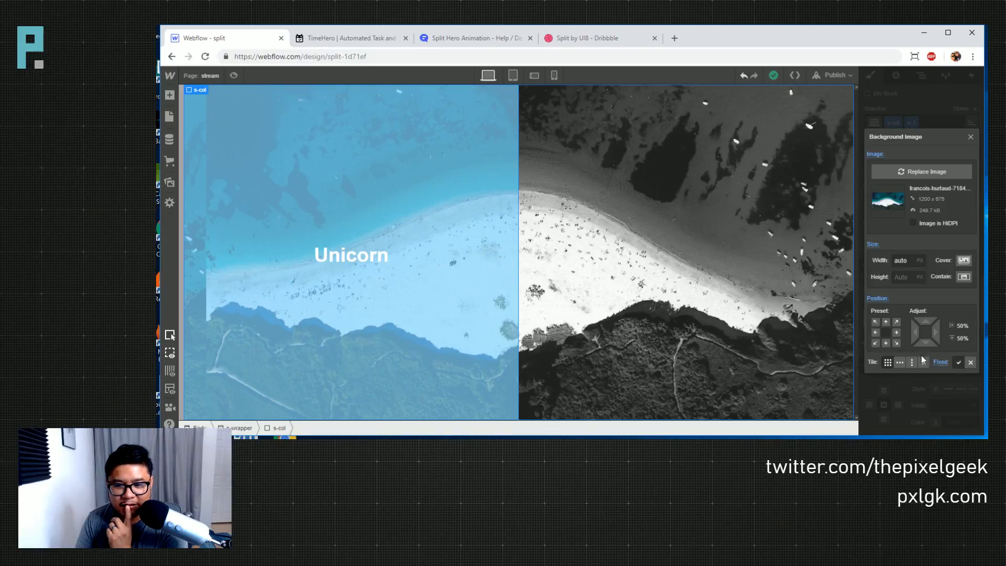
- Try the bottom-center, middle-left, top-left and bottom-left position presets for the background photo, returning it to center
{"action": "left_click", "coordinate": [885, 344]}
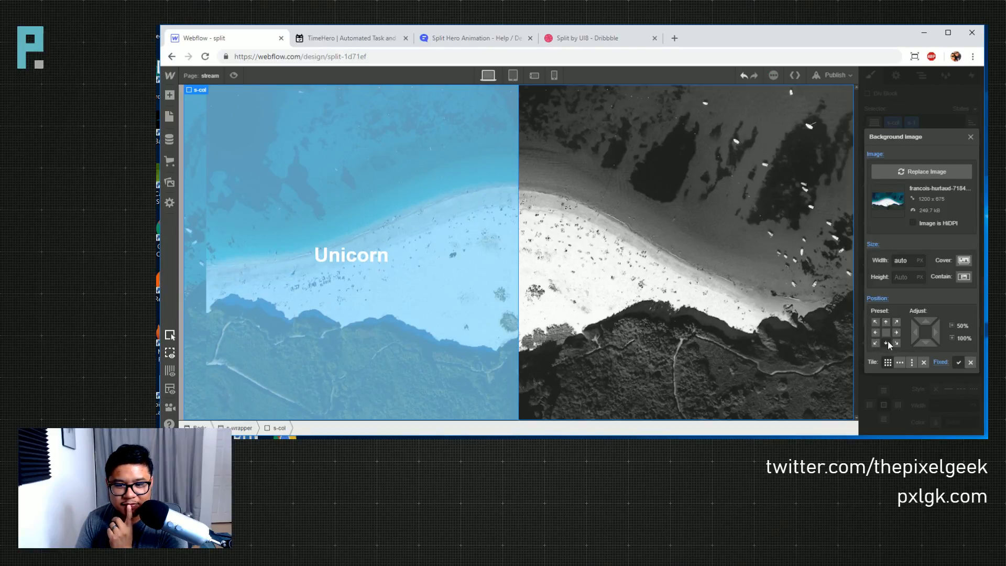
{"action": "left_click", "coordinate": [887, 334]}
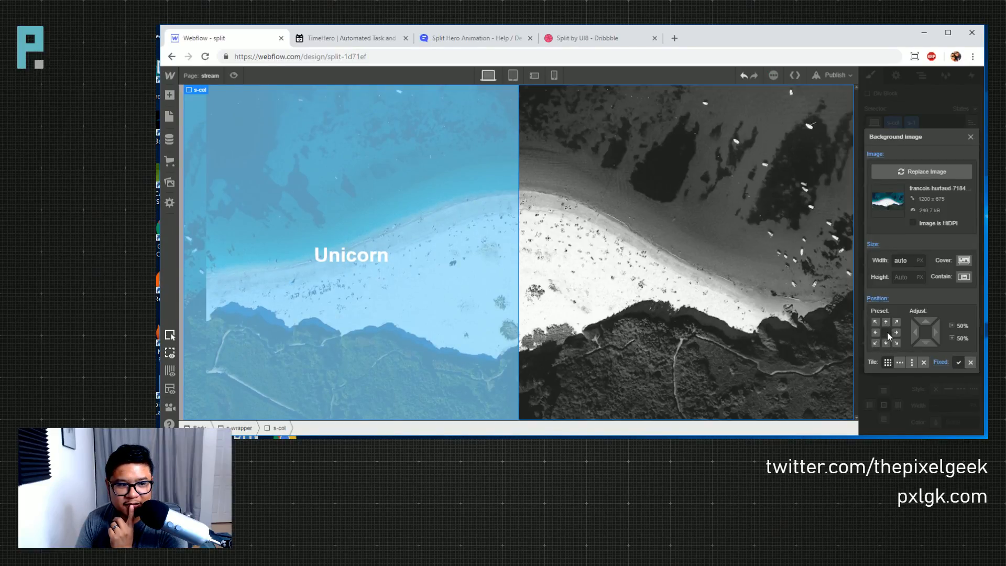
{"action": "left_click", "coordinate": [875, 332]}
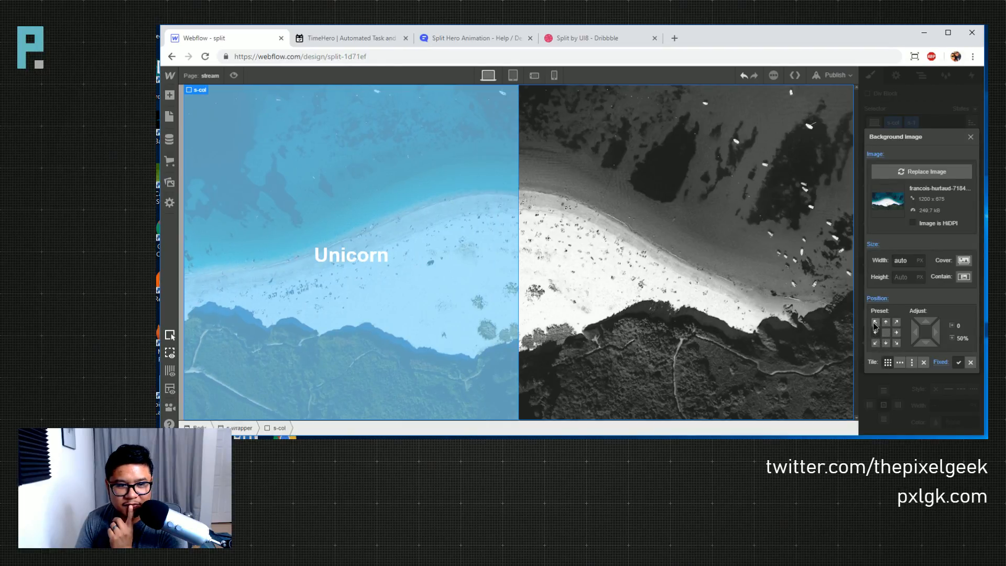
{"action": "left_click", "coordinate": [875, 322]}
{"action": "left_click", "coordinate": [875, 344]}
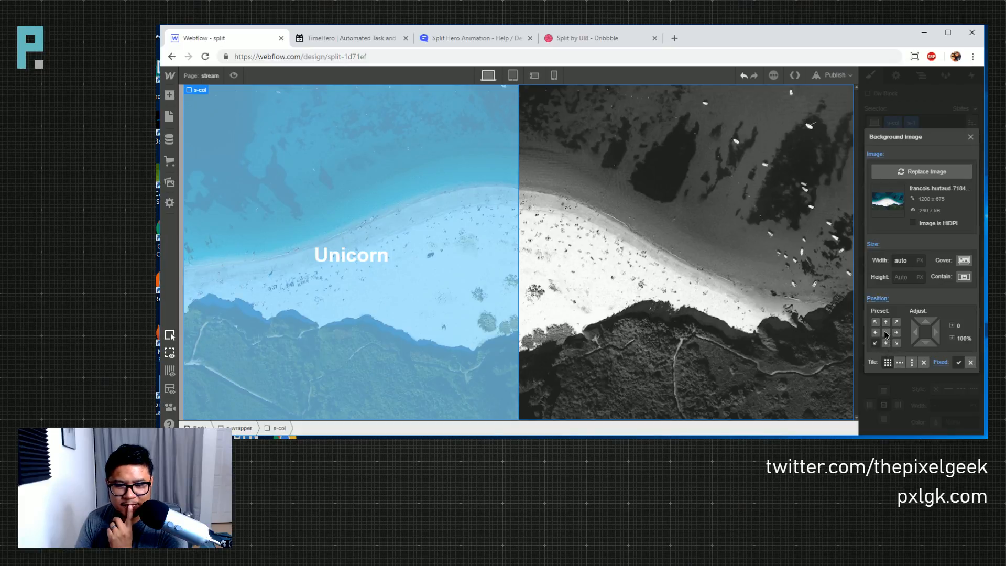
{"action": "left_click", "coordinate": [885, 333]}
- Set the column's background photo size to Cover, remove its Tile style and close the image settings
{"action": "left_click", "coordinate": [924, 361]}
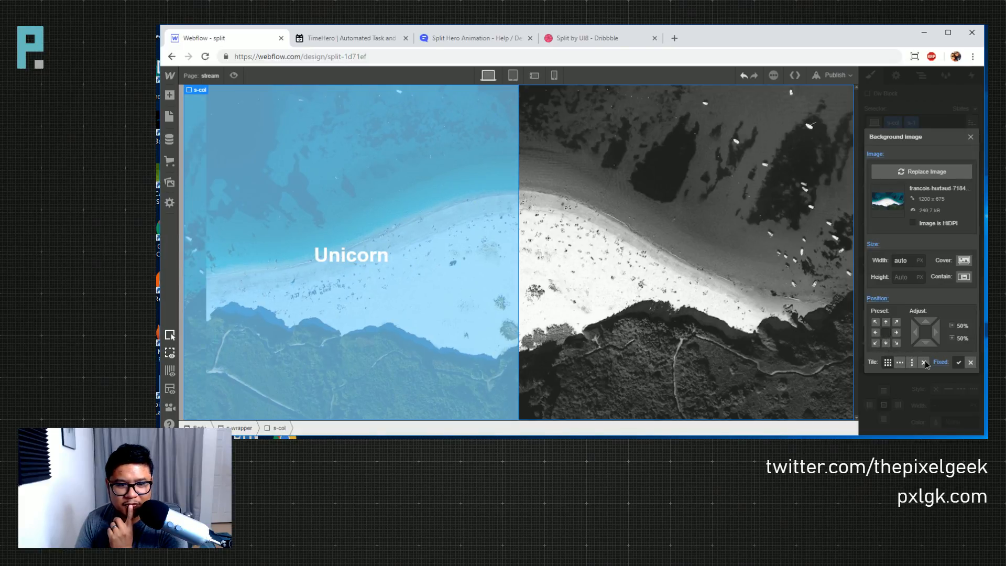
{"action": "left_click", "coordinate": [965, 260]}
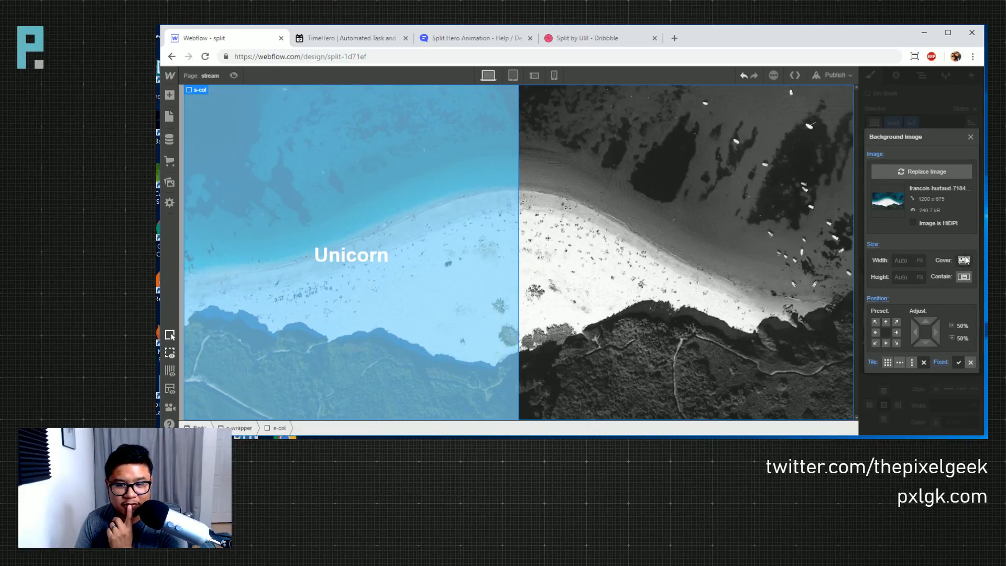
{"action": "left_click", "coordinate": [872, 361]}
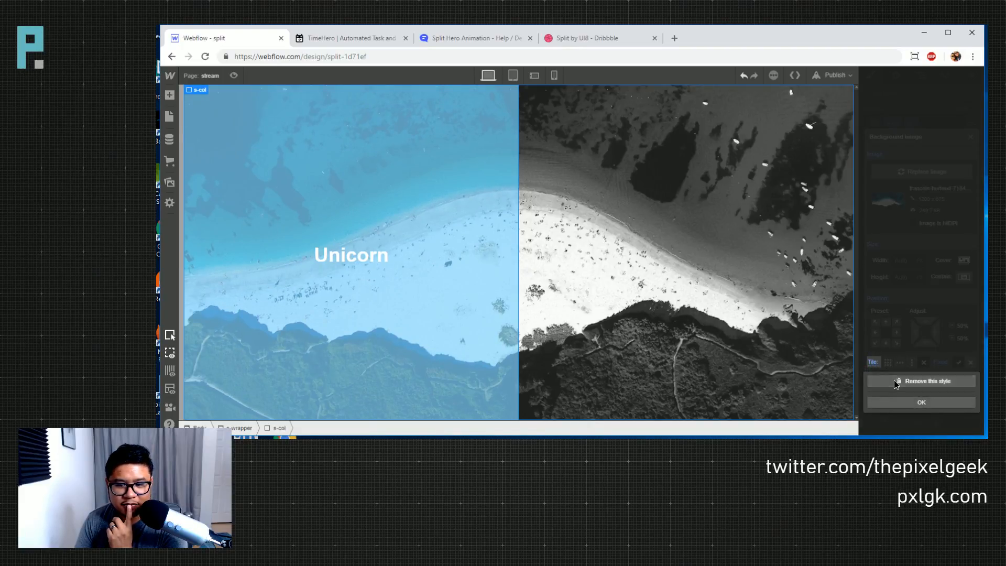
{"action": "left_click", "coordinate": [912, 381]}
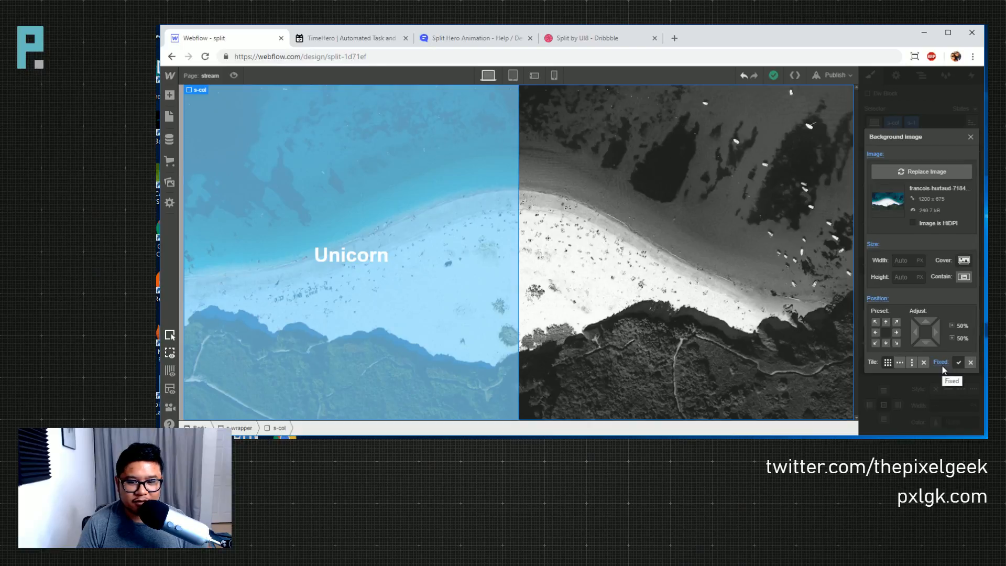
{"action": "left_click", "coordinate": [970, 138]}
- Test the fixed-image reveal with s-col widths of 100% and 60%, and return the width to 50%
{"action": "scroll", "coordinate": [925, 335], "scroll_direction": "up", "scroll_amount": 3}
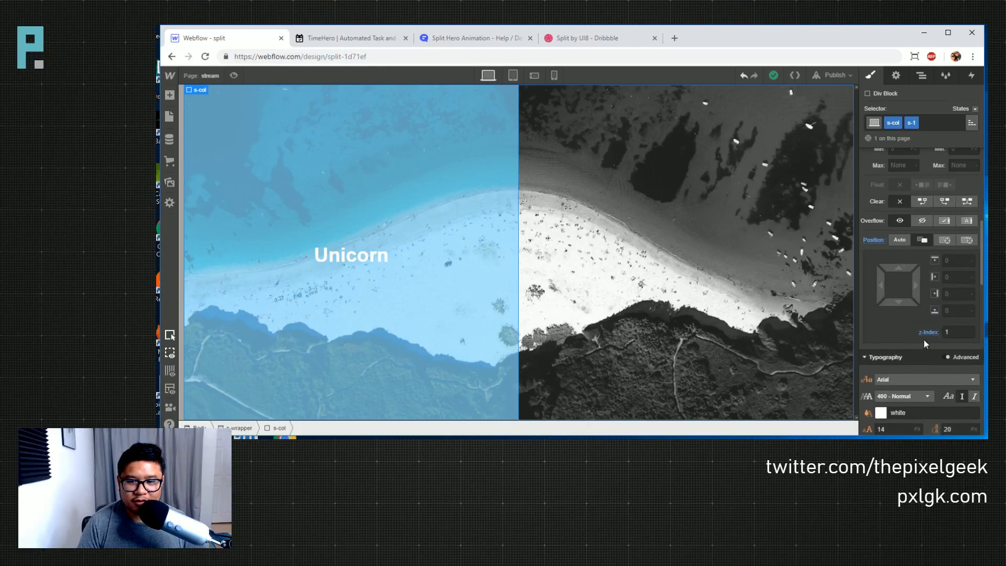
{"action": "scroll", "coordinate": [904, 283], "scroll_direction": "up", "scroll_amount": 2}
{"action": "double_click", "coordinate": [903, 237]}
{"action": "type", "text": "100"}
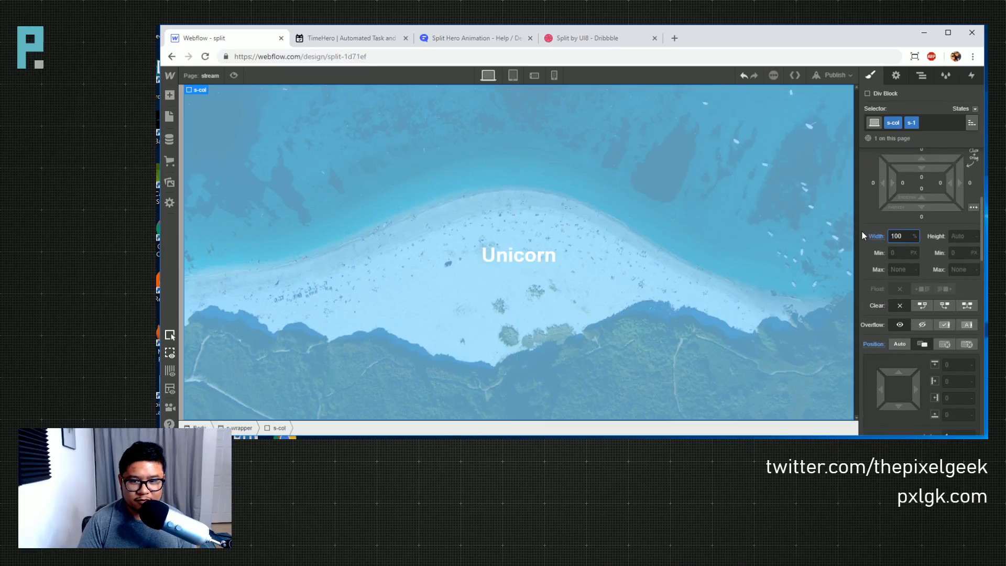
{"action": "key", "text": "BackSpace"}
{"action": "key", "text": "BackSpace"}
{"action": "key", "text": "BackSpace"}
{"action": "type", "text": "40"}
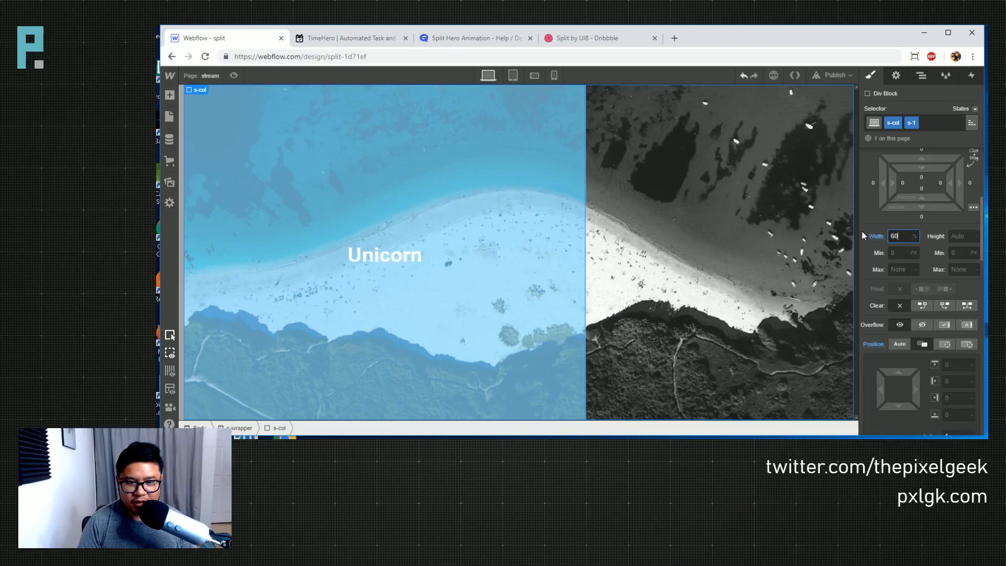
{"action": "key", "text": "BackSpace"}
{"action": "key", "text": "BackSpace"}
{"action": "type", "text": "90"}
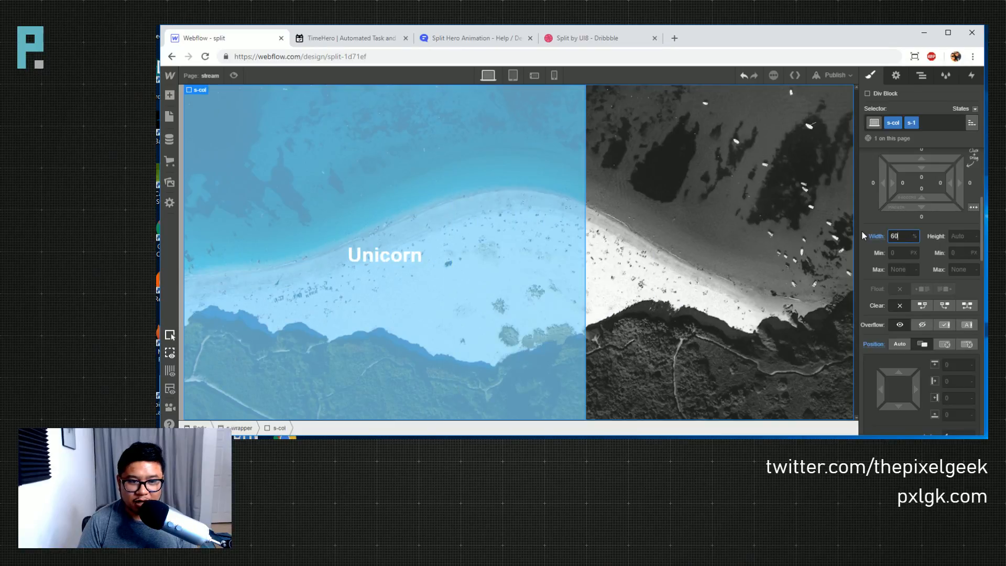
{"action": "key", "text": "BackSpace"}
{"action": "key", "text": "BackSpace"}
{"action": "type", "text": "50"}
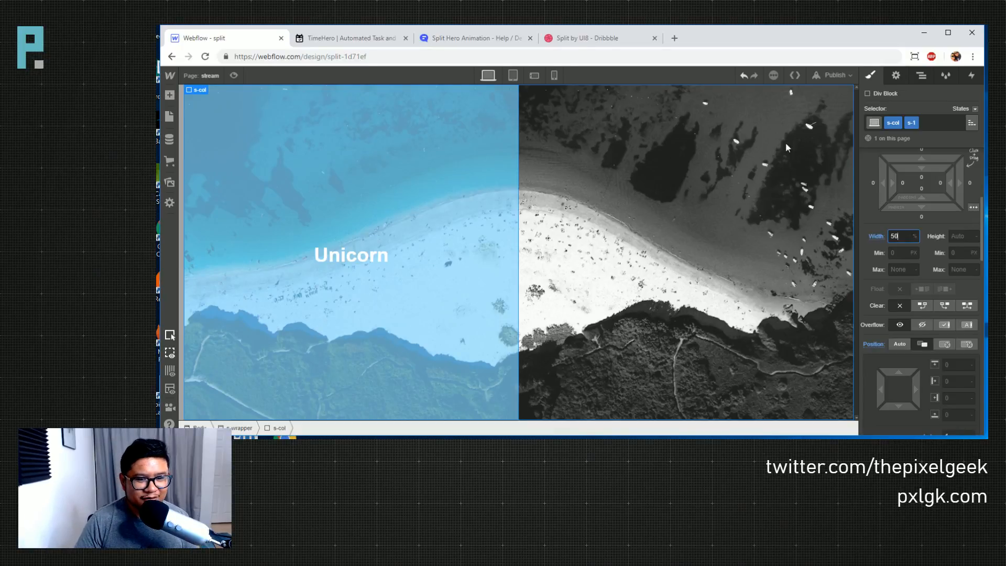
- Delete the Unicorn heading and remove the Solid Color overlay from the s-col column's background
{"action": "left_click", "coordinate": [381, 254]}
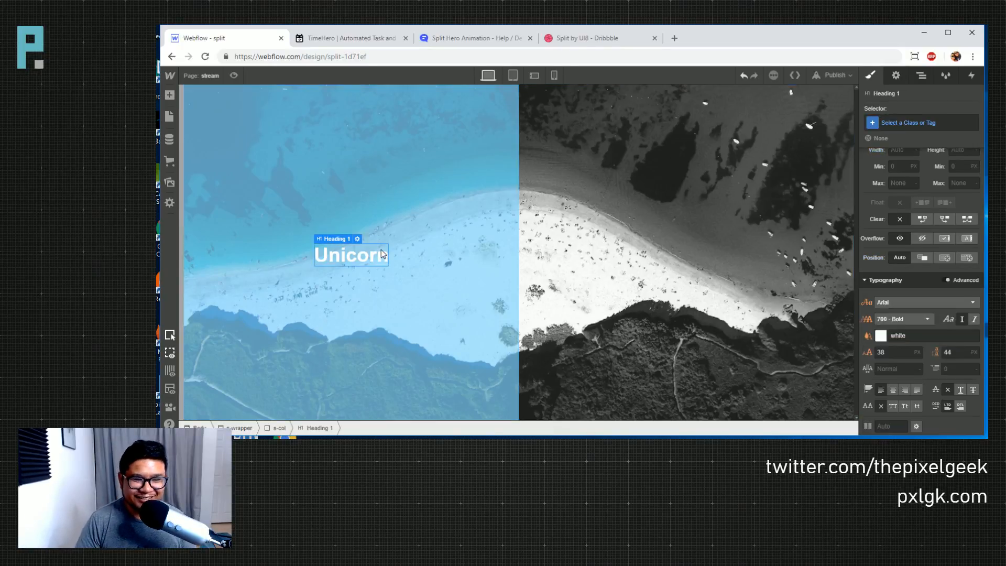
{"action": "key", "text": "Delete"}
{"action": "left_click", "coordinate": [382, 254]}
{"action": "scroll", "coordinate": [955, 373], "scroll_direction": "down", "scroll_amount": 5}
{"action": "scroll", "coordinate": [955, 373], "scroll_direction": "down", "scroll_amount": 3}
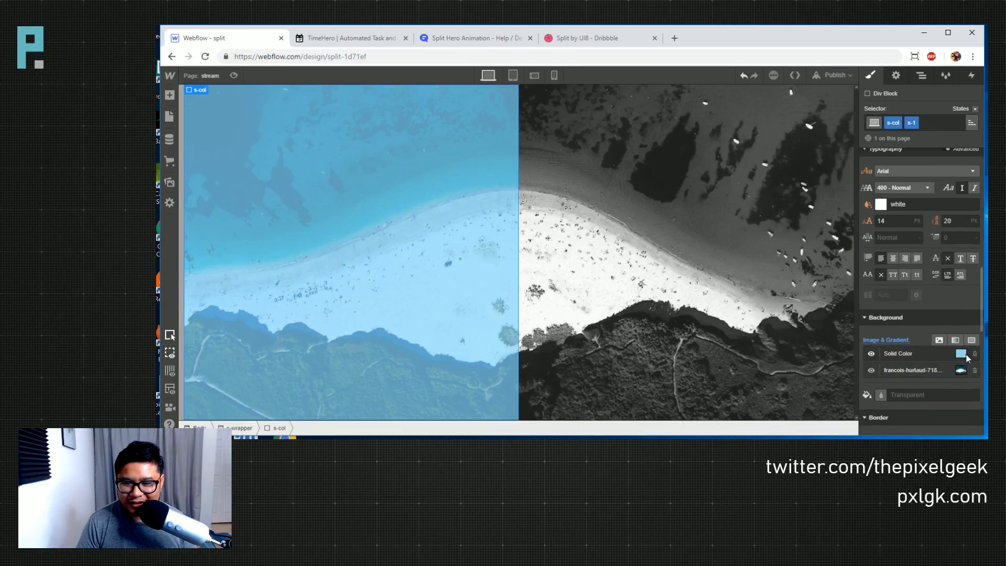
{"action": "scroll", "coordinate": [915, 308], "scroll_direction": "down", "scroll_amount": 5}
{"action": "scroll", "coordinate": [919, 286], "scroll_direction": "up", "scroll_amount": 5}
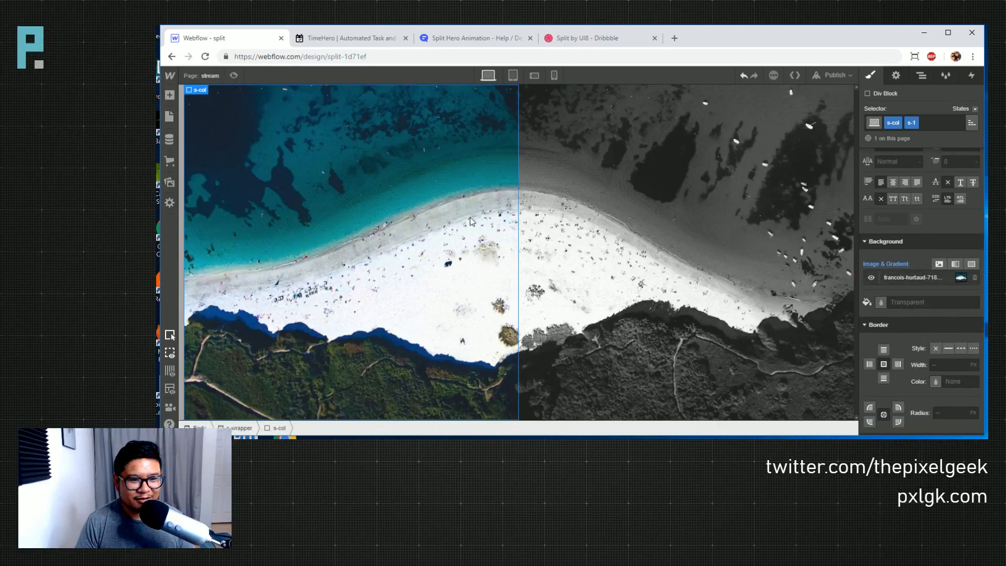
- Open s-wrapper's stream interaction and try to change the target of the broken Size action at 0% of Mouse X
{"action": "left_click", "coordinate": [922, 75]}
{"action": "left_click", "coordinate": [917, 123]}
{"action": "left_click", "coordinate": [972, 75]}
{"action": "left_click", "coordinate": [917, 136]}
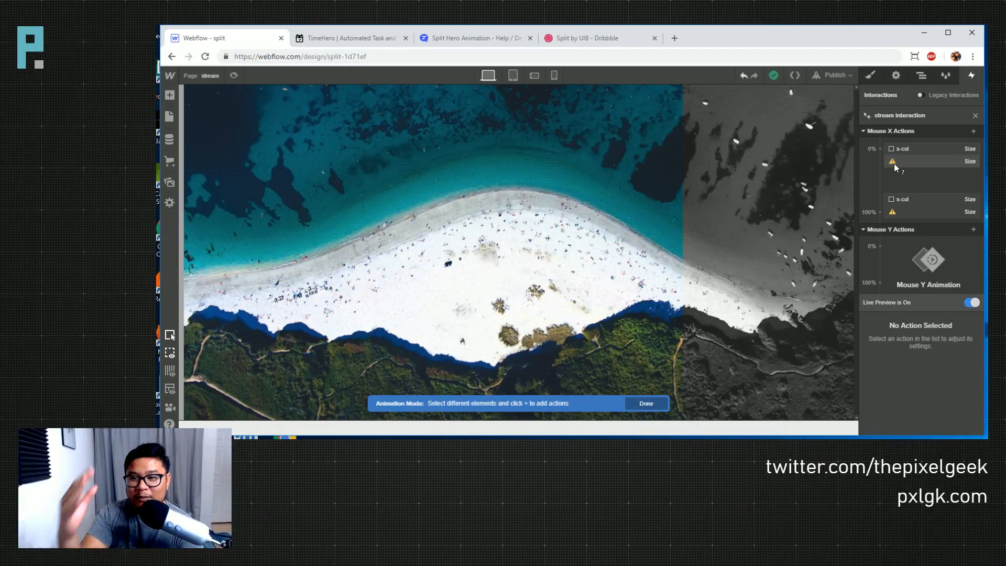
{"action": "right_click", "coordinate": [894, 163]}
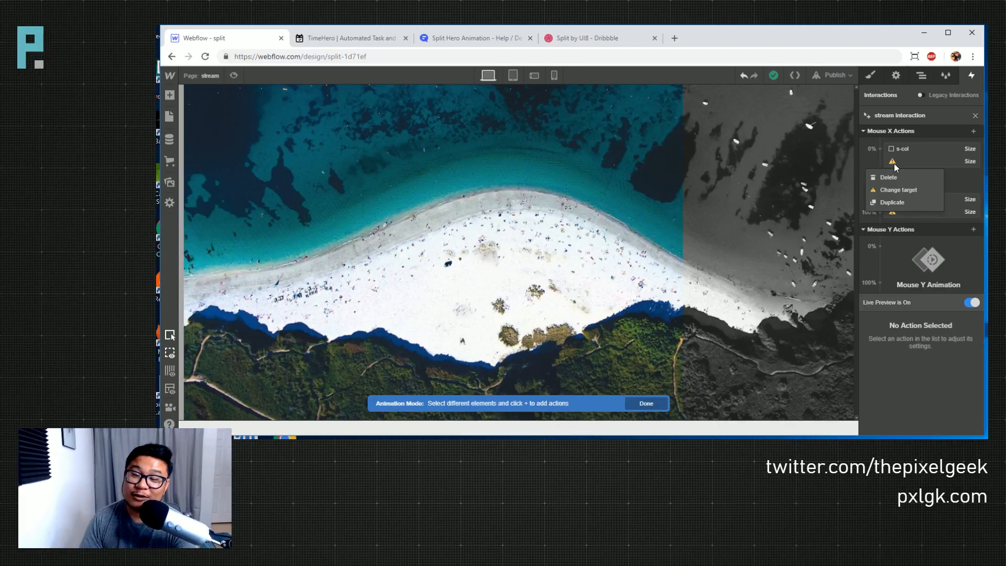
{"action": "left_click", "coordinate": [895, 190]}
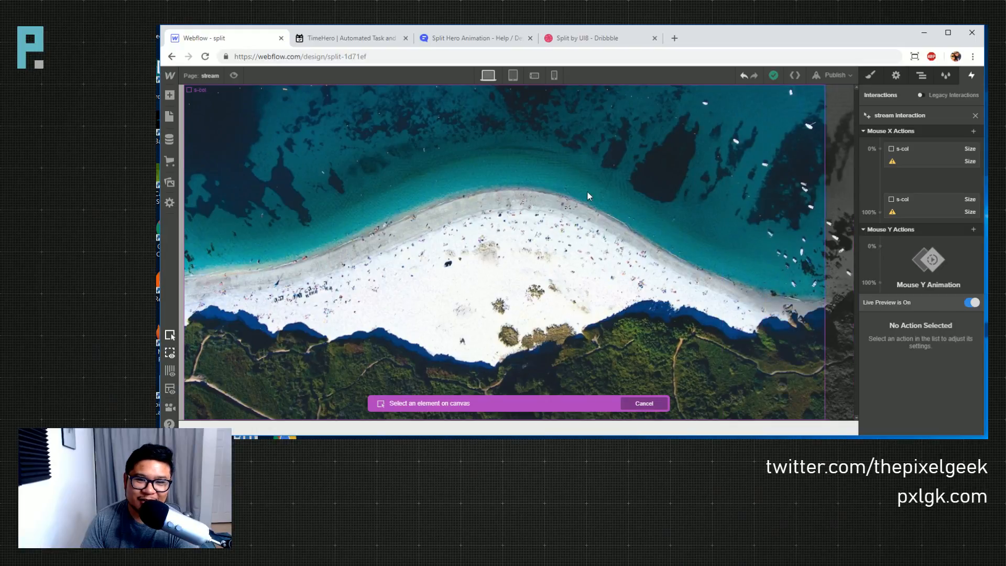
- Try to delete the Size action with the missing target at 0% of the Mouse X actions
{"action": "right_click", "coordinate": [925, 165]}
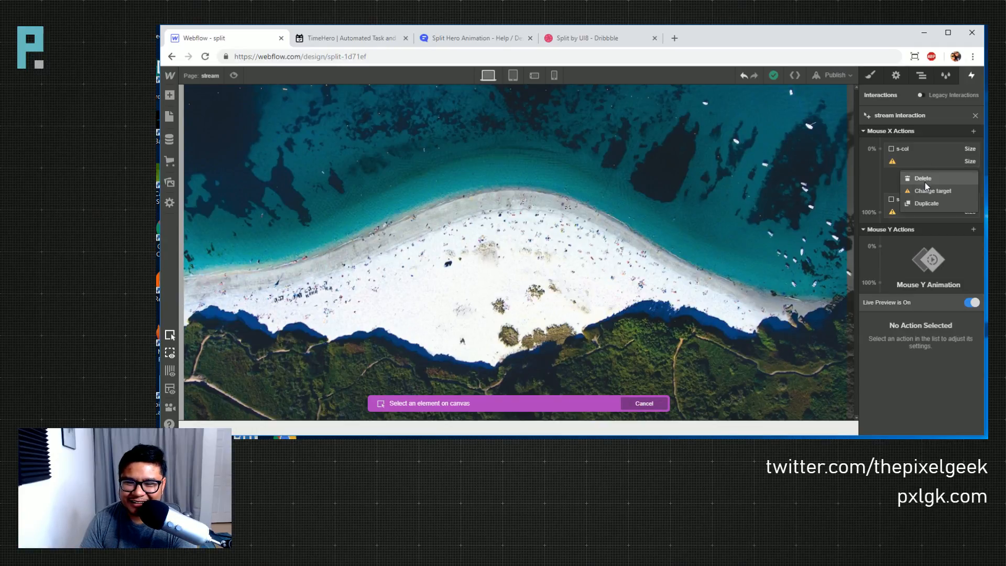
{"action": "left_click", "coordinate": [926, 182]}
{"action": "right_click", "coordinate": [892, 164]}
{"action": "left_click", "coordinate": [918, 178]}
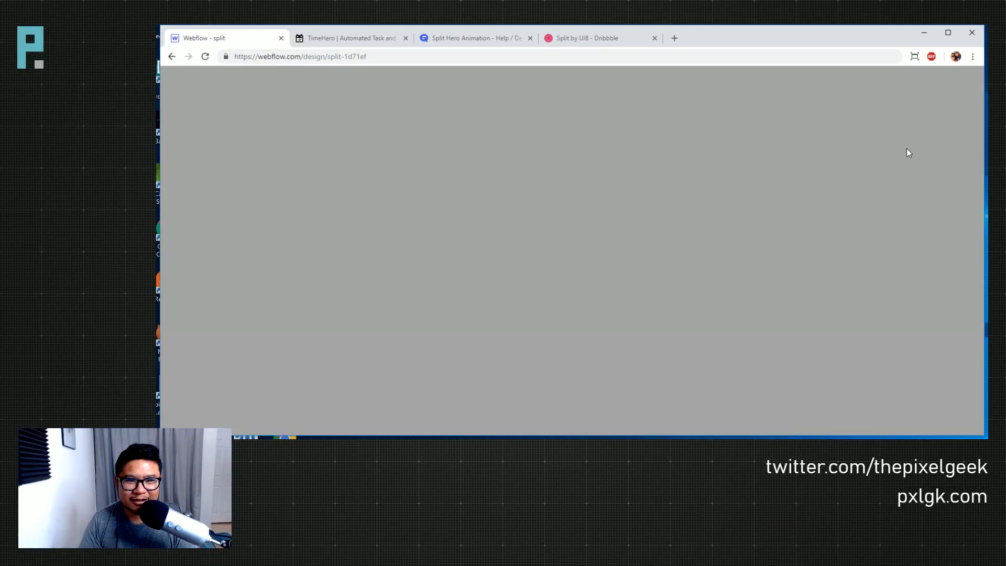
- Reload the designer and reopen the stream page
{"action": "left_click", "coordinate": [205, 56]}
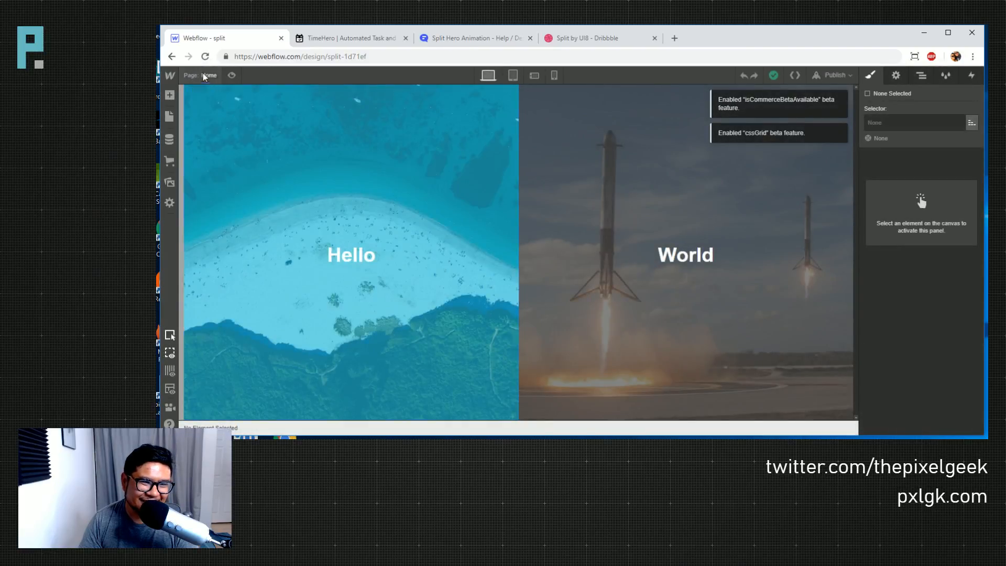
{"action": "left_click", "coordinate": [169, 117]}
{"action": "left_click", "coordinate": [224, 172]}
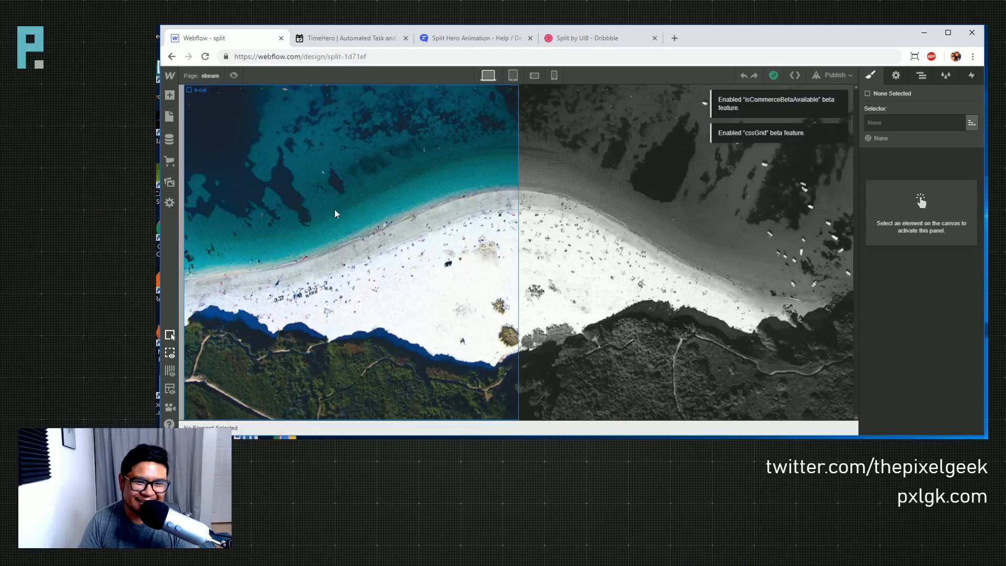
- Delete all the Size actions from the Mouse X actions of s-wrapper's stream interaction
{"action": "left_click", "coordinate": [921, 75]}
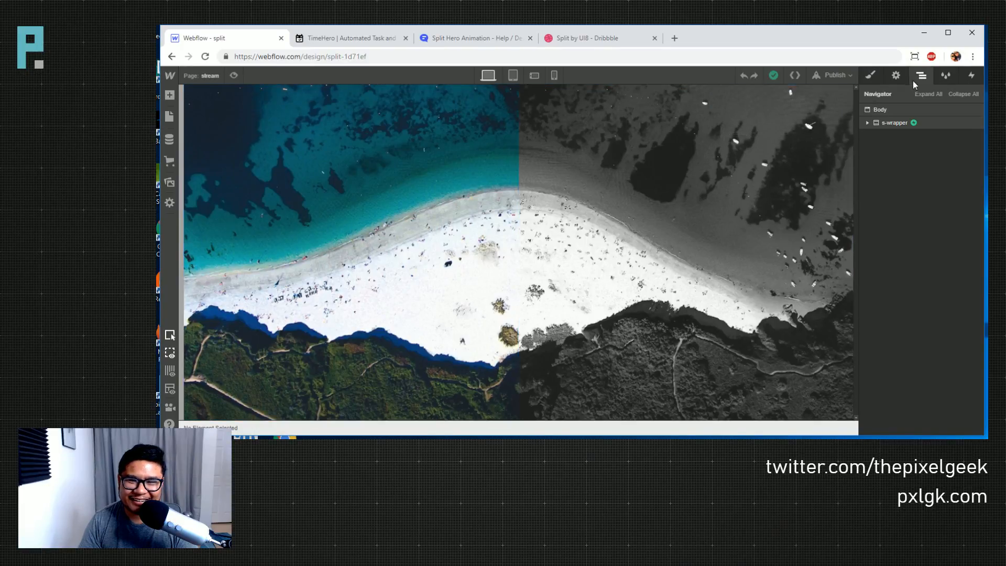
{"action": "left_click", "coordinate": [897, 124]}
{"action": "left_click", "coordinate": [972, 75]}
{"action": "left_click", "coordinate": [899, 131]}
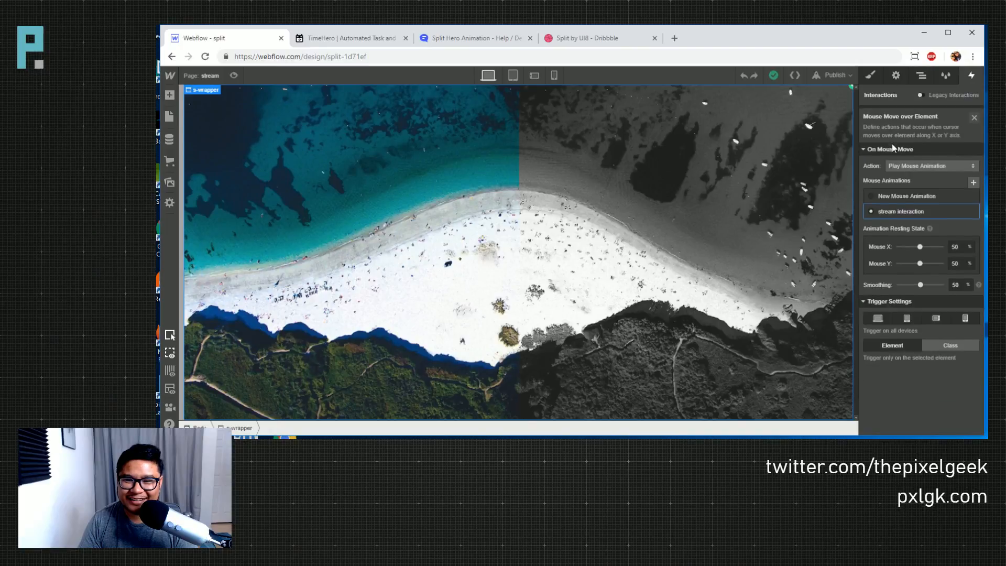
{"action": "left_click", "coordinate": [898, 212]}
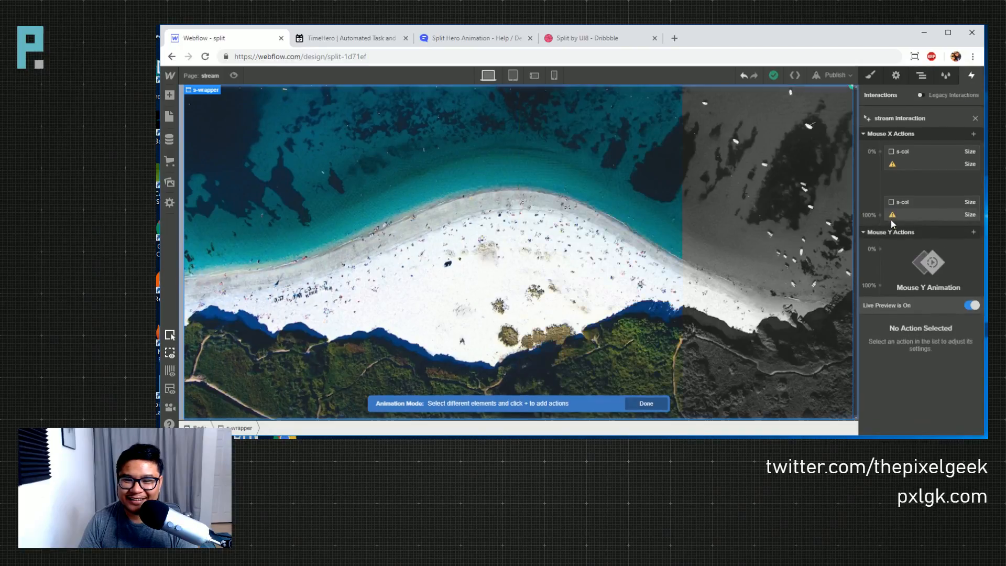
{"action": "left_click", "coordinate": [899, 150]}
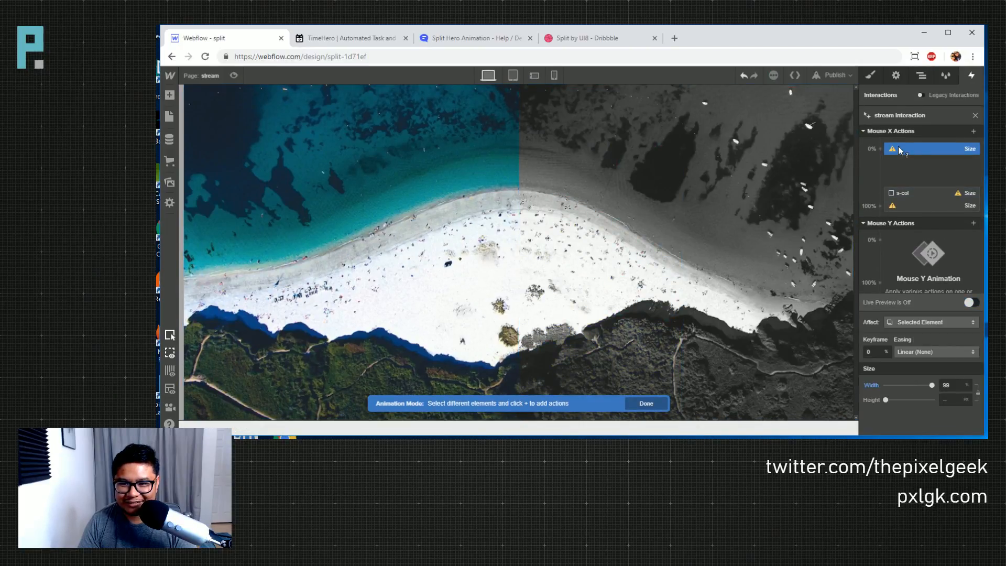
{"action": "key", "text": "Delete"}
{"action": "key", "text": "Delete"}
{"action": "key", "text": "Delete"}
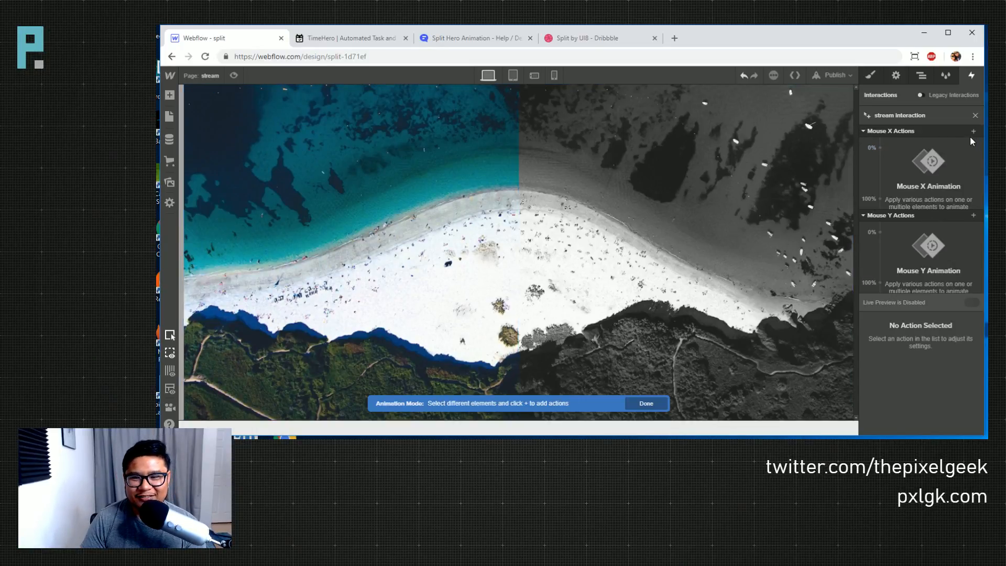
- Add a Size action for s-col to the Mouse X actions, with its width at 0% set to 1%
{"action": "left_click", "coordinate": [473, 157]}
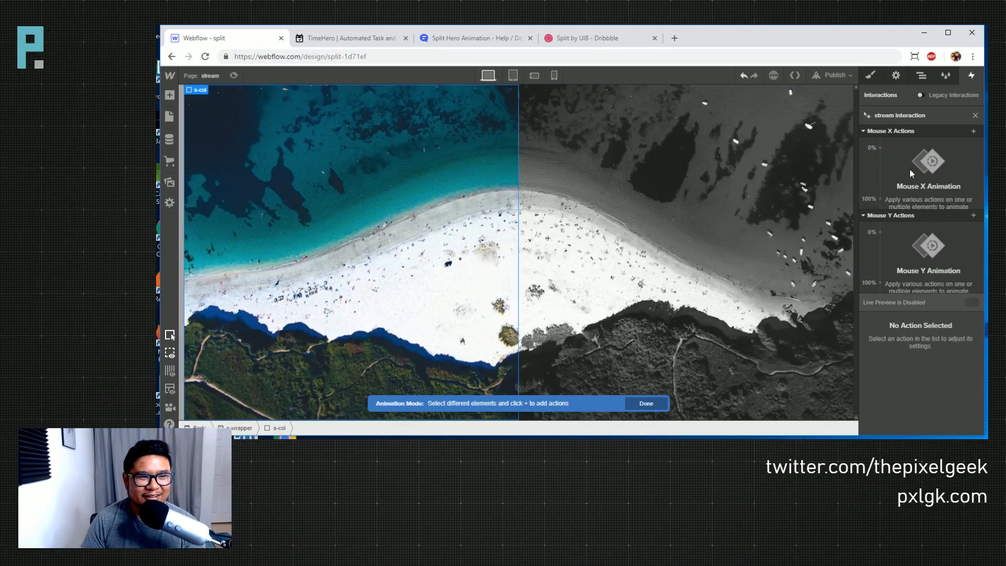
{"action": "left_click", "coordinate": [974, 131]}
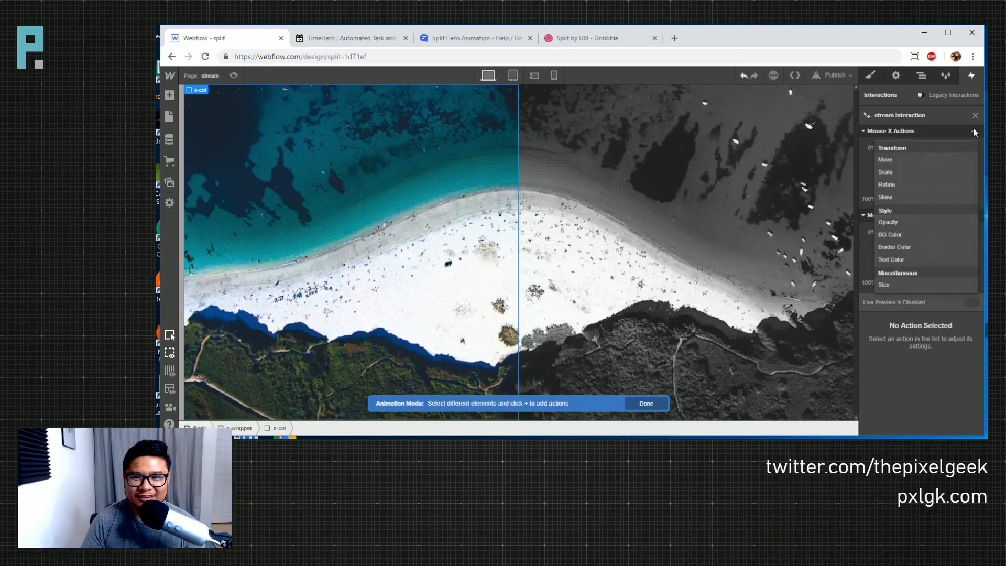
{"action": "left_click", "coordinate": [893, 283]}
{"action": "left_click", "coordinate": [954, 385]}
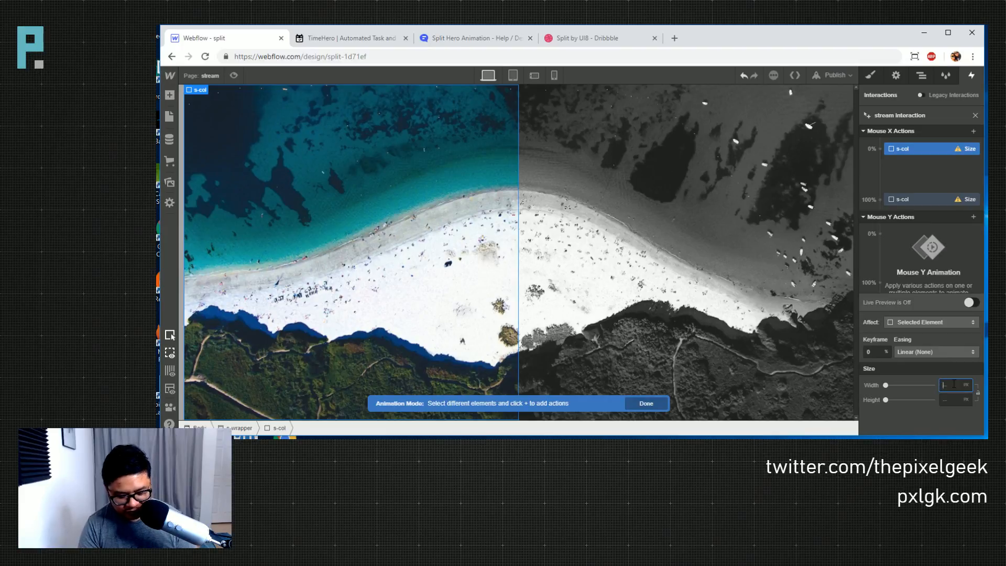
{"action": "type", "text": "2"}
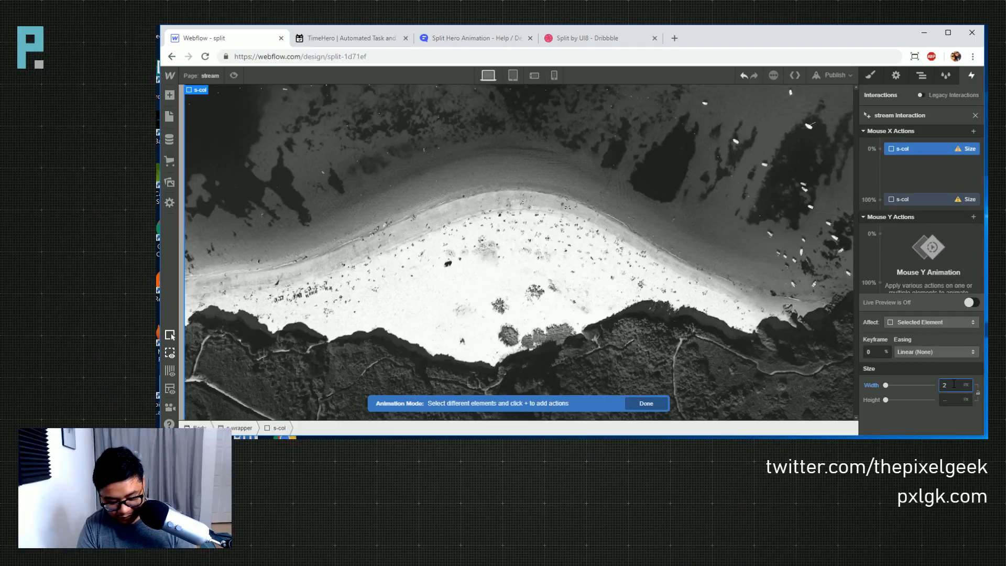
{"action": "type", "text": "%"}
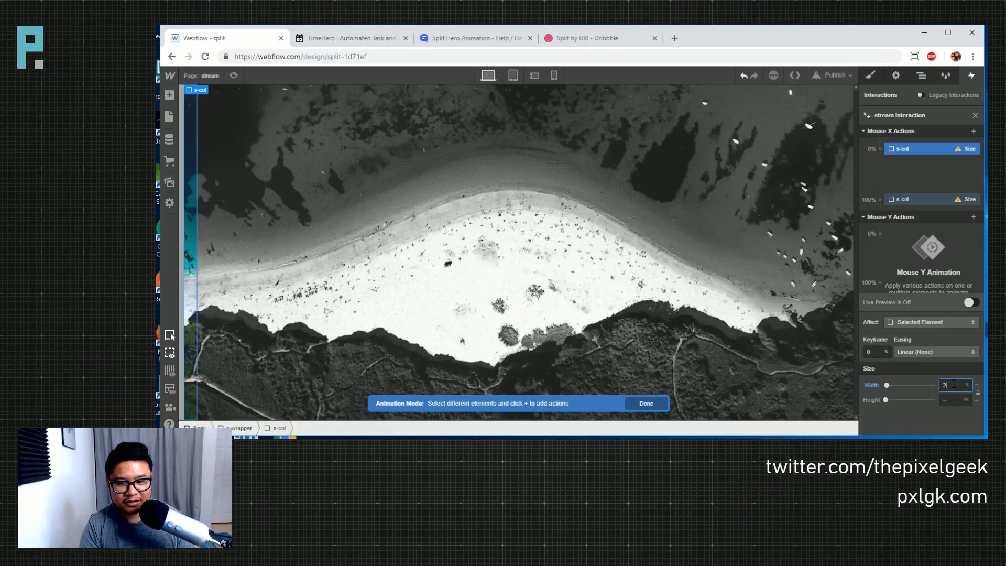
{"action": "key", "text": "BackSpace"}
{"action": "type", "text": "1"}
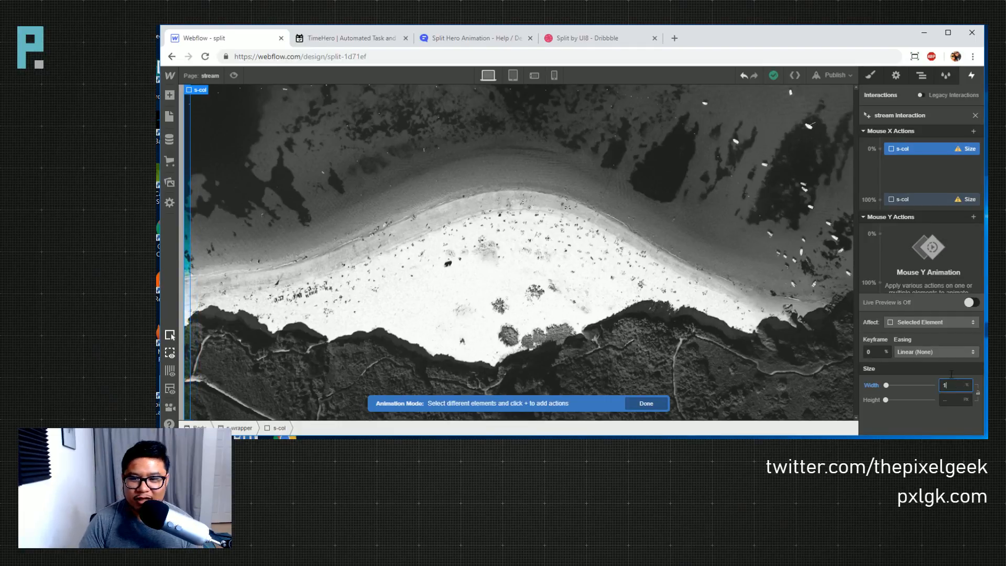
- Set s-col's width at 100% of Mouse X to 99% and preview the before/after reveal
{"action": "left_click", "coordinate": [909, 202]}
{"action": "left_click", "coordinate": [949, 385]}
{"action": "type", "text": "99"}
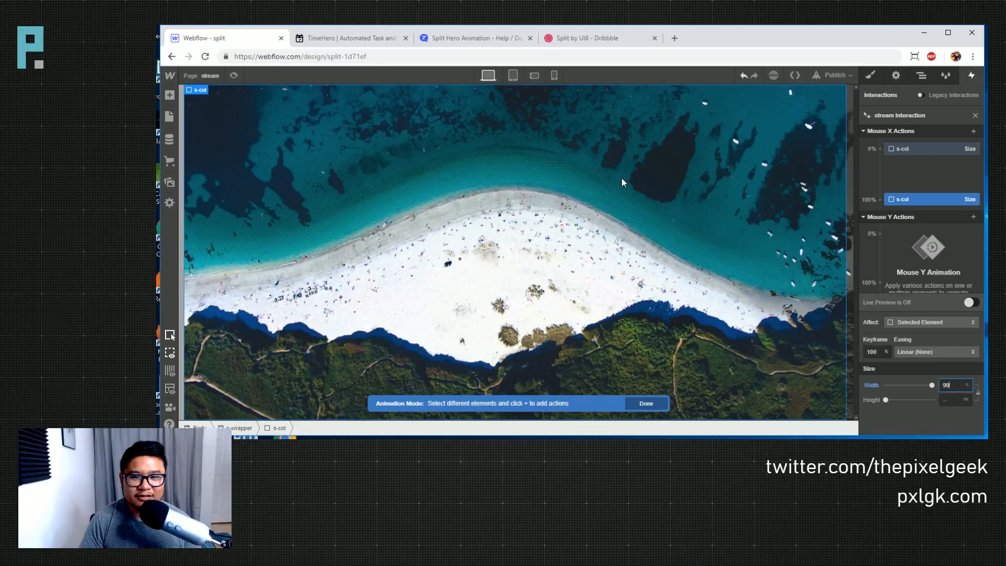
{"action": "left_click", "coordinate": [233, 75]}
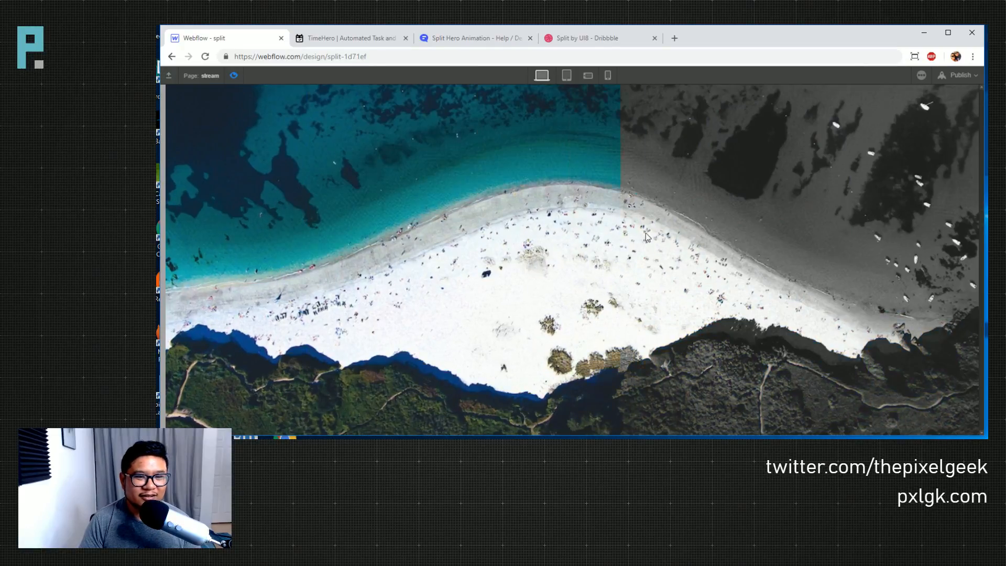
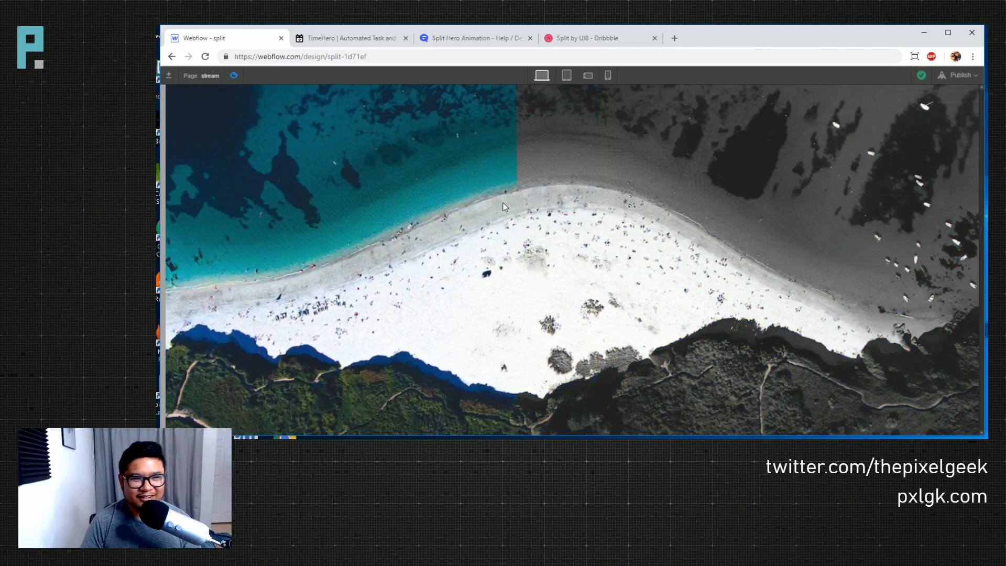
{"action": "left_click", "coordinate": [234, 76]}
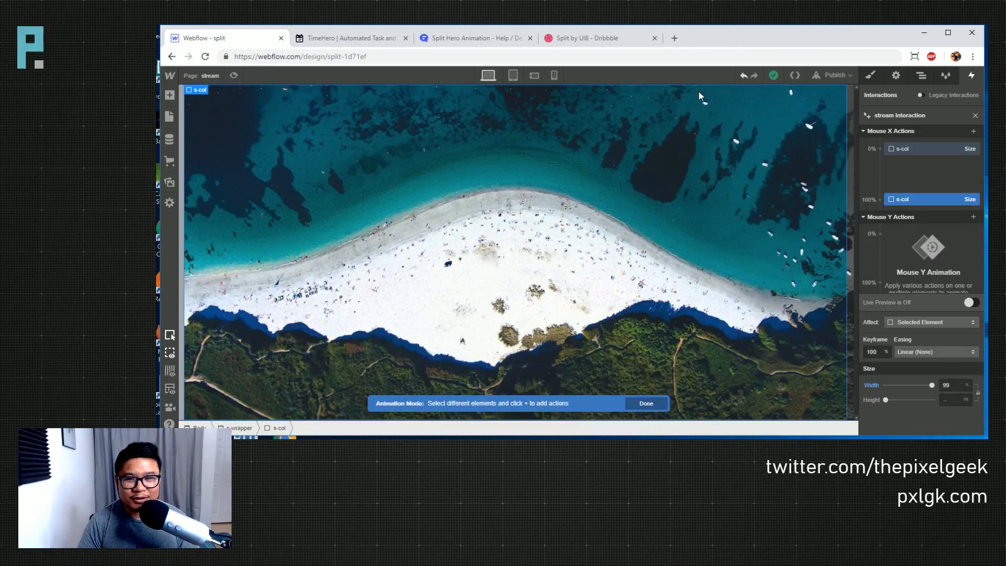
- Publish the site to split-1d71ef.webflow.io and preview the stream page's reveal
{"action": "left_click", "coordinate": [829, 74]}
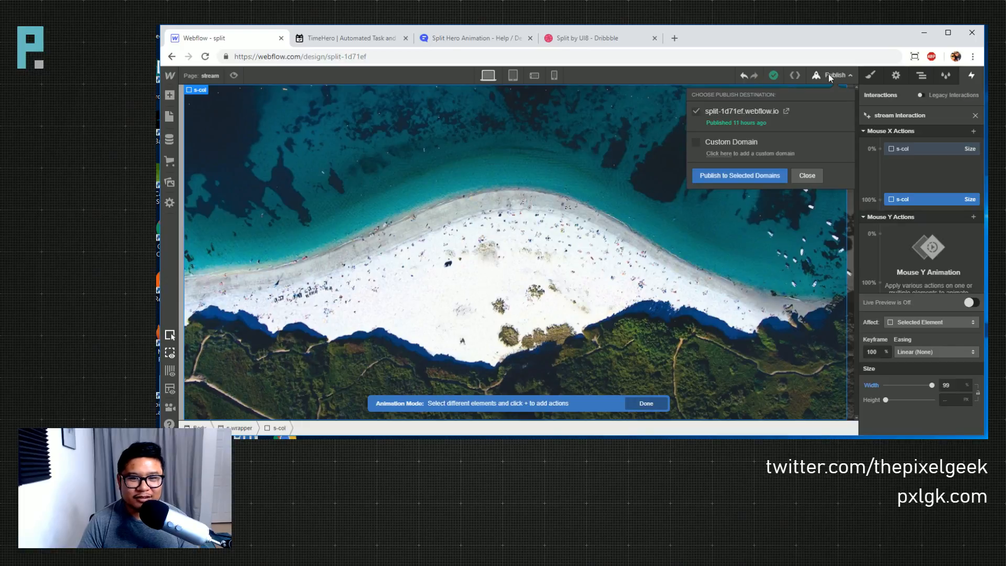
{"action": "left_click", "coordinate": [723, 175]}
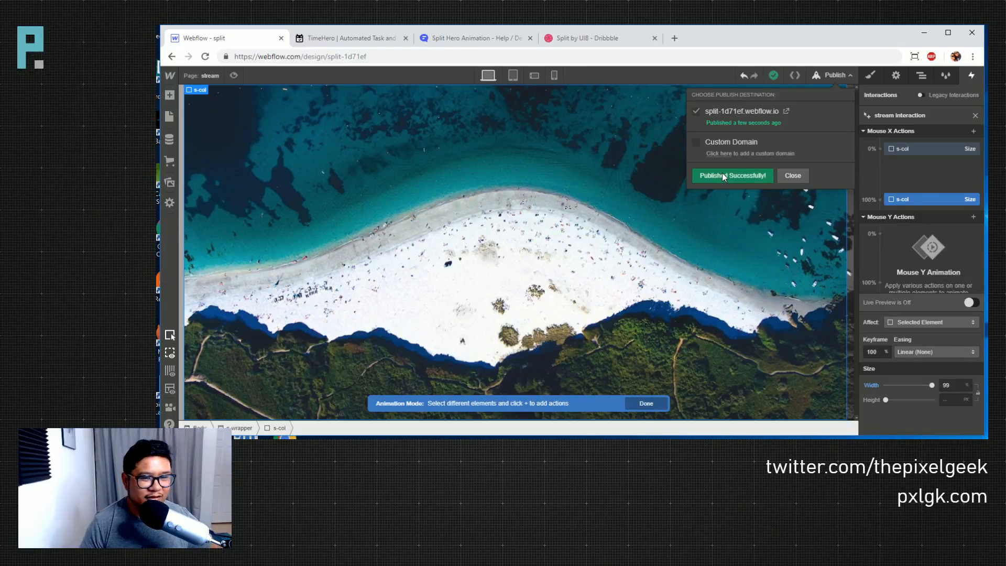
{"action": "left_click", "coordinate": [790, 179]}
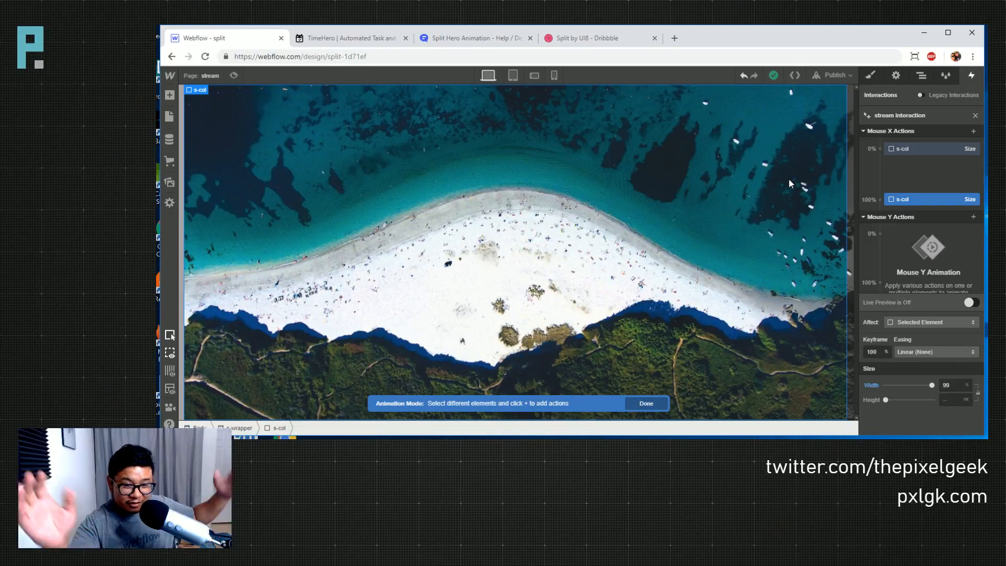
{"action": "left_click", "coordinate": [234, 75]}
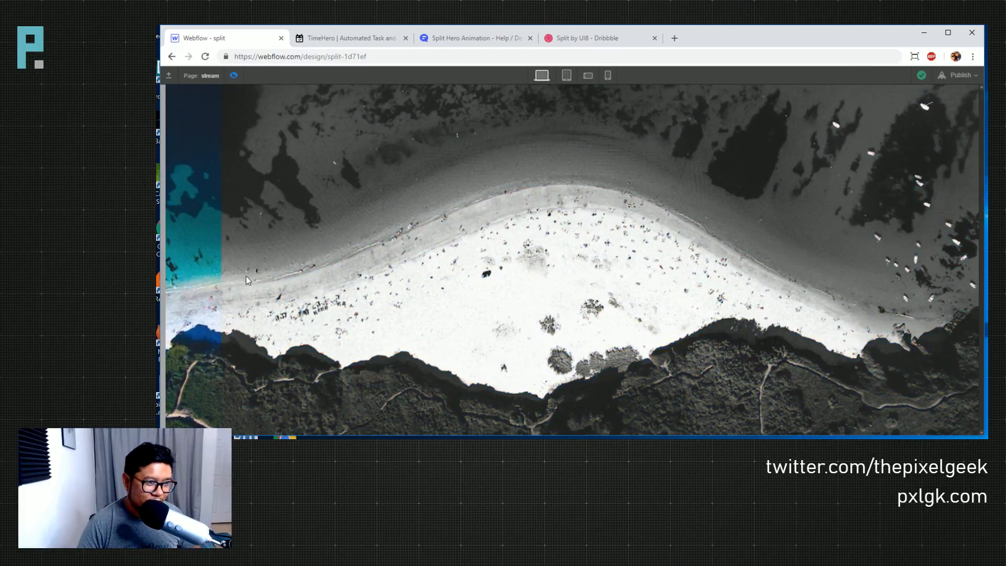
{"action": "left_click", "coordinate": [233, 75]}
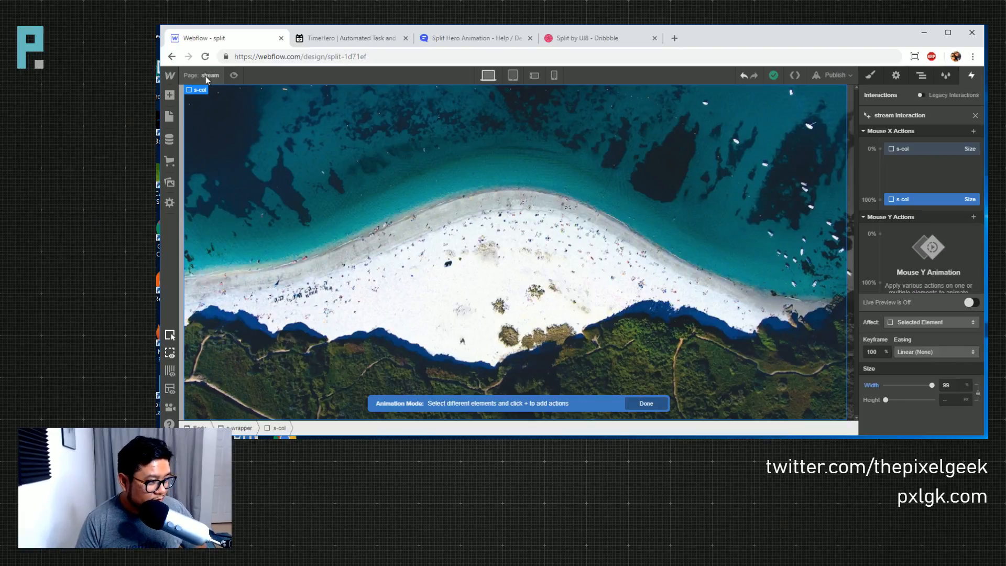
- Open the TimeHero project from the Webflow dashboard and close the Dribbble and Split Hero Animation pages
{"action": "left_click", "coordinate": [334, 42]}
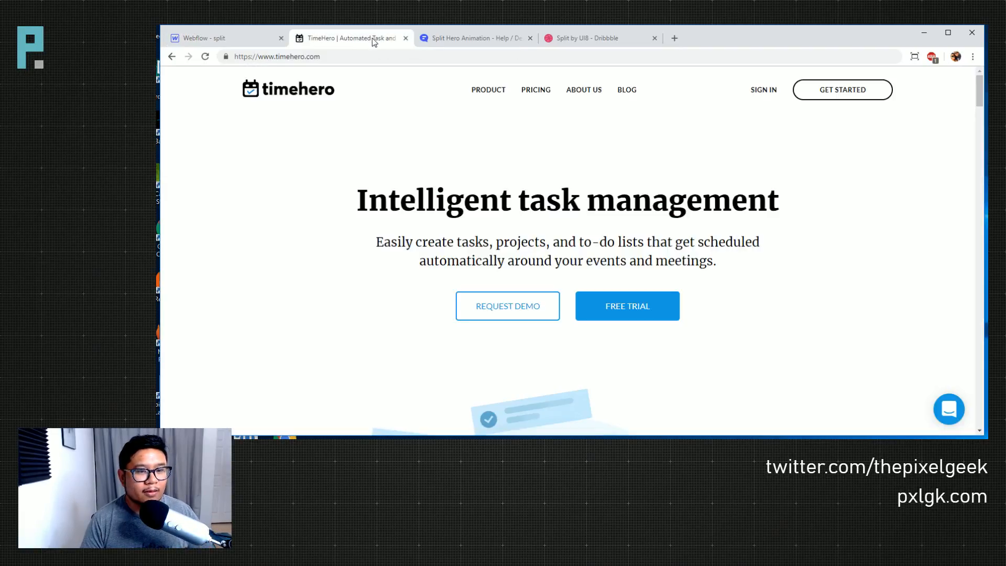
{"action": "left_click", "coordinate": [254, 41]}
{"action": "mouse_move", "coordinate": [170, 75]}
{"action": "left_click", "coordinate": [199, 86]}
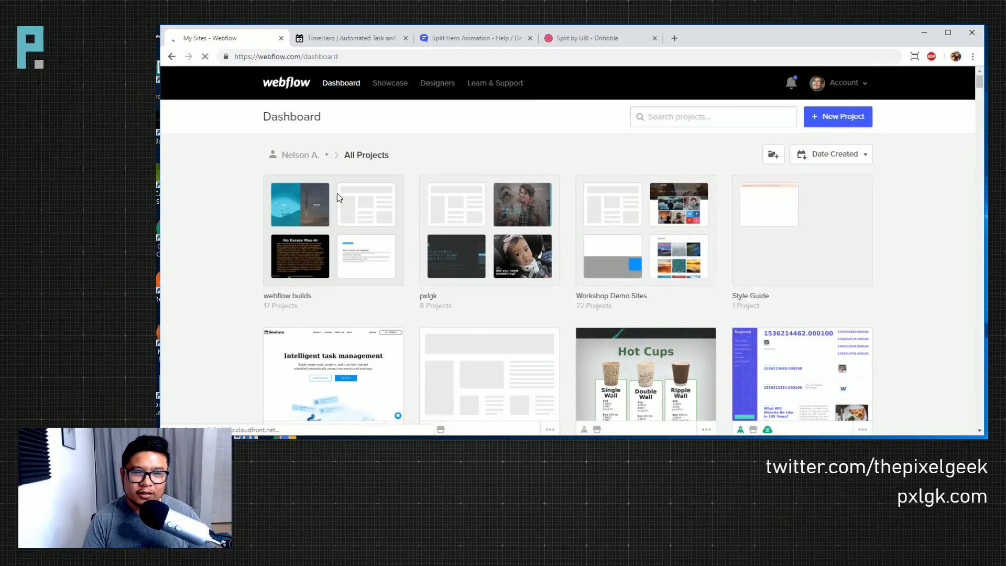
{"action": "left_click", "coordinate": [333, 377]}
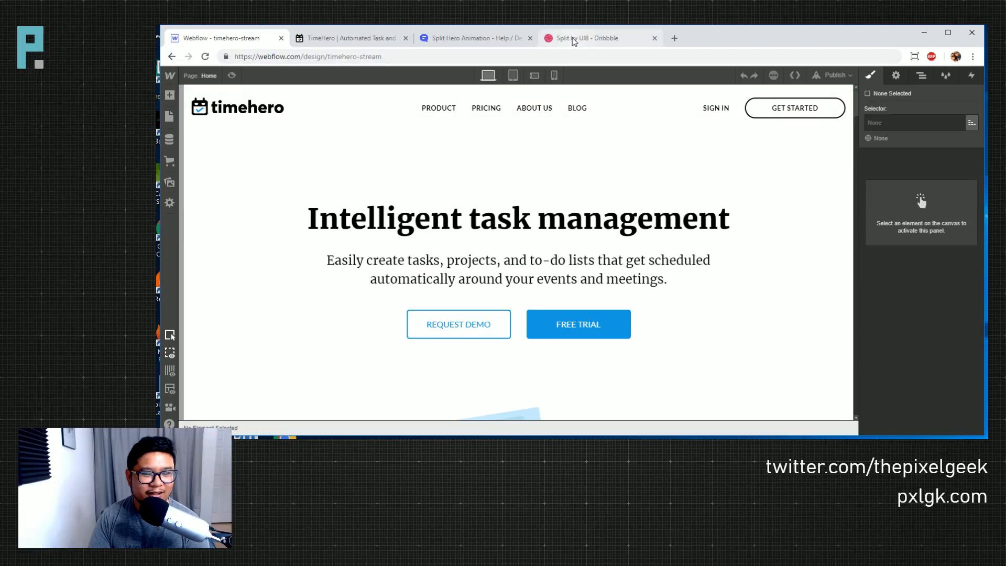
{"action": "left_click", "coordinate": [655, 39]}
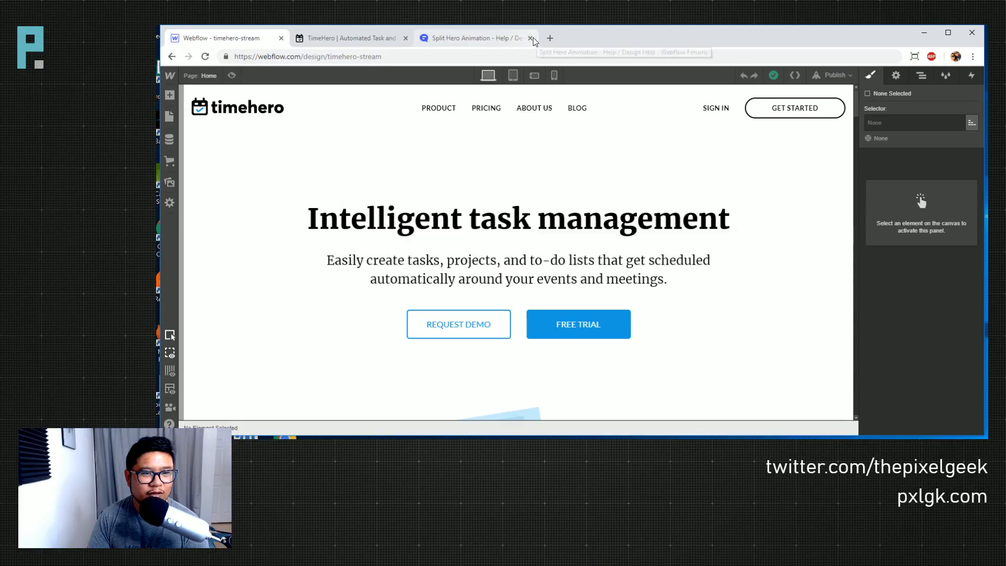
{"action": "left_click", "coordinate": [531, 38]}
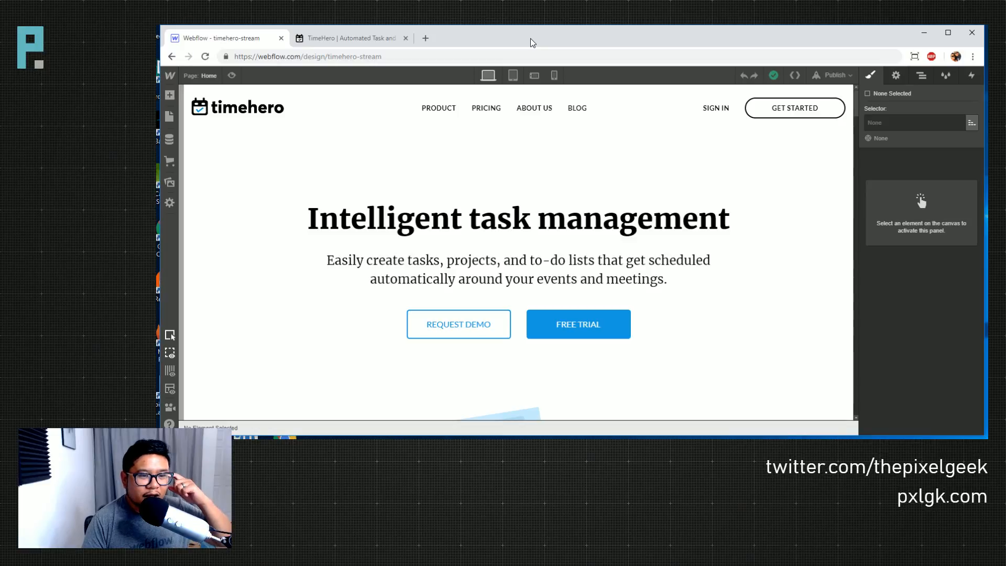
- Examine the hero heading and the illustration with floating task cards on the live TimeHero homepage
{"action": "left_click", "coordinate": [353, 39]}
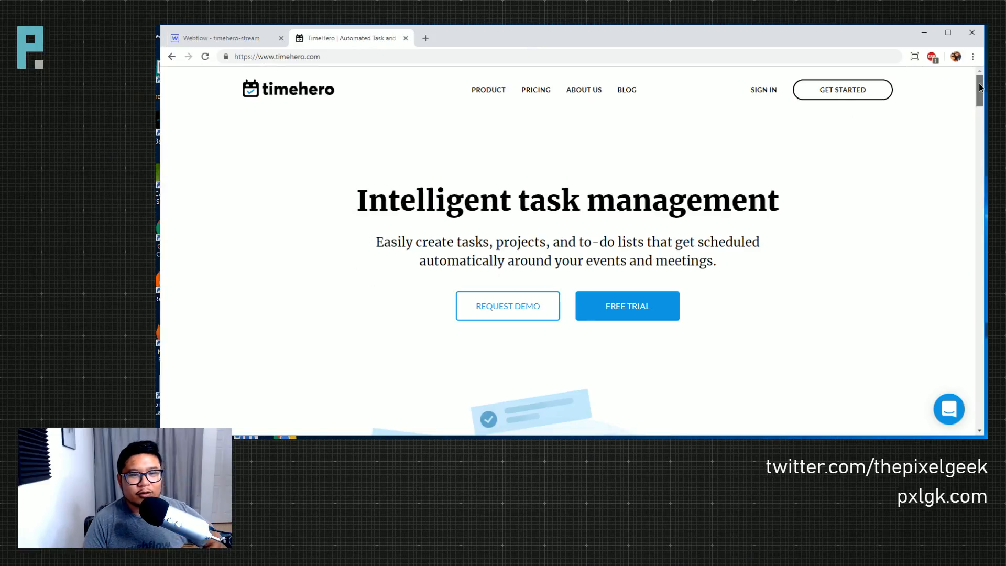
{"action": "left_click_drag", "start_coordinate": [980, 89], "coordinate": [937, 112]}
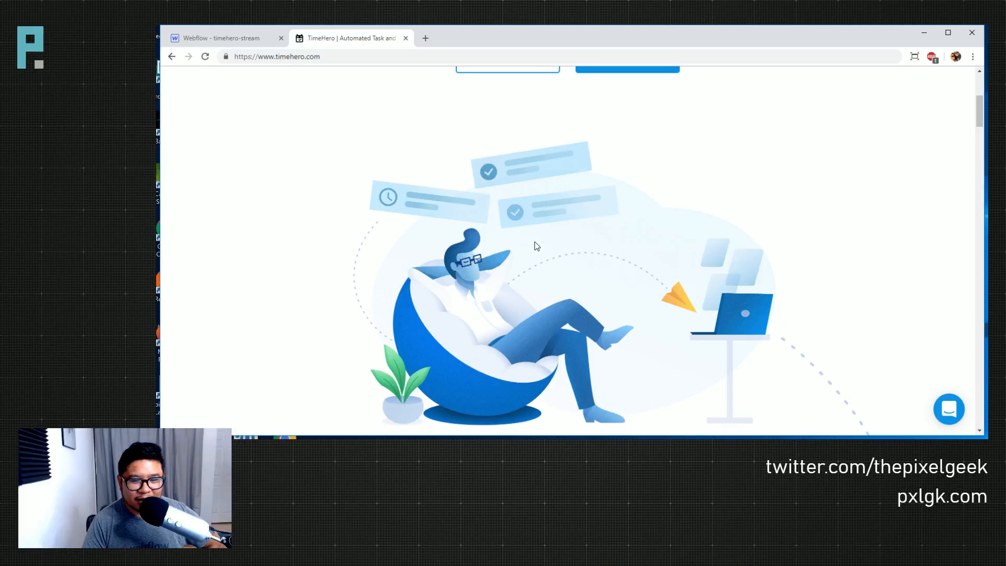
{"action": "scroll", "coordinate": [534, 244], "scroll_direction": "up", "scroll_amount": 5}
{"action": "scroll", "coordinate": [532, 220], "scroll_direction": "down", "scroll_amount": 4}
{"action": "scroll", "coordinate": [529, 186], "scroll_direction": "up", "scroll_amount": 4}
{"action": "left_click_drag", "start_coordinate": [518, 190], "coordinate": [614, 194]}
{"action": "scroll", "coordinate": [592, 231], "scroll_direction": "down", "scroll_amount": 4}
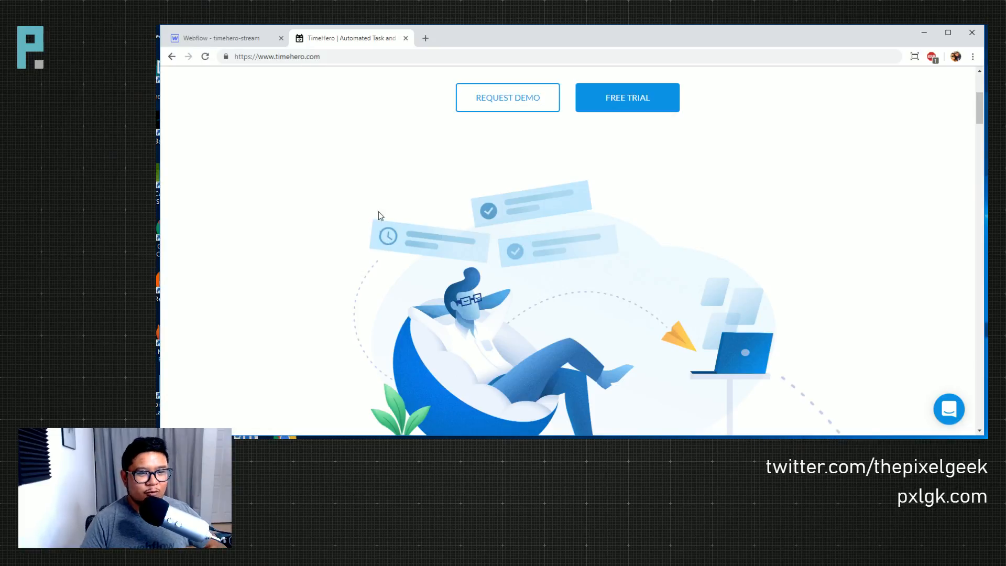
{"action": "scroll", "coordinate": [378, 210], "scroll_direction": "up", "scroll_amount": 4}
{"action": "scroll", "coordinate": [377, 205], "scroll_direction": "down", "scroll_amount": 4}
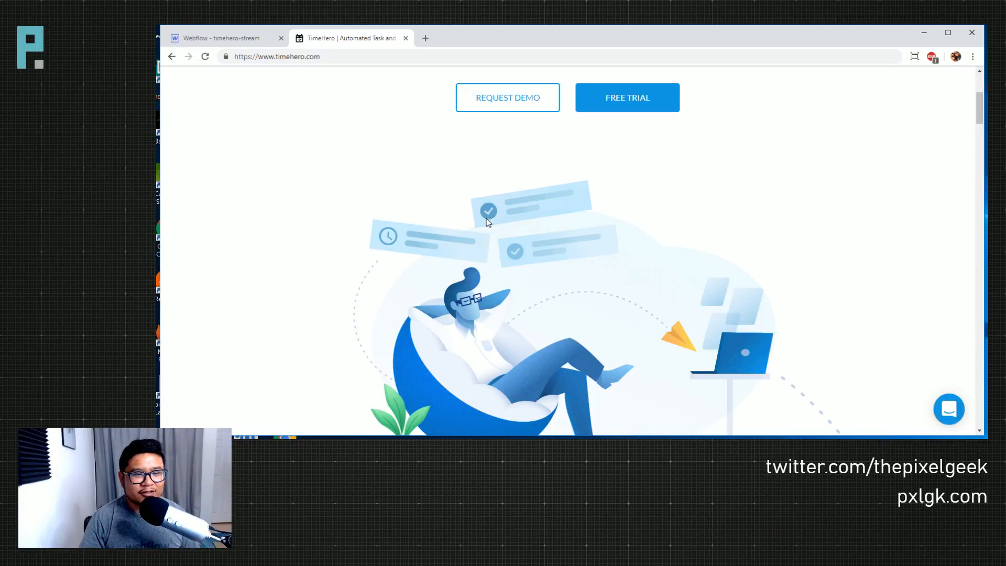
- Replace the hero-header-image in the timehero-stream project with the asset 1.jpg
{"action": "left_click", "coordinate": [244, 38]}
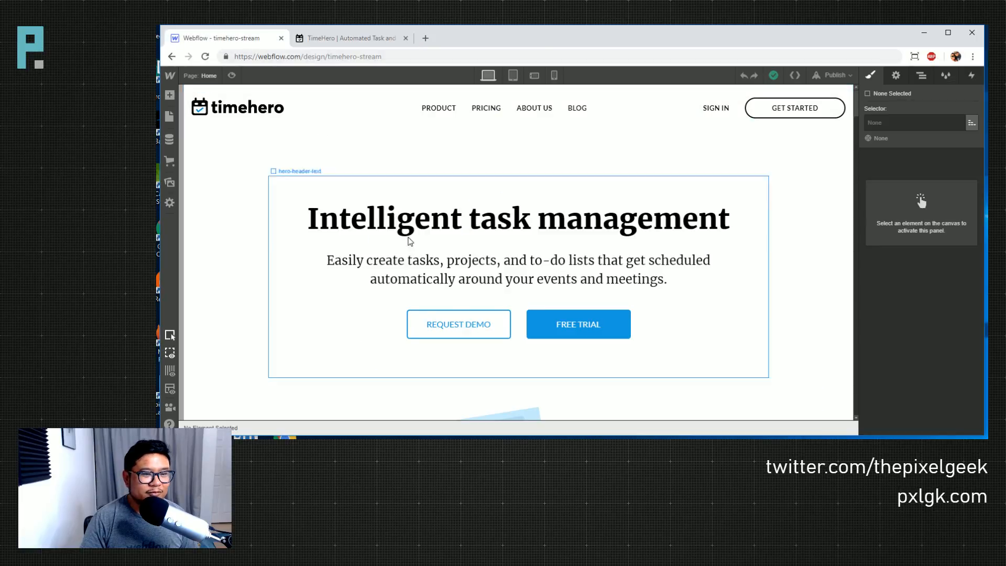
{"action": "scroll", "coordinate": [449, 314], "scroll_direction": "down", "scroll_amount": 3}
{"action": "scroll", "coordinate": [449, 313], "scroll_direction": "up", "scroll_amount": 3}
{"action": "scroll", "coordinate": [449, 314], "scroll_direction": "down", "scroll_amount": 3}
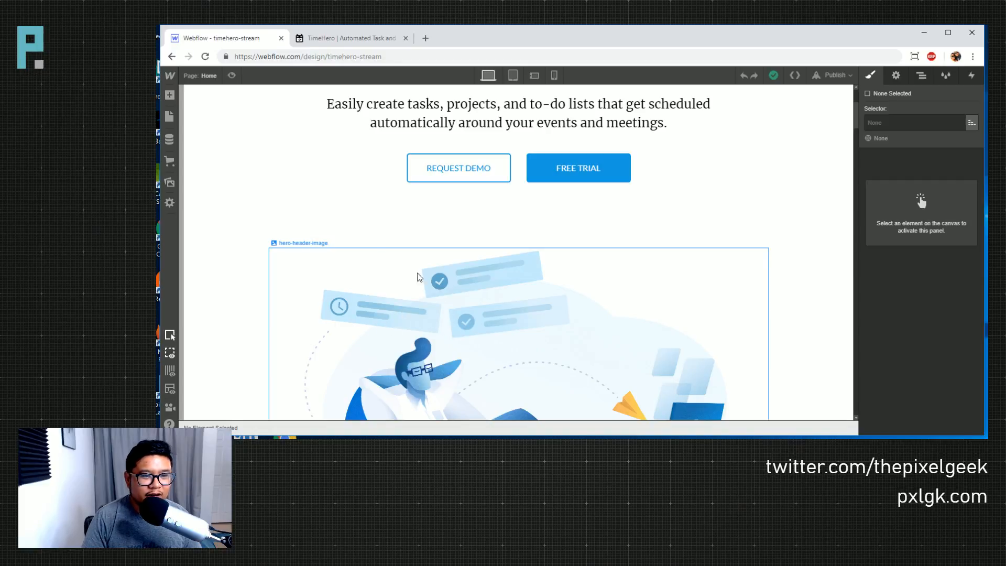
{"action": "left_click", "coordinate": [357, 257]}
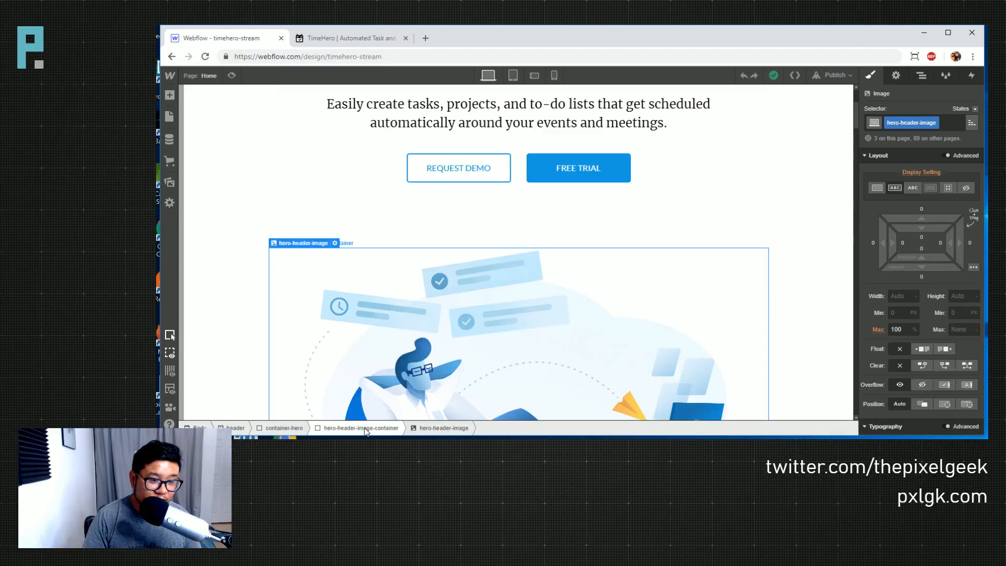
{"action": "double_click", "coordinate": [477, 319]}
{"action": "left_click", "coordinate": [384, 188]}
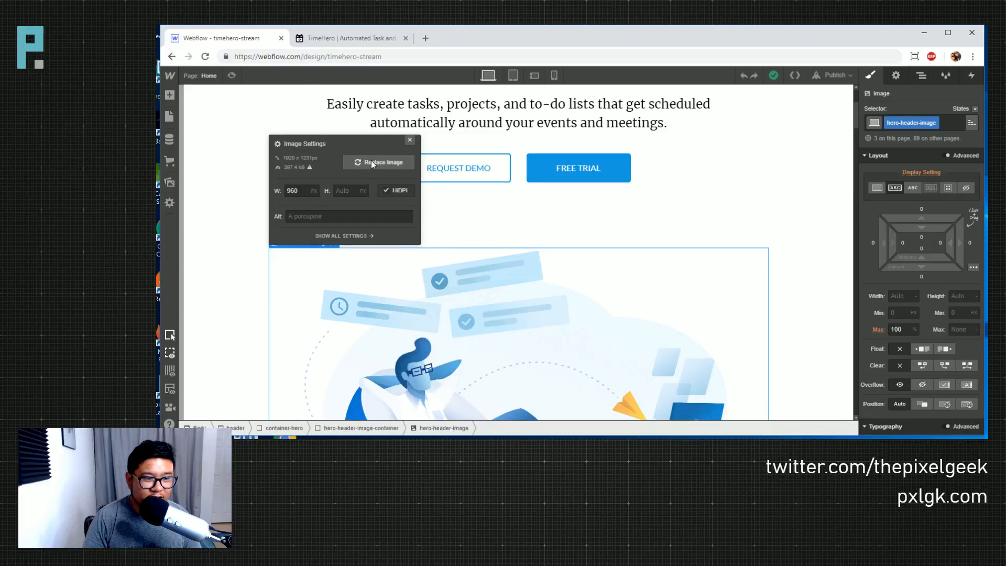
{"action": "left_click", "coordinate": [371, 160]}
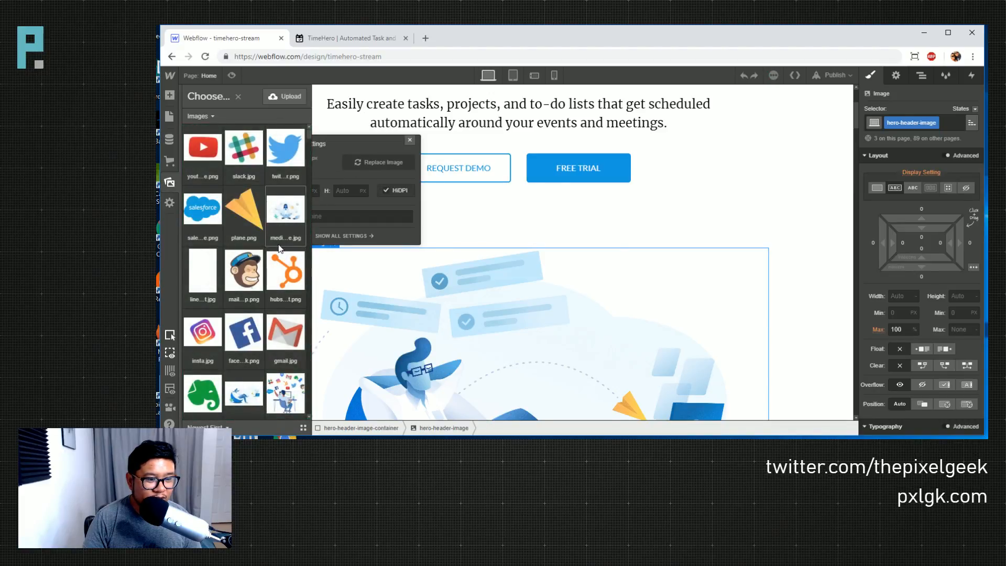
{"action": "scroll", "coordinate": [270, 264], "scroll_direction": "down", "scroll_amount": 2}
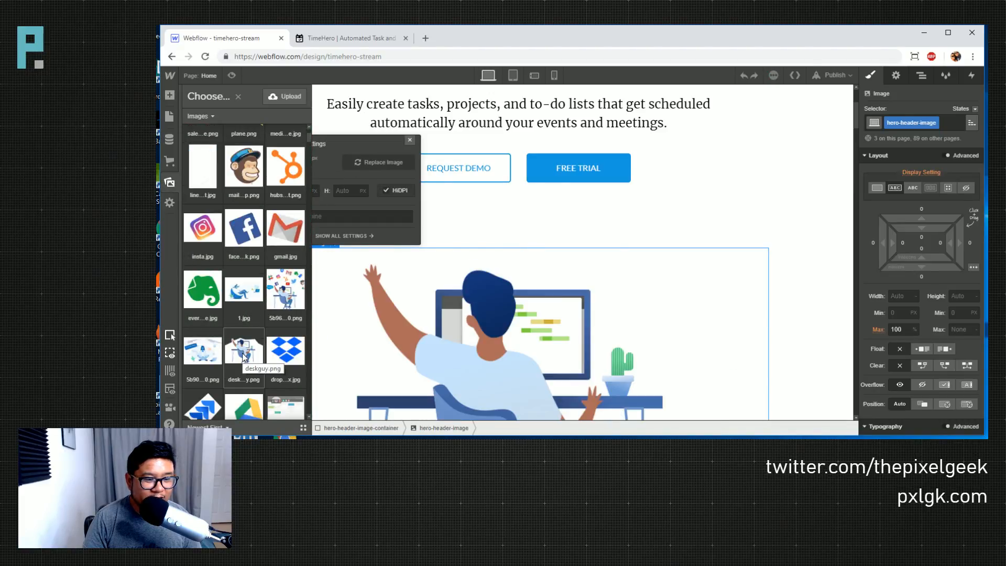
{"action": "left_click", "coordinate": [243, 296]}
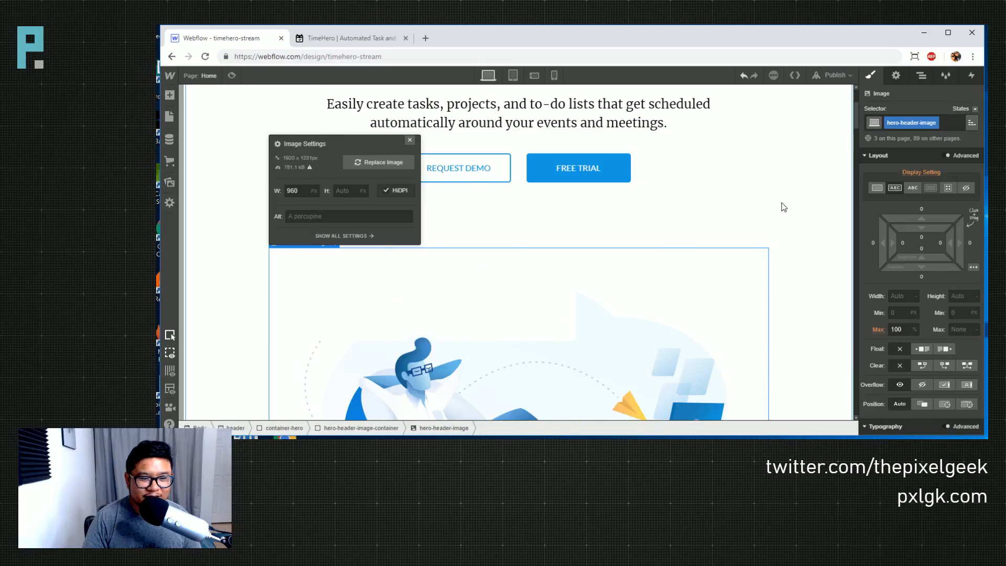
- Select the container-hero div and examine its layout settings, sizing and nested hero elements
{"action": "left_click", "coordinate": [797, 333]}
{"action": "scroll", "coordinate": [798, 334], "scroll_direction": "down", "scroll_amount": 5}
{"action": "scroll", "coordinate": [799, 333], "scroll_direction": "up", "scroll_amount": 4}
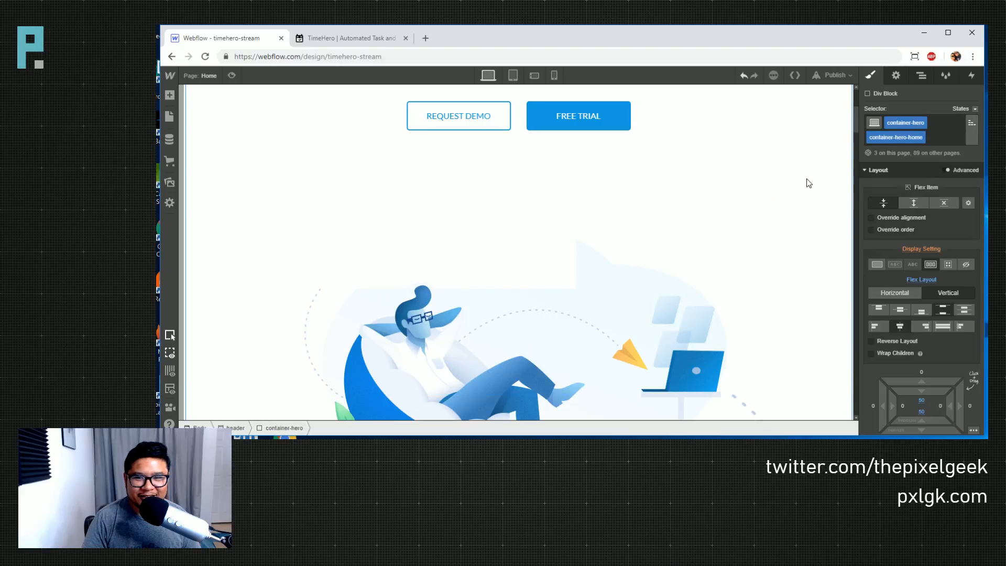
{"action": "left_click", "coordinate": [922, 76]}
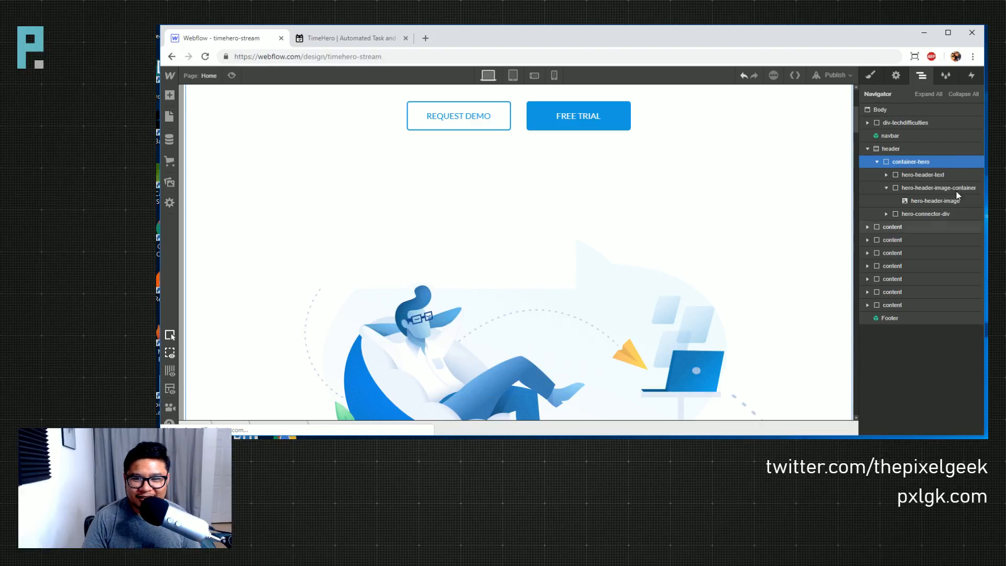
{"action": "left_click", "coordinate": [873, 77]}
{"action": "scroll", "coordinate": [912, 346], "scroll_direction": "down", "scroll_amount": 3}
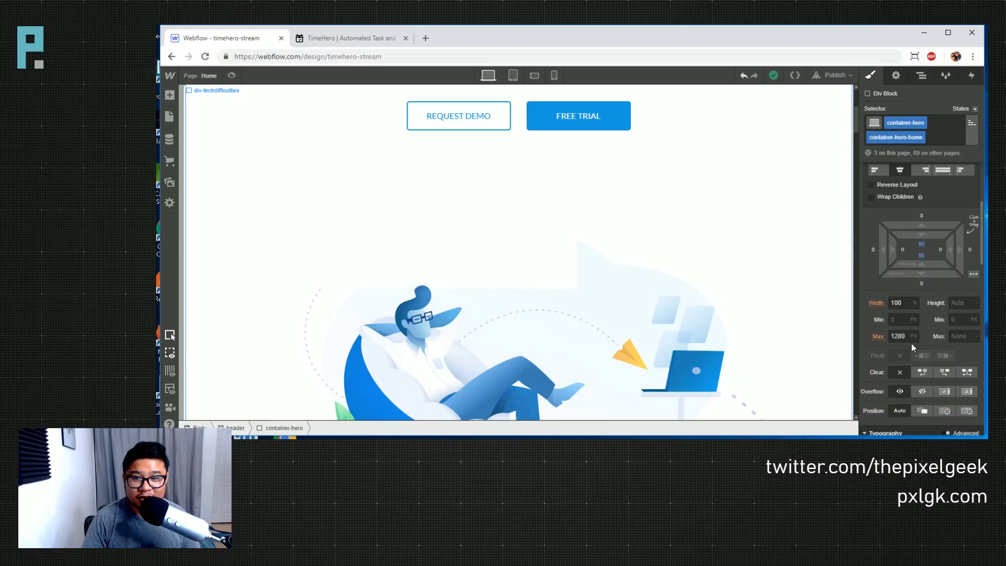
{"action": "scroll", "coordinate": [911, 344], "scroll_direction": "up", "scroll_amount": 3}
{"action": "left_click", "coordinate": [923, 77]}
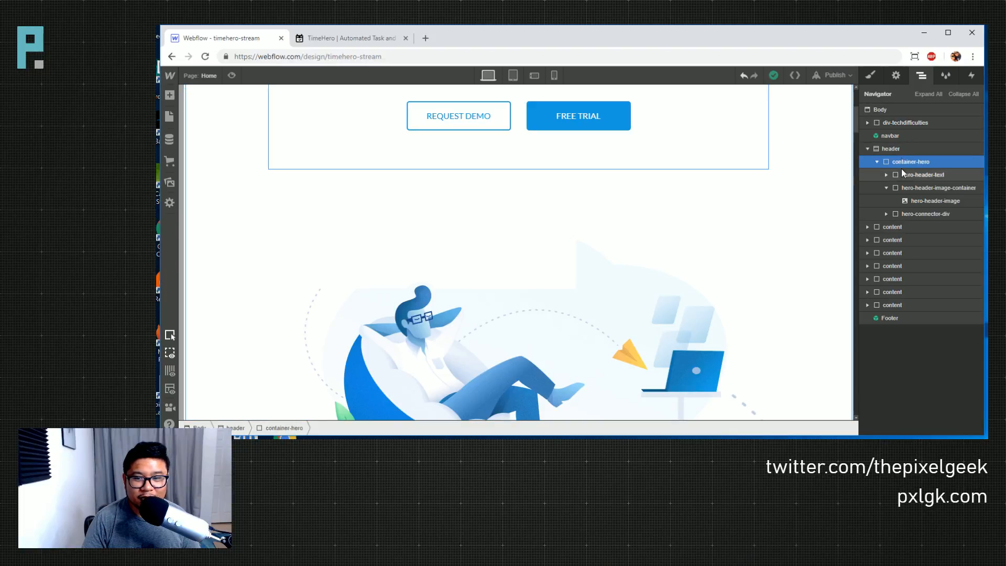
- Set the position of the container-hero div to relative
{"action": "key", "text": "s"}
{"action": "scroll", "coordinate": [928, 333], "scroll_direction": "down", "scroll_amount": 3}
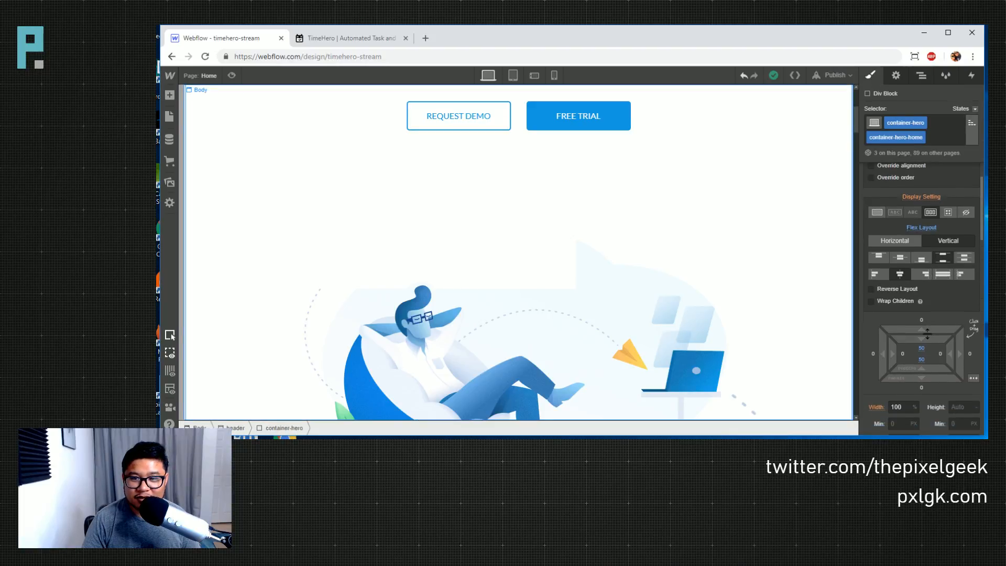
{"action": "left_click", "coordinate": [923, 359]}
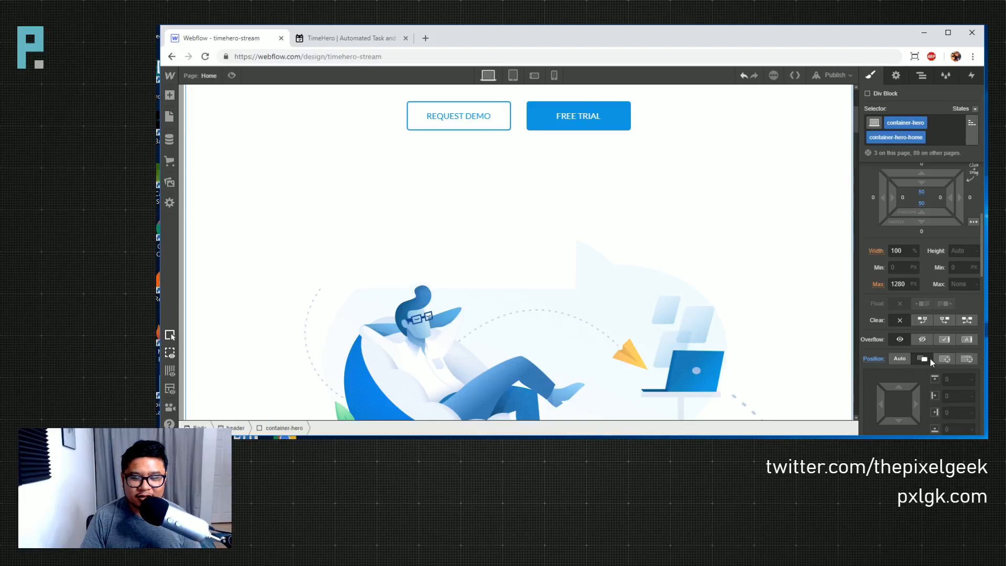
- Add a div block above the image in hero-header-image-container and give it the class "task thingy"
{"action": "key", "text": "a"}
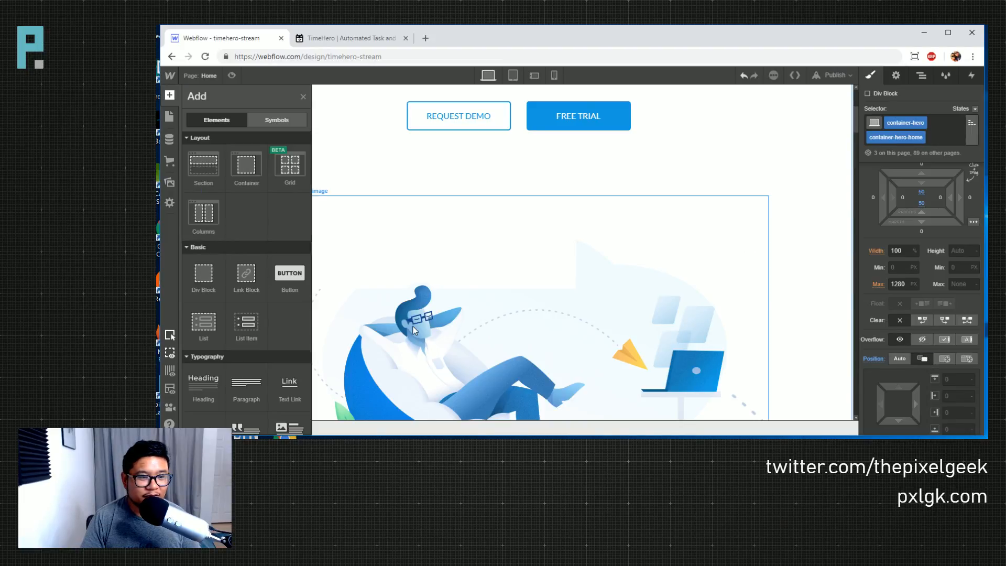
{"action": "left_click_drag", "start_coordinate": [203, 272], "coordinate": [398, 281]}
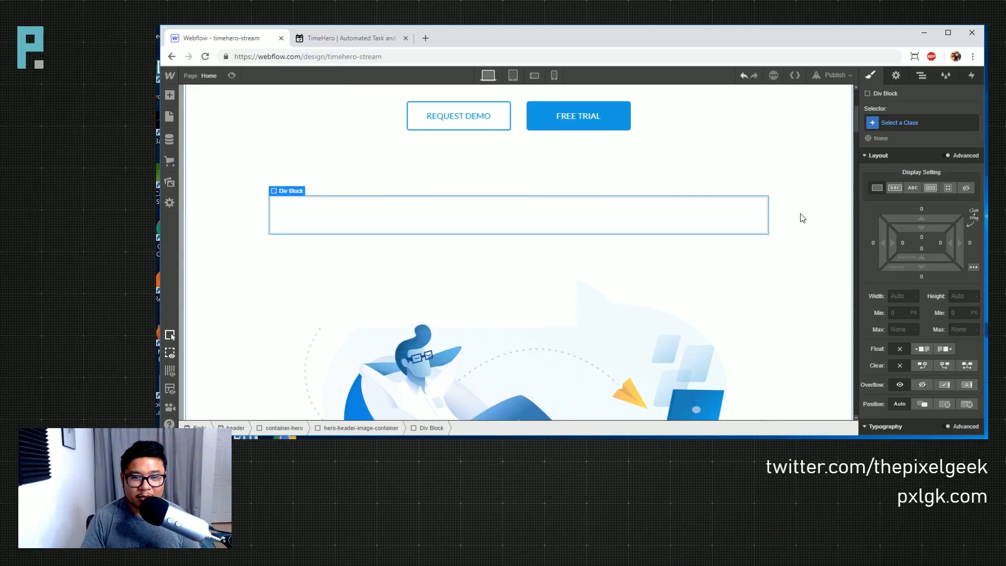
{"action": "left_click", "coordinate": [908, 123]}
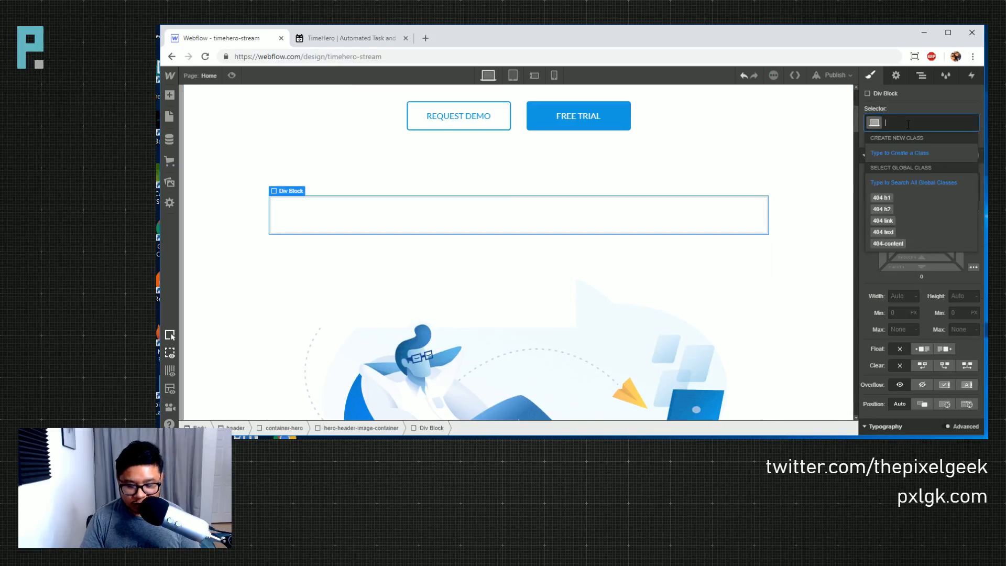
{"action": "type", "text": "task thingy"}
{"action": "key", "text": "Return"}
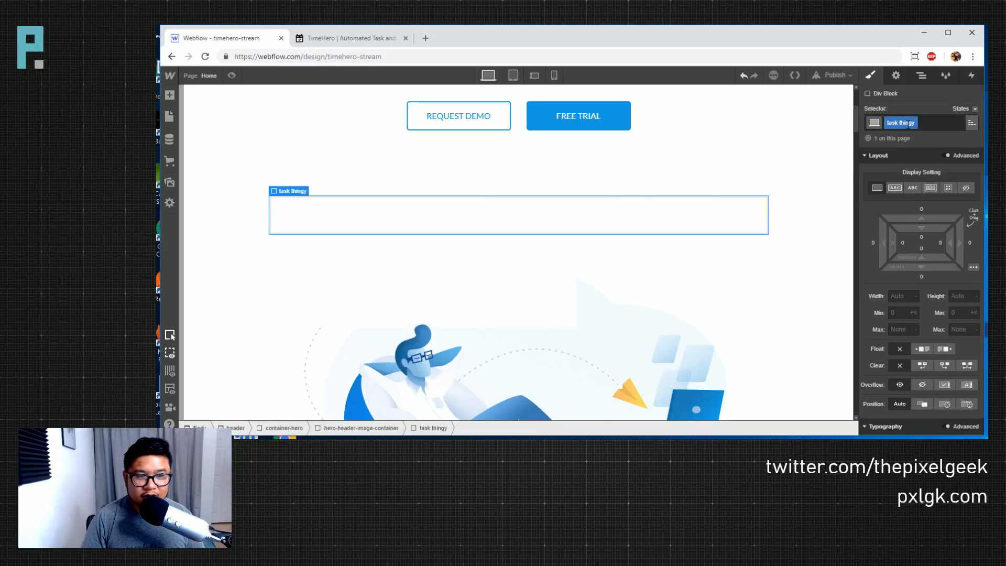
- Set the task thingy div's width to 250 px and its padding to 10 px on all sides
{"action": "left_click", "coordinate": [897, 296]}
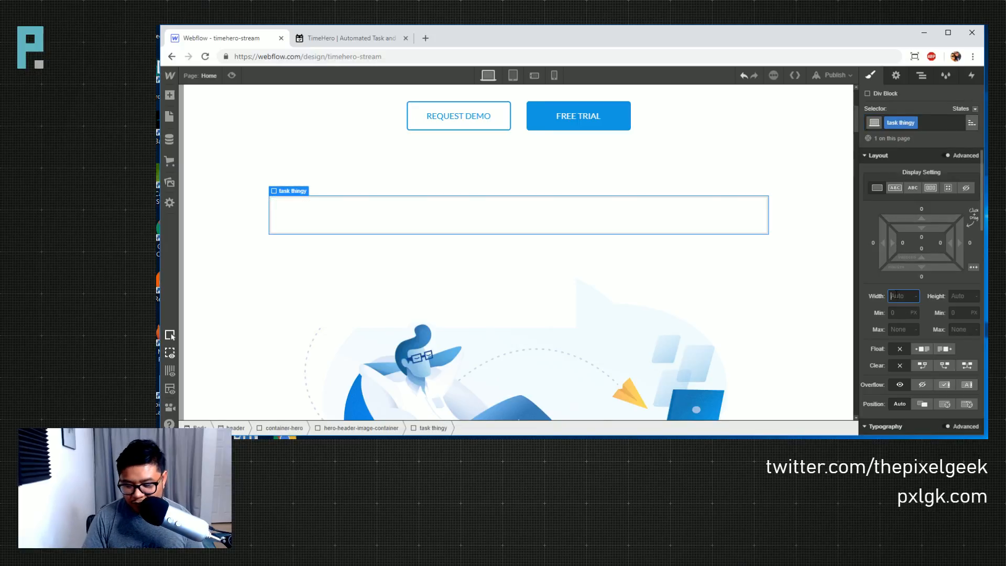
{"action": "key", "text": "Return"}
{"action": "key", "text": "Tab"}
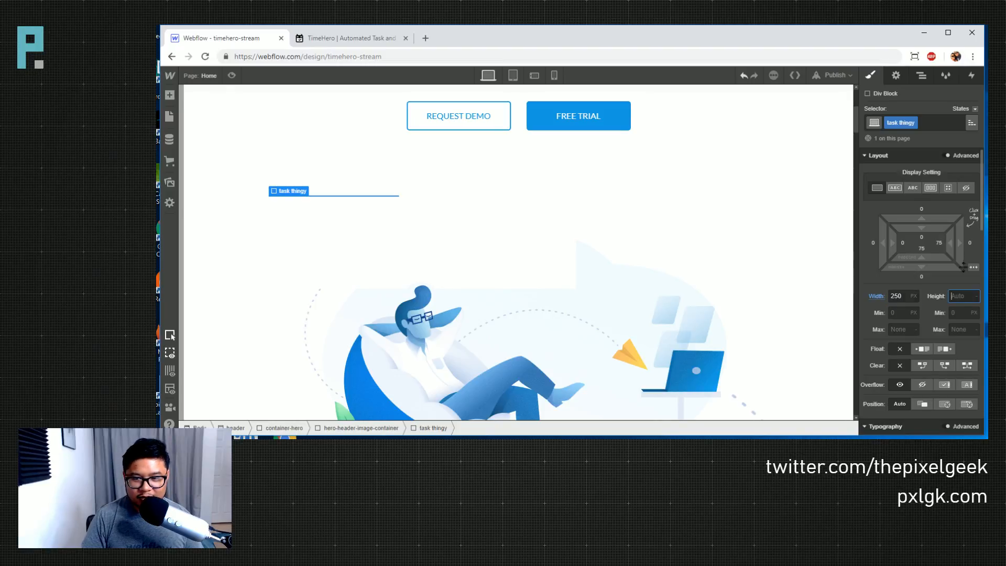
{"action": "mouse_move", "coordinate": [923, 240]}
{"action": "left_mouse_down"}
{"action": "mouse_move", "coordinate": [918, 257]}
{"action": "mouse_move", "coordinate": [916, 242]}
{"action": "left_mouse_up"}
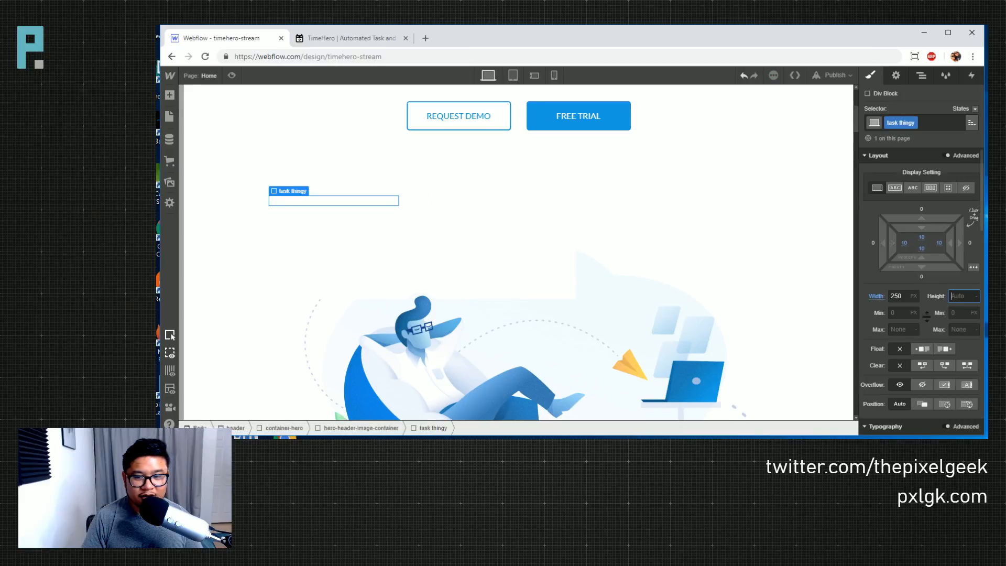
- Open the background color picker for the task thingy div and check its eyedropper tool
{"action": "scroll", "coordinate": [927, 350], "scroll_direction": "down", "scroll_amount": 4}
{"action": "scroll", "coordinate": [929, 354], "scroll_direction": "down", "scroll_amount": 5}
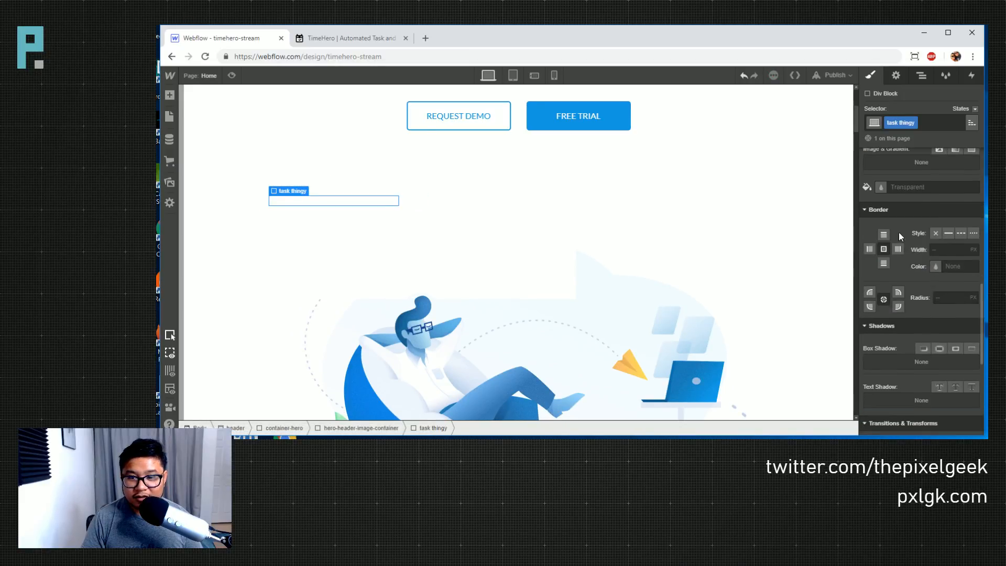
{"action": "left_click", "coordinate": [881, 187]}
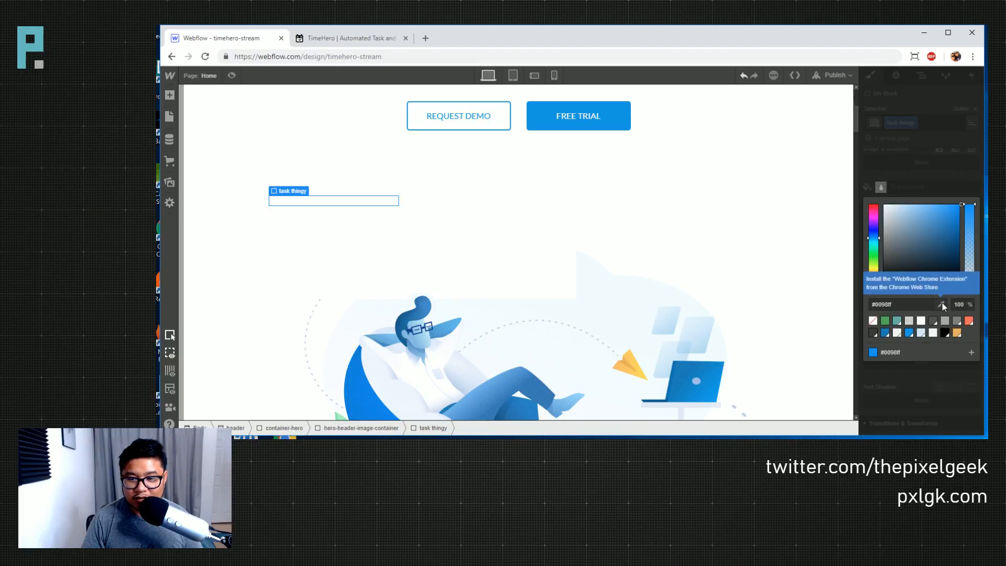
- Find the Webflow Chrome Extension through a web search and add it to Chrome from the Chrome Web Store
{"action": "left_click", "coordinate": [426, 38]}
{"action": "type", "text": "wevflkow chrome extension"}
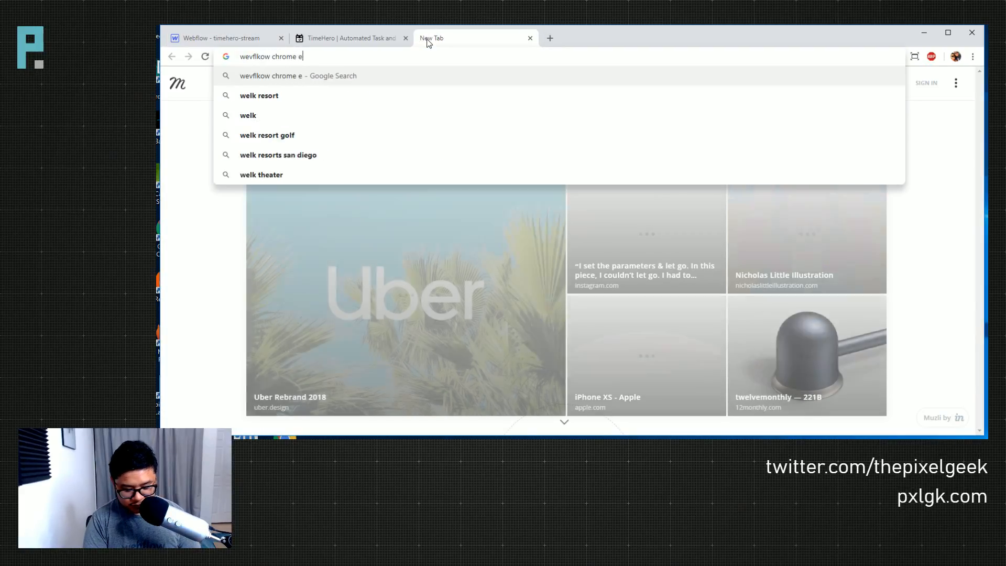
{"action": "key", "text": "Return"}
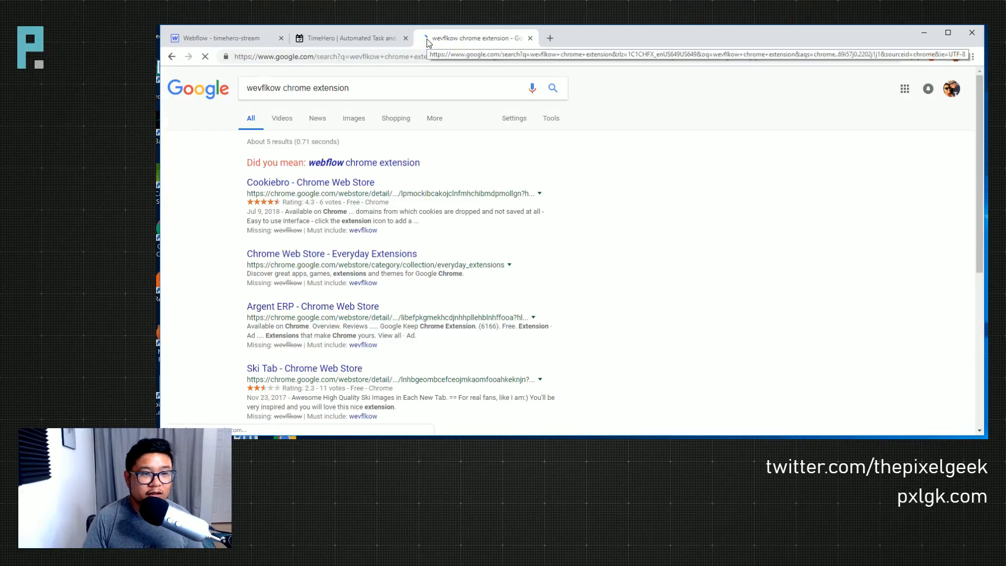
{"action": "left_click", "coordinate": [359, 163]}
{"action": "left_click", "coordinate": [358, 165]}
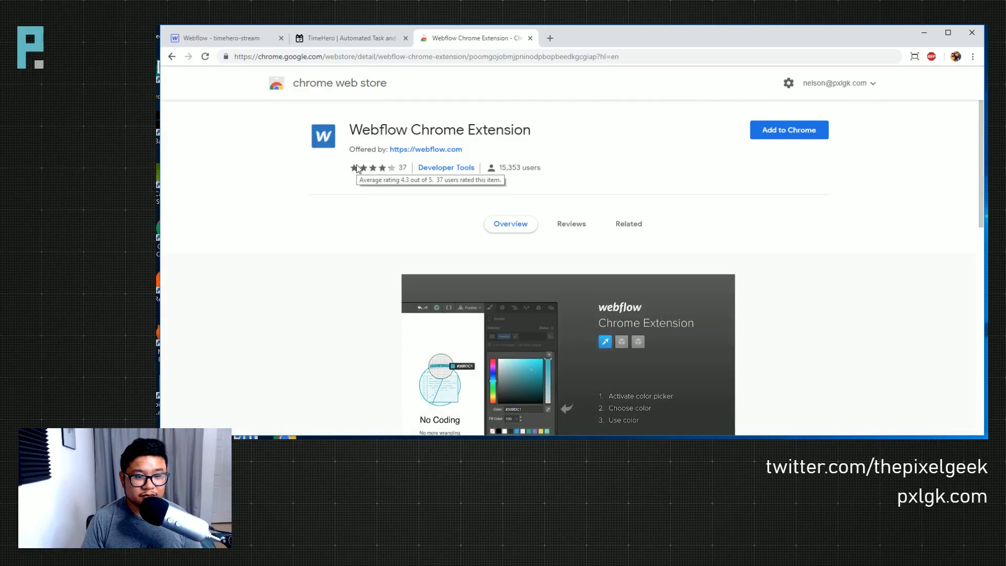
{"action": "left_click", "coordinate": [755, 134]}
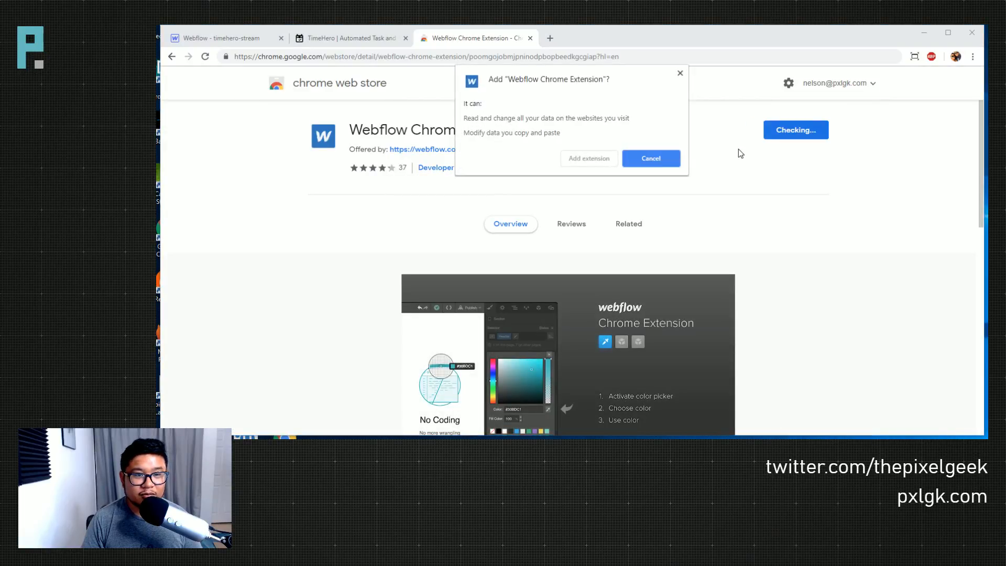
{"action": "left_click", "coordinate": [589, 158]}
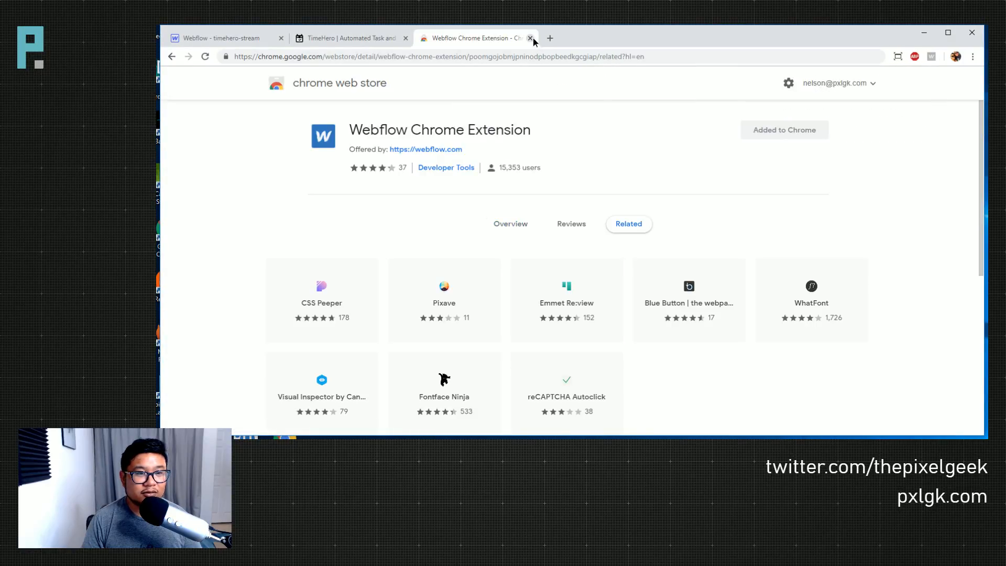
- Close the Chrome Web Store page and reload the timehero-stream project
{"action": "left_click", "coordinate": [532, 38]}
{"action": "left_click", "coordinate": [214, 40]}
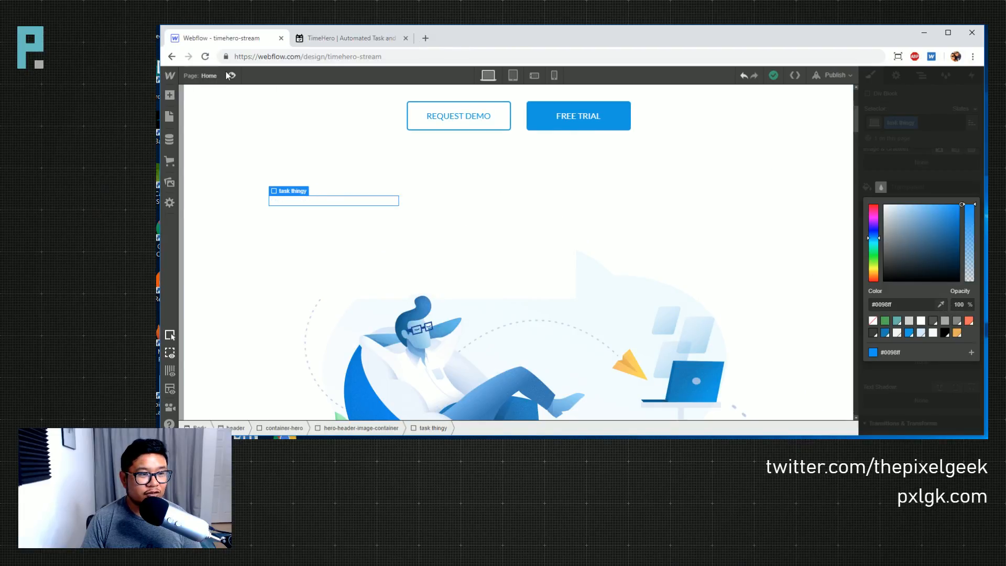
{"action": "left_click", "coordinate": [204, 57]}
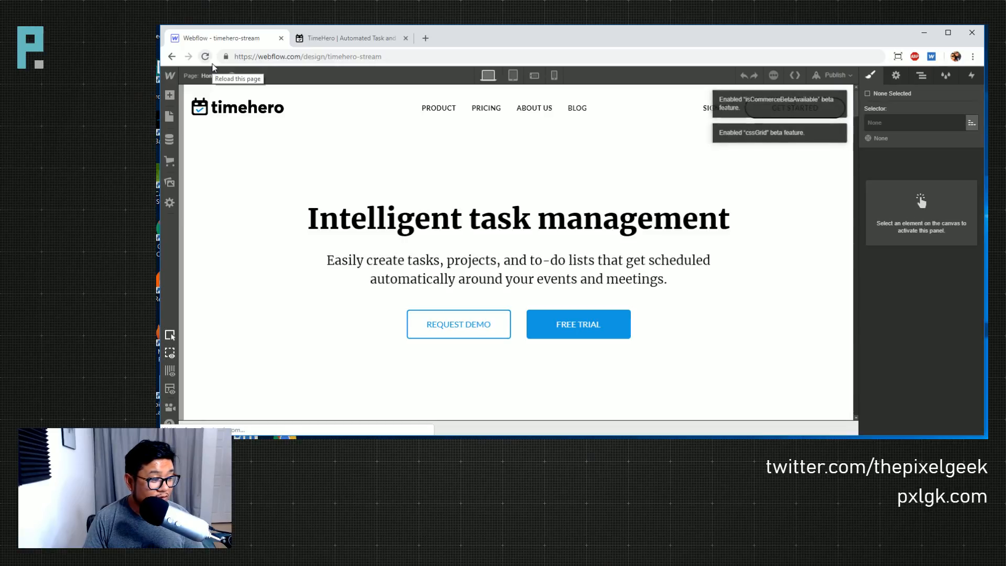
- Select the task thingy div inside hero-header-image-container and open its background color picker
{"action": "scroll", "coordinate": [414, 266], "scroll_direction": "down", "scroll_amount": 4}
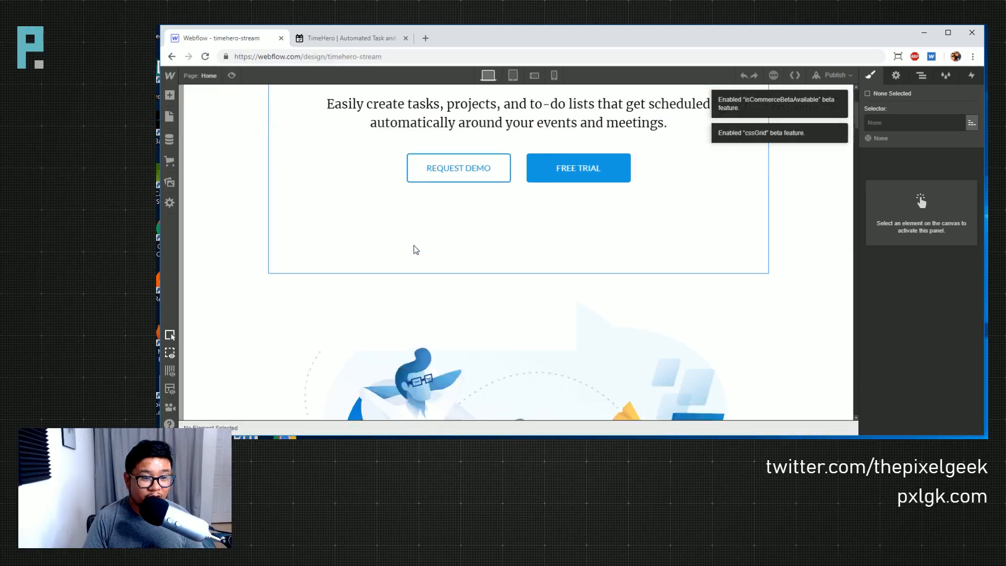
{"action": "left_click", "coordinate": [545, 239]}
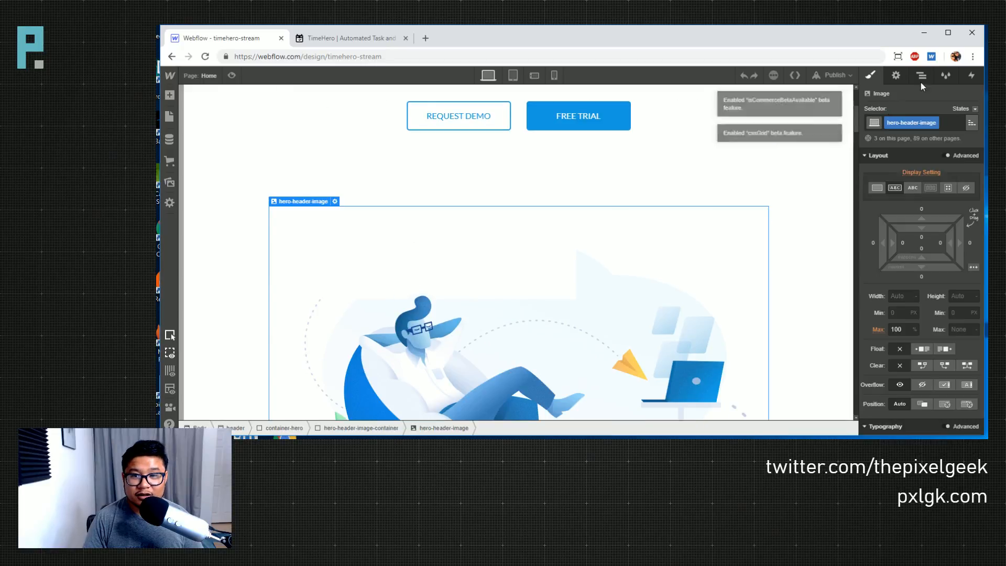
{"action": "left_click", "coordinate": [921, 76]}
{"action": "left_click", "coordinate": [936, 201]}
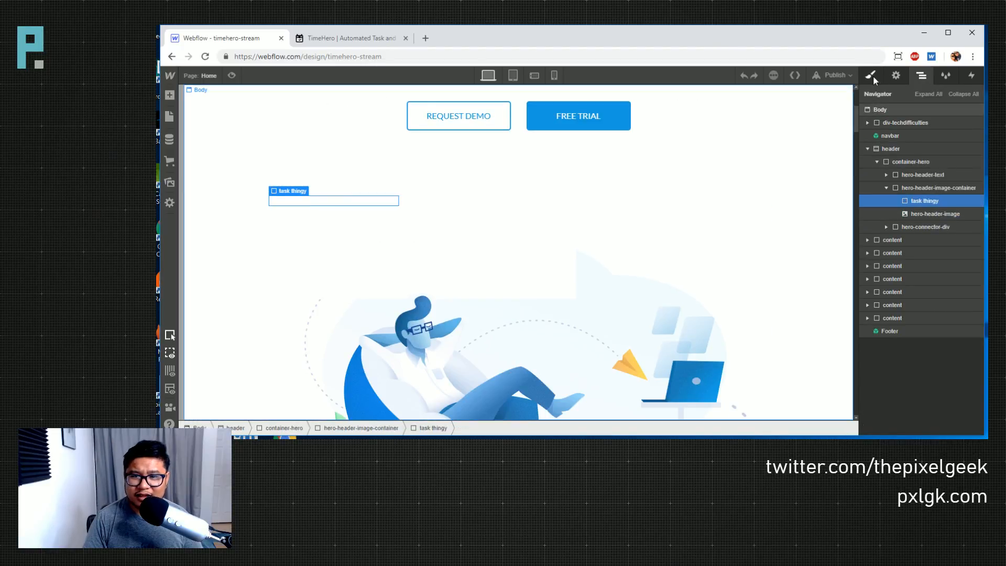
{"action": "left_click", "coordinate": [872, 75]}
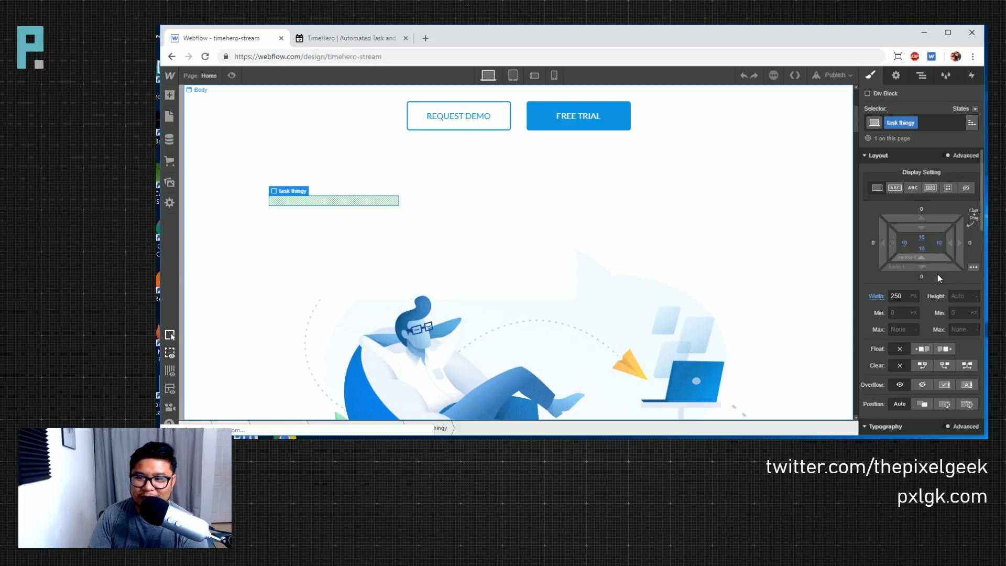
{"action": "scroll", "coordinate": [938, 275], "scroll_direction": "down", "scroll_amount": 5}
{"action": "scroll", "coordinate": [938, 276], "scroll_direction": "up", "scroll_amount": 5}
{"action": "scroll", "coordinate": [938, 276], "scroll_direction": "down", "scroll_amount": 8}
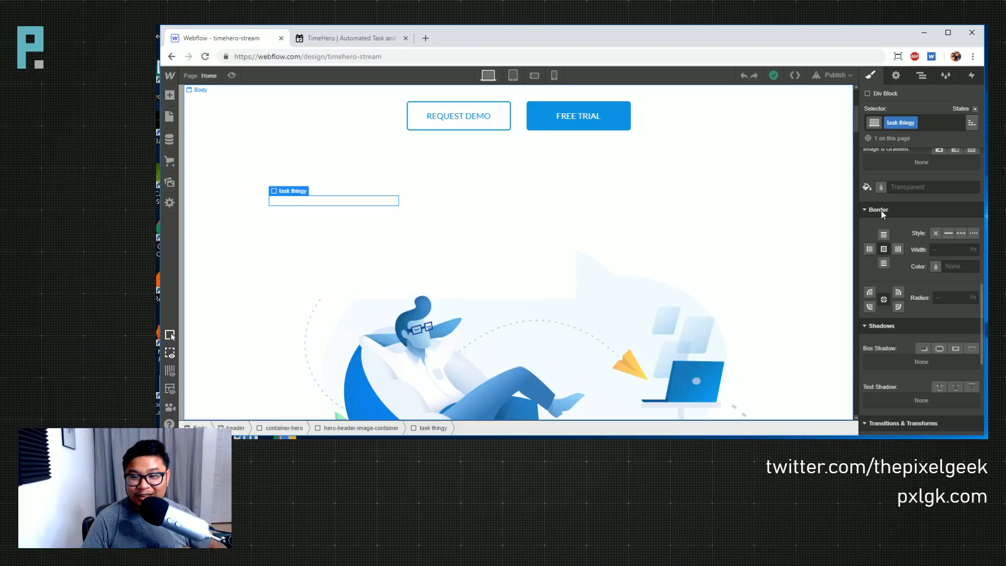
{"action": "left_click", "coordinate": [879, 187]}
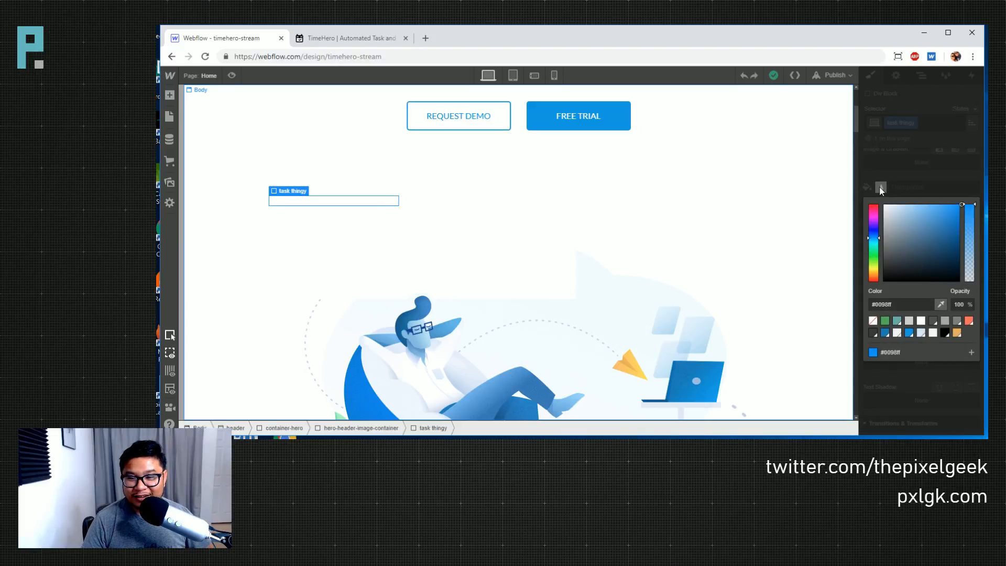
- Try the eyedropper-sampled color #8fb3cf and the Dodger Blue swatch as the task thingy background
{"action": "left_click", "coordinate": [942, 304]}
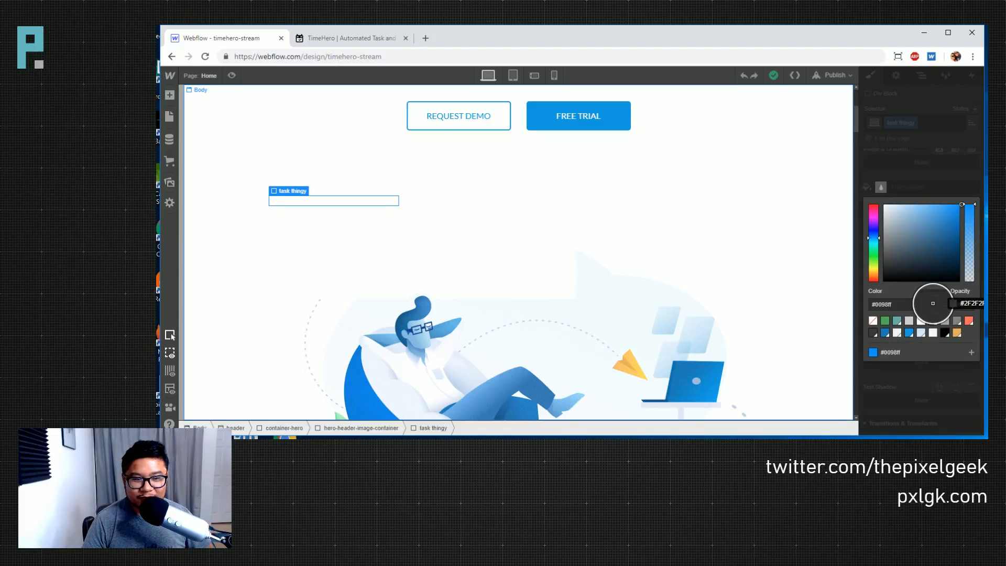
{"action": "right_click", "coordinate": [902, 237]}
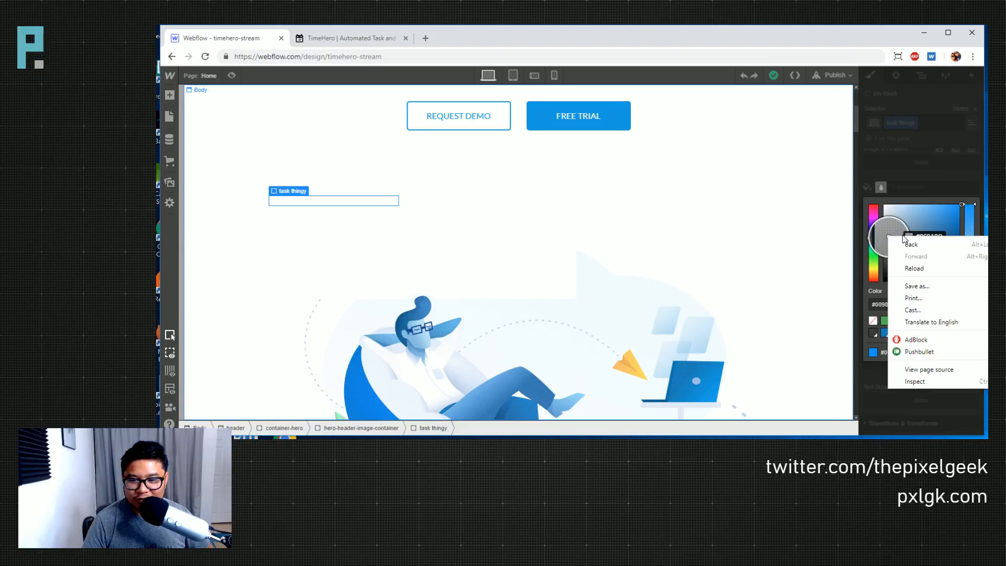
{"action": "left_click", "coordinate": [889, 236]}
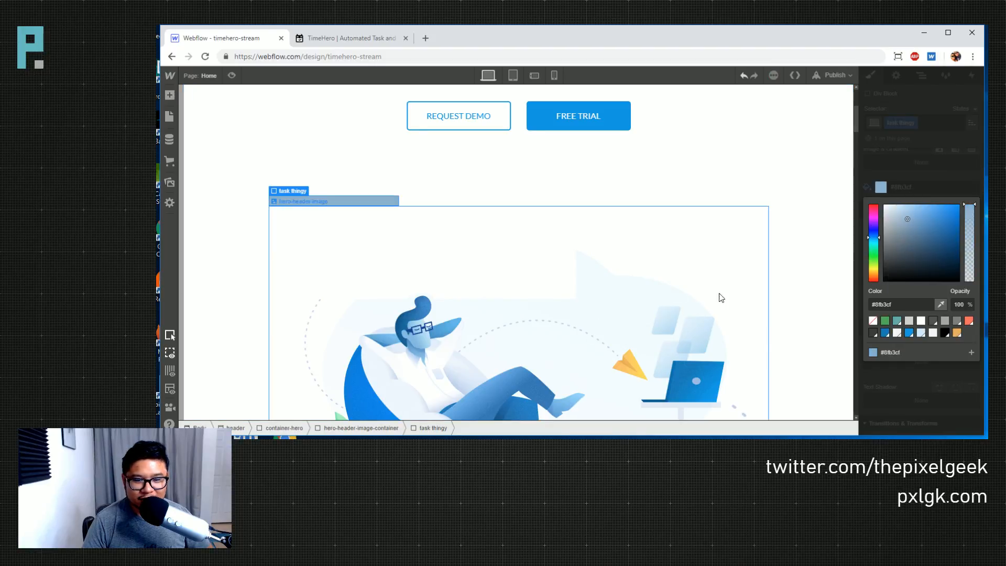
{"action": "left_click", "coordinate": [912, 332]}
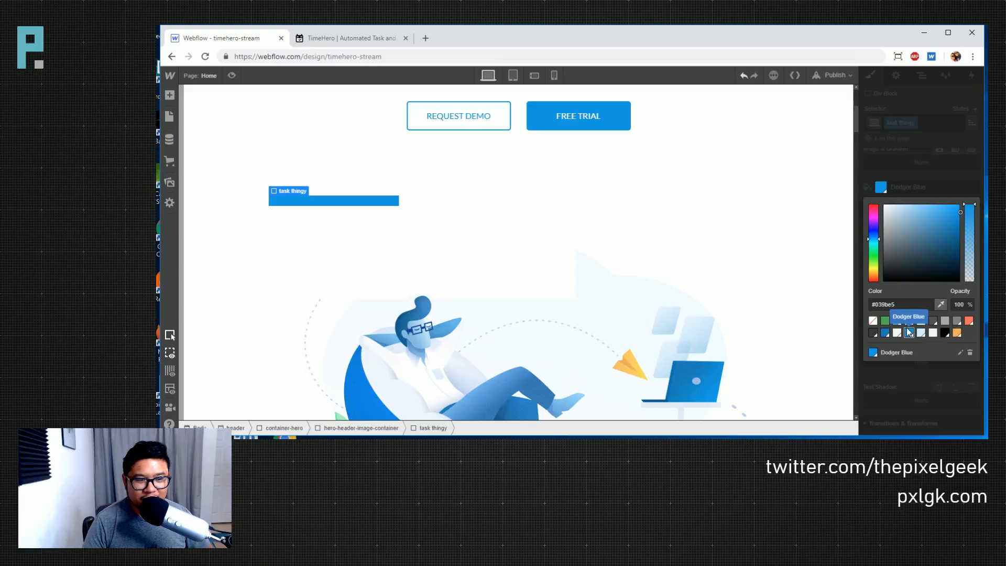
- Check the task card color on the live TimeHero homepage and set the task thingy background to Alice Blue
{"action": "left_click", "coordinate": [335, 41]}
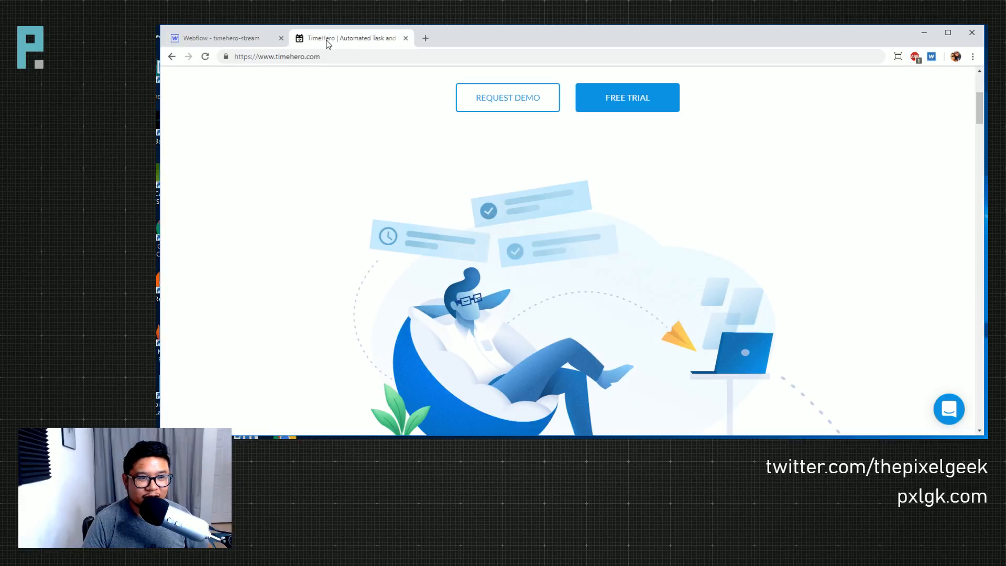
{"action": "left_click", "coordinate": [274, 40]}
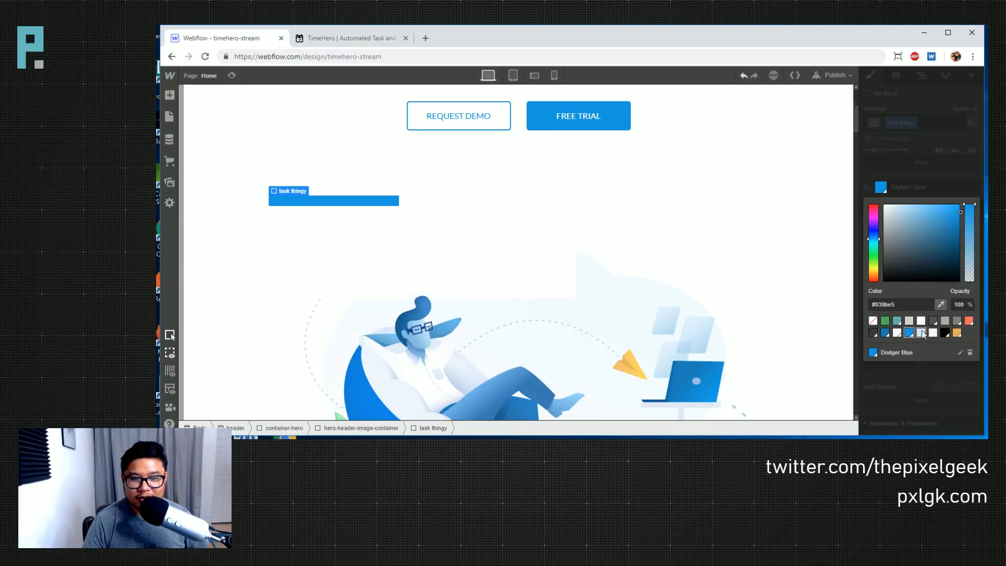
{"action": "left_click", "coordinate": [921, 332]}
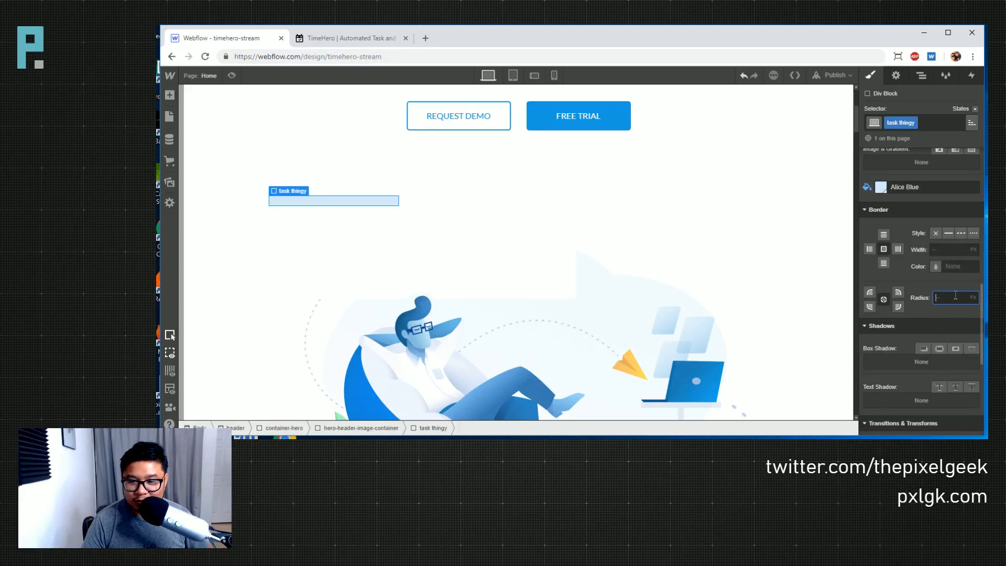
- Give the task thingy div a 3 px corner radius and set its display to flex
{"action": "type", "text": "3"}
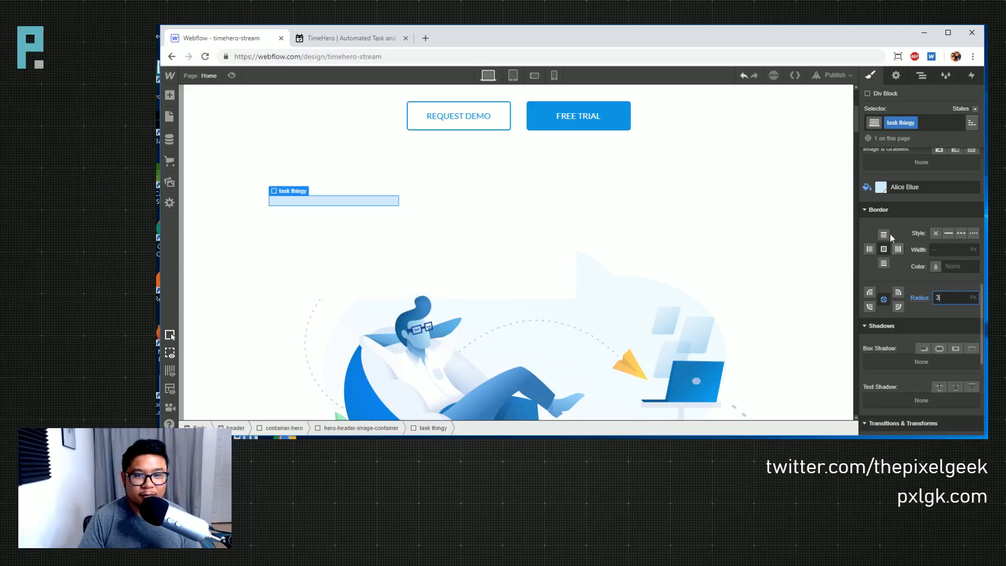
{"action": "scroll", "coordinate": [918, 268], "scroll_direction": "up", "scroll_amount": 5}
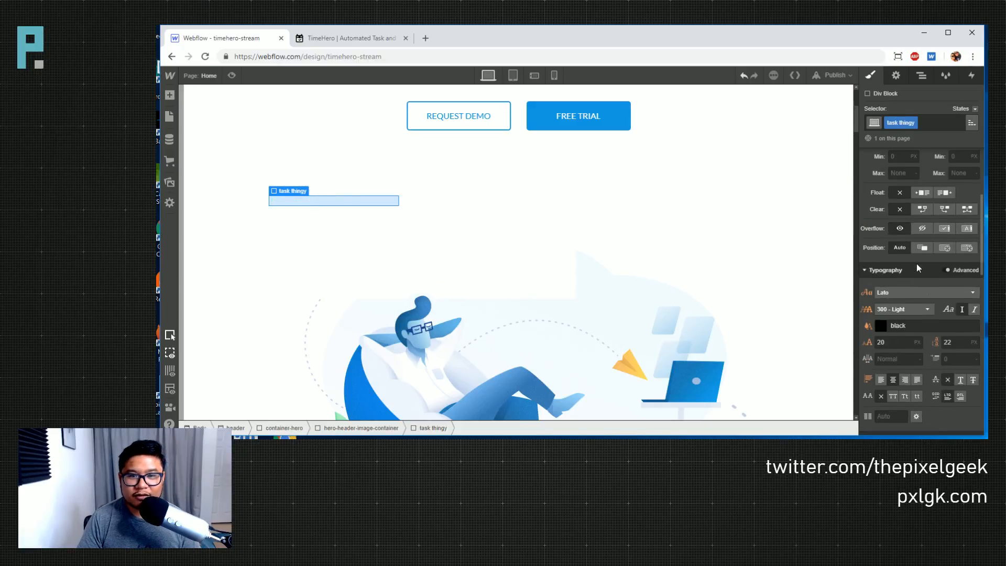
{"action": "scroll", "coordinate": [917, 269], "scroll_direction": "up", "scroll_amount": 3}
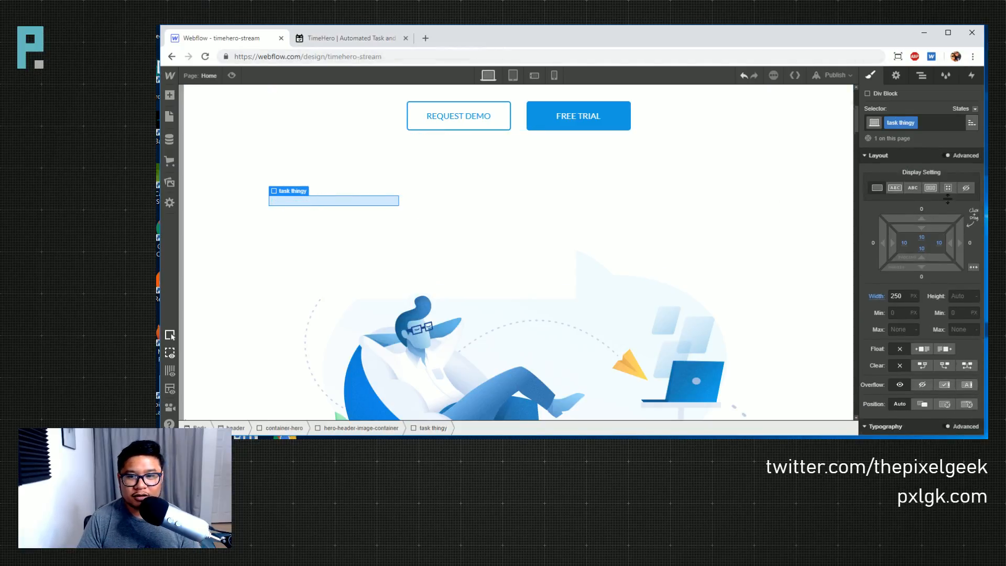
{"action": "left_click", "coordinate": [930, 188]}
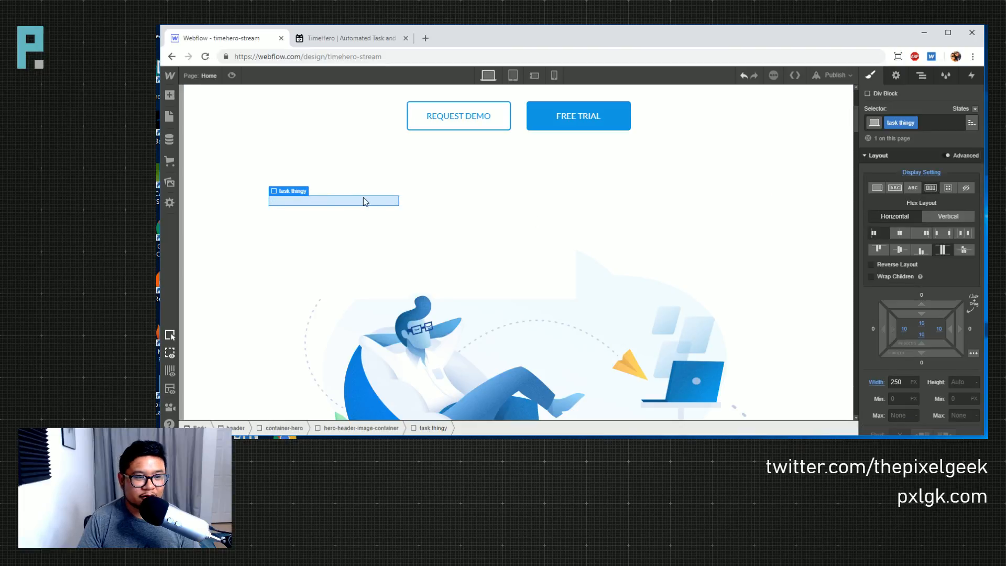
- Add a div block inside the task thingy div and give it the class circle
{"action": "key", "text": "a"}
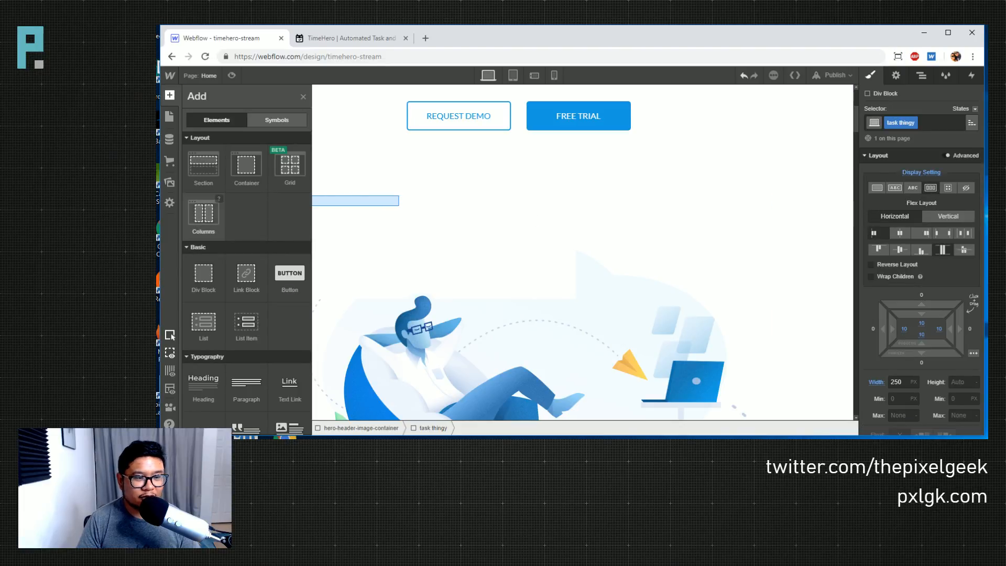
{"action": "left_click_drag", "start_coordinate": [204, 272], "coordinate": [325, 214]}
{"action": "left_click", "coordinate": [916, 128]}
{"action": "type", "text": "circle"}
{"action": "key", "text": "Return"}
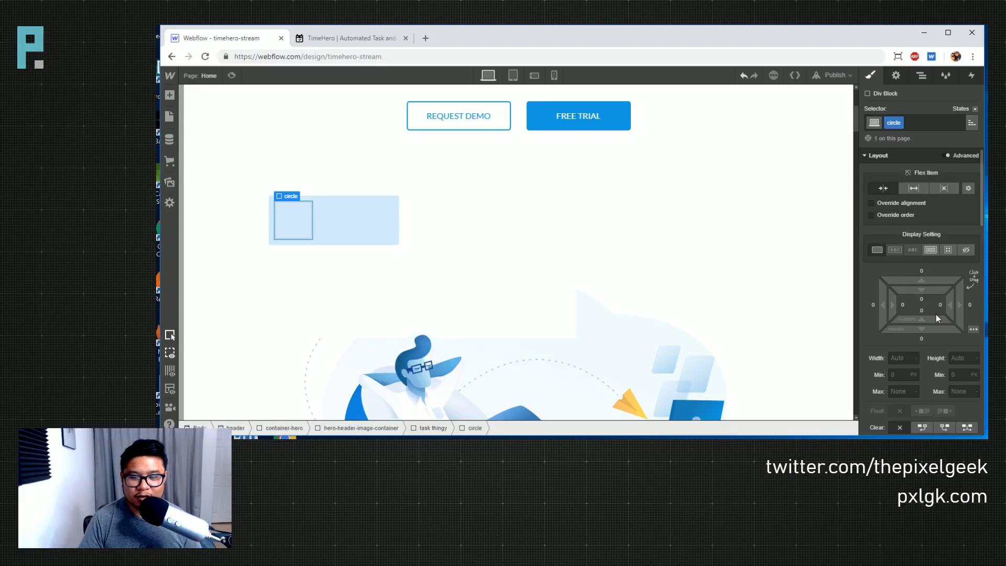
- Set the circle div's background to #488fc7 sampled from the hero character's hair and its corner radius to 50%
{"action": "scroll", "coordinate": [936, 313], "scroll_direction": "down", "scroll_amount": 5}
{"action": "scroll", "coordinate": [932, 310], "scroll_direction": "down", "scroll_amount": 2}
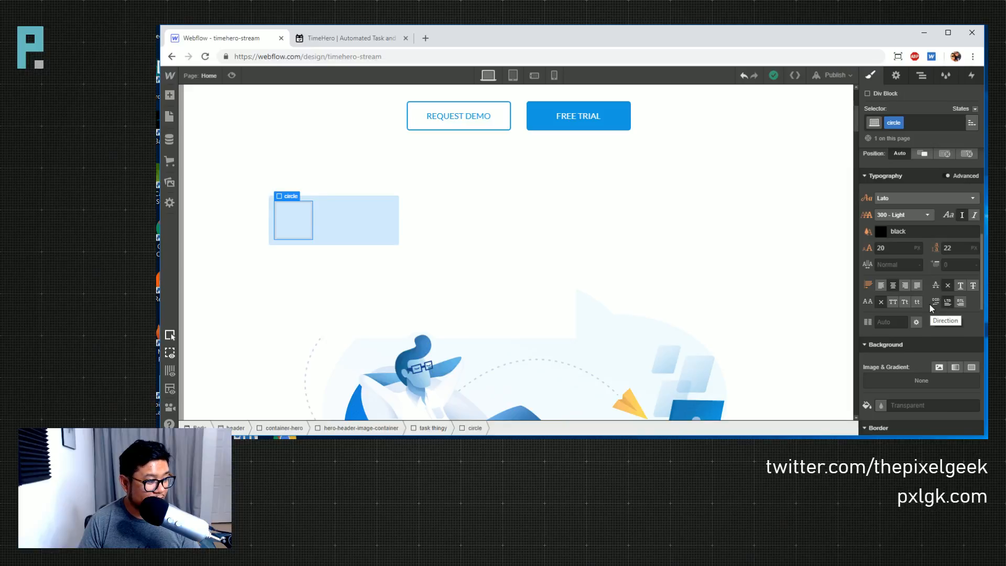
{"action": "scroll", "coordinate": [929, 304], "scroll_direction": "down", "scroll_amount": 3}
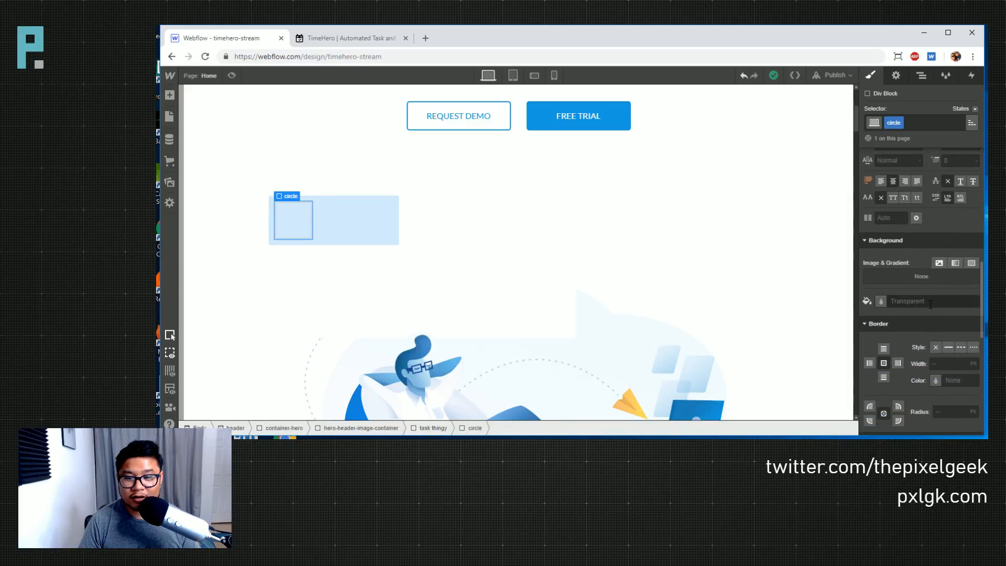
{"action": "left_click", "coordinate": [880, 302]}
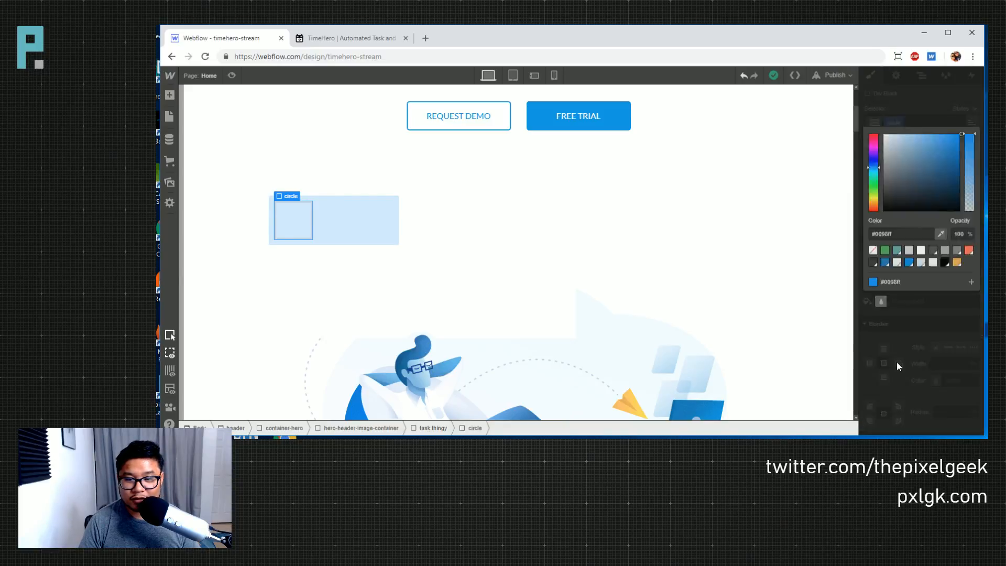
{"action": "left_click", "coordinate": [940, 235]}
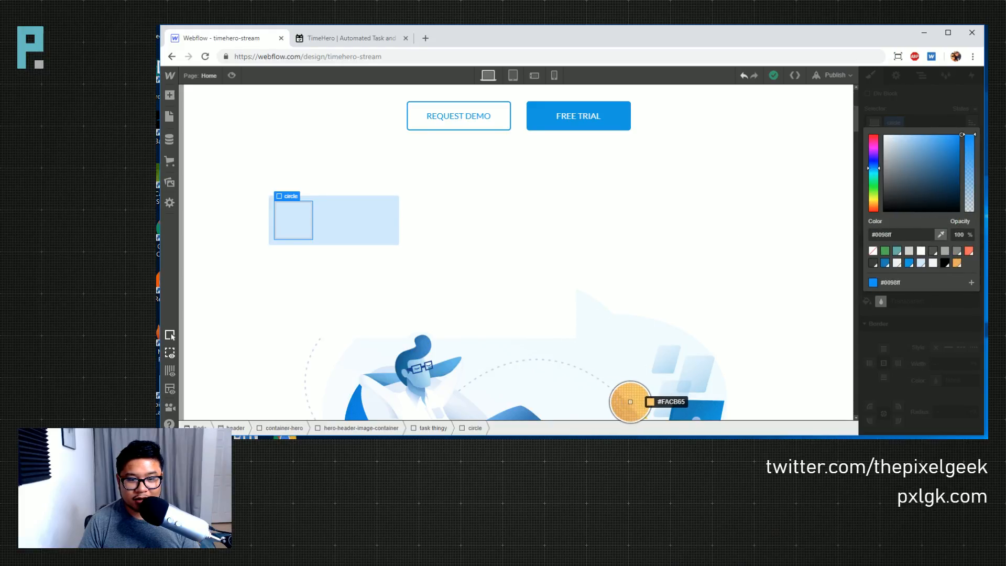
{"action": "left_click", "coordinate": [427, 344]}
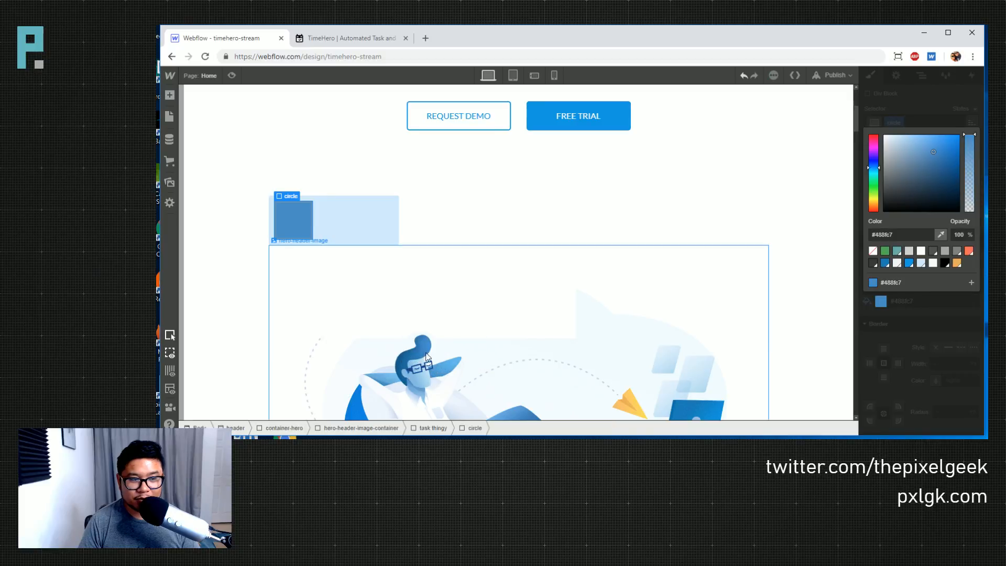
{"action": "left_click", "coordinate": [943, 309]}
{"action": "left_click", "coordinate": [950, 411]}
{"action": "type", "text": "50%"}
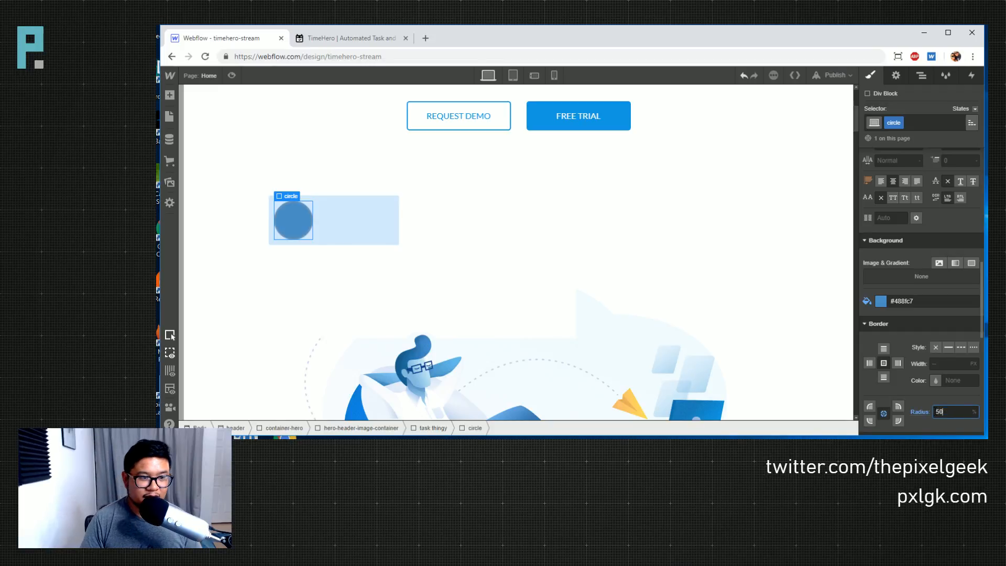
- Set the circle div's width and height to 35 px each
{"action": "scroll", "coordinate": [912, 257], "scroll_direction": "up", "scroll_amount": 7}
{"action": "left_click", "coordinate": [900, 254]}
{"action": "type", "text": "25"}
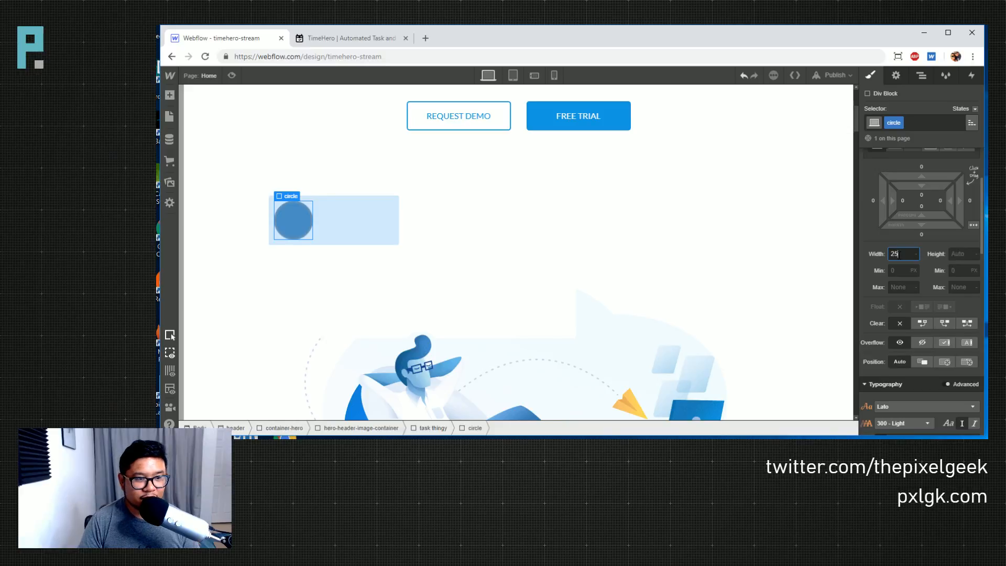
{"action": "key", "text": "Tab"}
{"action": "type", "text": "25"}
{"action": "left_click", "coordinate": [900, 255]}
{"action": "type", "text": "35"}
{"action": "key", "text": "Tab"}
{"action": "type", "text": "35"}
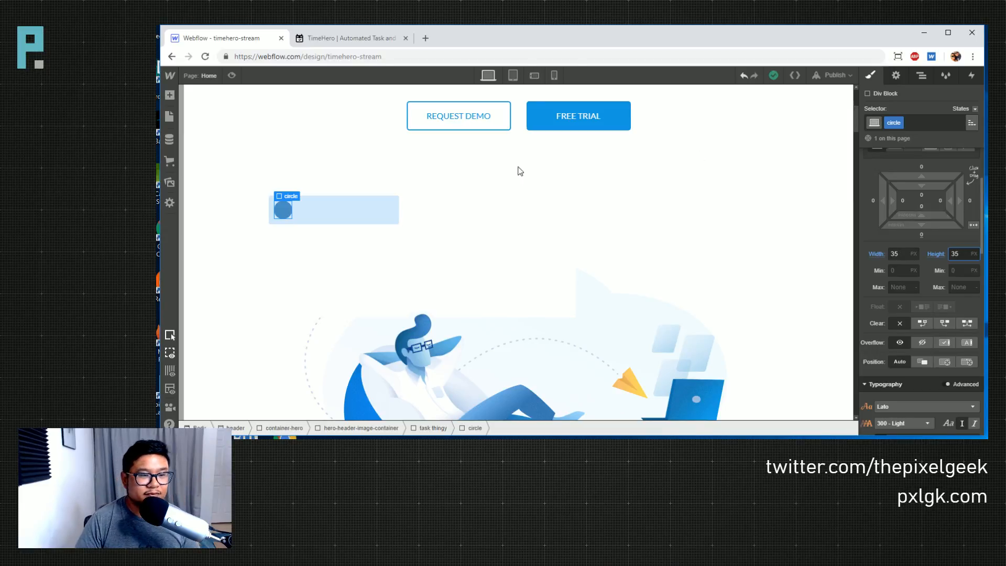
- Add a div block classed task lines beside the circle in task thingy, letting it grow to fill the space, with 10 px left padding
{"action": "left_click", "coordinate": [302, 262]}
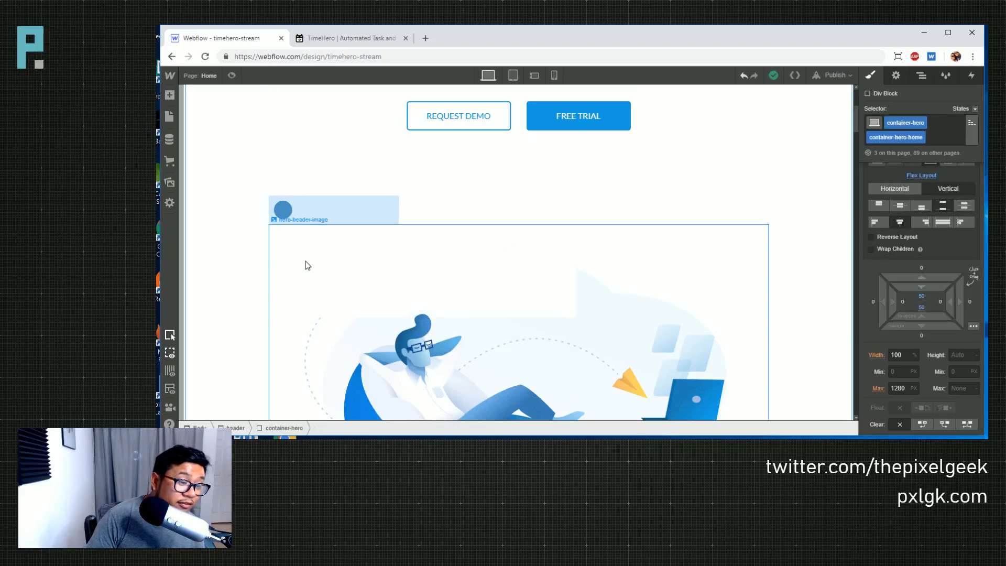
{"action": "left_click", "coordinate": [310, 215]}
{"action": "key", "text": "a"}
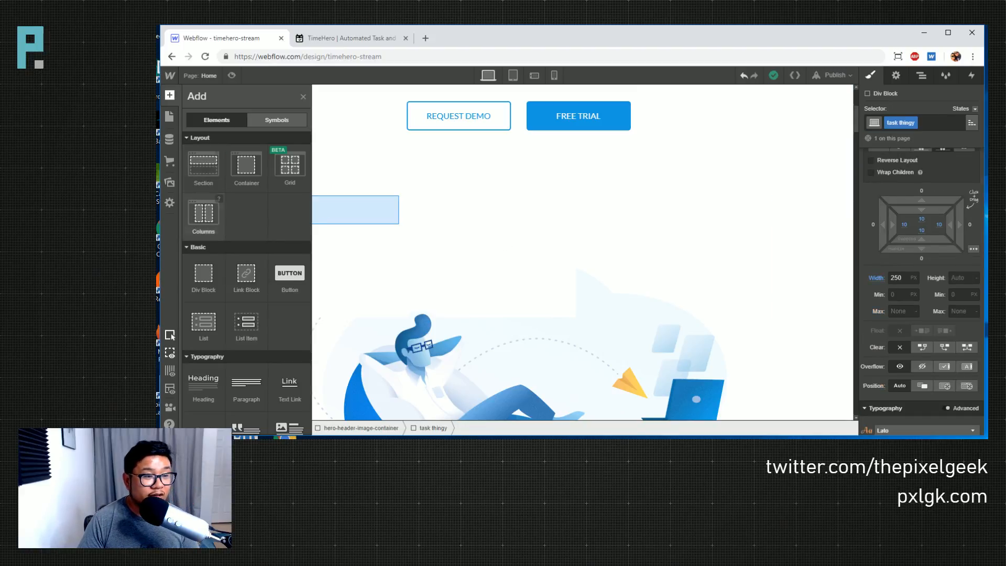
{"action": "left_click_drag", "start_coordinate": [203, 273], "coordinate": [320, 227]}
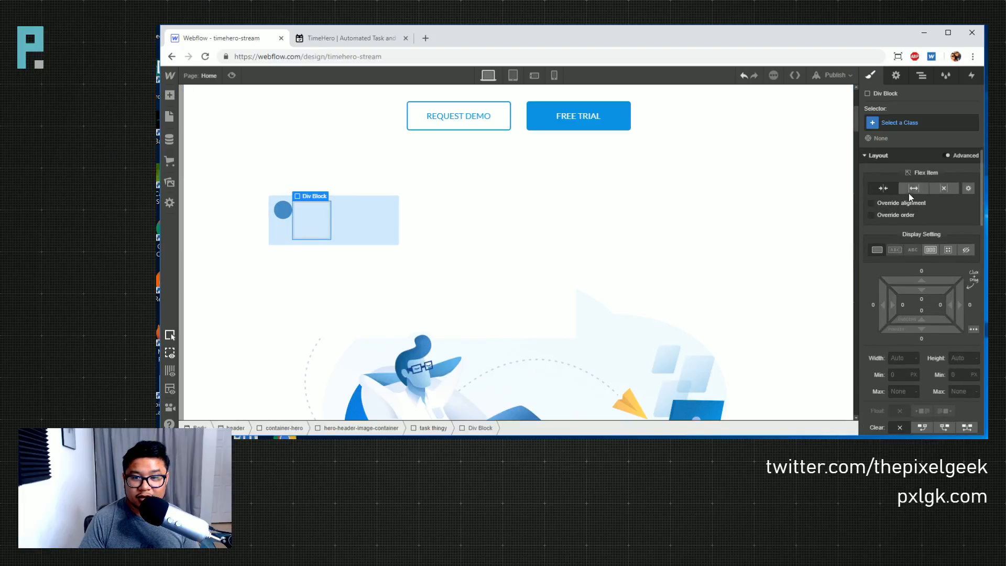
{"action": "left_click", "coordinate": [900, 122]}
{"action": "type", "text": "task lines"}
{"action": "key", "text": "Return"}
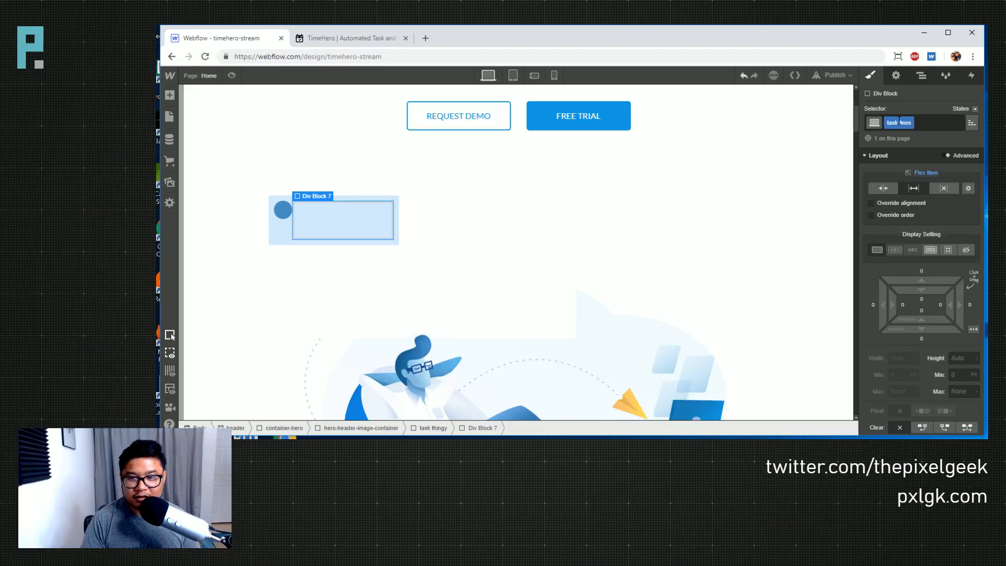
{"action": "mouse_move", "coordinate": [893, 305]}
{"action": "left_mouse_down"}
{"action": "mouse_move", "coordinate": [927, 305]}
{"action": "mouse_move", "coordinate": [910, 305]}
{"action": "left_mouse_up"}
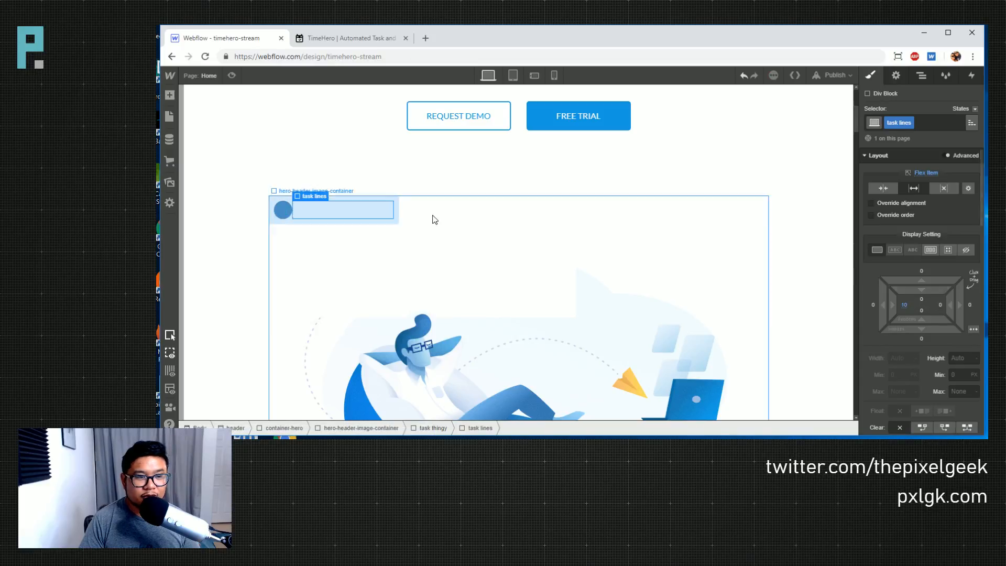
- Add a div block with the class task line inside task lines and set its height to 10 px
{"action": "key", "text": "a"}
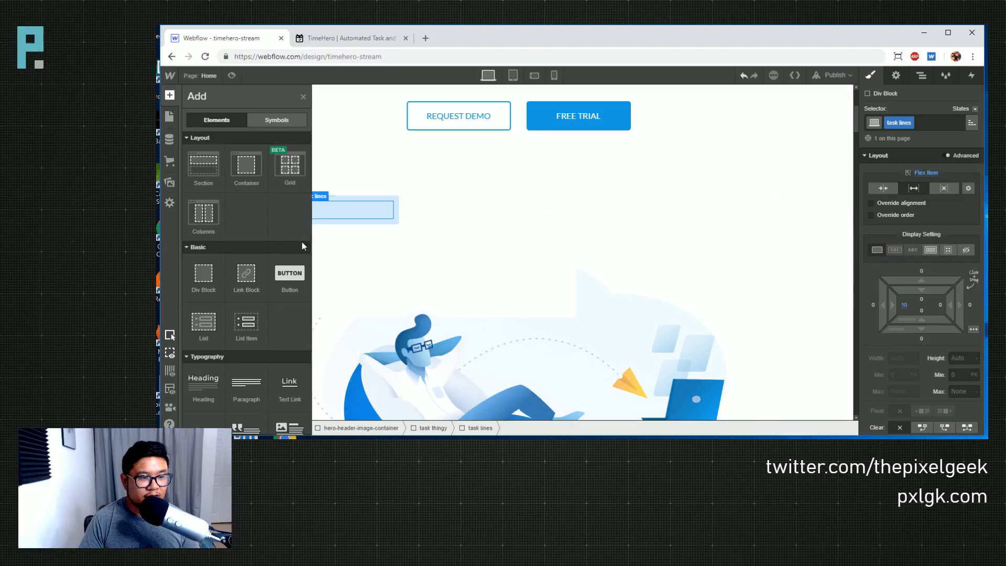
{"action": "left_click", "coordinate": [203, 273]}
{"action": "left_click", "coordinate": [918, 126]}
{"action": "type", "text": "task line"}
{"action": "key", "text": "Return"}
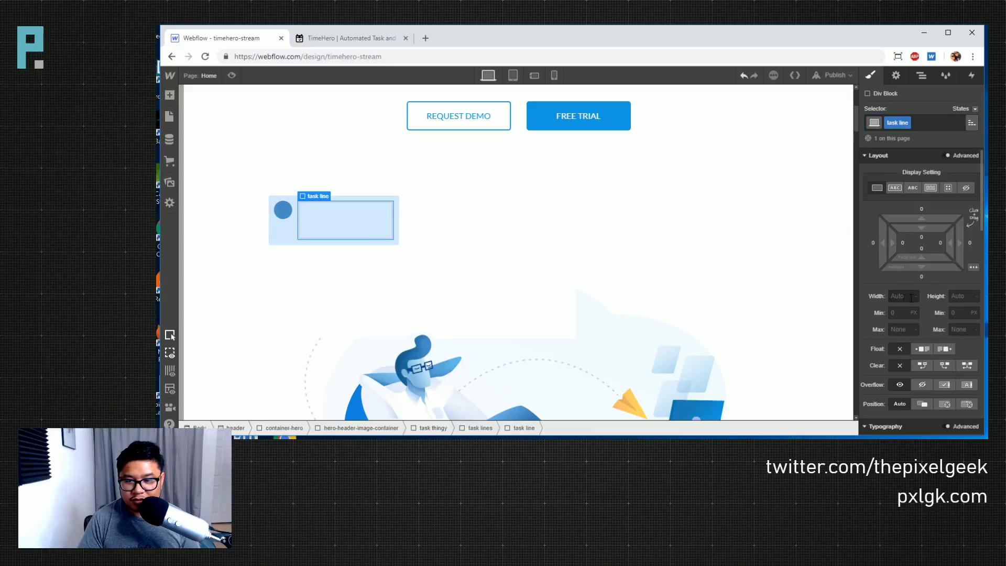
{"action": "left_click", "coordinate": [966, 296]}
{"action": "type", "text": "10"}
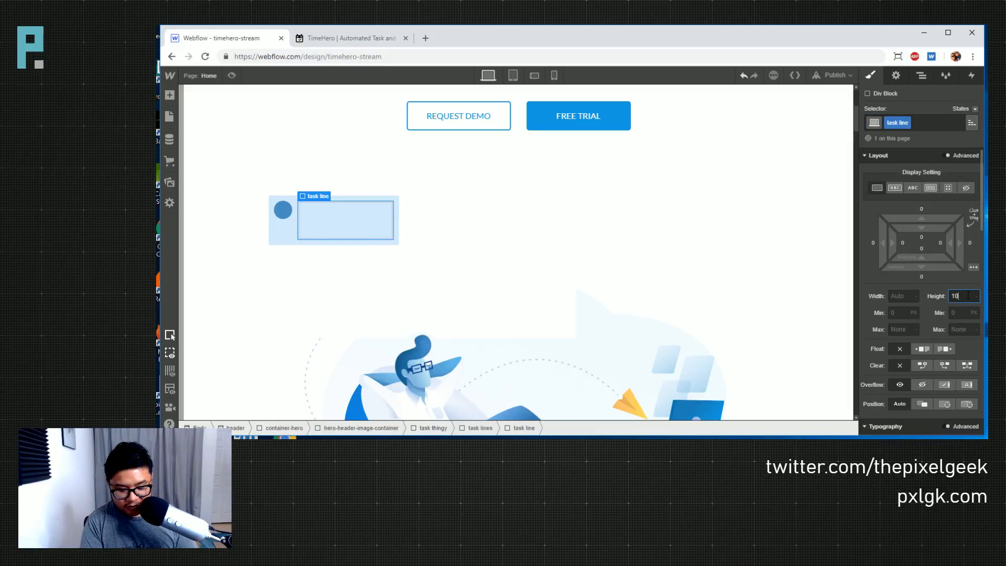
{"action": "key", "text": "Return"}
- Give the task line a 10 px corner radius and a semi-transparent blue background of rgba(18, 126, 187, 0.33)
{"action": "scroll", "coordinate": [963, 352], "scroll_direction": "down", "scroll_amount": 4}
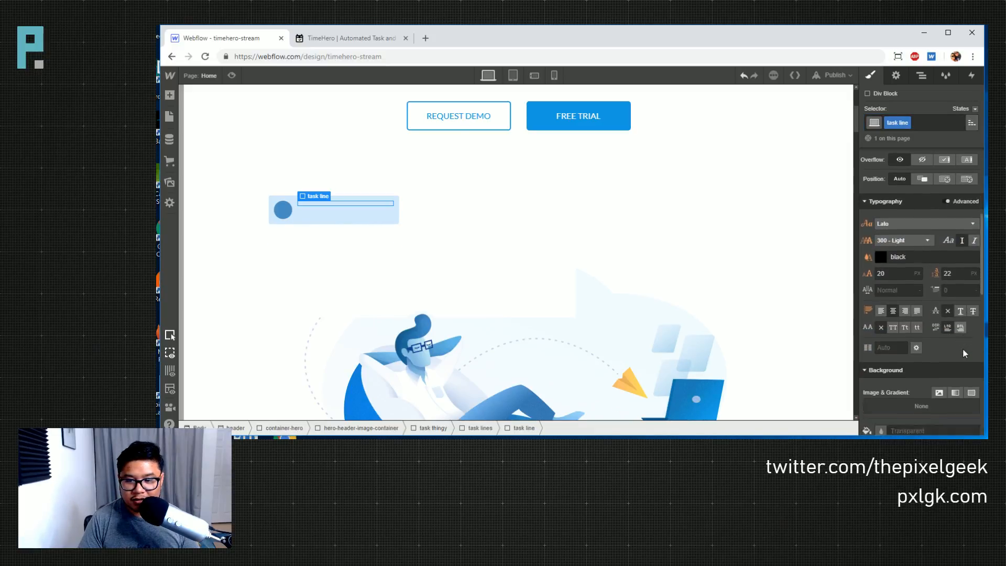
{"action": "scroll", "coordinate": [963, 348], "scroll_direction": "down", "scroll_amount": 4}
{"action": "left_click", "coordinate": [963, 350]}
{"action": "type", "text": "10"}
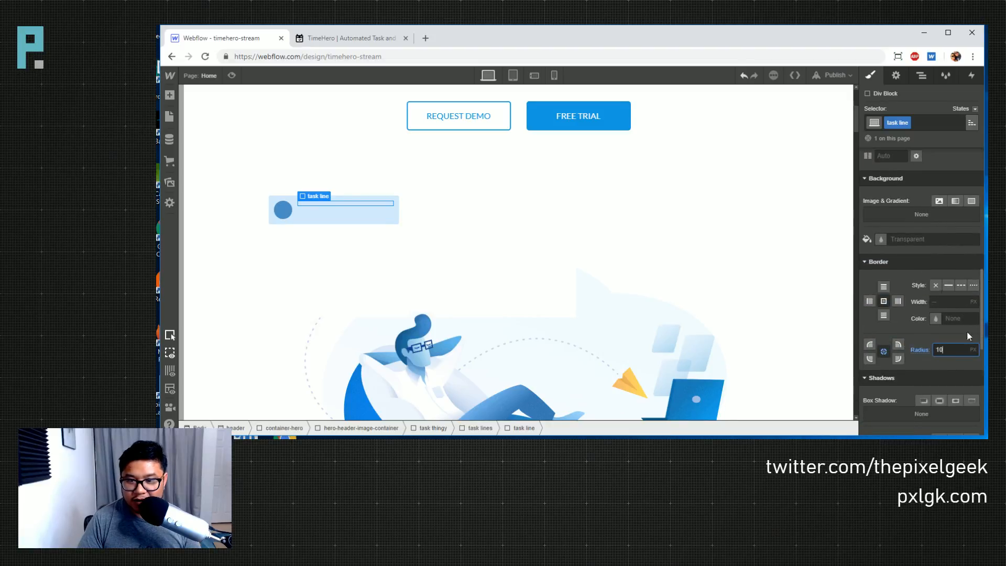
{"action": "left_click", "coordinate": [882, 240]}
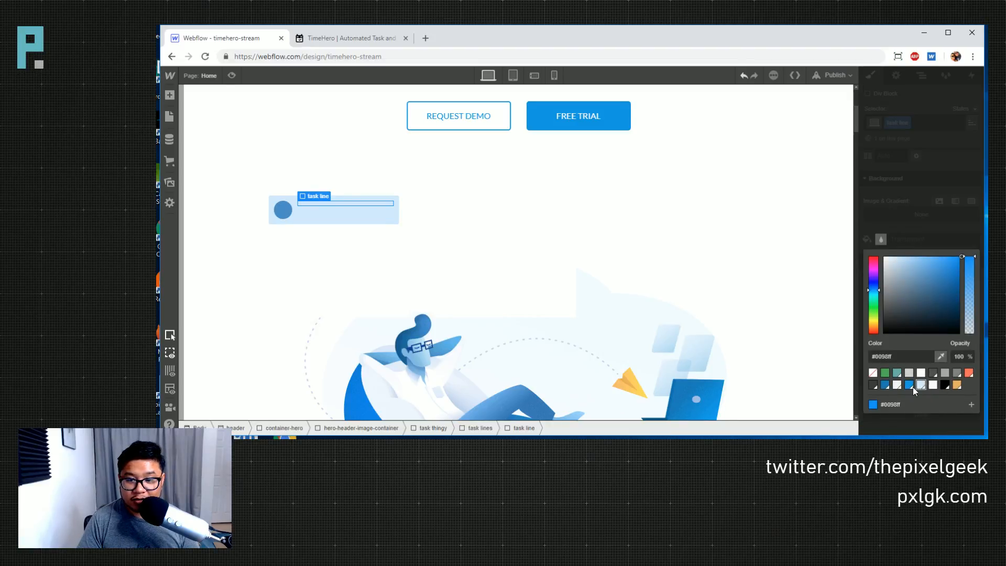
{"action": "left_click", "coordinate": [909, 384]}
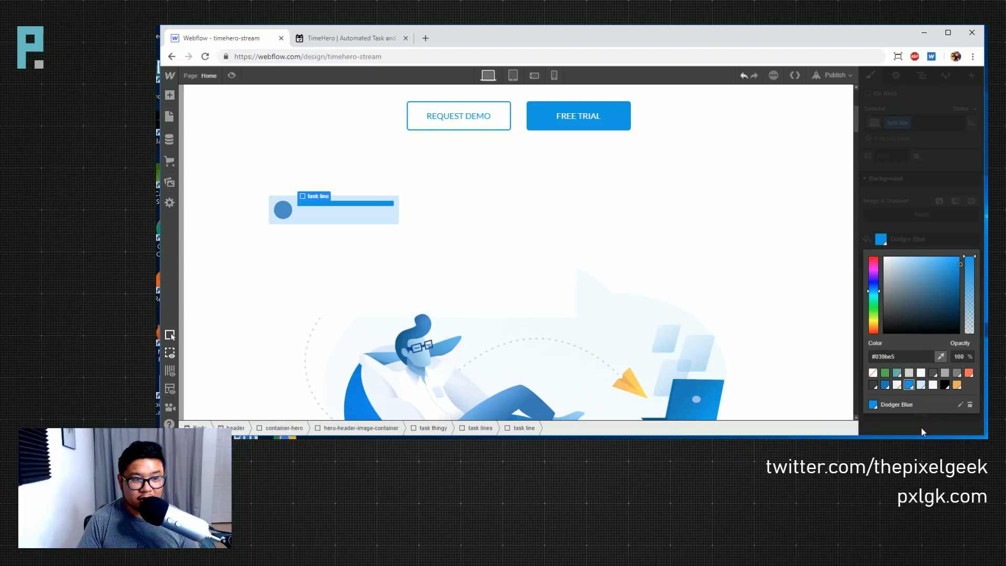
{"action": "left_click", "coordinate": [886, 386]}
{"action": "left_click_drag", "start_coordinate": [969, 259], "coordinate": [965, 308]}
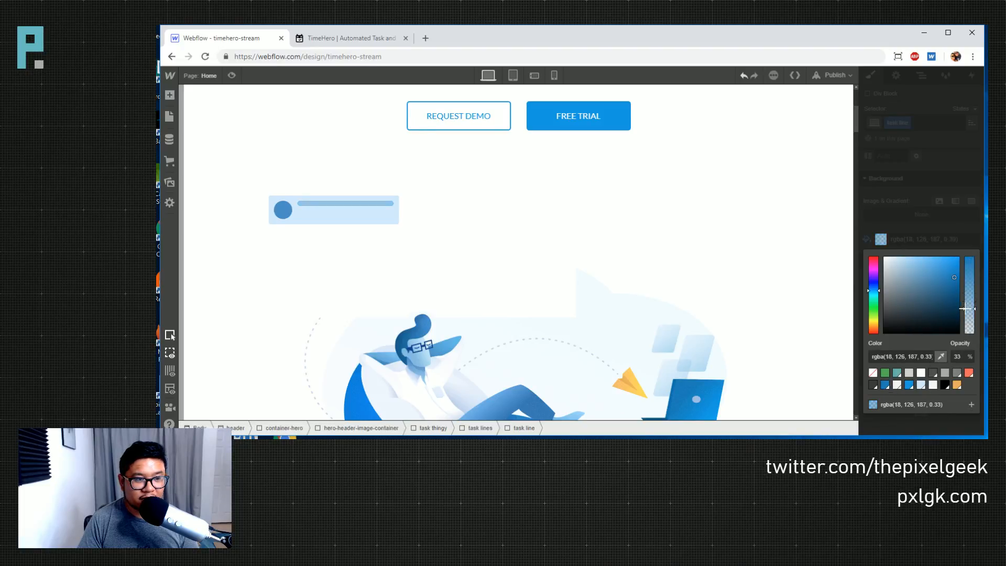
{"action": "left_click", "coordinate": [944, 169]}
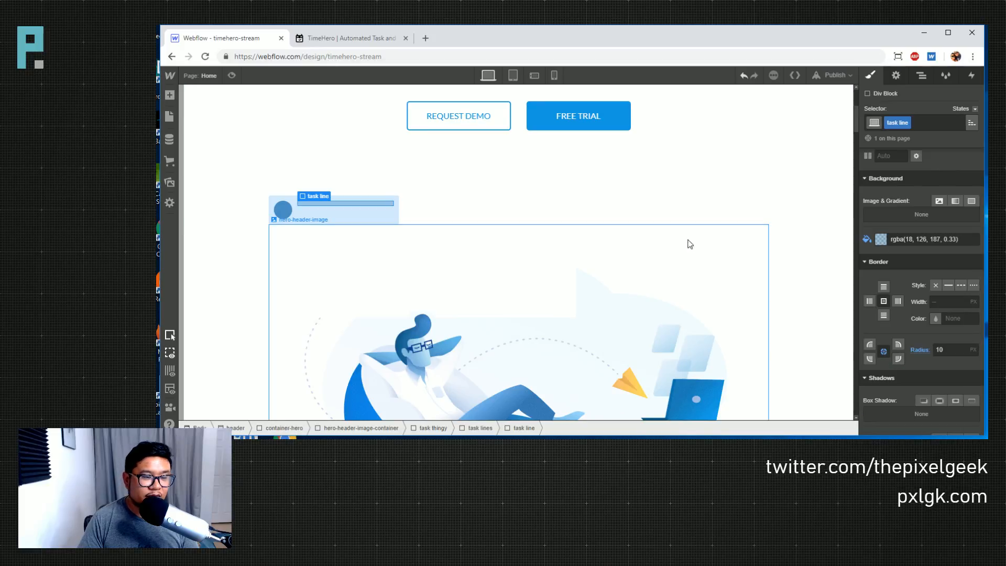
- Select the task thingy div and align its flex children to the vertical center
{"action": "left_click", "coordinate": [270, 273]}
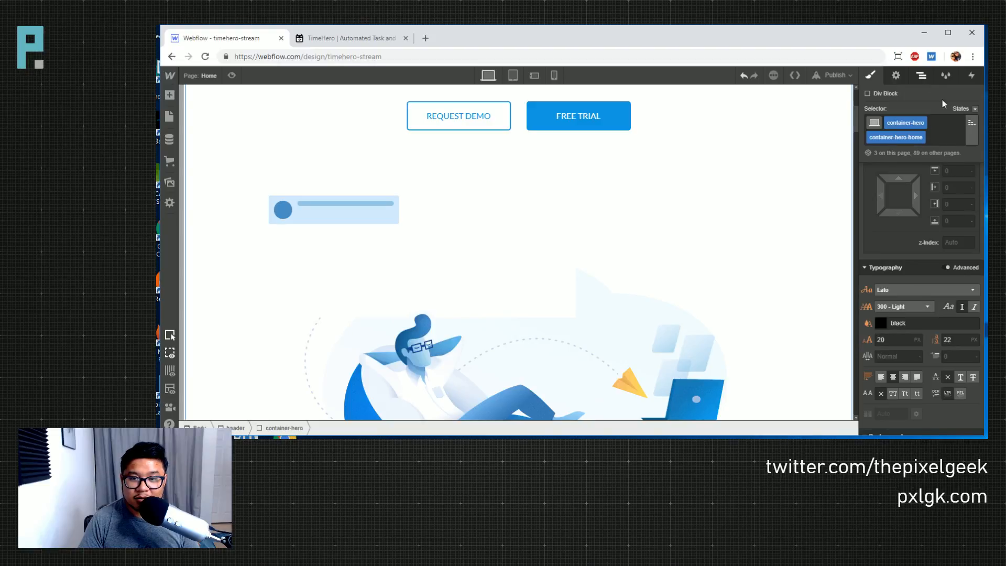
{"action": "key", "text": "z"}
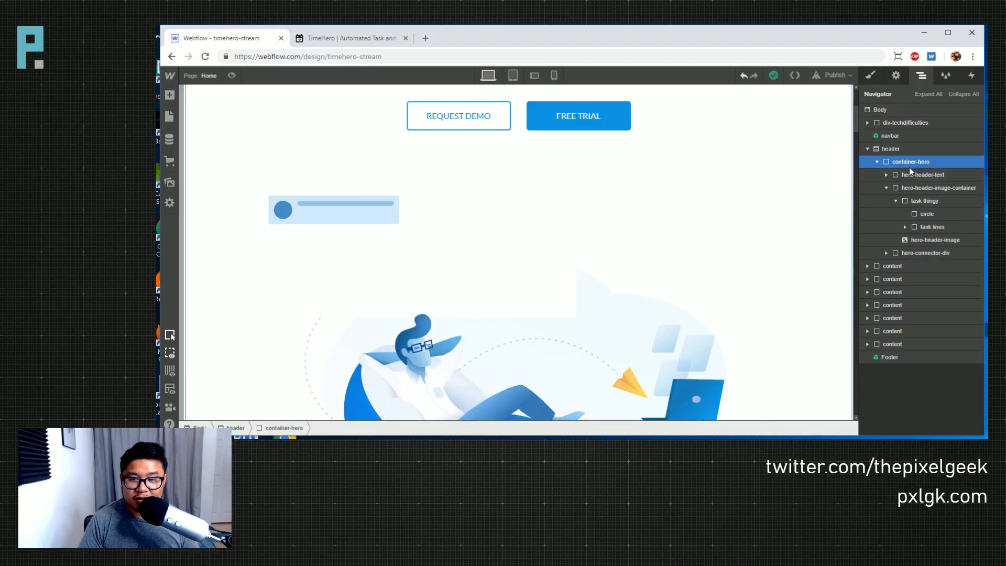
{"action": "left_click", "coordinate": [939, 227]}
{"action": "left_click", "coordinate": [925, 201]}
{"action": "left_click", "coordinate": [870, 76]}
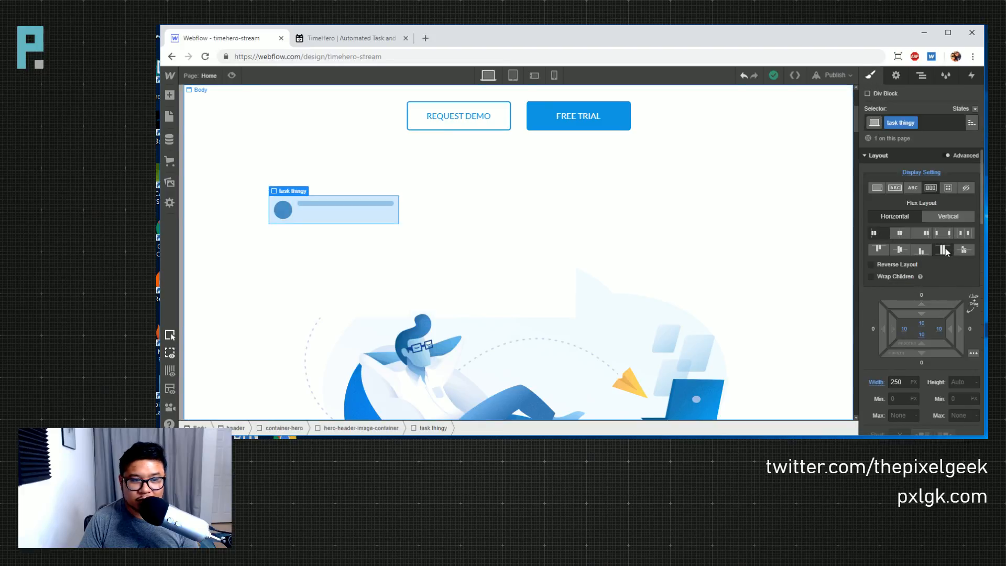
{"action": "left_click", "coordinate": [901, 250]}
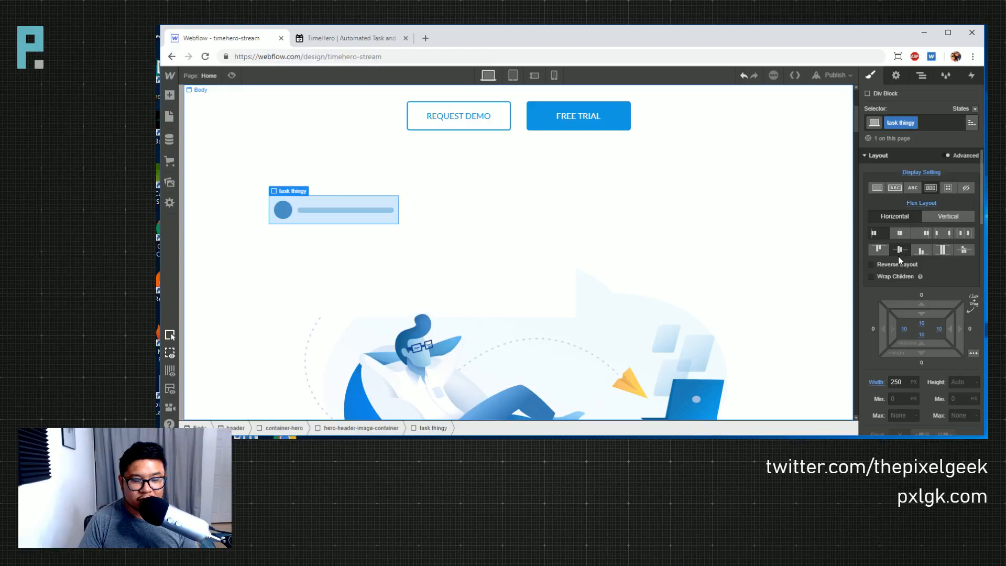
- Duplicate the task line and add the combo class task line 2 to the lower copy
{"action": "left_click", "coordinate": [370, 210]}
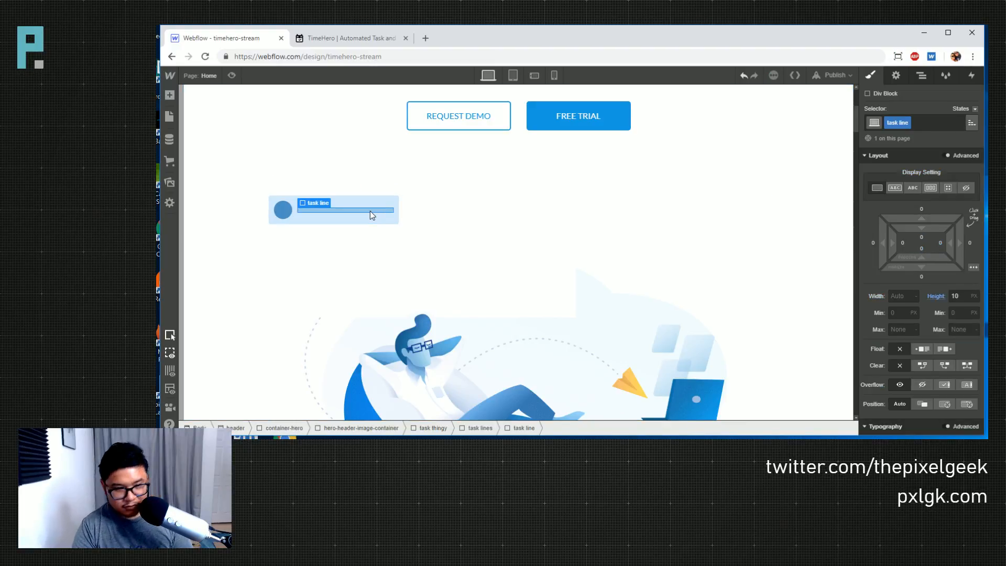
{"action": "key", "text": "ctrl+d"}
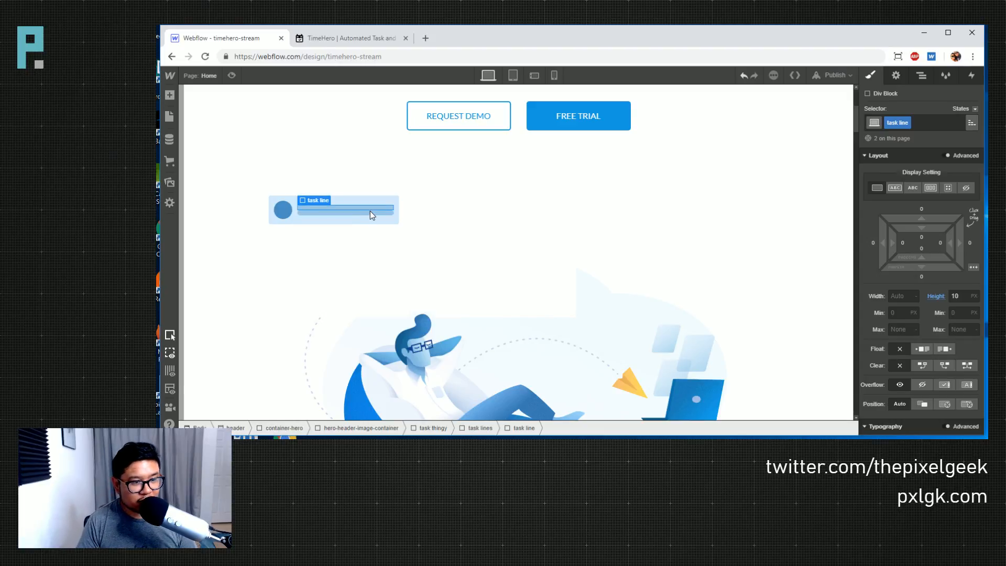
{"action": "left_click", "coordinate": [366, 213]}
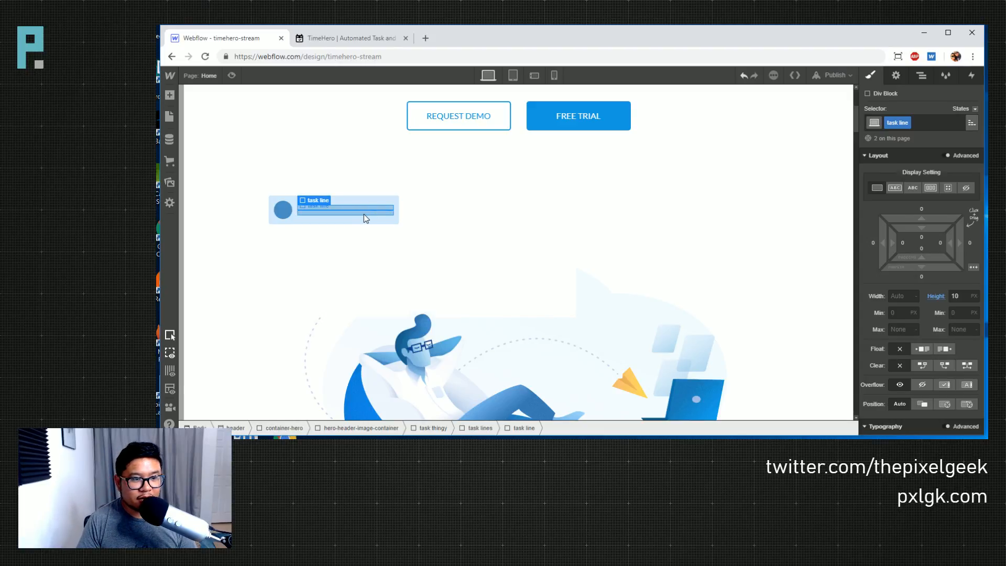
{"action": "left_click", "coordinate": [931, 122]}
{"action": "type", "text": "task line 2"}
{"action": "key", "text": "Return"}
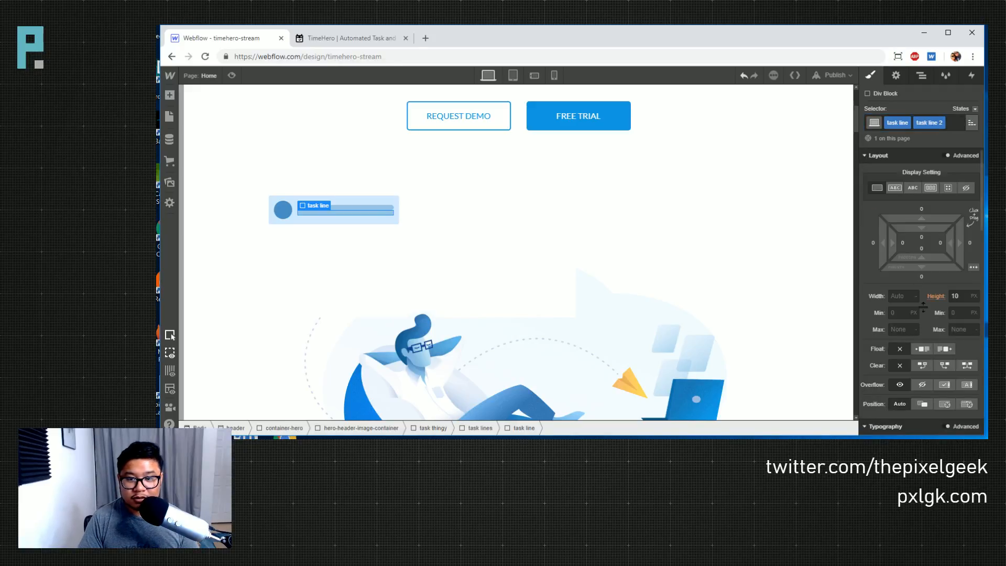
- Set the lower task line's width to 80 px and its top margin to about 6 px
{"action": "left_click", "coordinate": [902, 296]}
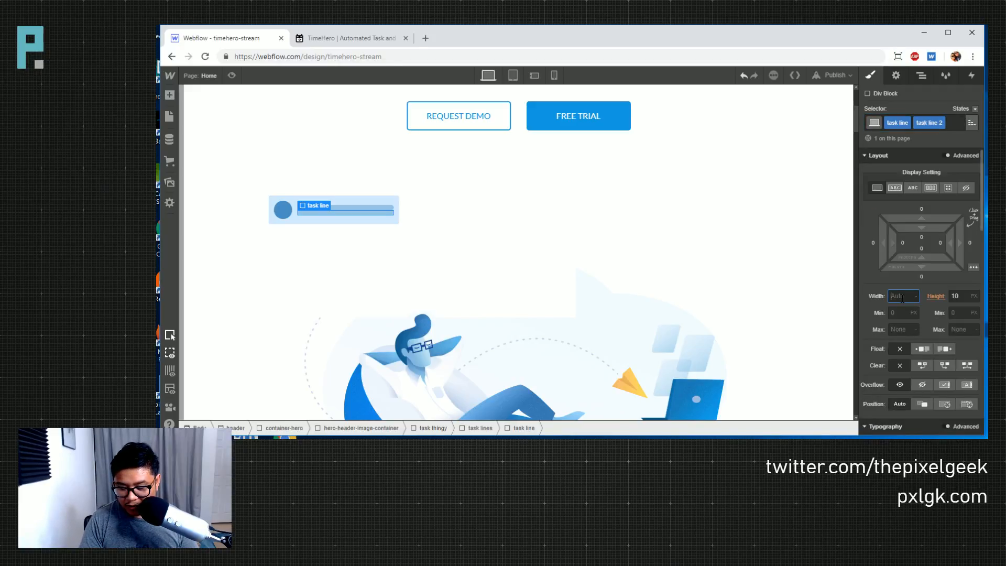
{"action": "type", "text": "50"}
{"action": "key", "text": "shift+Up"}
{"action": "key", "text": "shift+Up"}
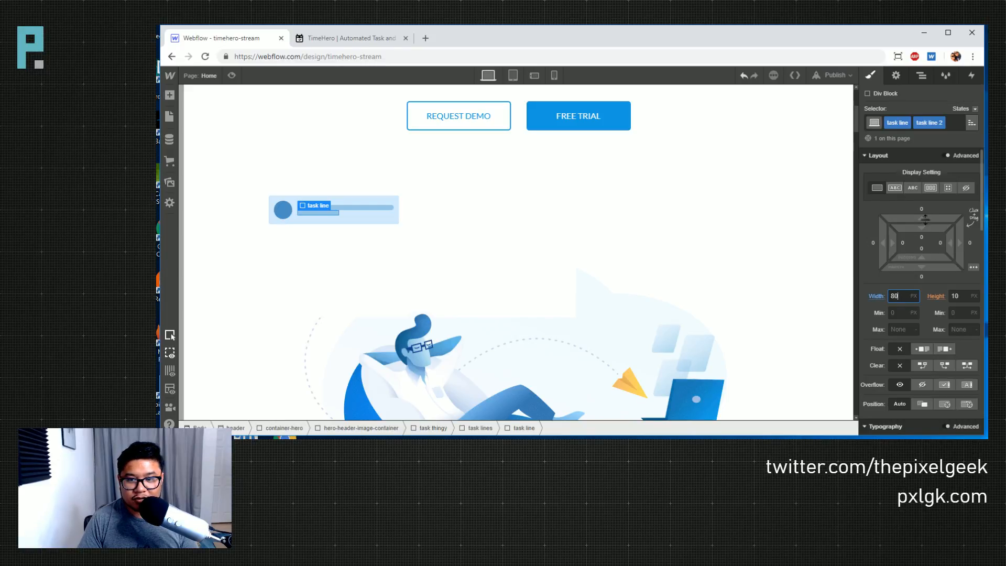
{"action": "left_click_drag", "start_coordinate": [922, 209], "coordinate": [925, 210]}
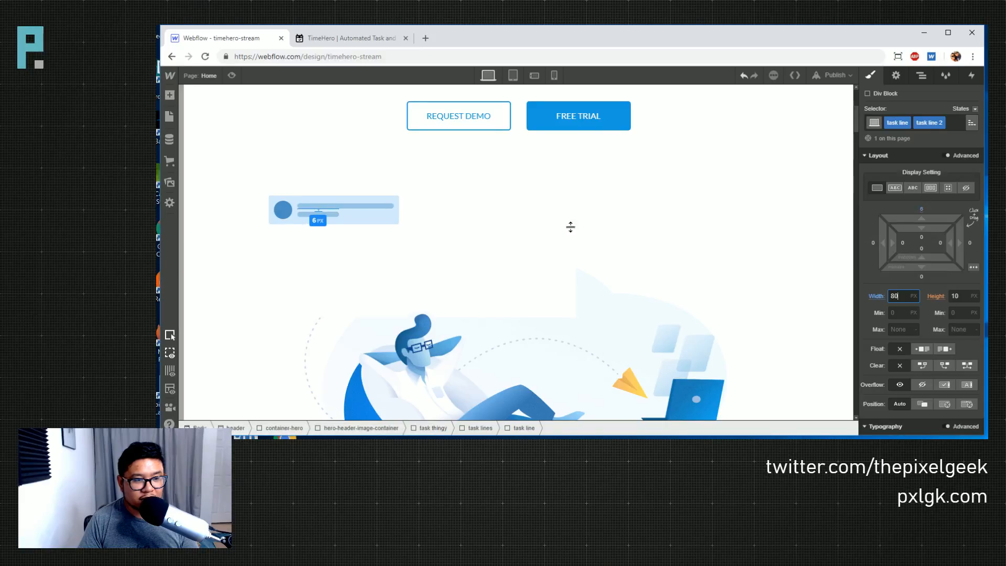
- Compare the task card with the TimeHero reference site and set task thingy's left and right padding to 20 px
{"action": "left_click", "coordinate": [241, 240]}
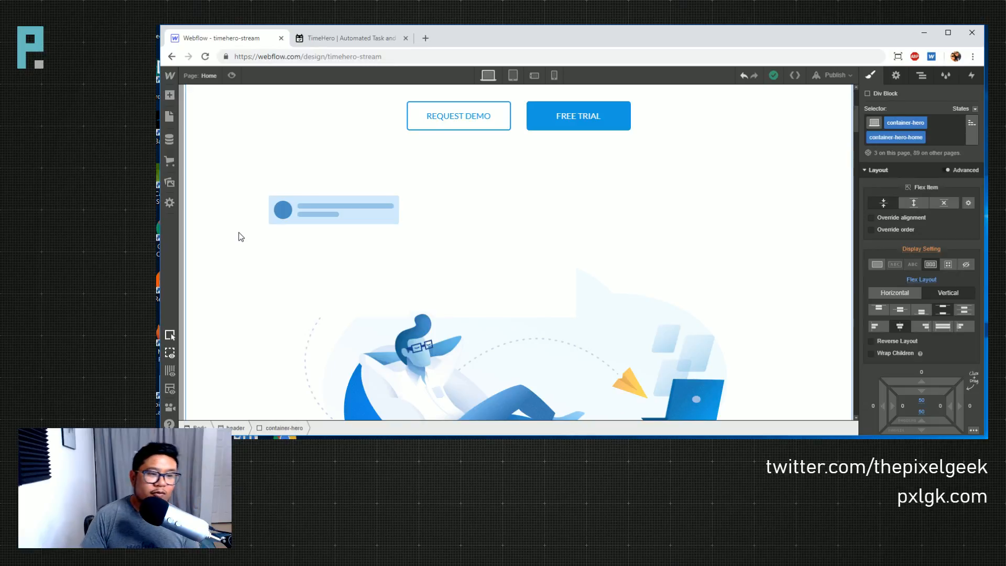
{"action": "left_click", "coordinate": [347, 42]}
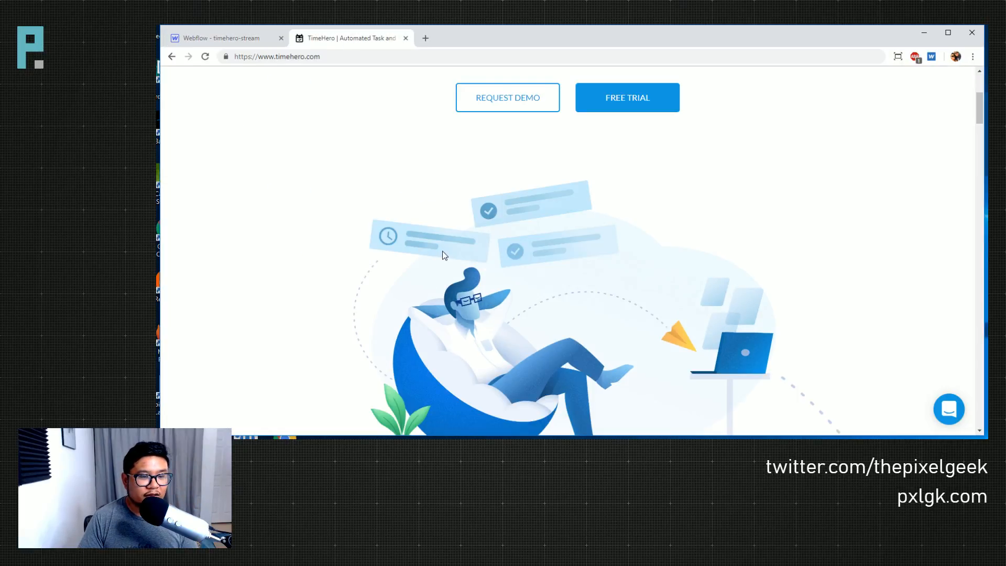
{"action": "left_click", "coordinate": [238, 41]}
{"action": "left_click", "coordinate": [309, 223]}
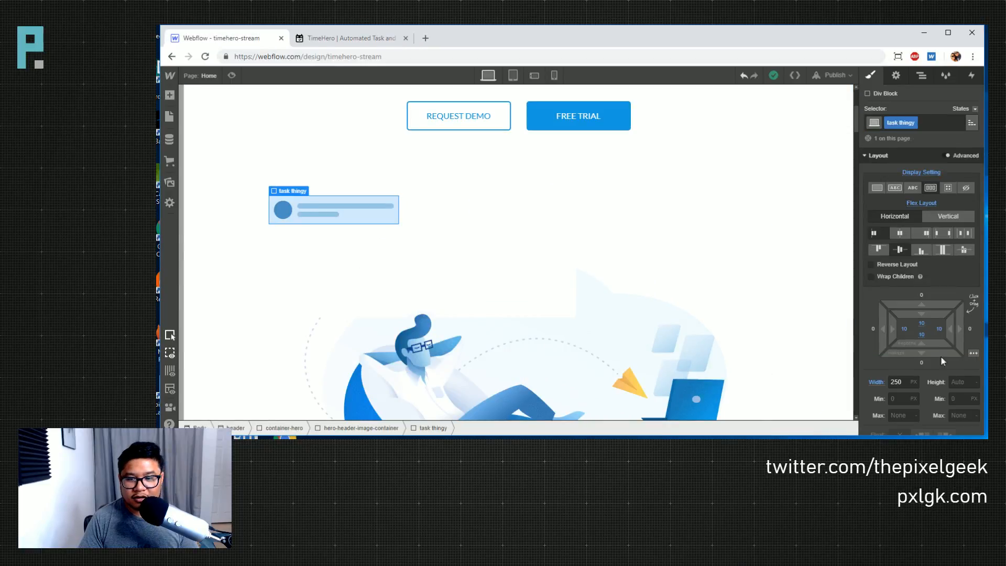
{"action": "left_click_drag", "start_coordinate": [893, 331], "coordinate": [907, 332]}
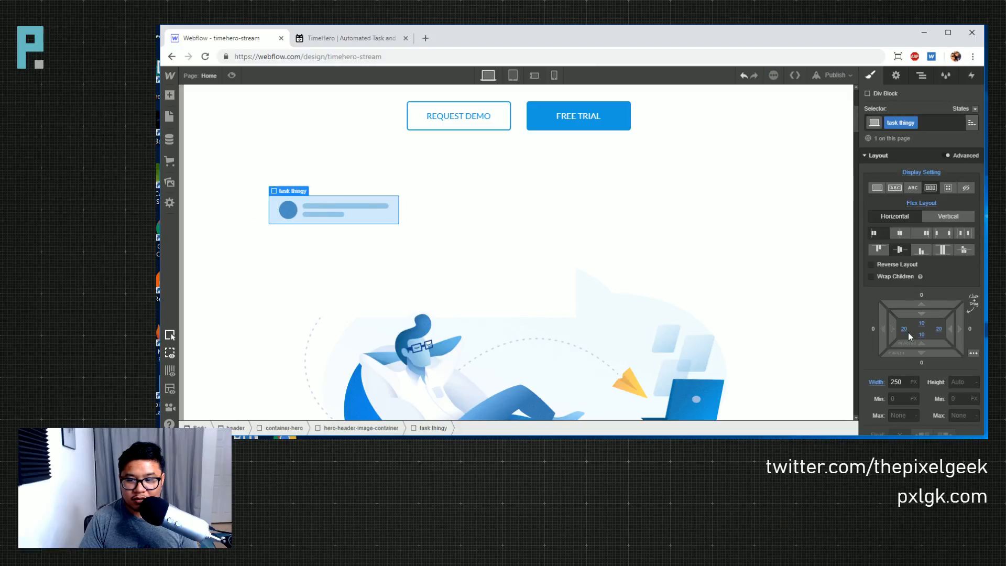
{"action": "left_click", "coordinate": [247, 268]}
- Recheck the TimeHero reference card, and set task thingy's left and right padding to 15 px
{"action": "left_click", "coordinate": [306, 42]}
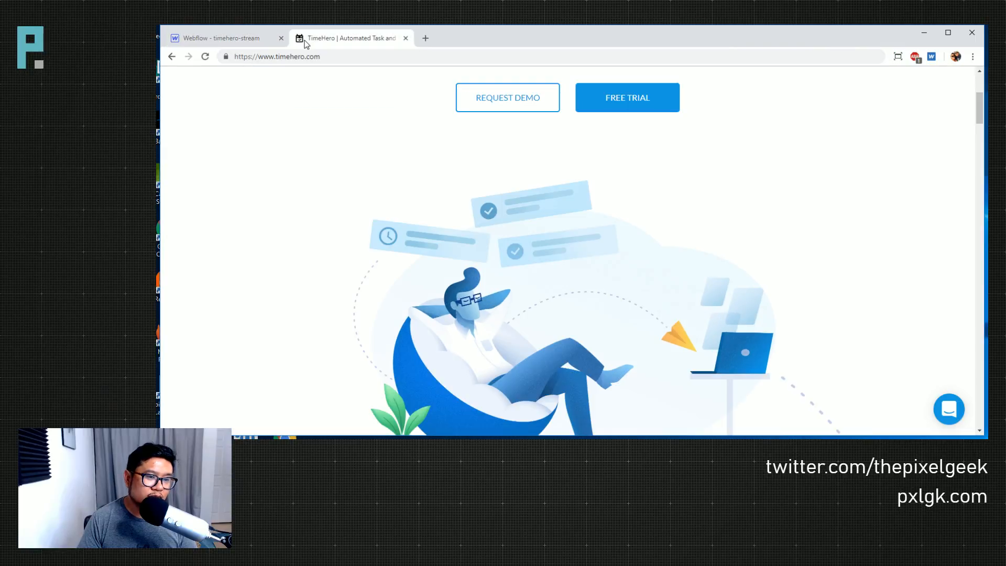
{"action": "left_click", "coordinate": [225, 39]}
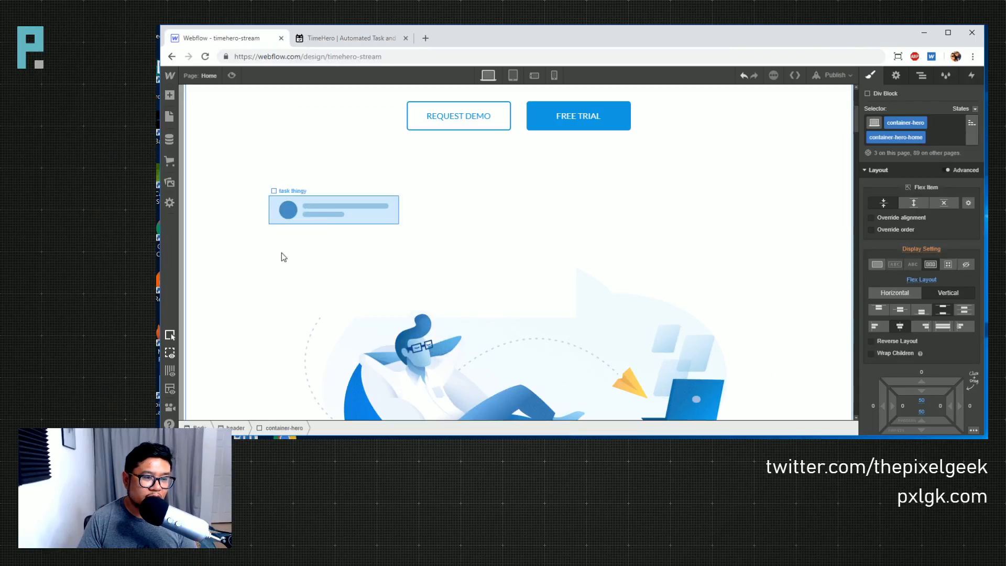
{"action": "left_click", "coordinate": [271, 213]}
{"action": "left_click", "coordinate": [904, 329]}
{"action": "type", "text": "15"}
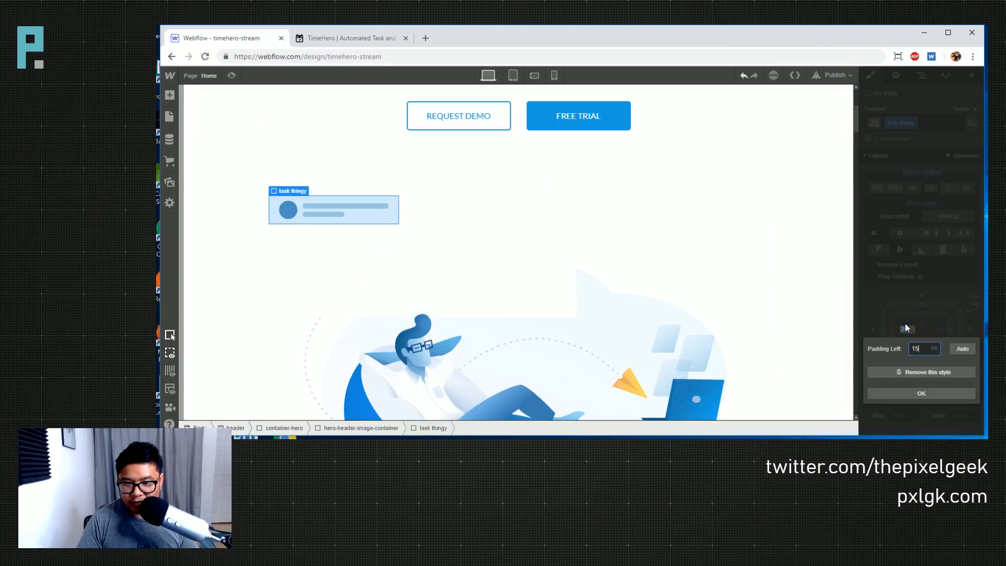
{"action": "key", "text": "Return"}
{"action": "left_click", "coordinate": [939, 328]}
{"action": "type", "text": "15"}
{"action": "key", "text": "Return"}
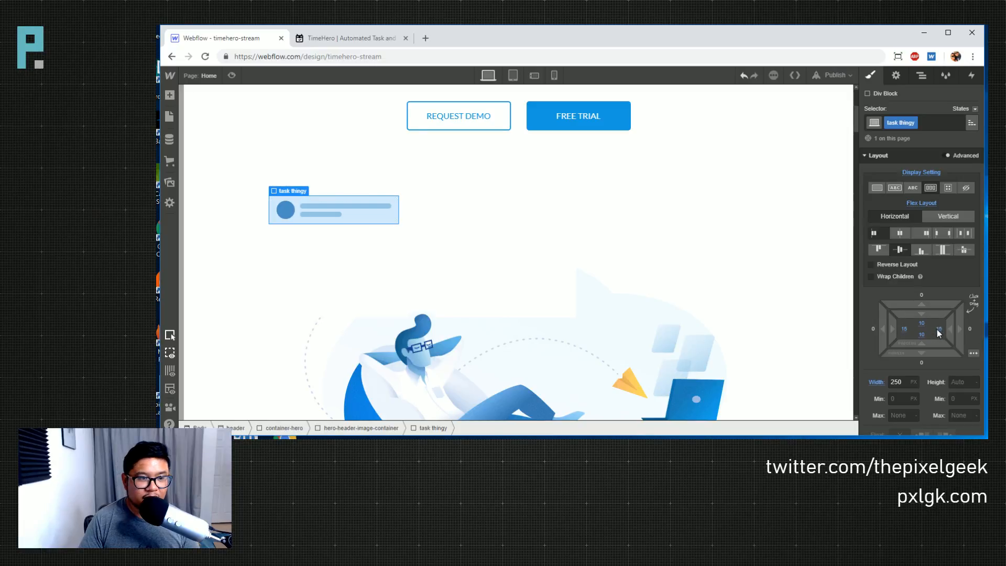
- Duplicate the task thingy div twice inside hero-header-image-container
{"action": "left_click", "coordinate": [460, 259]}
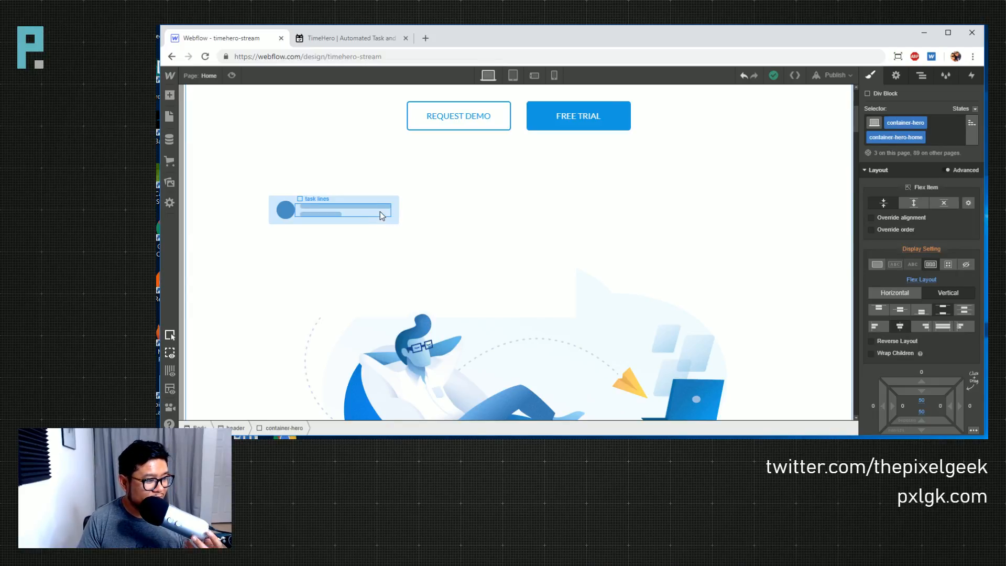
{"action": "left_click", "coordinate": [394, 219]}
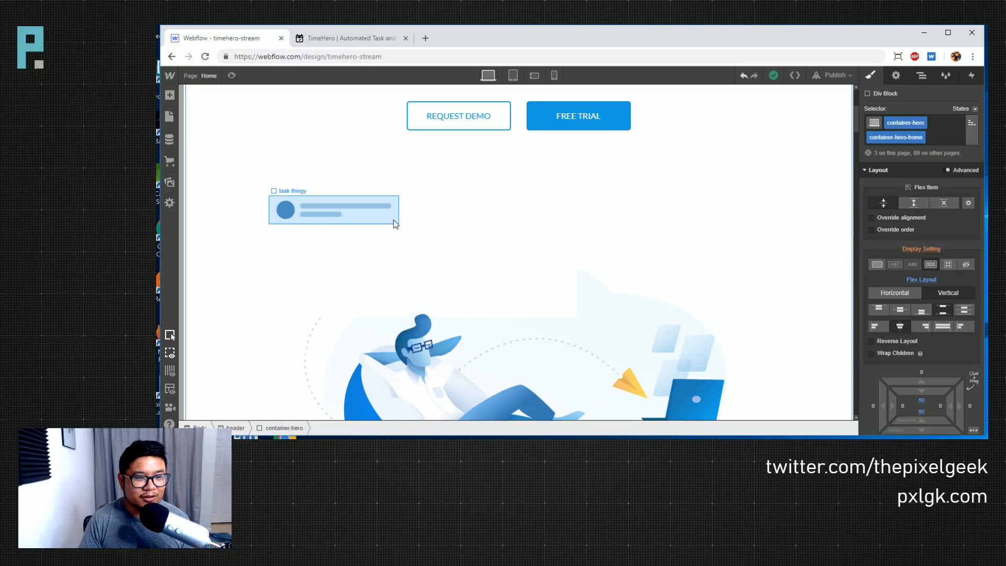
{"action": "left_click", "coordinate": [922, 76]}
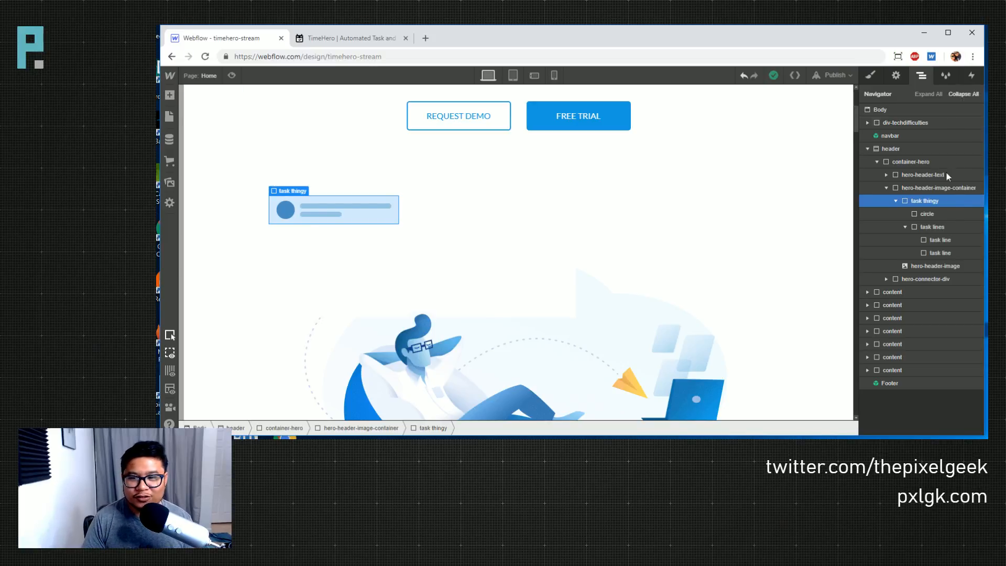
{"action": "left_click", "coordinate": [906, 227]}
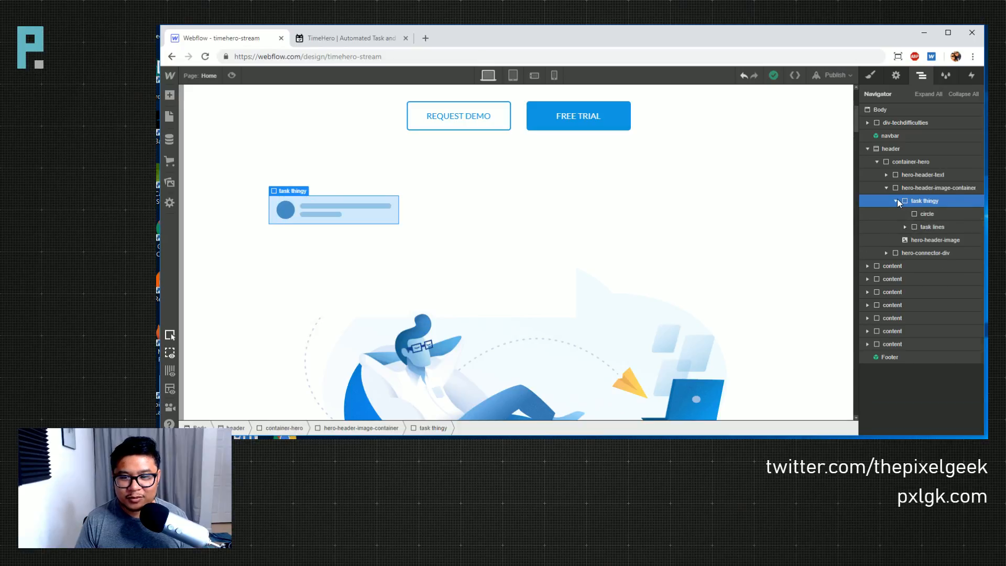
{"action": "left_click", "coordinate": [896, 200]}
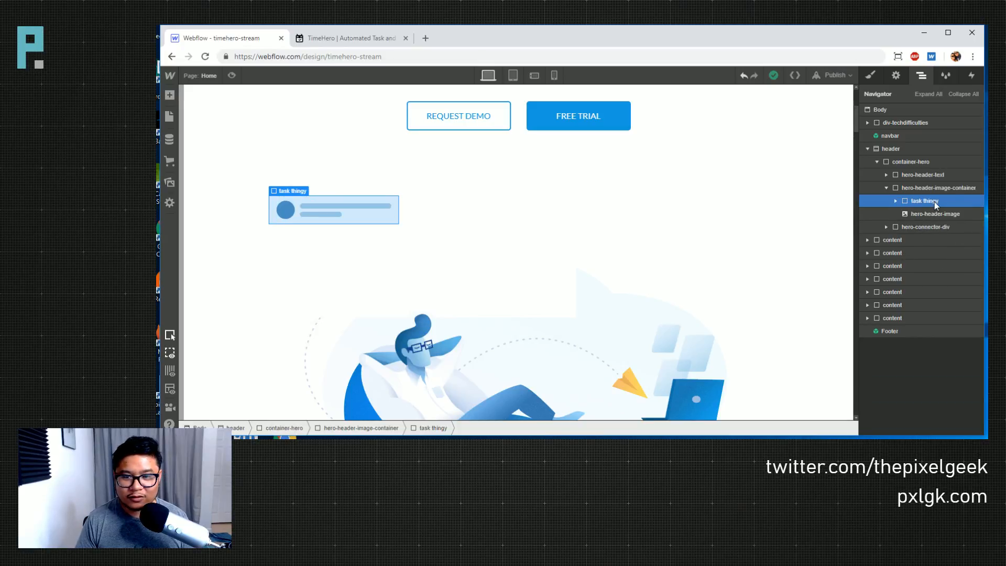
{"action": "left_click", "coordinate": [897, 201]}
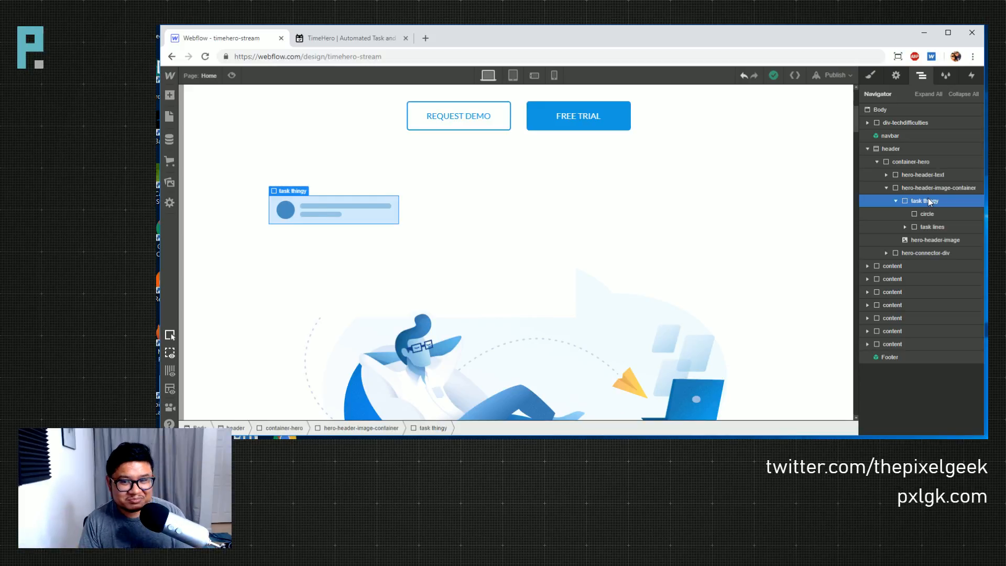
{"action": "left_click", "coordinate": [895, 201]}
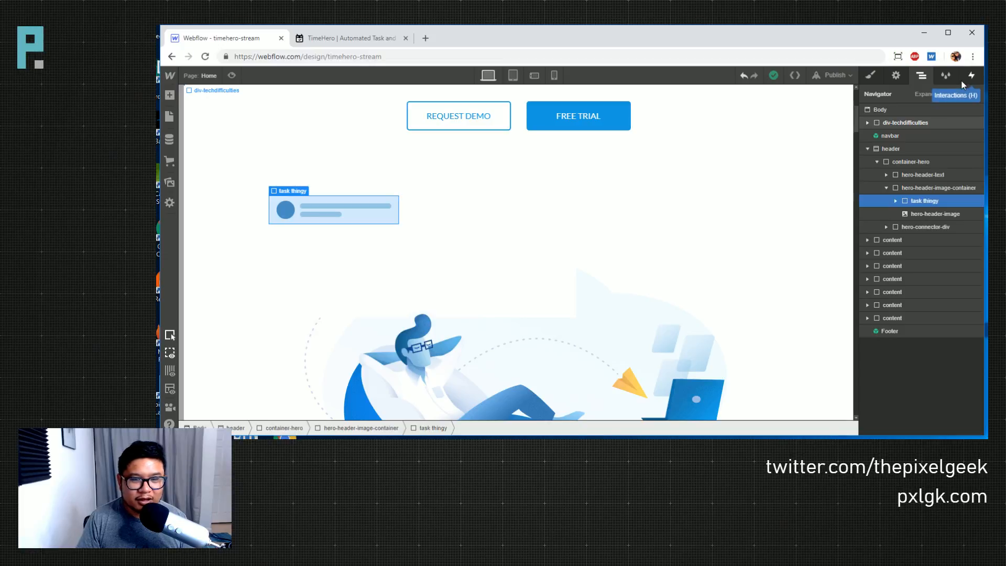
{"action": "left_click", "coordinate": [355, 39]}
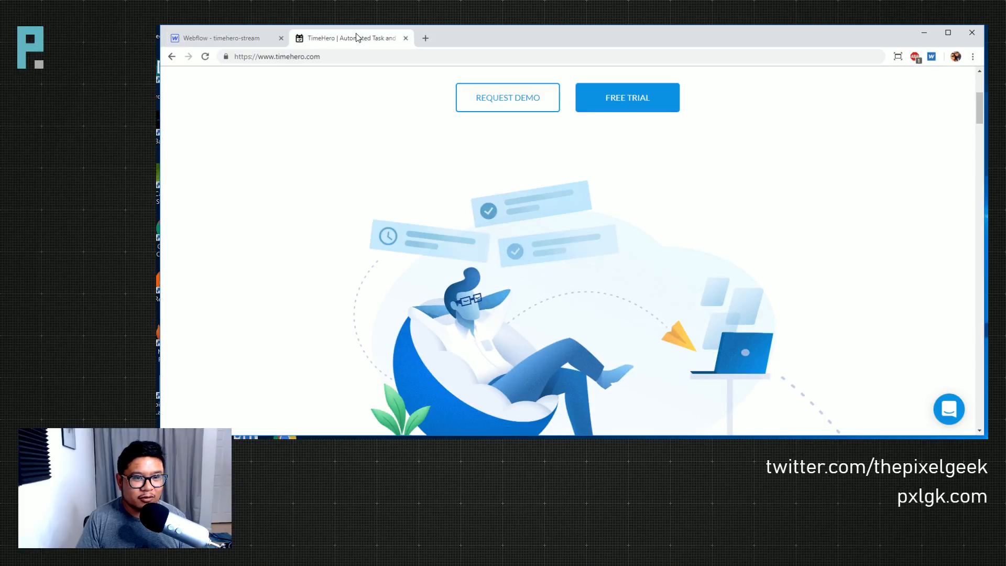
{"action": "left_click", "coordinate": [241, 39]}
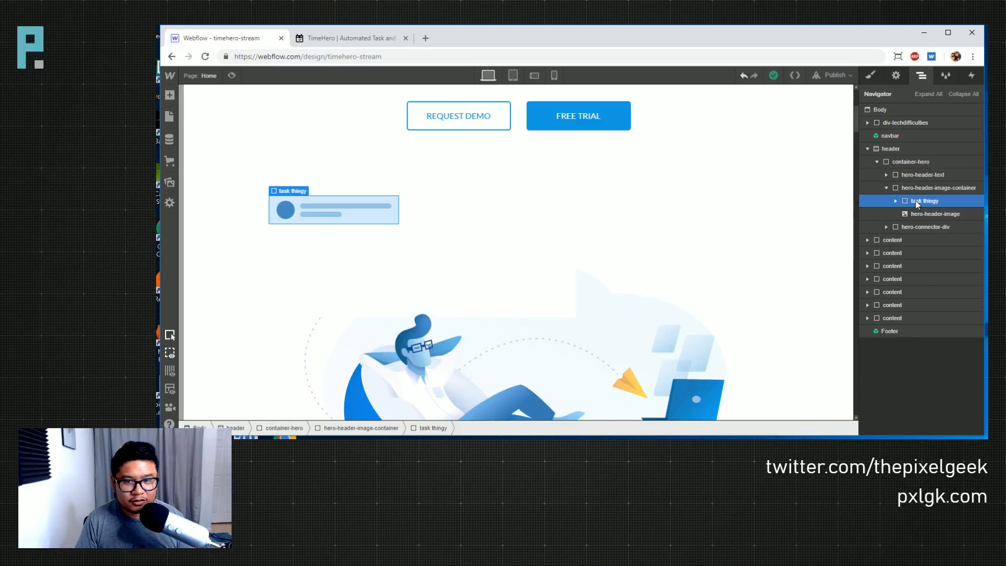
{"action": "key", "text": "ctrl+d"}
{"action": "key", "text": "ctrl+d"}
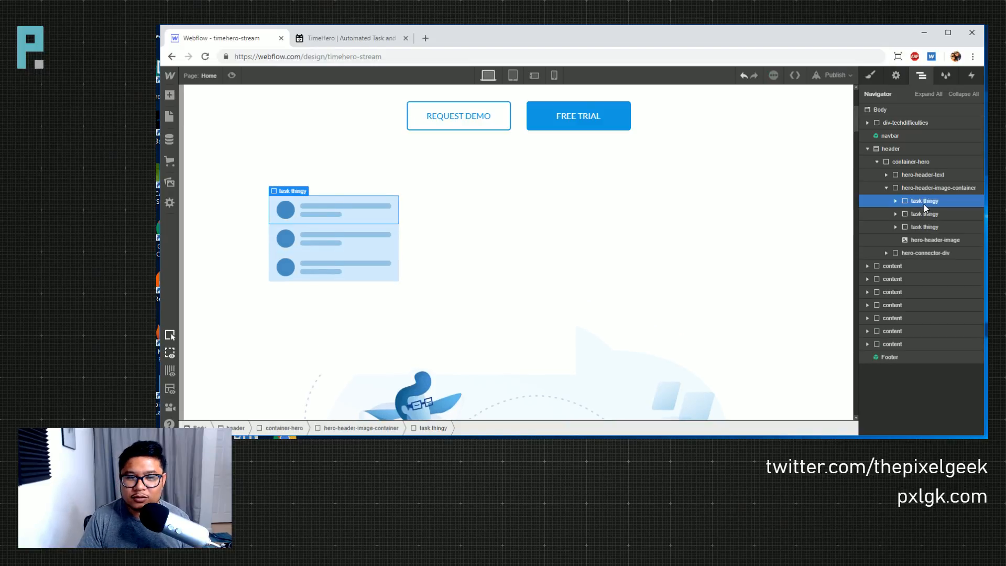
- Give the task thingy class absolute positioning anchored to the top left with 0 px top and left offsets
{"action": "left_click", "coordinate": [870, 75]}
{"action": "scroll", "coordinate": [925, 298], "scroll_direction": "down", "scroll_amount": 3}
{"action": "scroll", "coordinate": [925, 298], "scroll_direction": "down", "scroll_amount": 2}
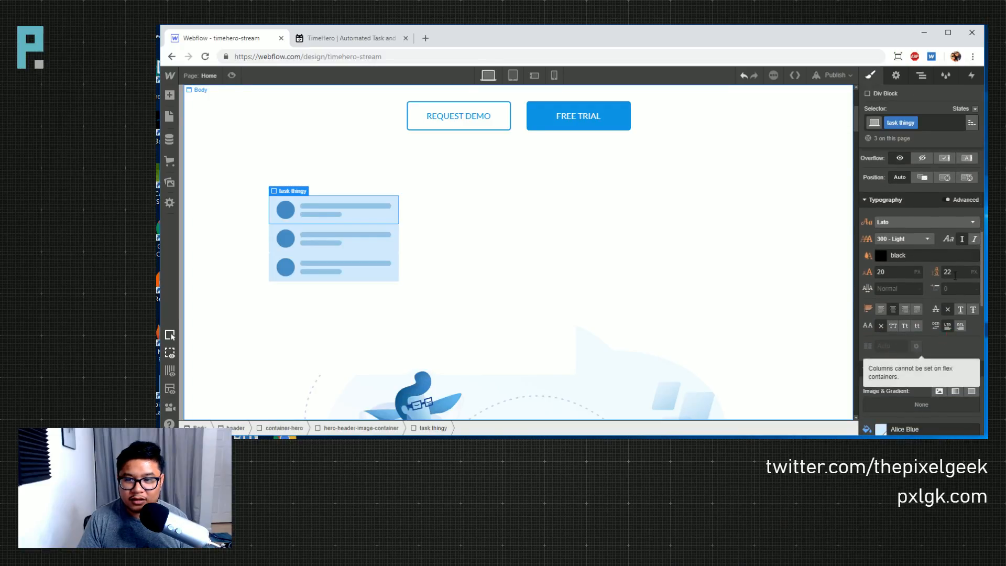
{"action": "scroll", "coordinate": [923, 293], "scroll_direction": "up", "scroll_amount": 1}
{"action": "left_click", "coordinate": [945, 229]}
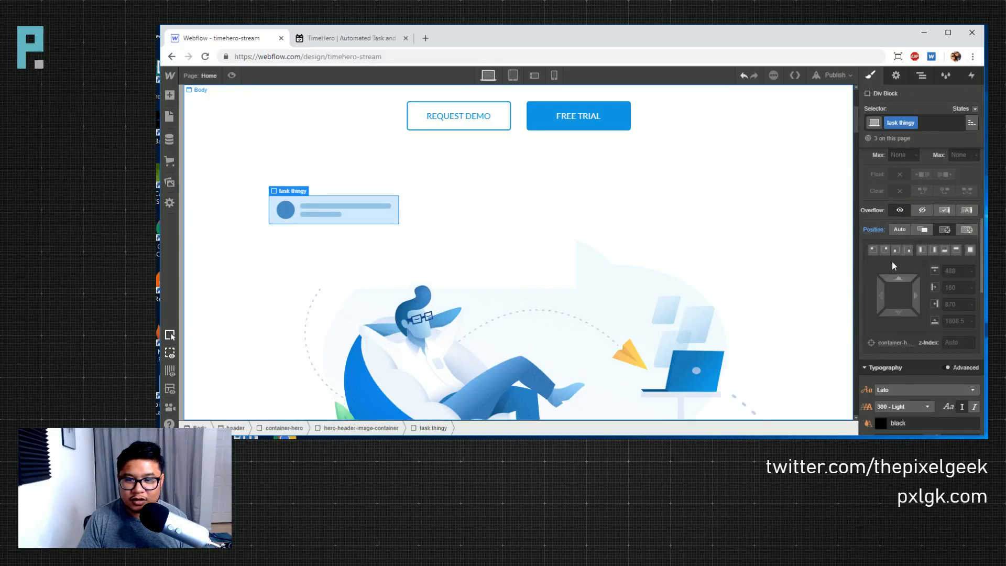
{"action": "left_click", "coordinate": [873, 250]}
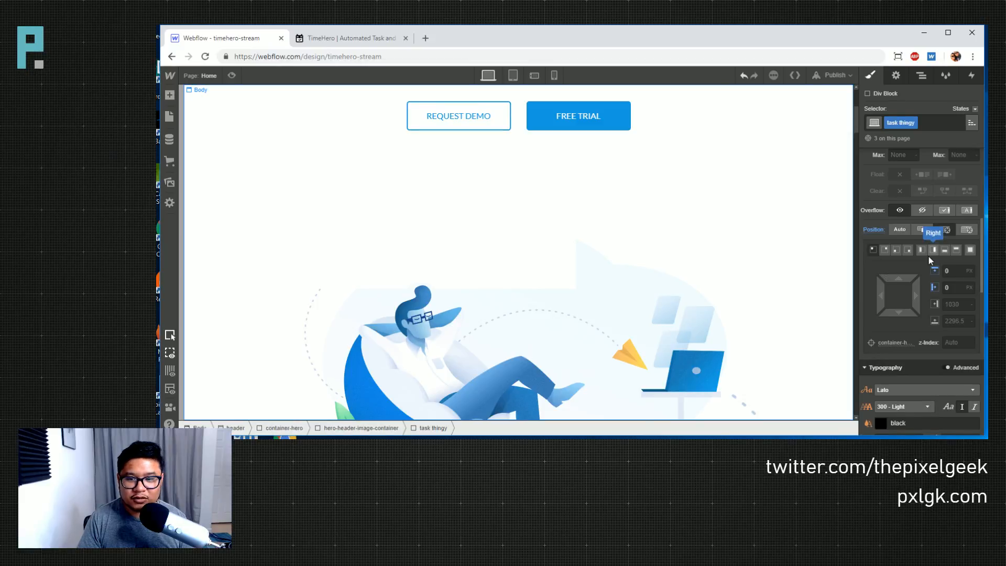
{"action": "left_click", "coordinate": [890, 343]}
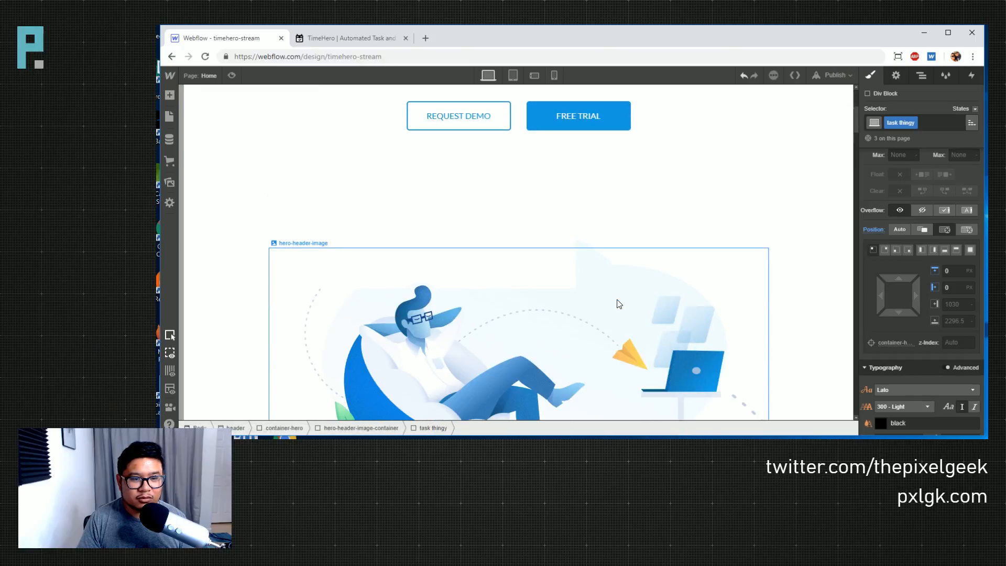
- Set the hero-header-image-container's position to relative as the anchor for the task cards
{"action": "left_click", "coordinate": [923, 77]}
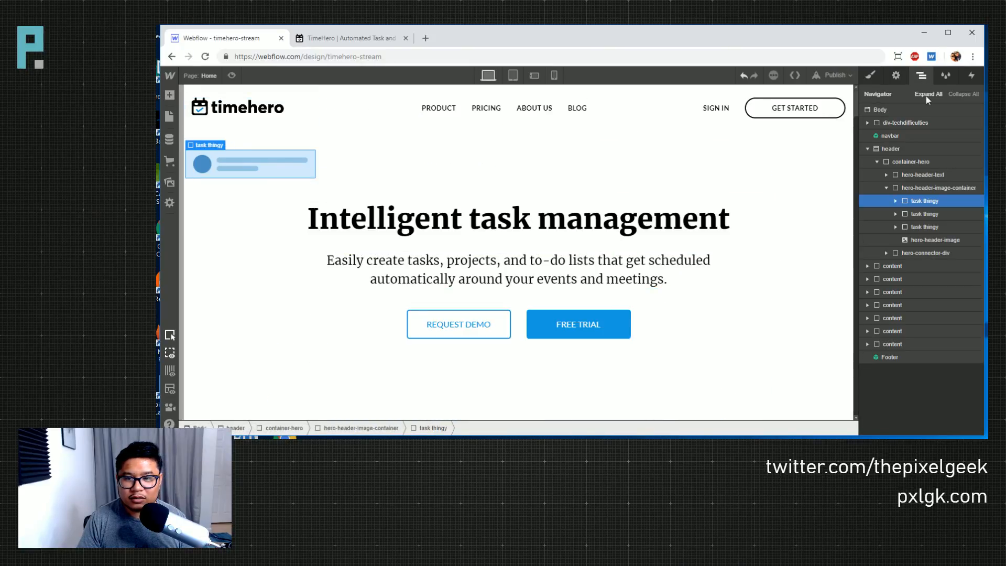
{"action": "left_click", "coordinate": [930, 189]}
{"action": "left_click", "coordinate": [872, 76]}
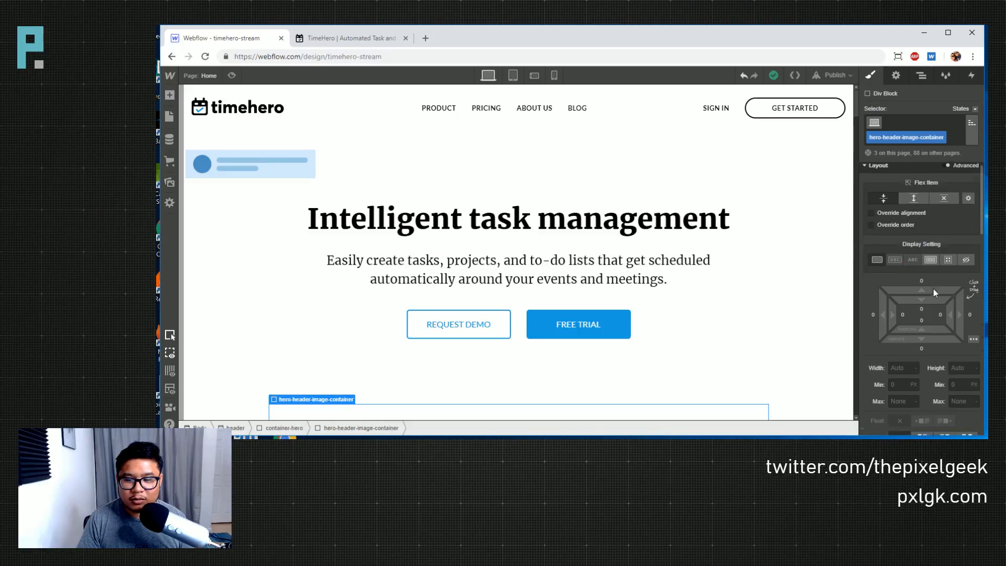
{"action": "scroll", "coordinate": [924, 273], "scroll_direction": "down", "scroll_amount": 4}
{"action": "left_click", "coordinate": [922, 272]}
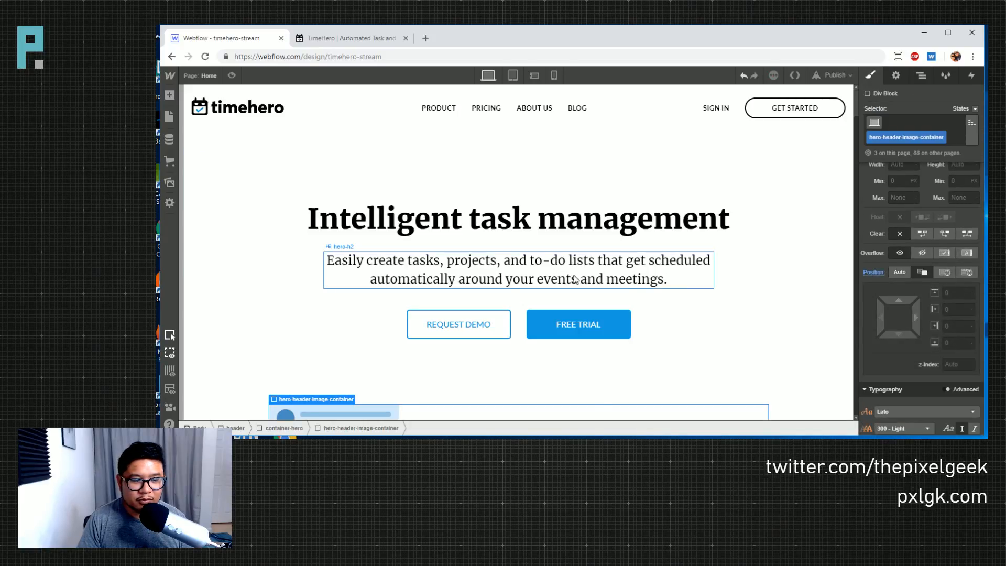
{"action": "scroll", "coordinate": [574, 275], "scroll_direction": "down", "scroll_amount": 4}
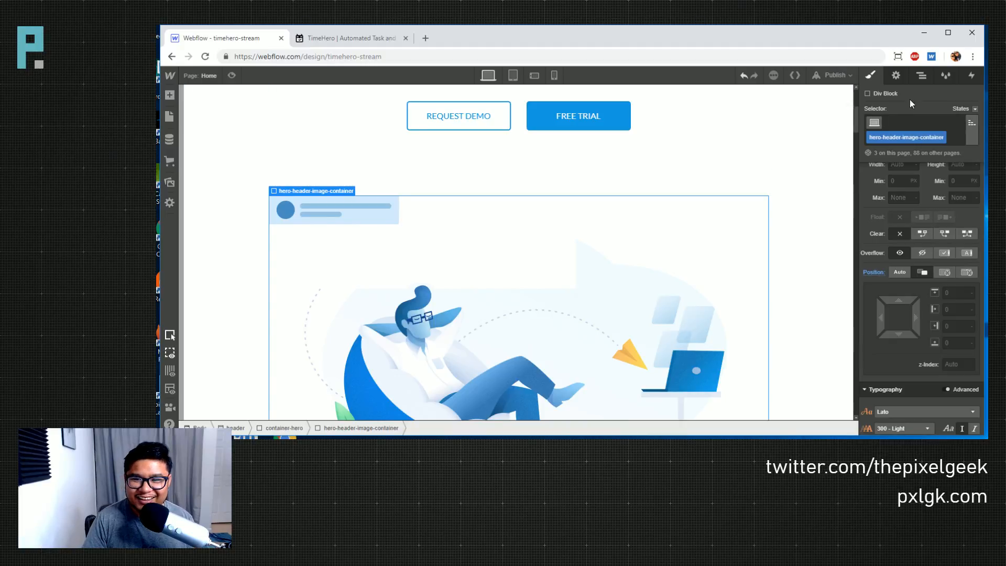
{"action": "left_click", "coordinate": [921, 78]}
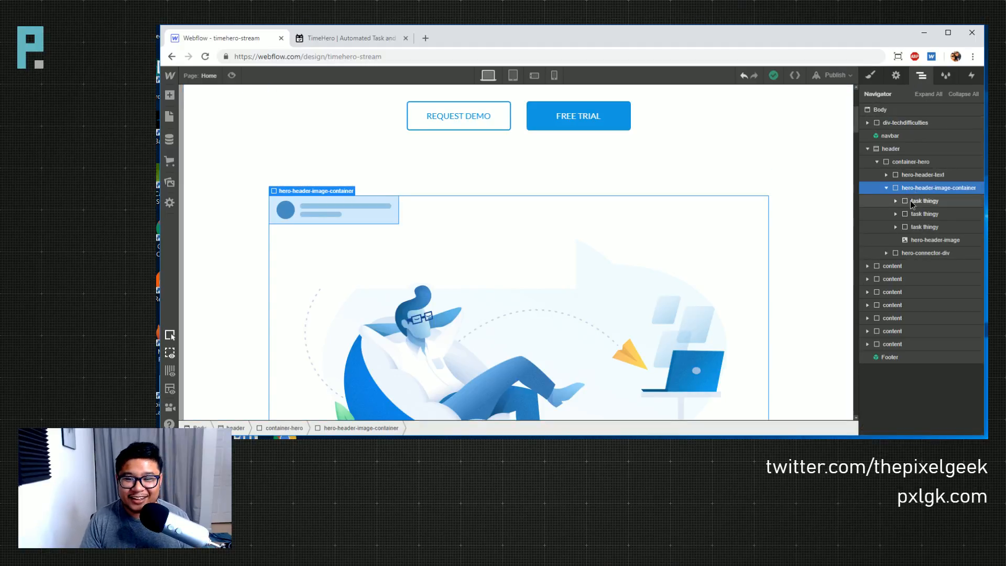
{"action": "left_click", "coordinate": [924, 201]}
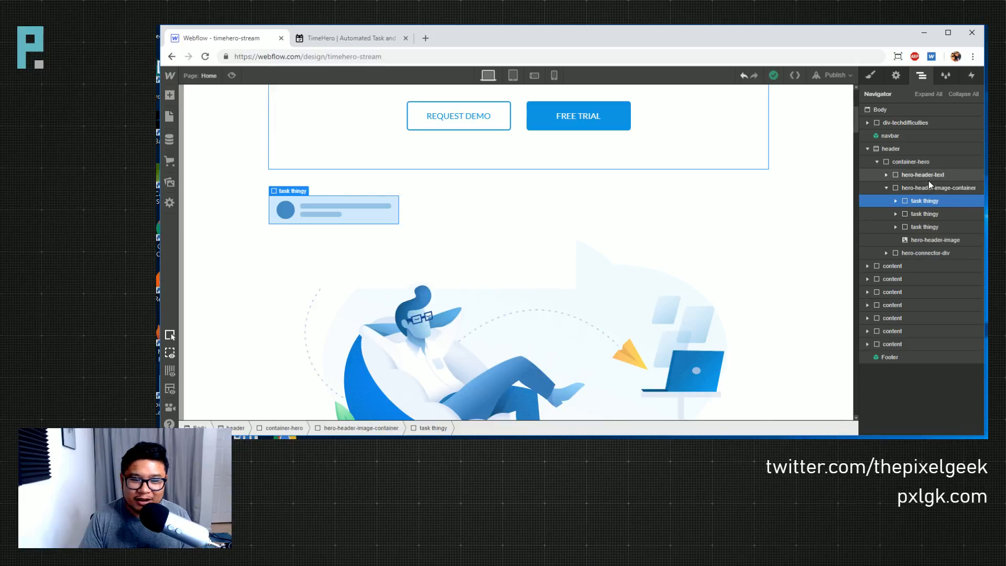
{"action": "left_click", "coordinate": [928, 215]}
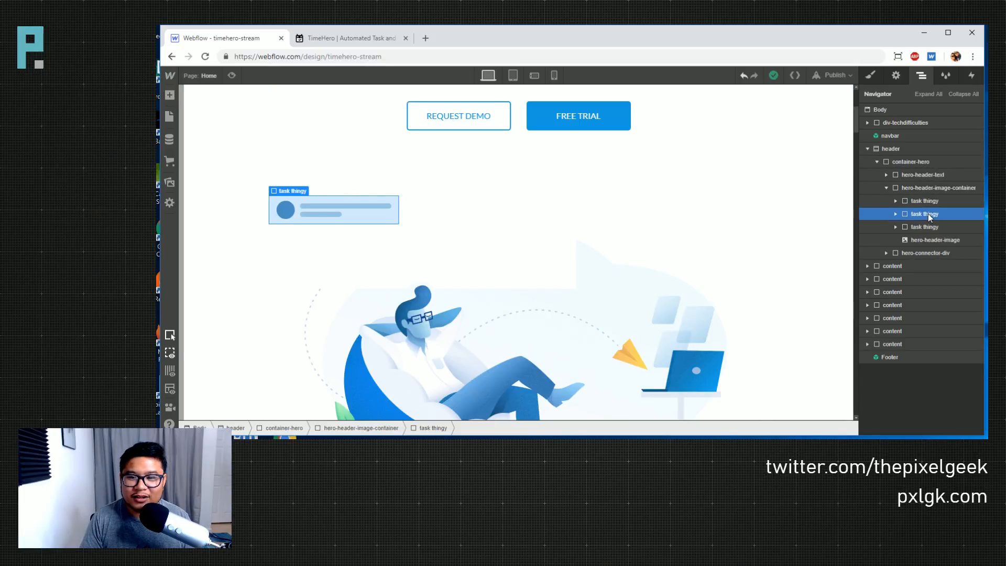
{"action": "left_click", "coordinate": [873, 76]}
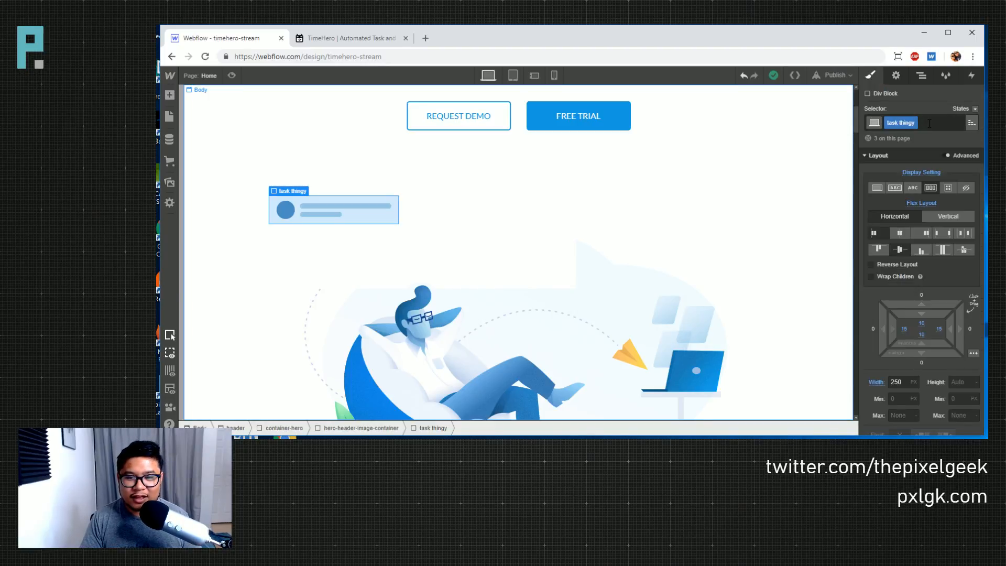
{"action": "left_click", "coordinate": [921, 75]}
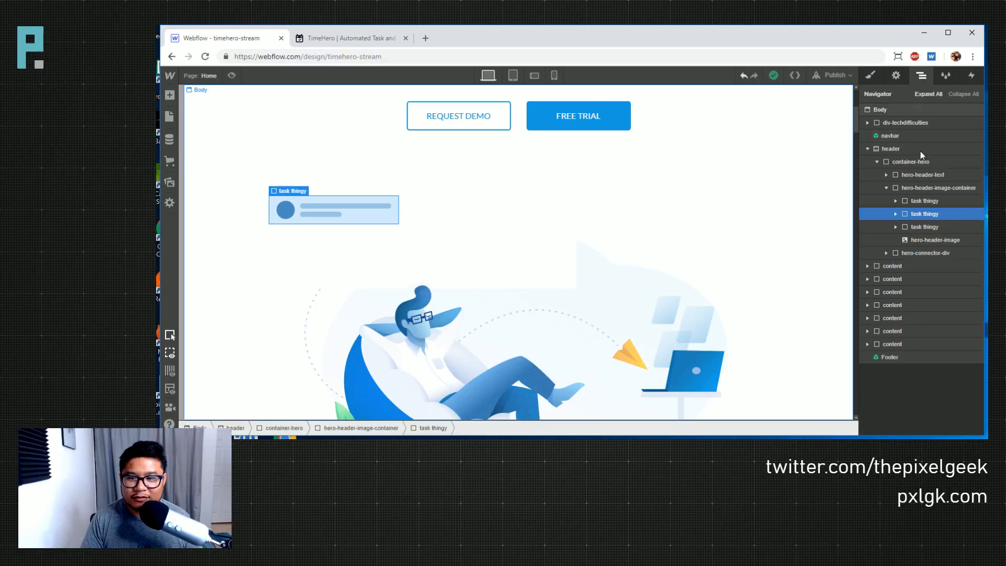
- Add an outer glow box shadow to the first task thingy and open the shadow's colour for editing
{"action": "left_click", "coordinate": [920, 202]}
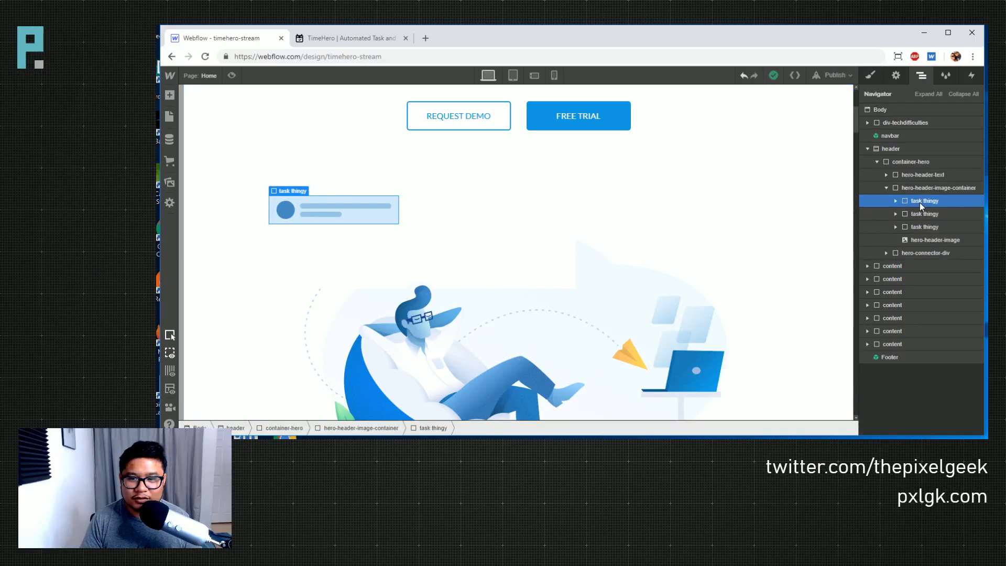
{"action": "key", "text": "s"}
{"action": "scroll", "coordinate": [922, 312], "scroll_direction": "down", "scroll_amount": 10}
{"action": "scroll", "coordinate": [923, 312], "scroll_direction": "down", "scroll_amount": 3}
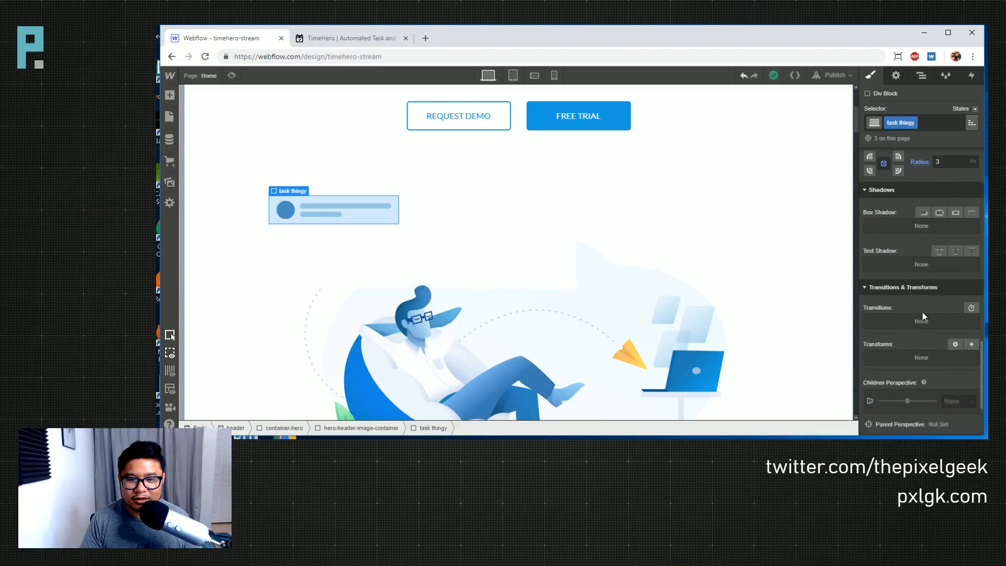
{"action": "scroll", "coordinate": [944, 312], "scroll_direction": "up", "scroll_amount": 2}
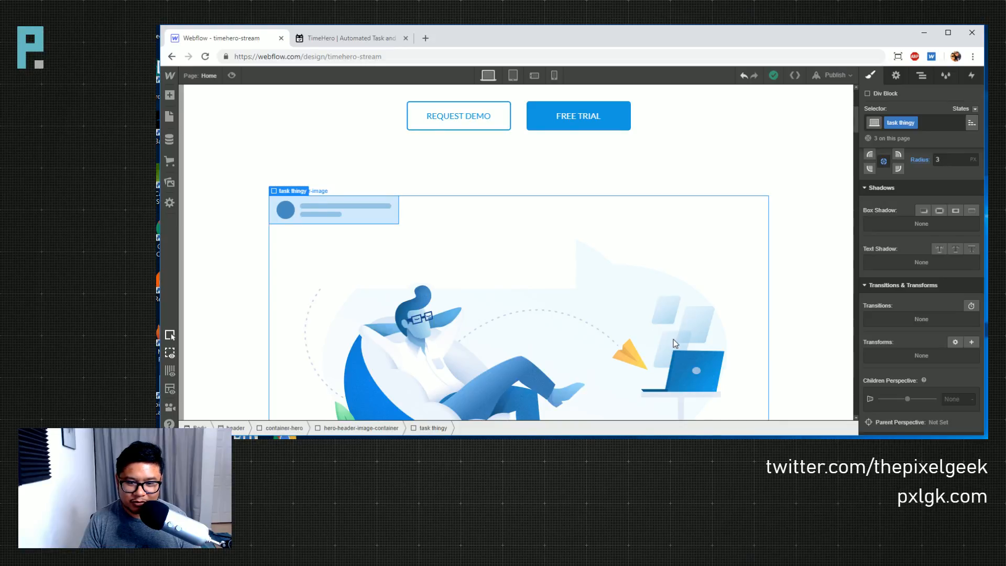
{"action": "left_click", "coordinate": [938, 210]}
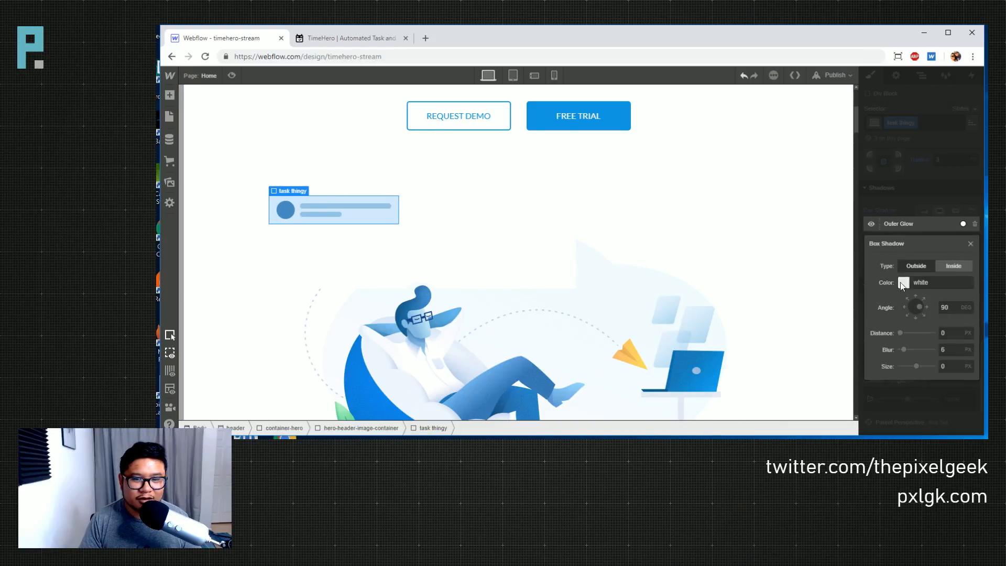
{"action": "left_click", "coordinate": [904, 283]}
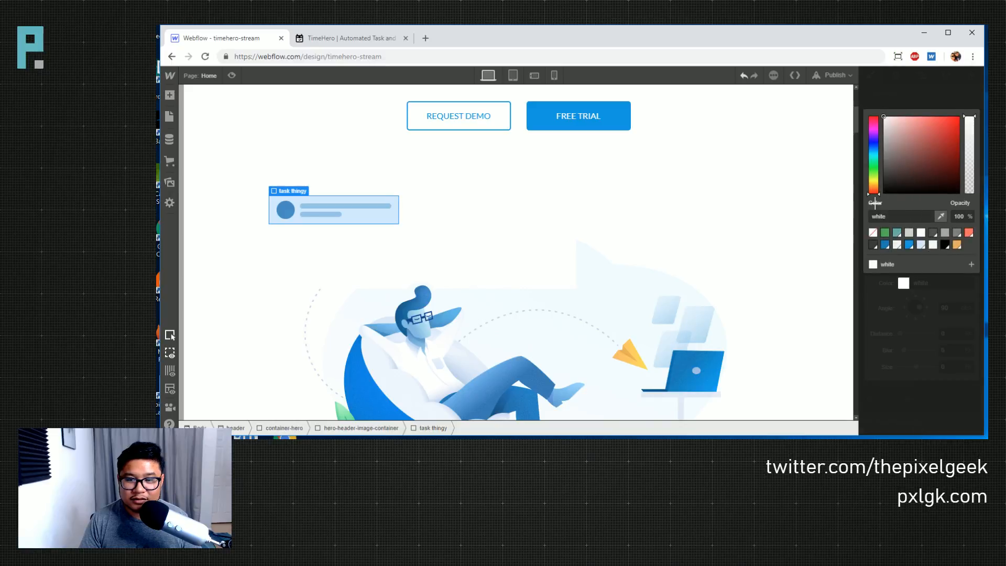
- Set the outer glow shadow colour of the task thingy block to black at 4% opacity
{"action": "left_click_drag", "start_coordinate": [876, 203], "coordinate": [863, 214]}
{"action": "left_click", "coordinate": [970, 128]}
{"action": "left_click_drag", "start_coordinate": [968, 146], "coordinate": [968, 191]}
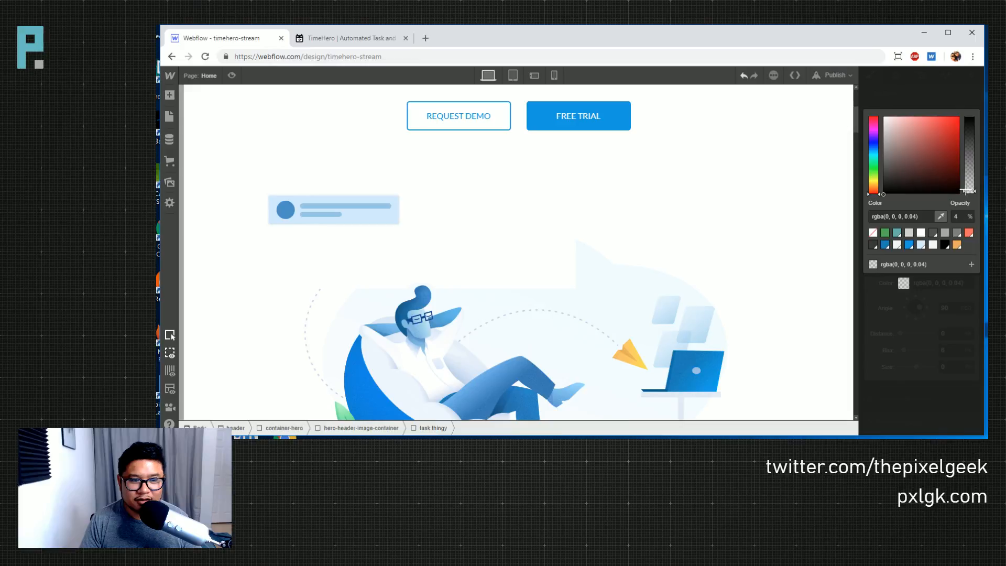
{"action": "left_click", "coordinate": [952, 93]}
{"action": "left_click", "coordinate": [930, 185]}
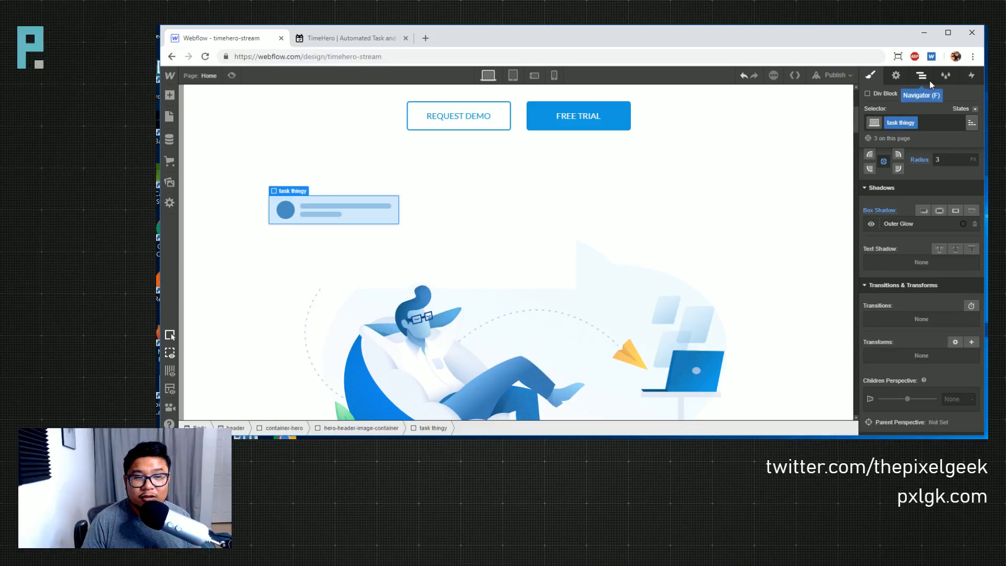
- Add a While Scrolling in View trigger to the hero-header-image-container that wraps the hero image
{"action": "scroll", "coordinate": [786, 195], "scroll_direction": "up", "scroll_amount": 4}
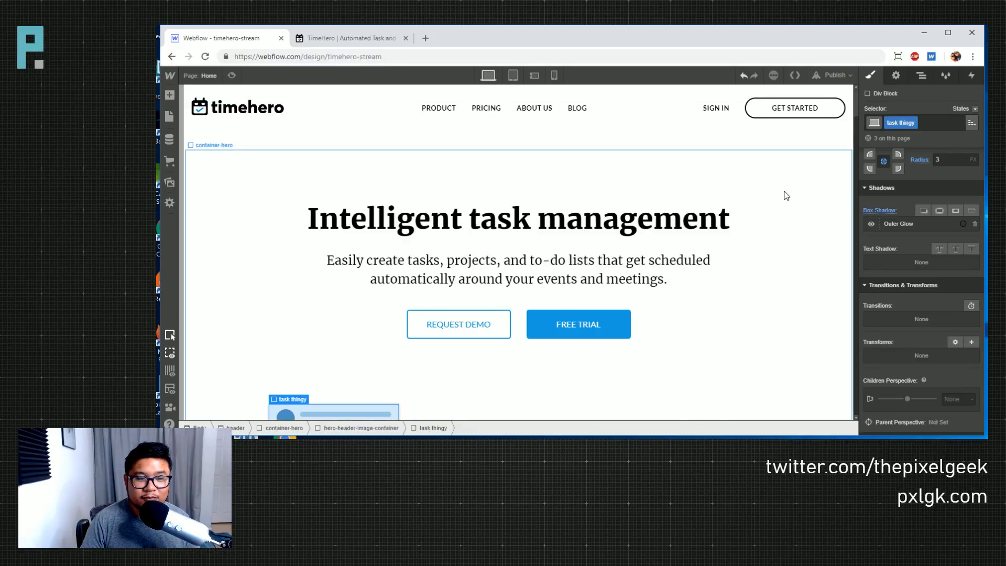
{"action": "scroll", "coordinate": [832, 236], "scroll_direction": "down", "scroll_amount": 2}
{"action": "scroll", "coordinate": [829, 237], "scroll_direction": "down", "scroll_amount": 1}
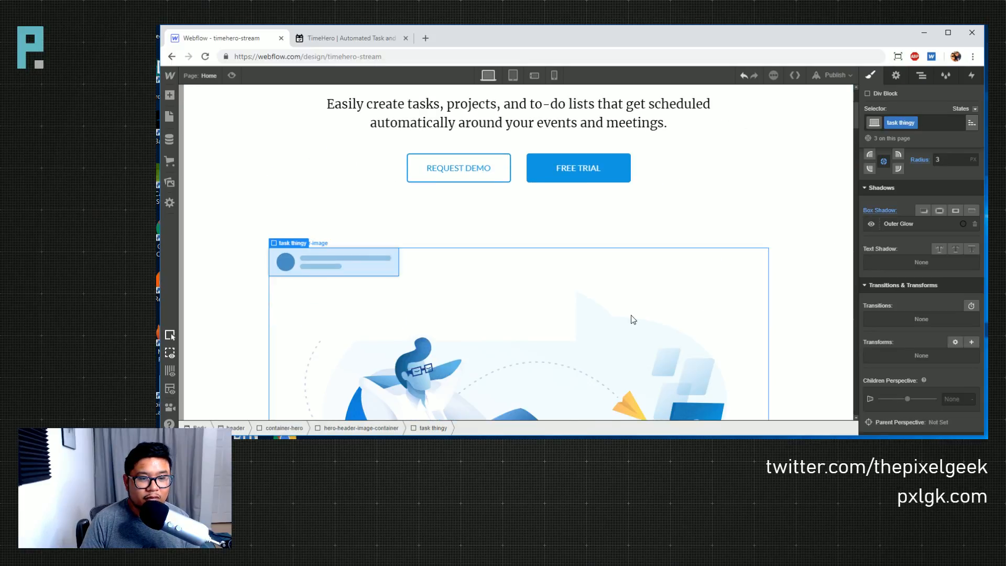
{"action": "left_click", "coordinate": [711, 272]}
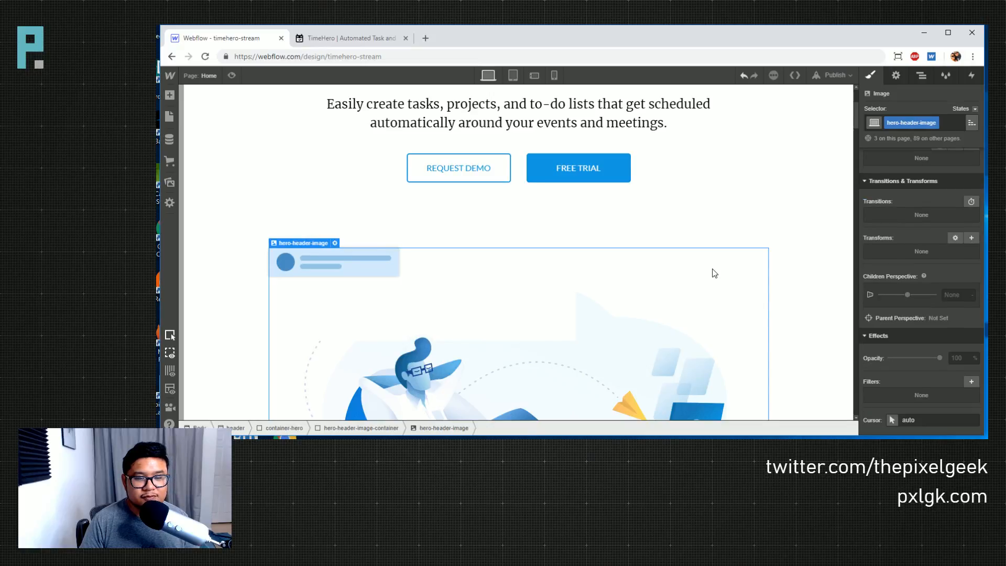
{"action": "key", "text": "Up"}
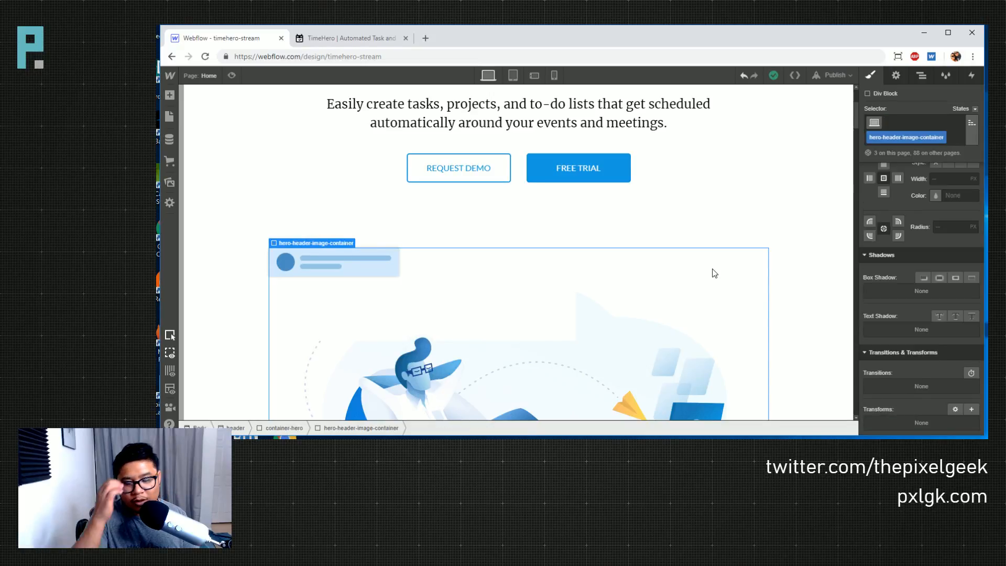
{"action": "scroll", "coordinate": [713, 270], "scroll_direction": "up", "scroll_amount": 1}
{"action": "scroll", "coordinate": [713, 270], "scroll_direction": "up", "scroll_amount": 2}
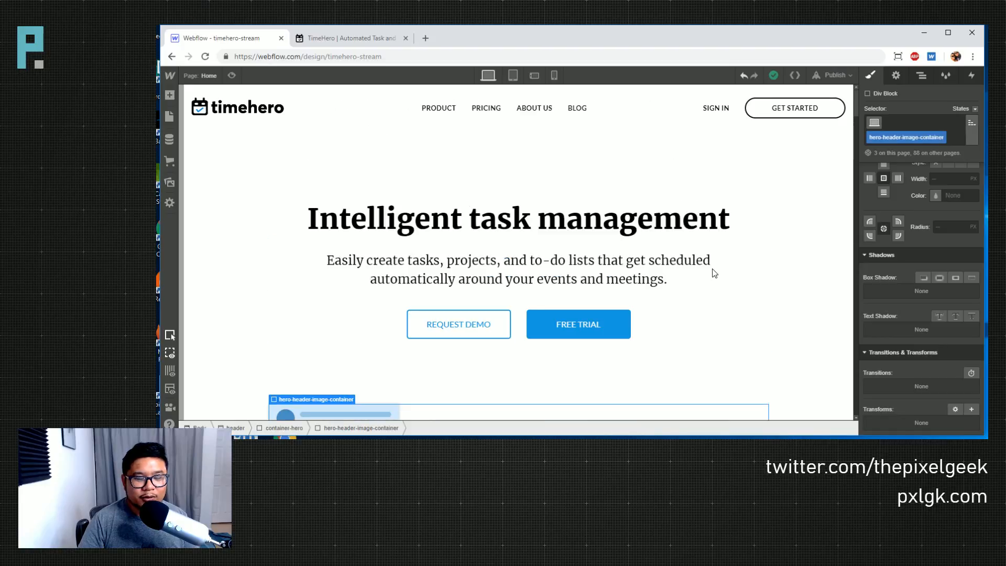
{"action": "left_click_drag", "start_coordinate": [856, 105], "coordinate": [838, 88]}
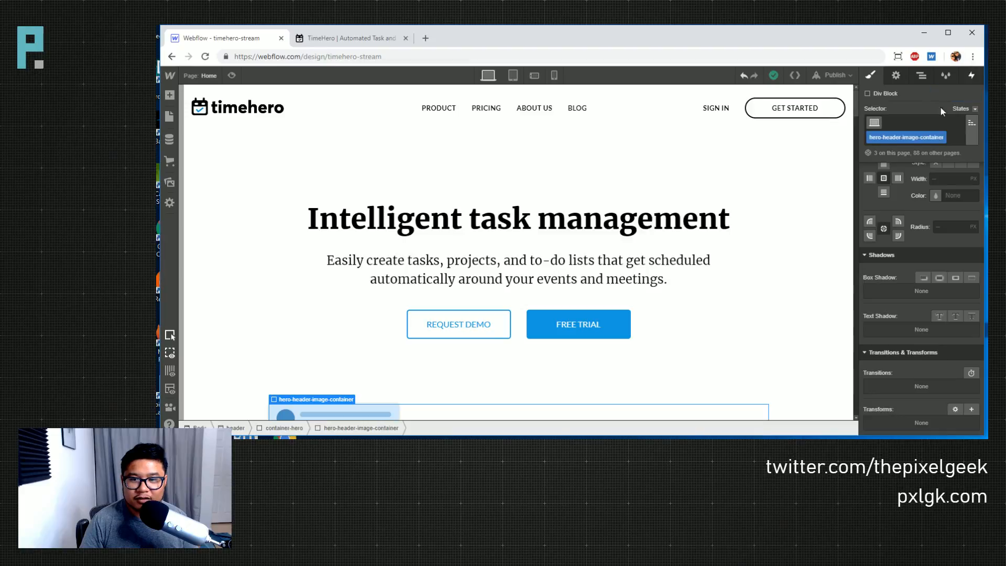
{"action": "left_click", "coordinate": [971, 75]}
{"action": "left_click", "coordinate": [976, 112]}
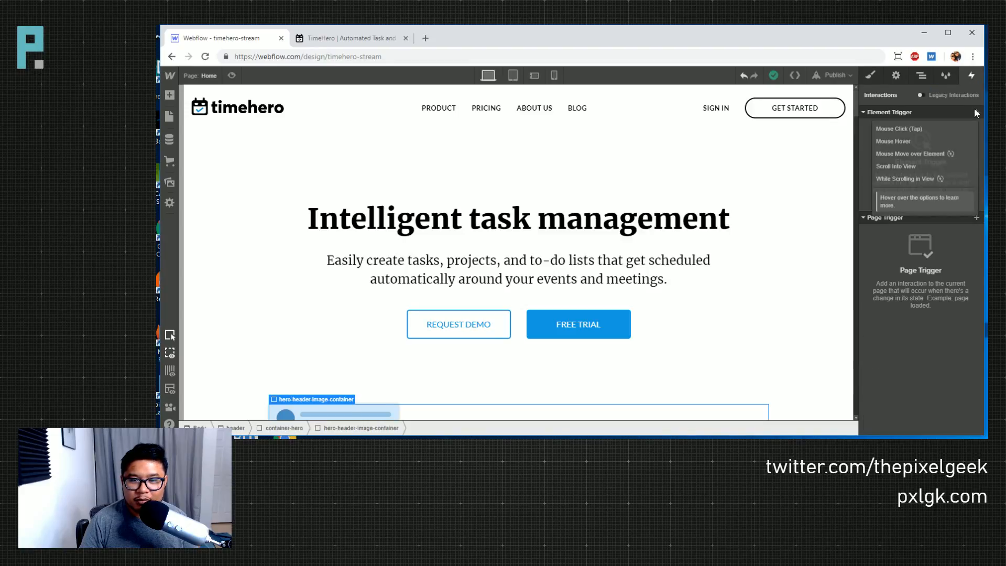
{"action": "left_click", "coordinate": [958, 178]}
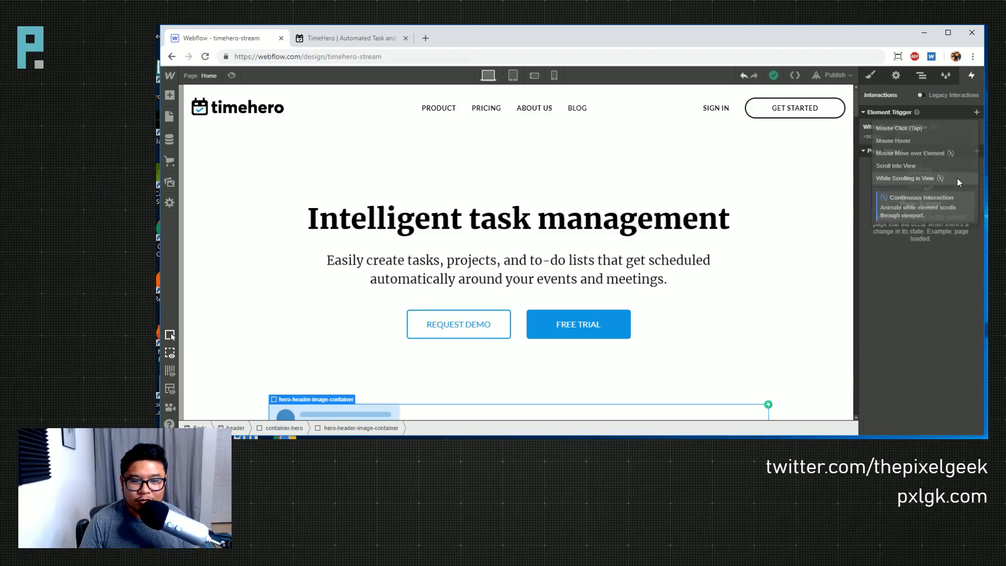
- Set the trigger's on-scroll action to Play Scroll Animation and inspect its animation boundaries
{"action": "left_click", "coordinate": [926, 164]}
{"action": "left_click", "coordinate": [918, 190]}
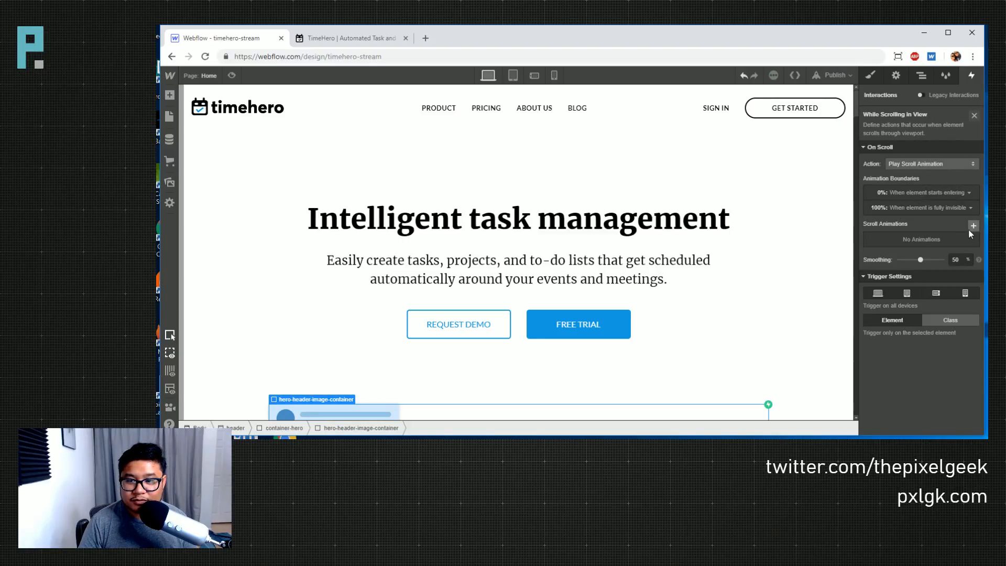
{"action": "left_click", "coordinate": [963, 195]}
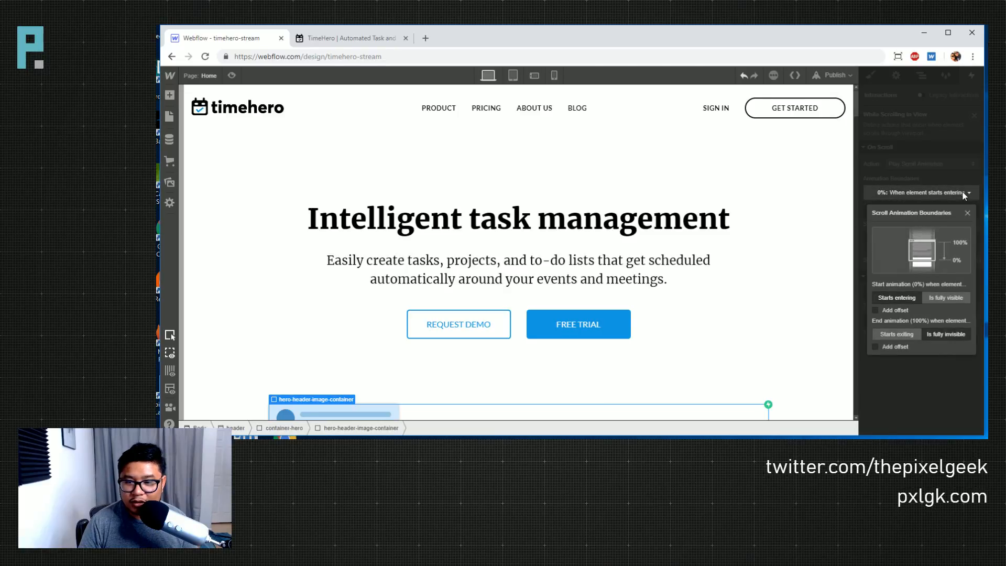
{"action": "left_click", "coordinate": [963, 183]}
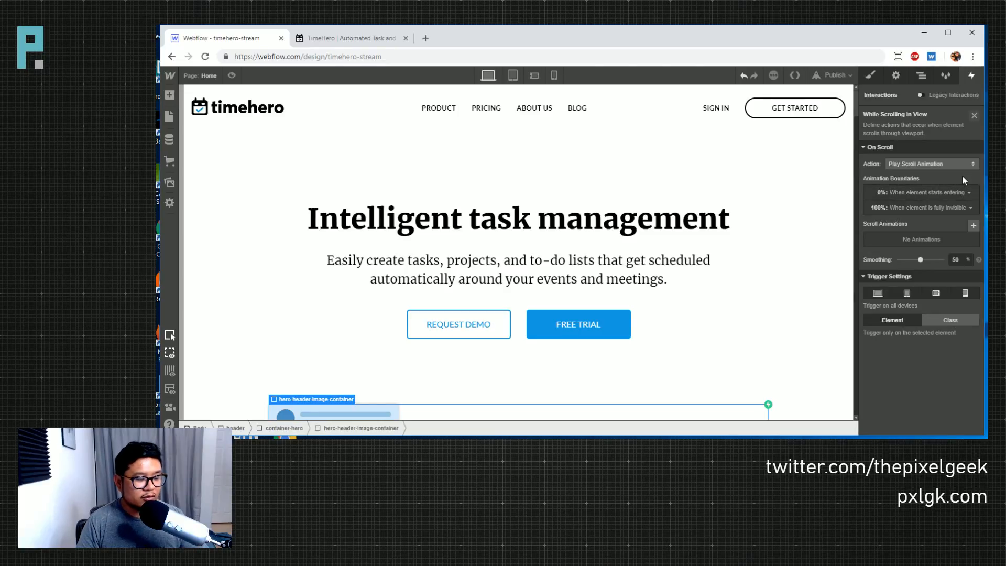
- Create a new scroll animation named "task thingies"
{"action": "left_click", "coordinate": [973, 226]}
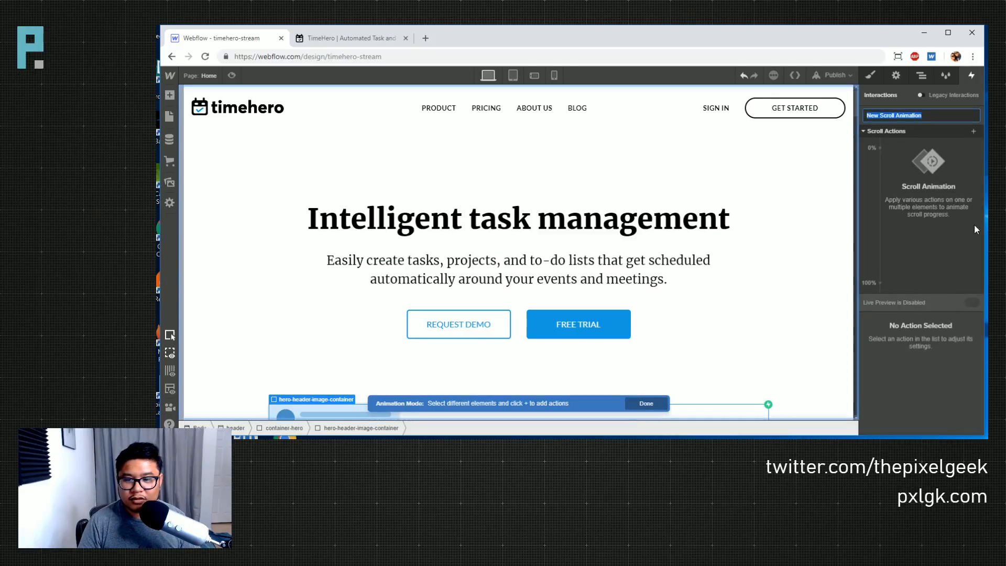
{"action": "type", "text": "task thingy"}
{"action": "key", "text": "BackSpace"}
{"action": "type", "text": "ies"}
{"action": "key", "text": "Return"}
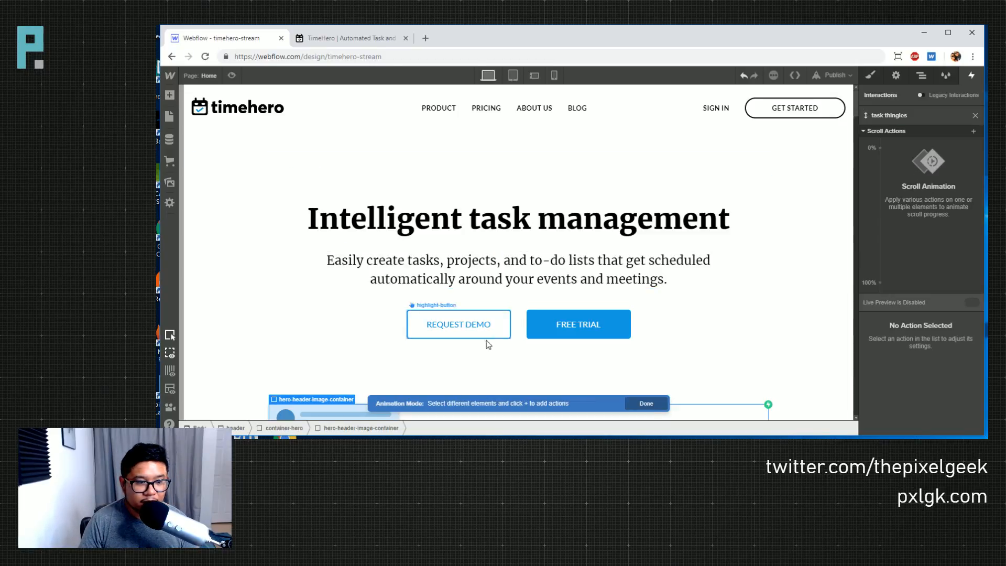
- Add a Move action at 0% for one of the task thingy blocks in the image container
{"action": "left_click", "coordinate": [922, 78]}
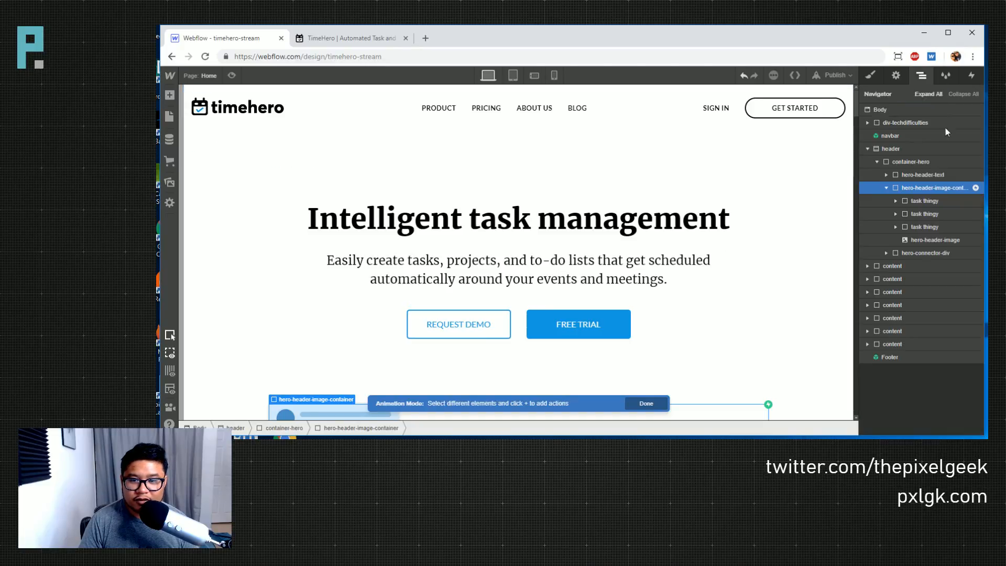
{"action": "left_click", "coordinate": [971, 75]}
{"action": "left_click", "coordinate": [881, 147]}
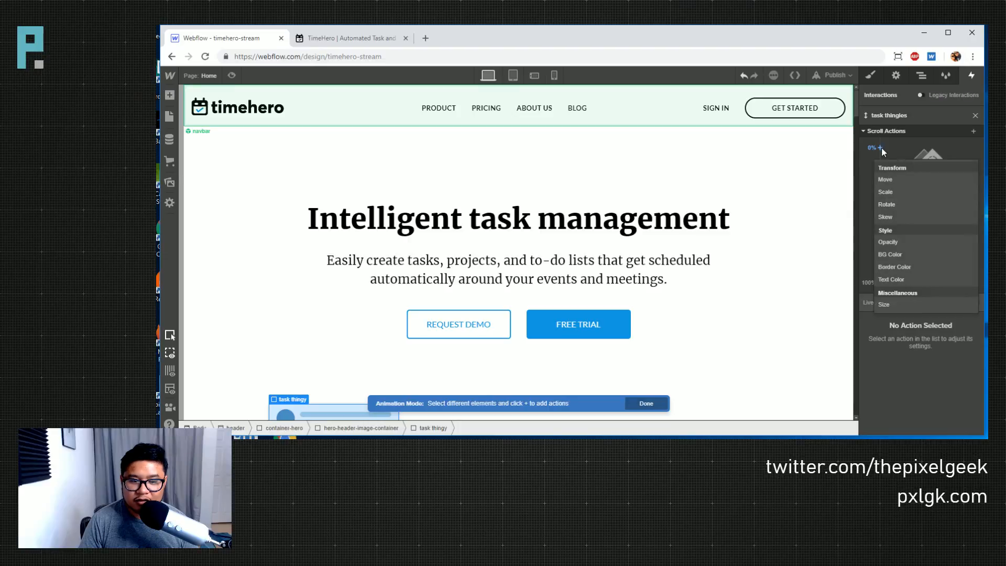
{"action": "left_click", "coordinate": [901, 179]}
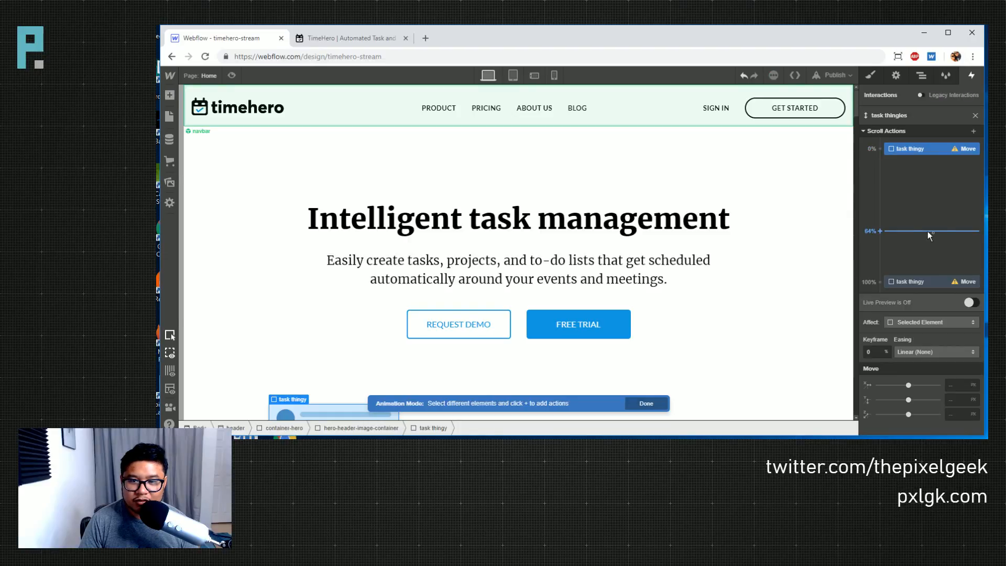
- With Live Preview on, shift the starting Move keyframe to 2% and set its vertical offset to -117 px
{"action": "left_click", "coordinate": [969, 303]}
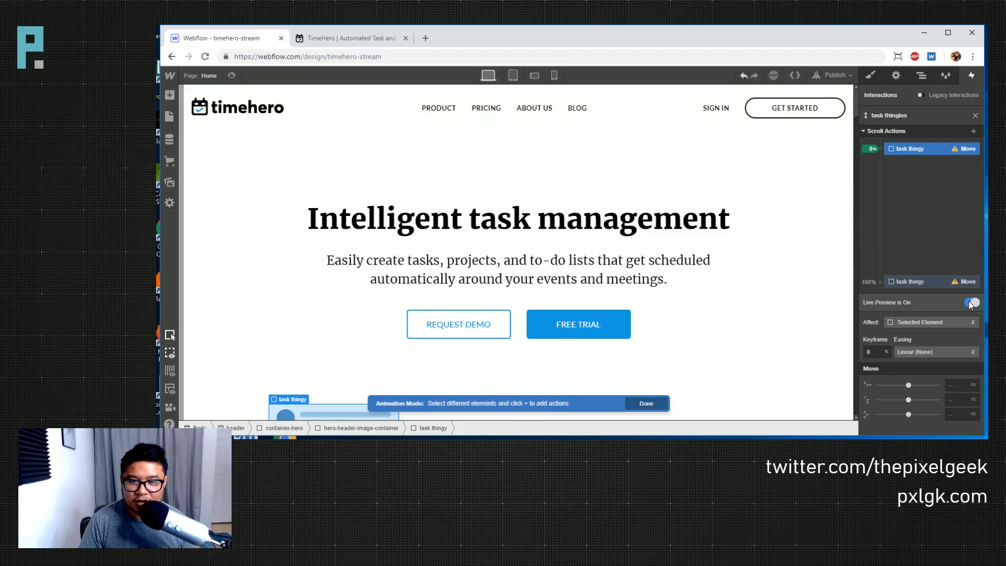
{"action": "scroll", "coordinate": [795, 316], "scroll_direction": "down", "scroll_amount": 2}
{"action": "scroll", "coordinate": [796, 317], "scroll_direction": "up", "scroll_amount": 2}
{"action": "scroll", "coordinate": [796, 317], "scroll_direction": "down", "scroll_amount": 1}
{"action": "scroll", "coordinate": [795, 317], "scroll_direction": "up", "scroll_amount": 1}
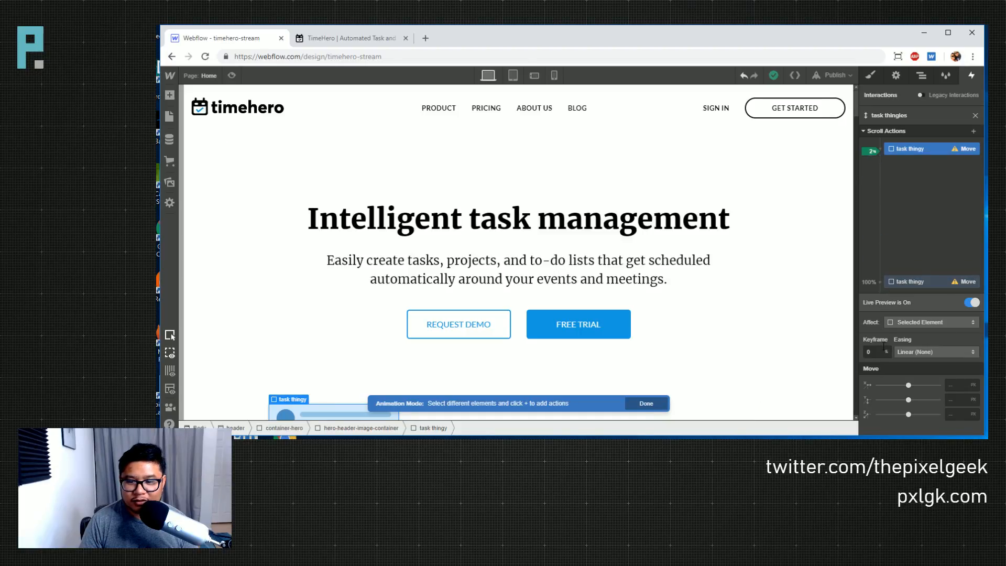
{"action": "left_click", "coordinate": [874, 352]}
{"action": "type", "text": "2"}
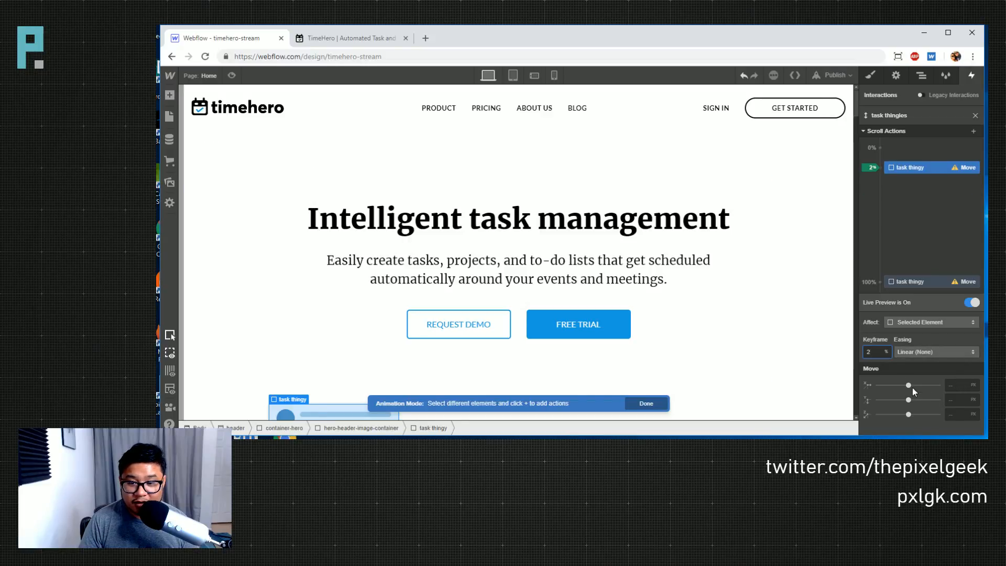
{"action": "left_click_drag", "start_coordinate": [909, 400], "coordinate": [901, 401]}
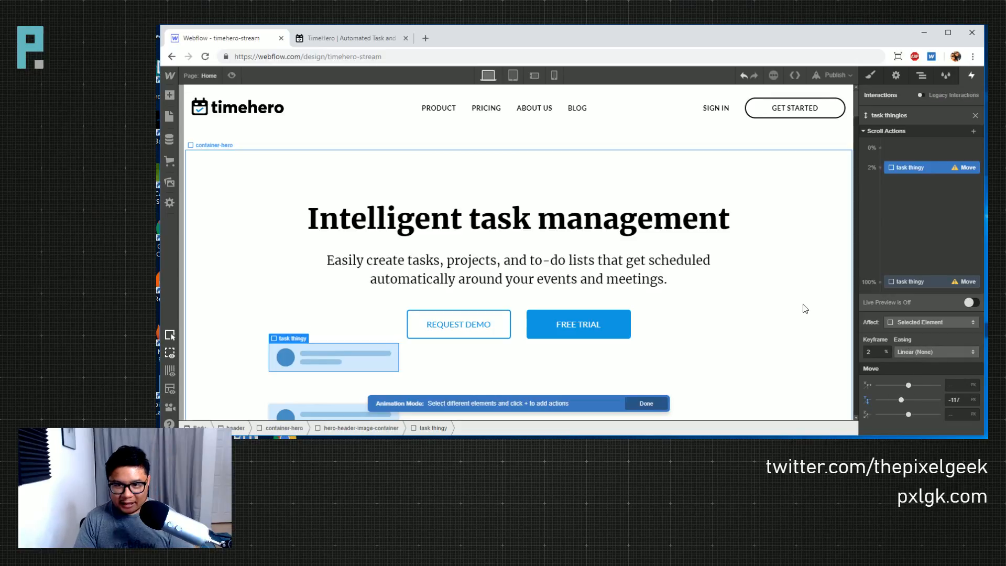
- Preview the hero section with Live Preview on to find the scroll percentage where the block's movement should end
{"action": "scroll", "coordinate": [771, 309], "scroll_direction": "down", "scroll_amount": 5}
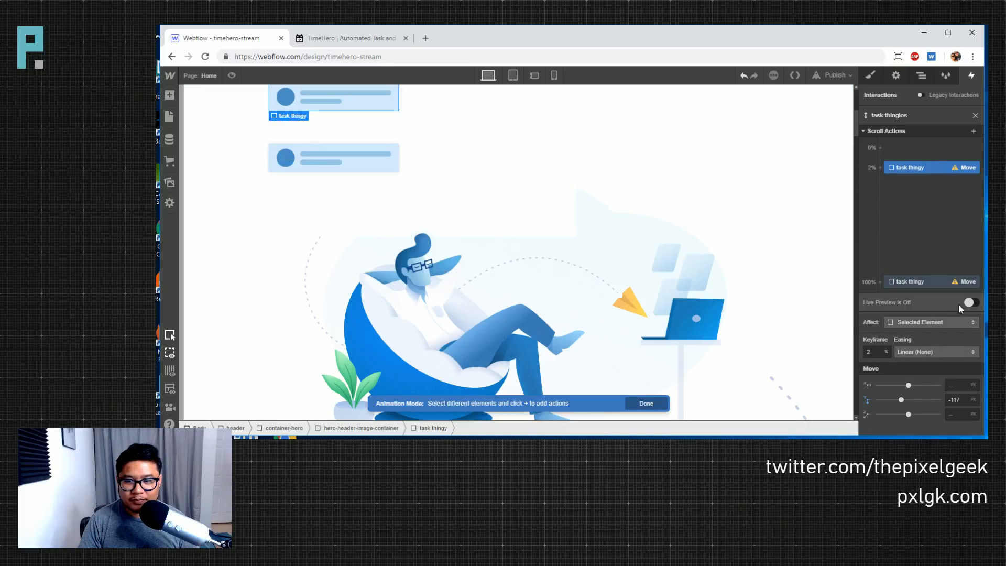
{"action": "left_click", "coordinate": [971, 303]}
{"action": "scroll", "coordinate": [714, 252], "scroll_direction": "up", "scroll_amount": 3}
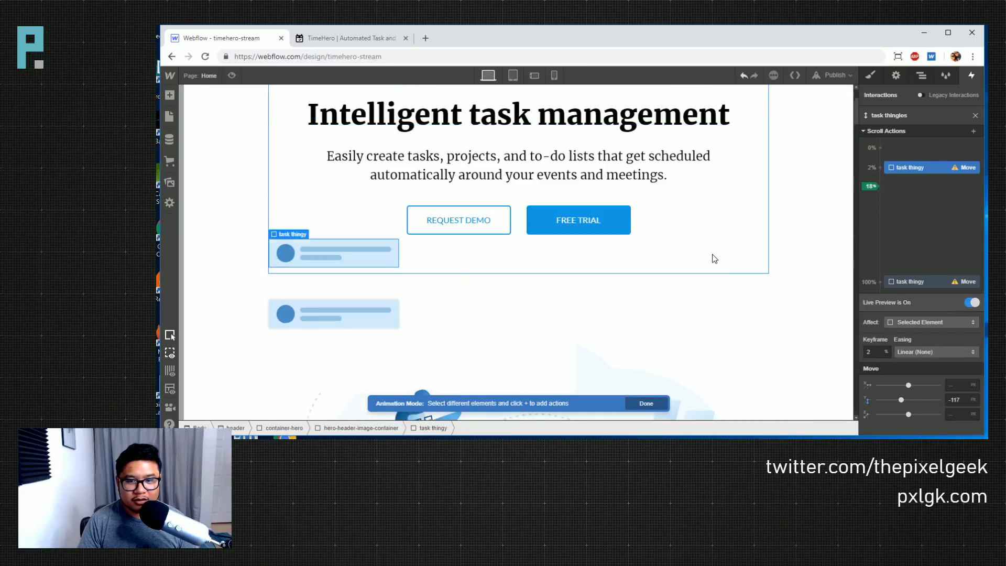
{"action": "scroll", "coordinate": [714, 258], "scroll_direction": "down", "scroll_amount": 2}
{"action": "scroll", "coordinate": [714, 259], "scroll_direction": "down", "scroll_amount": 3}
{"action": "scroll", "coordinate": [714, 259], "scroll_direction": "up", "scroll_amount": 1}
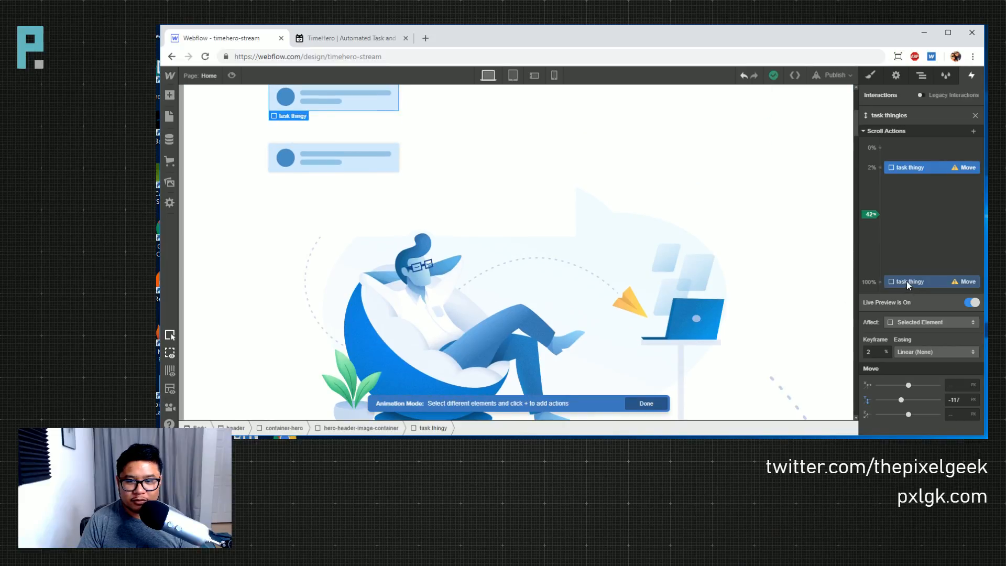
{"action": "left_click", "coordinate": [879, 354]}
{"action": "type", "text": "42"}
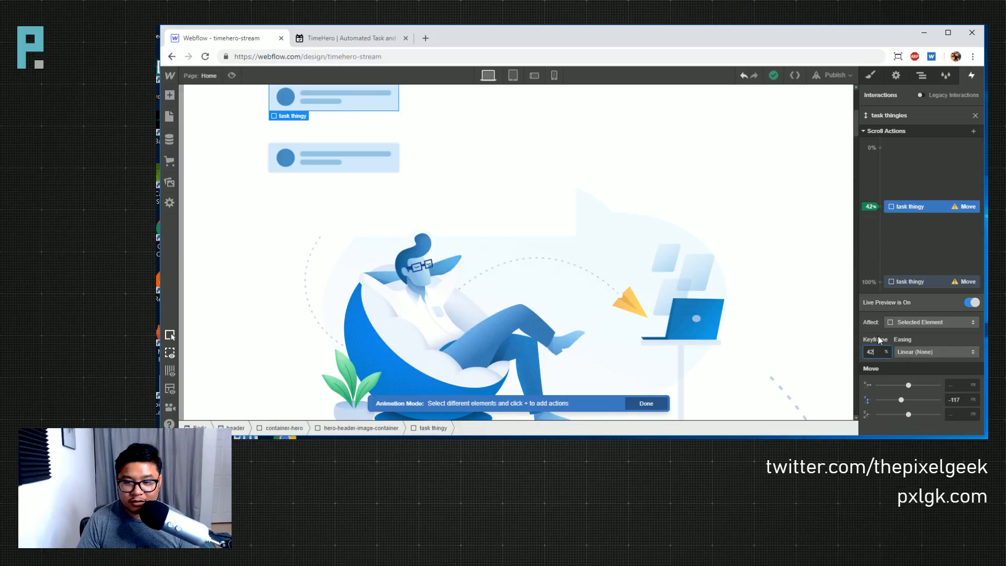
{"action": "left_click_drag", "start_coordinate": [874, 355], "coordinate": [847, 353]}
{"action": "type", "text": "2"}
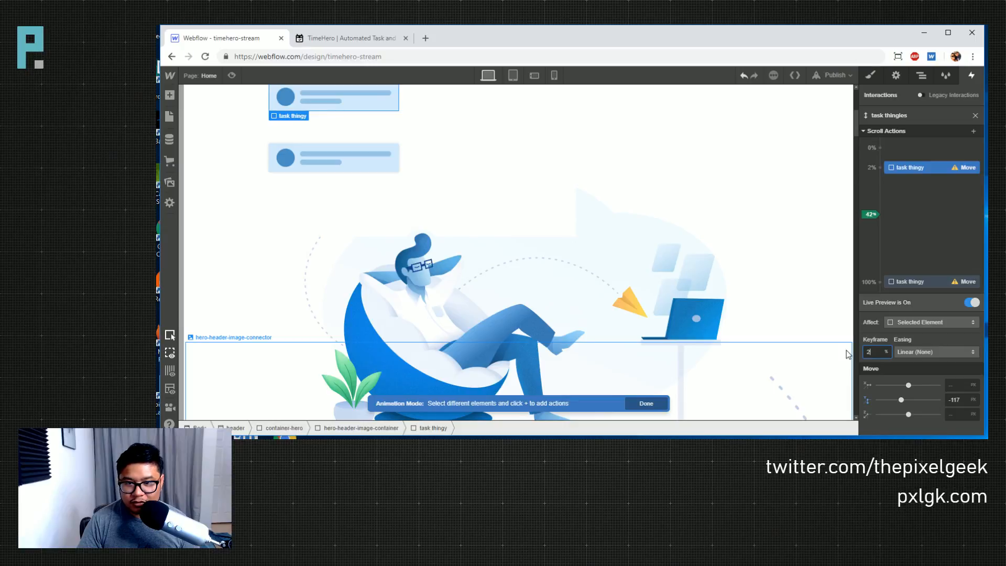
- Shift the ending Move keyframe to 42% and set its vertical offset to 100 px
{"action": "left_click", "coordinate": [933, 279]}
{"action": "double_click", "coordinate": [875, 355]}
{"action": "type", "text": "42"}
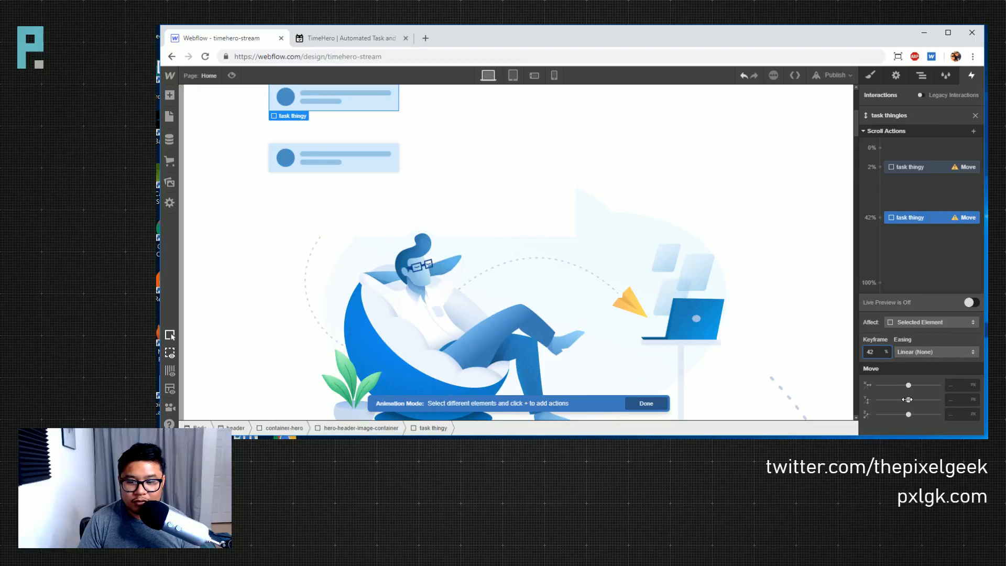
{"action": "left_click_drag", "start_coordinate": [907, 401], "coordinate": [914, 400]}
- Check the card layout on the live TimeHero site and set the 42% keyframe's horizontal offset to 65 px
{"action": "left_click", "coordinate": [350, 39]}
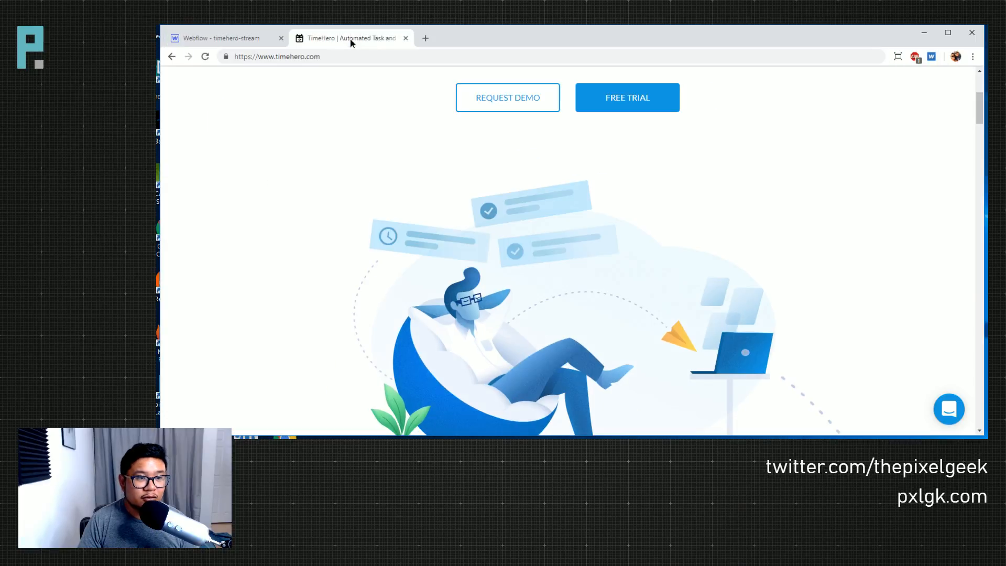
{"action": "left_click", "coordinate": [231, 40]}
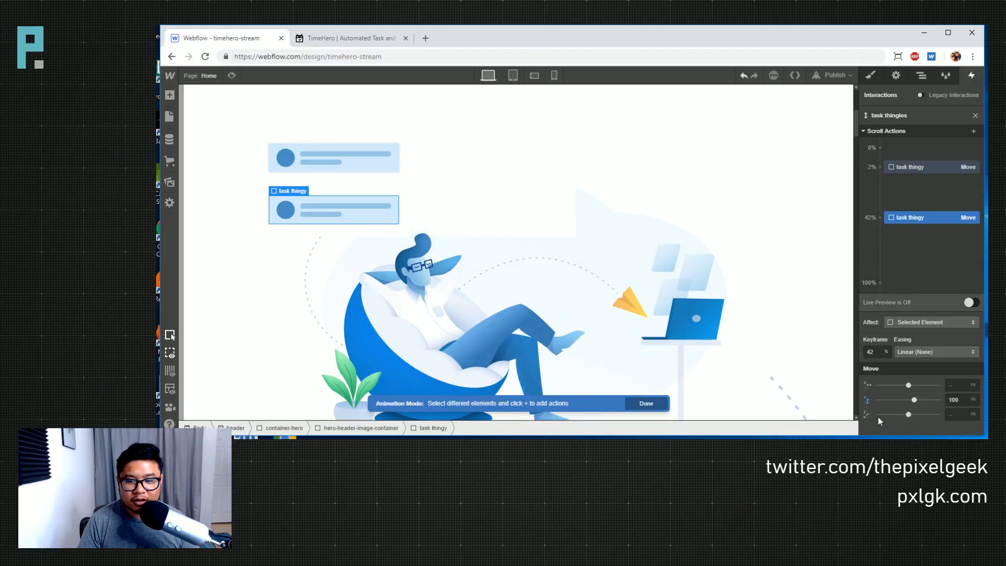
{"action": "left_click_drag", "start_coordinate": [911, 385], "coordinate": [913, 385]}
- Set the 2% Move keyframe's horizontal offset to 0 px and preview the block's movement with Live Preview
{"action": "left_click", "coordinate": [928, 166]}
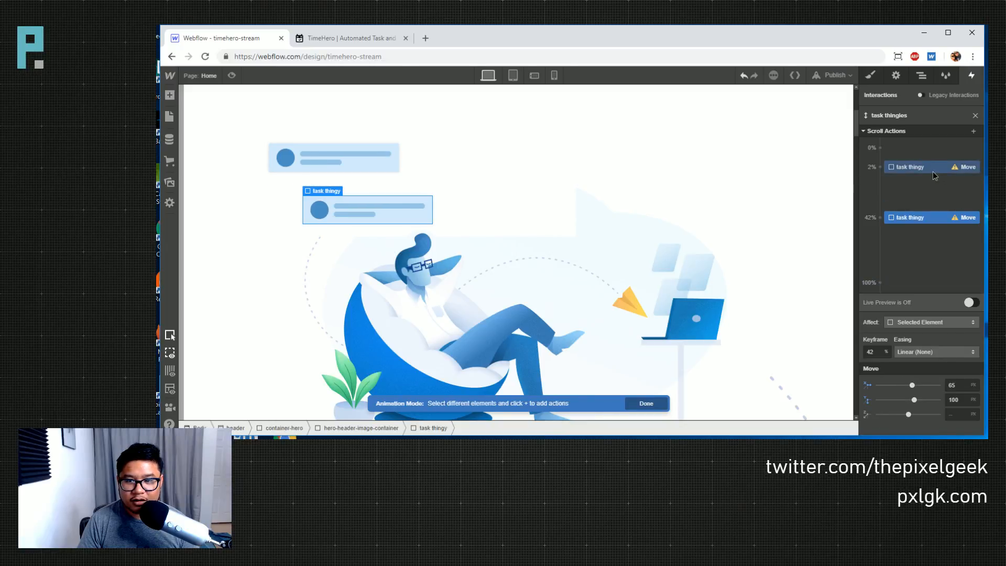
{"action": "left_click", "coordinate": [907, 385]}
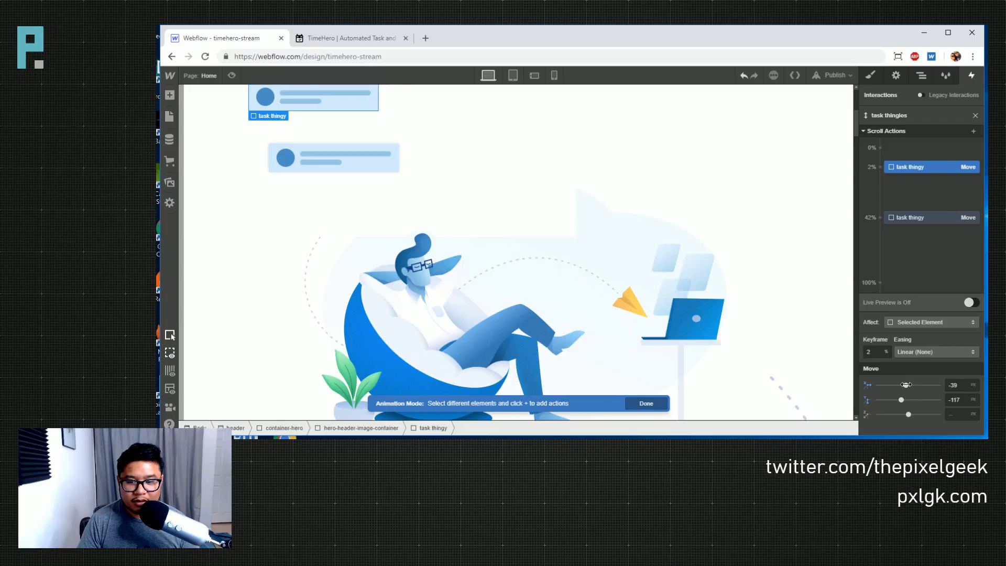
{"action": "left_click_drag", "start_coordinate": [906, 384], "coordinate": [908, 385]}
{"action": "left_click", "coordinate": [957, 385]}
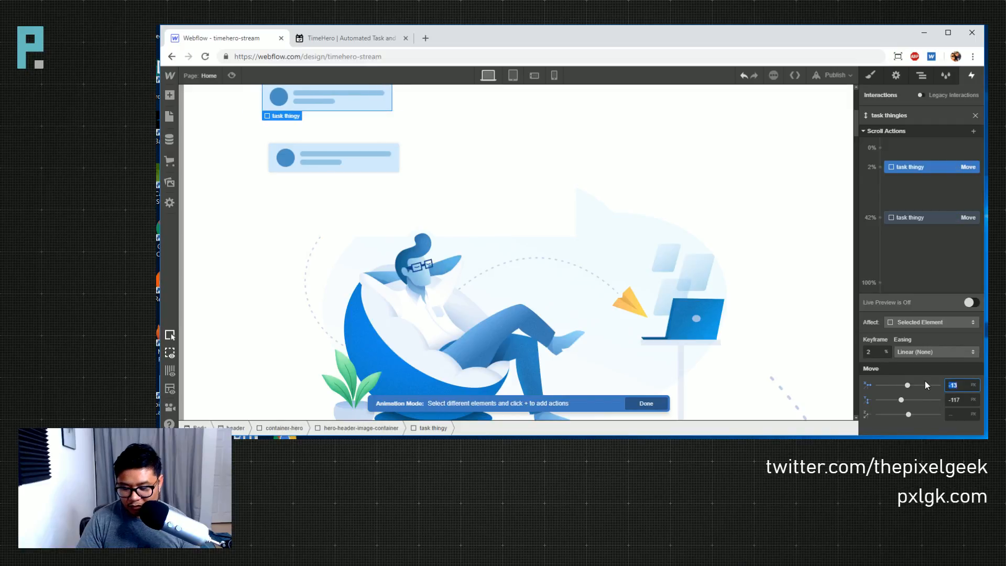
{"action": "type", "text": "0"}
{"action": "left_click", "coordinate": [971, 303]}
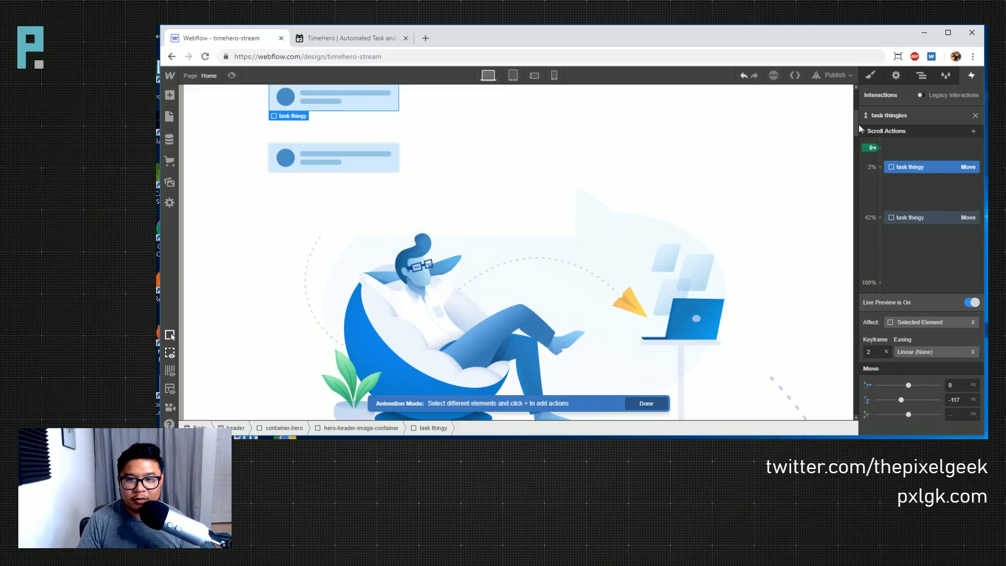
{"action": "mouse_move", "coordinate": [858, 125]}
{"action": "left_mouse_down"}
{"action": "mouse_move", "coordinate": [856, 102]}
{"action": "mouse_move", "coordinate": [863, 131]}
{"action": "mouse_move", "coordinate": [851, 102]}
{"action": "mouse_move", "coordinate": [853, 114]}
{"action": "left_mouse_up"}
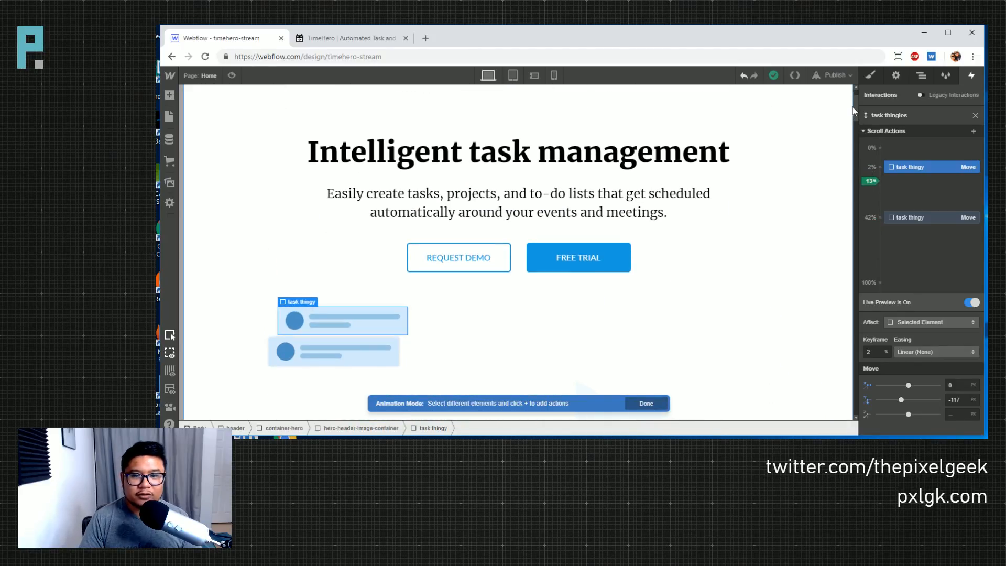
- Add a Rotate action for the task thingy at the 2% keyframe and set its Z rotation to -11 degrees
{"action": "left_click", "coordinate": [880, 168]}
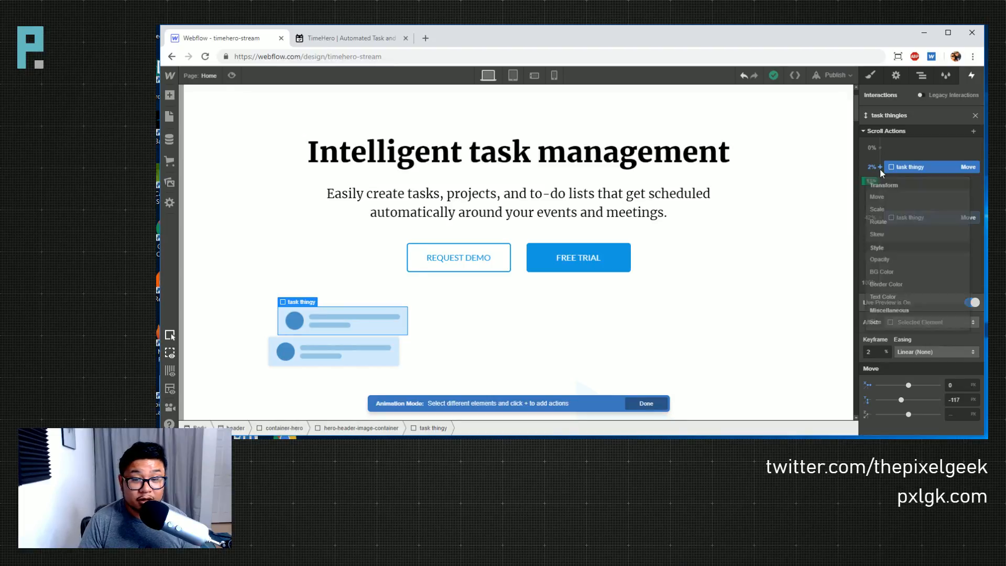
{"action": "left_click", "coordinate": [899, 224]}
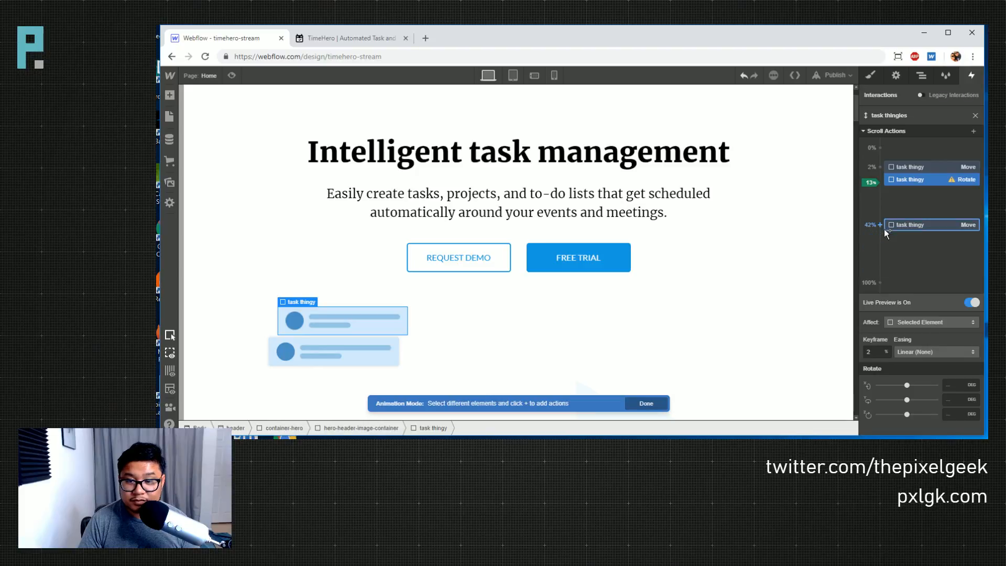
{"action": "left_click", "coordinate": [906, 415]}
{"action": "left_click_drag", "start_coordinate": [907, 415], "coordinate": [905, 414]}
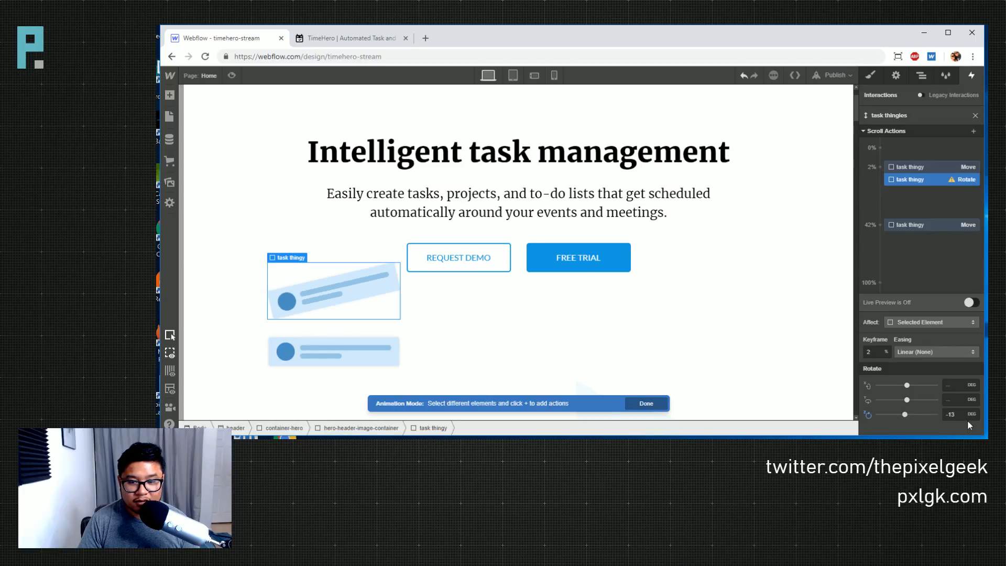
{"action": "key", "text": "Down"}
{"action": "key", "text": "Down"}
{"action": "key", "text": "Down"}
{"action": "key", "text": "Down"}
{"action": "key", "text": "Up"}
{"action": "key", "text": "Up"}
{"action": "key", "text": "Up"}
{"action": "key", "text": "Up"}
{"action": "key", "text": "Up"}
{"action": "key", "text": "Up"}
{"action": "key", "text": "Up"}
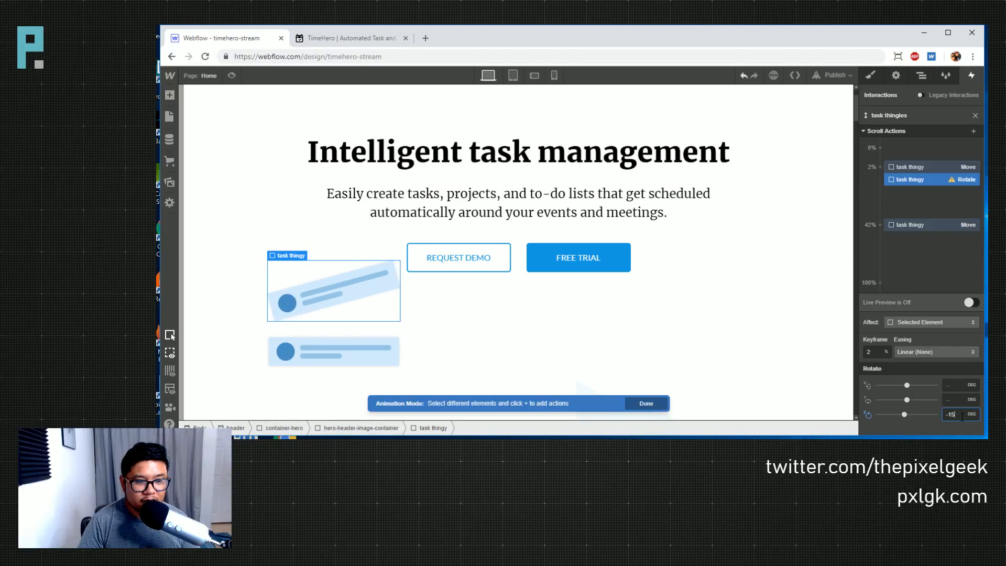
{"action": "key", "text": "Down"}
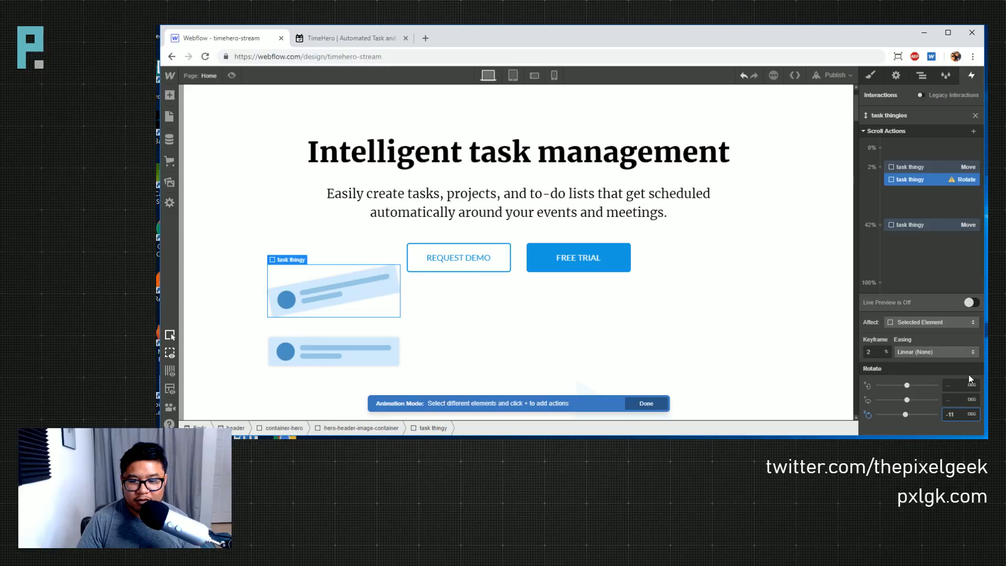
- Add a Rotate action at the 42% keyframe, compare the card tilt on the live TimeHero site, and set its Z rotation to 10 degrees
{"action": "left_click", "coordinate": [880, 224]}
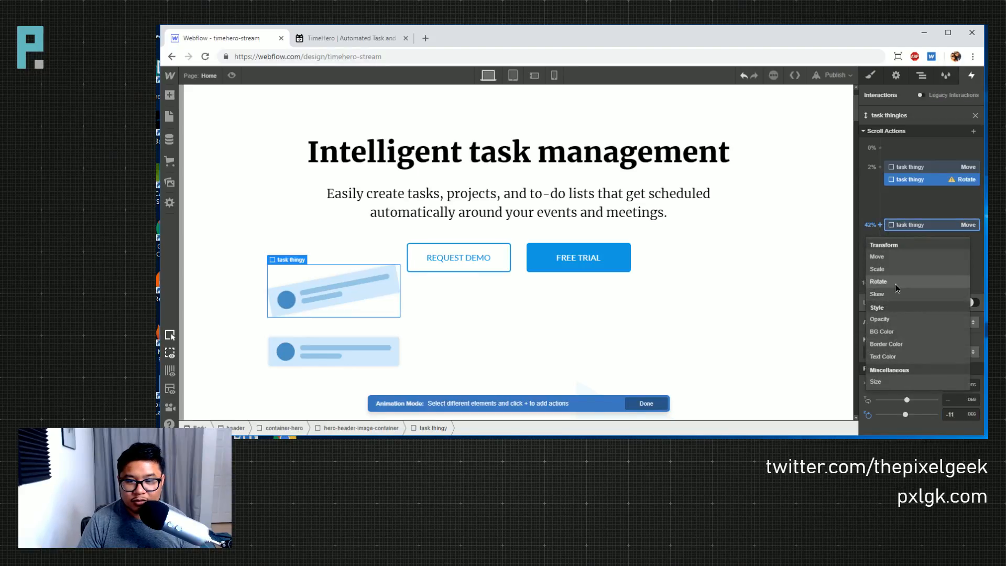
{"action": "left_click", "coordinate": [895, 284]}
{"action": "scroll", "coordinate": [714, 332], "scroll_direction": "down", "scroll_amount": 3}
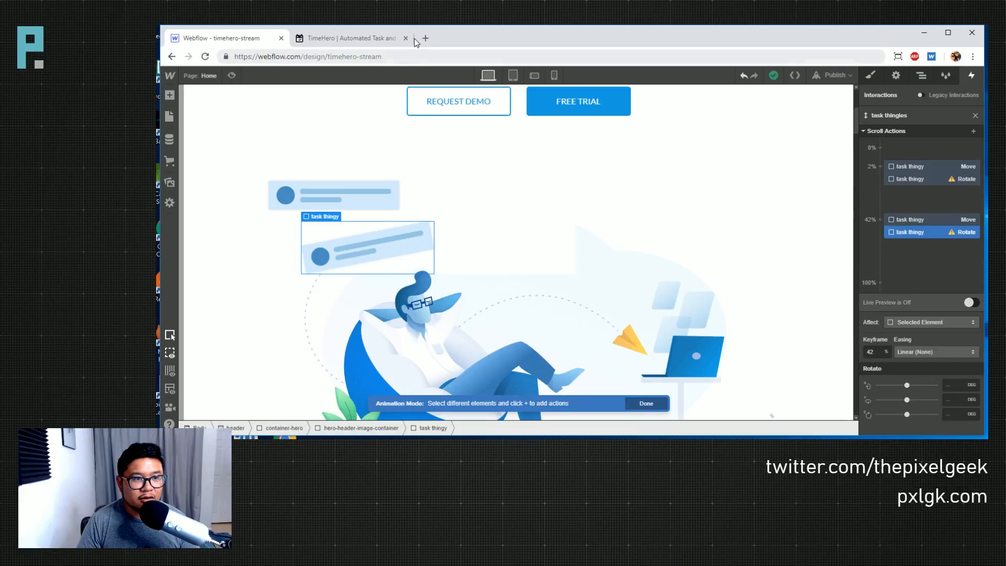
{"action": "left_click", "coordinate": [351, 40]}
{"action": "left_click", "coordinate": [241, 39]}
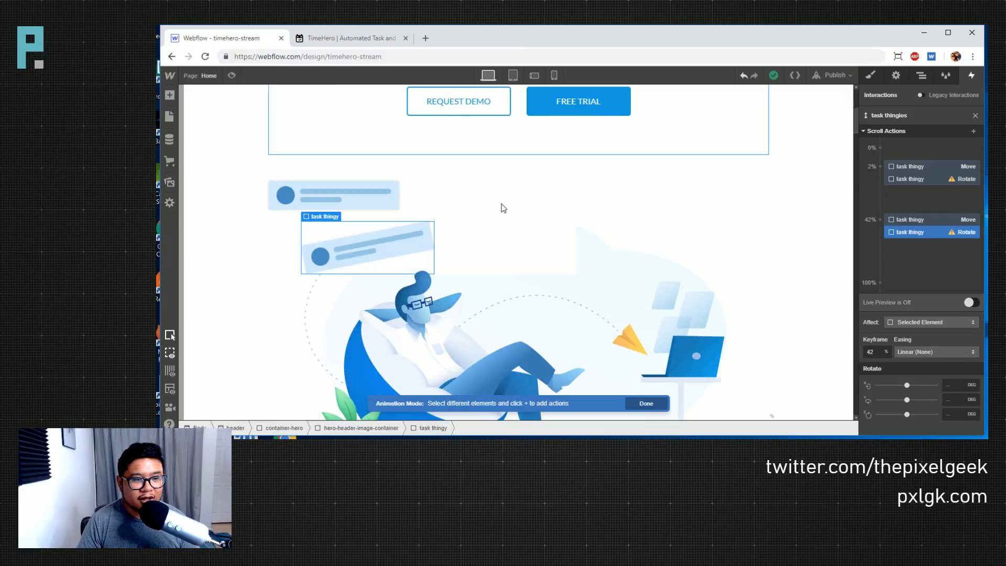
{"action": "left_click", "coordinate": [907, 416]}
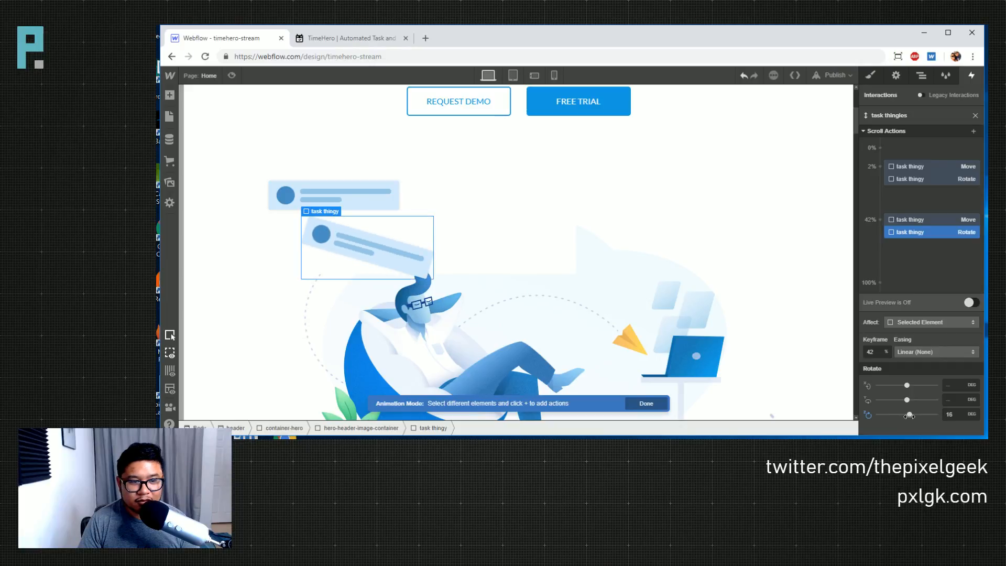
{"action": "left_click_drag", "start_coordinate": [907, 416], "coordinate": [907, 415]}
{"action": "left_click", "coordinate": [315, 39]}
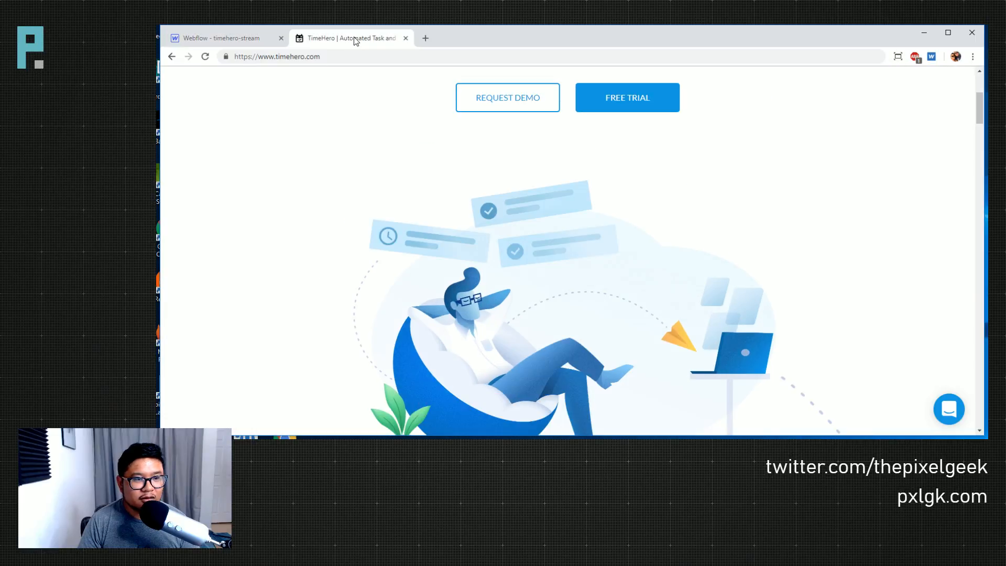
{"action": "left_click", "coordinate": [254, 38]}
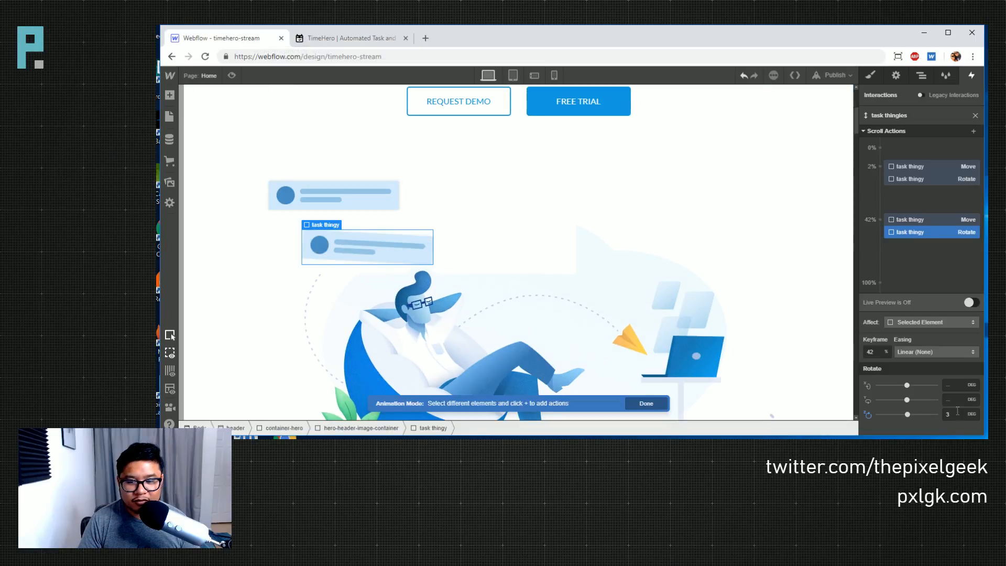
{"action": "key", "text": "Up"}
{"action": "key", "text": "Up"}
{"action": "key", "text": "Up"}
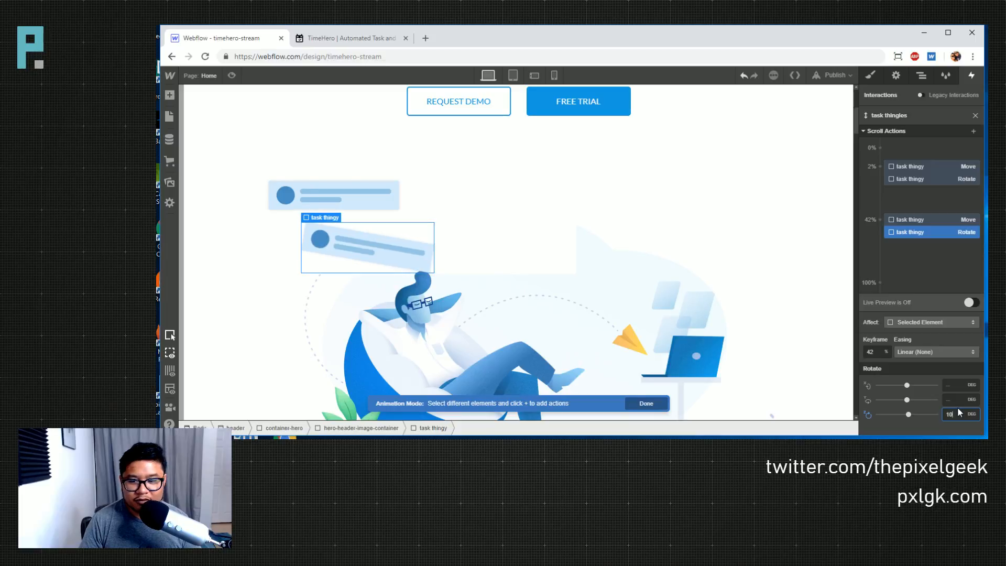
- Set the 42% Move keyframe's offsets to 35 px horizontal and 90 px vertical, and preview the scroll with Live Preview
{"action": "left_click", "coordinate": [912, 219]}
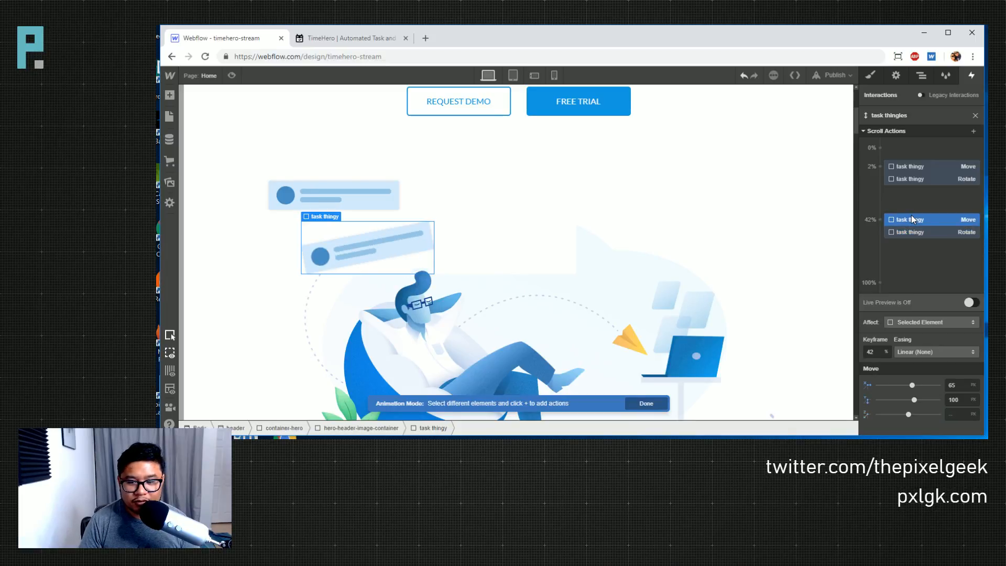
{"action": "key", "text": "shift+Down"}
{"action": "key", "text": "shift+Down"}
{"action": "key", "text": "shift+Down"}
{"action": "key", "text": "shift+Down"}
{"action": "key", "text": "shift+Down"}
{"action": "key", "text": "shift+Down"}
{"action": "key", "text": "shift+Up"}
{"action": "key", "text": "shift+Up"}
{"action": "key", "text": "shift+Up"}
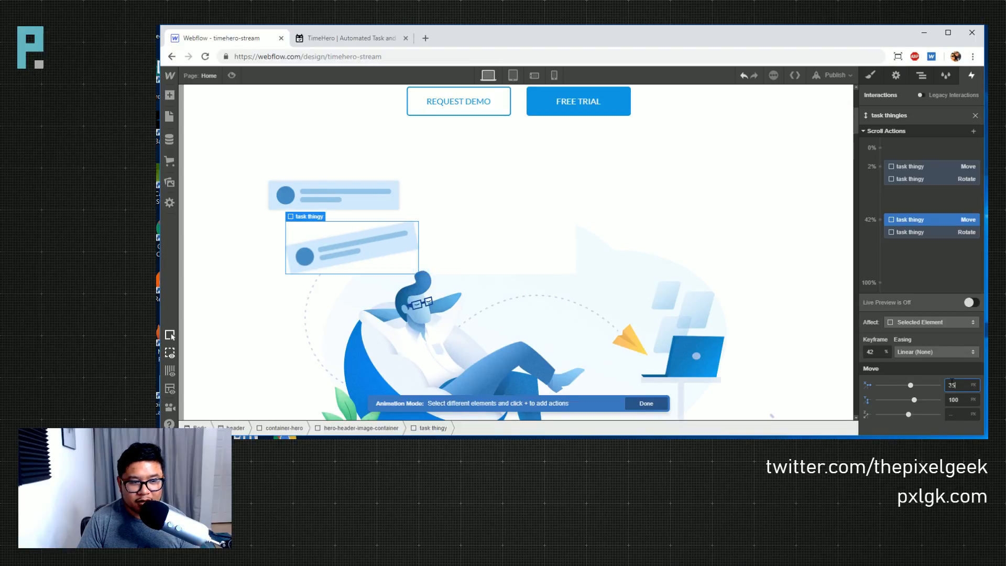
{"action": "key", "text": "Tab"}
{"action": "key", "text": "shift+Down"}
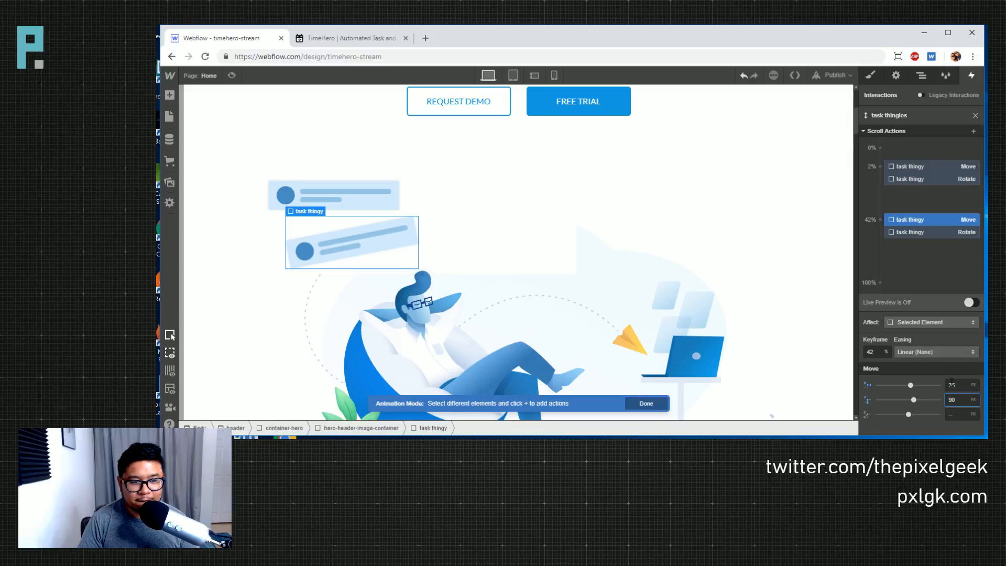
{"action": "left_click", "coordinate": [975, 304]}
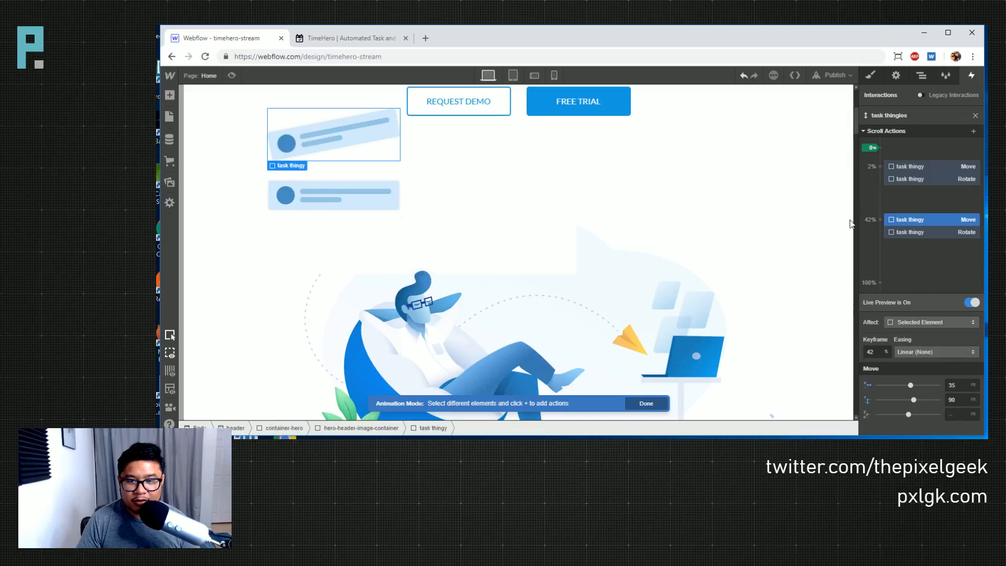
{"action": "scroll", "coordinate": [845, 218], "scroll_direction": "up", "scroll_amount": 5}
{"action": "mouse_move", "coordinate": [858, 112]}
{"action": "left_mouse_down"}
{"action": "mouse_move", "coordinate": [858, 134]}
{"action": "mouse_move", "coordinate": [852, 112]}
{"action": "mouse_move", "coordinate": [854, 126]}
{"action": "left_mouse_up"}
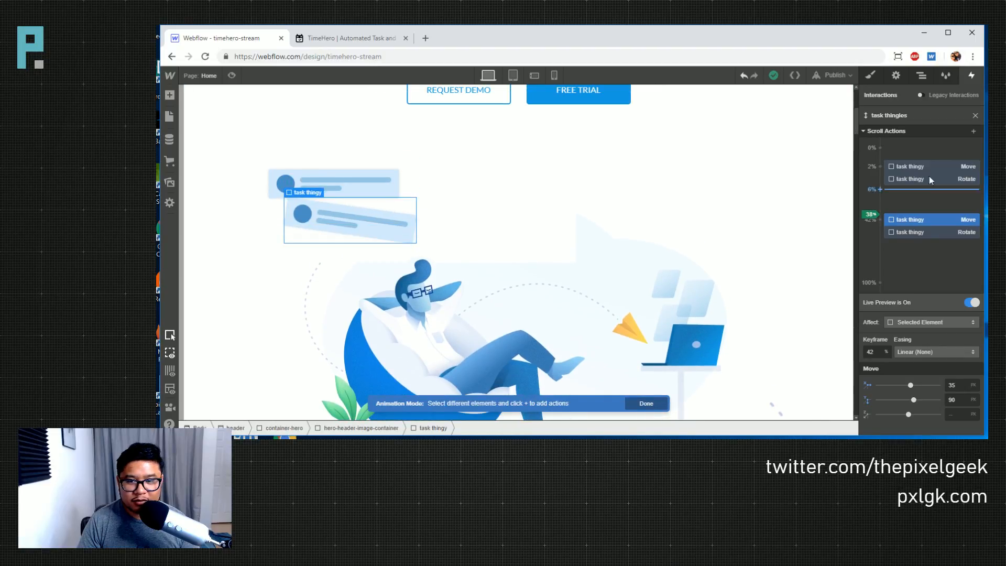
- Raise the 42% Move keyframe's vertical offset to 120 px and preview the card's landing position with Live Preview
{"action": "key", "text": "shift+Down"}
{"action": "key", "text": "shift+Up"}
{"action": "key", "text": "shift+Up"}
{"action": "key", "text": "shift+Up"}
{"action": "key", "text": "shift+Up"}
{"action": "key", "text": "shift+Up"}
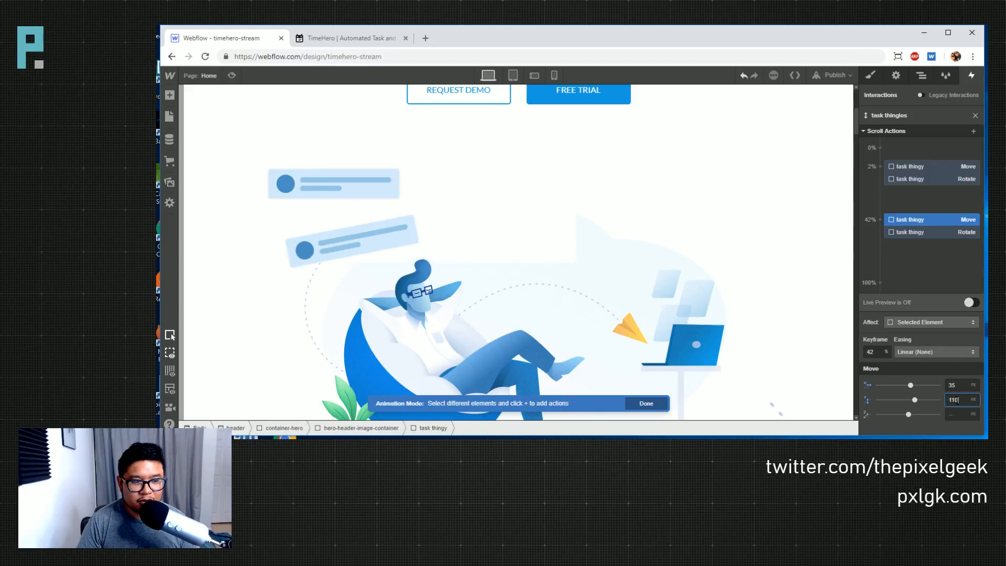
{"action": "key", "text": "shift+Down"}
{"action": "left_click", "coordinate": [971, 303]}
{"action": "scroll", "coordinate": [856, 133], "scroll_direction": "down", "scroll_amount": 5}
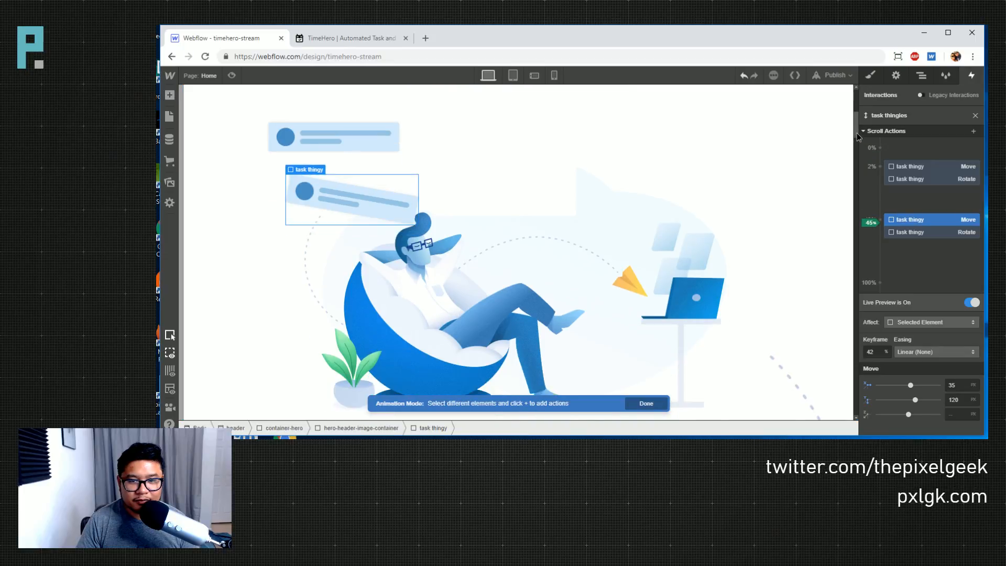
{"action": "scroll", "coordinate": [857, 138], "scroll_direction": "up", "scroll_amount": 3}
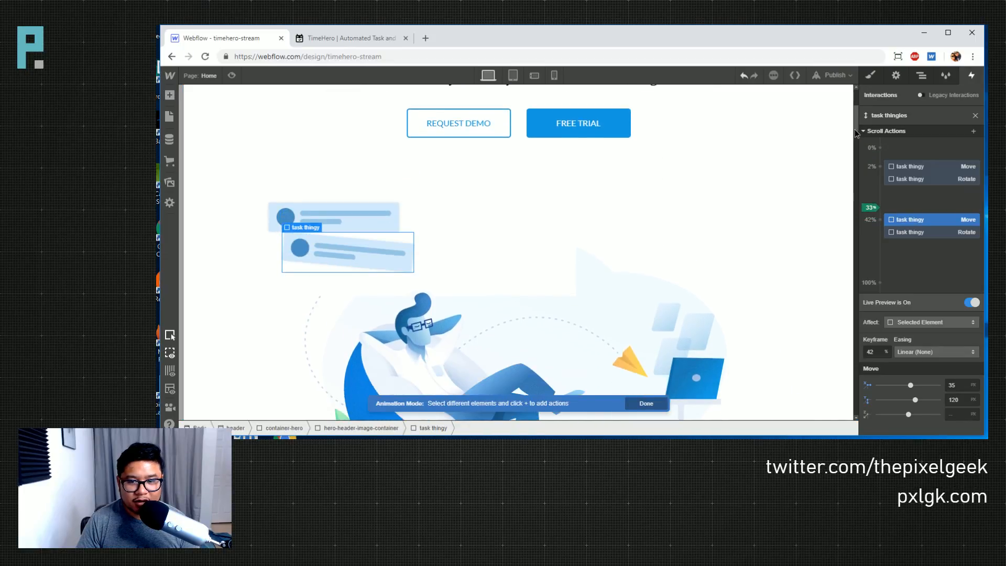
- Set the 42% Move keyframe's vertical offset to 110 px and preview the animation on scroll
{"action": "key", "text": "shift+Down"}
{"action": "left_click", "coordinate": [971, 302]}
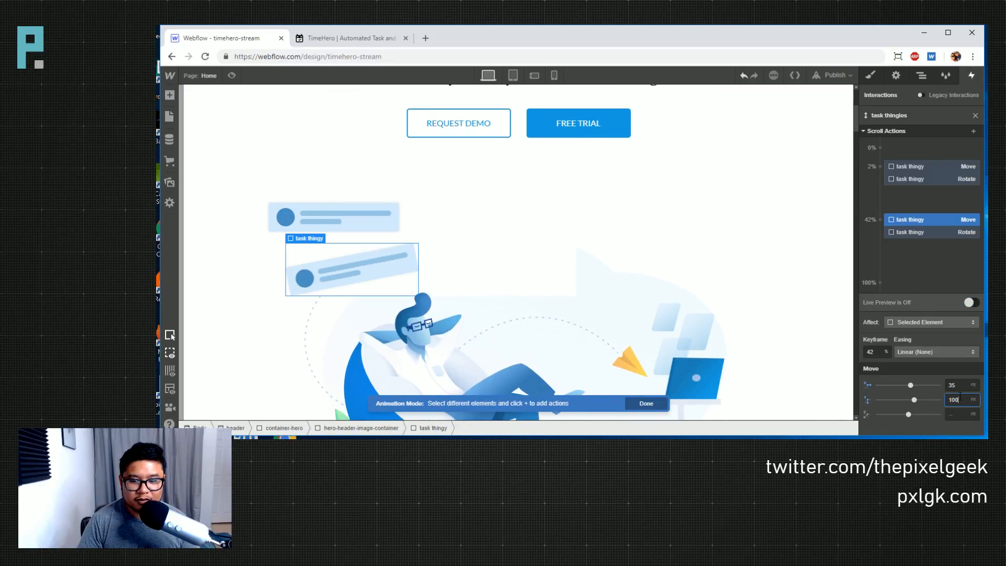
{"action": "left_click", "coordinate": [971, 302]}
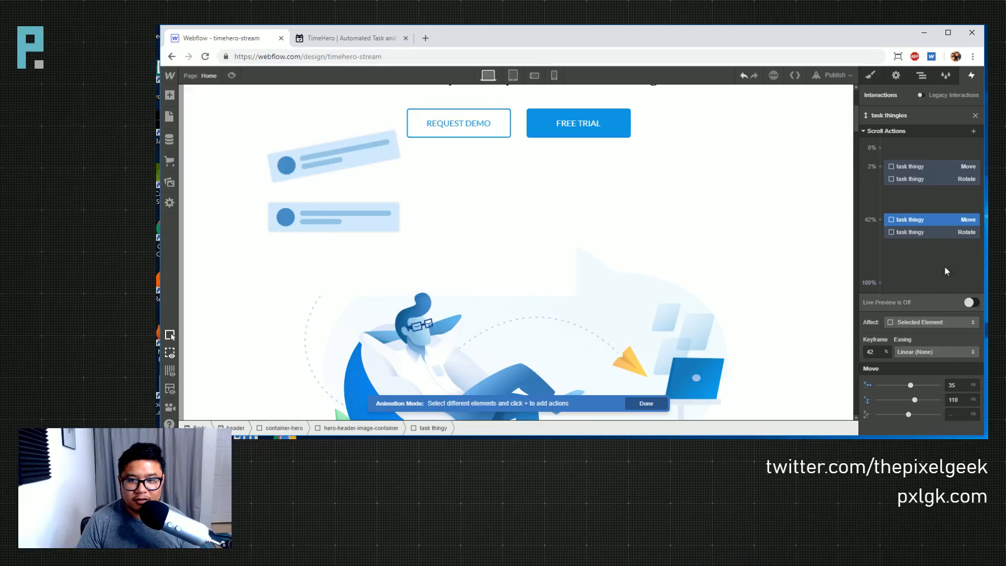
{"action": "scroll", "coordinate": [857, 135], "scroll_direction": "down", "scroll_amount": 3}
{"action": "scroll", "coordinate": [857, 133], "scroll_direction": "up", "scroll_amount": 2}
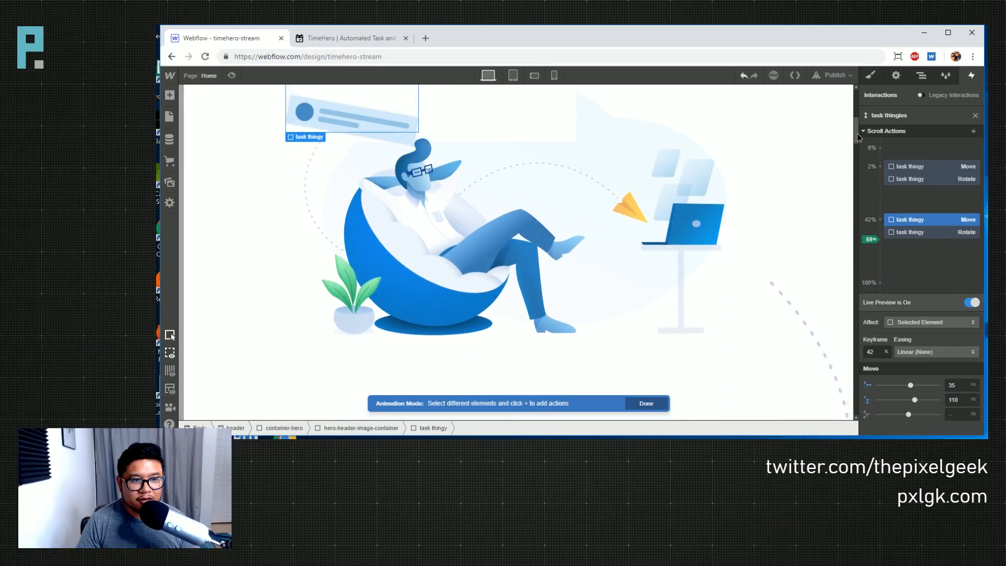
- Reduce the 42% Move keyframe's vertical offset to 100 px and scroll through the hero image with Live Preview on
{"action": "key", "text": "shift+Down"}
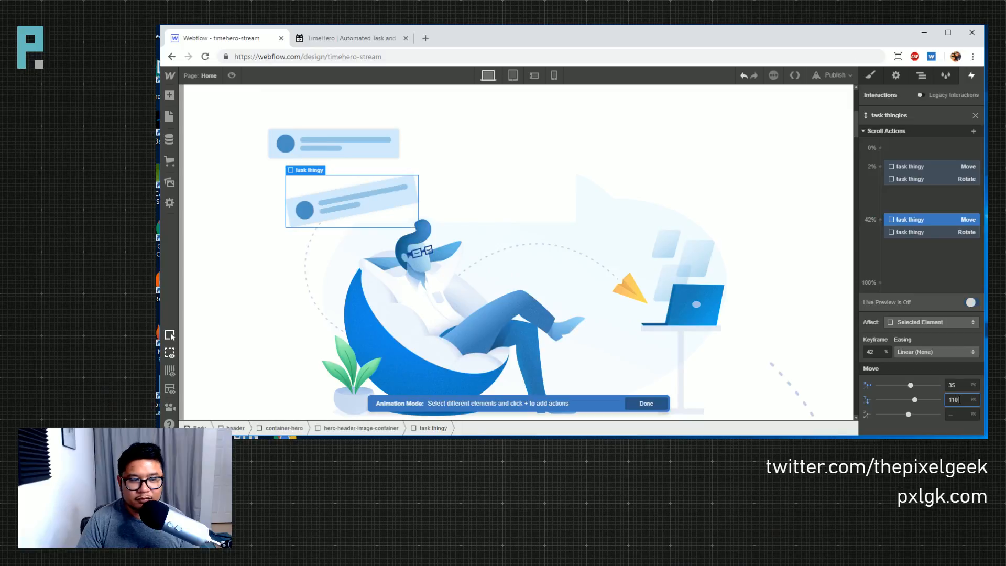
{"action": "left_click", "coordinate": [955, 301]}
{"action": "left_click", "coordinate": [970, 302]}
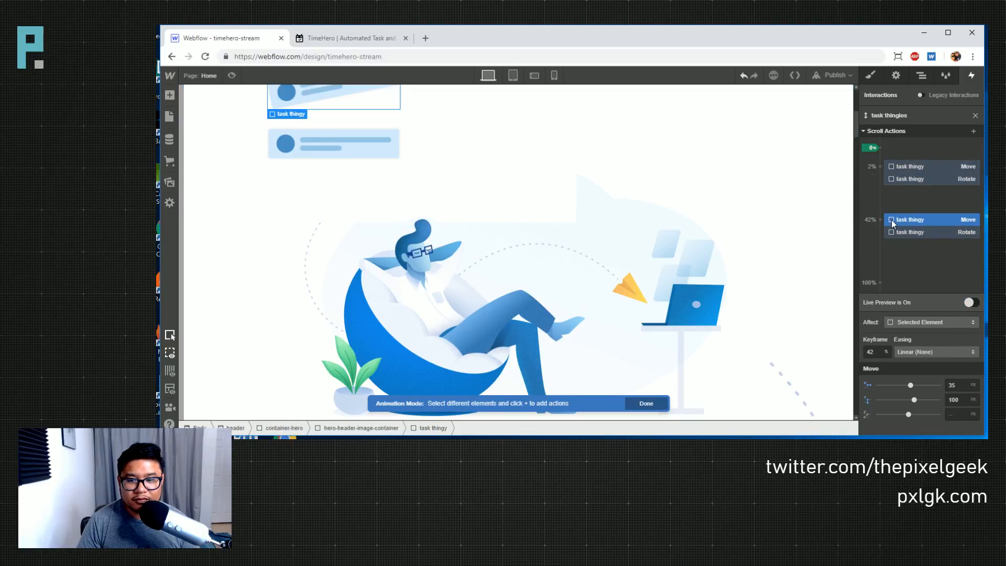
{"action": "scroll", "coordinate": [857, 126], "scroll_direction": "up", "scroll_amount": 2}
{"action": "scroll", "coordinate": [856, 126], "scroll_direction": "down", "scroll_amount": 3}
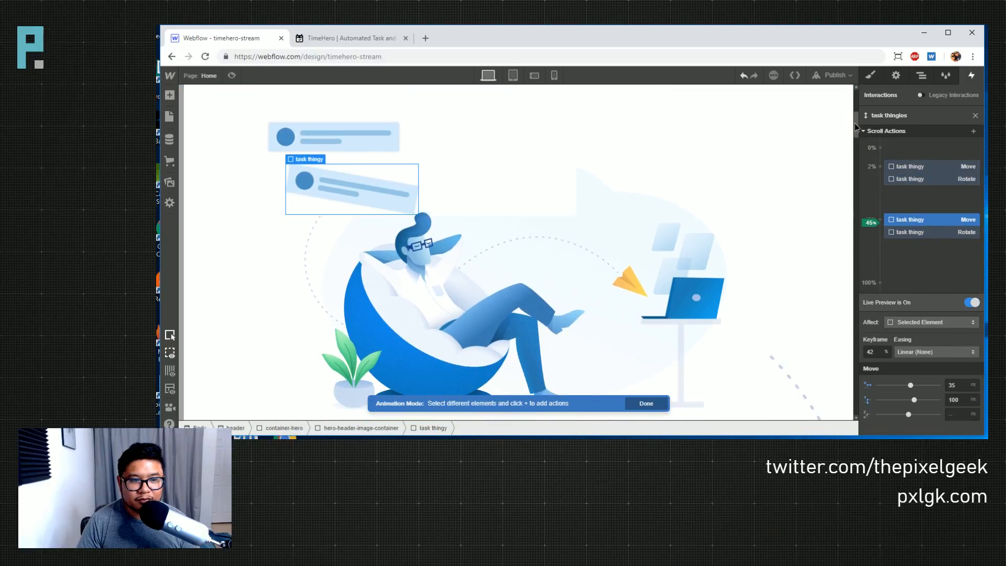
{"action": "scroll", "coordinate": [854, 126], "scroll_direction": "up", "scroll_amount": 2}
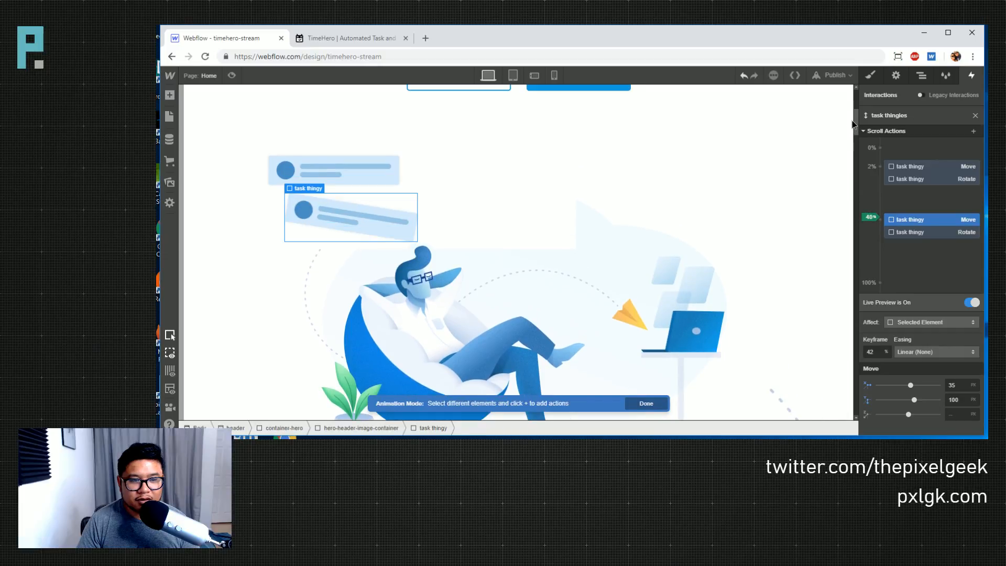
{"action": "scroll", "coordinate": [855, 126], "scroll_direction": "up", "scroll_amount": 2}
- Check the card placement on the live TimeHero site, set the 42% Move keyframe's horizontal offset to 65 px, and preview the movement
{"action": "left_click", "coordinate": [304, 39]}
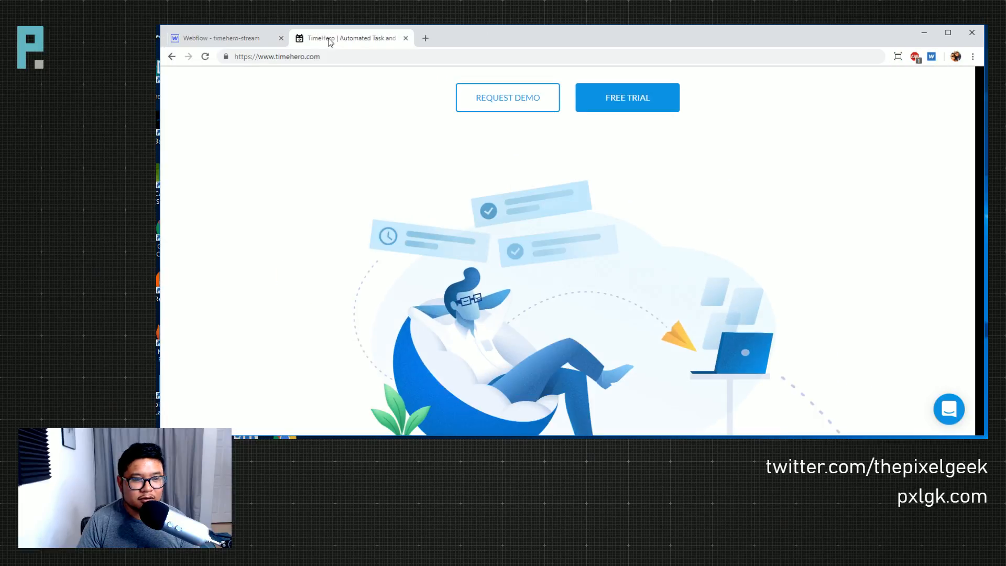
{"action": "left_click", "coordinate": [257, 36]}
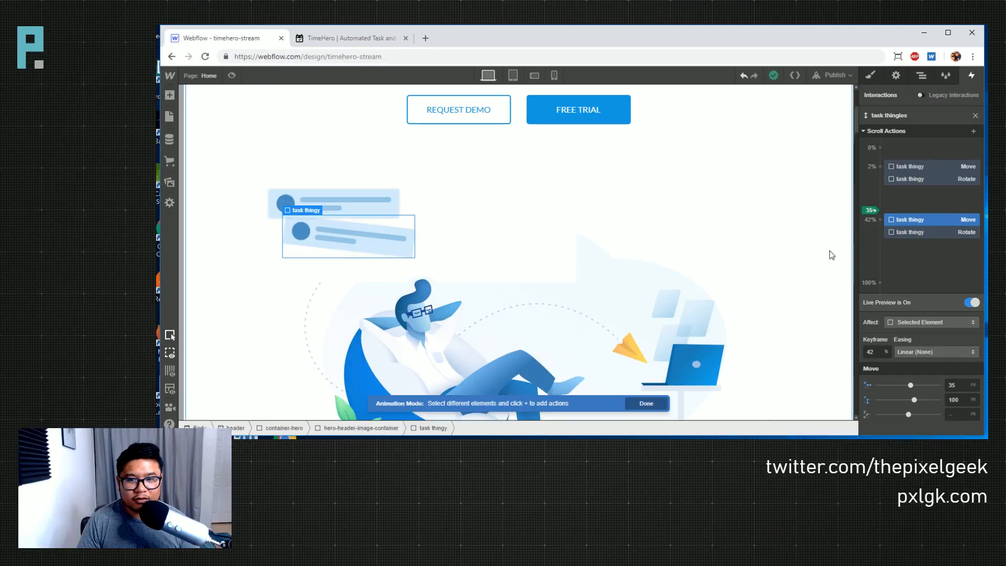
{"action": "left_click", "coordinate": [958, 387]}
{"action": "key", "text": "shift+Up"}
{"action": "key", "text": "shift+Up"}
{"action": "key", "text": "shift+Up"}
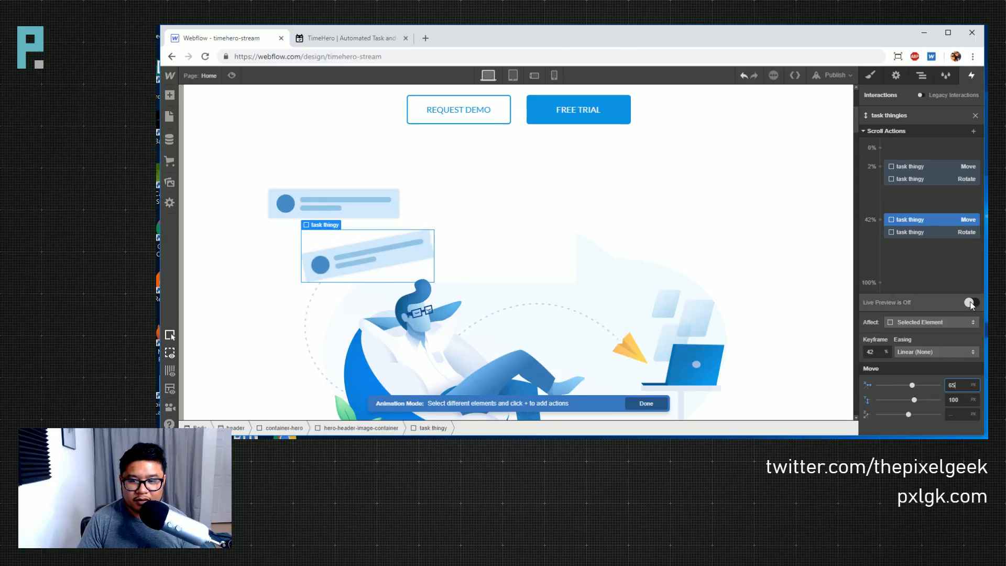
{"action": "left_click", "coordinate": [970, 303]}
{"action": "scroll", "coordinate": [859, 127], "scroll_direction": "down", "scroll_amount": 2}
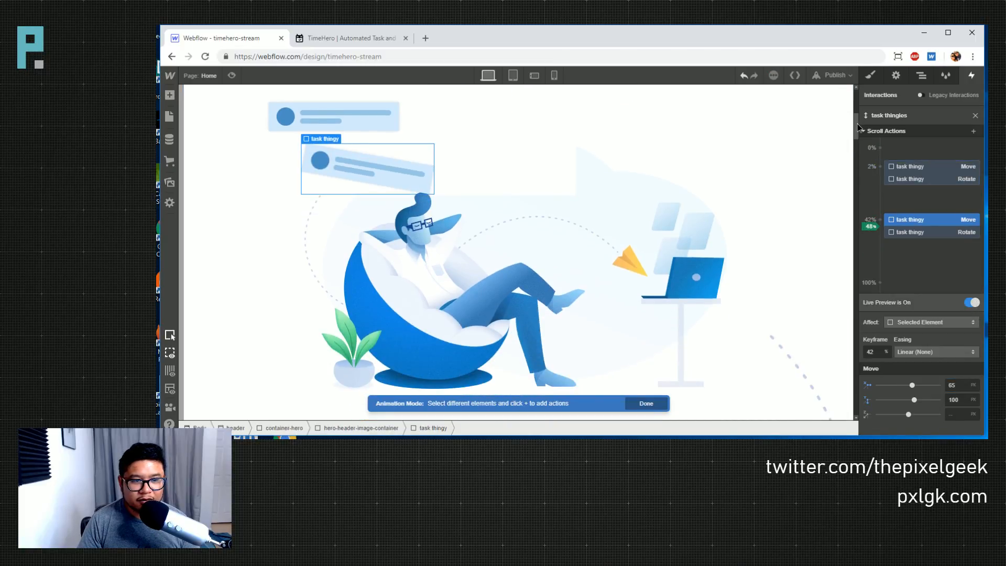
{"action": "scroll", "coordinate": [859, 127], "scroll_direction": "up", "scroll_amount": 2}
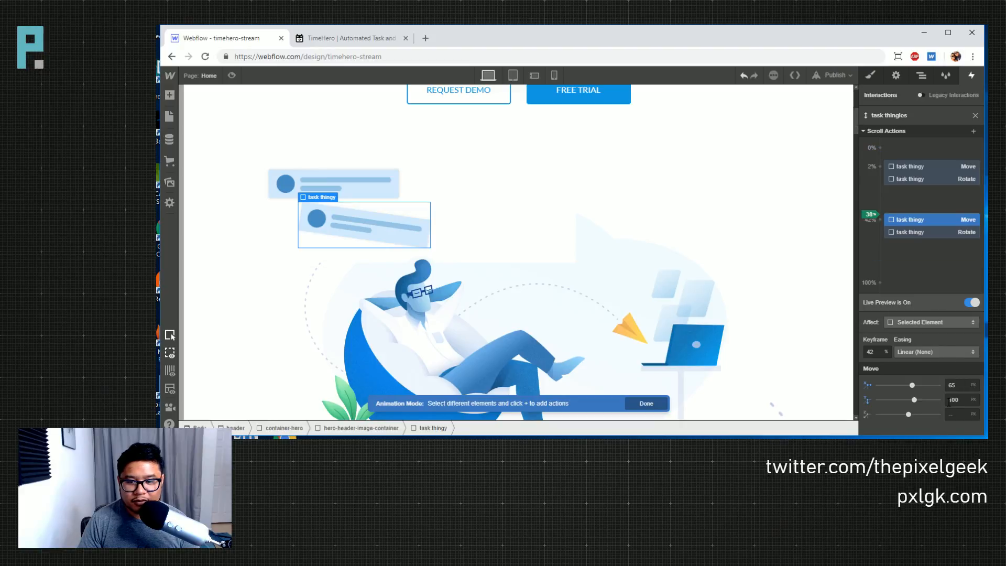
- Set the 42% Move keyframe's offsets to 105 px horizontal and 80 px vertical, and preview the animation from the page's beginning
{"action": "key", "text": "shift+Up"}
{"action": "key", "text": "shift+Up"}
{"action": "key", "text": "shift+Up"}
{"action": "key", "text": "shift+Up"}
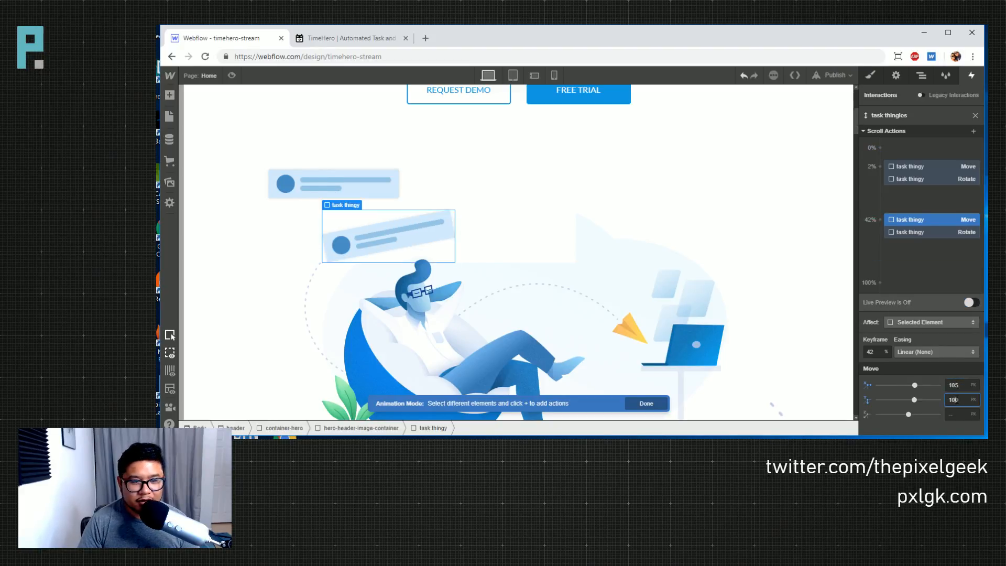
{"action": "key", "text": "shift+Down"}
{"action": "key", "text": "shift+Down"}
{"action": "left_click", "coordinate": [971, 302]}
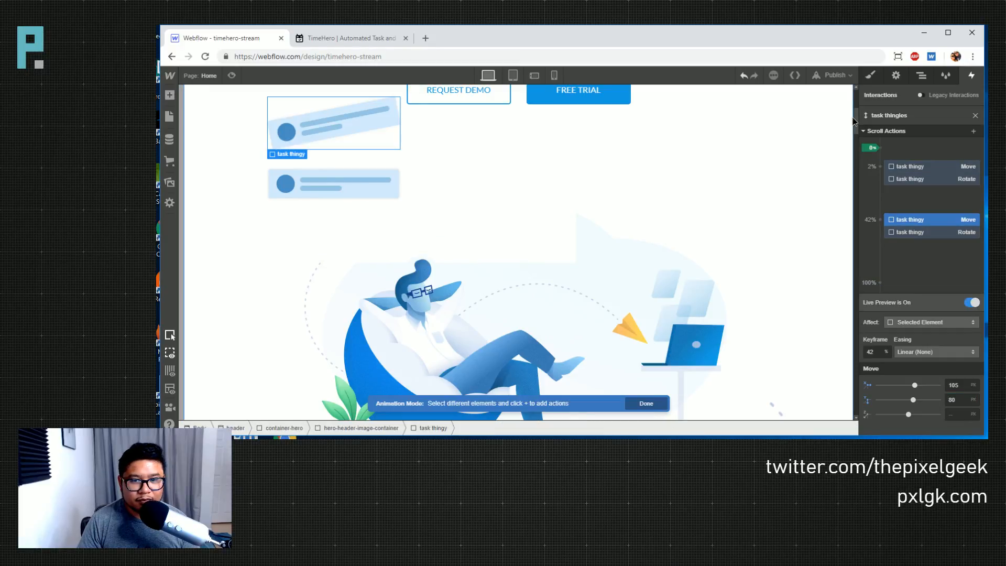
{"action": "mouse_move", "coordinate": [857, 122]}
{"action": "left_mouse_down"}
{"action": "mouse_move", "coordinate": [858, 135]}
{"action": "mouse_move", "coordinate": [848, 101]}
{"action": "left_mouse_up"}
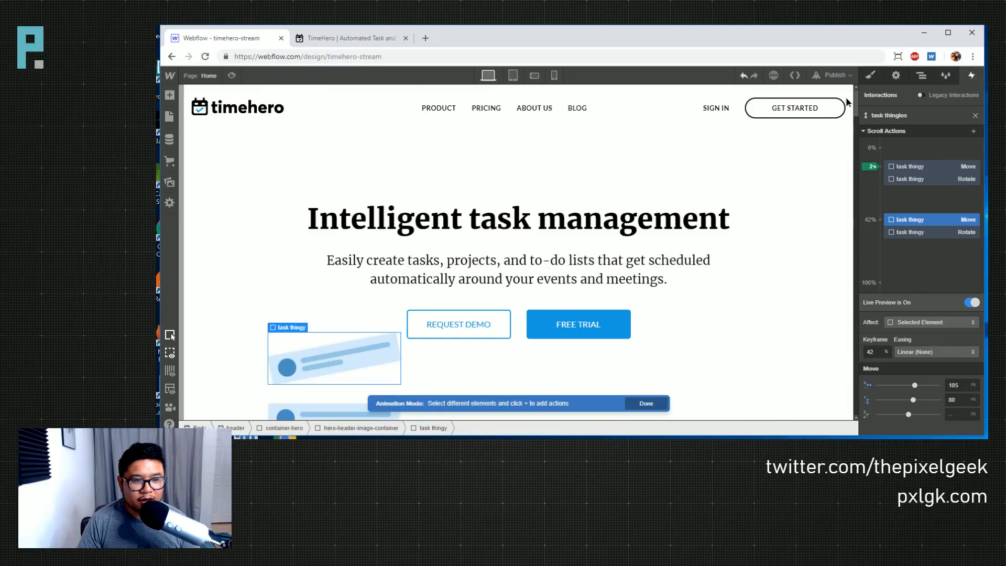
- Add Opacity actions to the task thingy card, with 0% at the 2% keyframe and 100% at the 42% keyframe
{"action": "left_click", "coordinate": [881, 166]}
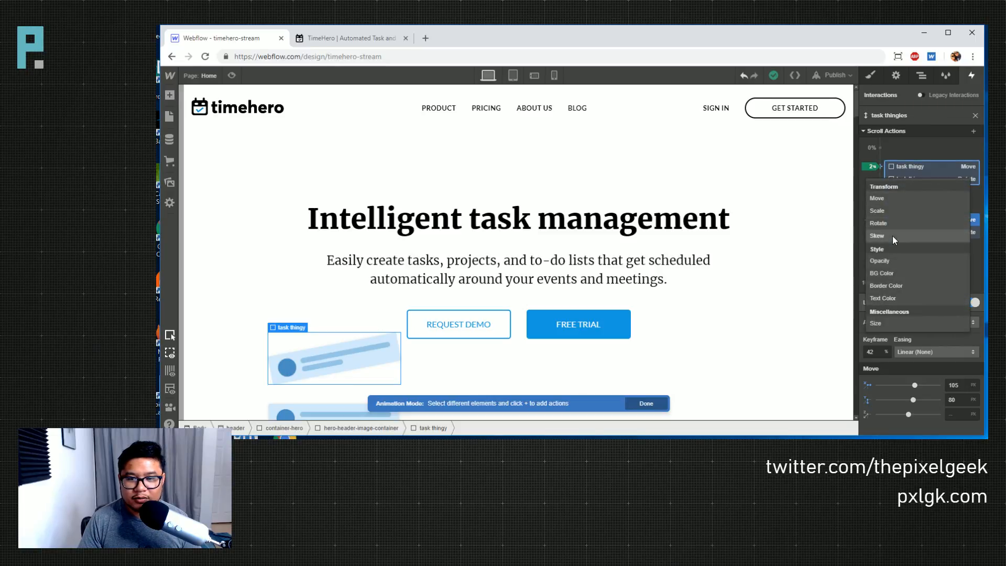
{"action": "left_click", "coordinate": [893, 261]}
{"action": "left_click", "coordinate": [954, 387]}
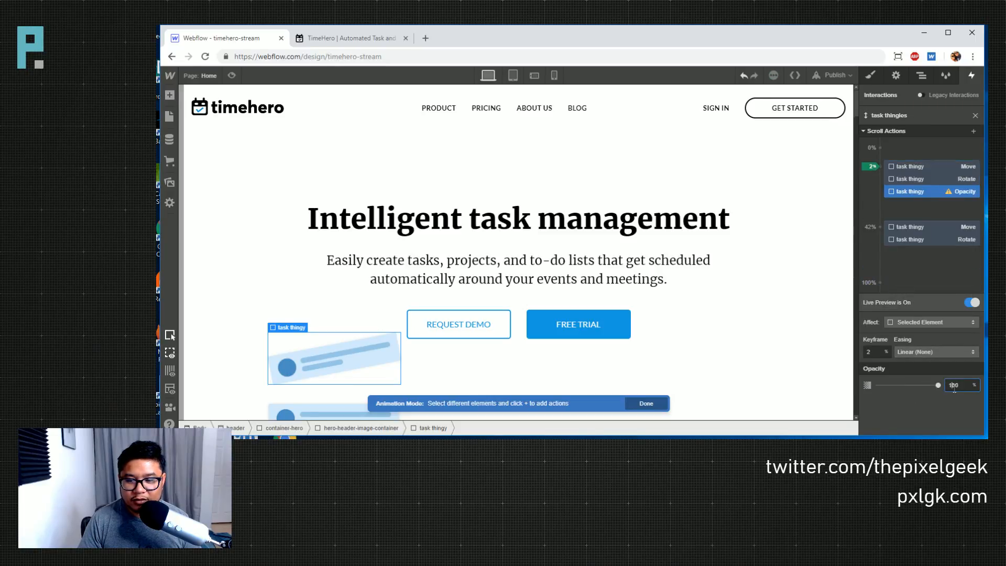
{"action": "type", "text": "0"}
{"action": "left_click", "coordinate": [878, 236]}
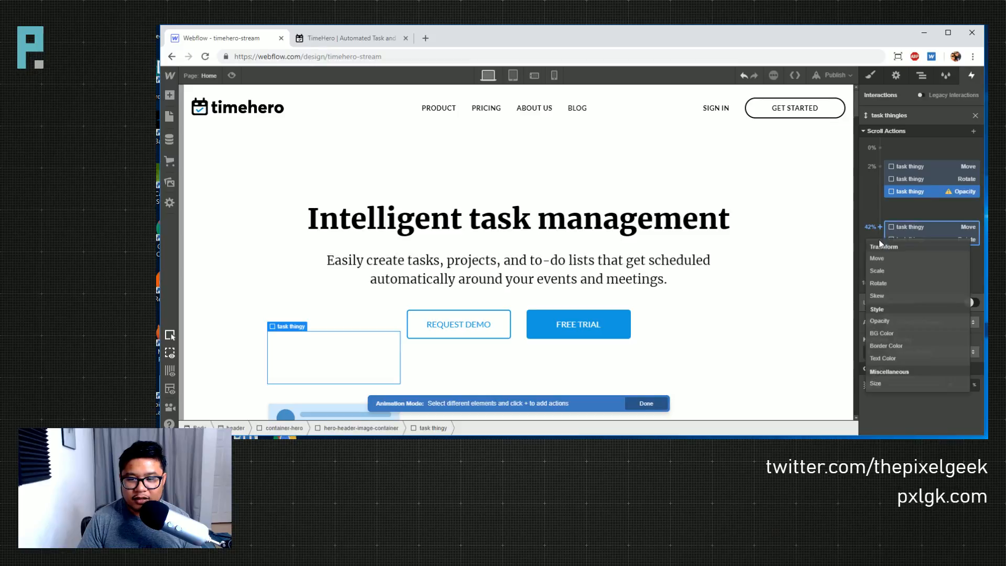
{"action": "left_click", "coordinate": [891, 322]}
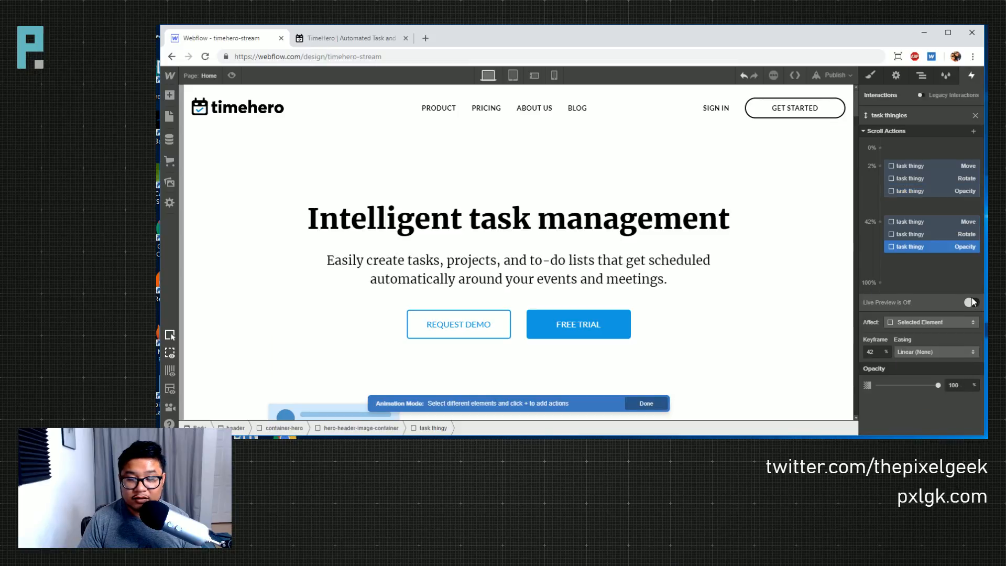
- Turn on Live Preview and examine the card's fade-in, movement and rotation while scrolling through the hero section
{"action": "left_click", "coordinate": [971, 303]}
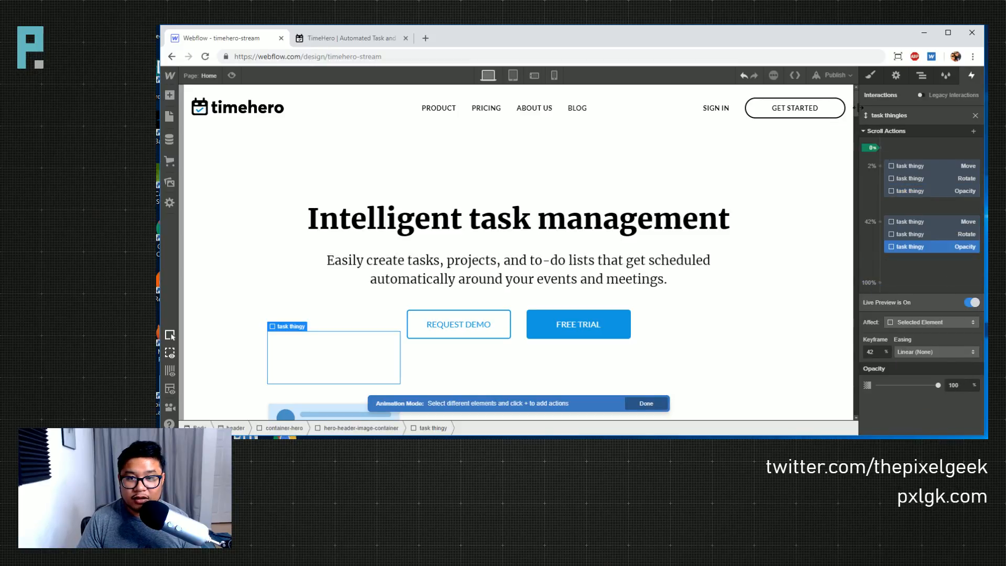
{"action": "mouse_move", "coordinate": [854, 99]}
{"action": "left_mouse_down"}
{"action": "mouse_move", "coordinate": [857, 128]}
{"action": "mouse_move", "coordinate": [837, 64]}
{"action": "left_mouse_up"}
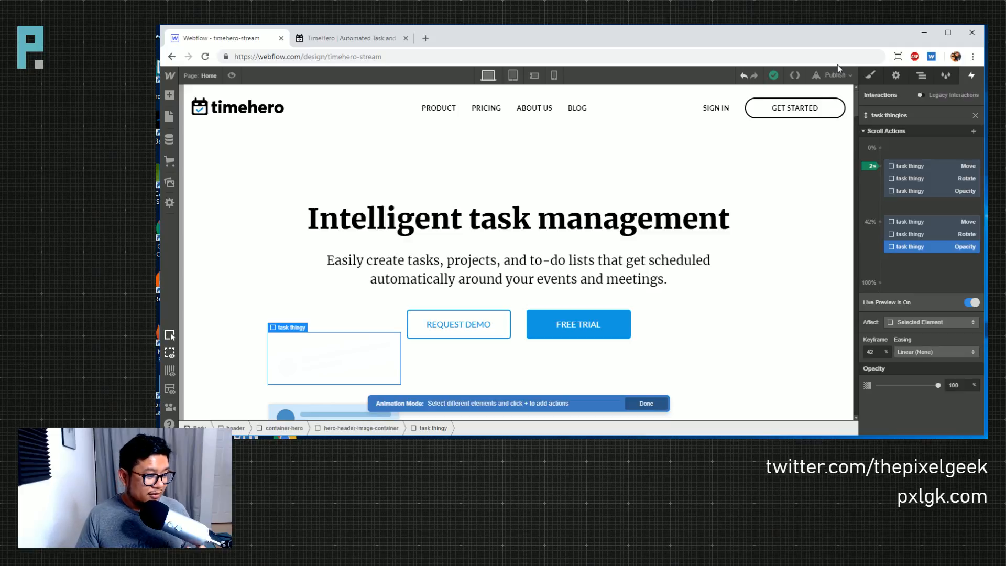
{"action": "scroll", "coordinate": [753, 246], "scroll_direction": "down", "scroll_amount": 5}
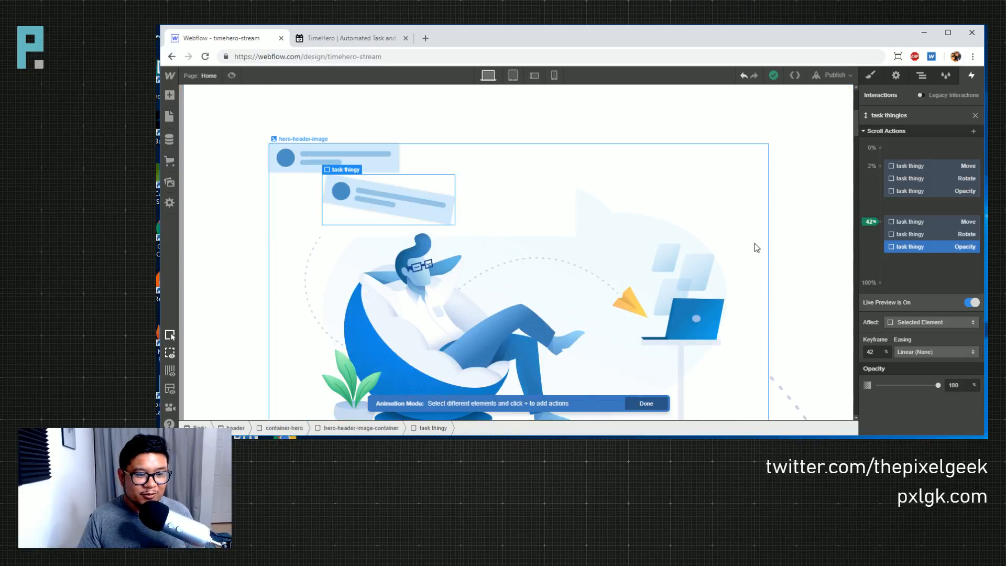
{"action": "scroll", "coordinate": [757, 248], "scroll_direction": "down", "scroll_amount": 2}
{"action": "scroll", "coordinate": [757, 247], "scroll_direction": "up", "scroll_amount": 6}
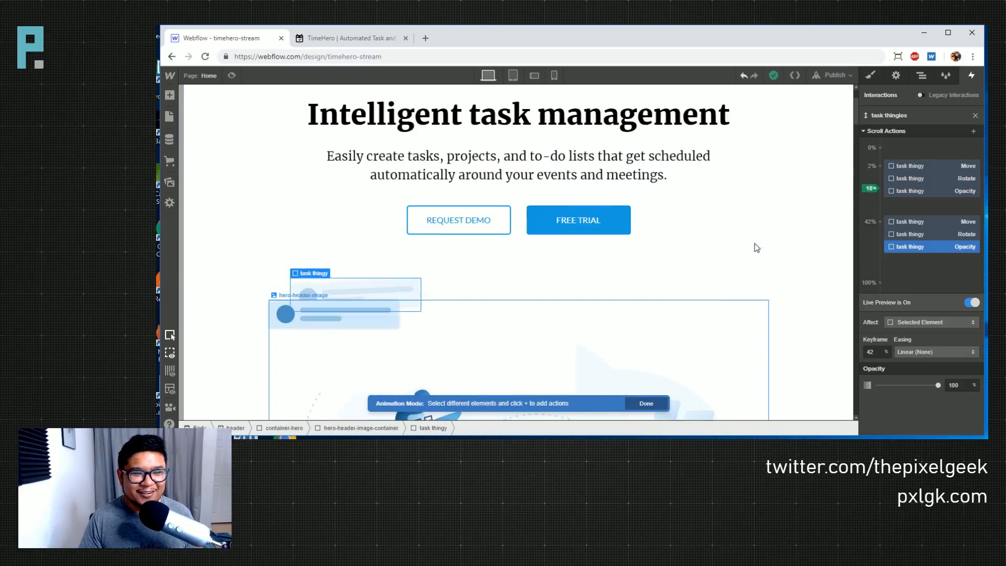
{"action": "scroll", "coordinate": [755, 241], "scroll_direction": "down", "scroll_amount": 4}
{"action": "scroll", "coordinate": [754, 240], "scroll_direction": "up", "scroll_amount": 4}
{"action": "scroll", "coordinate": [753, 239], "scroll_direction": "up", "scroll_amount": 1}
{"action": "scroll", "coordinate": [754, 239], "scroll_direction": "down", "scroll_amount": 4}
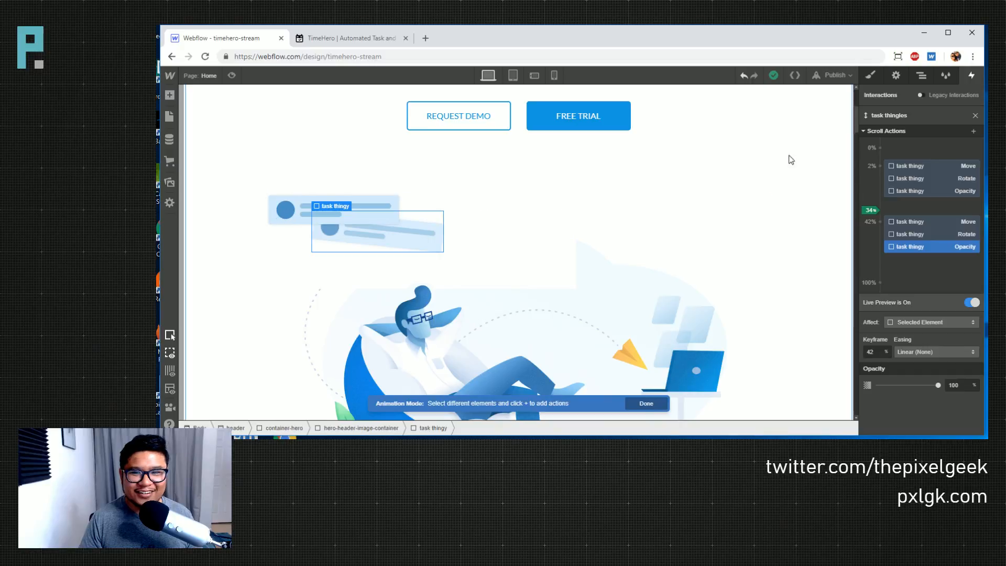
- Select the second task thingy in the hero image container and add a Move action at 13% of the scroll timeline
{"action": "left_click", "coordinate": [923, 77]}
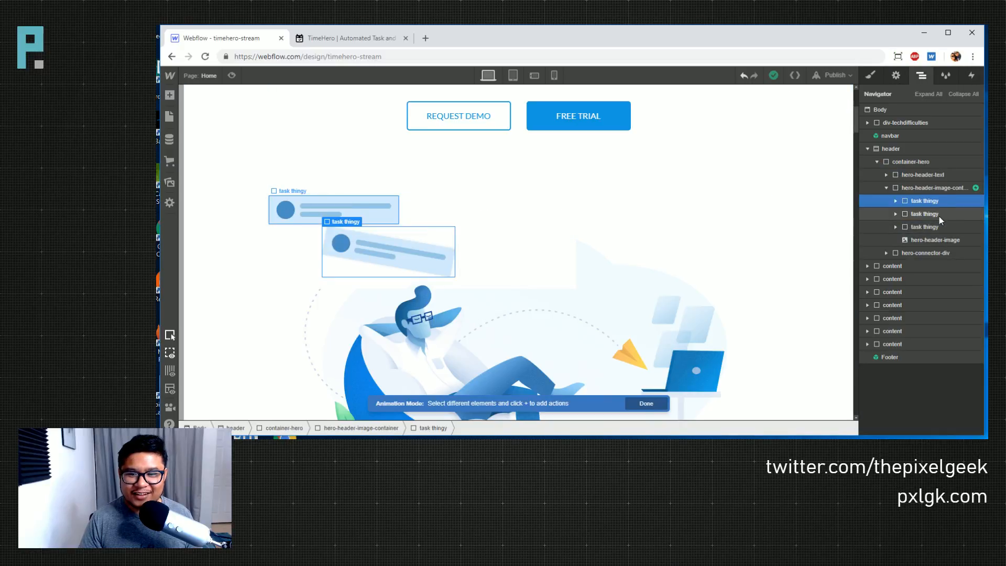
{"action": "left_click", "coordinate": [940, 214]}
{"action": "left_click", "coordinate": [972, 77]}
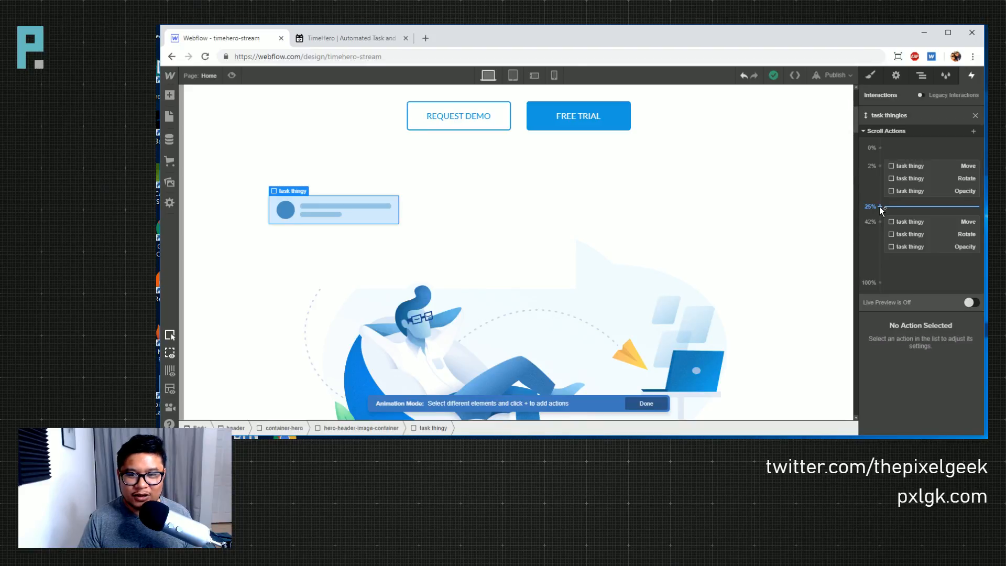
{"action": "scroll", "coordinate": [760, 263], "scroll_direction": "down", "scroll_amount": 1}
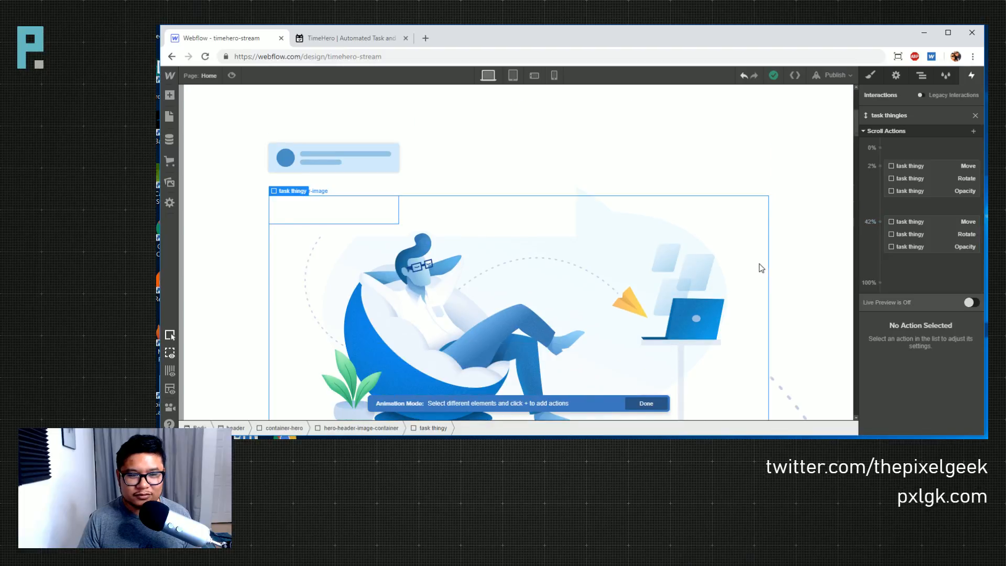
{"action": "scroll", "coordinate": [760, 263], "scroll_direction": "up", "scroll_amount": 2}
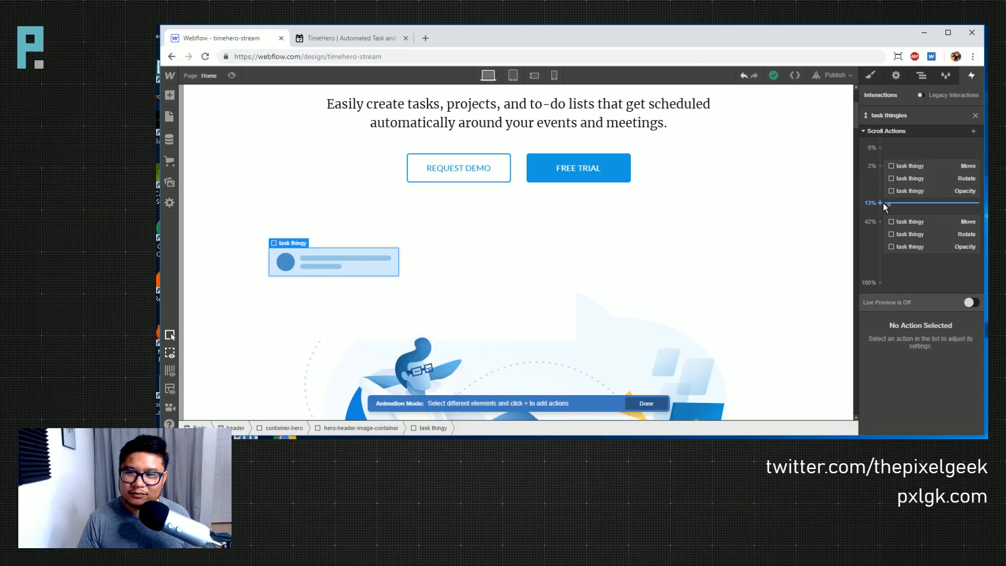
{"action": "left_click", "coordinate": [882, 203]}
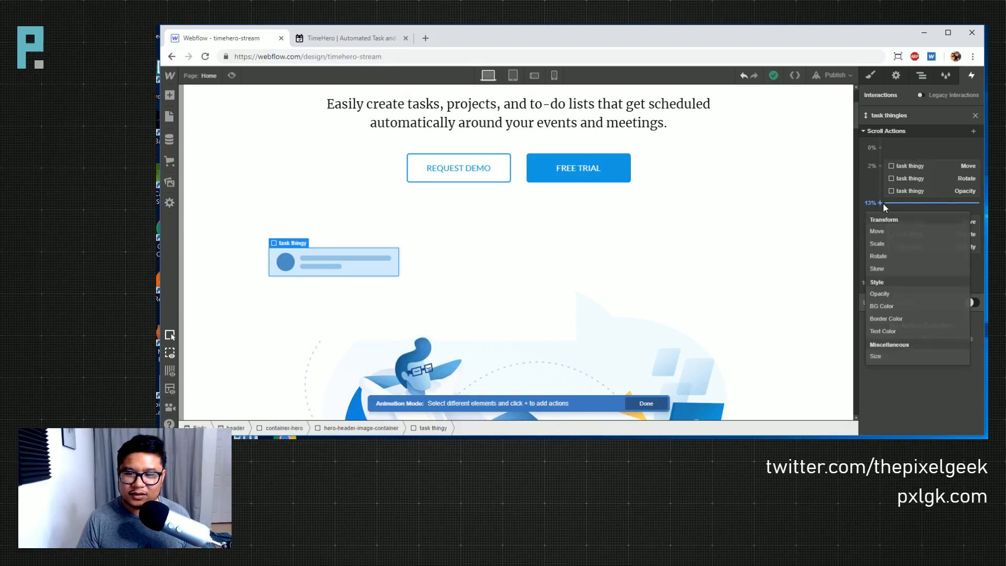
{"action": "left_click", "coordinate": [895, 235]}
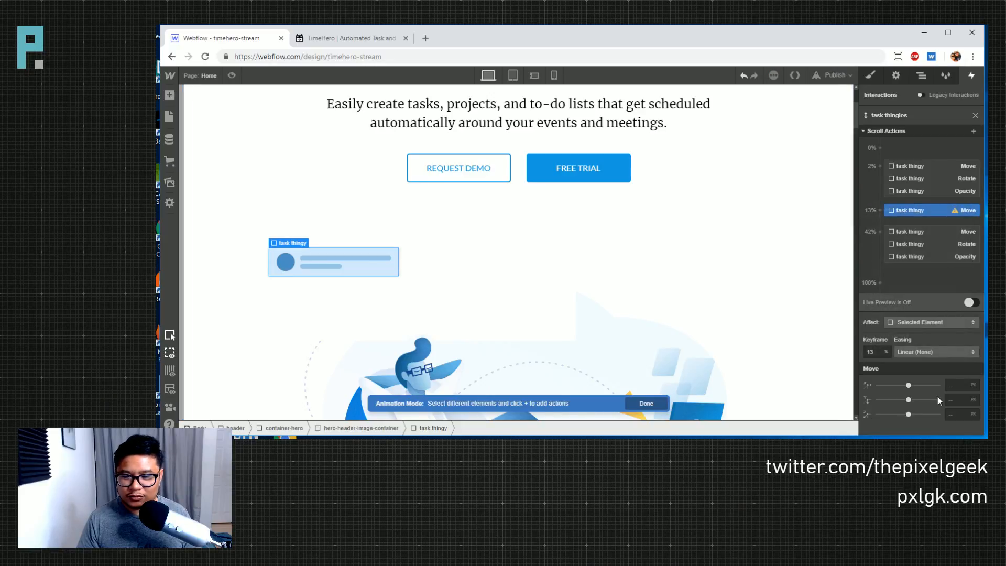
- Set the second card's Move keyframe to 6% and its offsets to 274 px horizontal and -109 px vertical
{"action": "left_click", "coordinate": [851, 355]}
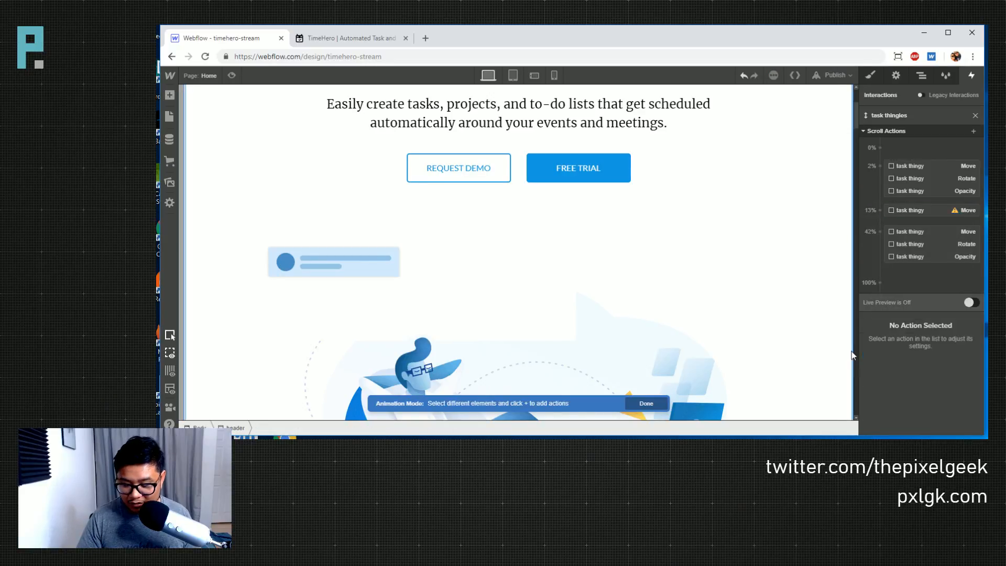
{"action": "left_click", "coordinate": [926, 211]}
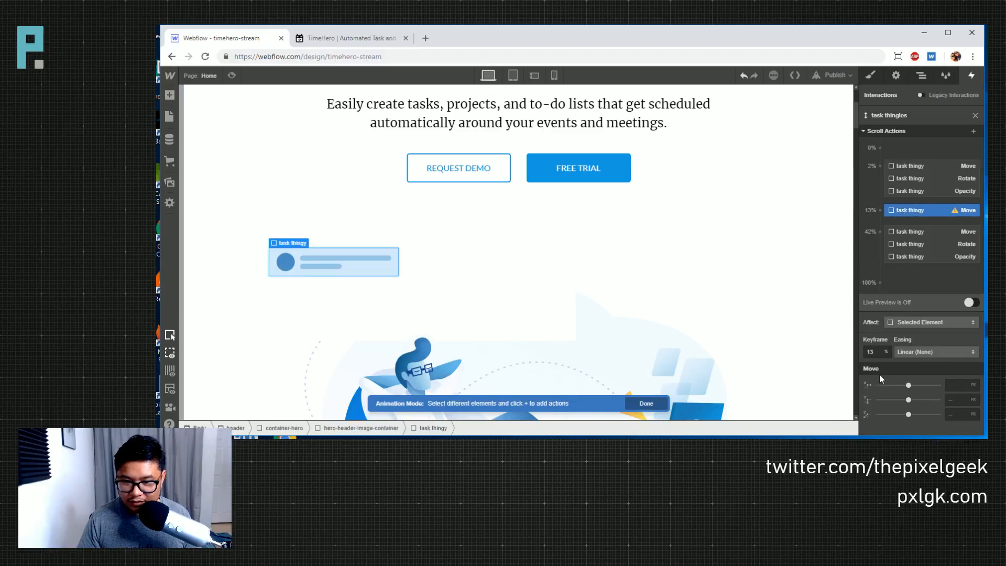
{"action": "type", "text": "6"}
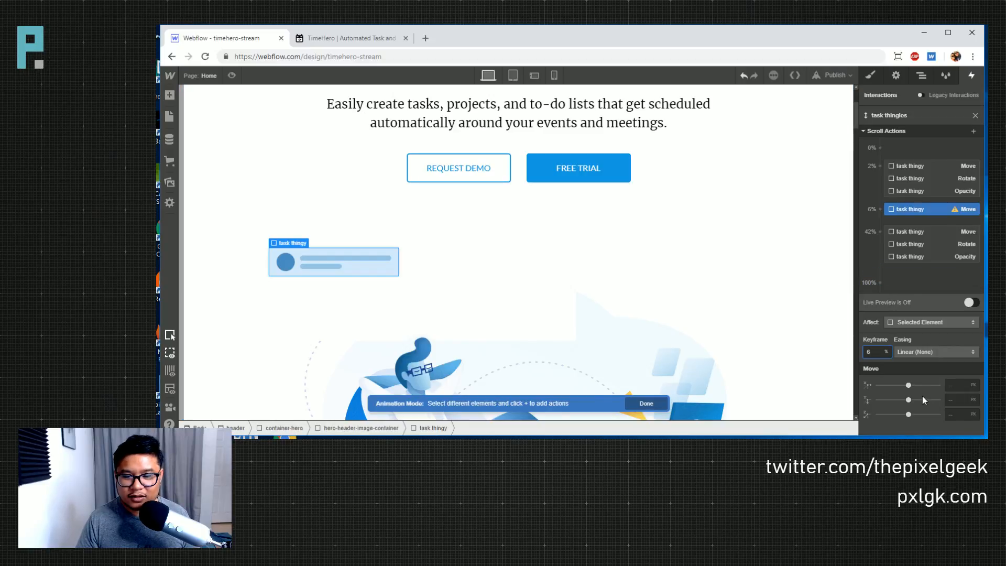
{"action": "mouse_move", "coordinate": [908, 384]}
{"action": "left_mouse_down"}
{"action": "mouse_move", "coordinate": [926, 384]}
{"action": "mouse_move", "coordinate": [903, 400]}
{"action": "left_mouse_up"}
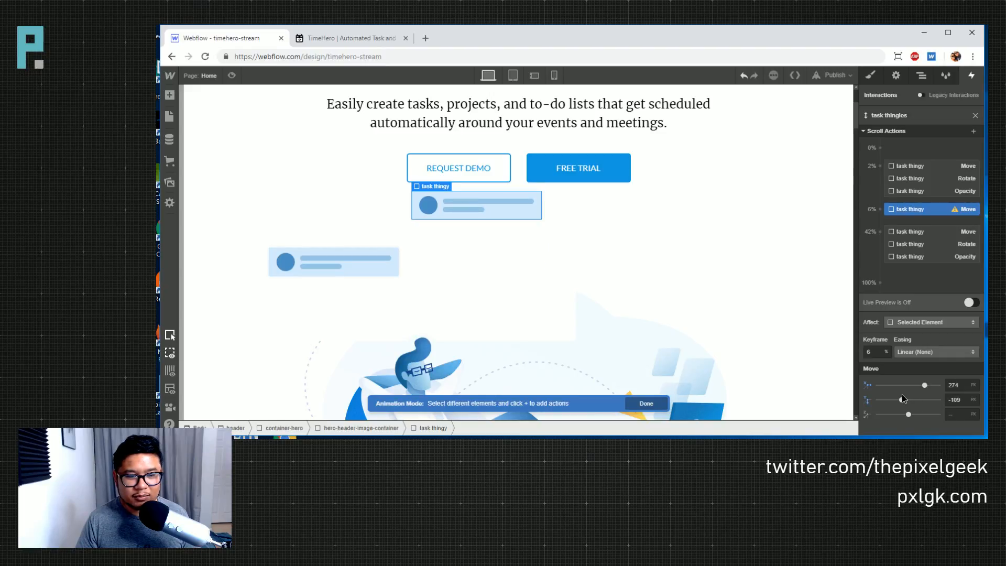
- Add a Move action for the second card at 42% with offsets of 300 px horizontal and 30 px vertical, using the live TimeHero site as reference
{"action": "left_click", "coordinate": [880, 231]}
{"action": "left_click", "coordinate": [892, 265]}
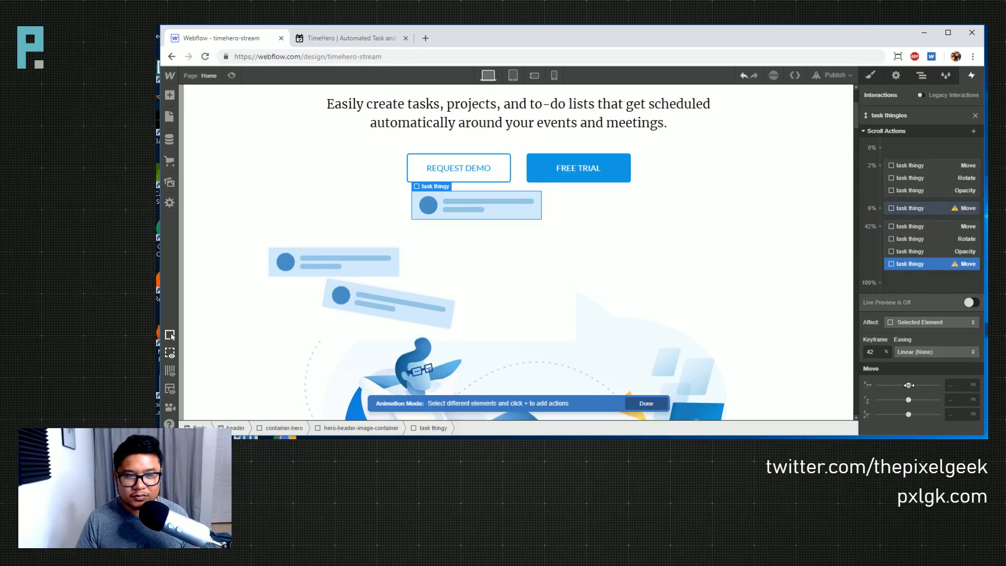
{"action": "key", "text": "ctrl+Tab"}
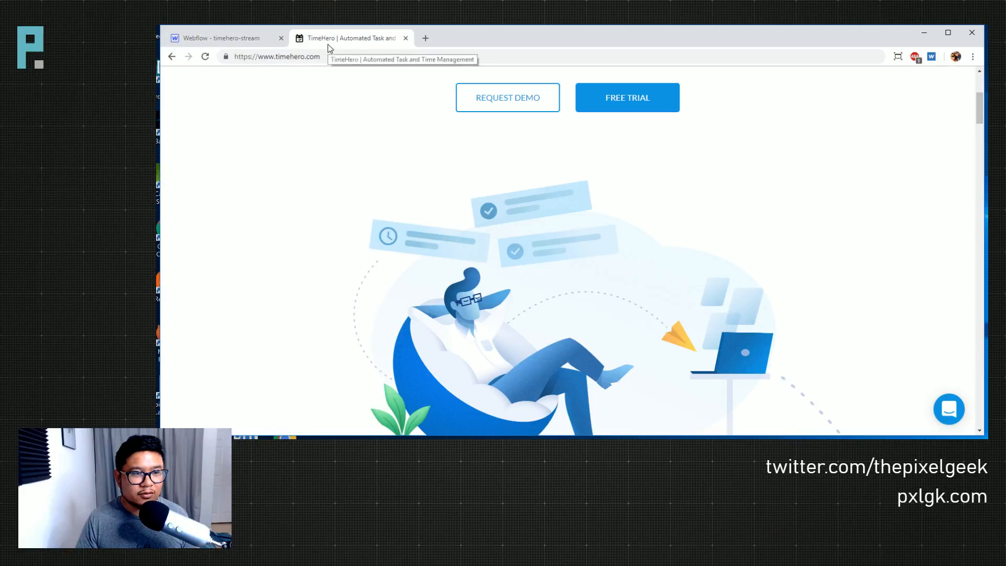
{"action": "left_click", "coordinate": [244, 44]}
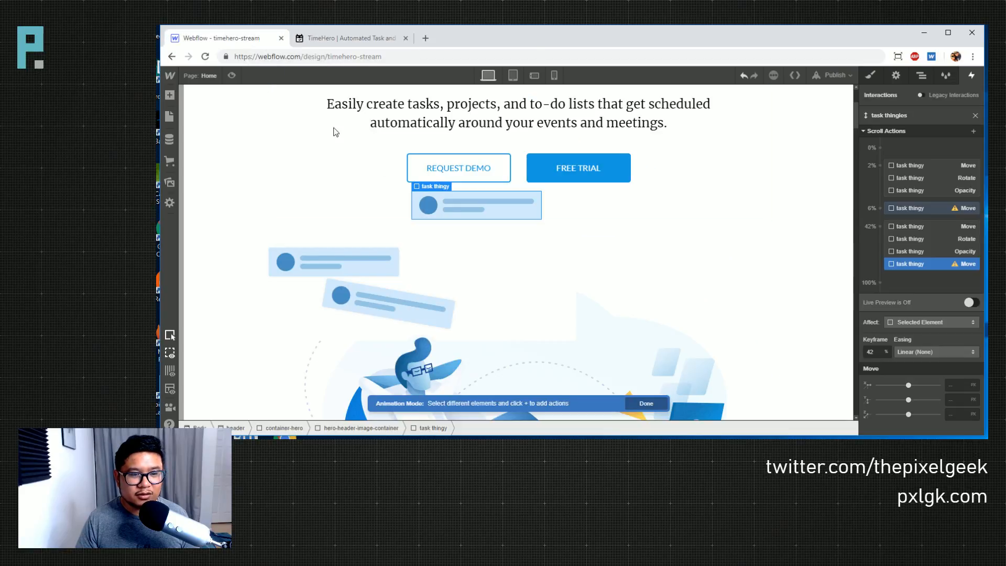
{"action": "left_click_drag", "start_coordinate": [908, 398], "coordinate": [912, 400]}
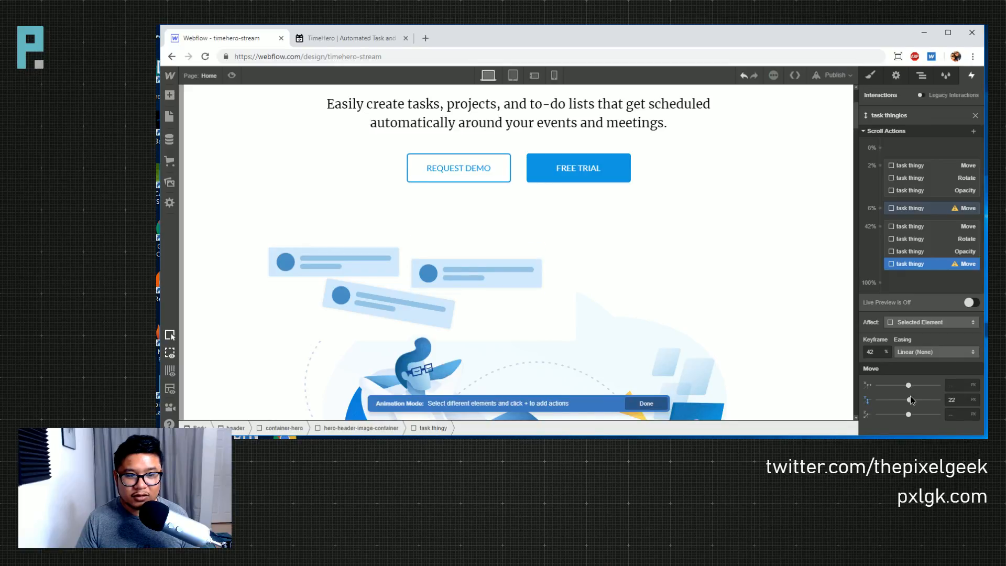
{"action": "mouse_move", "coordinate": [909, 384]}
{"action": "left_mouse_down"}
{"action": "mouse_move", "coordinate": [896, 385]}
{"action": "mouse_move", "coordinate": [924, 384]}
{"action": "left_mouse_up"}
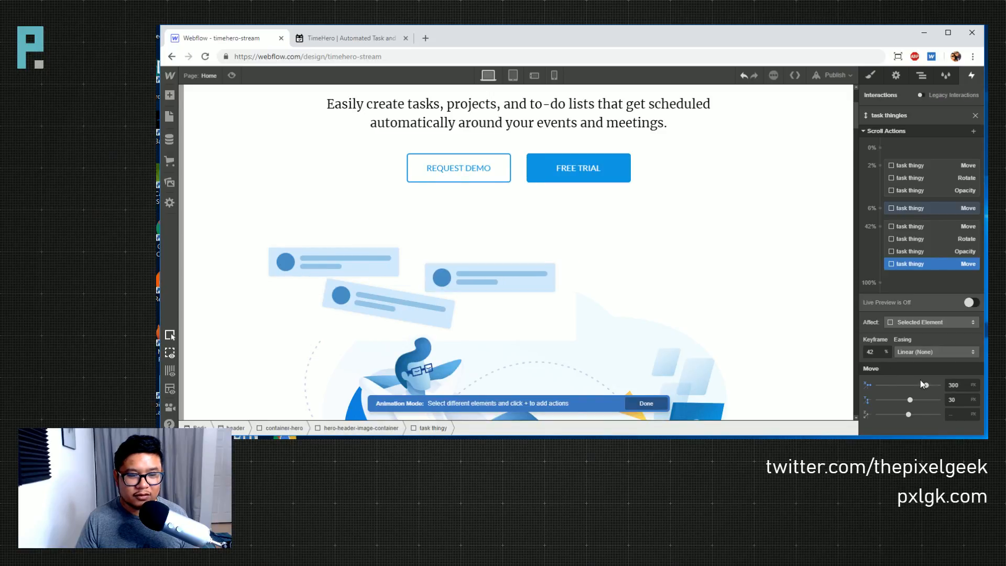
- Check the card arrangement on the live TimeHero site and set the second card's ending Move keyframe to 46%
{"action": "left_click", "coordinate": [339, 41]}
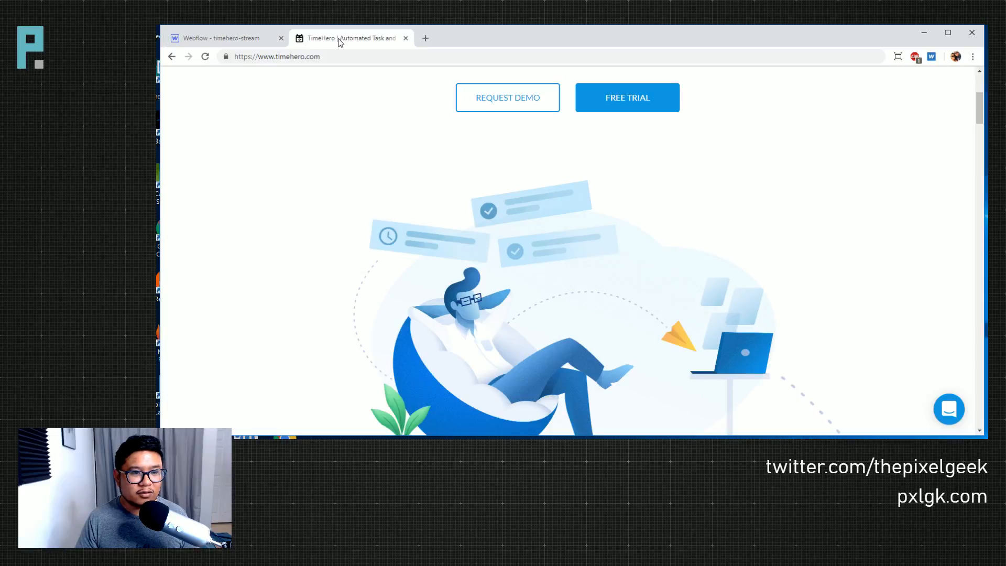
{"action": "left_click", "coordinate": [247, 36]}
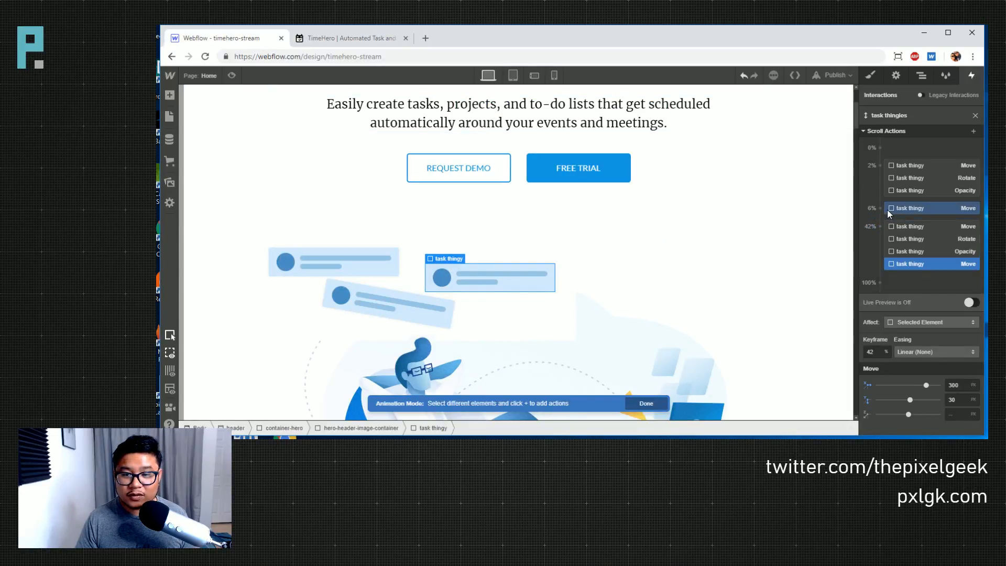
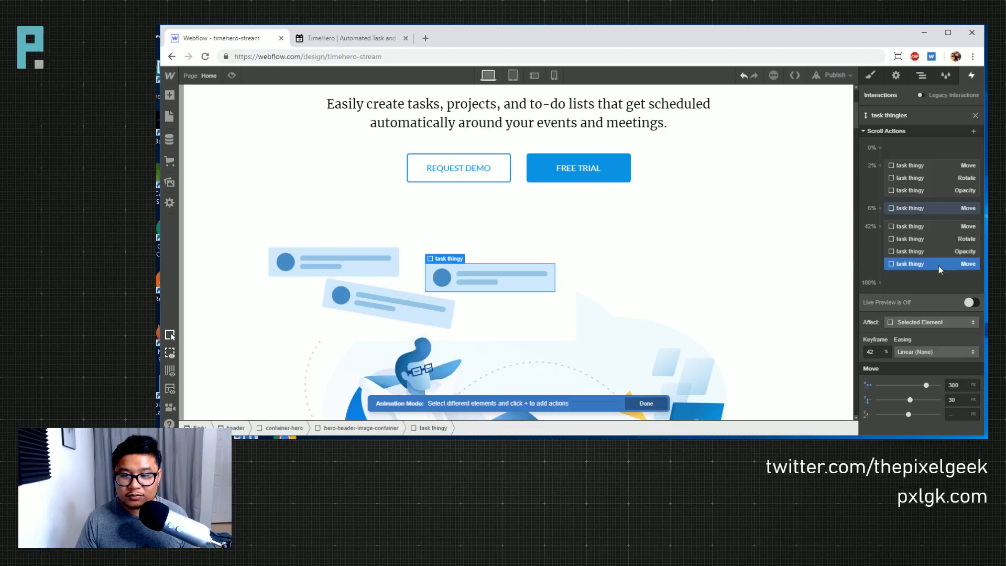
{"action": "left_click_drag", "start_coordinate": [883, 352], "coordinate": [848, 351]}
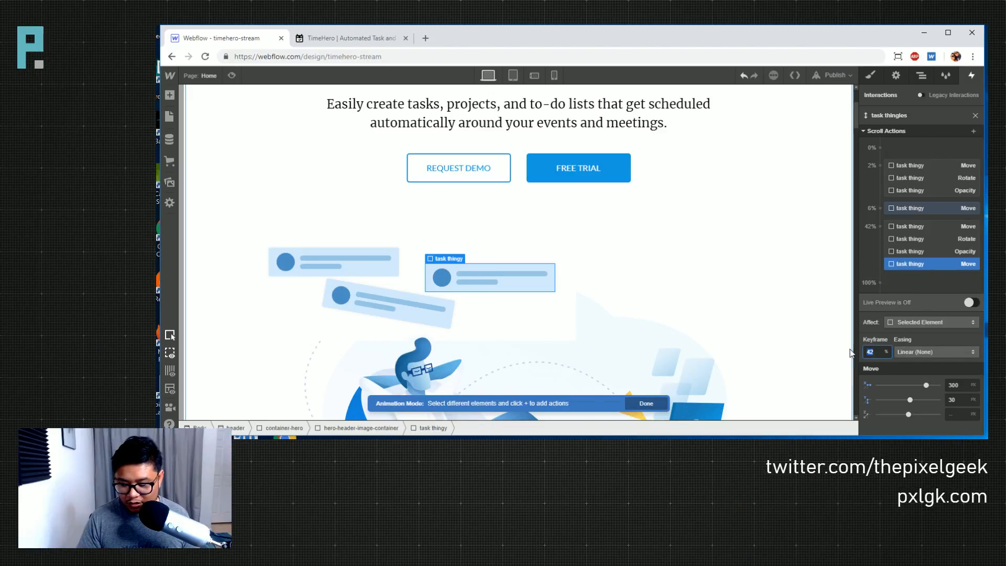
{"action": "type", "text": "46"}
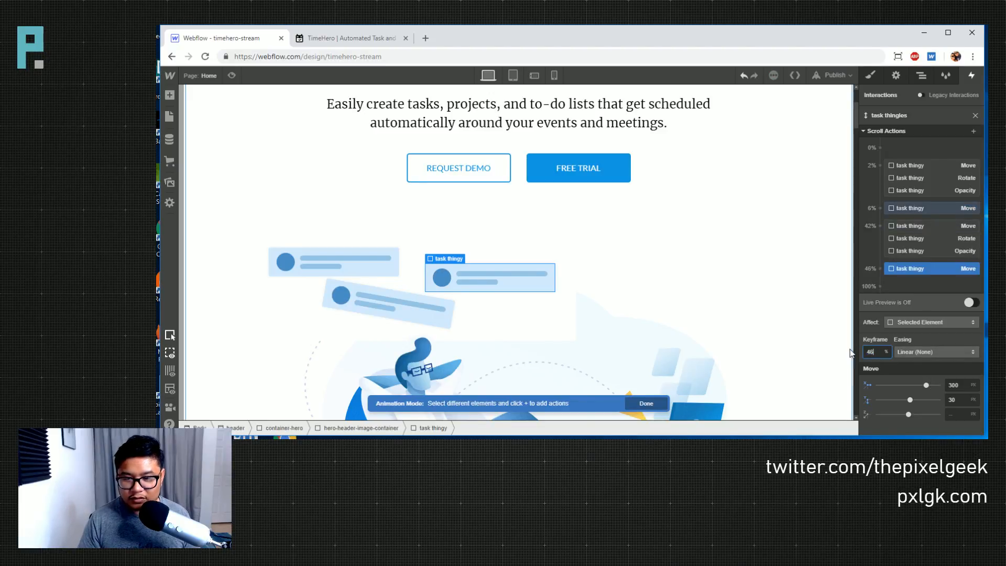
- Add a Rotate action to the second card's 6% keyframe, check the live site's card angles, and set the Z rotation to 5 degrees
{"action": "left_click", "coordinate": [881, 208]}
{"action": "left_click", "coordinate": [895, 264]}
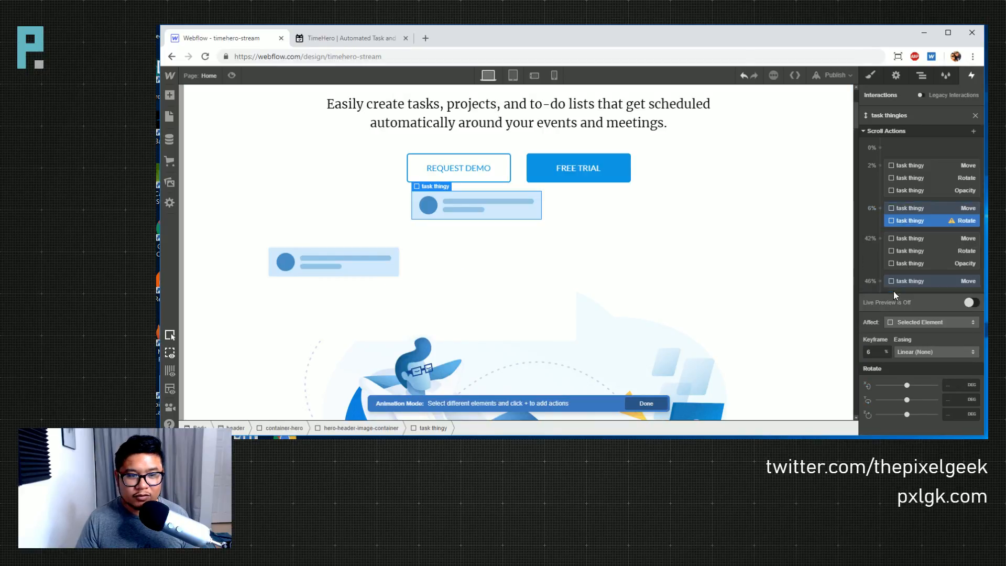
{"action": "left_click_drag", "start_coordinate": [909, 415], "coordinate": [905, 414]}
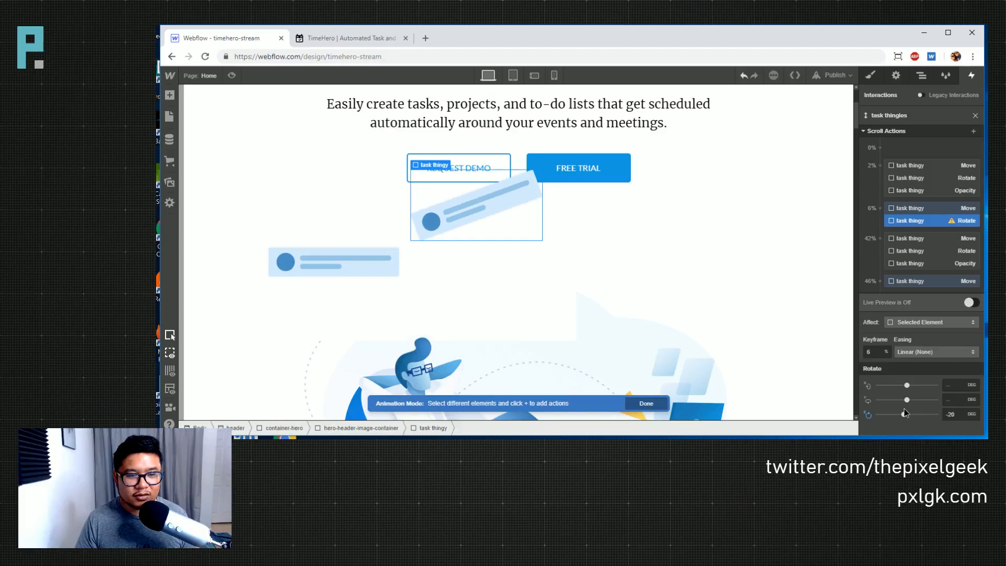
{"action": "left_click", "coordinate": [349, 38]}
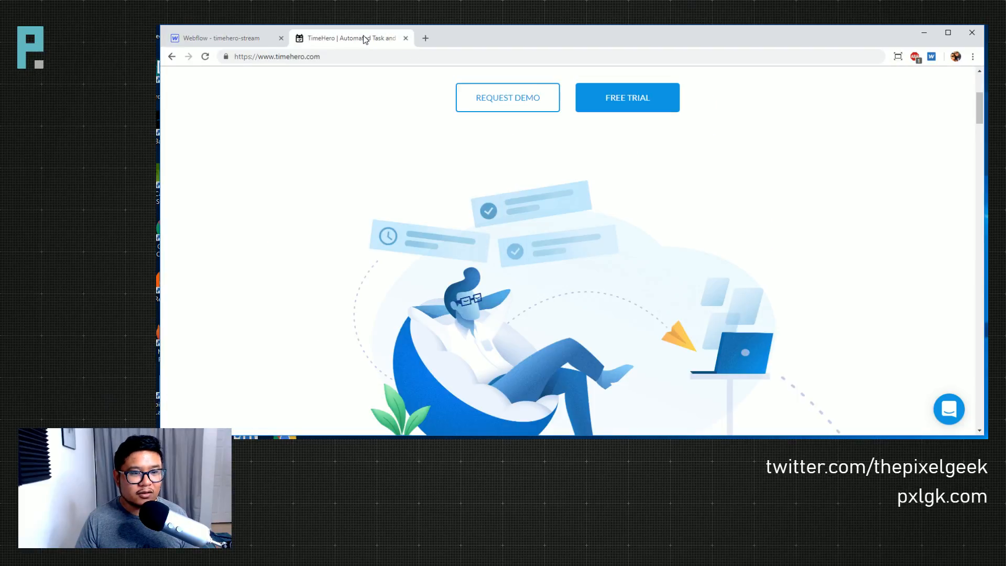
{"action": "left_click", "coordinate": [264, 42]}
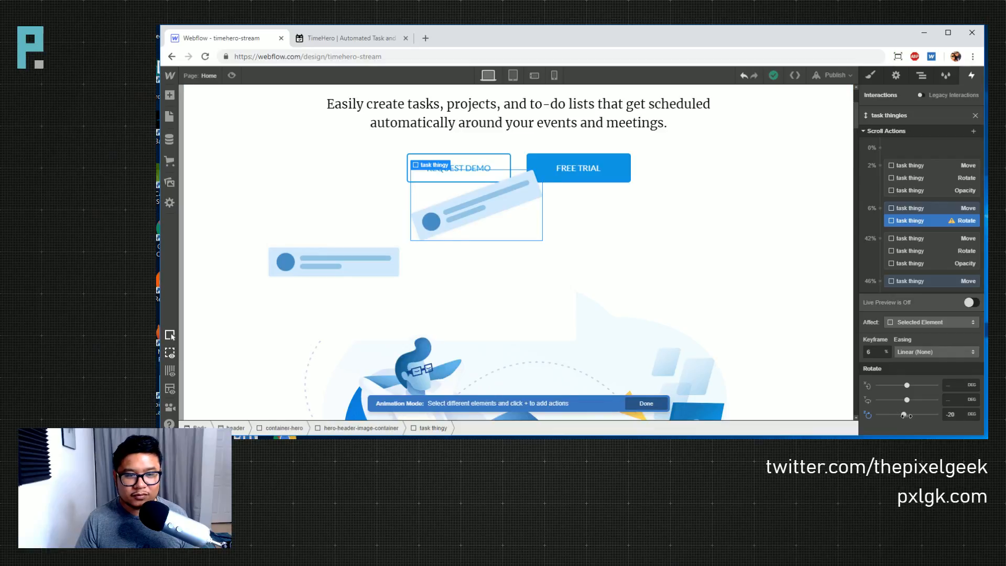
{"action": "left_click_drag", "start_coordinate": [904, 415], "coordinate": [907, 413]}
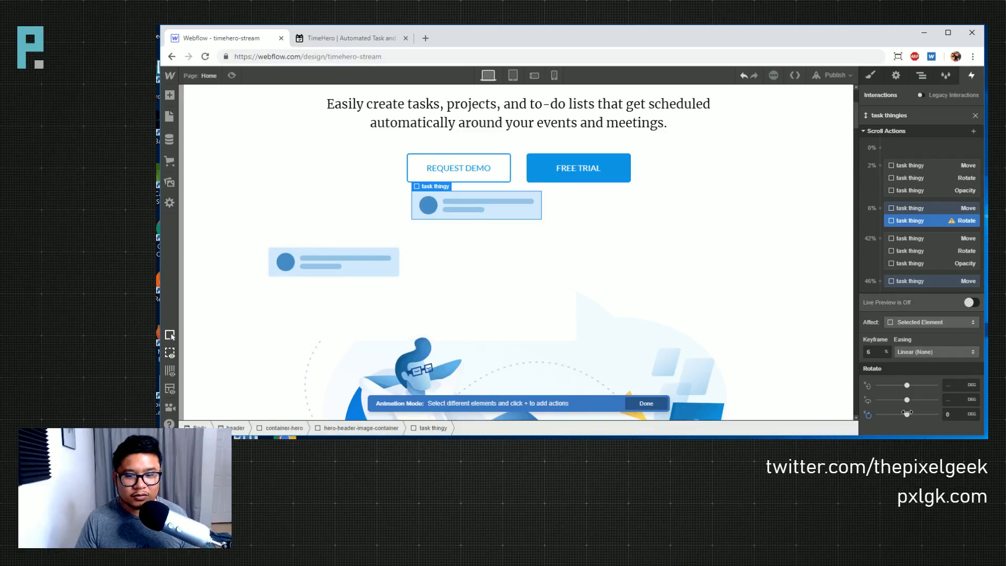
{"action": "left_click", "coordinate": [960, 414]}
{"action": "type", "text": "5"}
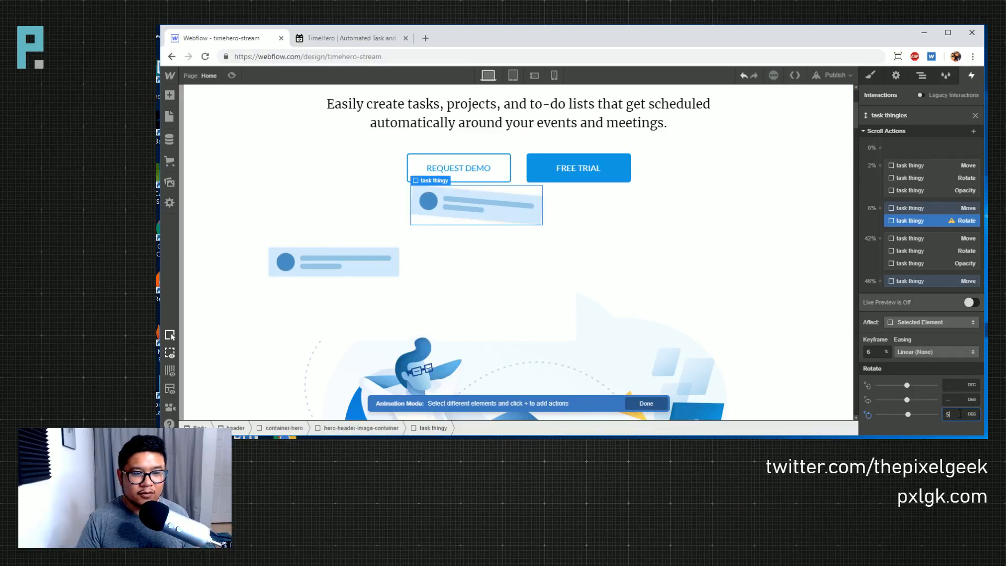
- Add a Rotate action for the second card at the 46% keyframe with a Z rotation of -11 degrees
{"action": "left_click", "coordinate": [881, 282]}
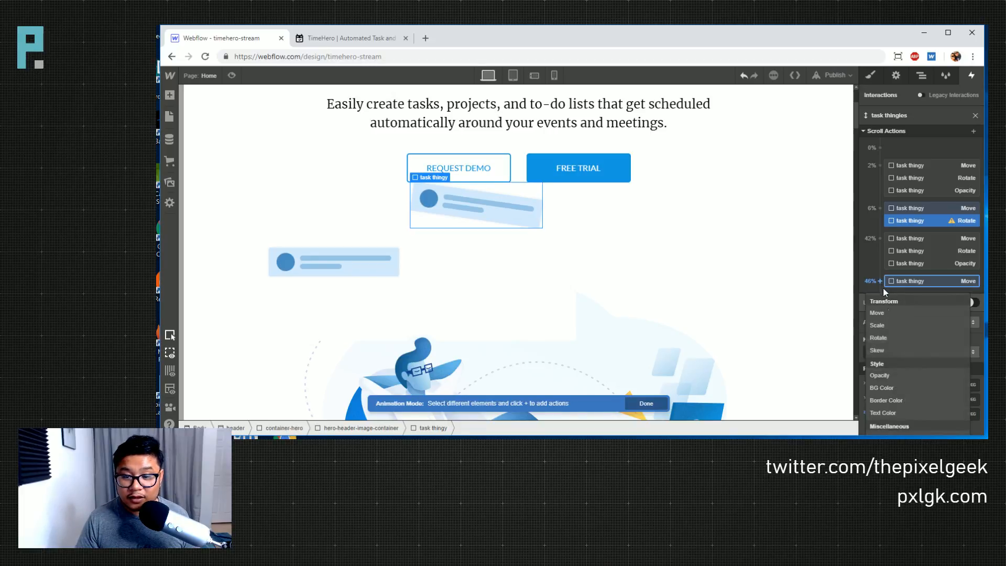
{"action": "left_click", "coordinate": [878, 338]}
{"action": "left_click", "coordinate": [958, 415]}
{"action": "type", "text": "-3"}
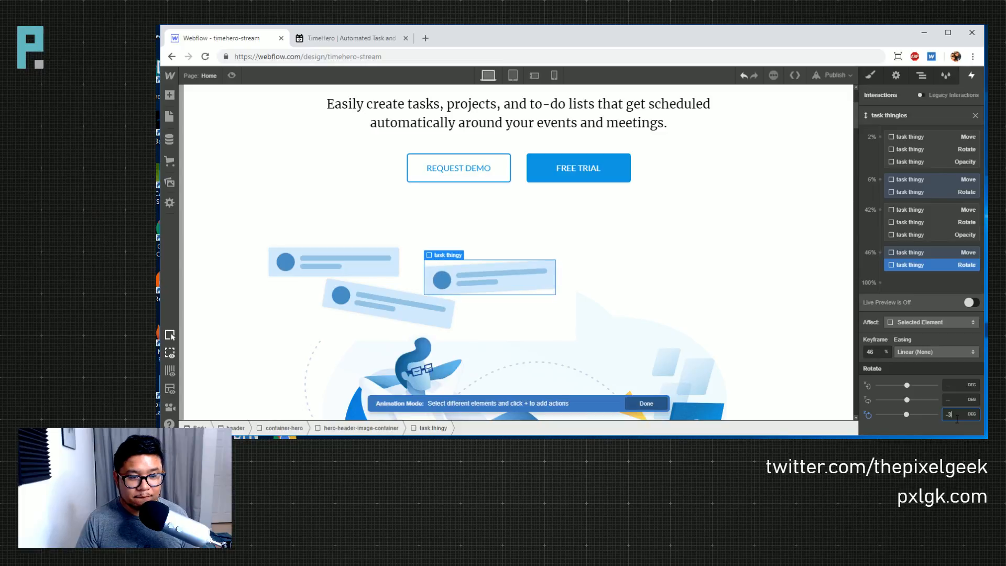
{"action": "type", "text": "3"}
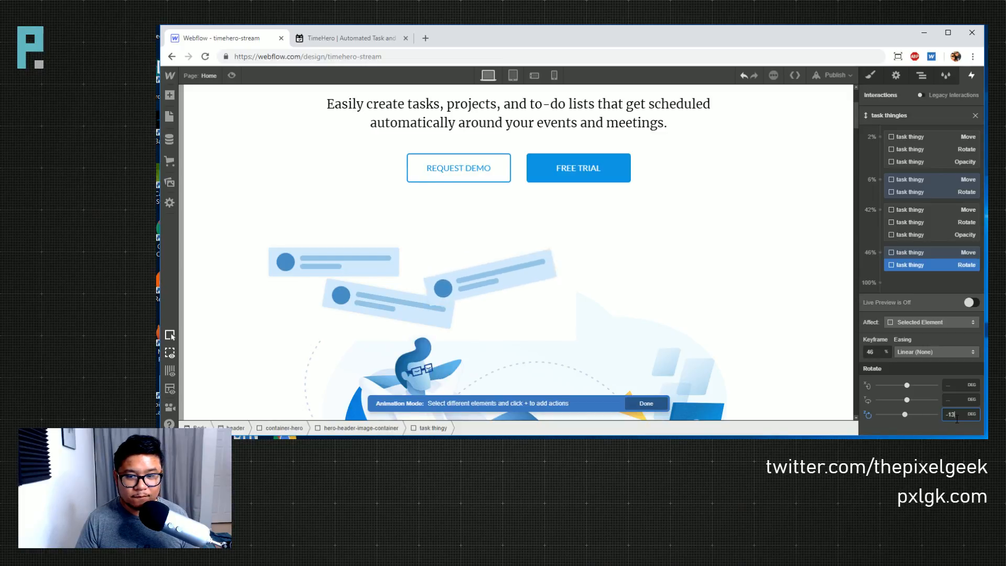
{"action": "key", "text": "Down"}
{"action": "key", "text": "Up"}
{"action": "key", "text": "Up"}
{"action": "key", "text": "Up"}
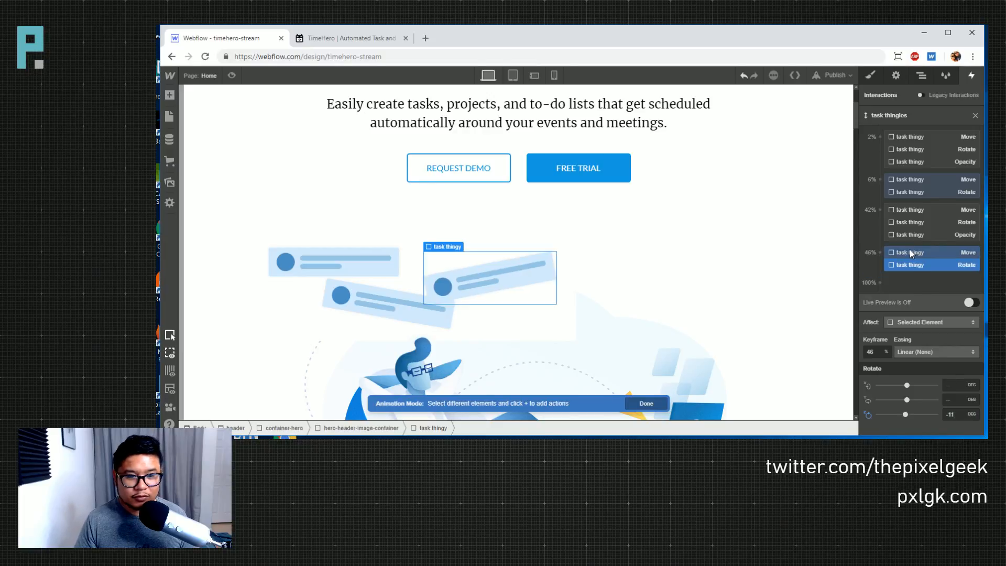
- Set the vertical offset of the second card's 46% Move action to 0 px and check it with the rotation applied
{"action": "left_click", "coordinate": [910, 249]}
{"action": "left_click", "coordinate": [955, 400]}
{"action": "type", "text": "30"}
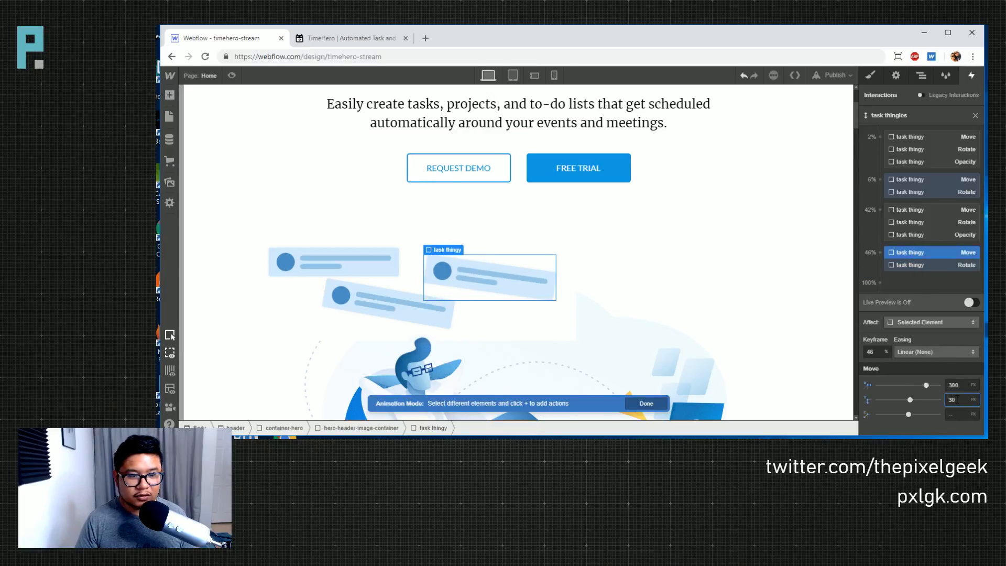
{"action": "key", "text": "shift+Down"}
{"action": "key", "text": "shift+Down"}
{"action": "key", "text": "shift+Down"}
{"action": "key", "text": "shift+Down"}
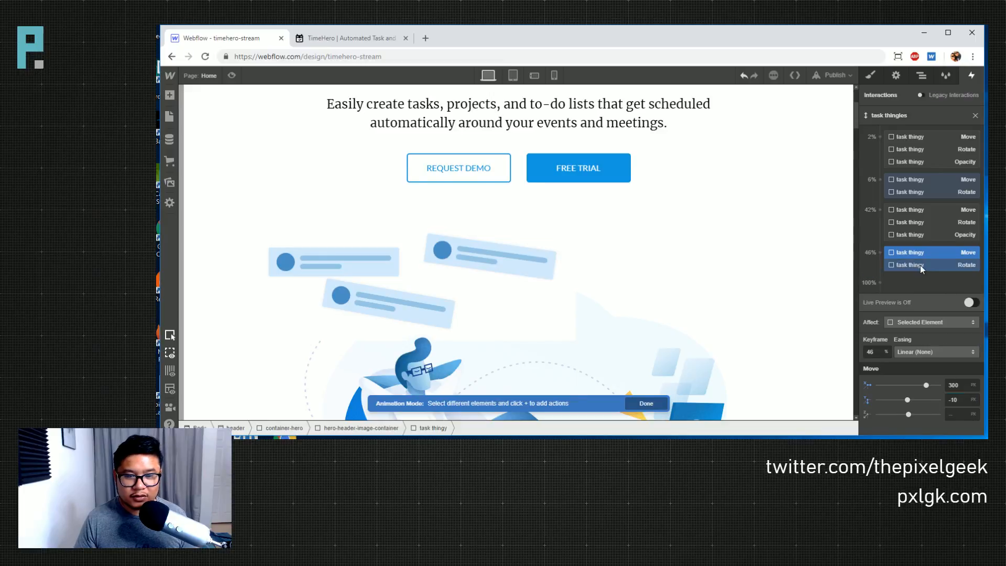
{"action": "left_click", "coordinate": [920, 266]}
{"action": "left_click", "coordinate": [925, 251]}
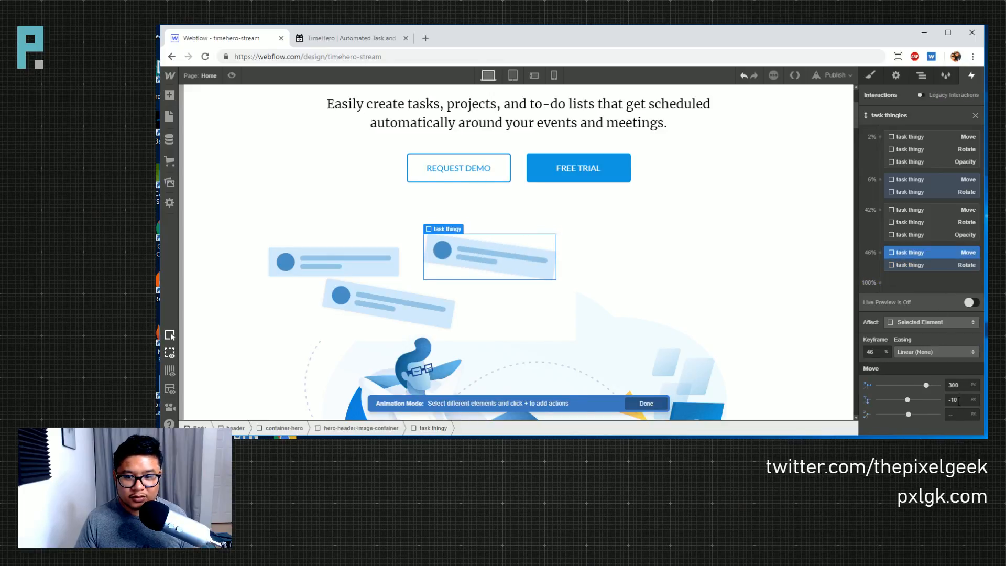
{"action": "key", "text": "BackSpace"}
{"action": "key", "text": "BackSpace"}
{"action": "key", "text": "BackSpace"}
{"action": "type", "text": "0"}
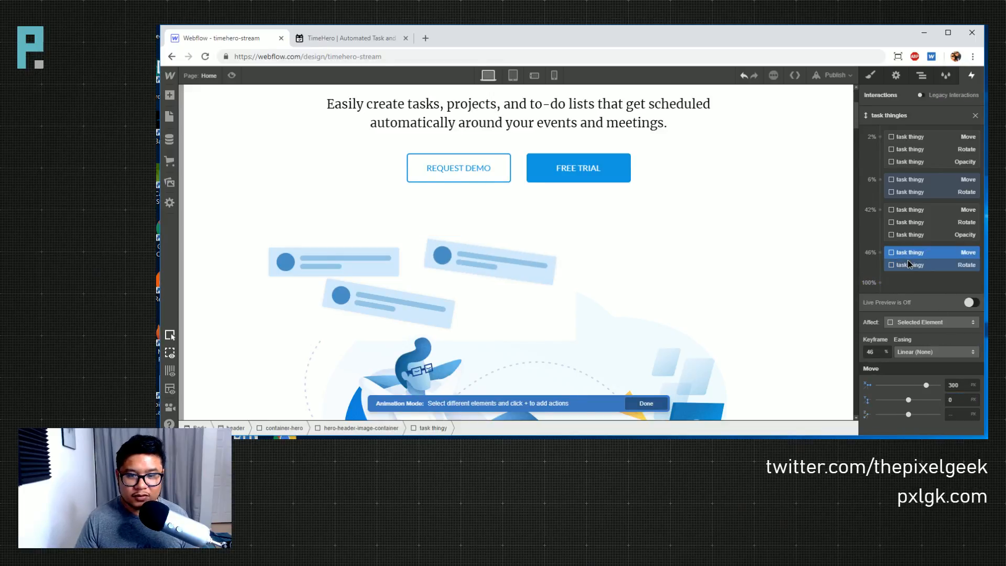
{"action": "left_click", "coordinate": [909, 265]}
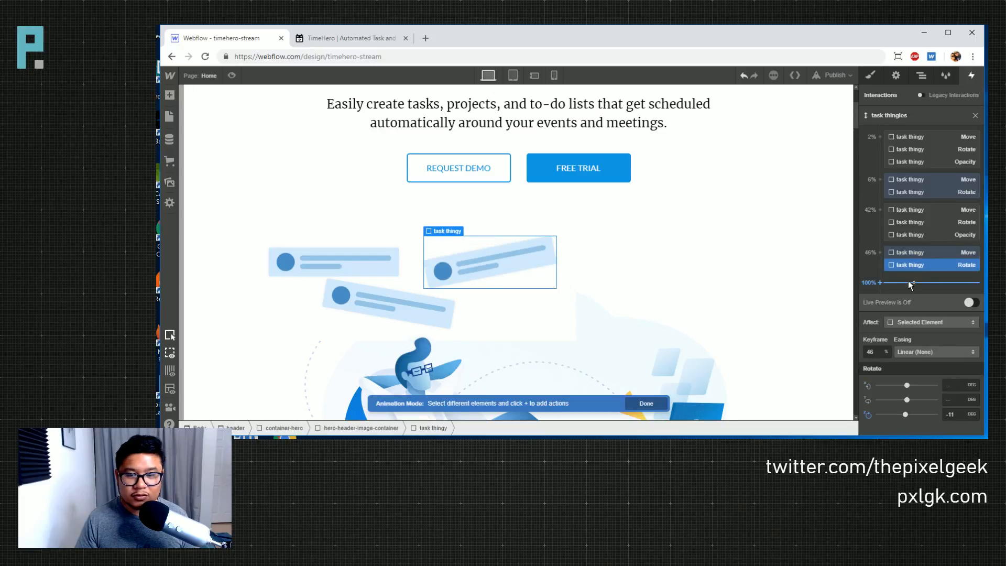
- Add Opacity actions for the second card, with 0% opacity at the 6% keyframe and 100% opacity at the 46% keyframe
{"action": "left_click", "coordinate": [880, 180]}
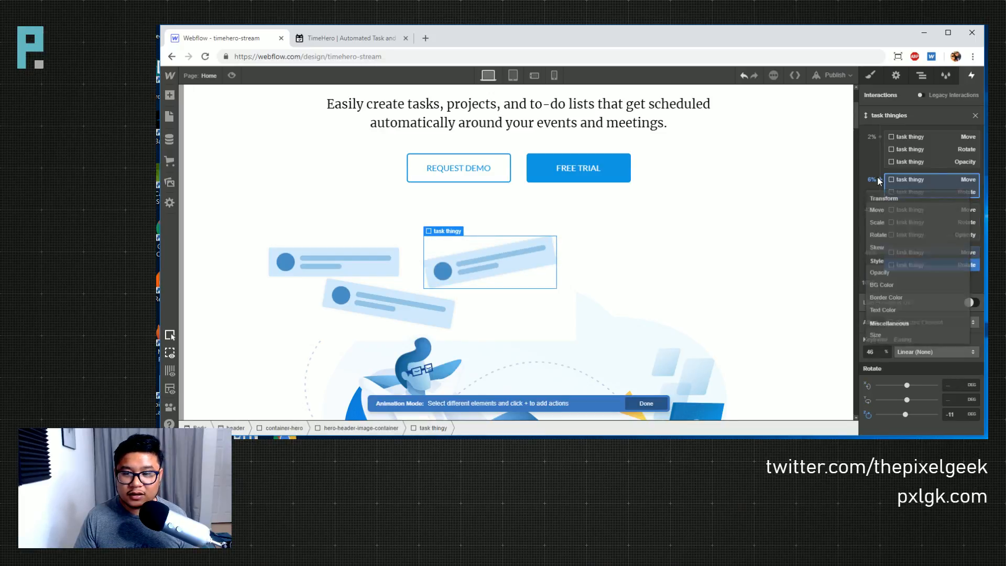
{"action": "left_click", "coordinate": [894, 276]}
{"action": "left_click", "coordinate": [957, 386]}
{"action": "type", "text": "0"}
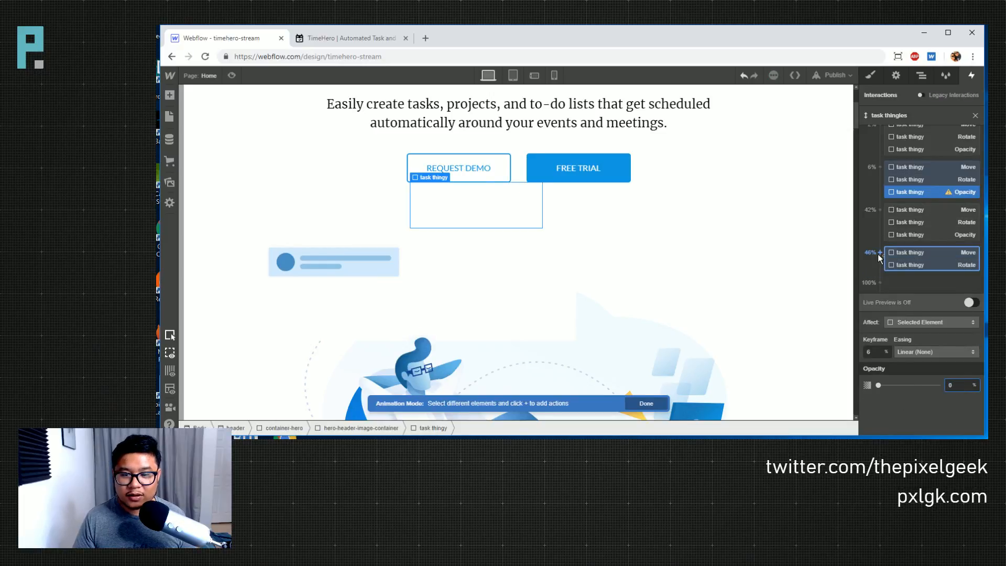
{"action": "left_click", "coordinate": [880, 252]}
{"action": "left_click", "coordinate": [885, 347]}
{"action": "left_click", "coordinate": [951, 386]}
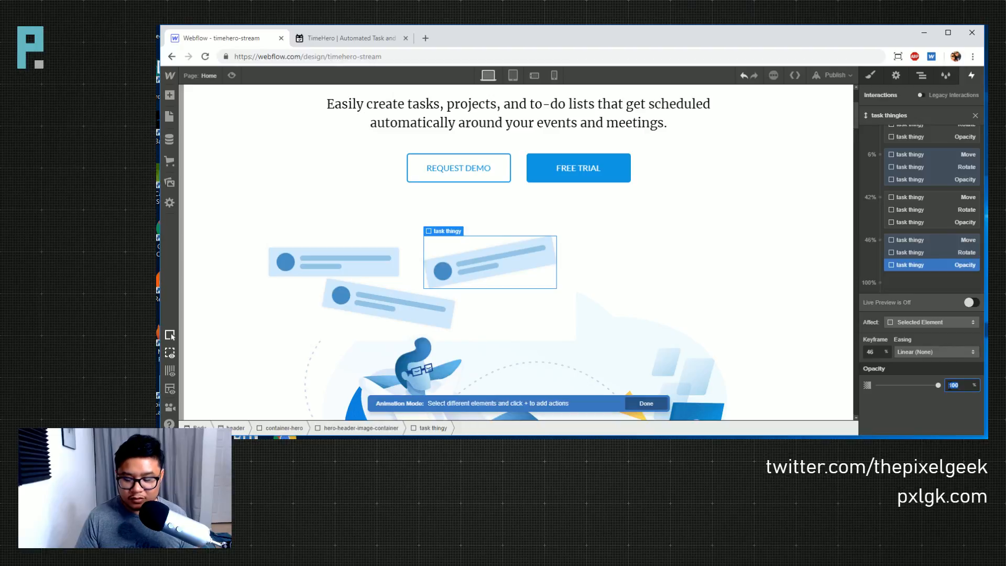
- Preview the page and scroll through the hero section to check how both cards animate
{"action": "left_click", "coordinate": [233, 75]}
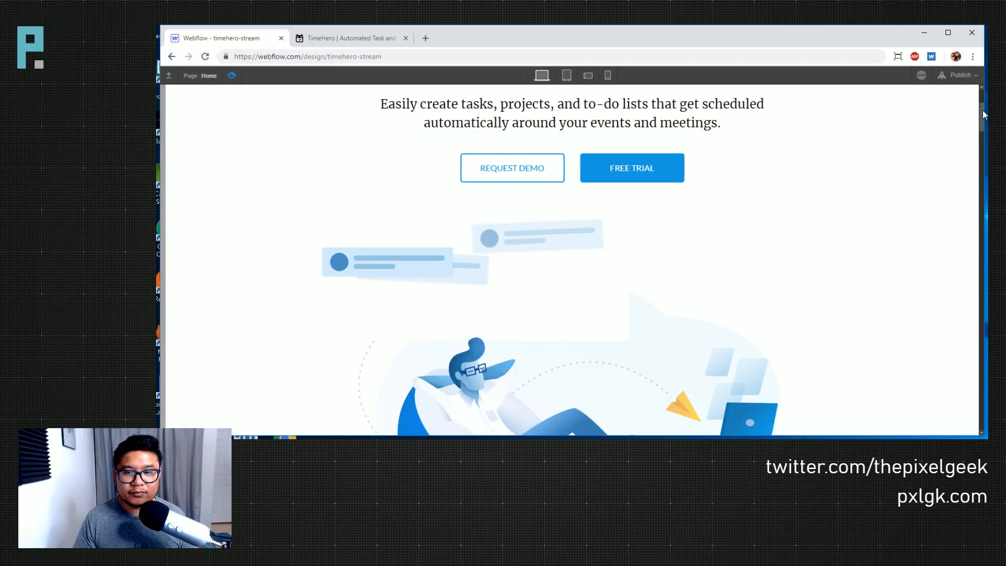
{"action": "left_click_drag", "start_coordinate": [983, 114], "coordinate": [979, 87]}
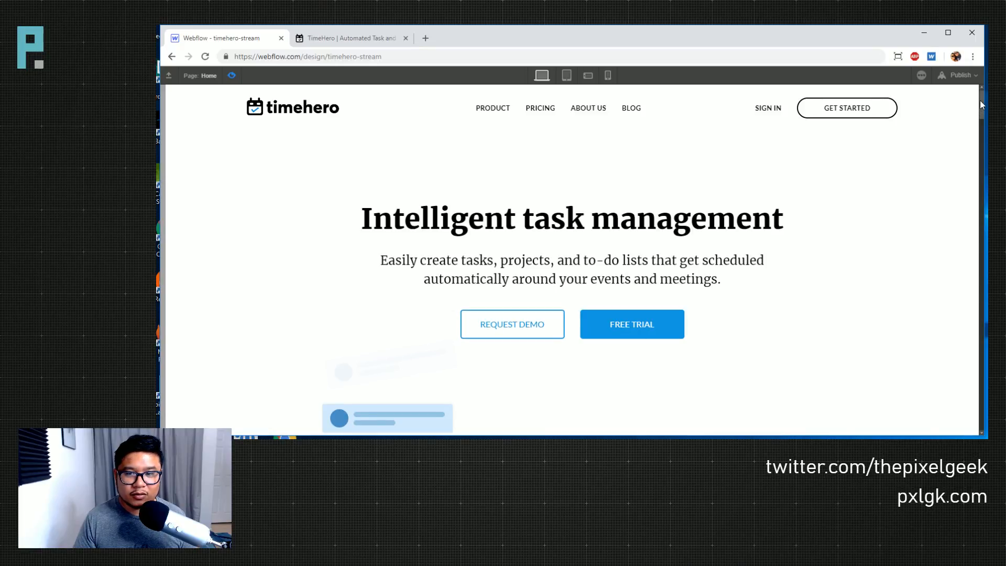
{"action": "left_click_drag", "start_coordinate": [983, 105], "coordinate": [984, 126]}
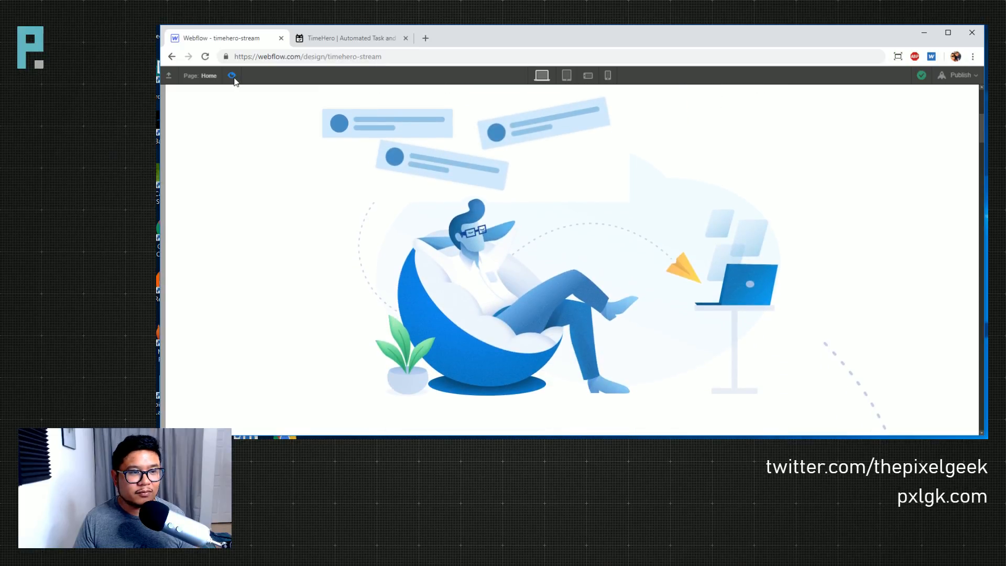
{"action": "key", "text": "ctrl+shift+p"}
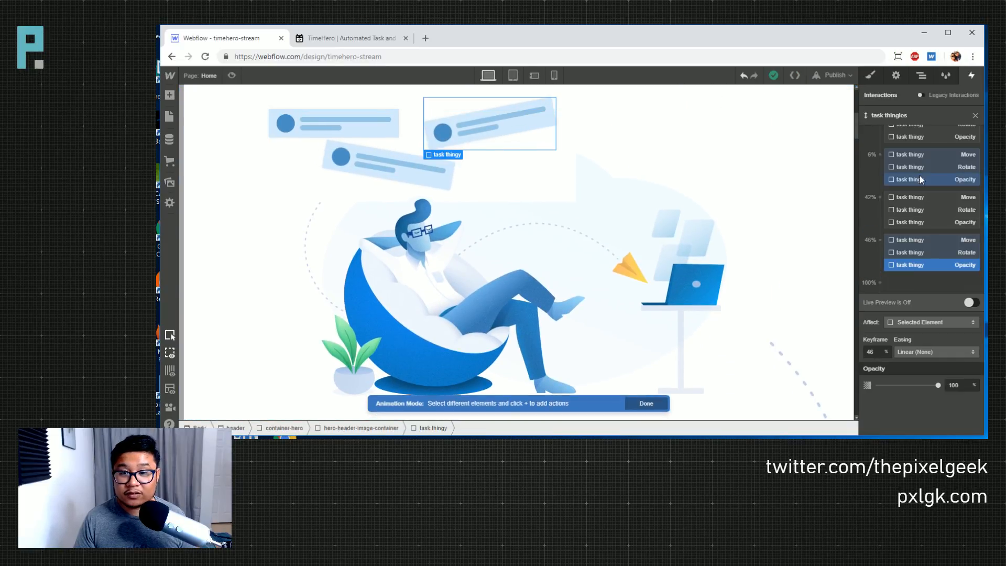
- Change the keyframe of the first card's ending Move, Rotate and Opacity actions to 32%
{"action": "scroll", "coordinate": [950, 243], "scroll_direction": "down", "scroll_amount": 2}
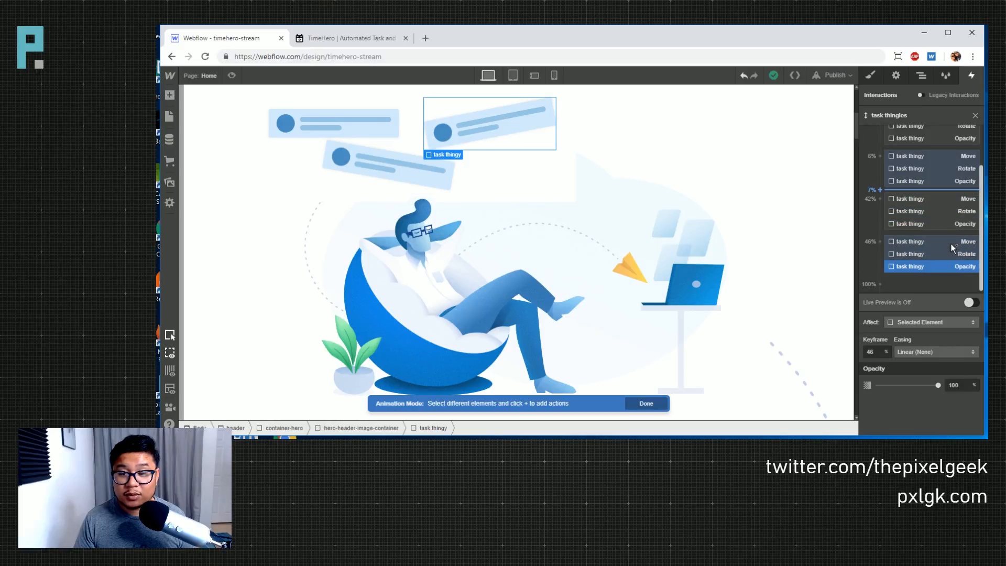
{"action": "left_click", "coordinate": [913, 217]}
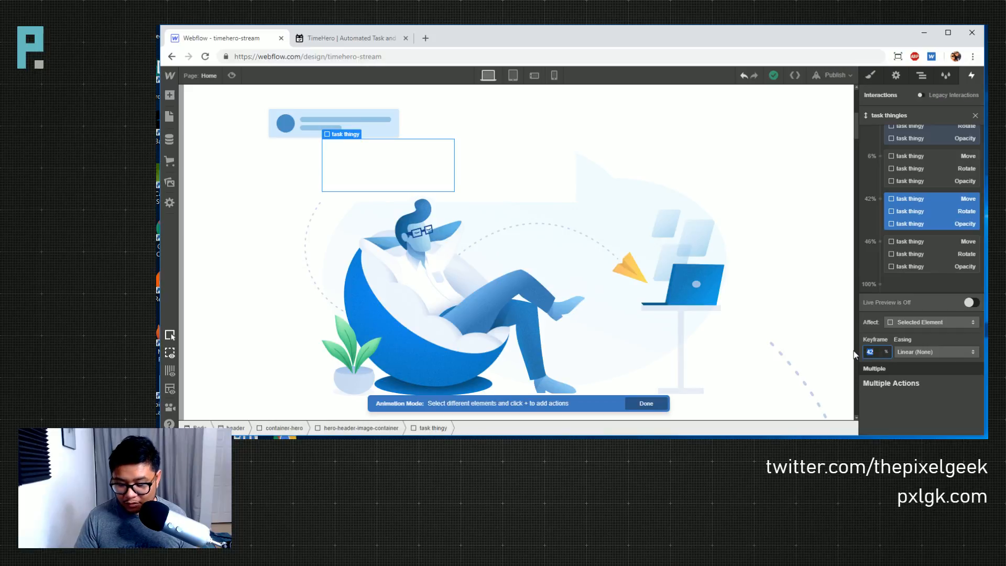
{"action": "type", "text": "3"}
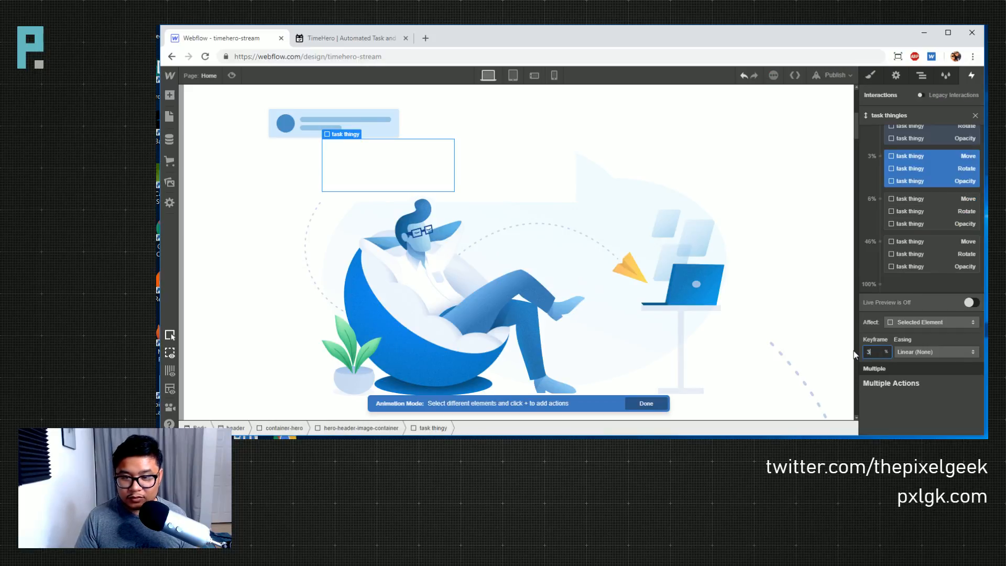
{"action": "left_click", "coordinate": [916, 242]}
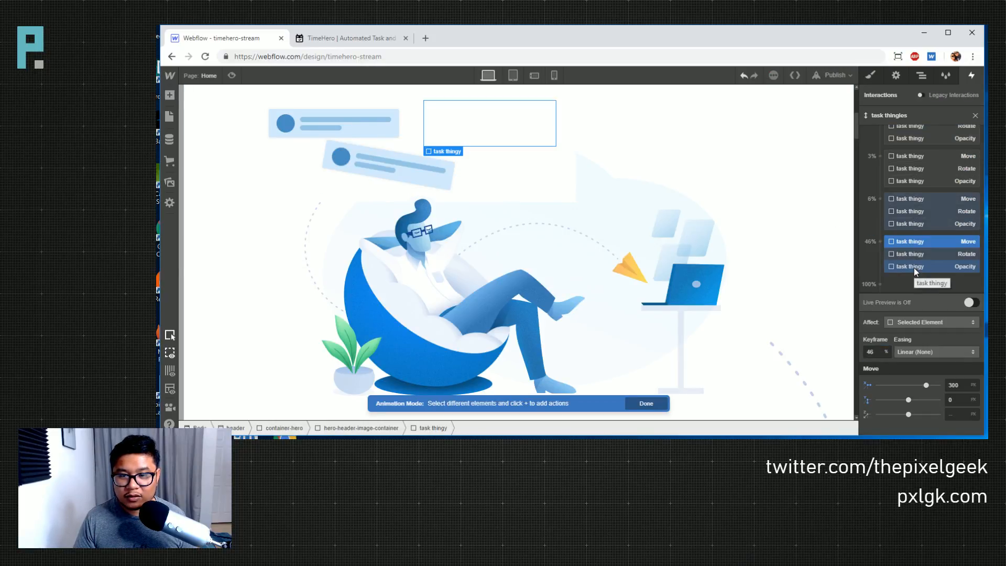
{"action": "left_click", "coordinate": [911, 183]}
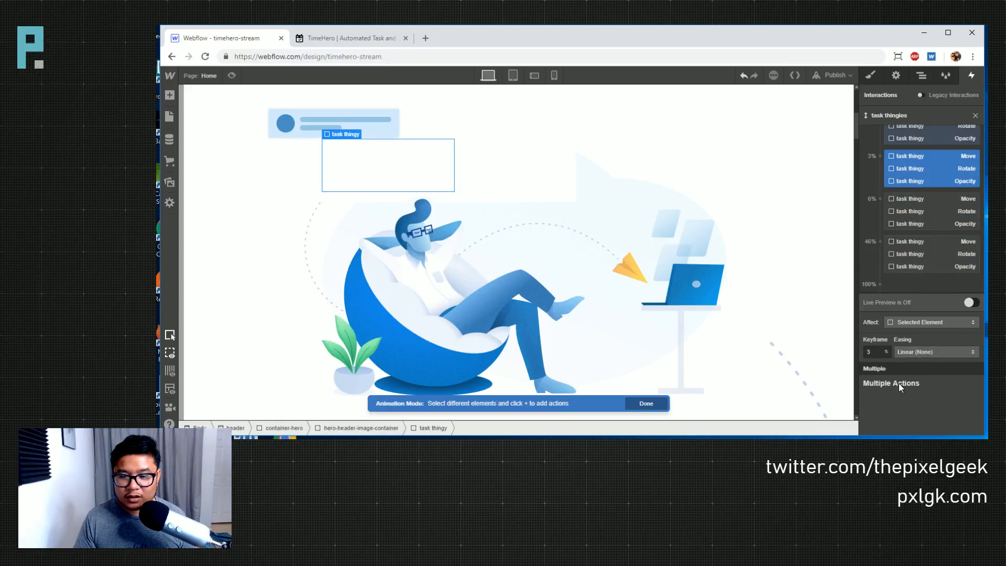
{"action": "type", "text": "2"}
{"action": "key", "text": "Return"}
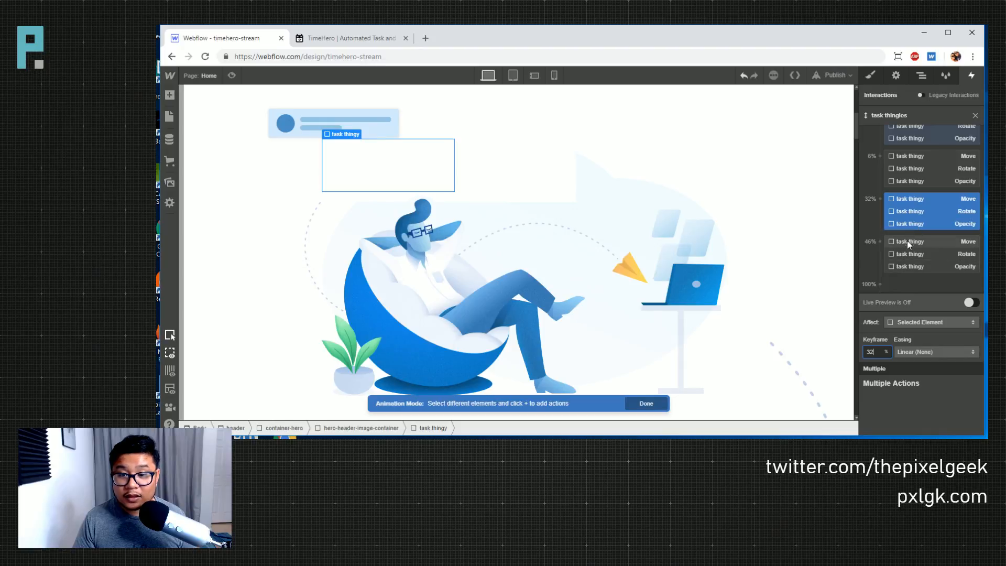
- Change the keyframe of the second card's ending Move, Rotate and Opacity actions to 36%
{"action": "left_click", "coordinate": [906, 267]}
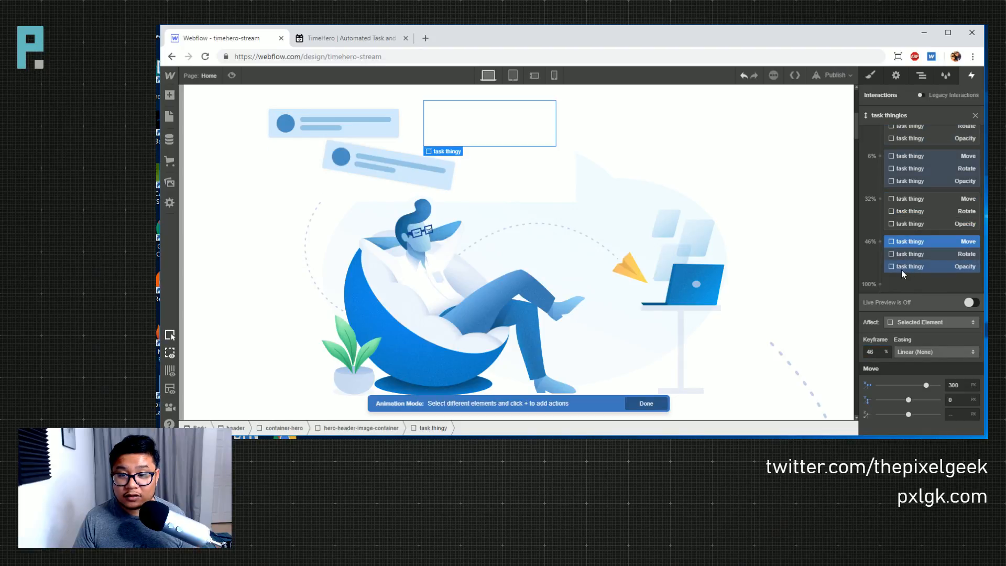
{"action": "double_click", "coordinate": [871, 352]}
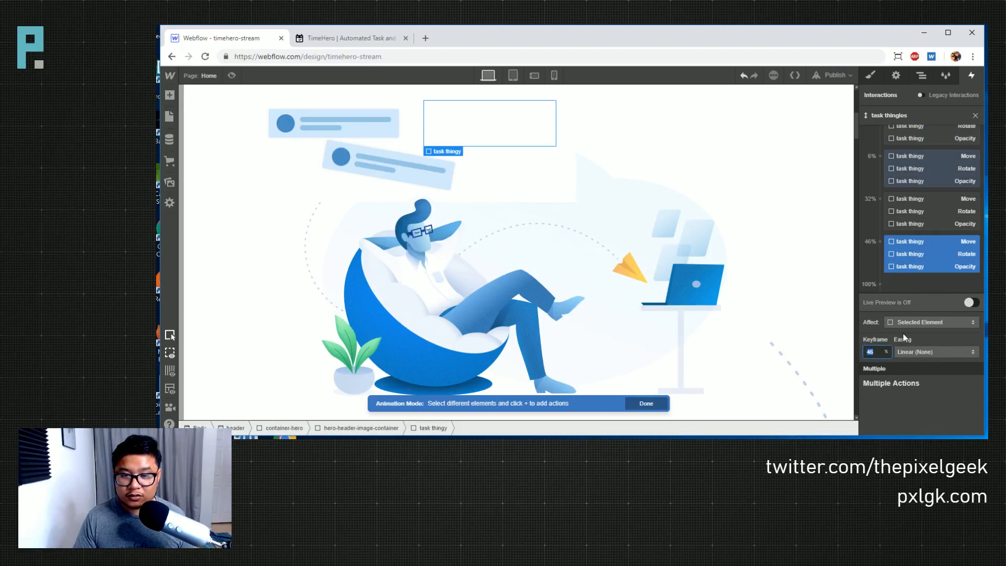
{"action": "type", "text": "3"}
{"action": "key", "text": "Return"}
{"action": "type", "text": "6"}
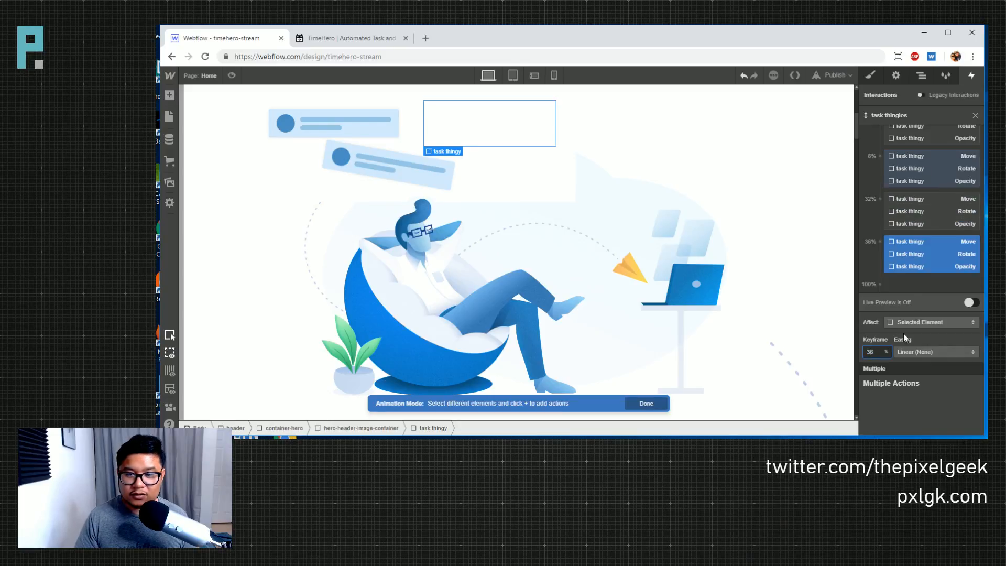
- Preview the retimed card animation from the top of the page
{"action": "scroll", "coordinate": [426, 200], "scroll_direction": "up", "scroll_amount": 6}
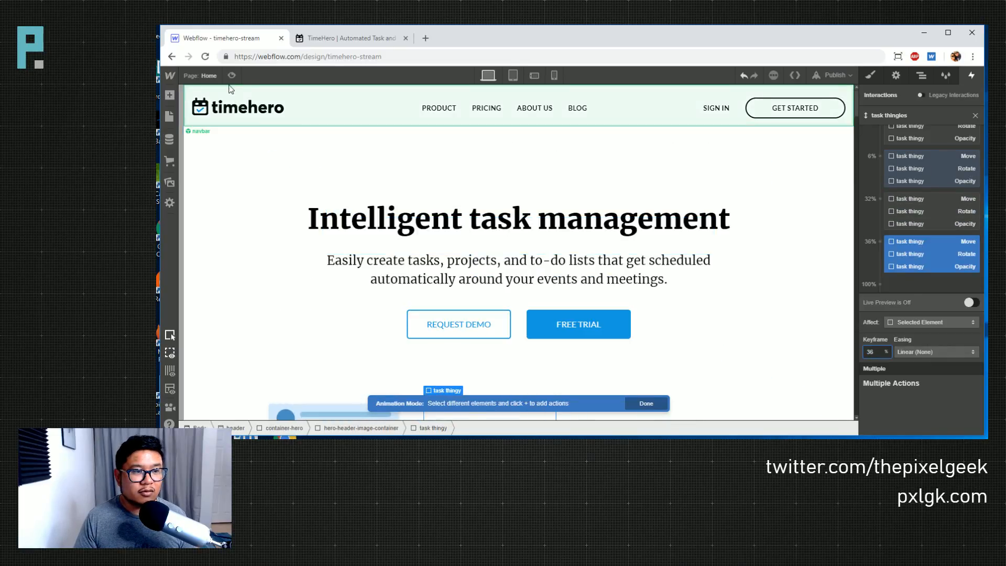
{"action": "left_click", "coordinate": [232, 76]}
{"action": "mouse_move", "coordinate": [982, 100]}
{"action": "left_mouse_down"}
{"action": "mouse_move", "coordinate": [982, 125]}
{"action": "mouse_move", "coordinate": [971, 92]}
{"action": "left_mouse_up"}
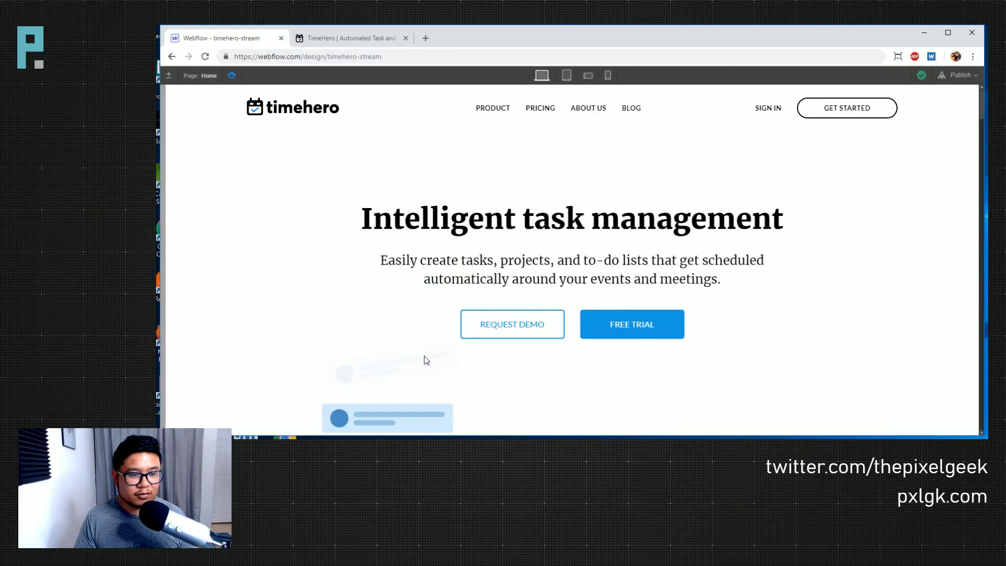
{"action": "left_click", "coordinate": [232, 75]}
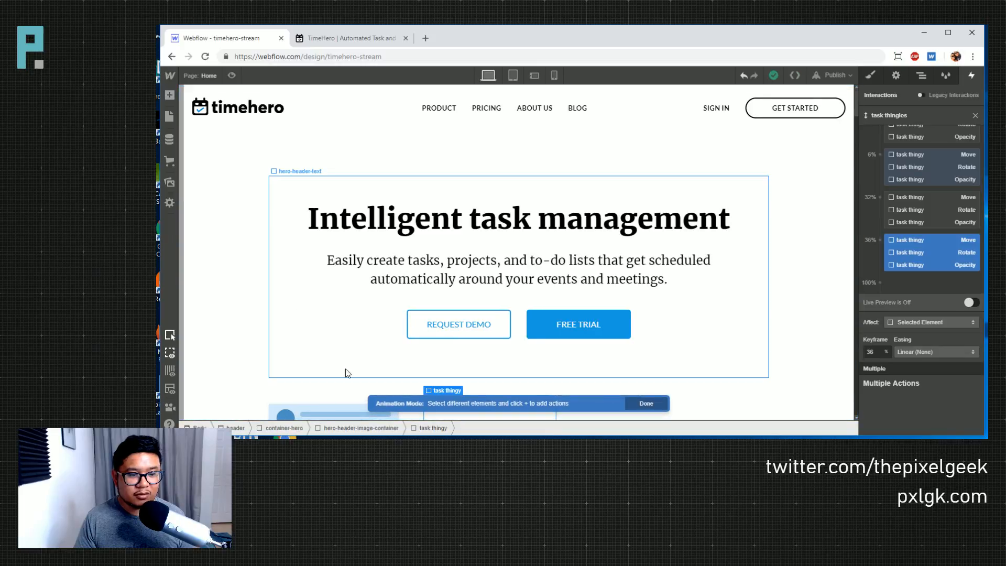
- Try the first card's starting Move, Rotate and Opacity actions at the 0% keyframe and preview the page
{"action": "left_click", "coordinate": [907, 168]}
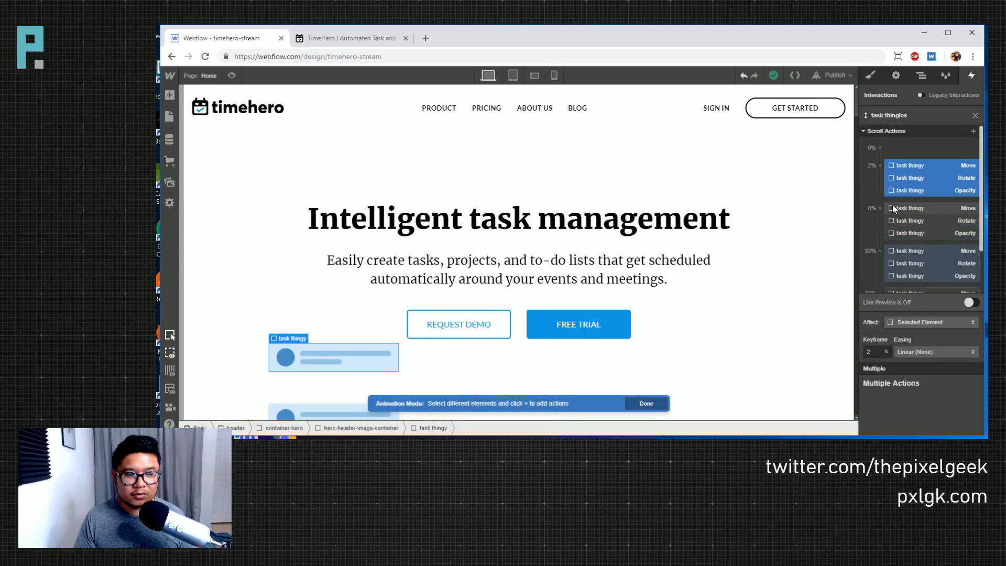
{"action": "left_click", "coordinate": [922, 192]}
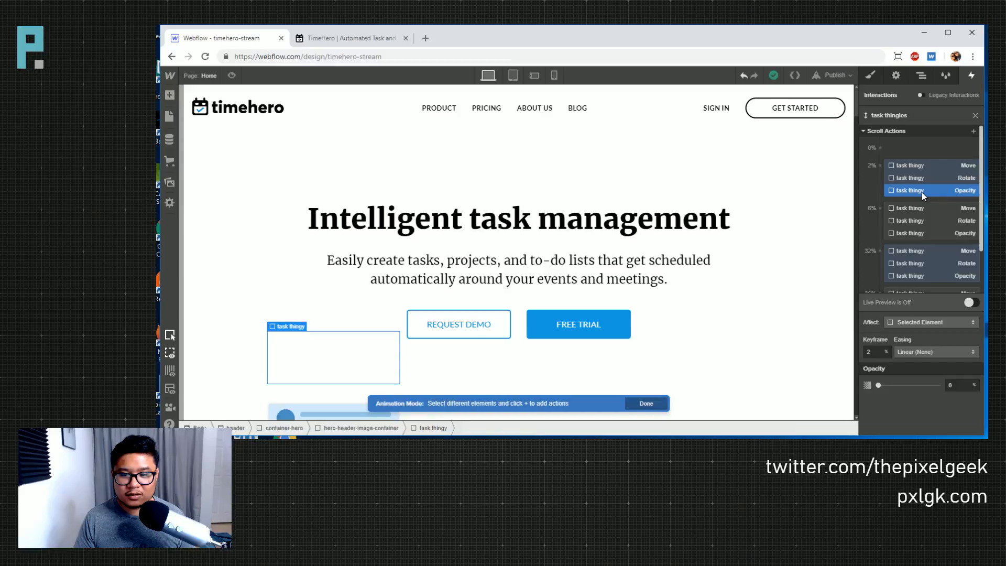
{"action": "left_click", "coordinate": [907, 169]}
{"action": "double_click", "coordinate": [886, 353]}
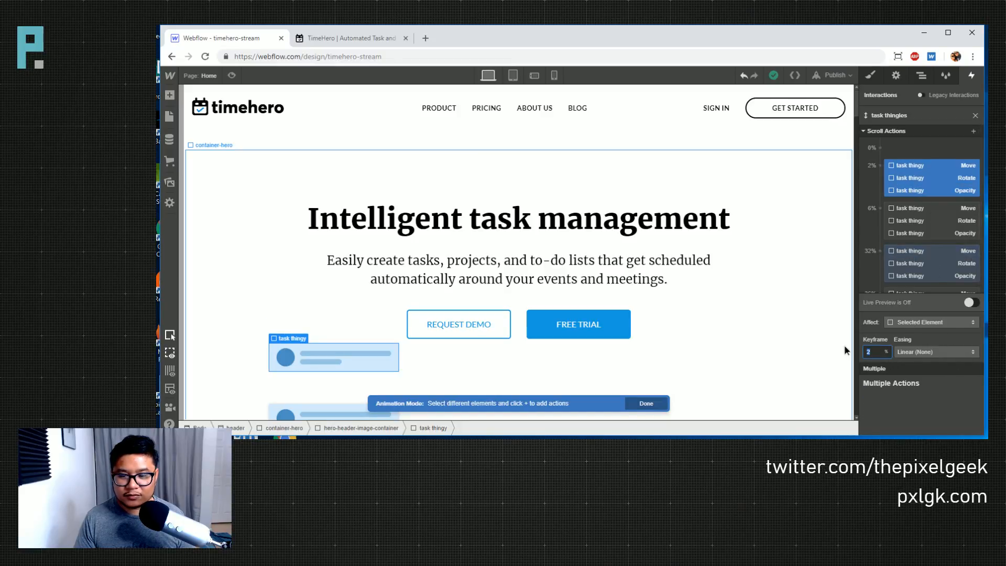
{"action": "type", "text": "0"}
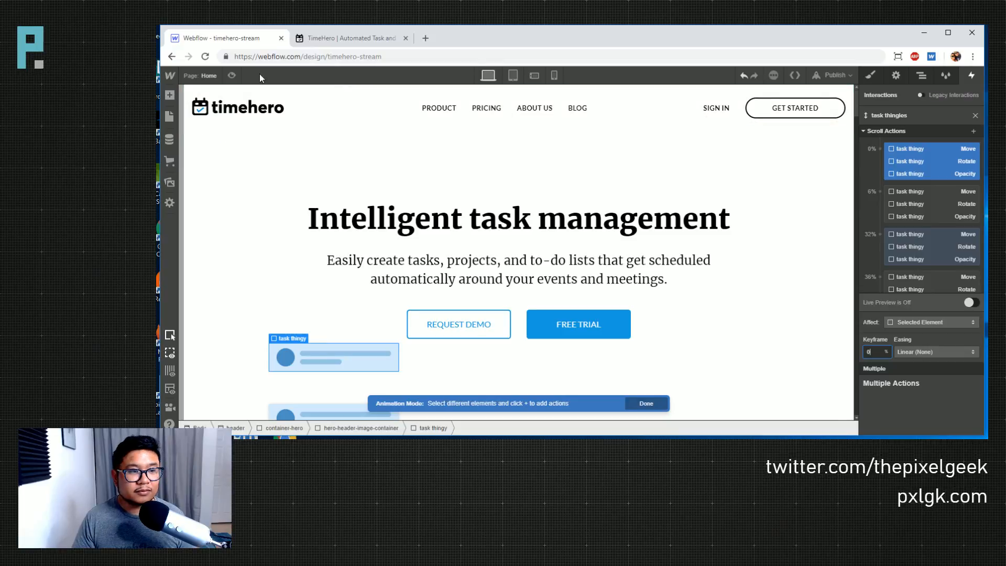
{"action": "left_click", "coordinate": [232, 76]}
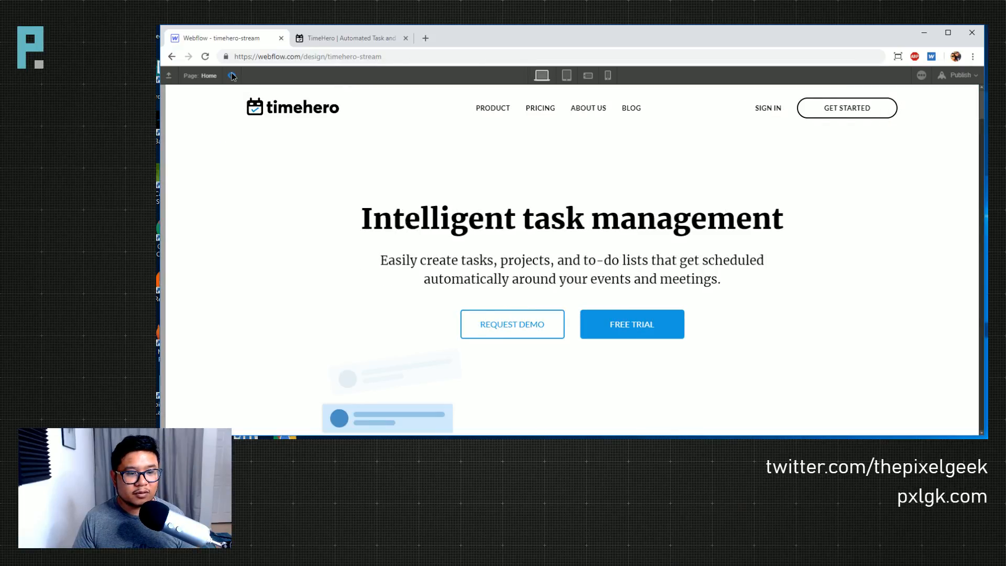
{"action": "left_click", "coordinate": [232, 75]}
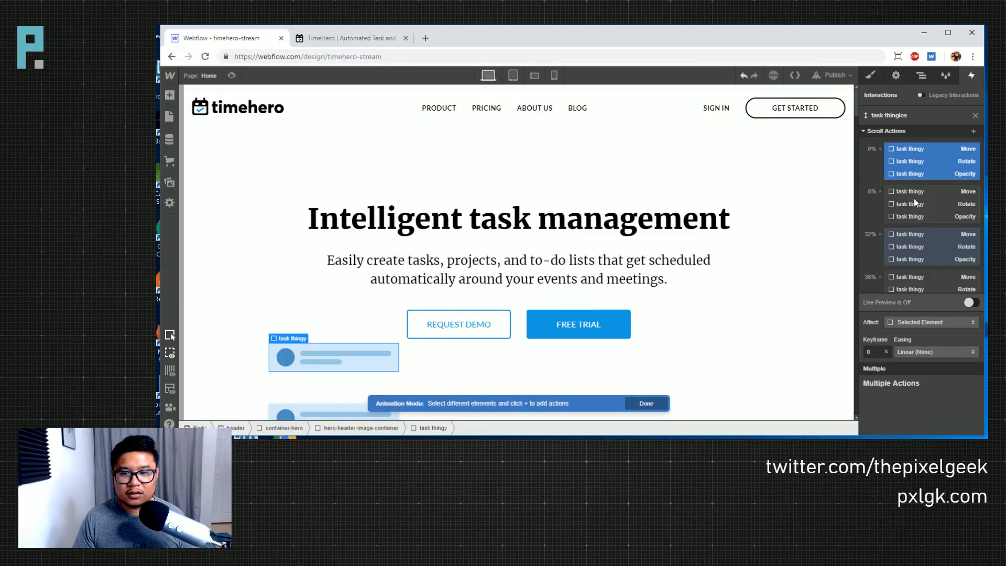
- Set the keyframe of the first card's starting Move, Rotate and Opacity actions to 4%
{"action": "left_click_drag", "start_coordinate": [883, 352], "coordinate": [829, 354]}
{"action": "type", "text": "4"}
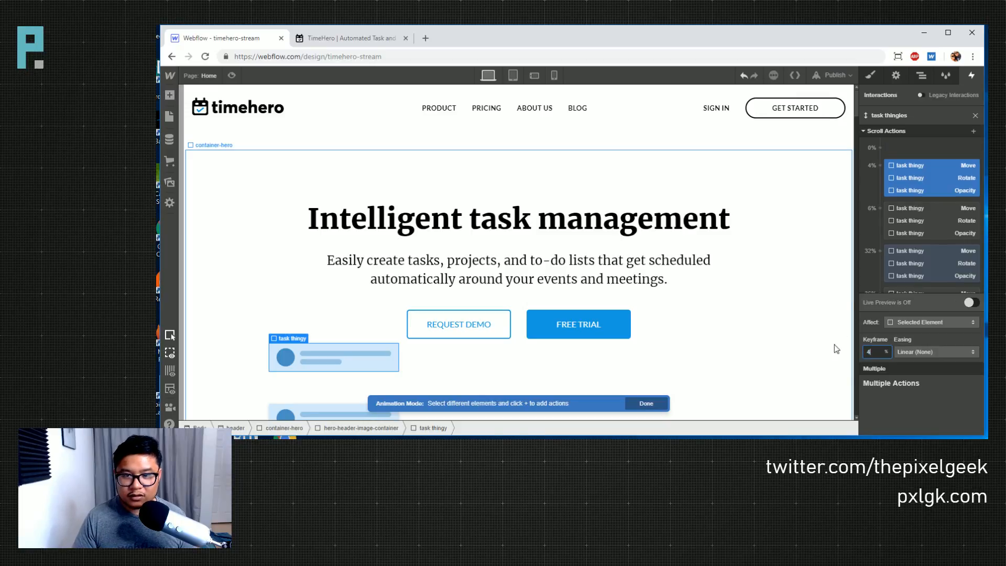
- Preview the page, and set the keyframe of the first card's starting Move, Rotate and Opacity actions to 6%
{"action": "left_click", "coordinate": [232, 76]}
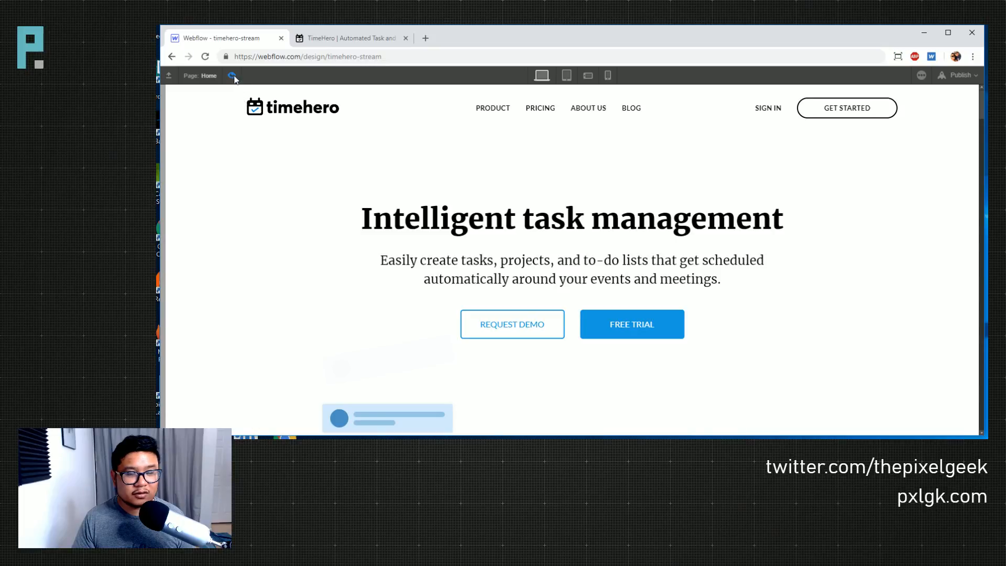
{"action": "left_click", "coordinate": [233, 76]}
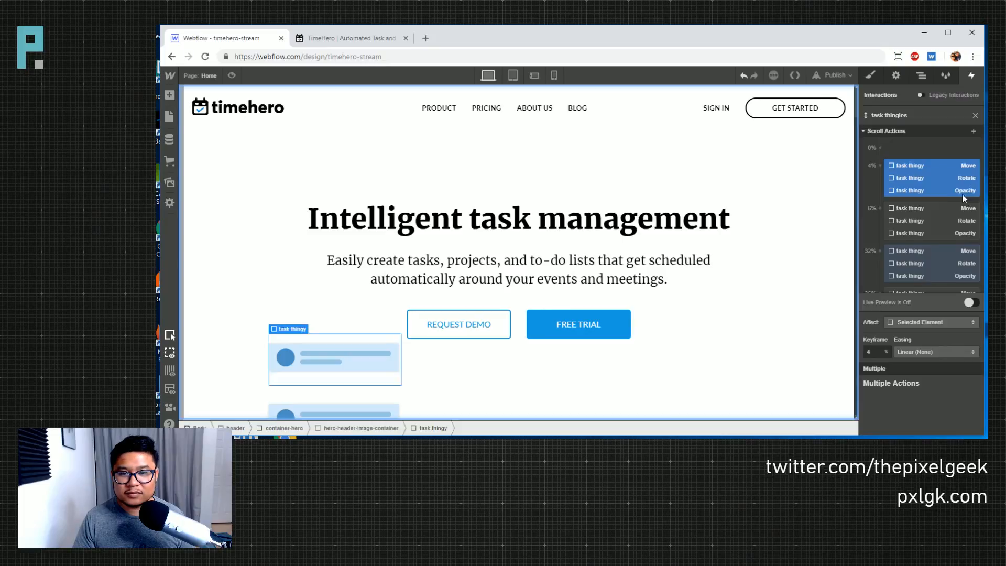
{"action": "left_click", "coordinate": [875, 354]}
{"action": "type", "text": "6"}
{"action": "key", "text": "Return"}
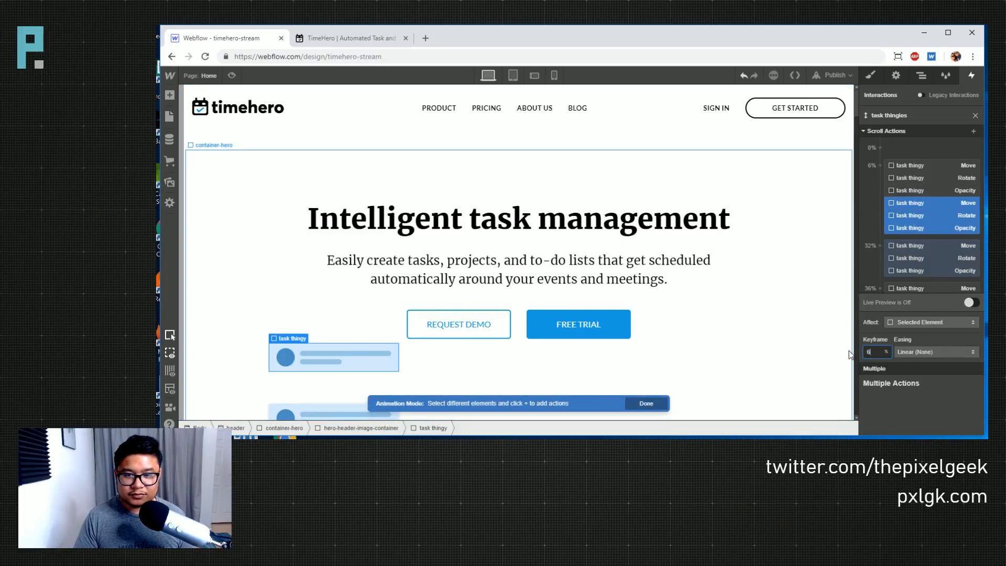
- Preview the scroll animation of the first two cards down the page and back to the top
{"action": "left_click", "coordinate": [231, 76]}
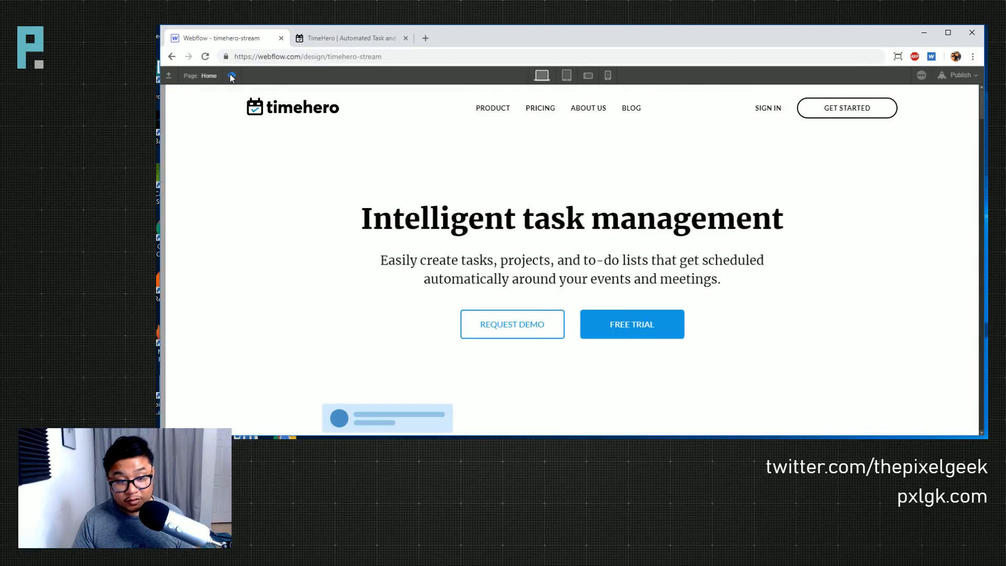
{"action": "left_click_drag", "start_coordinate": [982, 99], "coordinate": [963, 87]}
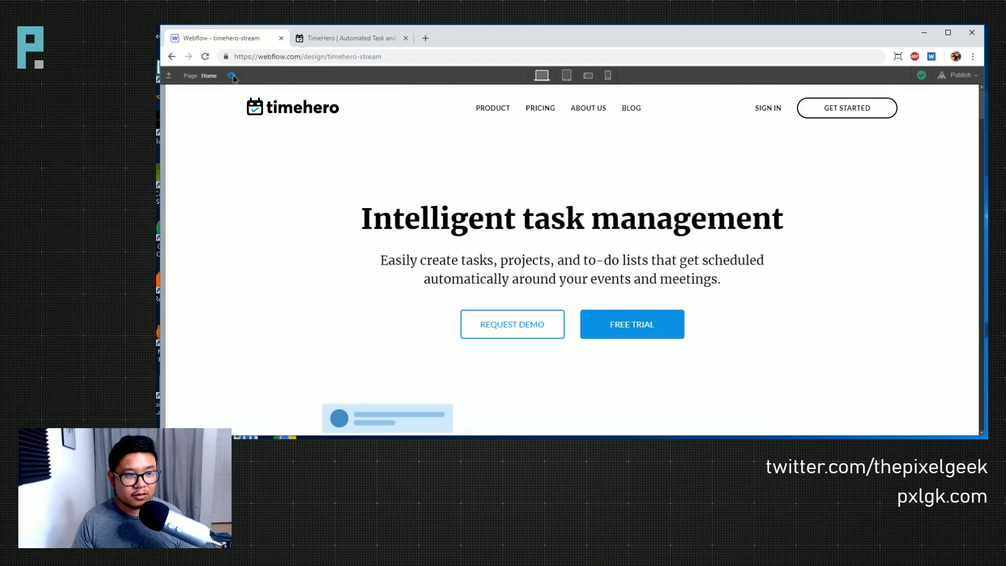
{"action": "key", "text": "ctrl+shift+p"}
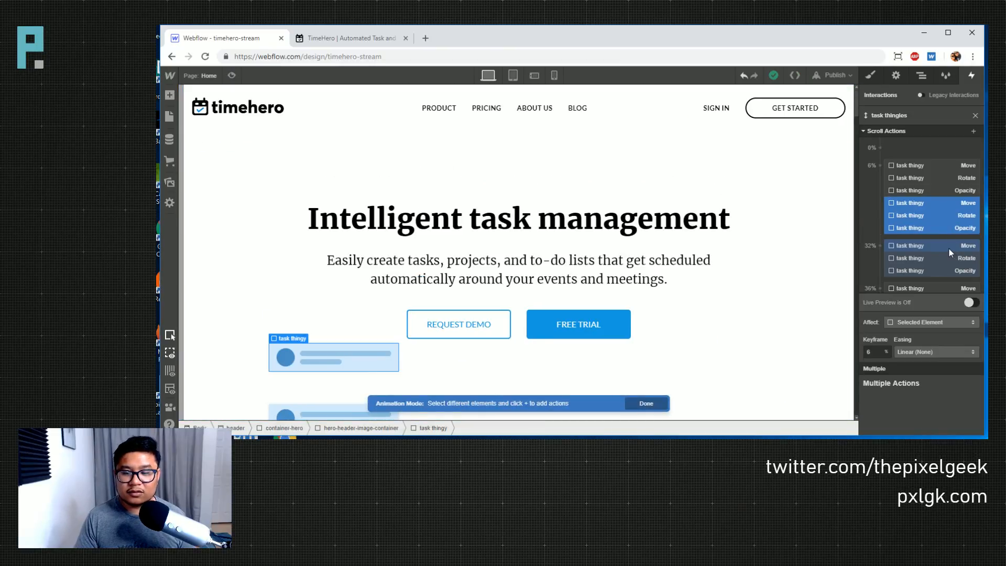
- Add a Move action for the third task thingy card at the 6% keyframe, with X 396 px and Y -100 px
{"action": "left_click_drag", "start_coordinate": [908, 209], "coordinate": [921, 267]}
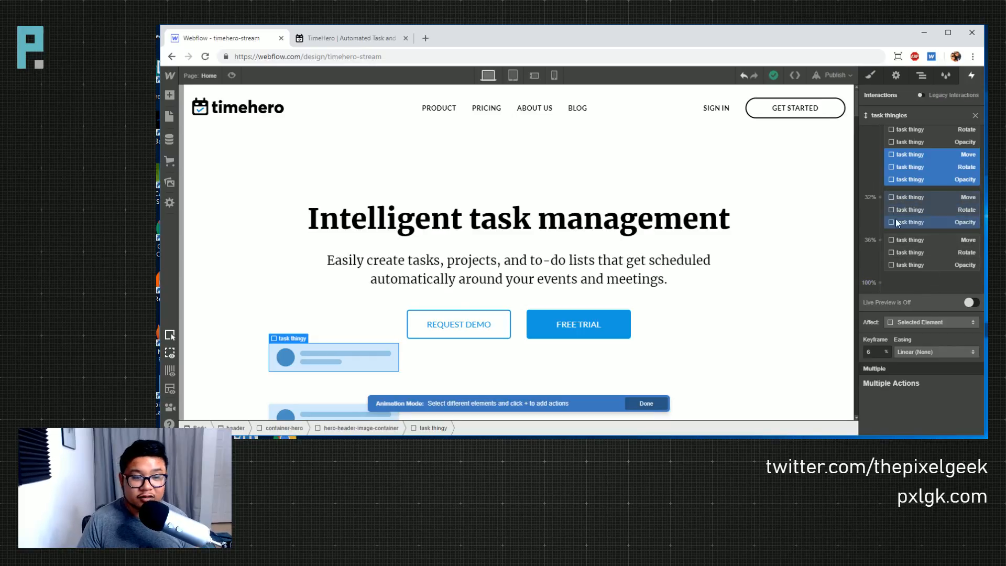
{"action": "left_click", "coordinate": [921, 75]}
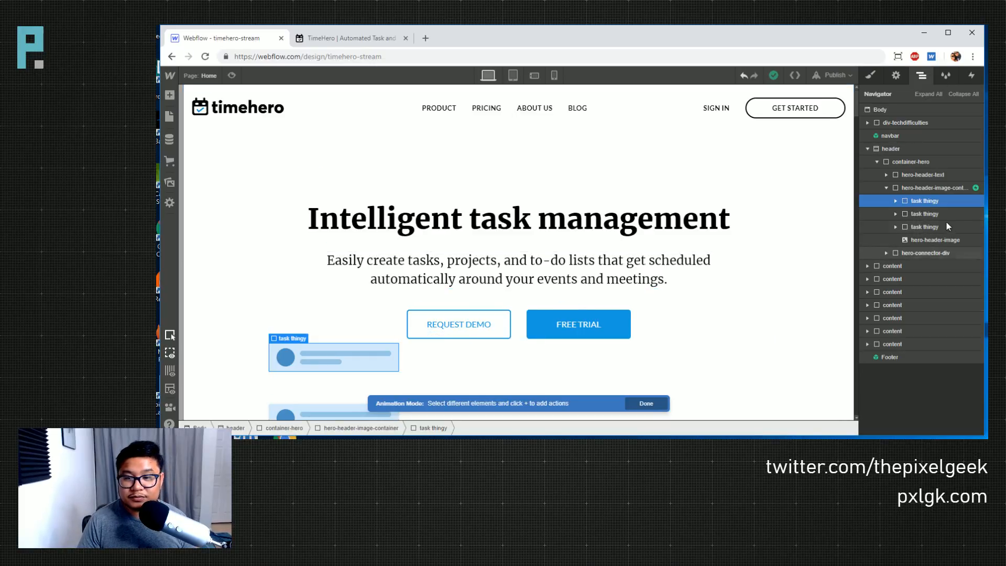
{"action": "left_click", "coordinate": [938, 223]}
{"action": "left_click", "coordinate": [971, 75]}
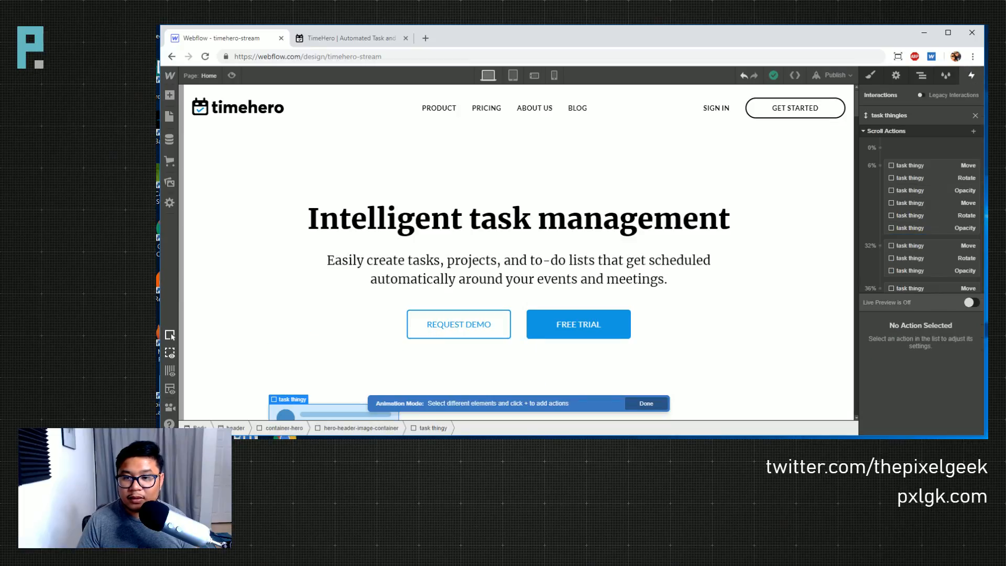
{"action": "left_click", "coordinate": [901, 165]}
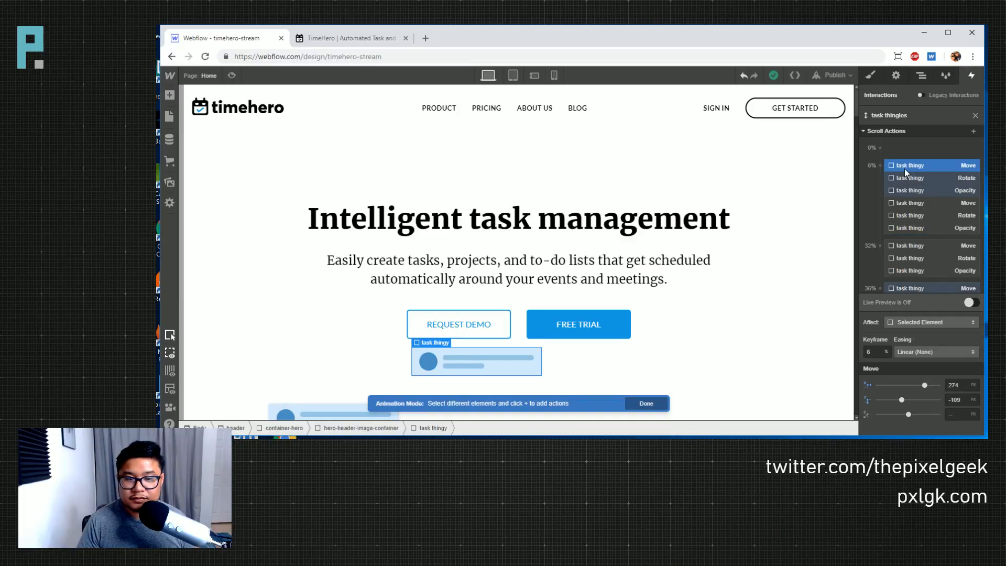
{"action": "left_click", "coordinate": [922, 77]}
{"action": "left_click", "coordinate": [916, 229]}
{"action": "left_click", "coordinate": [968, 76]}
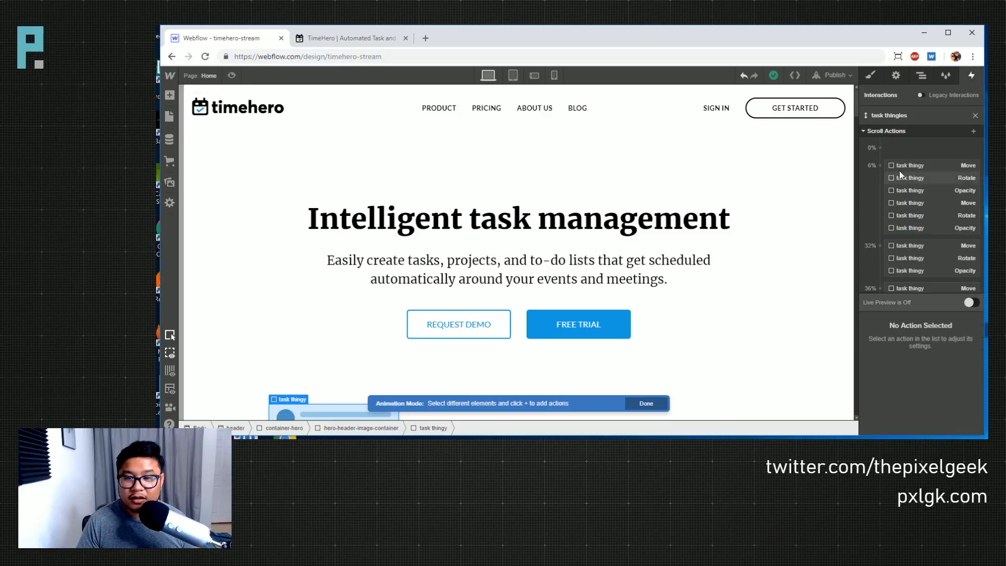
{"action": "left_click", "coordinate": [881, 165]}
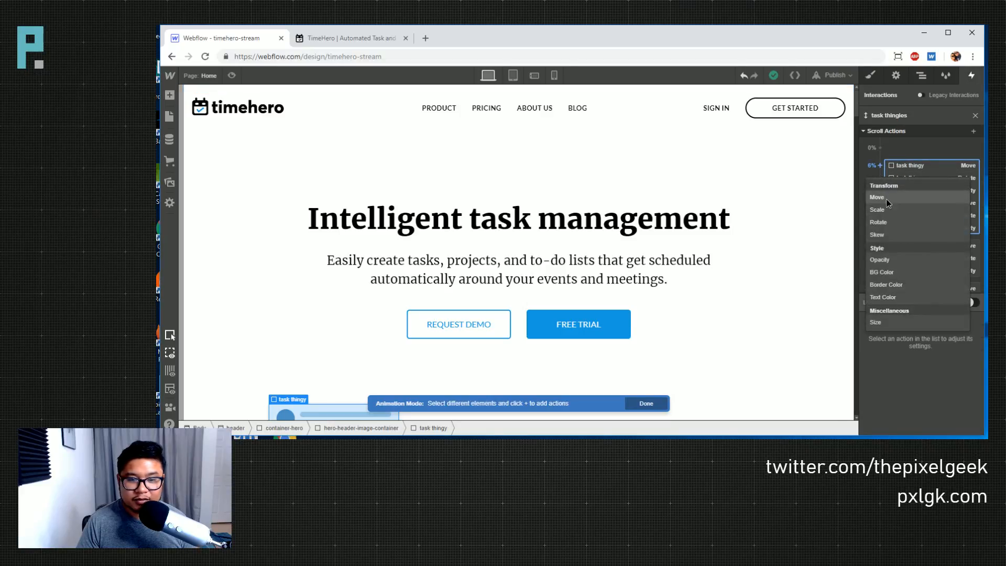
{"action": "left_click", "coordinate": [885, 198]}
{"action": "scroll", "coordinate": [737, 314], "scroll_direction": "down", "scroll_amount": 2}
{"action": "scroll", "coordinate": [737, 313], "scroll_direction": "down", "scroll_amount": 2}
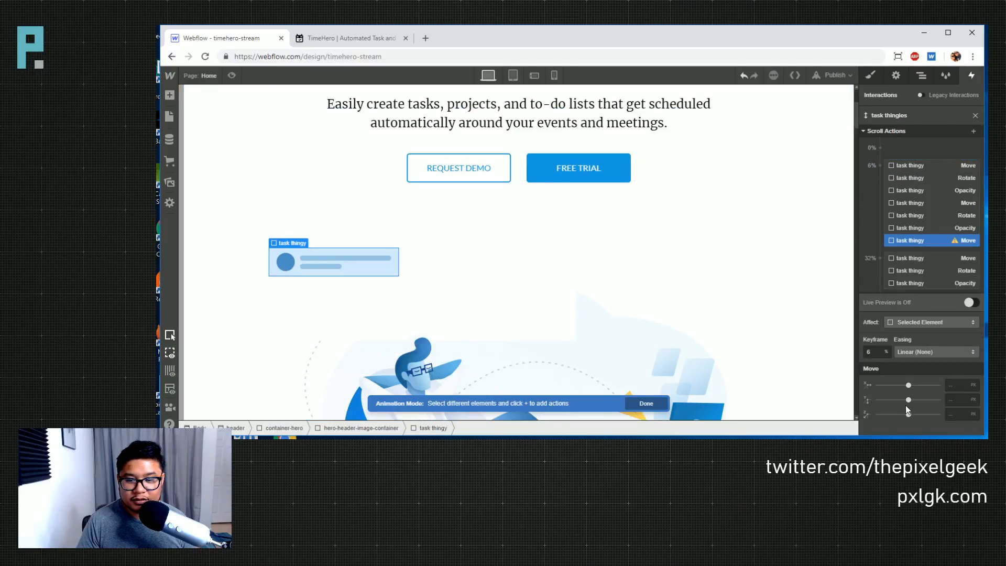
{"action": "left_click_drag", "start_coordinate": [908, 399], "coordinate": [933, 385]}
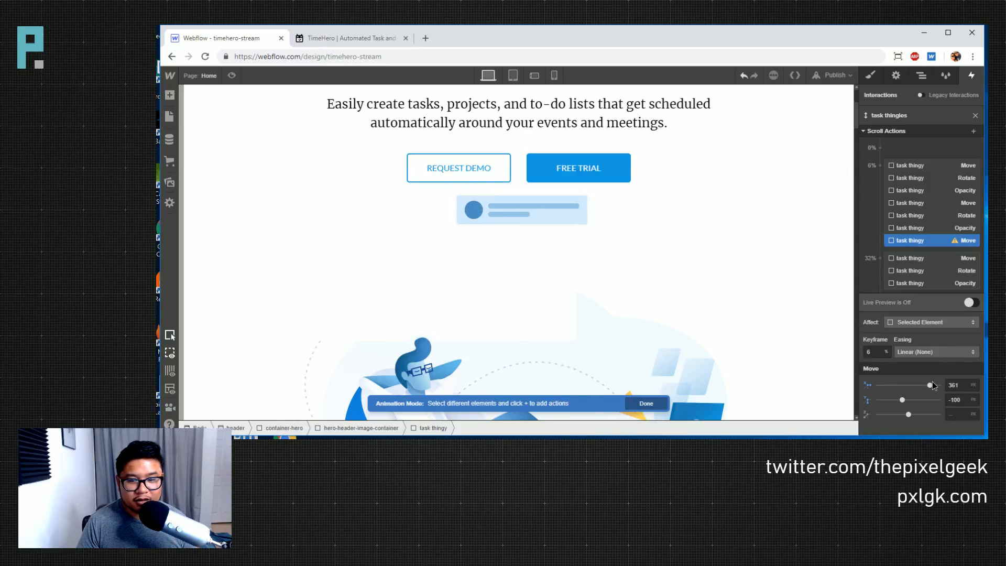
- Add an ending Move action for the third card at a 40% keyframe, with X 378 px and Y 83 px
{"action": "left_click", "coordinate": [879, 258]}
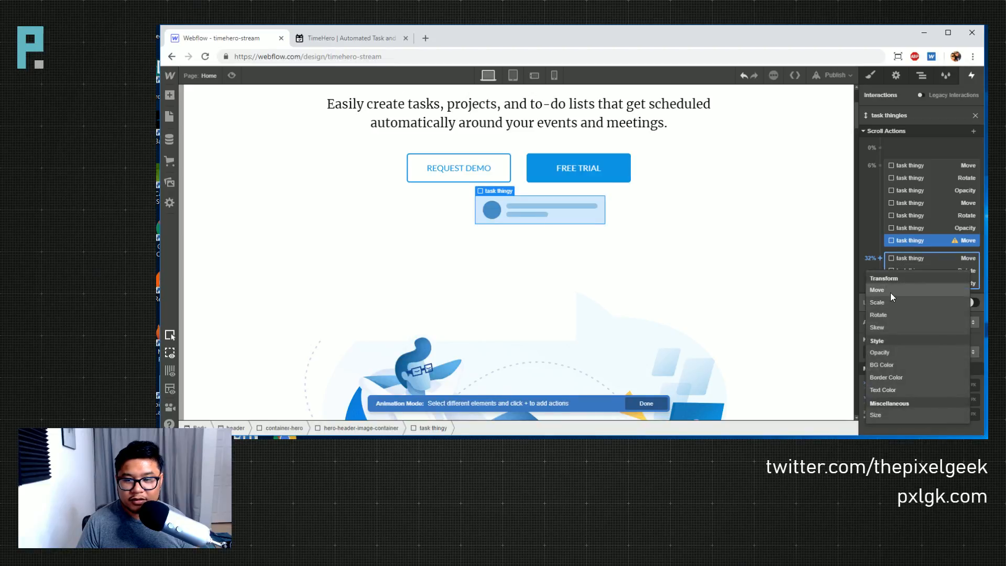
{"action": "left_click", "coordinate": [879, 258]}
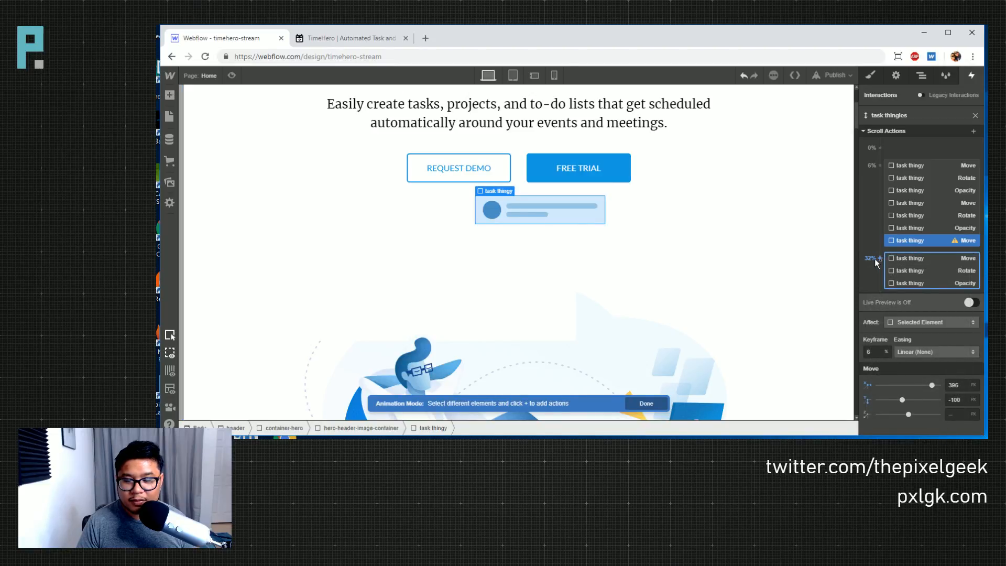
{"action": "scroll", "coordinate": [875, 259], "scroll_direction": "down", "scroll_amount": 1}
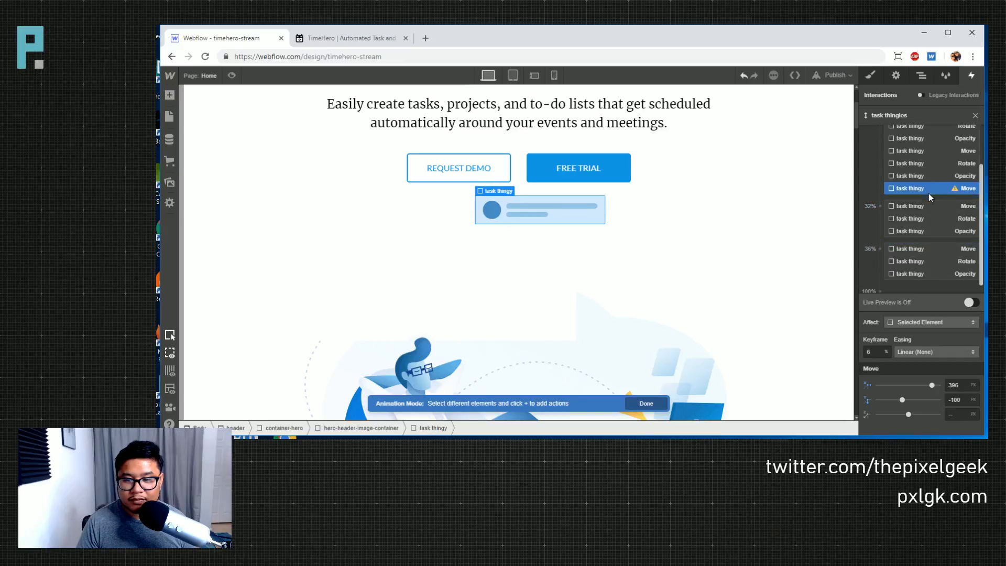
{"action": "scroll", "coordinate": [925, 215], "scroll_direction": "down", "scroll_amount": 1}
{"action": "left_click", "coordinate": [880, 282]}
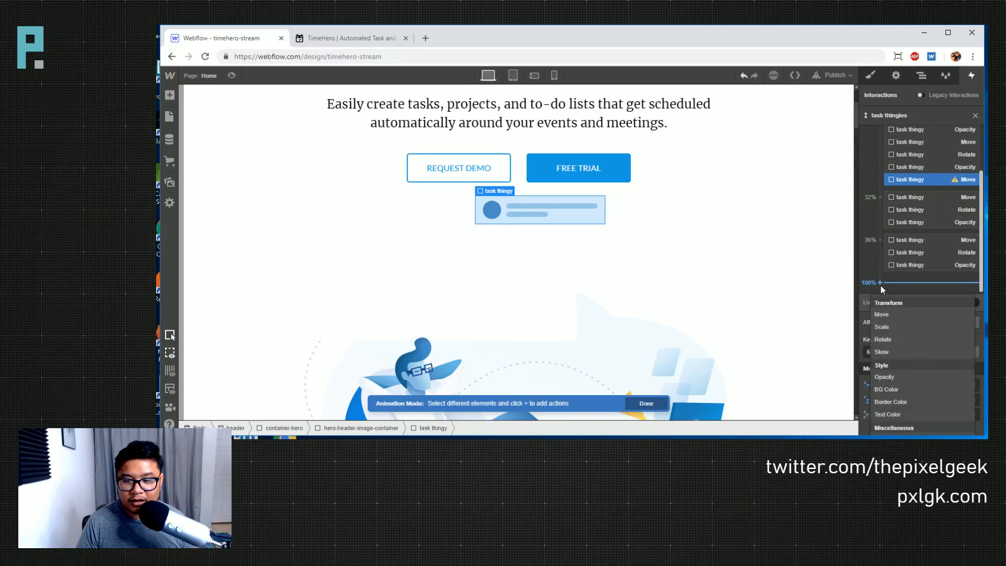
{"action": "left_click", "coordinate": [917, 315]}
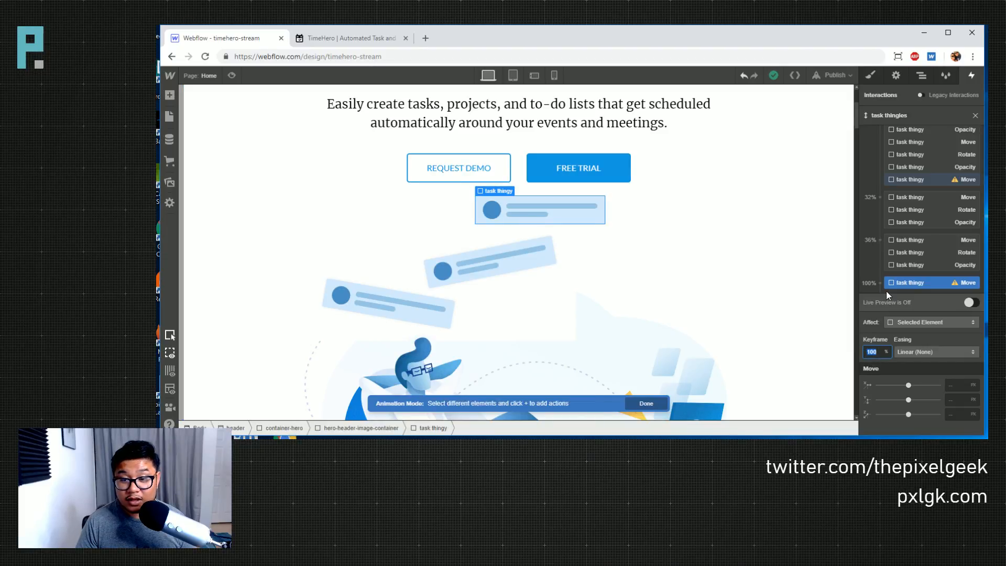
{"action": "type", "text": "40"}
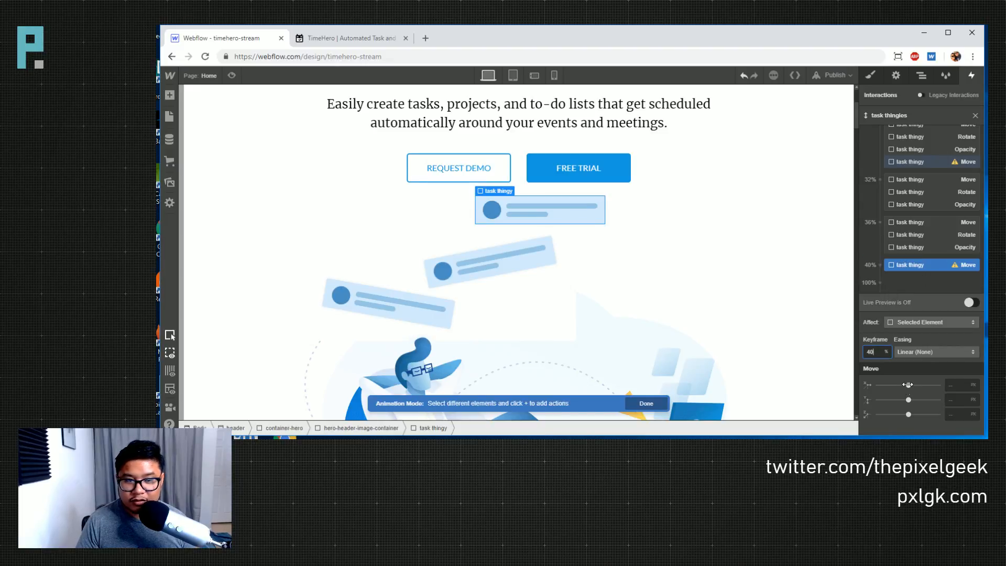
{"action": "mouse_move", "coordinate": [909, 385]}
{"action": "left_mouse_down"}
{"action": "mouse_move", "coordinate": [939, 387]}
{"action": "mouse_move", "coordinate": [916, 397]}
{"action": "left_mouse_up"}
{"action": "left_click_drag", "start_coordinate": [916, 399], "coordinate": [914, 400]}
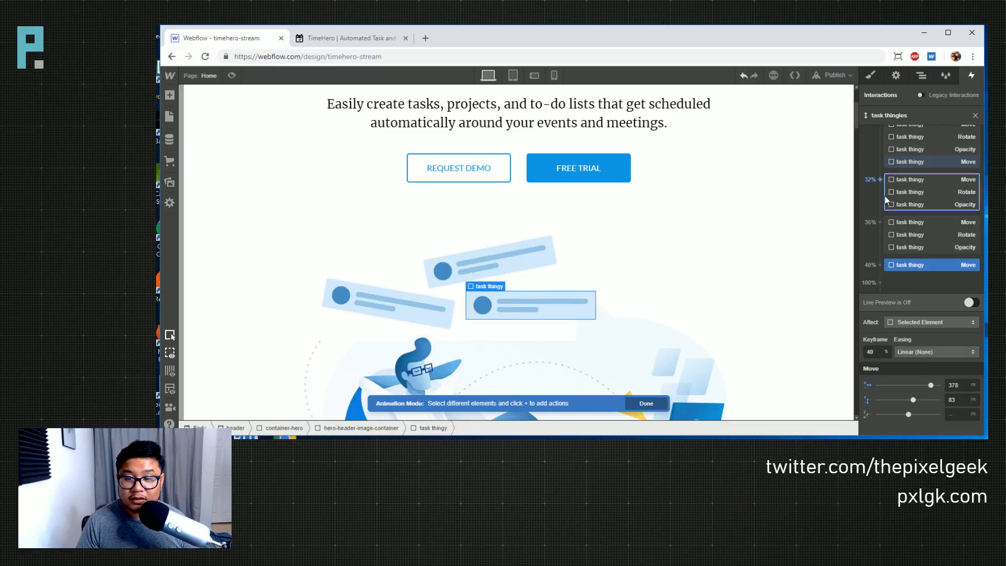
- Add a Rotate action for the third card at the 6% keyframe with a Z rotation of 5 degrees
{"action": "scroll", "coordinate": [885, 196], "scroll_direction": "up", "scroll_amount": 5}
{"action": "left_click", "coordinate": [880, 165]}
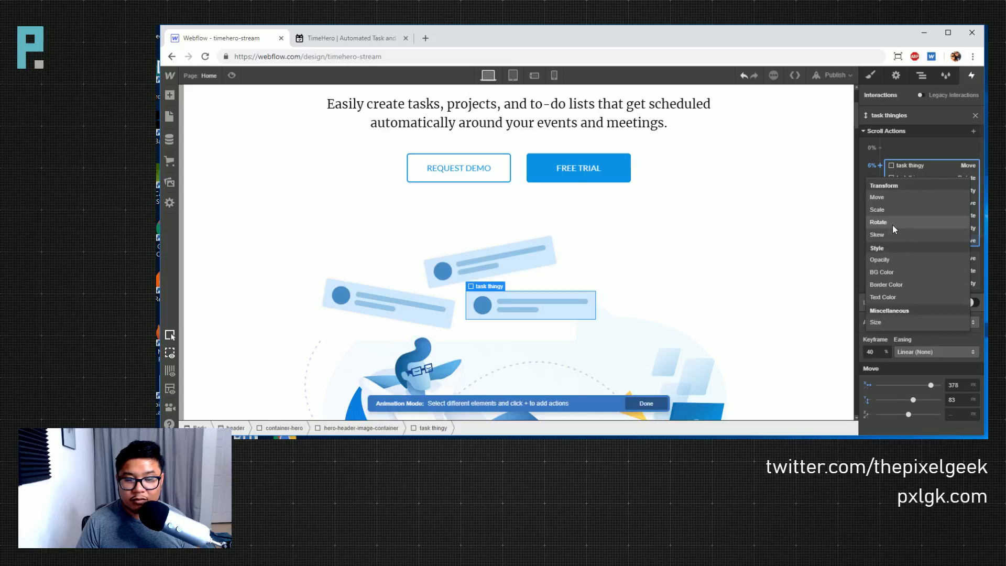
{"action": "left_click", "coordinate": [892, 223]}
{"action": "left_click_drag", "start_coordinate": [909, 415], "coordinate": [910, 414]}
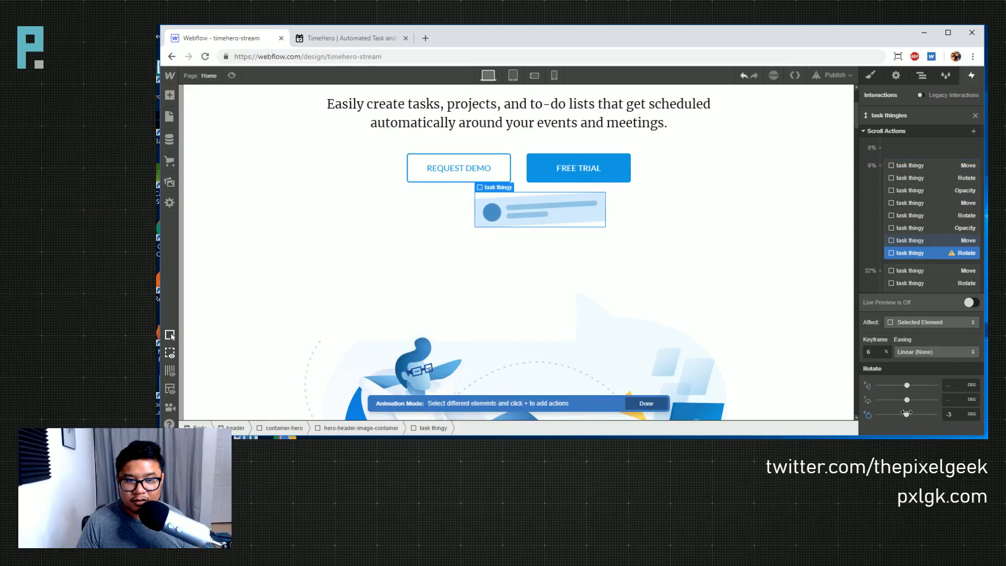
{"action": "left_click", "coordinate": [958, 414]}
{"action": "key", "text": "BackSpace"}
{"action": "key", "text": "BackSpace"}
{"action": "type", "text": "7"}
{"action": "key", "text": "BackSpace"}
{"action": "type", "text": "5"}
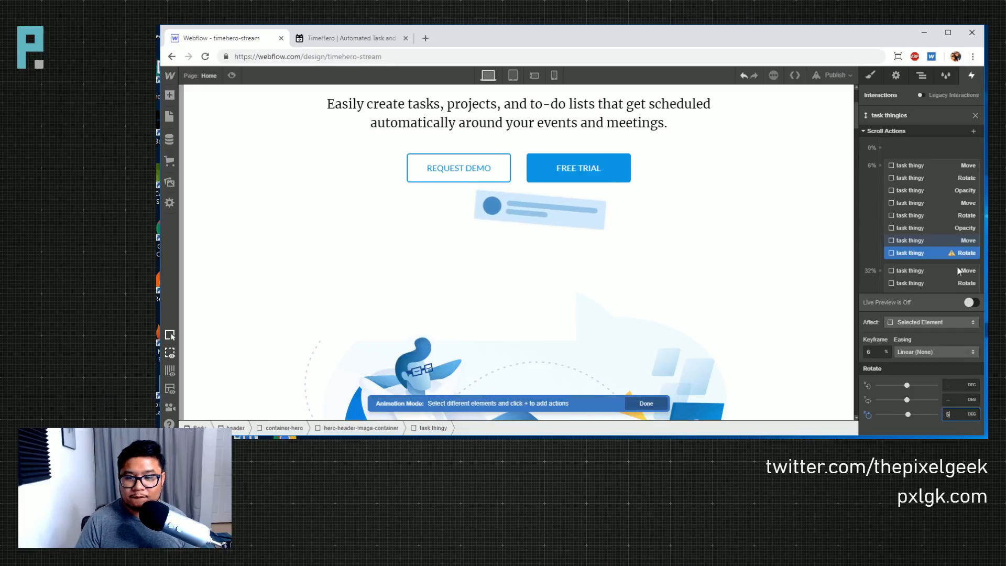
- Add a Rotate action for the third card at the 40% keyframe with a Z rotation of -14 degrees
{"action": "scroll", "coordinate": [942, 237], "scroll_direction": "down", "scroll_amount": 2}
{"action": "left_click", "coordinate": [882, 266]}
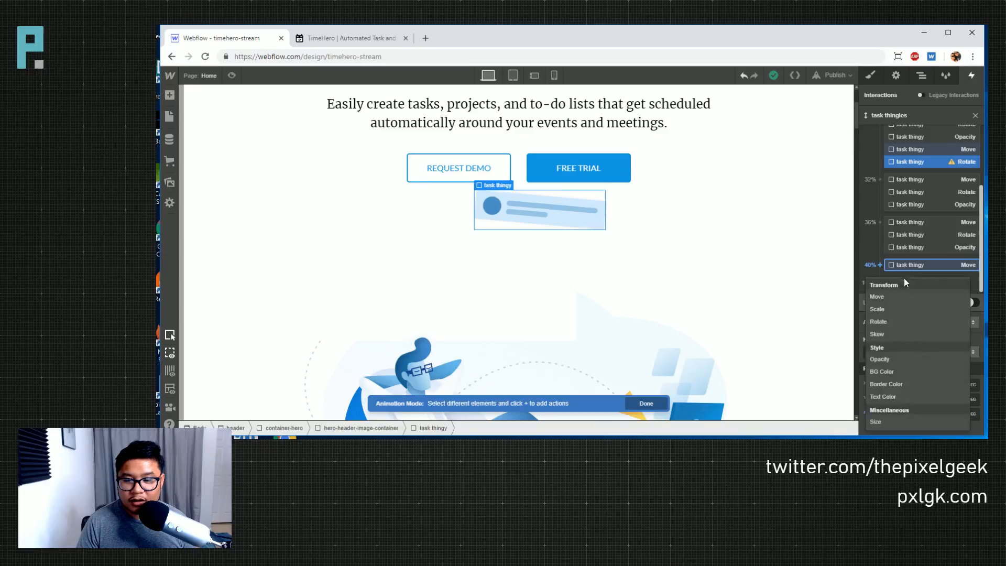
{"action": "left_click", "coordinate": [887, 323]}
{"action": "left_click", "coordinate": [955, 415]}
{"action": "type", "text": "-10"}
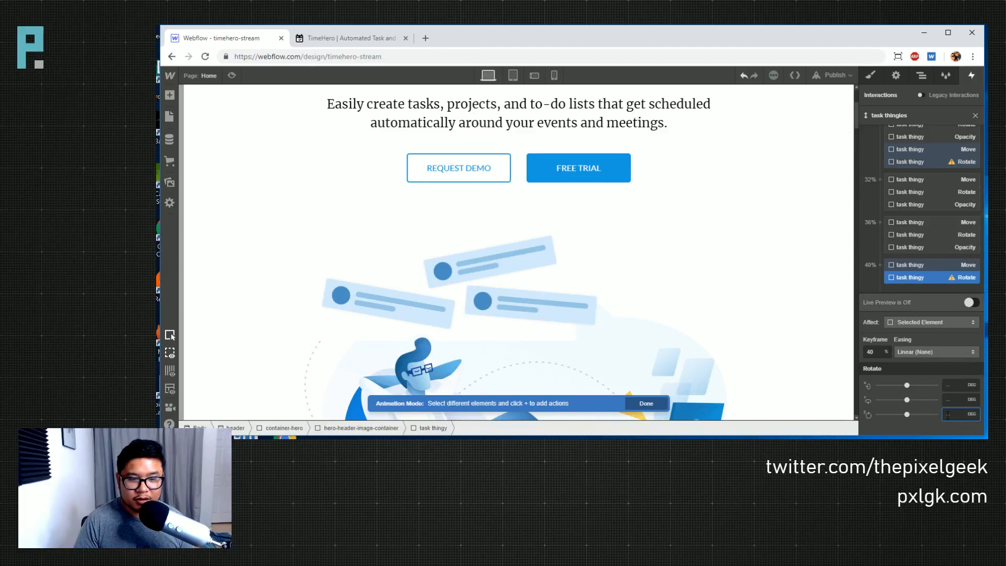
{"action": "key", "text": "BackSpace"}
{"action": "key", "text": "BackSpace"}
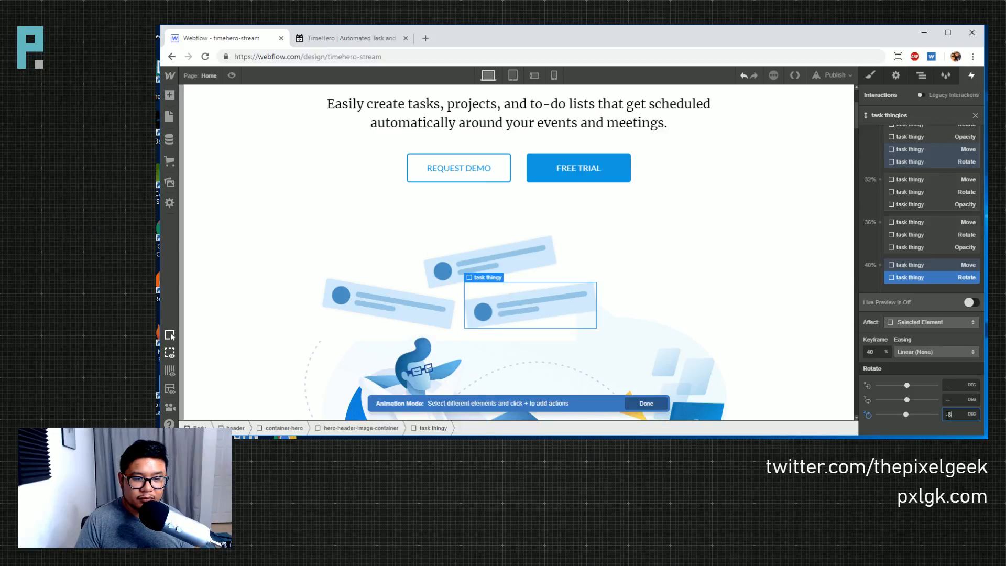
{"action": "type", "text": "7"}
{"action": "key", "text": "BackSpace"}
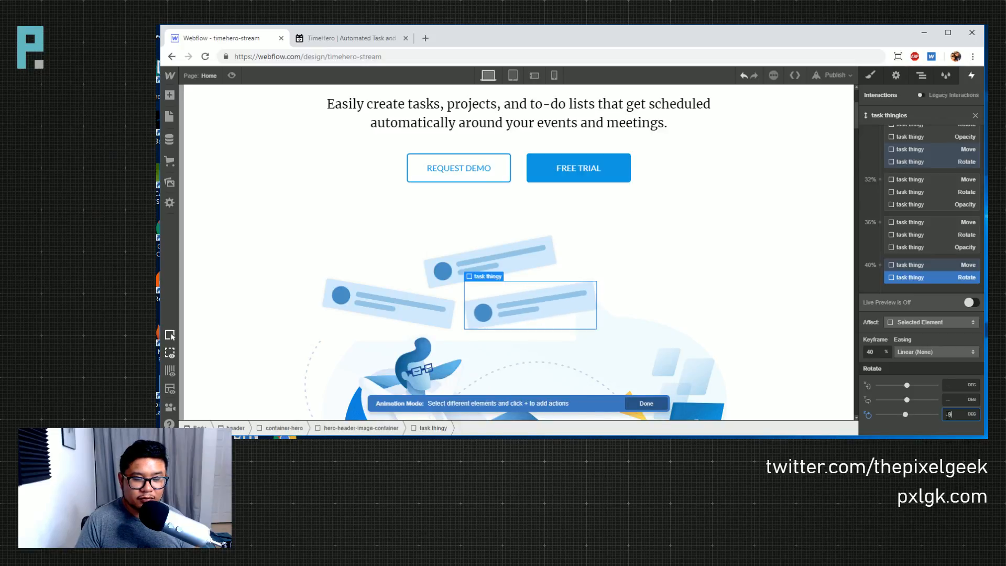
{"action": "type", "text": "14"}
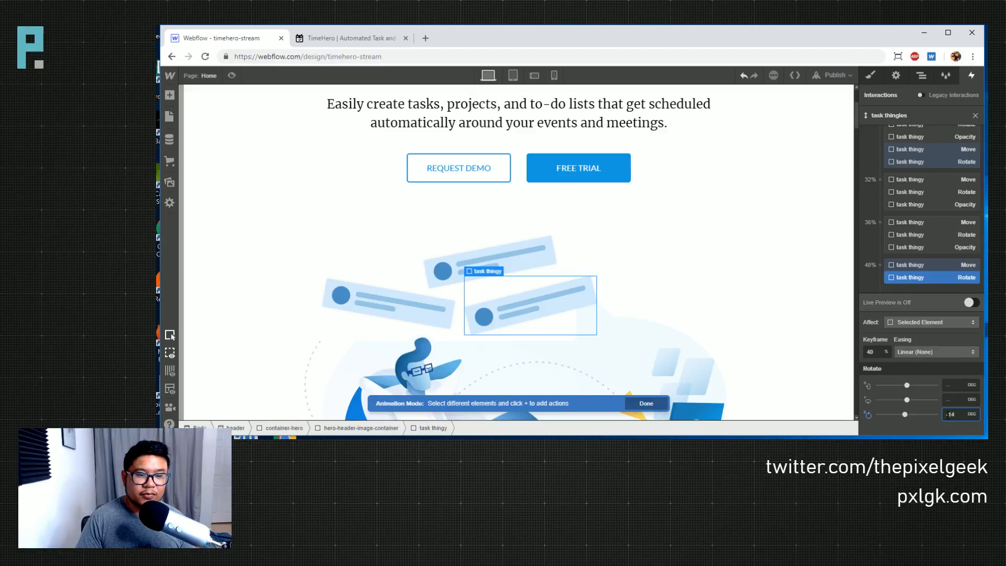
- Set the Y offset of the third card's 40% Move action to 63 px and check it with the rotation applied
{"action": "left_click", "coordinate": [926, 264]}
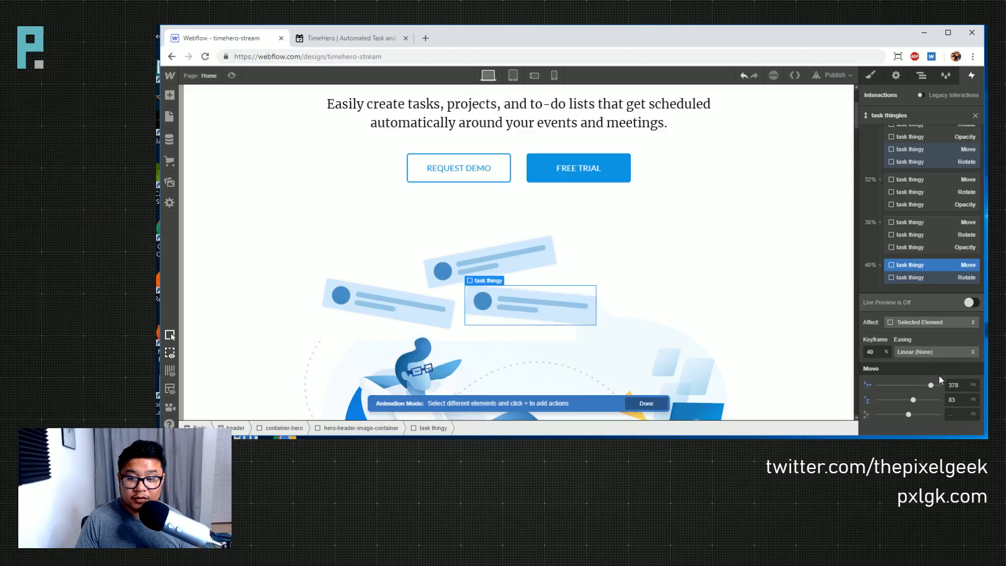
{"action": "left_click", "coordinate": [958, 403]}
{"action": "key", "text": "shift+Down"}
{"action": "key", "text": "shift+Down"}
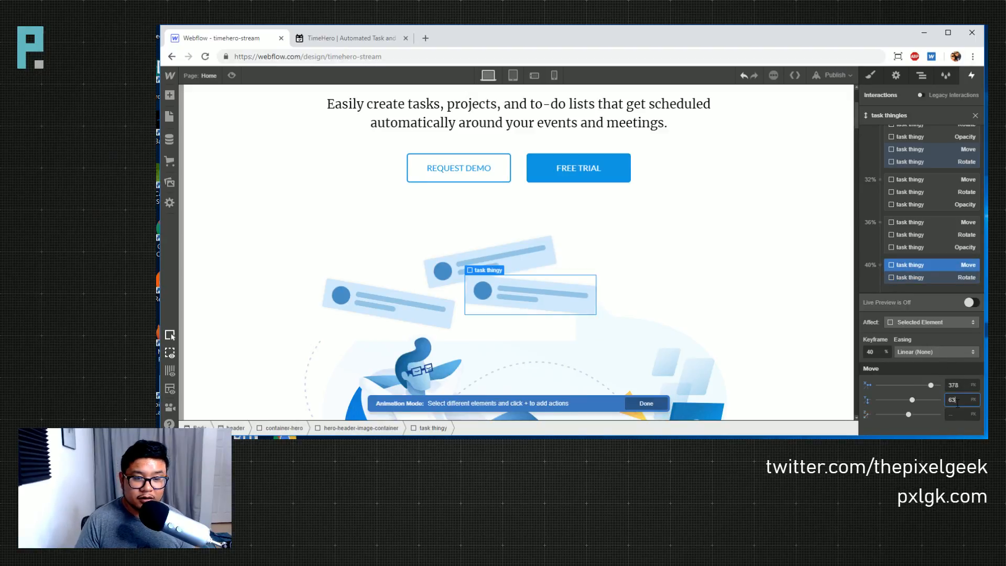
{"action": "left_click", "coordinate": [908, 279]}
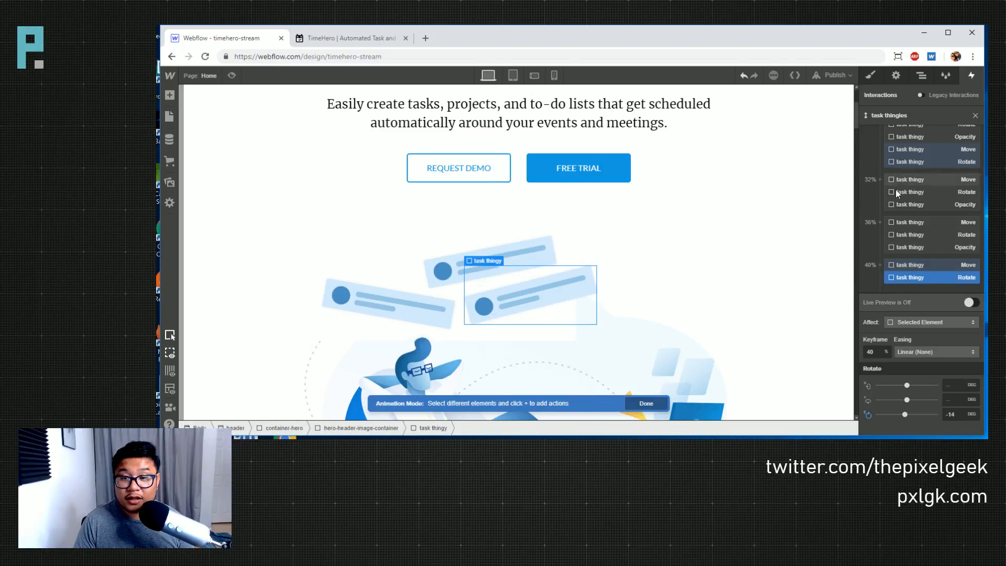
- Add an Opacity action of 0% for the third card at the 6% keyframe
{"action": "scroll", "coordinate": [904, 202], "scroll_direction": "up", "scroll_amount": 5}
{"action": "left_click", "coordinate": [880, 165]}
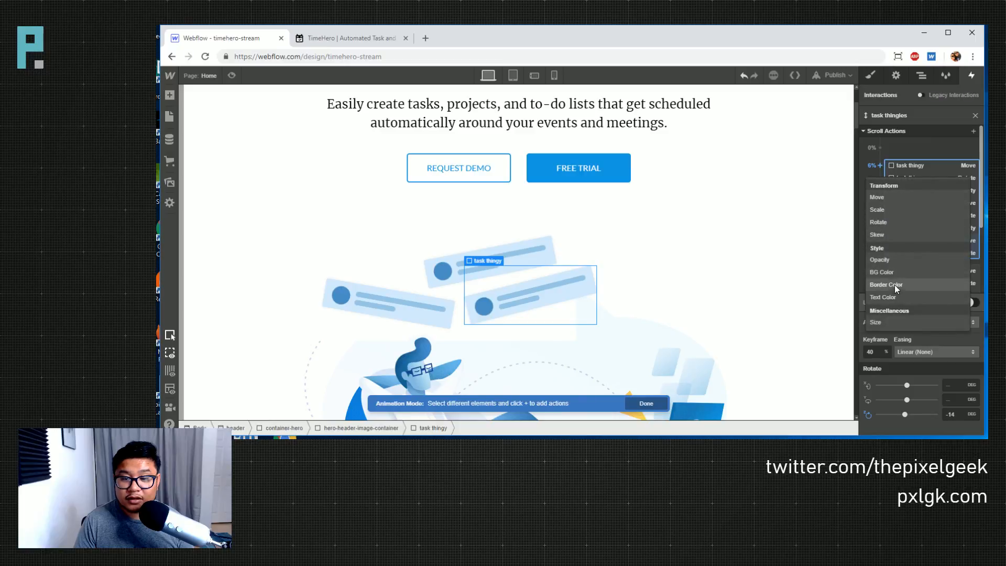
{"action": "left_click", "coordinate": [880, 259]}
{"action": "left_click", "coordinate": [953, 385]}
{"action": "type", "text": "0"}
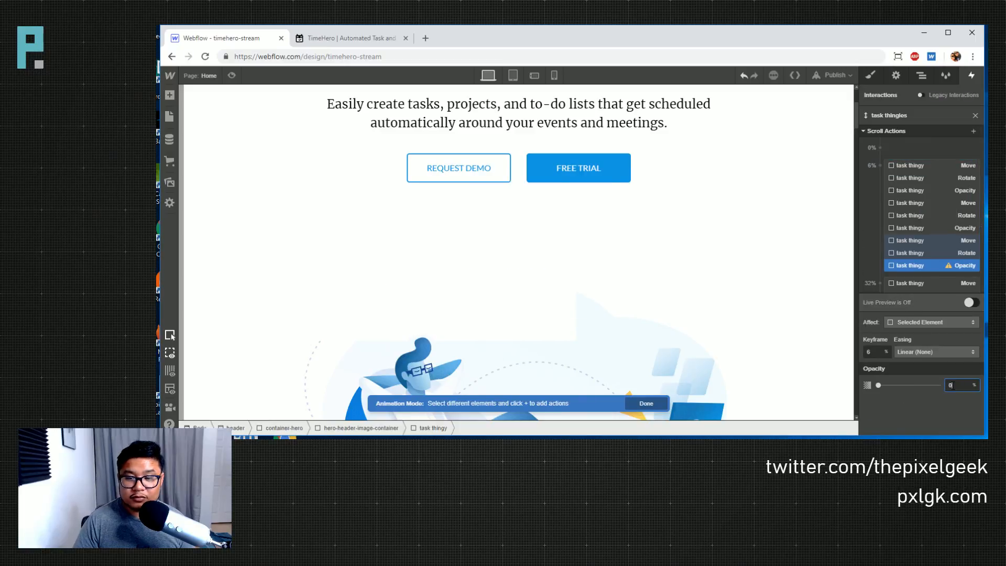
- Add an Opacity action of 100% for the third card at the 40% keyframe
{"action": "scroll", "coordinate": [888, 254], "scroll_direction": "down", "scroll_amount": 3}
{"action": "left_click", "coordinate": [880, 253]}
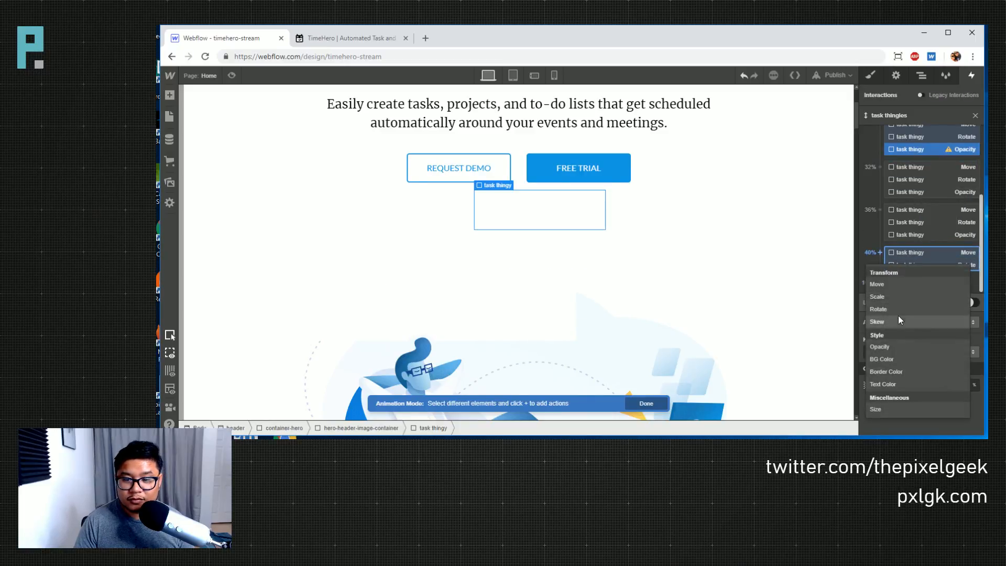
{"action": "left_click", "coordinate": [887, 346]}
- Preview the page from its top and scroll through the hero to check the animation of all three cards
{"action": "scroll", "coordinate": [510, 256], "scroll_direction": "up", "scroll_amount": 3}
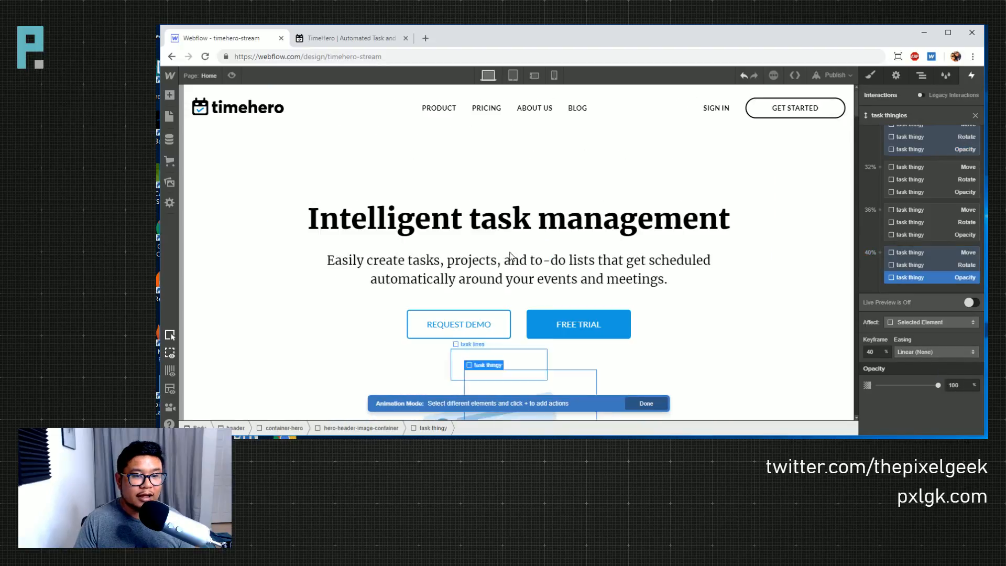
{"action": "left_click", "coordinate": [232, 75]}
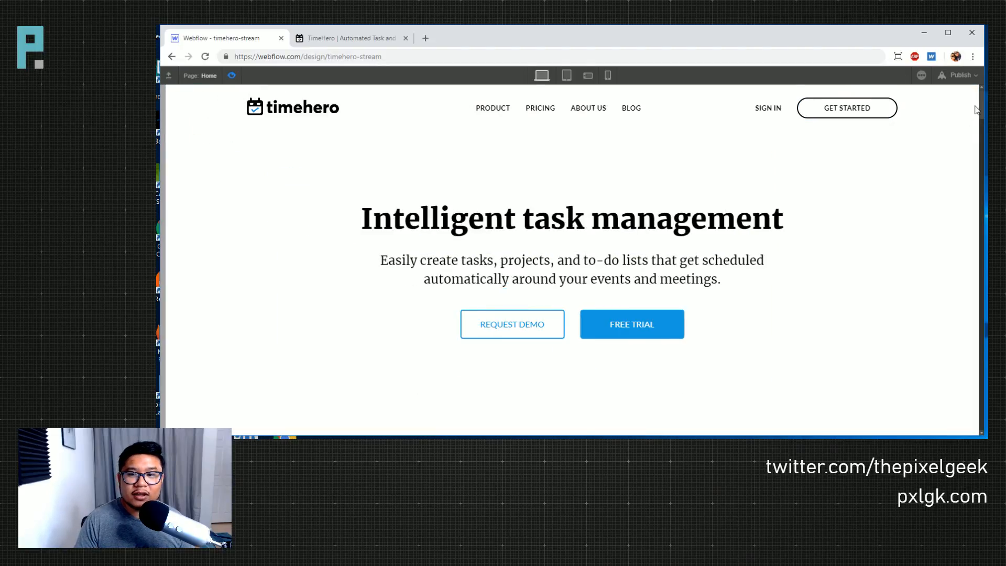
{"action": "scroll", "coordinate": [983, 103], "scroll_direction": "down", "scroll_amount": 2}
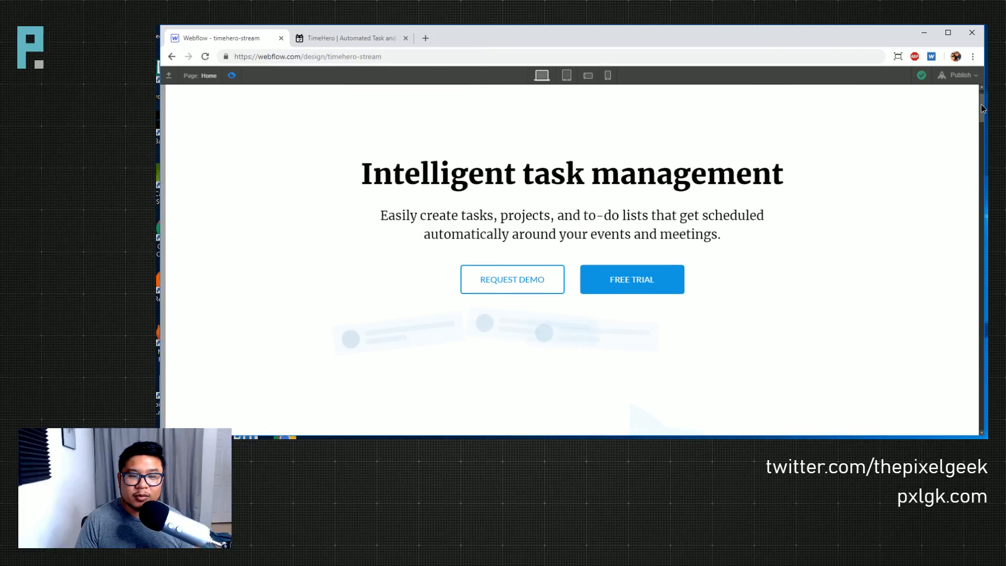
{"action": "scroll", "coordinate": [983, 99], "scroll_direction": "up", "scroll_amount": 2}
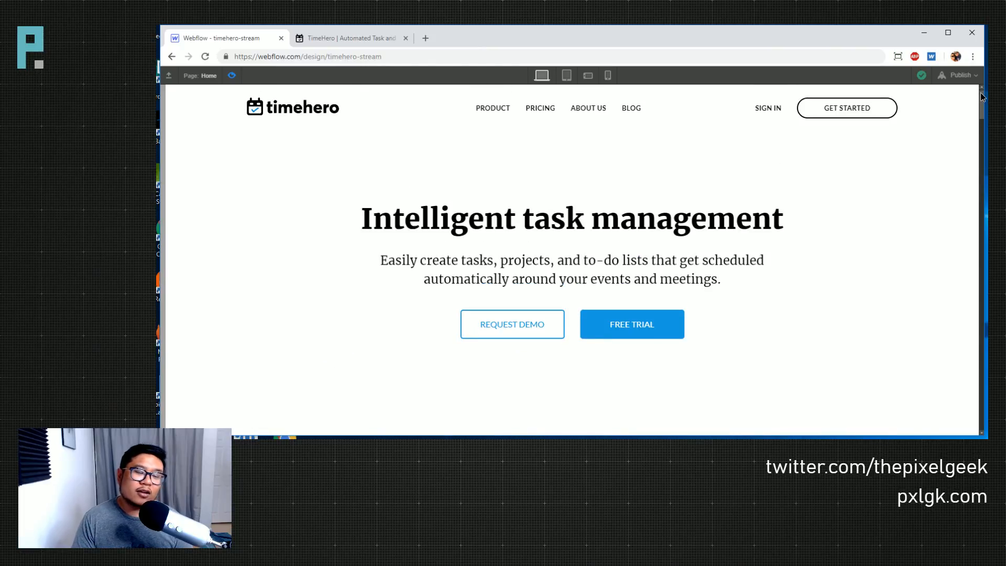
{"action": "left_click_drag", "start_coordinate": [983, 102], "coordinate": [966, 120]}
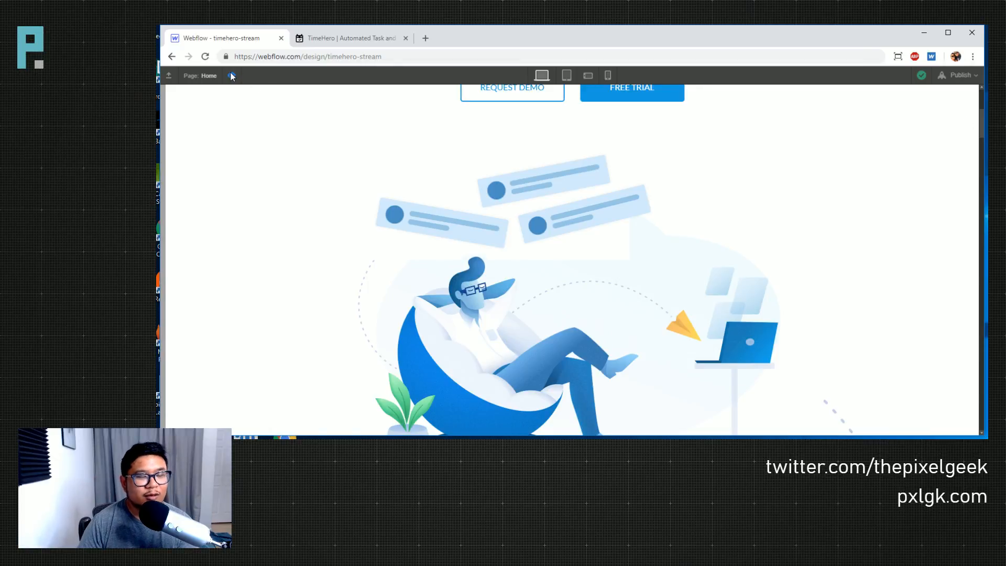
{"action": "key", "text": "ctrl+shift+p"}
- Select the circle inside the left task thingy card in the hero
{"action": "scroll", "coordinate": [477, 245], "scroll_direction": "up", "scroll_amount": 3}
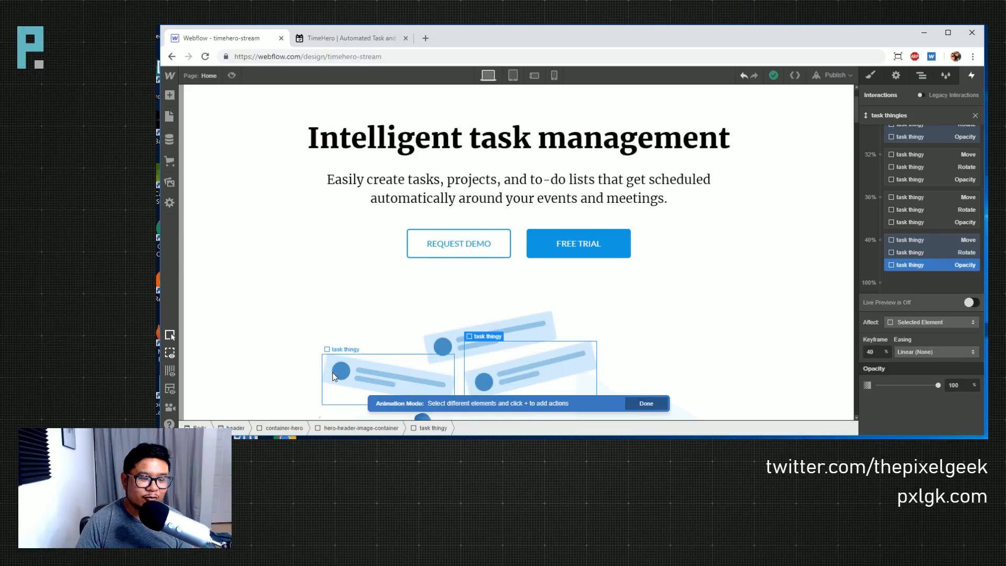
{"action": "left_click", "coordinate": [340, 373]}
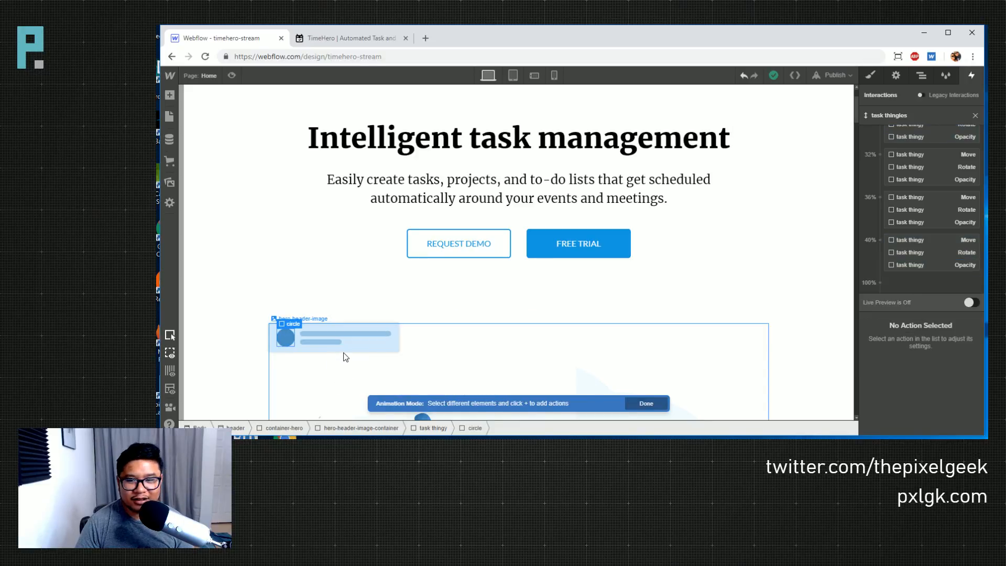
{"action": "scroll", "coordinate": [589, 332], "scroll_direction": "down", "scroll_amount": 3}
{"action": "scroll", "coordinate": [587, 331], "scroll_direction": "down", "scroll_amount": 2}
{"action": "scroll", "coordinate": [589, 334], "scroll_direction": "up", "scroll_amount": 3}
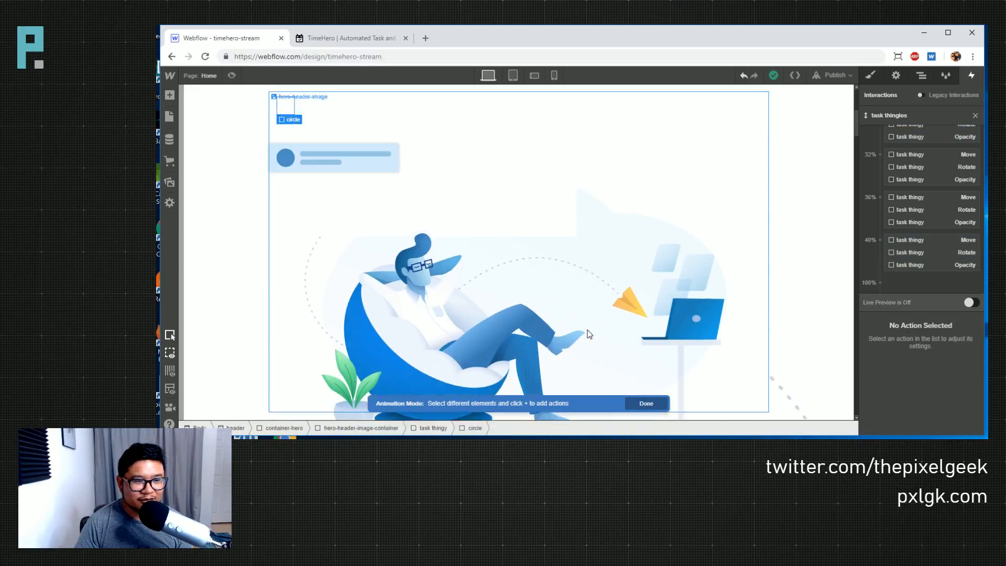
- Turn on Live Preview and scroll the canvas back and forth to check the cards' timing against the keyframes
{"action": "left_click", "coordinate": [970, 303]}
{"action": "scroll", "coordinate": [701, 286], "scroll_direction": "up", "scroll_amount": 2}
{"action": "scroll", "coordinate": [702, 287], "scroll_direction": "down", "scroll_amount": 4}
{"action": "scroll", "coordinate": [702, 288], "scroll_direction": "up", "scroll_amount": 1}
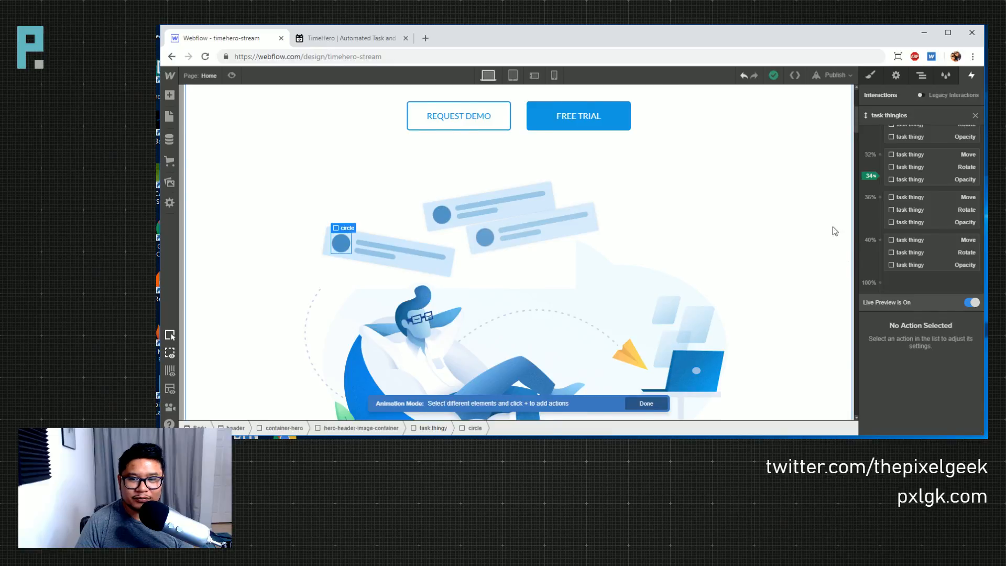
{"action": "scroll", "coordinate": [835, 231], "scroll_direction": "up", "scroll_amount": 1}
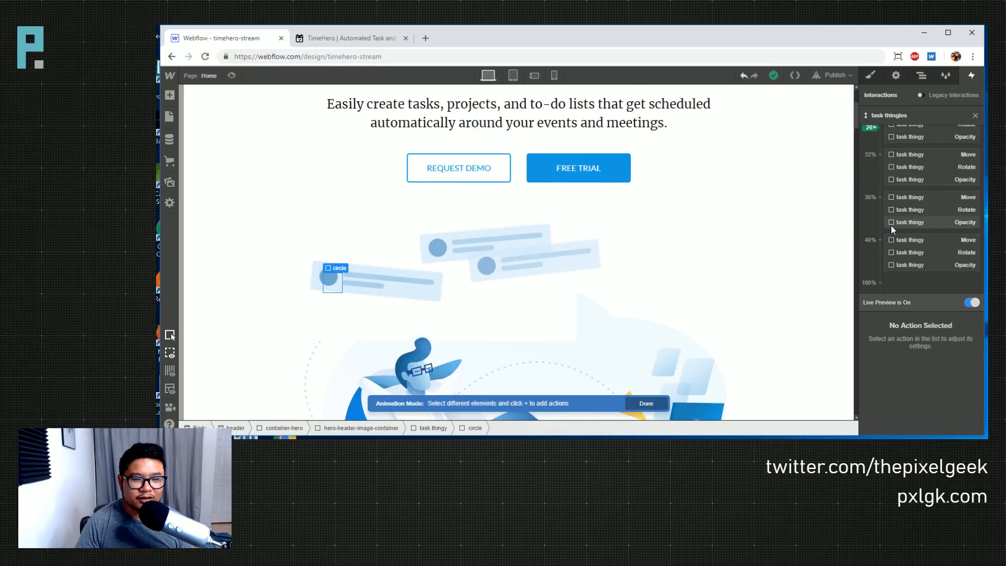
{"action": "scroll", "coordinate": [654, 240], "scroll_direction": "down", "scroll_amount": 2}
{"action": "scroll", "coordinate": [784, 257], "scroll_direction": "up", "scroll_amount": 1}
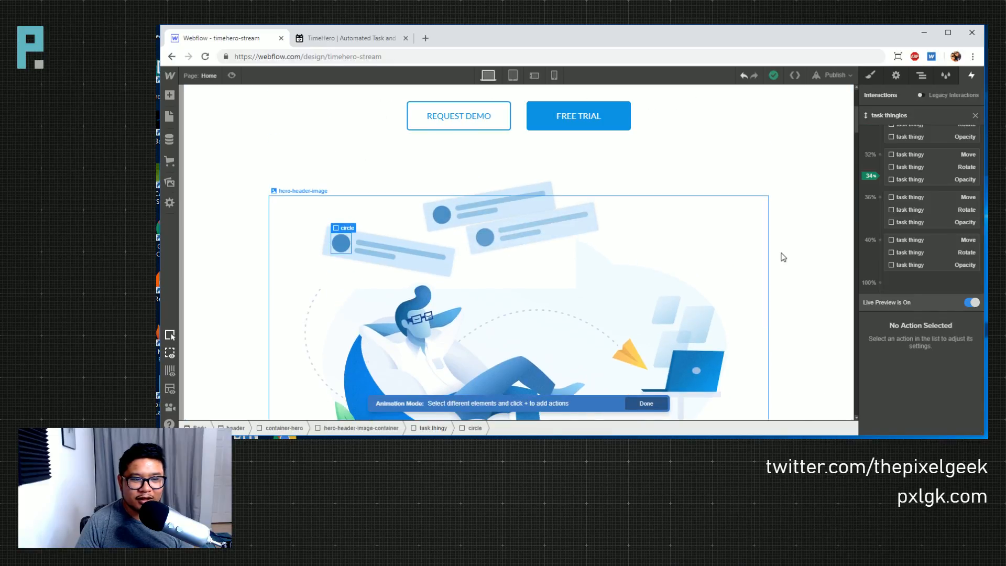
- Add a Scale action for the left card's circle at the 6% keyframe with X and Y scale of 2
{"action": "scroll", "coordinate": [911, 238], "scroll_direction": "up", "scroll_amount": 3}
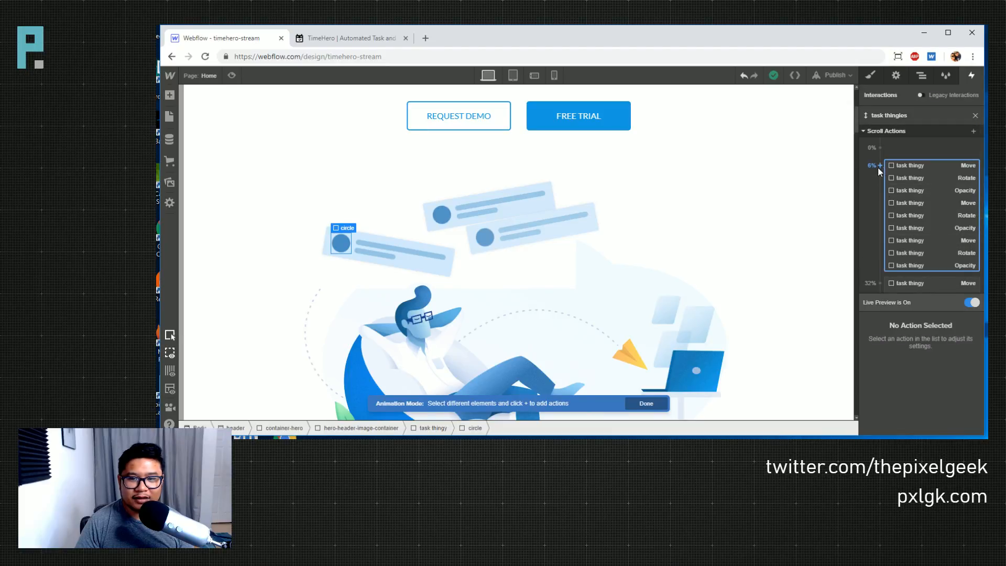
{"action": "left_click", "coordinate": [879, 166]}
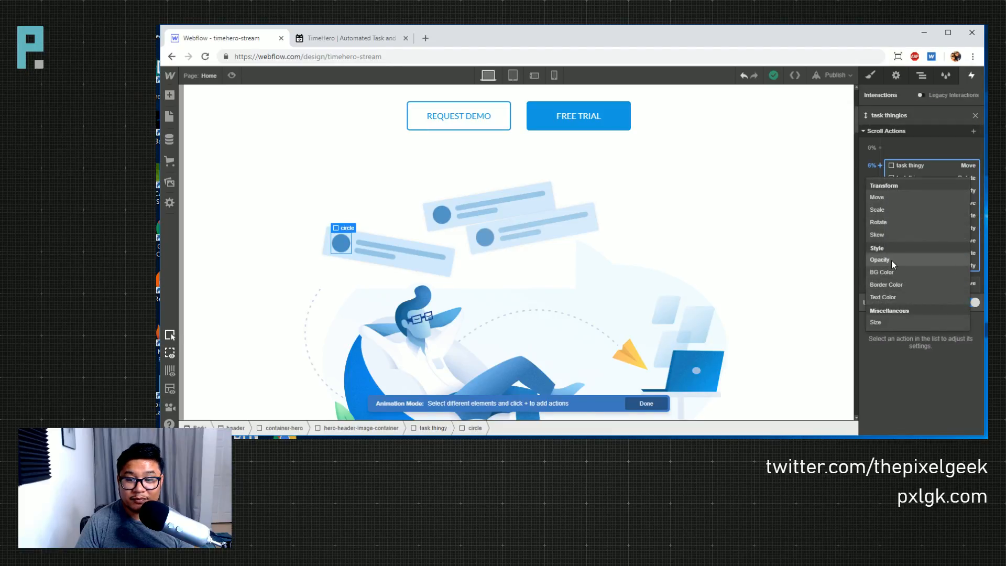
{"action": "left_click", "coordinate": [886, 210]}
{"action": "left_click", "coordinate": [954, 384]}
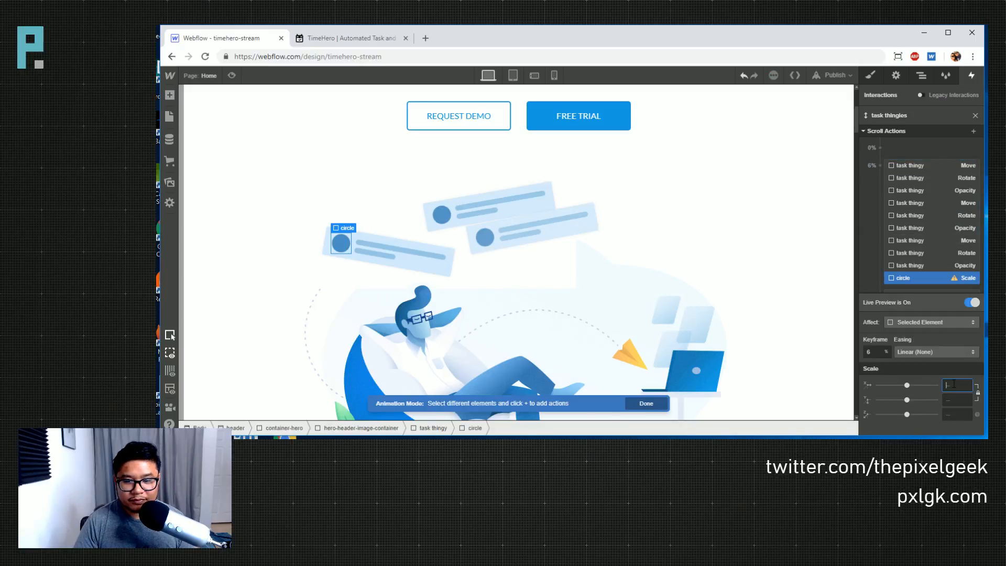
{"action": "type", "text": "1"}
{"action": "key", "text": "BackSpace"}
{"action": "type", "text": "2"}
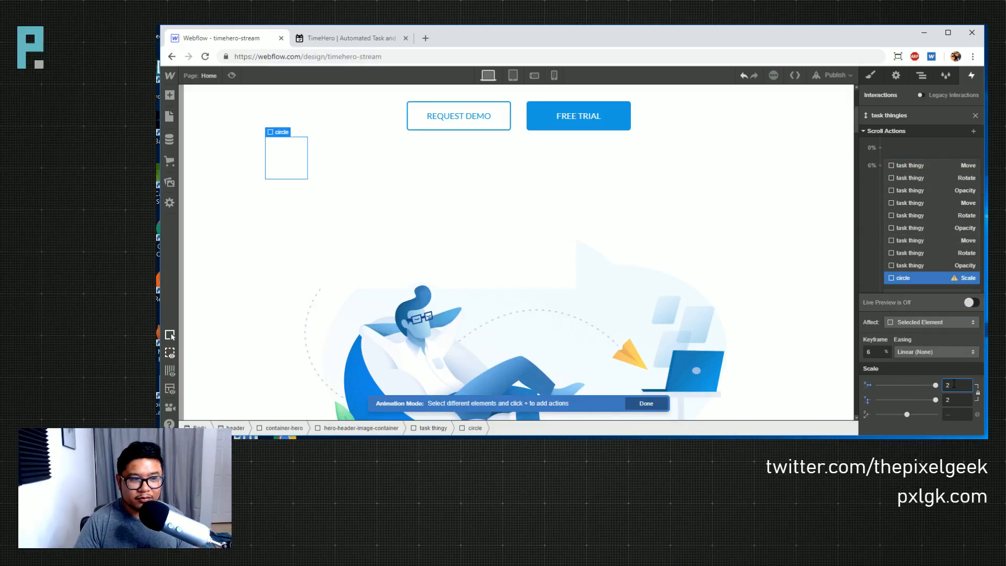
- Add a second Scale action for the circle with X and Y scale of 1 and set its keyframe to 40%
{"action": "scroll", "coordinate": [930, 263], "scroll_direction": "down", "scroll_amount": 4}
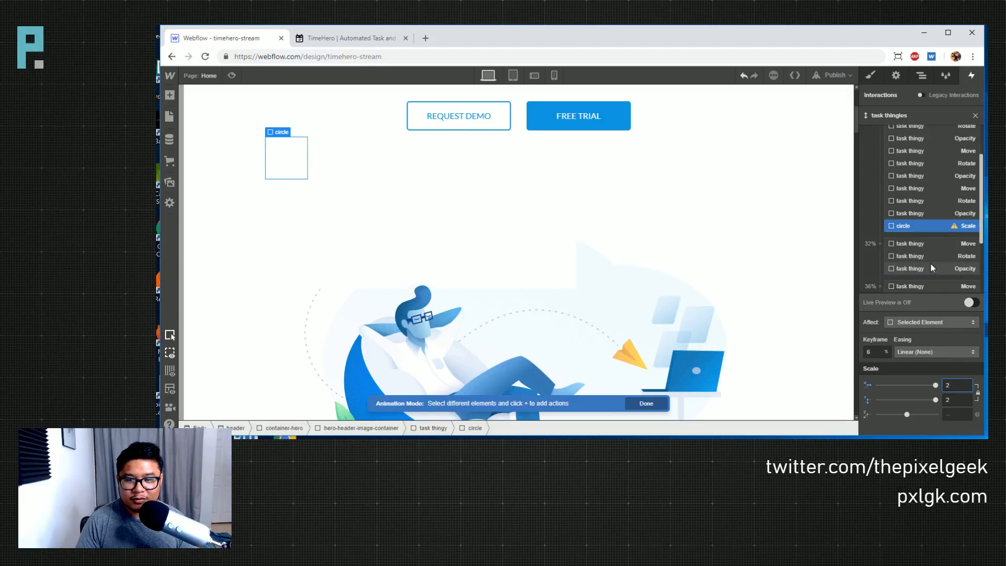
{"action": "scroll", "coordinate": [931, 263], "scroll_direction": "down", "scroll_amount": 2}
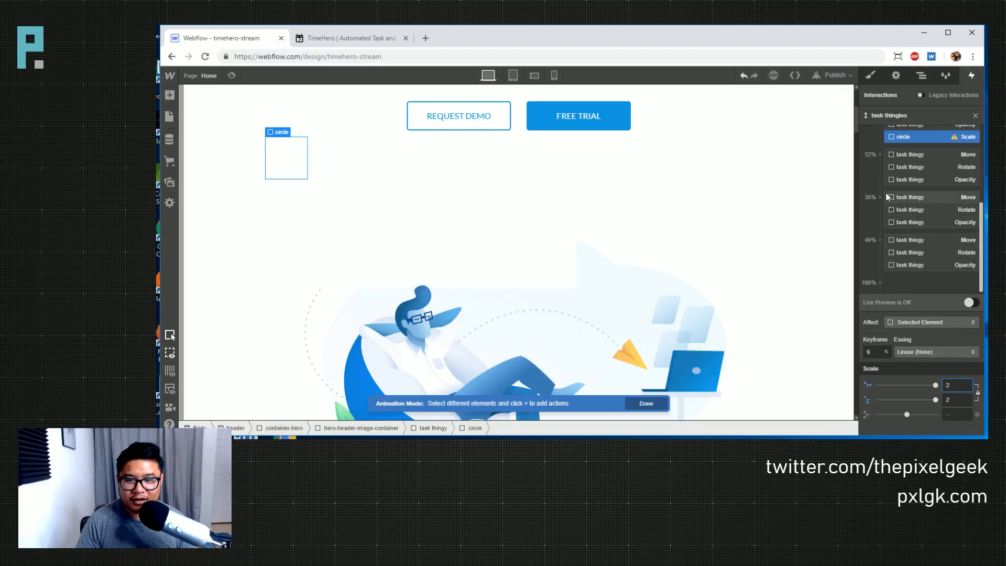
{"action": "left_click", "coordinate": [881, 154]}
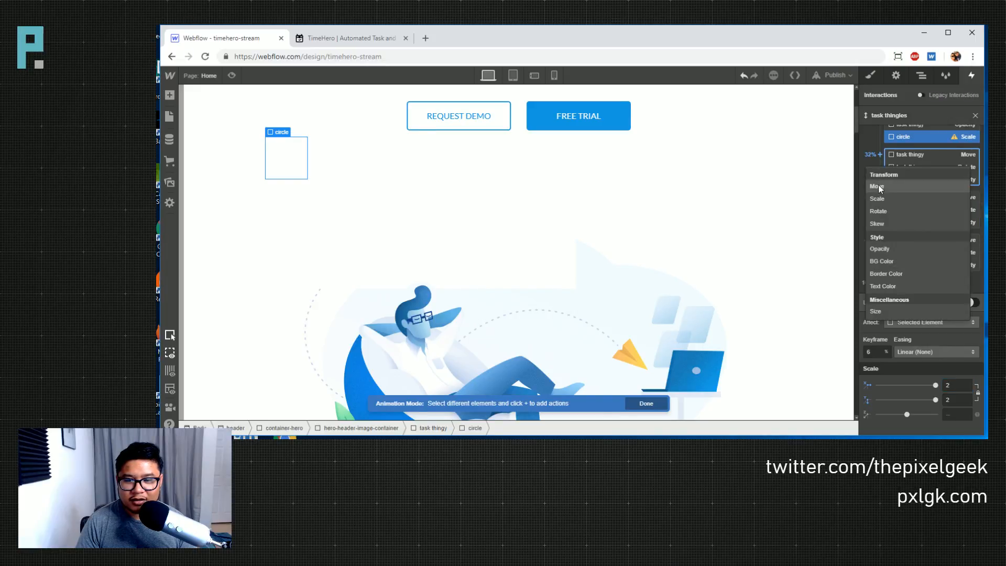
{"action": "left_click", "coordinate": [888, 201]}
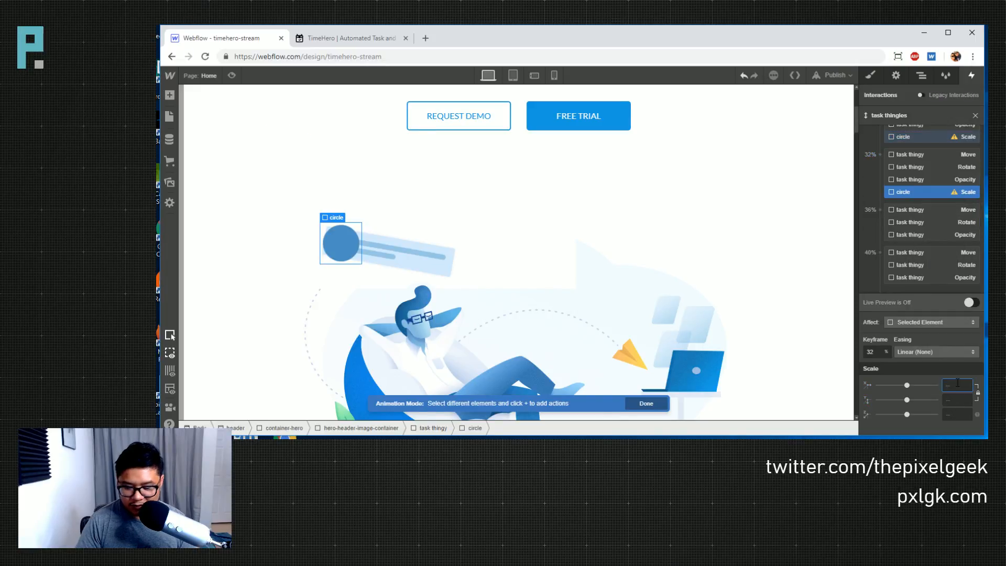
{"action": "type", "text": "1"}
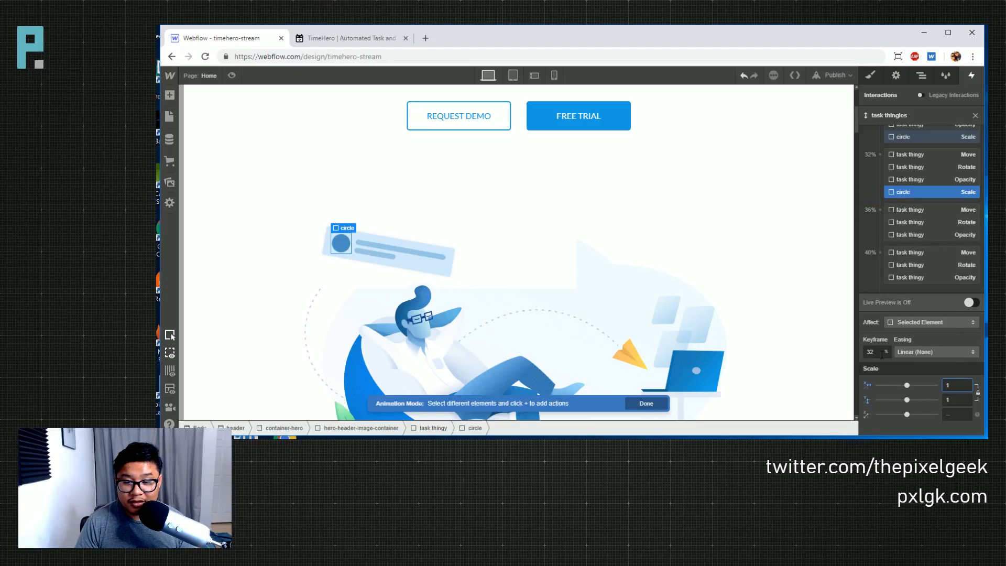
{"action": "left_click_drag", "start_coordinate": [880, 353], "coordinate": [864, 354]}
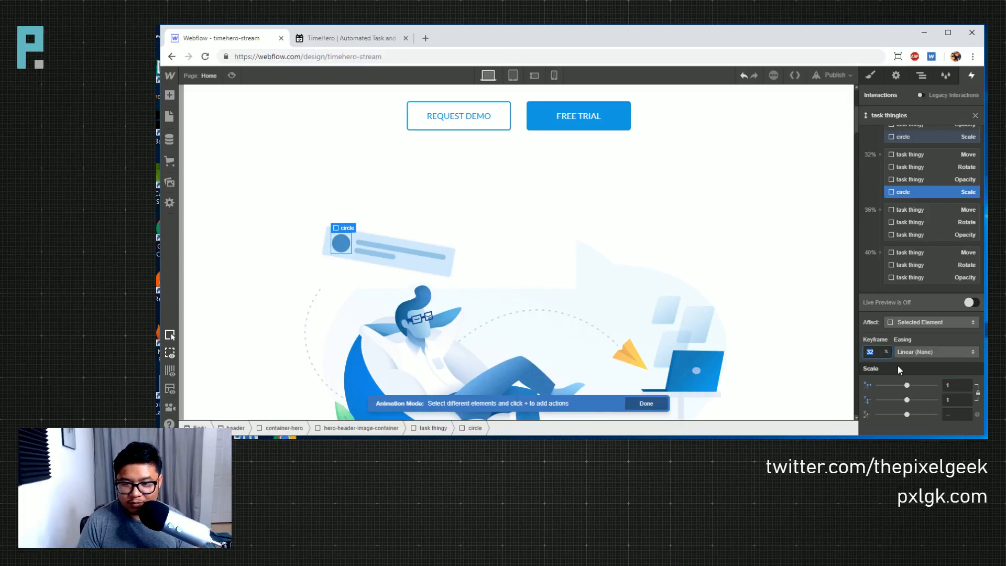
{"action": "type", "text": "4"}
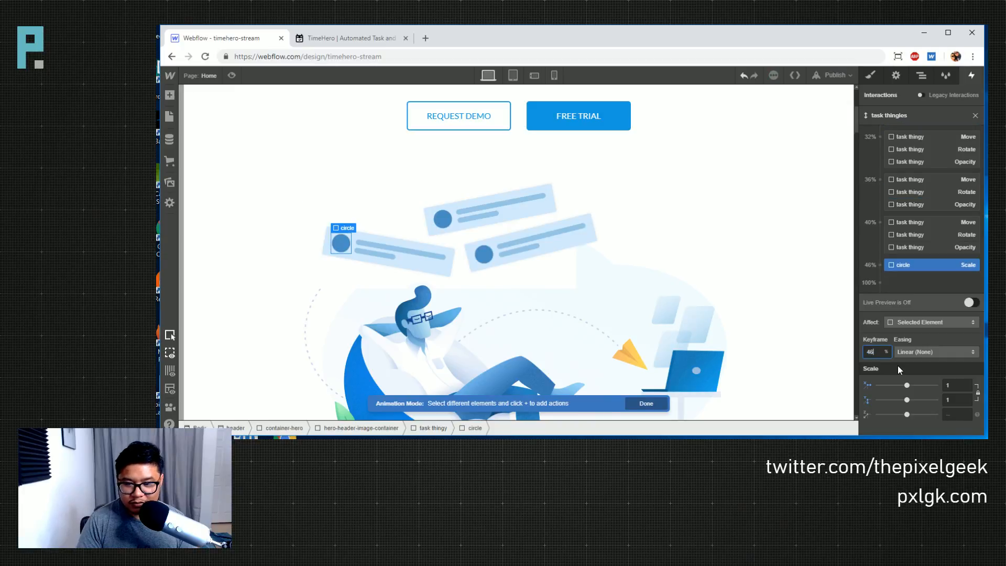
{"action": "type", "text": "0"}
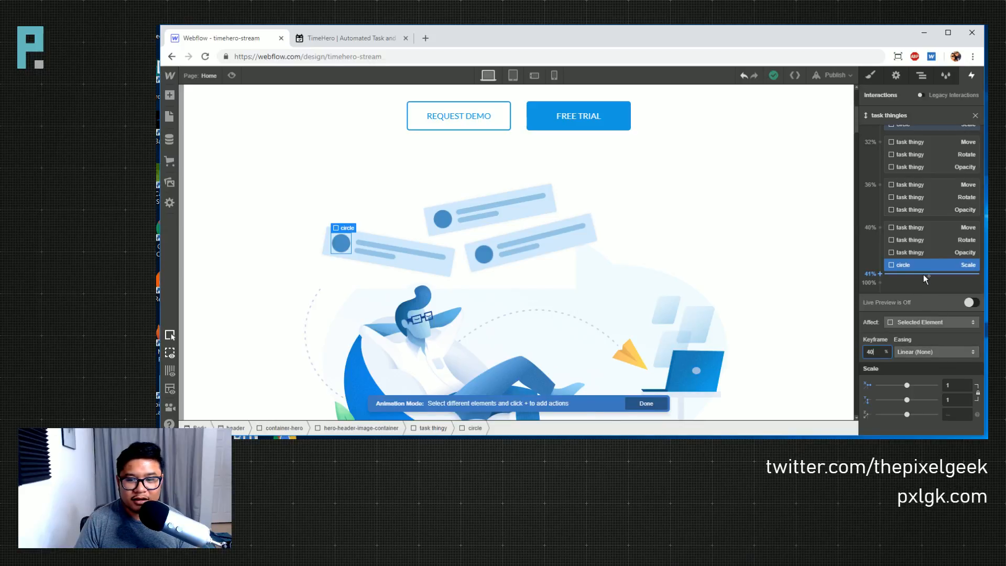
- Add Opacity actions for the circle: 0% at the 6% keyframe and 100% at the 40% keyframe
{"action": "scroll", "coordinate": [924, 275], "scroll_direction": "up", "scroll_amount": 1}
{"action": "scroll", "coordinate": [880, 177], "scroll_direction": "up", "scroll_amount": 2}
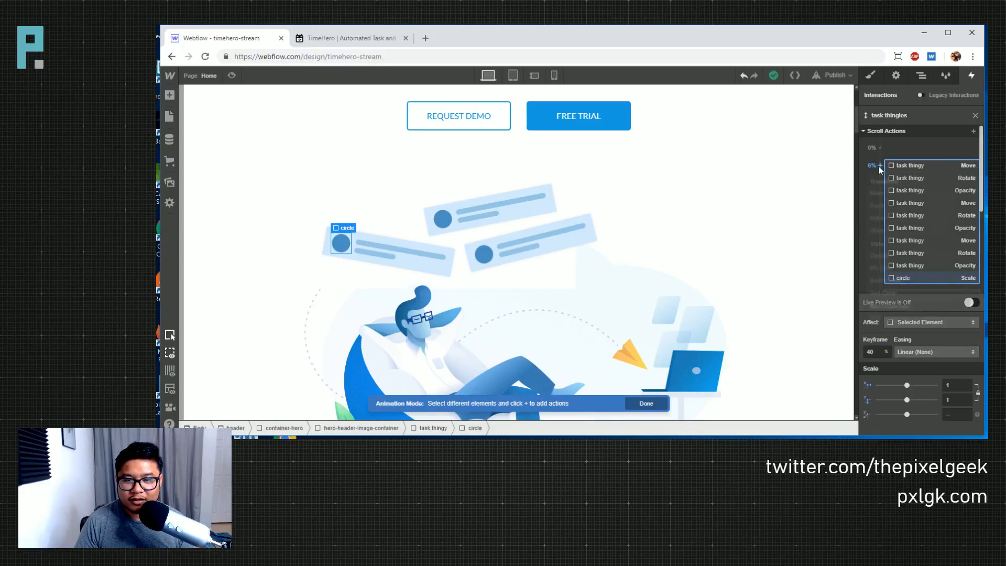
{"action": "left_click", "coordinate": [878, 166]}
{"action": "left_click", "coordinate": [895, 258]}
{"action": "left_click", "coordinate": [954, 385]}
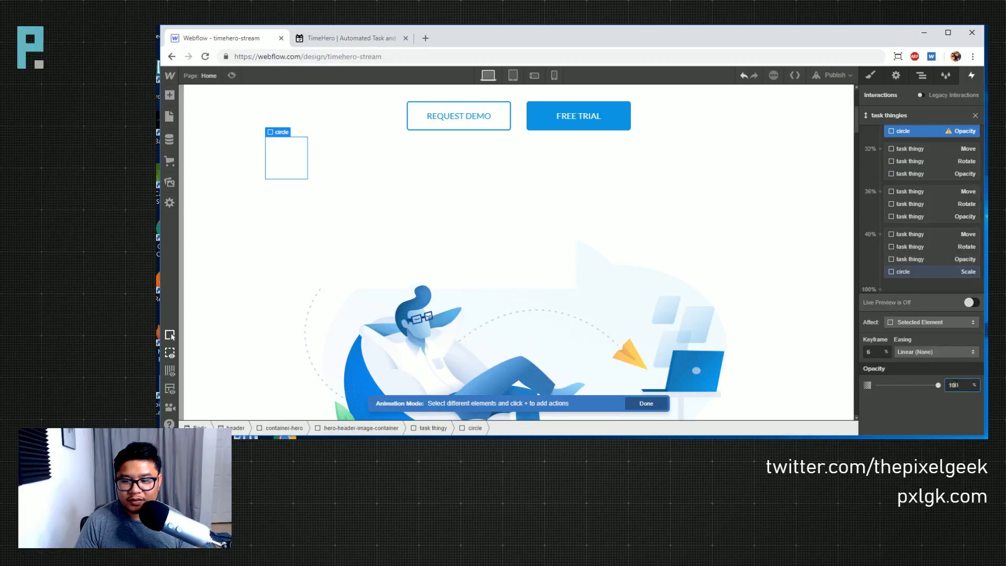
{"action": "type", "text": "0"}
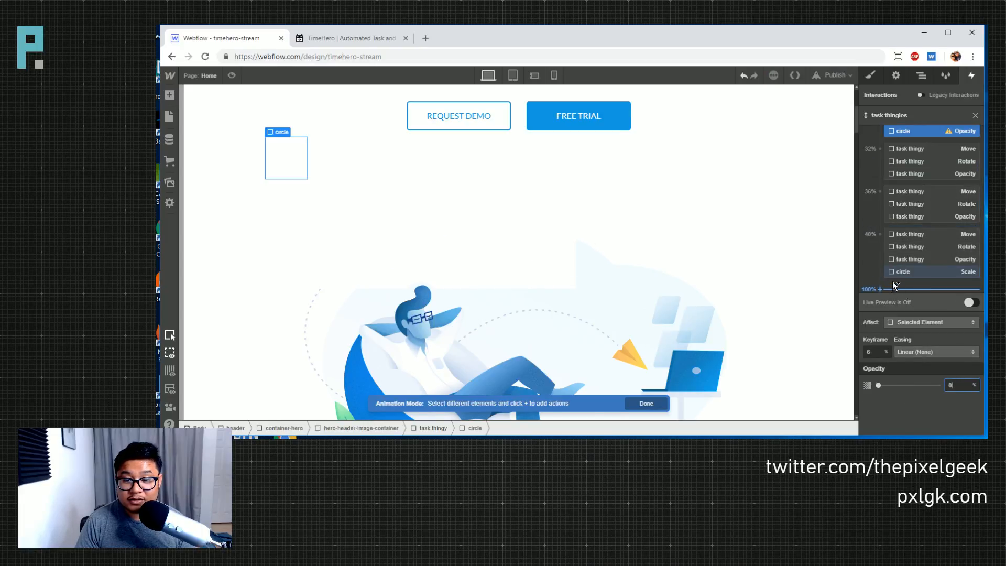
{"action": "left_click", "coordinate": [878, 236]}
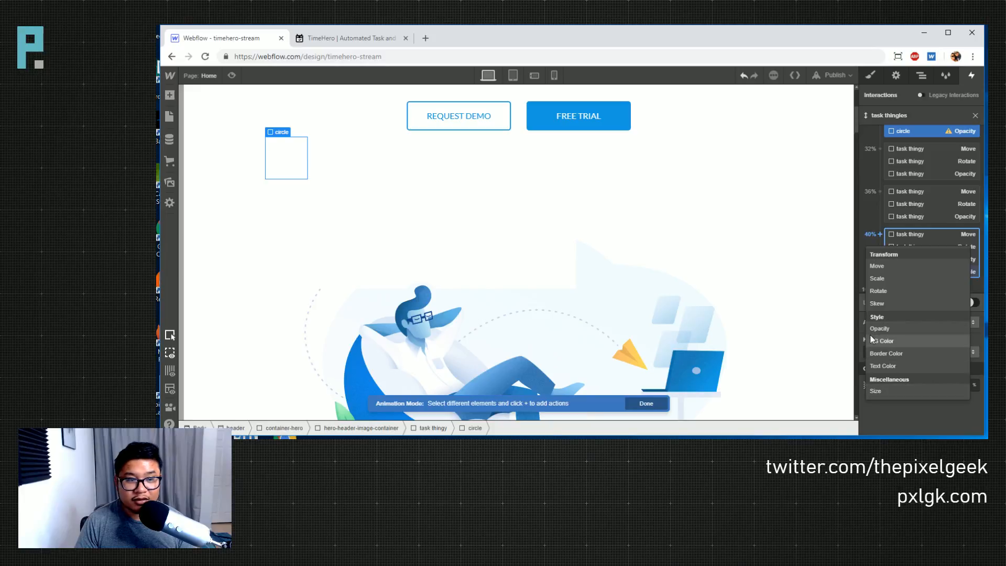
{"action": "left_click", "coordinate": [880, 329]}
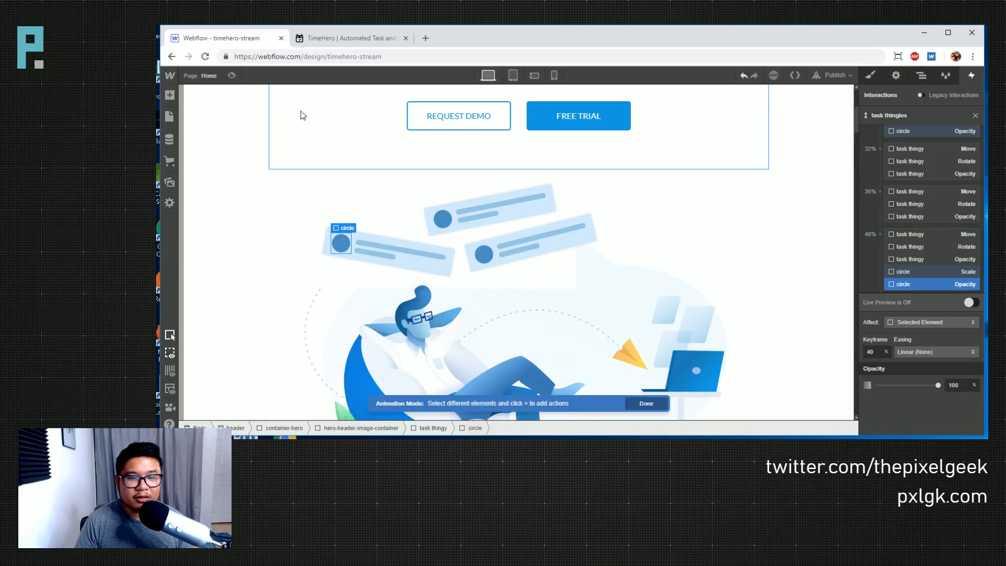
- Preview the page and scroll up and down the hero to check the circle's scaling and fading
{"action": "key", "text": "ctrl+shift+p"}
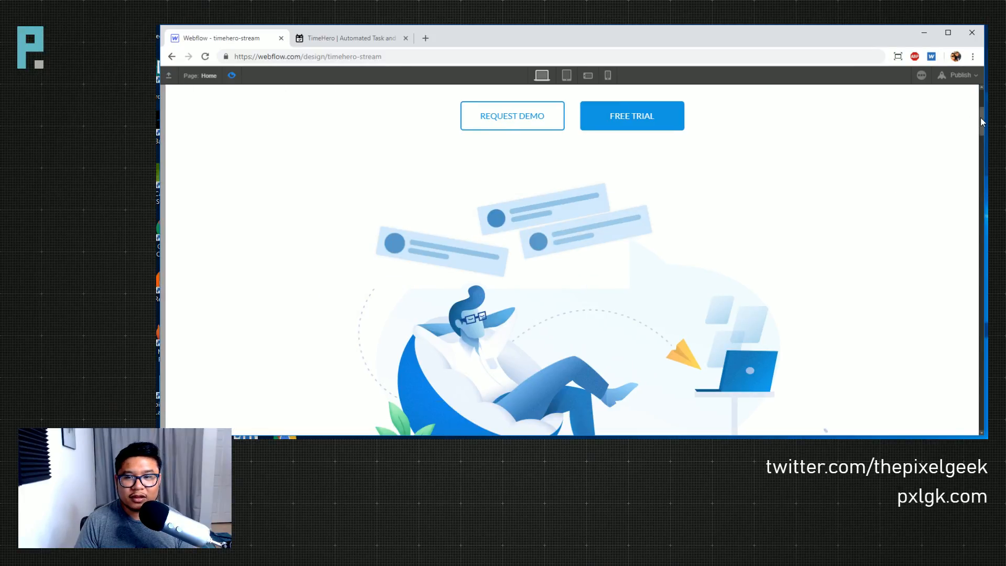
{"action": "scroll", "coordinate": [981, 121], "scroll_direction": "up", "scroll_amount": 4}
{"action": "scroll", "coordinate": [982, 123], "scroll_direction": "down", "scroll_amount": 5}
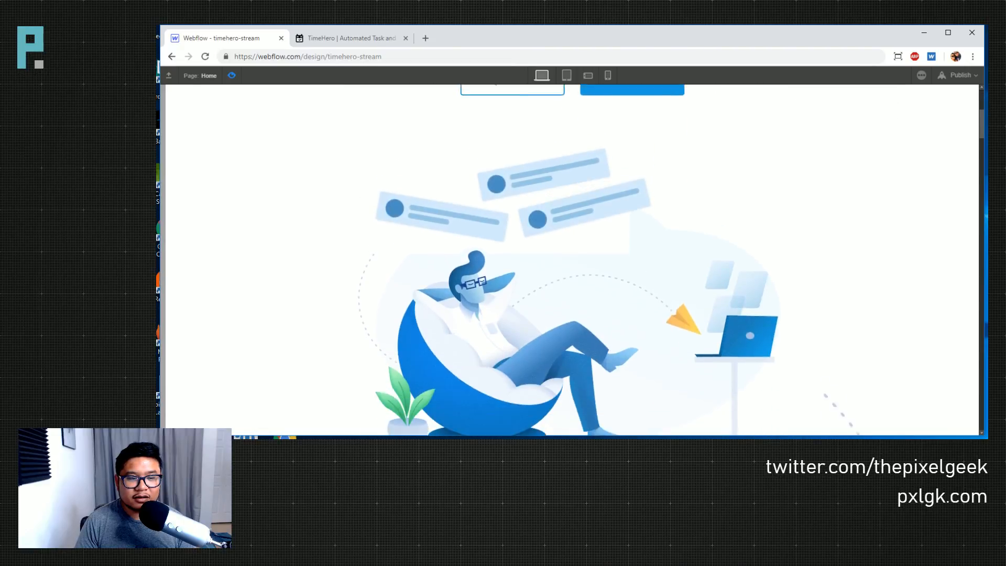
{"action": "scroll", "coordinate": [982, 123], "scroll_direction": "up", "scroll_amount": 3}
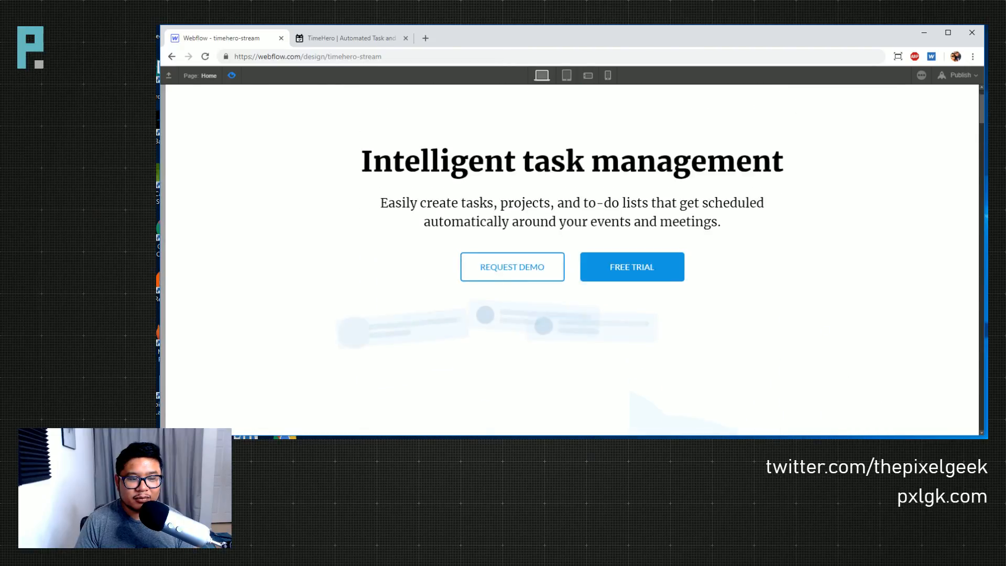
{"action": "scroll", "coordinate": [571, 259], "scroll_direction": "down", "scroll_amount": 2}
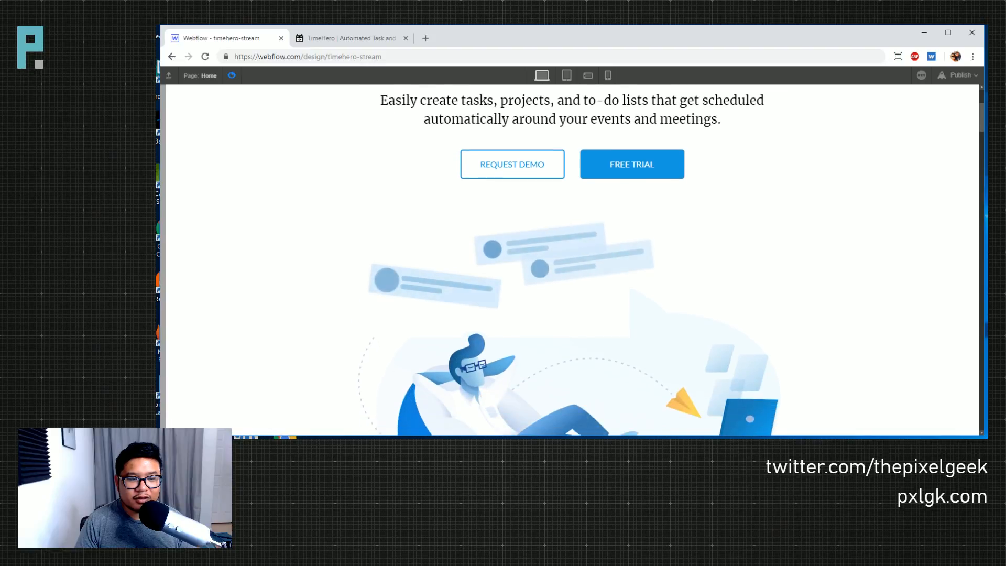
{"action": "scroll", "coordinate": [571, 260], "scroll_direction": "down", "scroll_amount": 3}
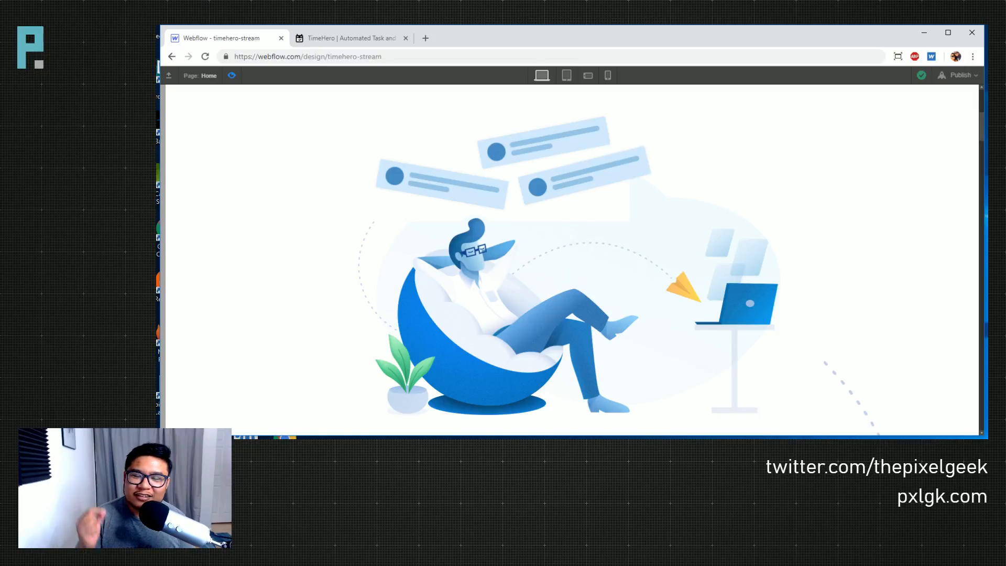
{"action": "left_click_drag", "start_coordinate": [981, 134], "coordinate": [983, 109]}
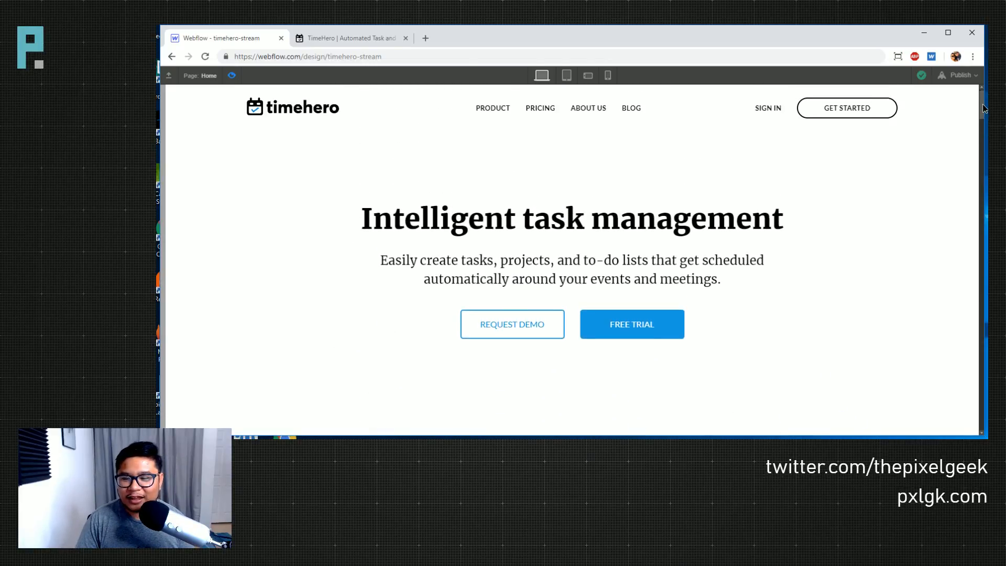
- Compare the hero card animation on the live TimeHero site with the Webflow preview while scrolling through both
{"action": "left_click", "coordinate": [344, 38]}
{"action": "scroll", "coordinate": [754, 217], "scroll_direction": "up", "scroll_amount": 2}
{"action": "scroll", "coordinate": [769, 213], "scroll_direction": "up", "scroll_amount": 2}
{"action": "scroll", "coordinate": [768, 213], "scroll_direction": "down", "scroll_amount": 5}
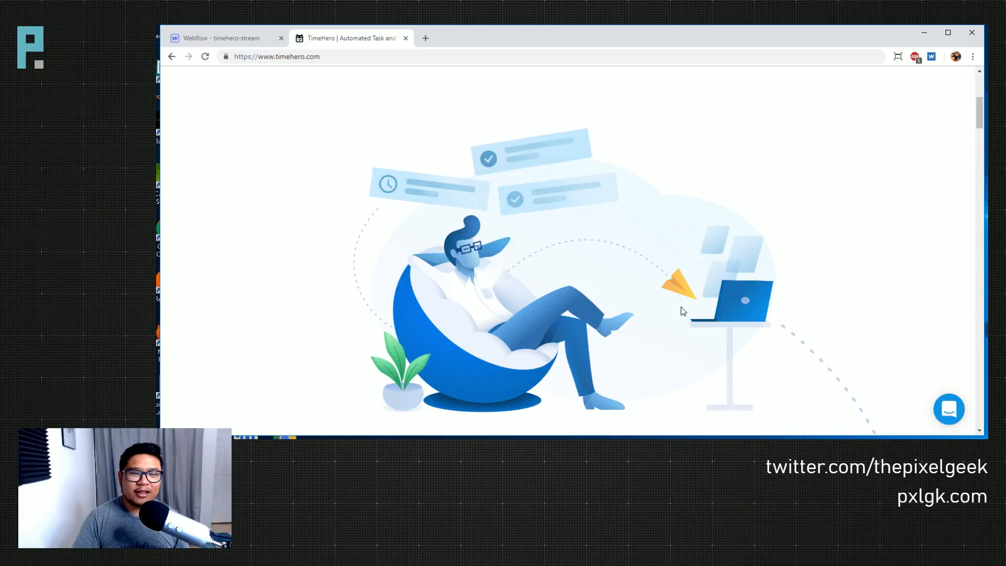
{"action": "scroll", "coordinate": [682, 309], "scroll_direction": "up", "scroll_amount": 3}
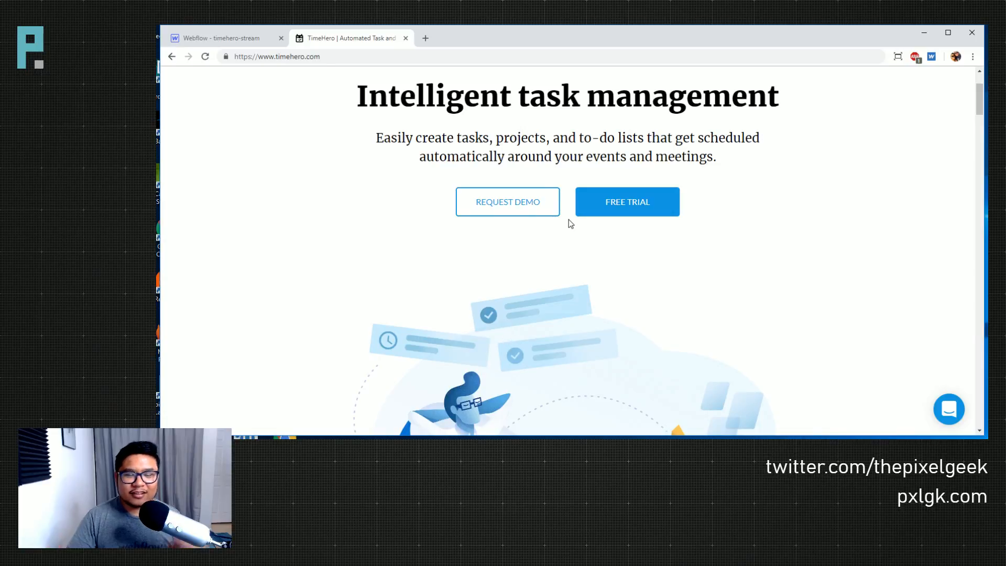
{"action": "left_click", "coordinate": [237, 39]}
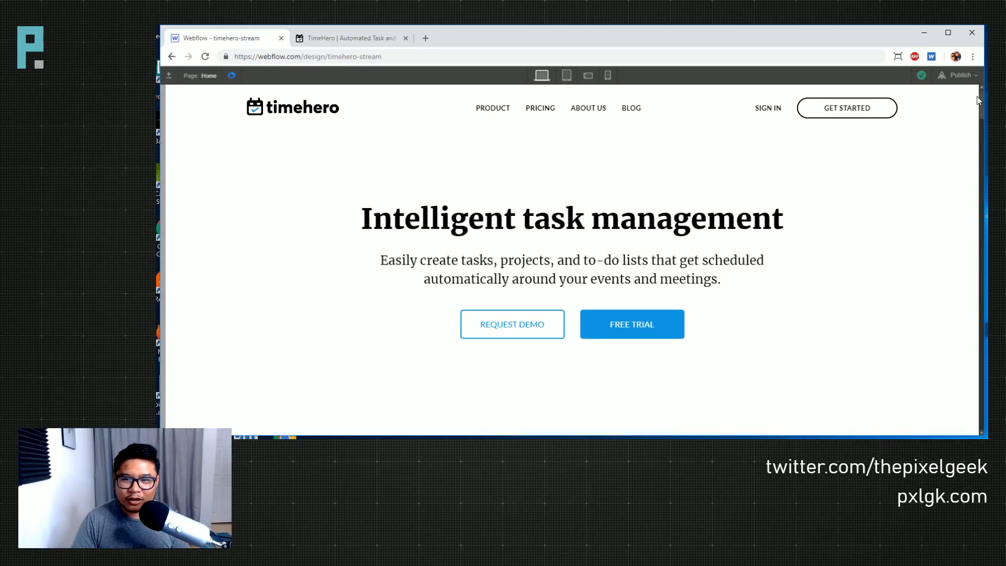
{"action": "left_click_drag", "start_coordinate": [984, 101], "coordinate": [987, 123]}
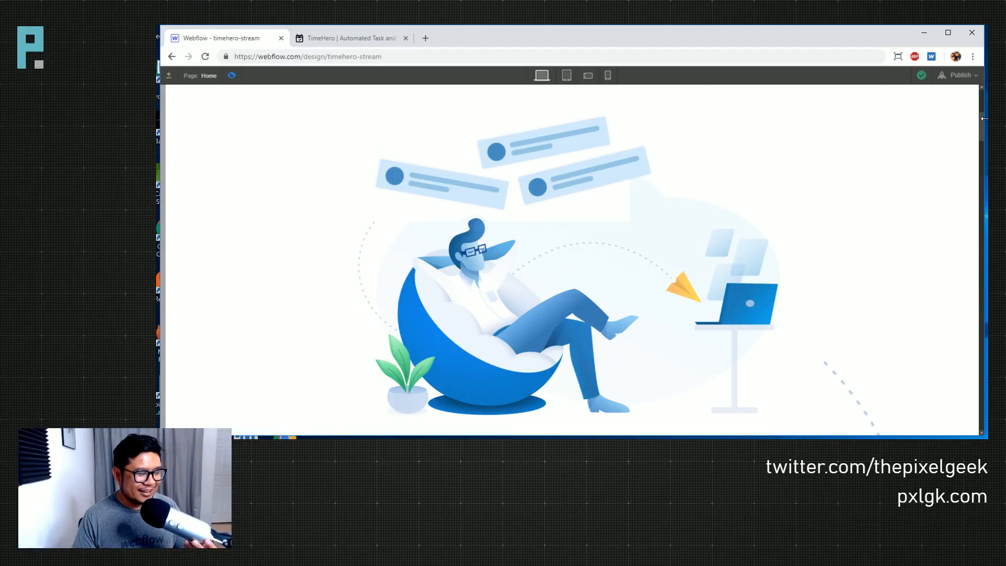
{"action": "left_click", "coordinate": [232, 77]}
{"action": "left_click", "coordinate": [387, 40]}
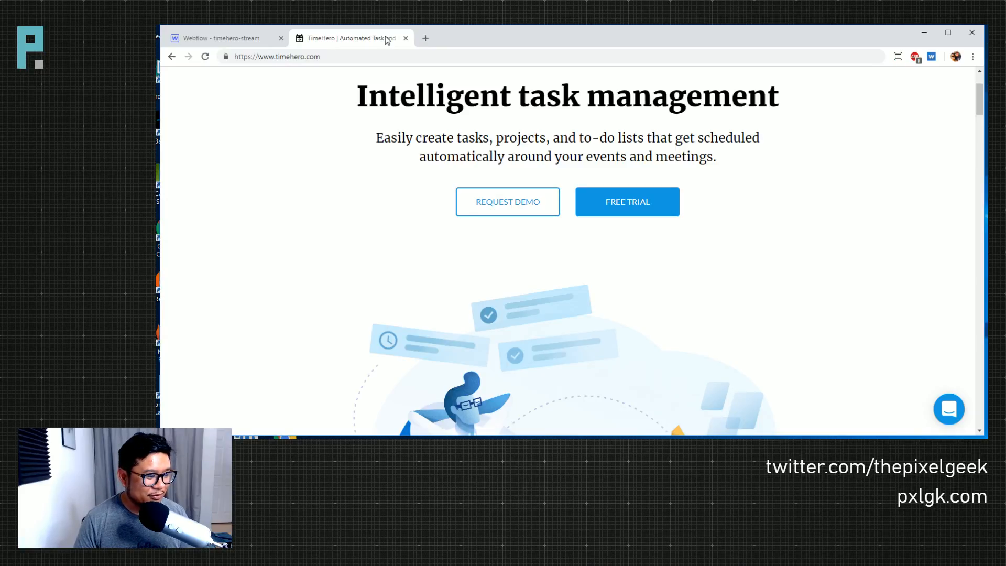
{"action": "left_click", "coordinate": [225, 37]}
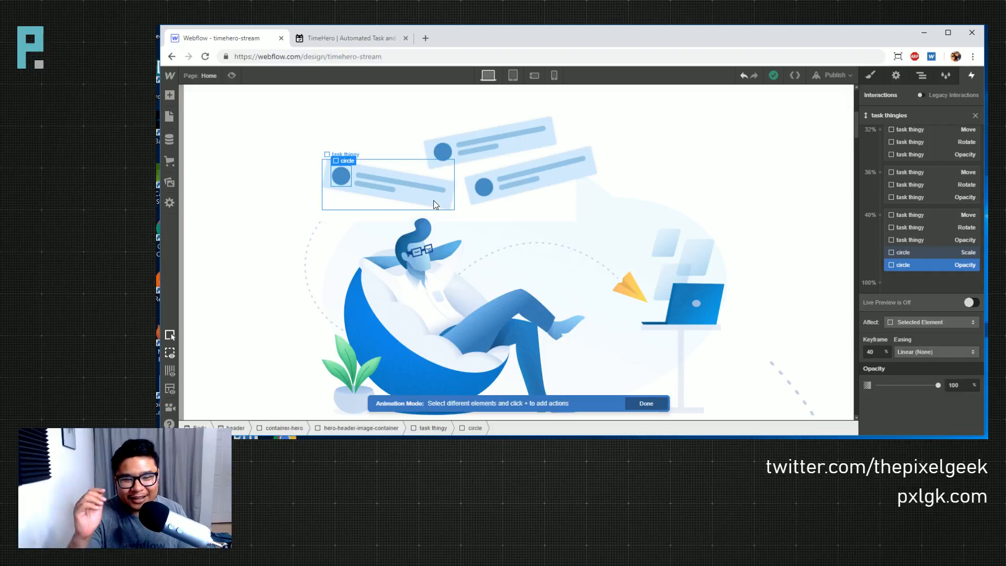
- Examine the dotted connector line running from the hero illustration down to the productivity section
{"action": "scroll", "coordinate": [448, 241], "scroll_direction": "down", "scroll_amount": 3}
{"action": "scroll", "coordinate": [449, 240], "scroll_direction": "up", "scroll_amount": 6}
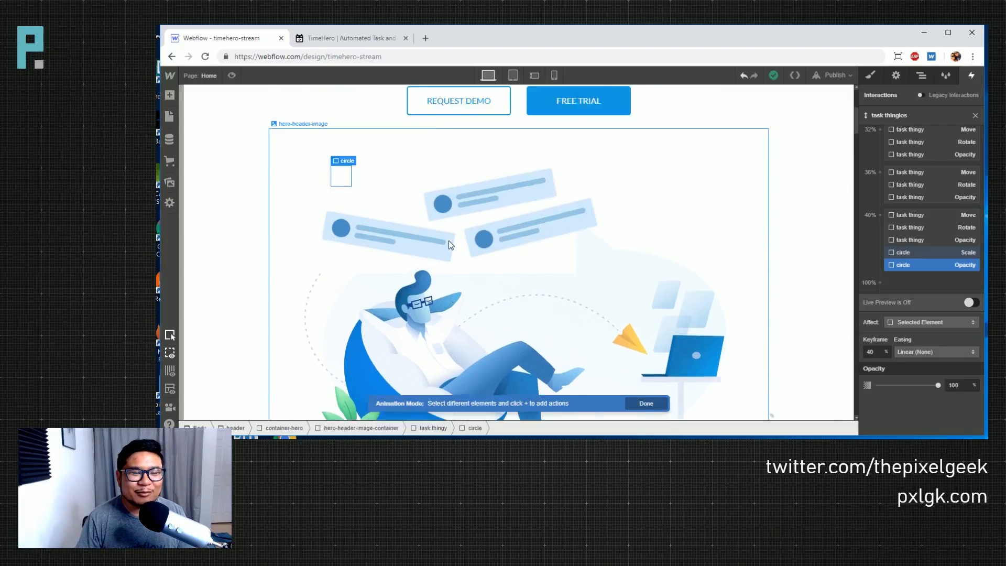
{"action": "scroll", "coordinate": [450, 244], "scroll_direction": "down", "scroll_amount": 5}
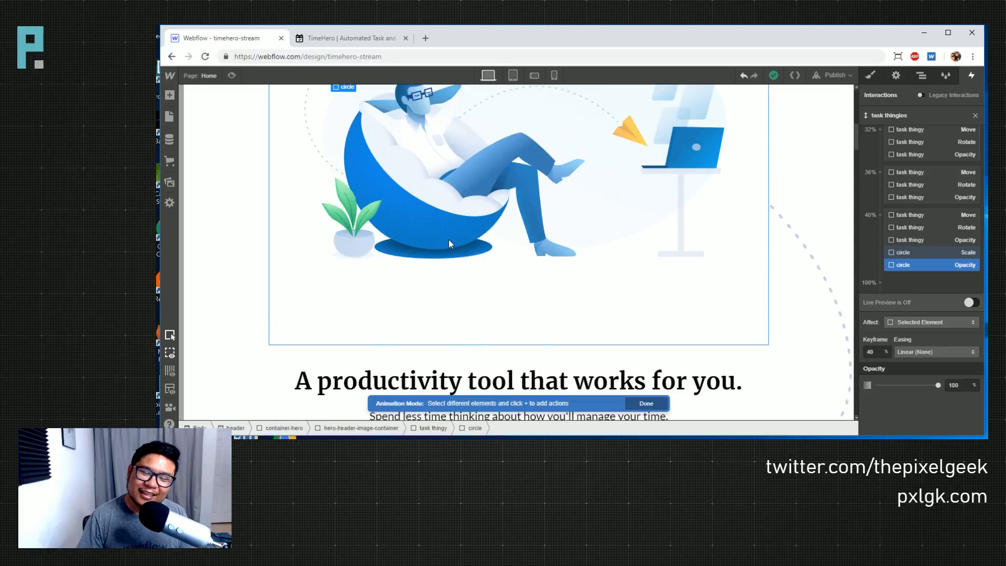
{"action": "scroll", "coordinate": [450, 242], "scroll_direction": "up", "scroll_amount": 1}
{"action": "scroll", "coordinate": [449, 243], "scroll_direction": "down", "scroll_amount": 2}
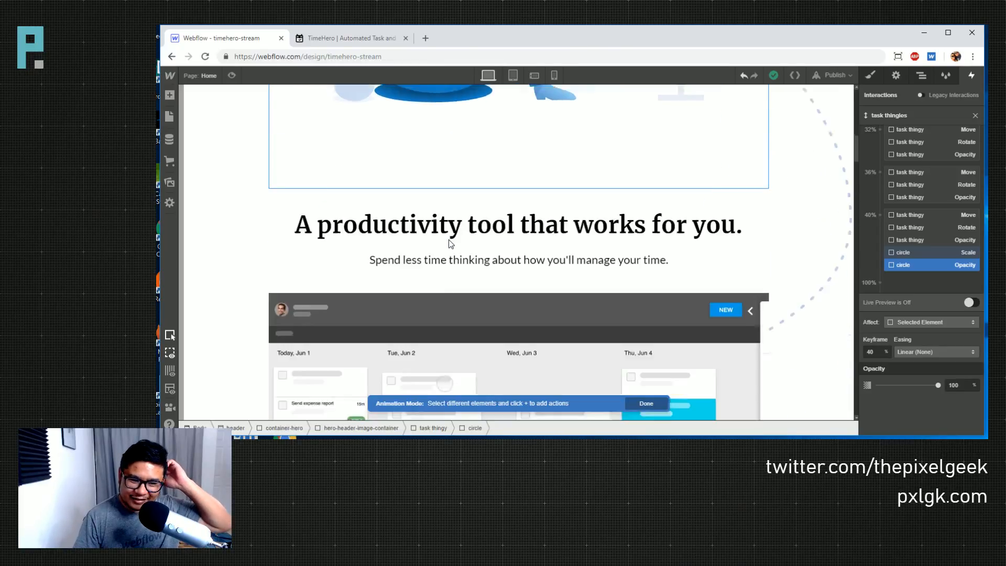
{"action": "scroll", "coordinate": [449, 242], "scroll_direction": "up", "scroll_amount": 3}
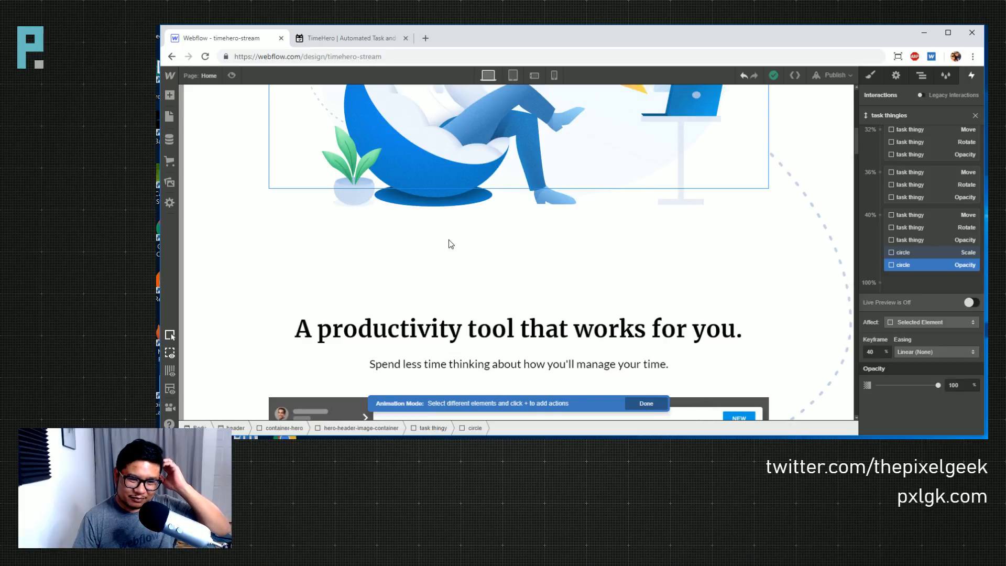
{"action": "left_click", "coordinate": [809, 195]}
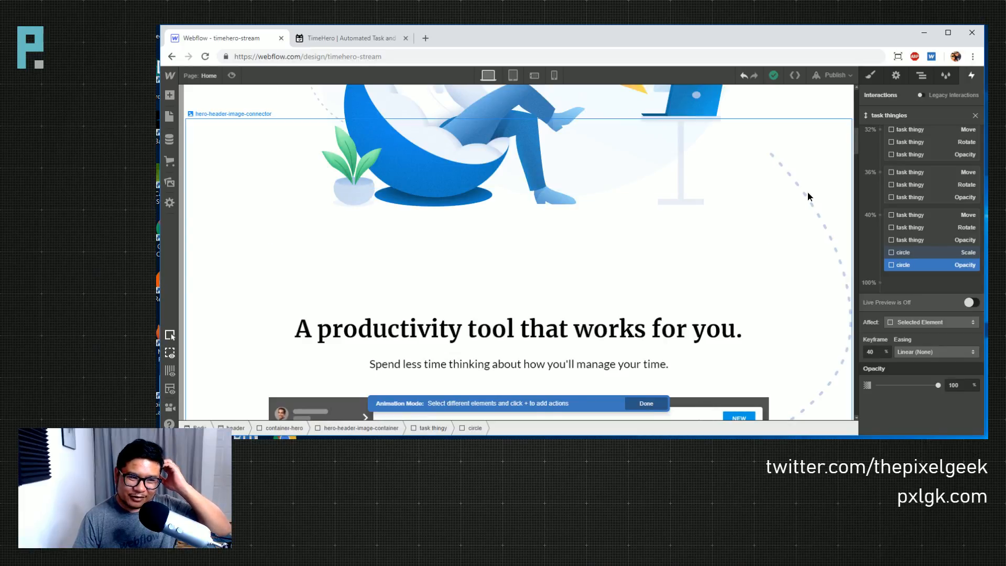
{"action": "scroll", "coordinate": [804, 235], "scroll_direction": "down", "scroll_amount": 4}
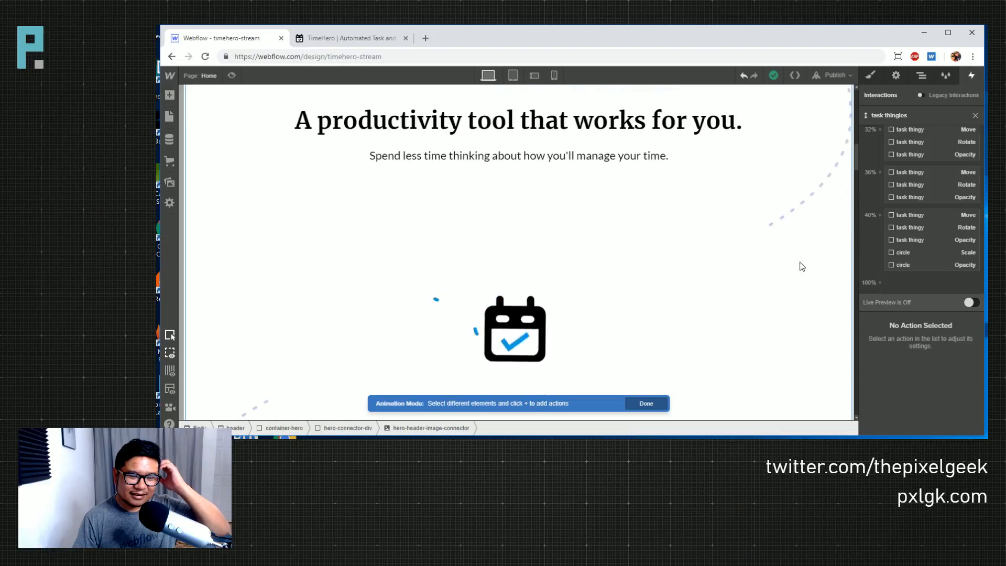
{"action": "scroll", "coordinate": [800, 265], "scroll_direction": "up", "scroll_amount": 4}
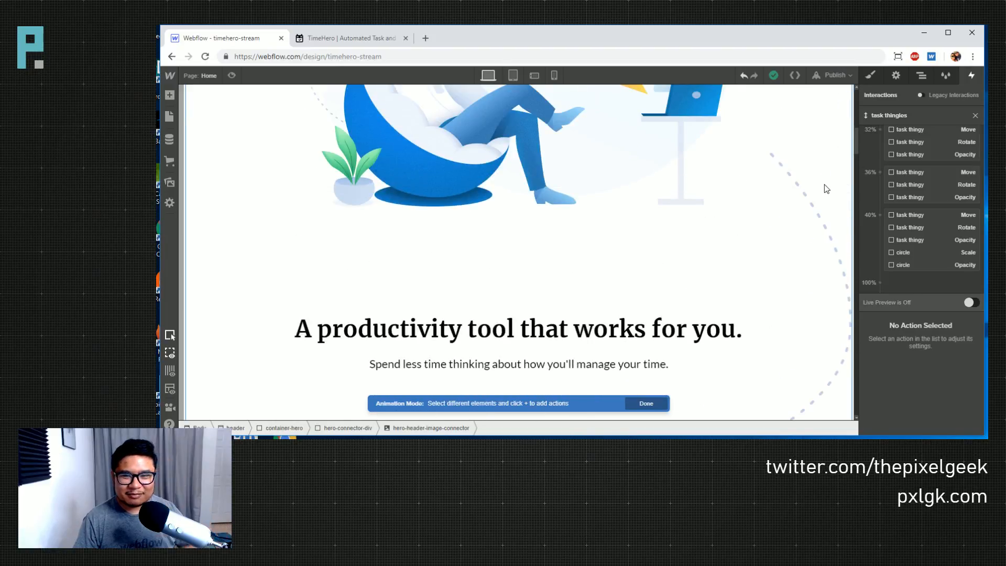
- Try deleting the hero-header-image-connector image and undo the deletion
{"action": "left_click", "coordinate": [918, 76]}
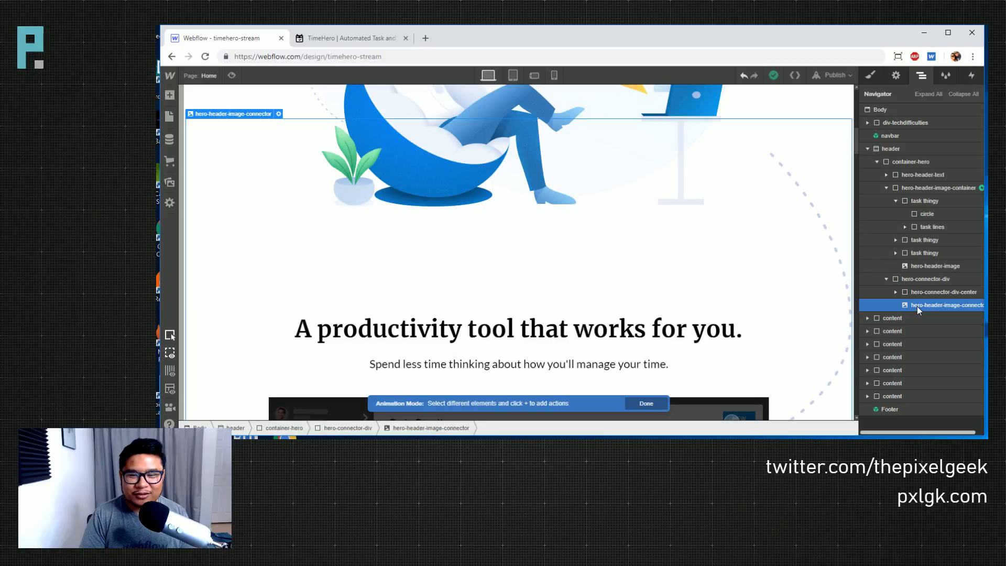
{"action": "key", "text": "Delete"}
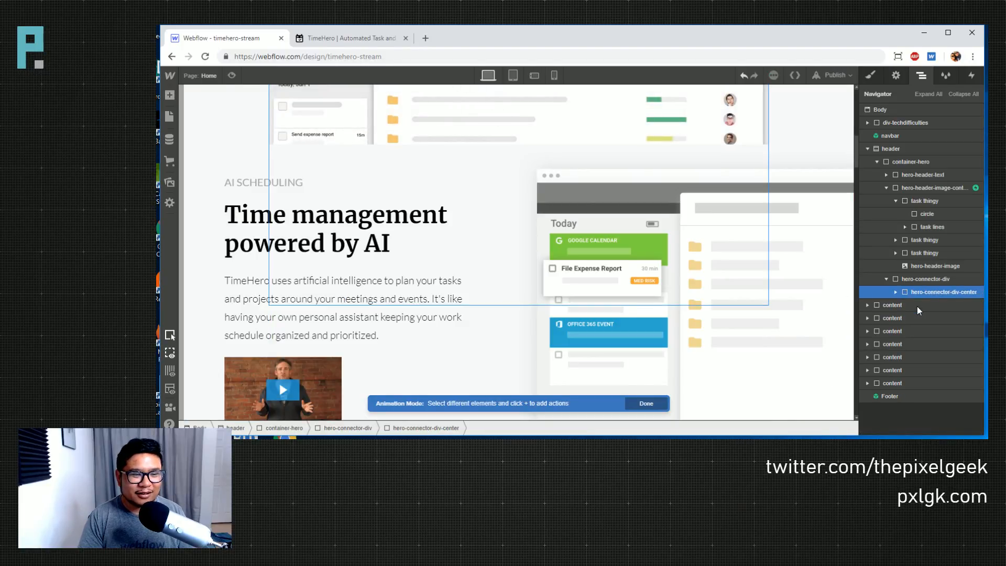
{"action": "key", "text": "ctrl+z"}
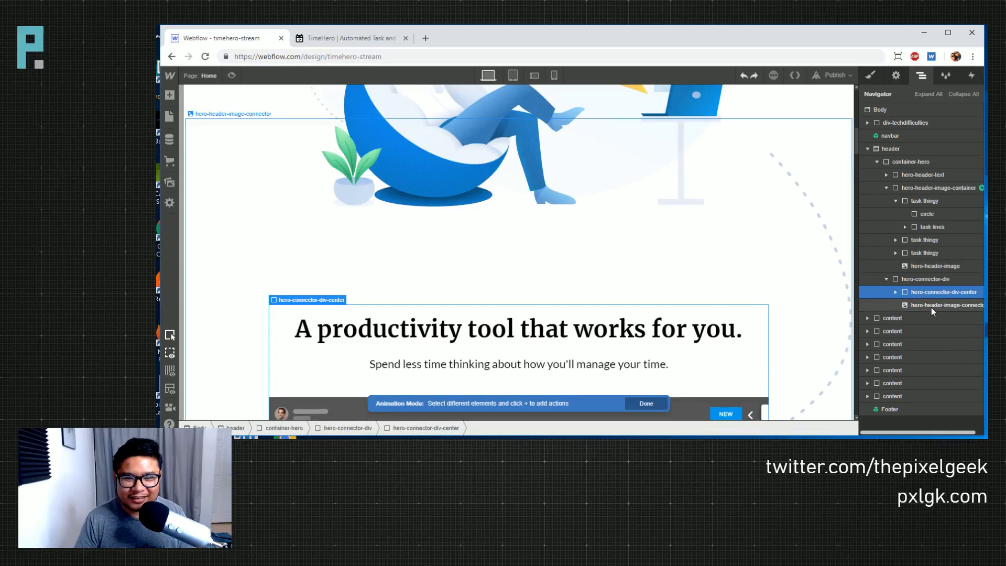
- Select the hero-header-image-connector image and examine its image size settings
{"action": "left_click", "coordinate": [932, 306]}
{"action": "scroll", "coordinate": [839, 342], "scroll_direction": "down", "scroll_amount": 7}
{"action": "scroll", "coordinate": [839, 342], "scroll_direction": "up", "scroll_amount": 9}
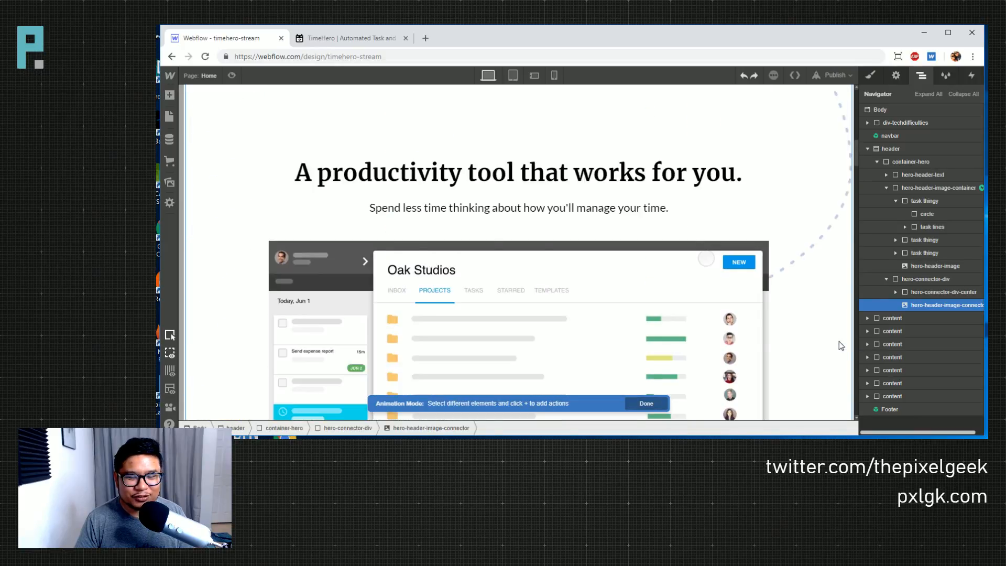
{"action": "scroll", "coordinate": [839, 341], "scroll_direction": "down", "scroll_amount": 5}
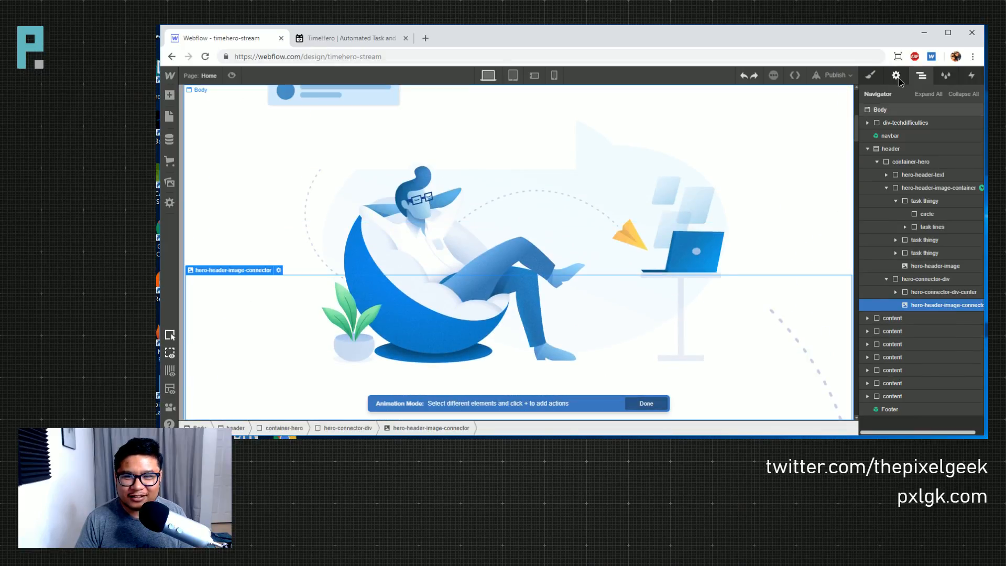
{"action": "left_click", "coordinate": [897, 76]}
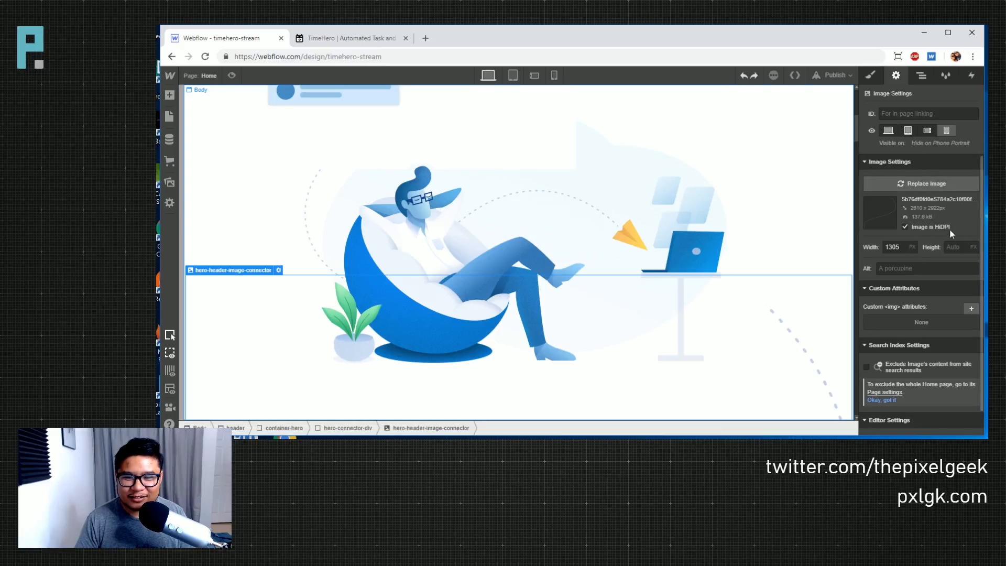
{"action": "left_click", "coordinate": [904, 247]}
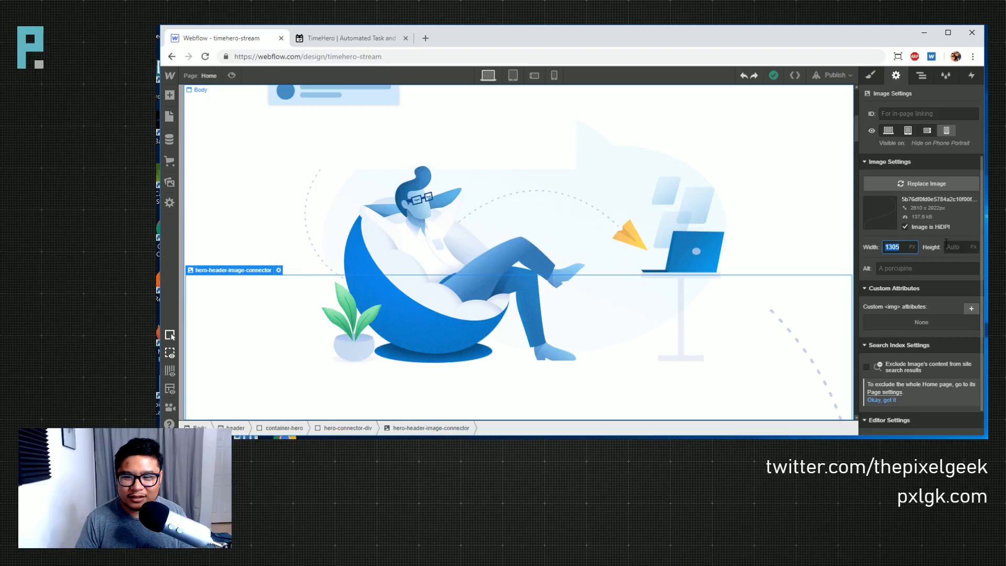
- Set the width of the hero-header-image-connector class to 1240 px
{"action": "left_click", "coordinate": [870, 76]}
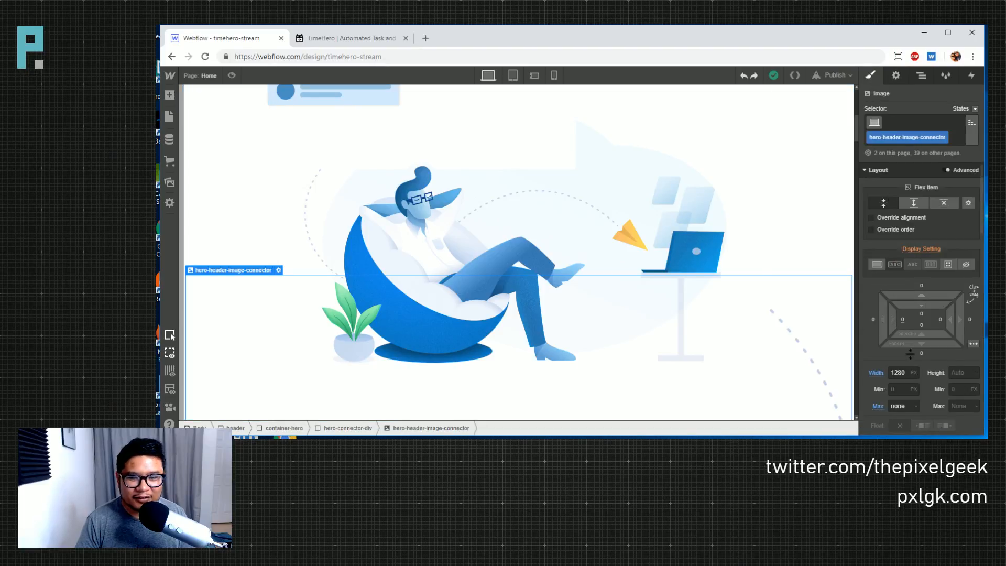
{"action": "left_click", "coordinate": [897, 372]}
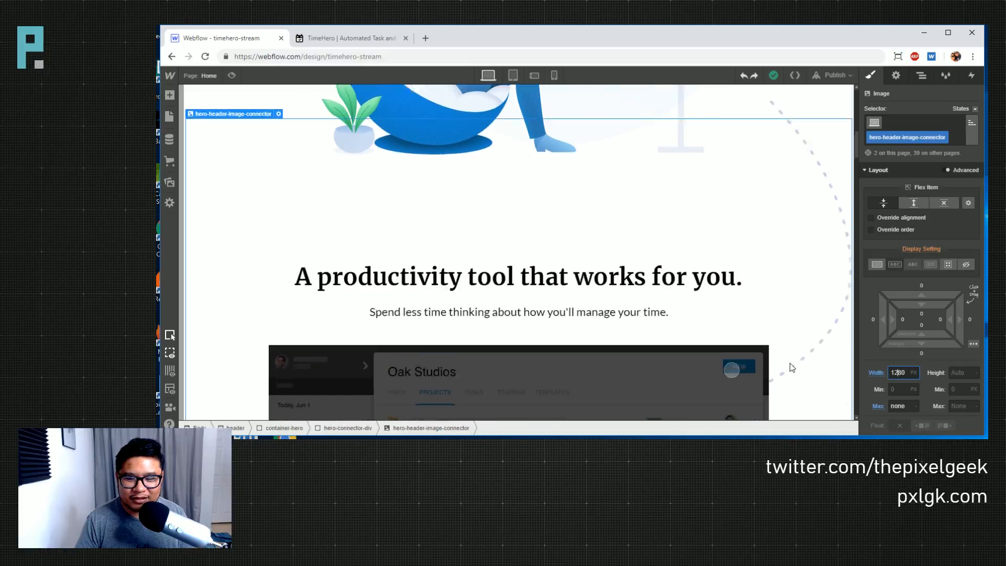
{"action": "scroll", "coordinate": [807, 367], "scroll_direction": "down", "scroll_amount": 5}
{"action": "key", "text": "shift+Down"}
{"action": "key", "text": "shift+Down"}
{"action": "key", "text": "shift+Down"}
{"action": "key", "text": "shift+Down"}
{"action": "key", "text": "shift+Down"}
{"action": "key", "text": "shift+Down"}
{"action": "key", "text": "shift+Down"}
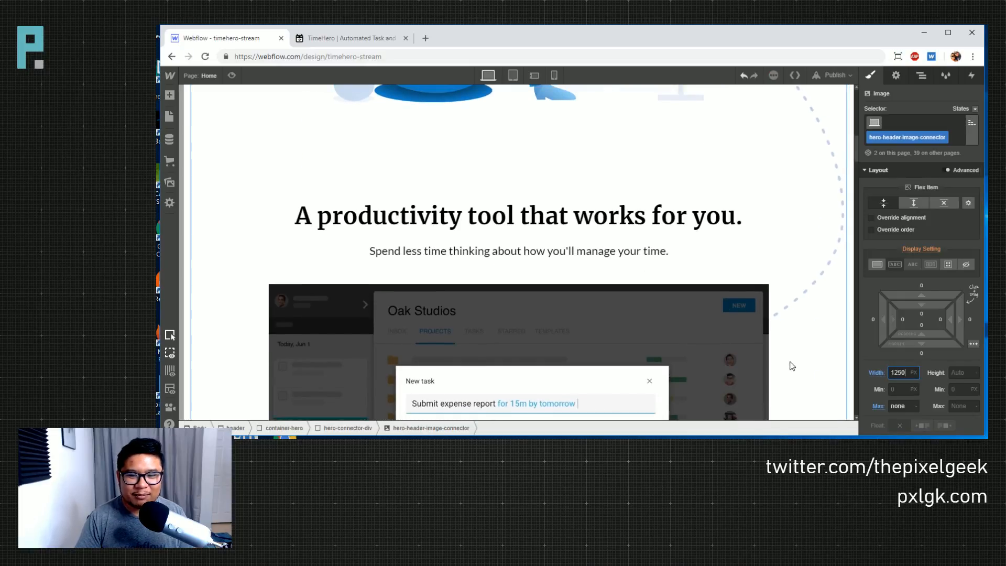
{"action": "key", "text": "shift+Up"}
{"action": "key", "text": "shift+Up"}
{"action": "key", "text": "shift+Up"}
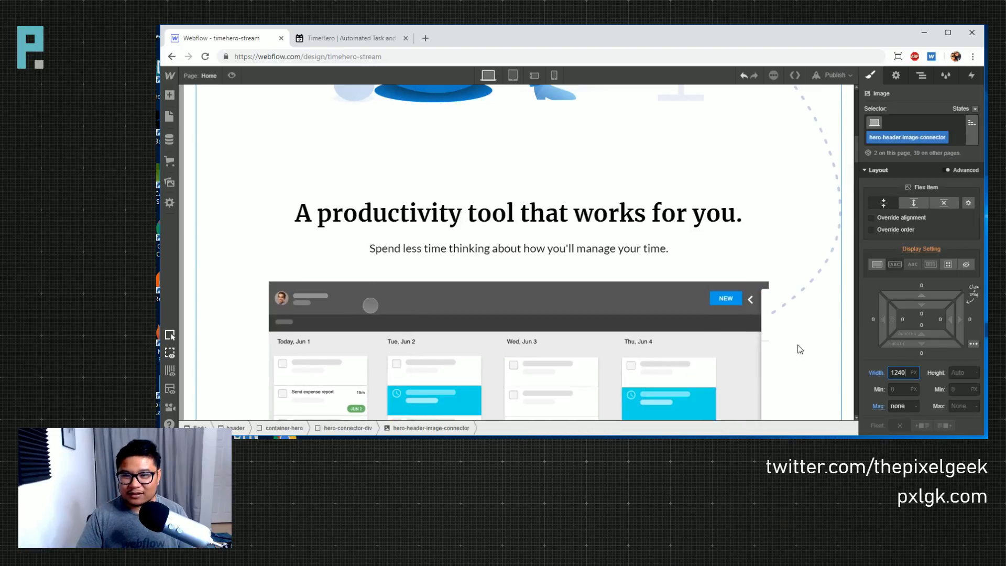
- Add a div block inside hero-connector-div, directly above the connector image
{"action": "left_click", "coordinate": [923, 77]}
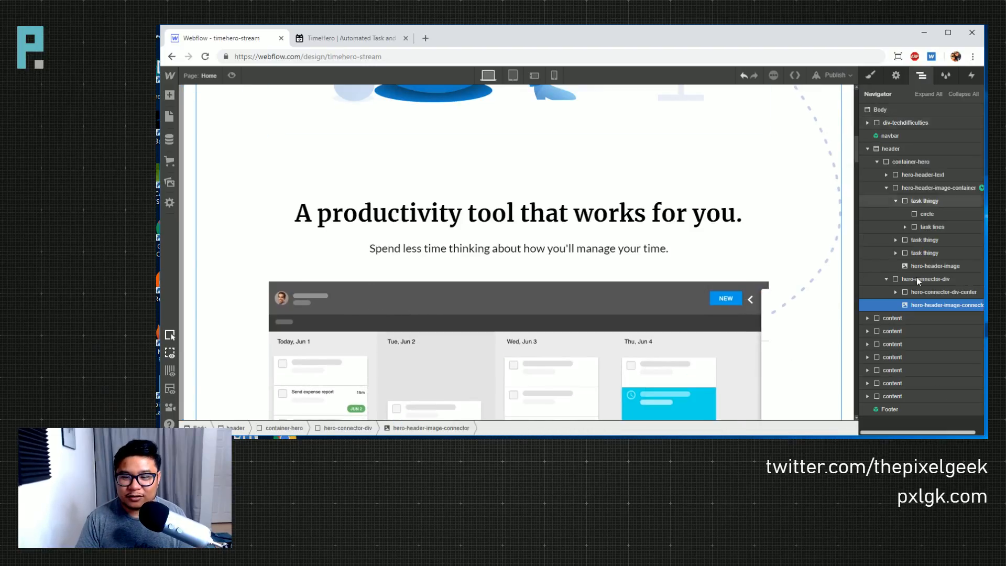
{"action": "key", "text": "a"}
{"action": "left_click_drag", "start_coordinate": [203, 274], "coordinate": [920, 291]}
- Copy the connector image's class name, hero-header-image-connector, and delete the image
{"action": "left_click", "coordinate": [946, 318]}
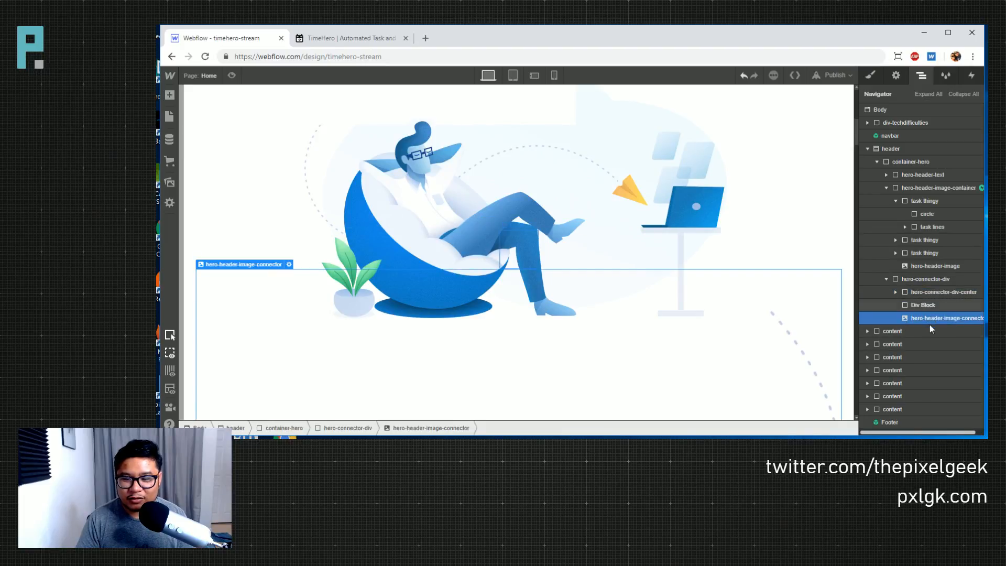
{"action": "left_click", "coordinate": [871, 75]}
{"action": "double_click", "coordinate": [900, 138]}
{"action": "key", "text": "ctrl+c"}
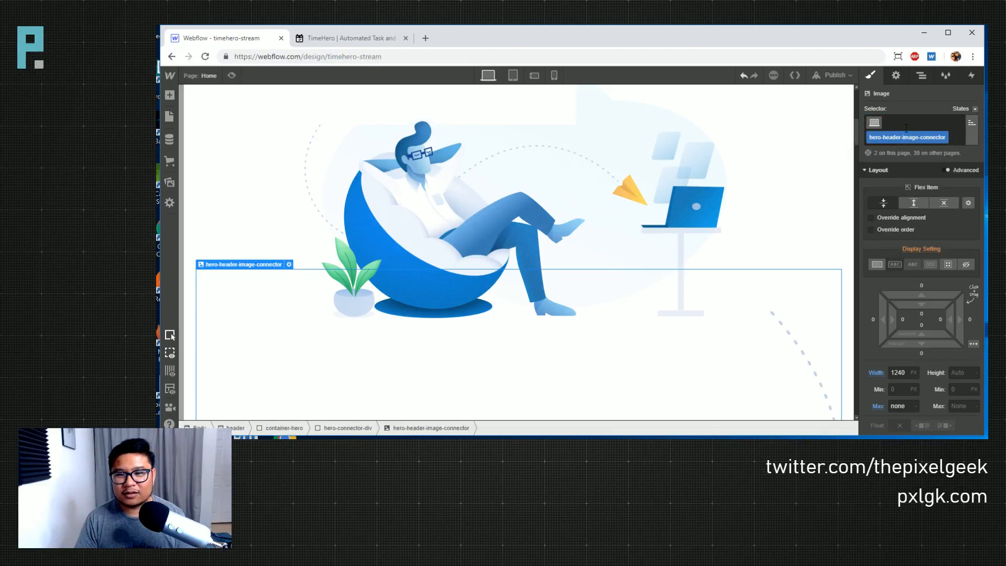
{"action": "left_click", "coordinate": [921, 75]}
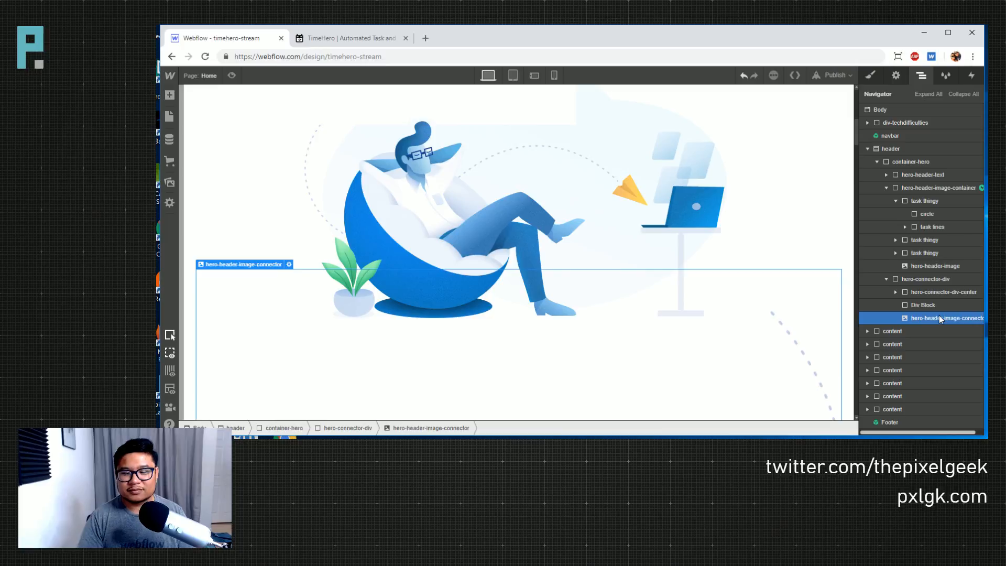
{"action": "key", "text": "Delete"}
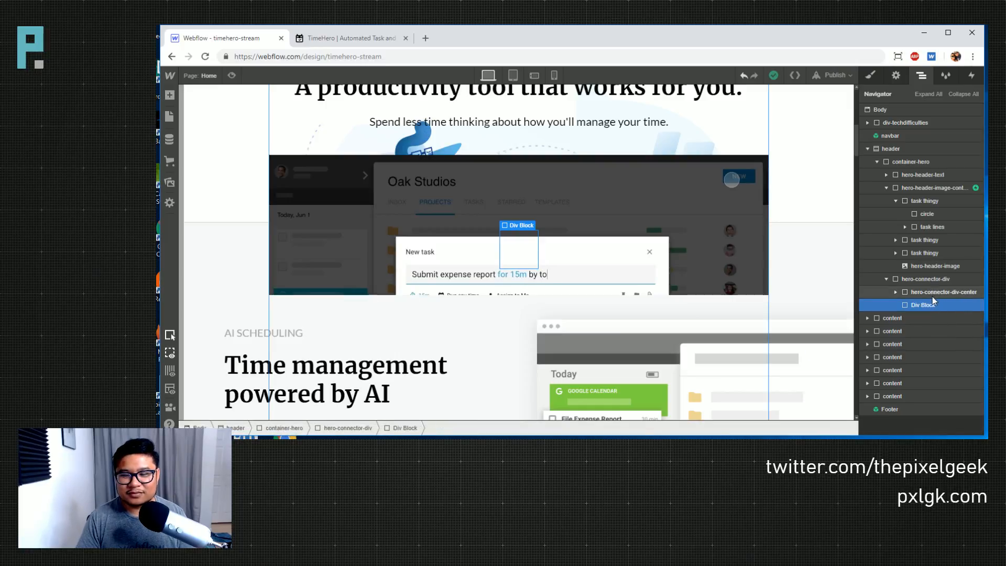
- Try applying the hero-header-image-connector class to the new div block, and revert both the class and the image deletion
{"action": "left_click", "coordinate": [875, 77]}
{"action": "left_click", "coordinate": [913, 124]}
{"action": "key", "text": "ctrl+v"}
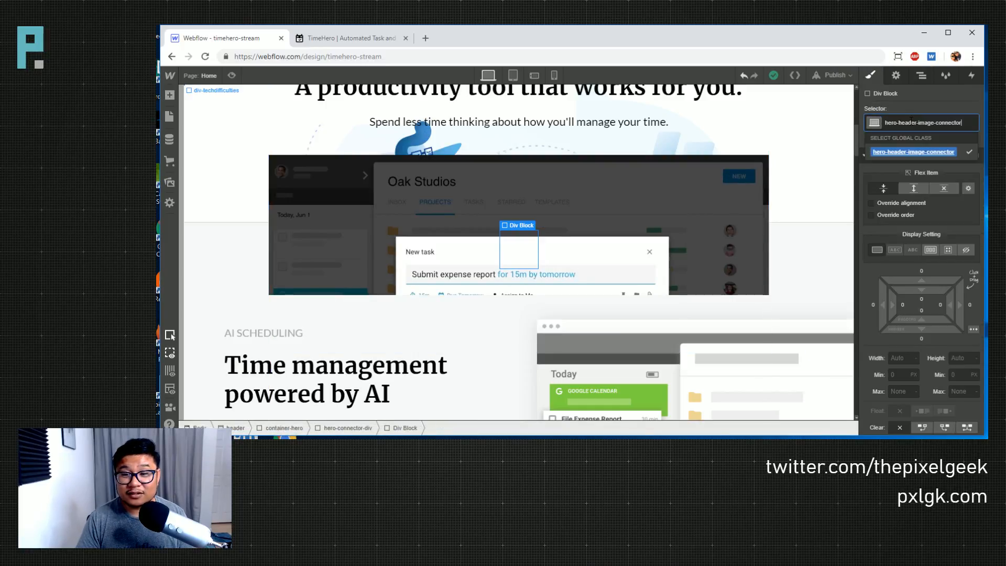
{"action": "key", "text": "Return"}
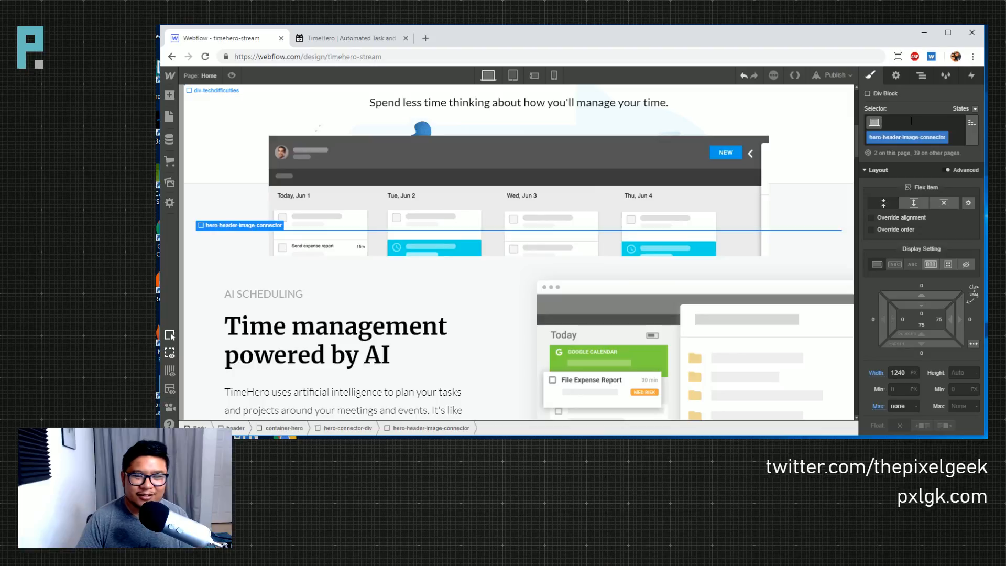
{"action": "key", "text": "BackSpace"}
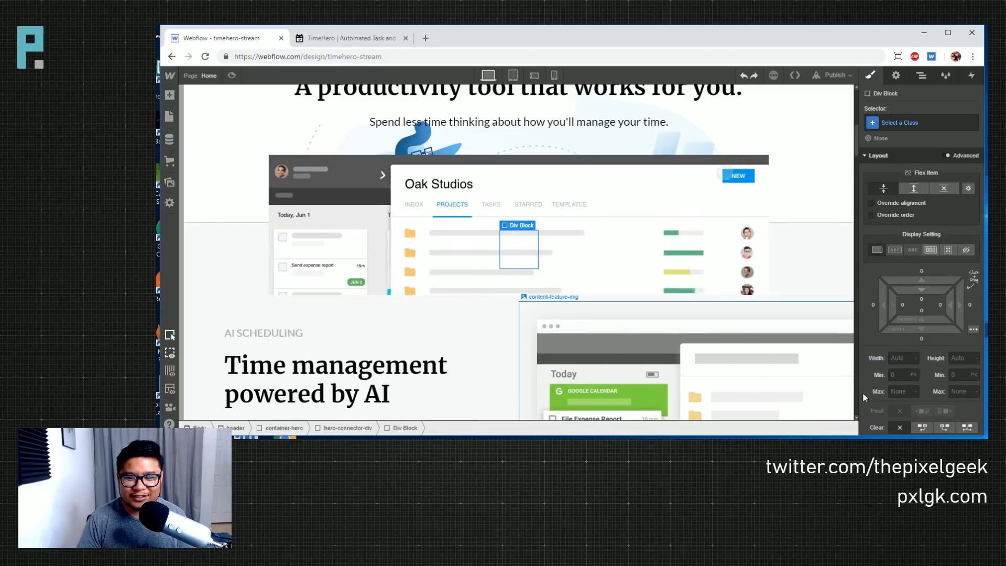
- Review the style properties and image settings of the hero-header-image-connector image
{"action": "left_click", "coordinate": [927, 77]}
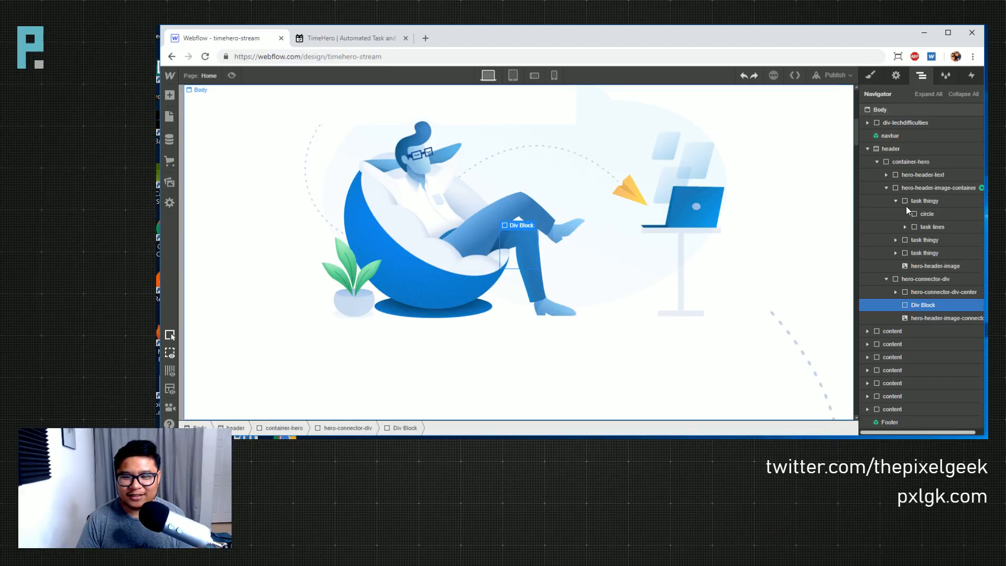
{"action": "left_click", "coordinate": [925, 317]}
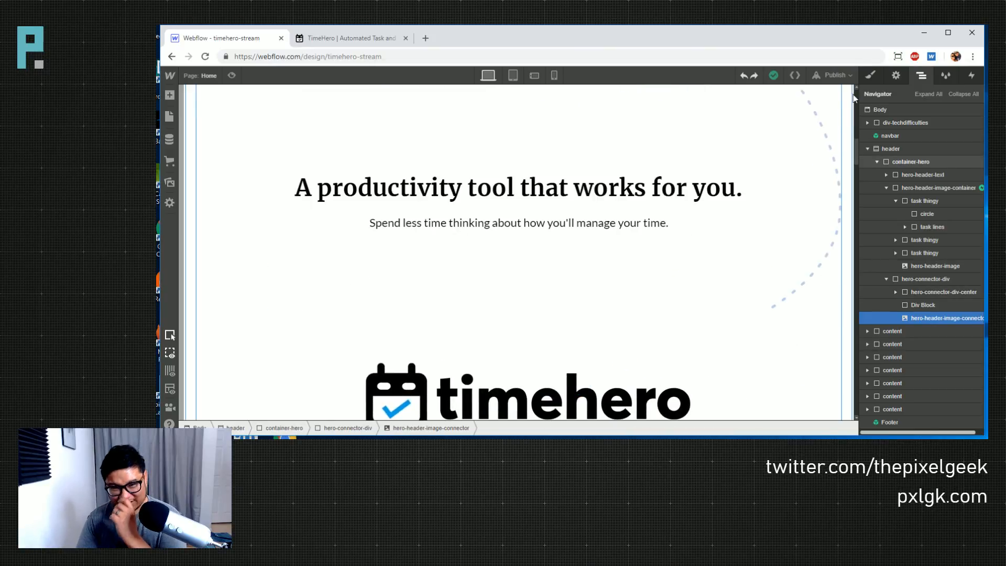
{"action": "left_click", "coordinate": [870, 76]}
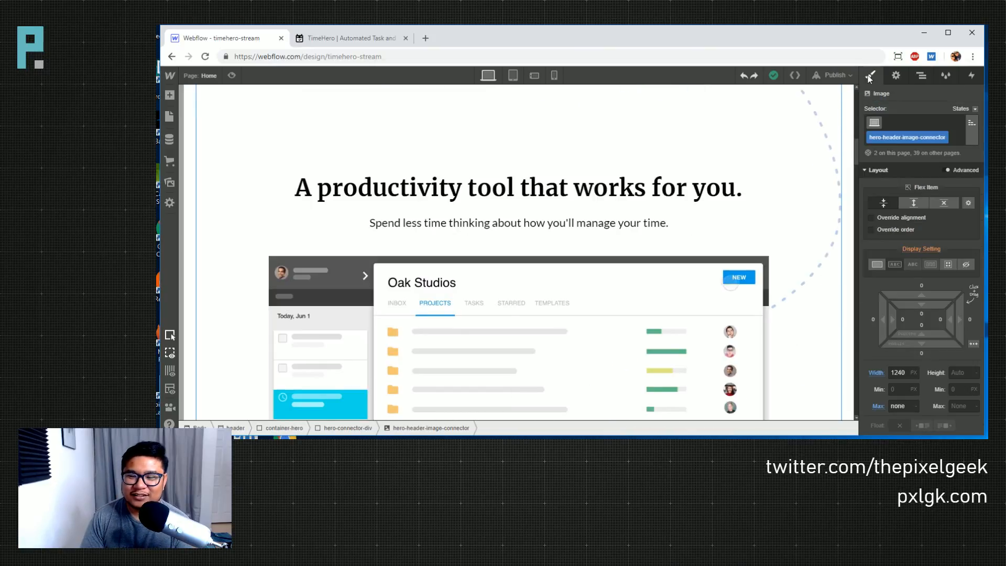
{"action": "left_click", "coordinate": [897, 76]}
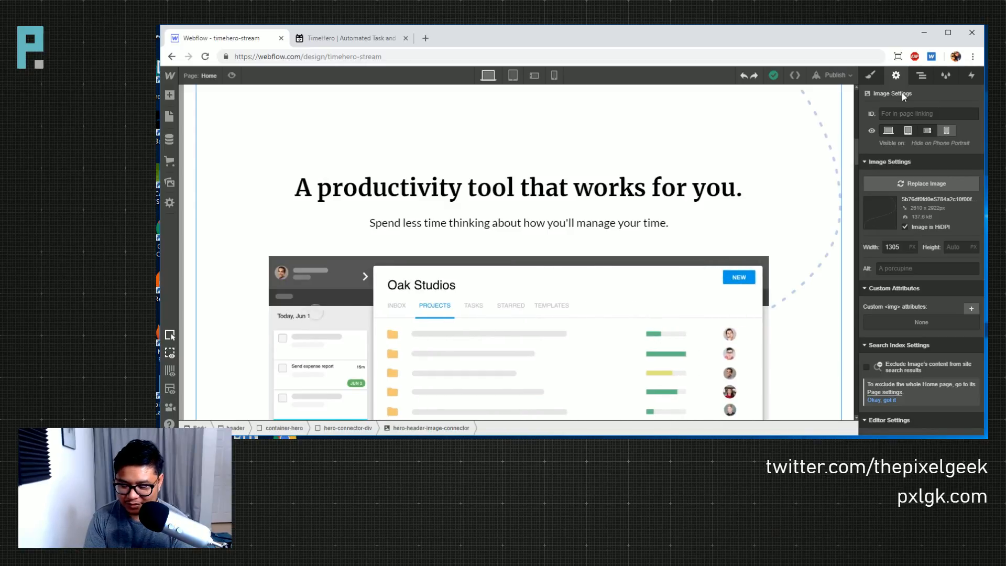
{"action": "left_click", "coordinate": [871, 76]}
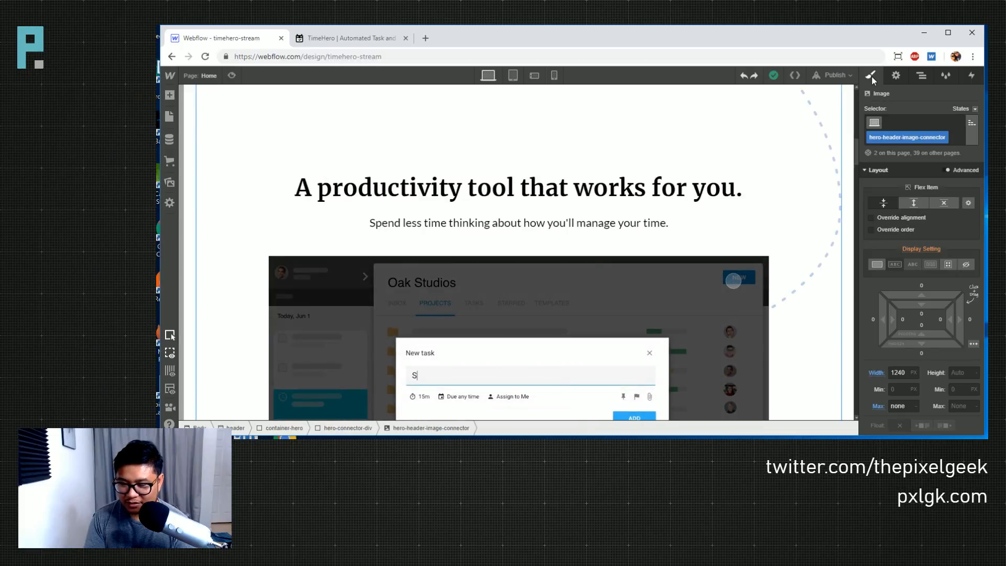
{"action": "left_click", "coordinate": [898, 75]}
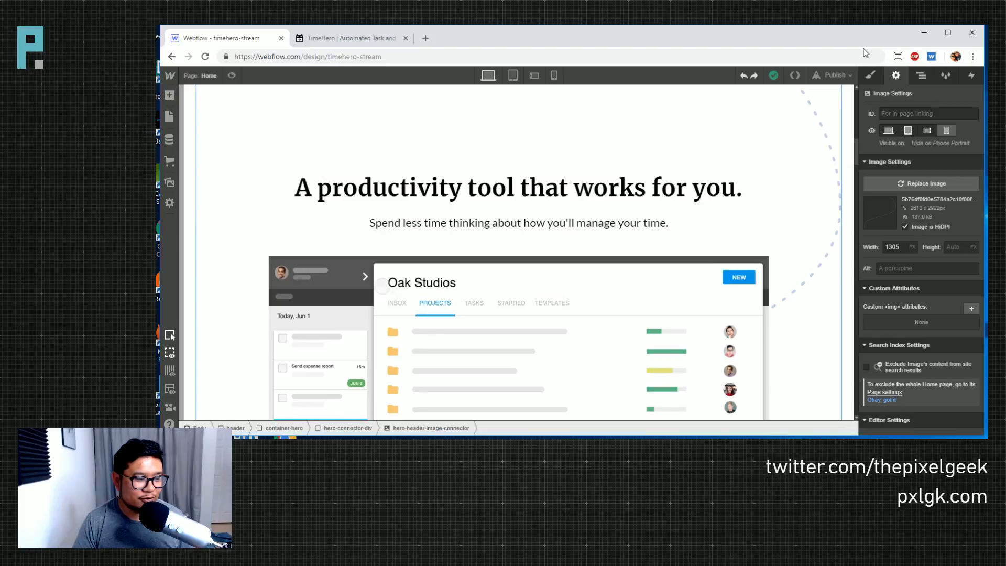
{"action": "left_click", "coordinate": [874, 76]}
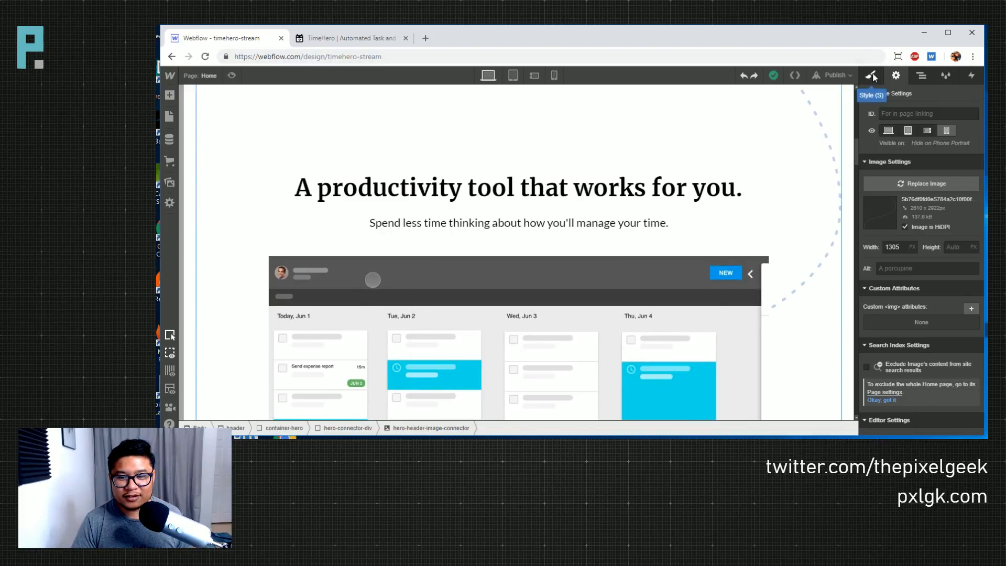
- Delete the hero-header-image-connector image from hero-connector-div, keeping the empty div block above it
{"action": "left_click", "coordinate": [922, 76]}
{"action": "key", "text": "a"}
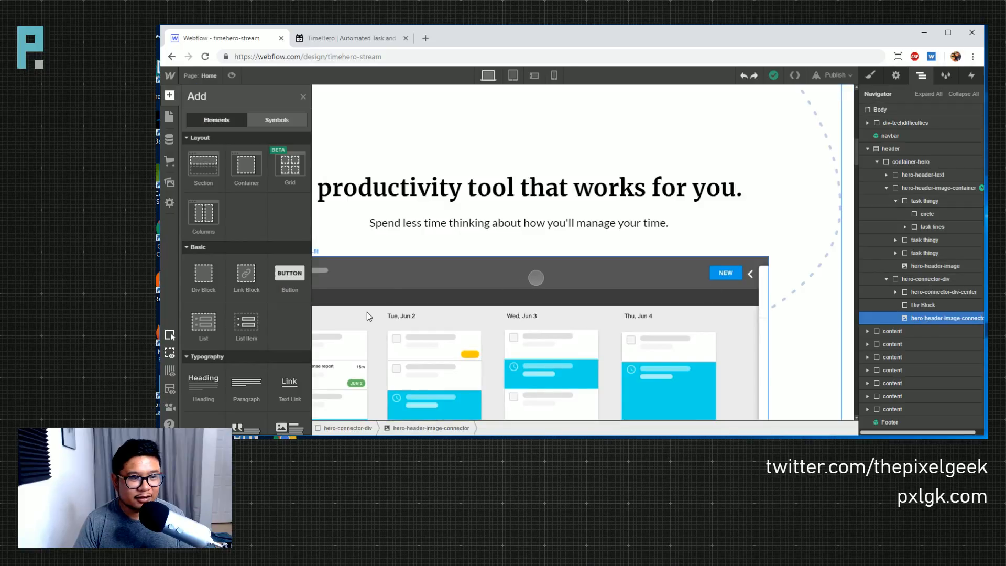
{"action": "left_click_drag", "start_coordinate": [203, 275], "coordinate": [939, 370]}
{"action": "left_click", "coordinate": [939, 369]}
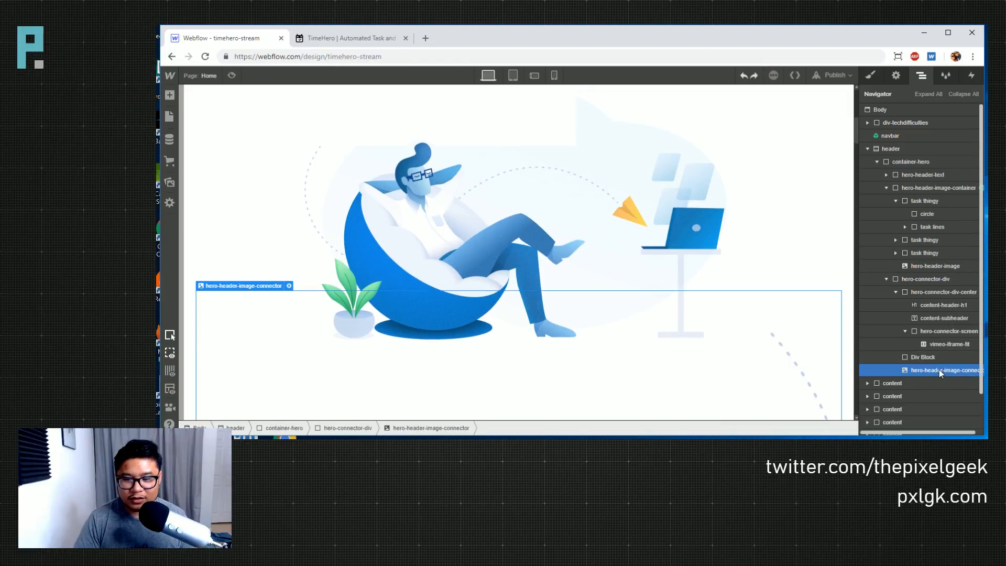
{"action": "key", "text": "Delete"}
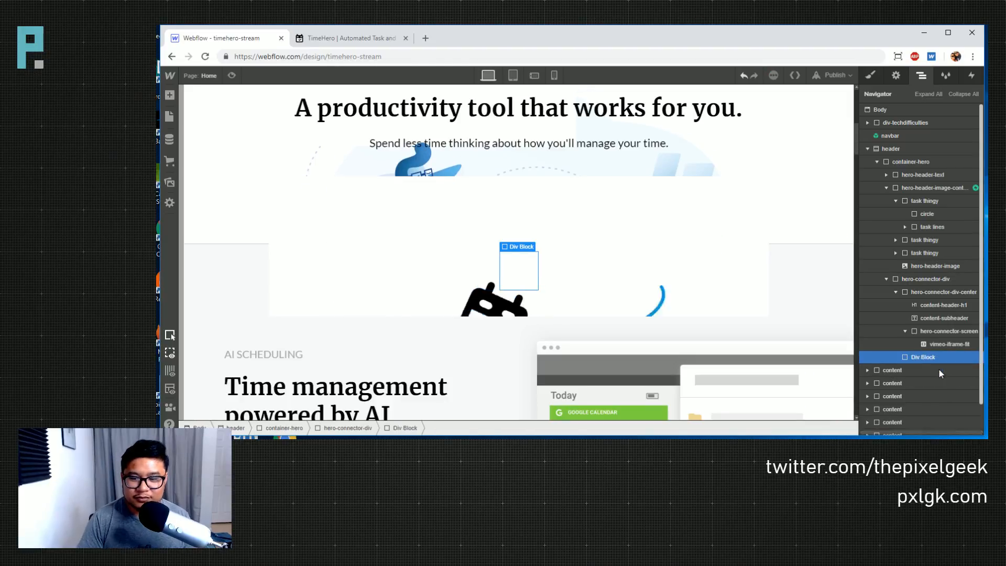
- Apply the copied hero-header-image-connector class to the empty div block inside hero-connector-div
{"action": "left_click", "coordinate": [887, 279]}
{"action": "left_click", "coordinate": [887, 278]}
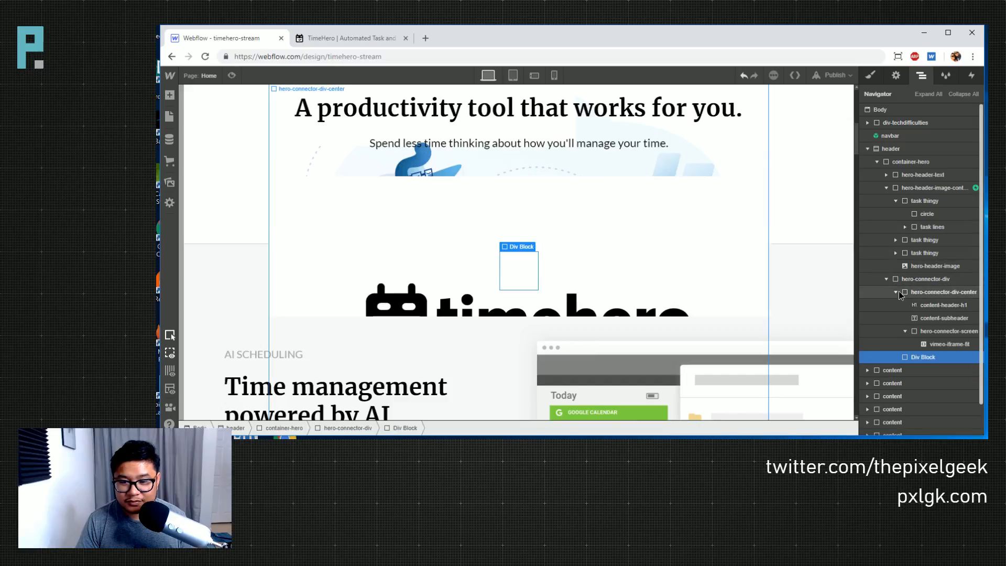
{"action": "key", "text": "a"}
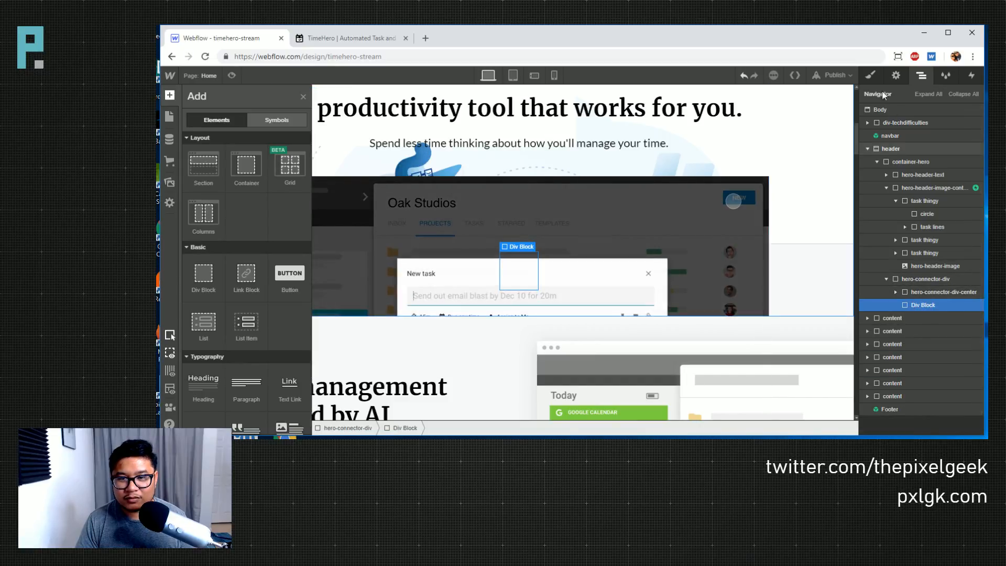
{"action": "key", "text": "s"}
{"action": "left_click", "coordinate": [908, 122]}
{"action": "key", "text": "ctrl+v"}
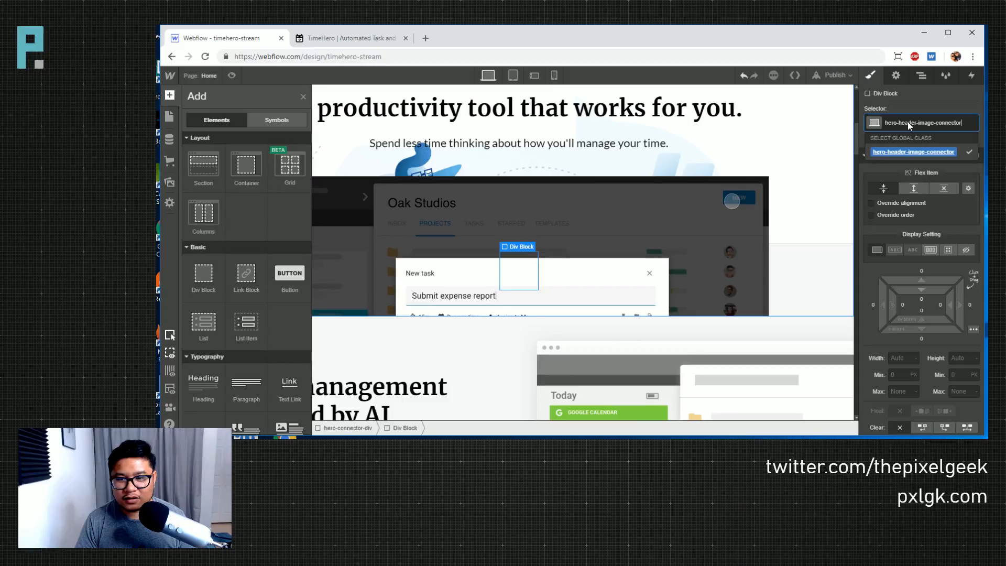
{"action": "key", "text": "Return"}
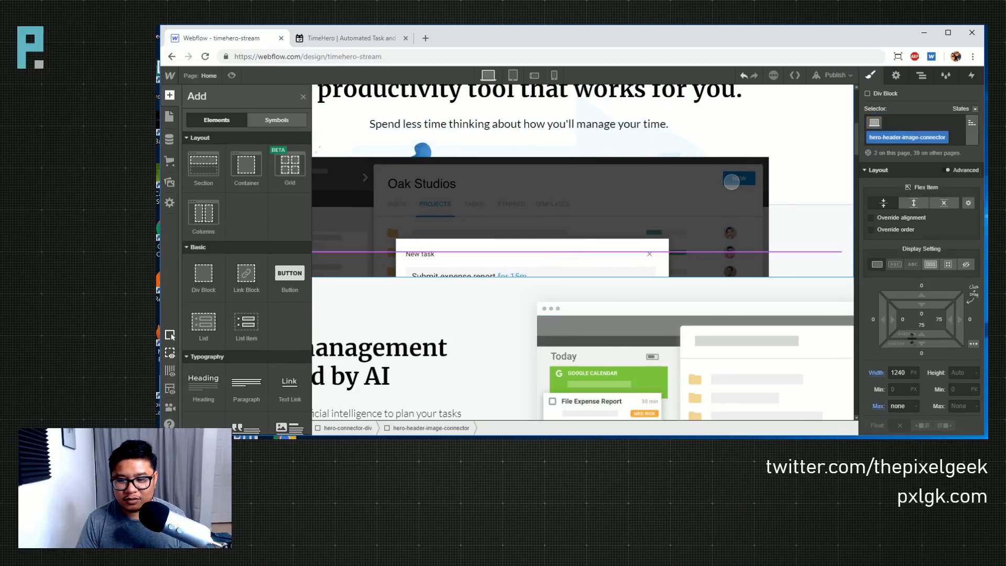
- Set the height of the hero-header-image-connector div to 1552 px and check its extent below the hero illustration
{"action": "left_click", "coordinate": [963, 374]}
{"action": "type", "text": "1552"}
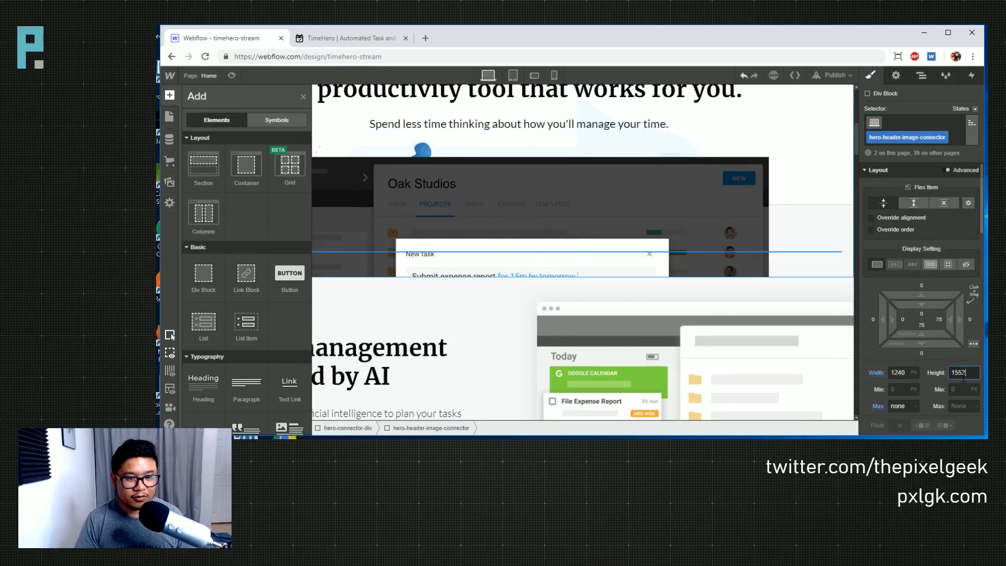
{"action": "left_click", "coordinate": [631, 316]}
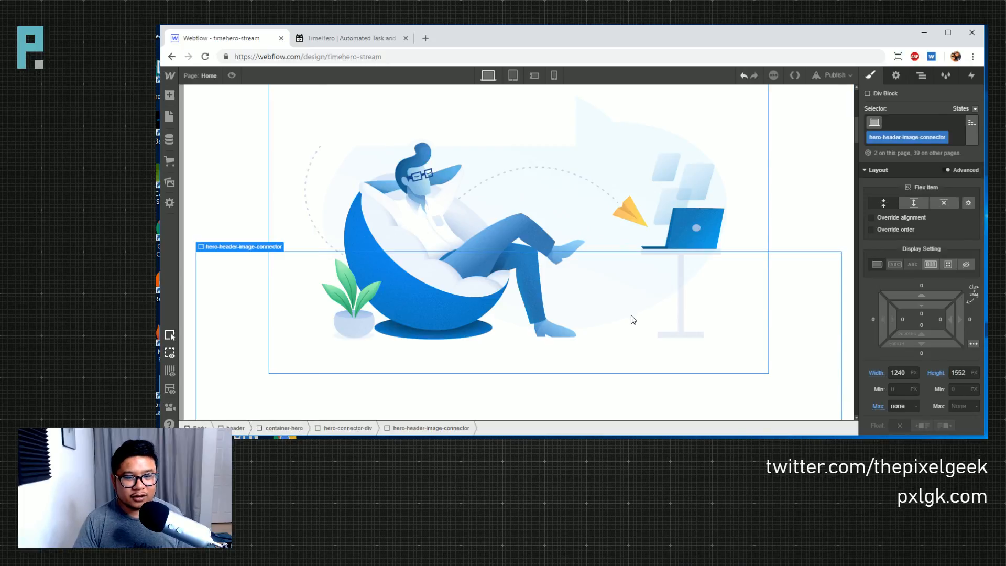
{"action": "scroll", "coordinate": [791, 308], "scroll_direction": "down", "scroll_amount": 5}
{"action": "scroll", "coordinate": [794, 309], "scroll_direction": "up", "scroll_amount": 5}
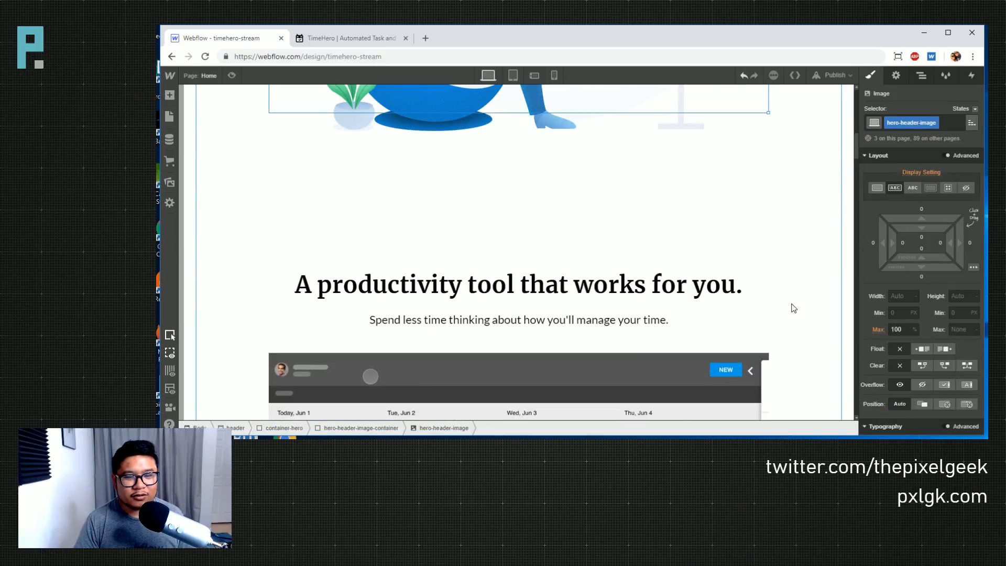
{"action": "scroll", "coordinate": [794, 308], "scroll_direction": "up", "scroll_amount": 1}
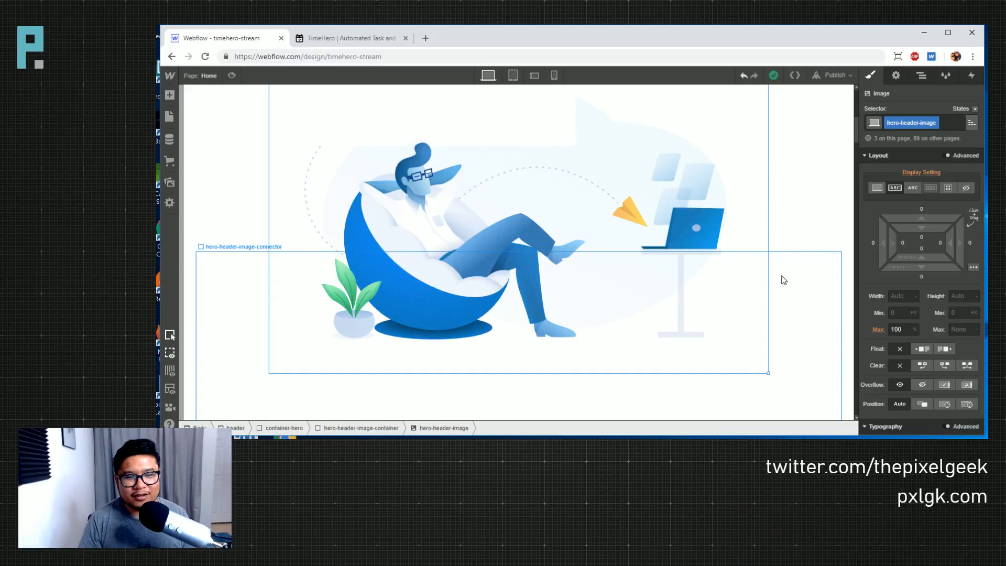
- Insert the lines-right.jpg asset as an image inside the hero-header-image-connector div, keeping its default image settings
{"action": "left_click", "coordinate": [781, 287]}
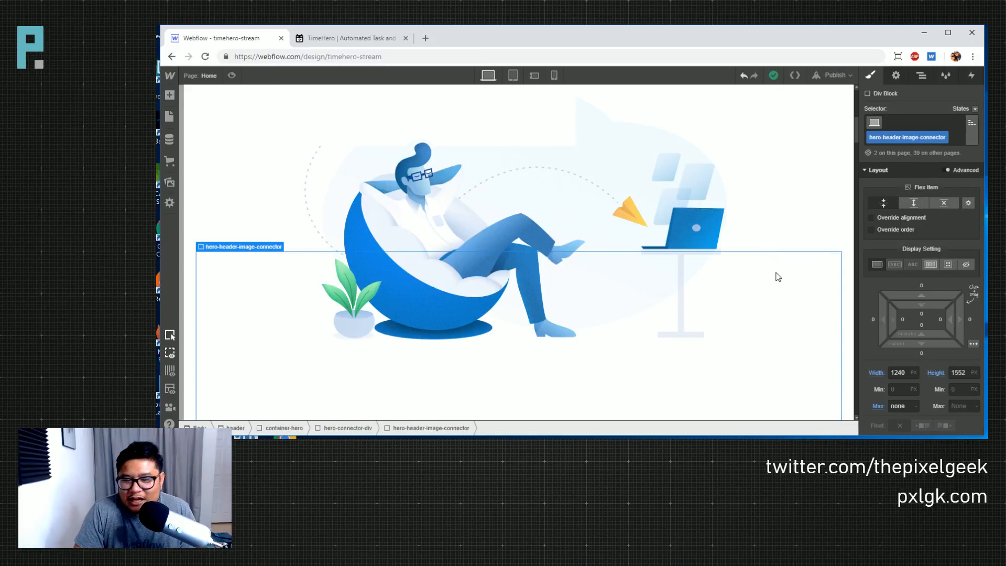
{"action": "key", "text": "a"}
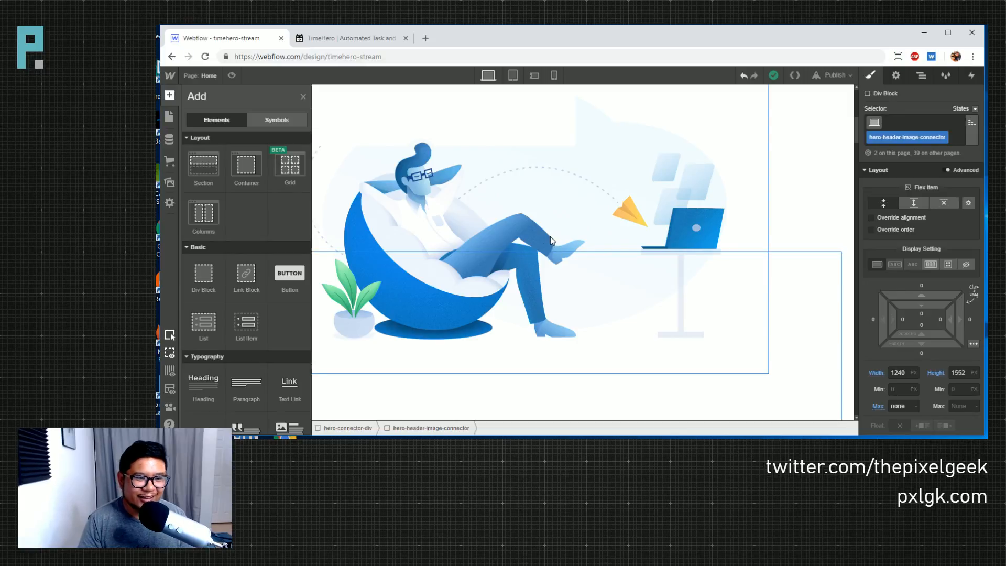
{"action": "left_click", "coordinate": [169, 184]}
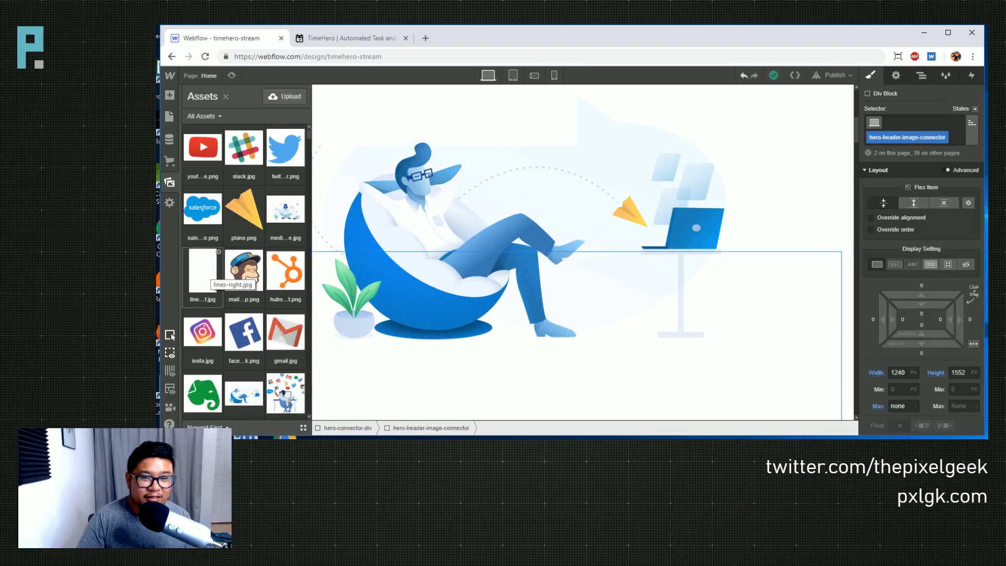
{"action": "left_click_drag", "start_coordinate": [203, 270], "coordinate": [775, 344]}
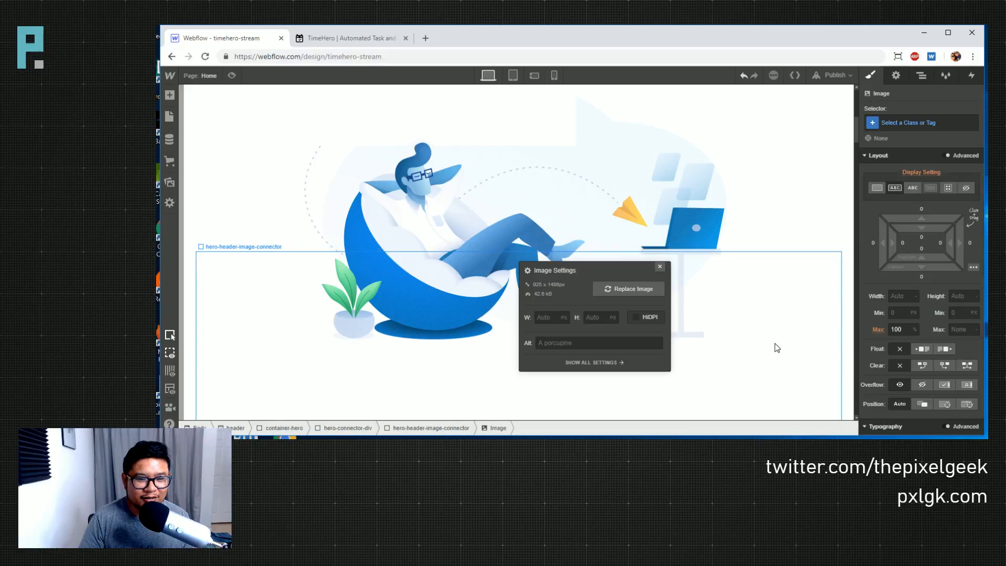
{"action": "left_click", "coordinate": [661, 267]}
{"action": "scroll", "coordinate": [769, 337], "scroll_direction": "down", "scroll_amount": 3}
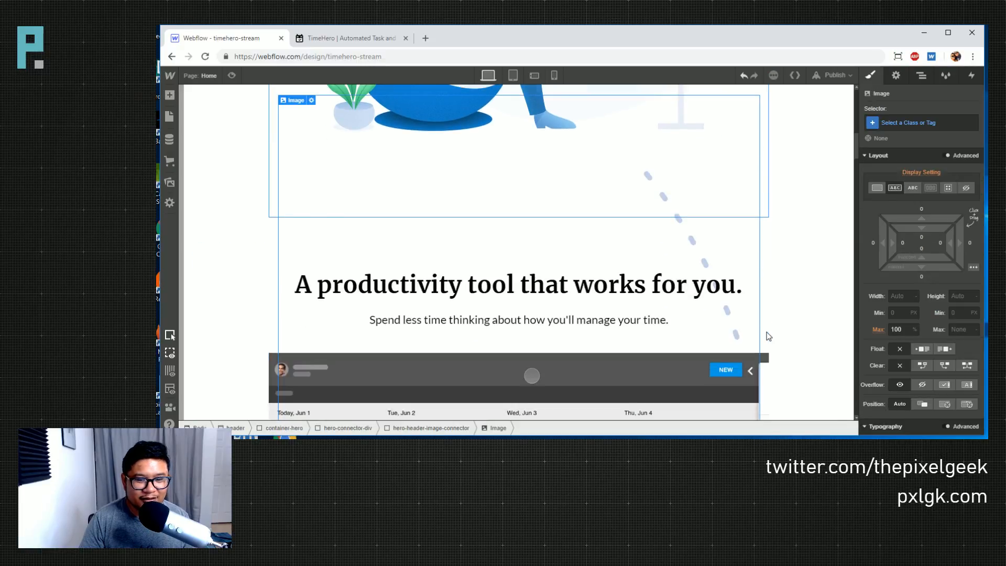
{"action": "scroll", "coordinate": [769, 337], "scroll_direction": "down", "scroll_amount": 3}
{"action": "scroll", "coordinate": [769, 337], "scroll_direction": "up", "scroll_amount": 5}
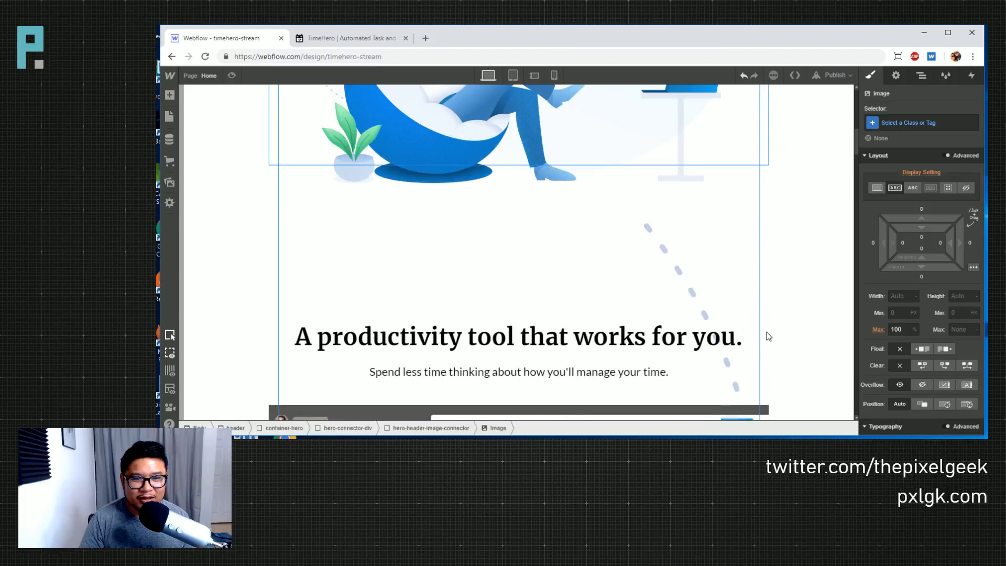
{"action": "scroll", "coordinate": [769, 337], "scroll_direction": "up", "scroll_amount": 1}
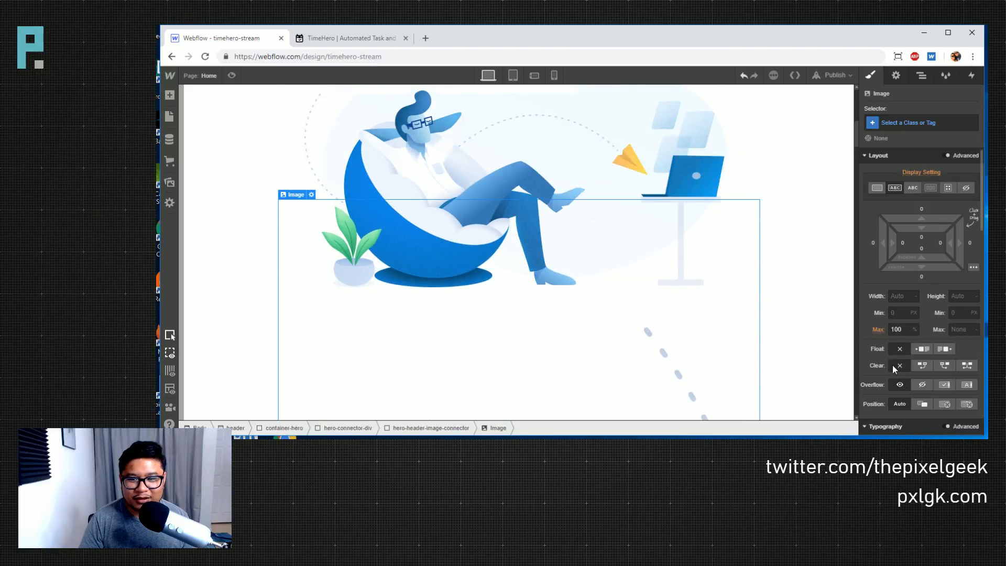
- Give the new image inside hero-header-image-connector a new class named "dotted lines"
{"action": "left_click", "coordinate": [917, 81]}
{"action": "left_click", "coordinate": [918, 305]}
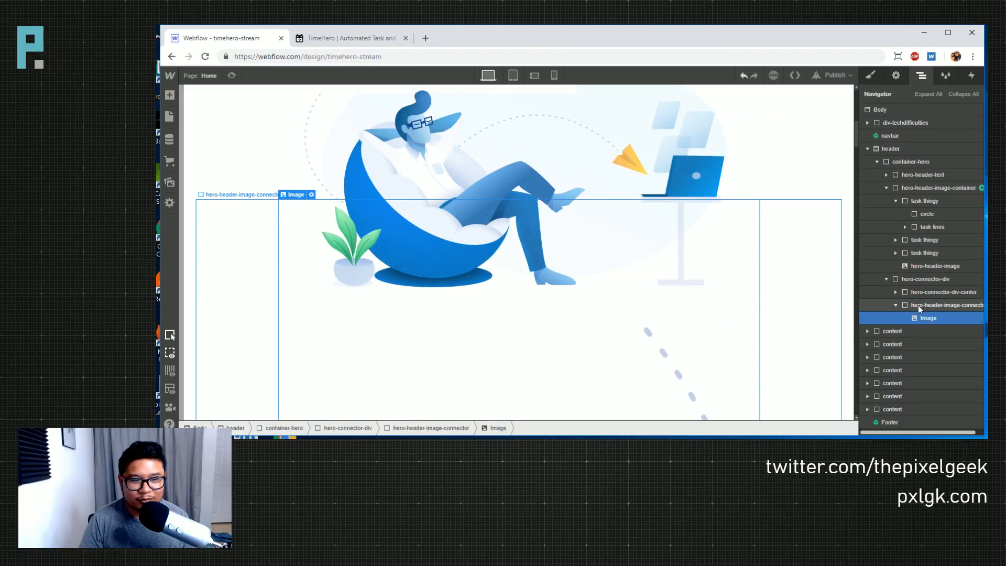
{"action": "left_click", "coordinate": [920, 318]}
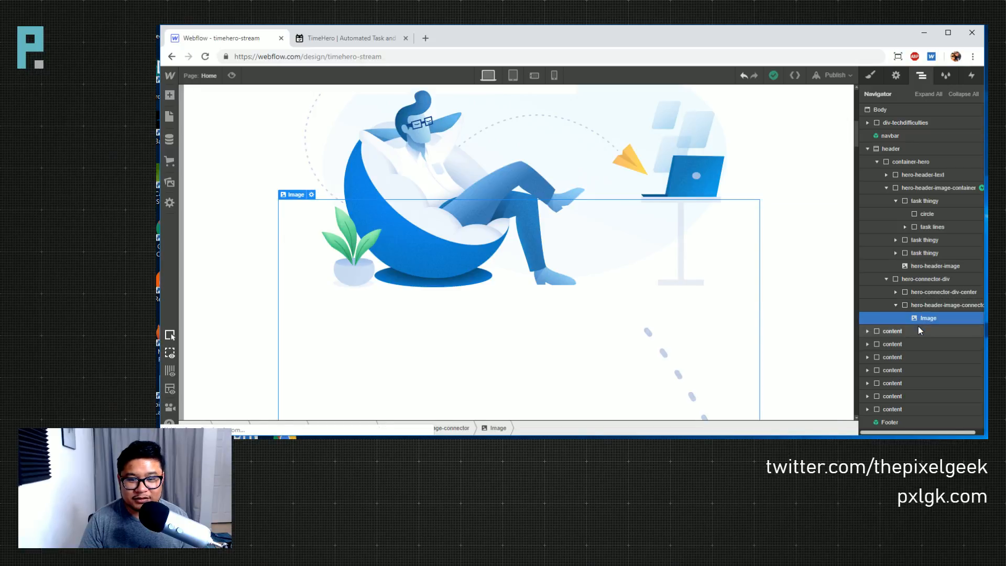
{"action": "left_click", "coordinate": [870, 76]}
{"action": "scroll", "coordinate": [782, 315], "scroll_direction": "down", "scroll_amount": 10}
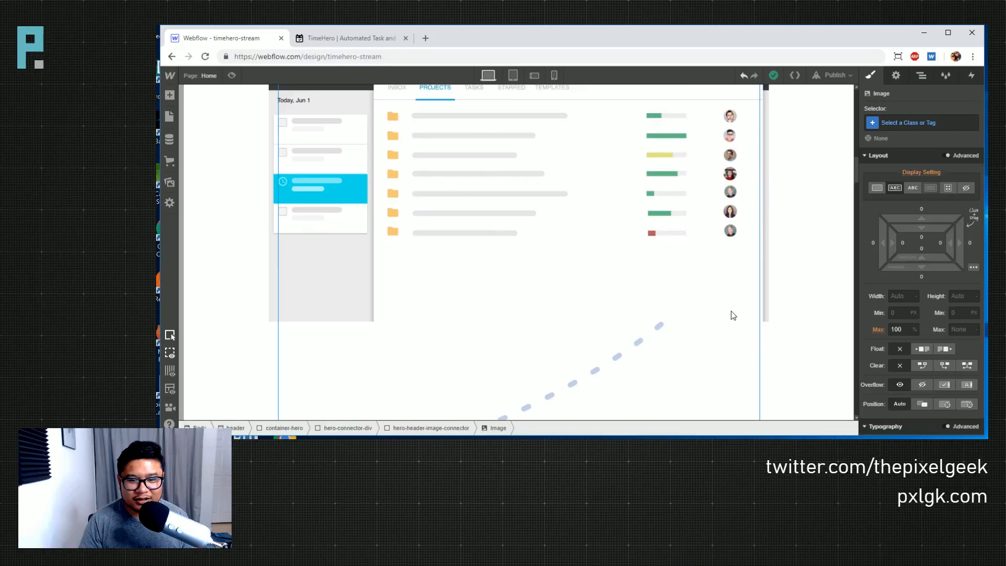
{"action": "scroll", "coordinate": [807, 322], "scroll_direction": "up", "scroll_amount": 10}
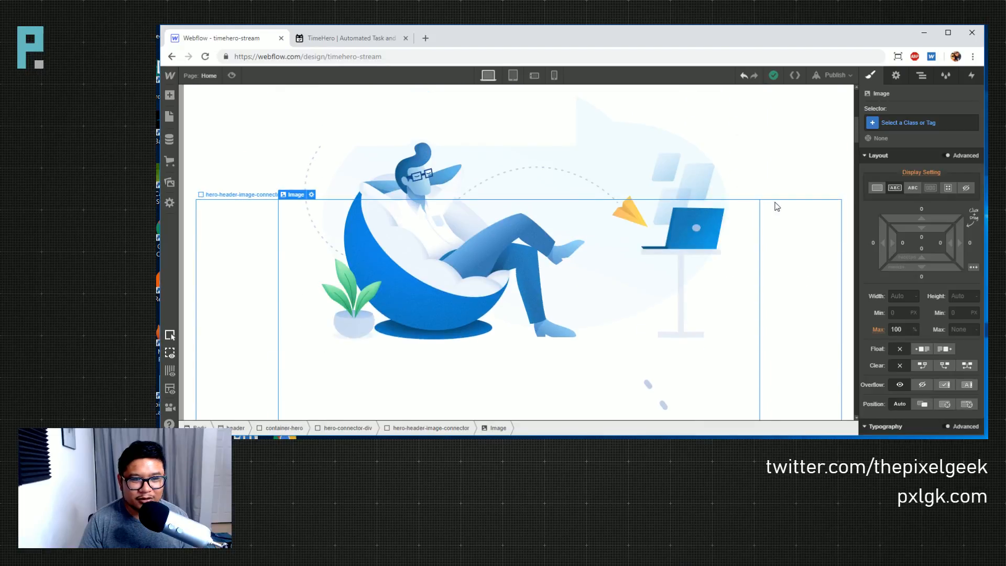
{"action": "left_click", "coordinate": [912, 126]}
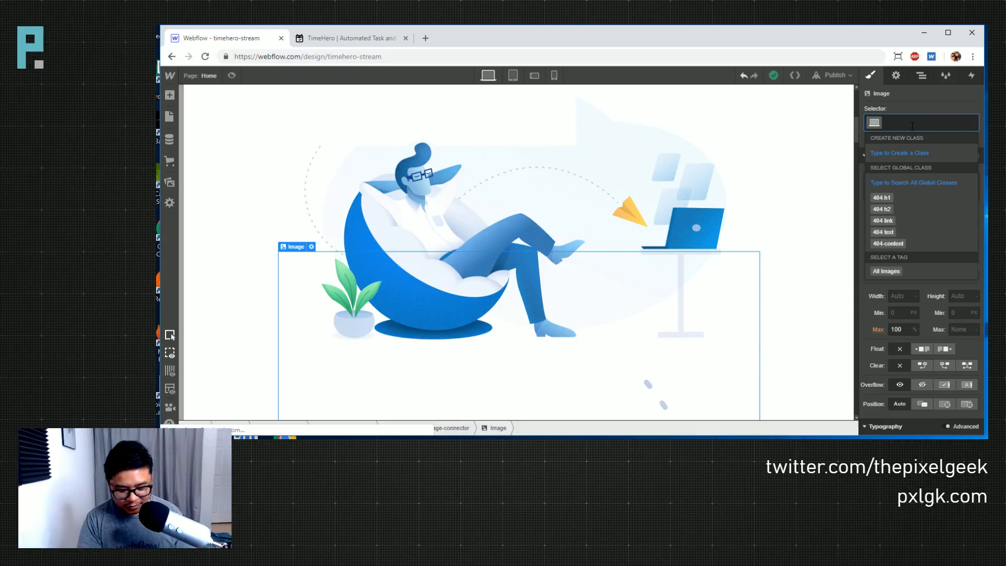
{"action": "type", "text": "dotted lines"}
{"action": "key", "text": "Return"}
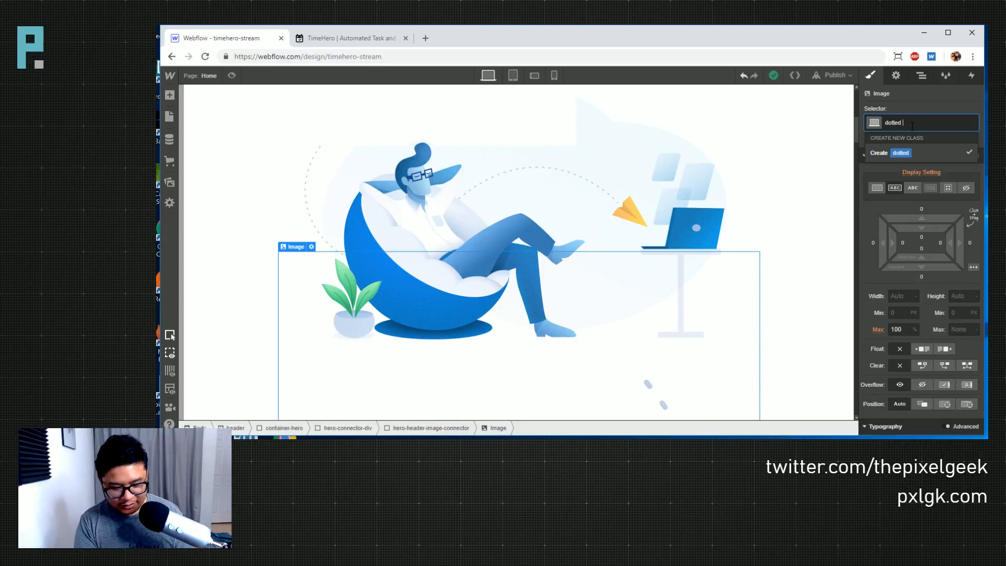
- Position the dotted lines image absolutely, anchored to its container's top-right corner with 0 top and right offsets
{"action": "scroll", "coordinate": [900, 338], "scroll_direction": "down", "scroll_amount": 1}
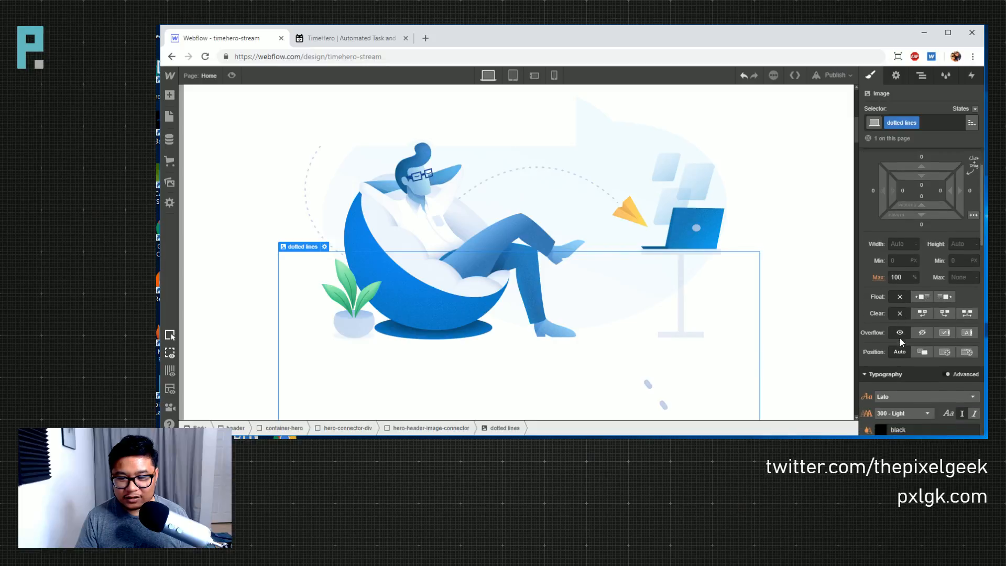
{"action": "left_click", "coordinate": [944, 353]}
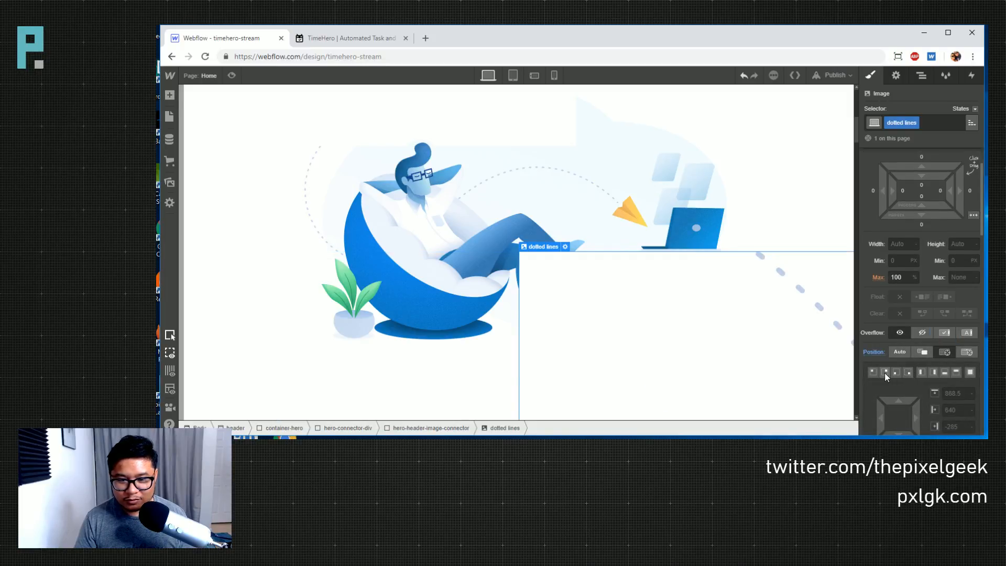
{"action": "left_click", "coordinate": [884, 373]}
{"action": "scroll", "coordinate": [782, 366], "scroll_direction": "down", "scroll_amount": 3}
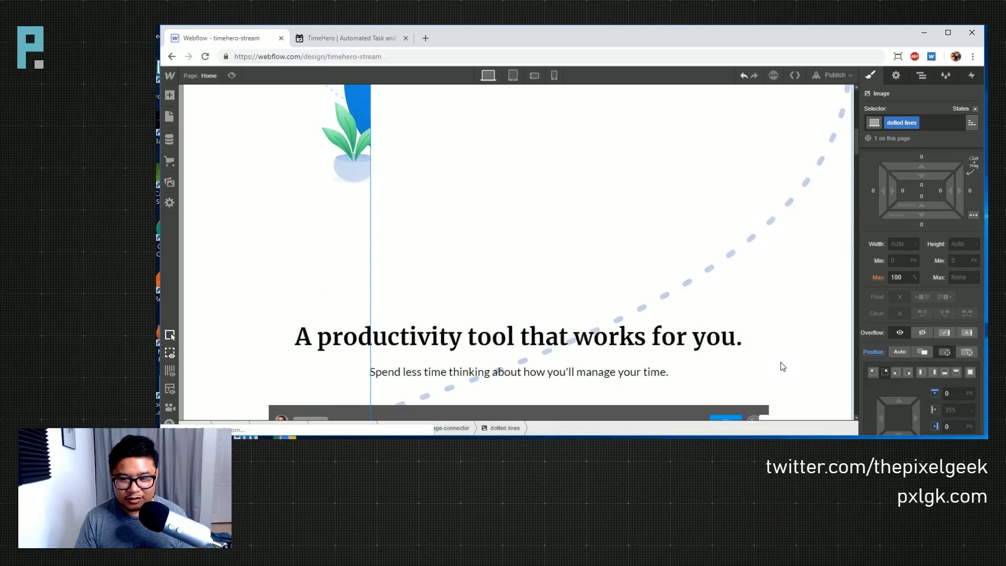
{"action": "scroll", "coordinate": [782, 366], "scroll_direction": "down", "scroll_amount": 2}
{"action": "scroll", "coordinate": [783, 366], "scroll_direction": "up", "scroll_amount": 1}
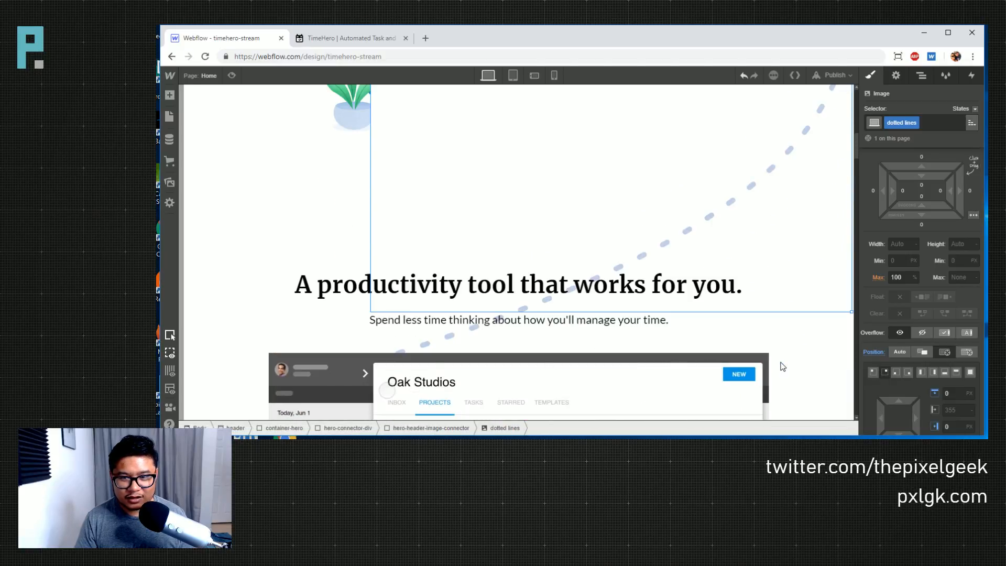
- Examine the dotted lines image's placement on the page and review its style settings
{"action": "scroll", "coordinate": [782, 366], "scroll_direction": "up", "scroll_amount": 3}
{"action": "scroll", "coordinate": [905, 367], "scroll_direction": "down", "scroll_amount": 10}
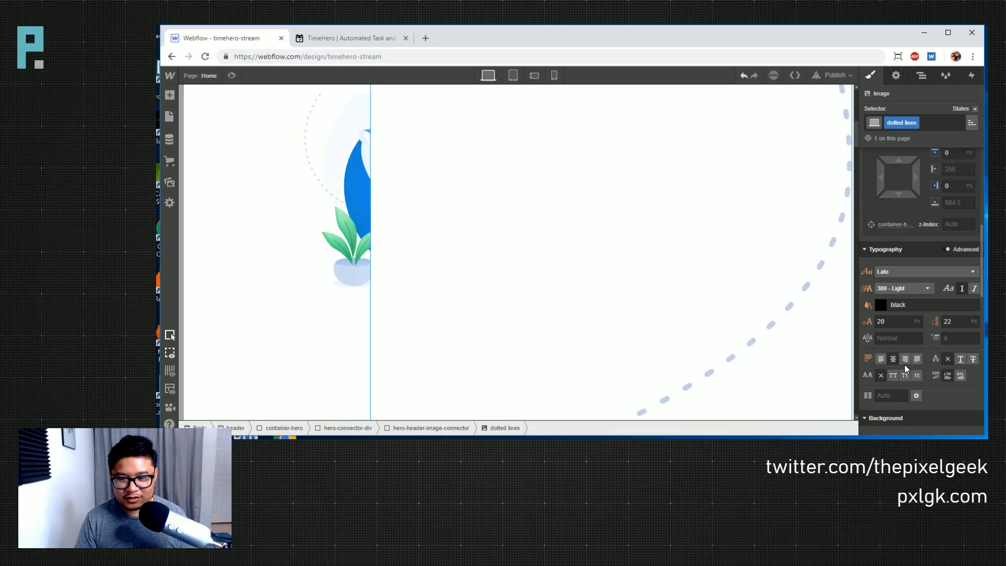
{"action": "scroll", "coordinate": [905, 363], "scroll_direction": "down", "scroll_amount": 2}
{"action": "scroll", "coordinate": [904, 364], "scroll_direction": "up", "scroll_amount": 4}
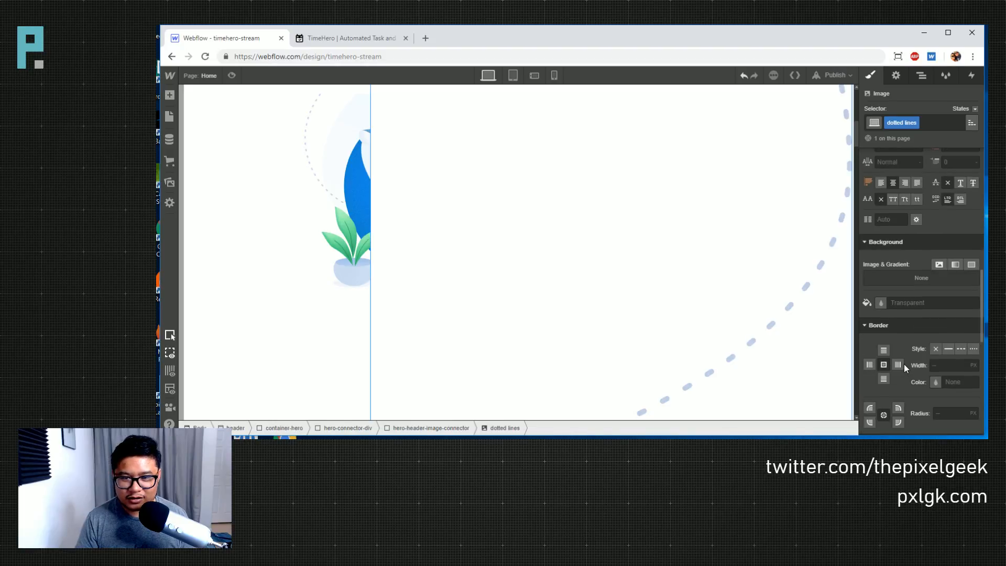
{"action": "scroll", "coordinate": [904, 364], "scroll_direction": "down", "scroll_amount": 2}
{"action": "scroll", "coordinate": [904, 363], "scroll_direction": "up", "scroll_amount": 3}
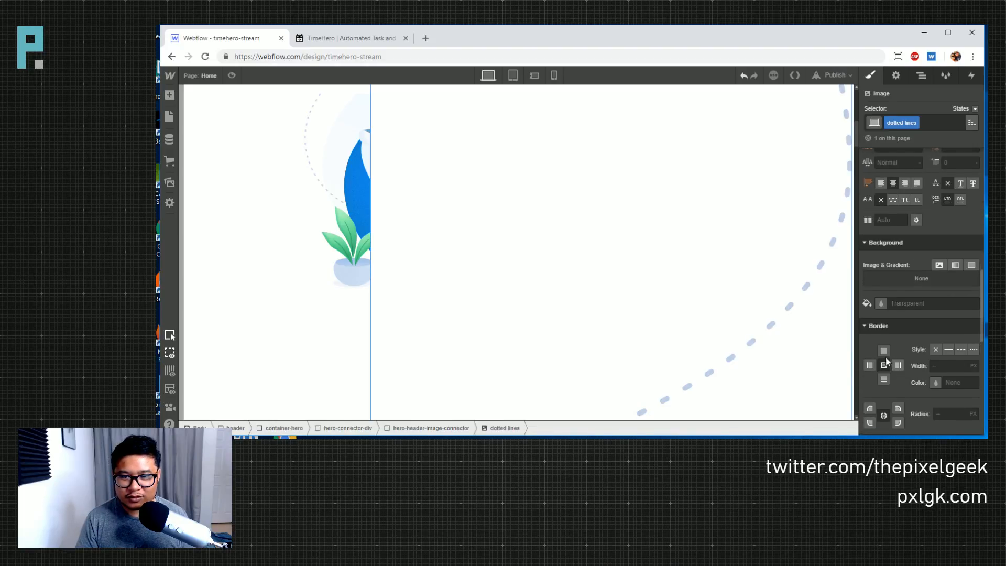
{"action": "scroll", "coordinate": [917, 283], "scroll_direction": "up", "scroll_amount": 5}
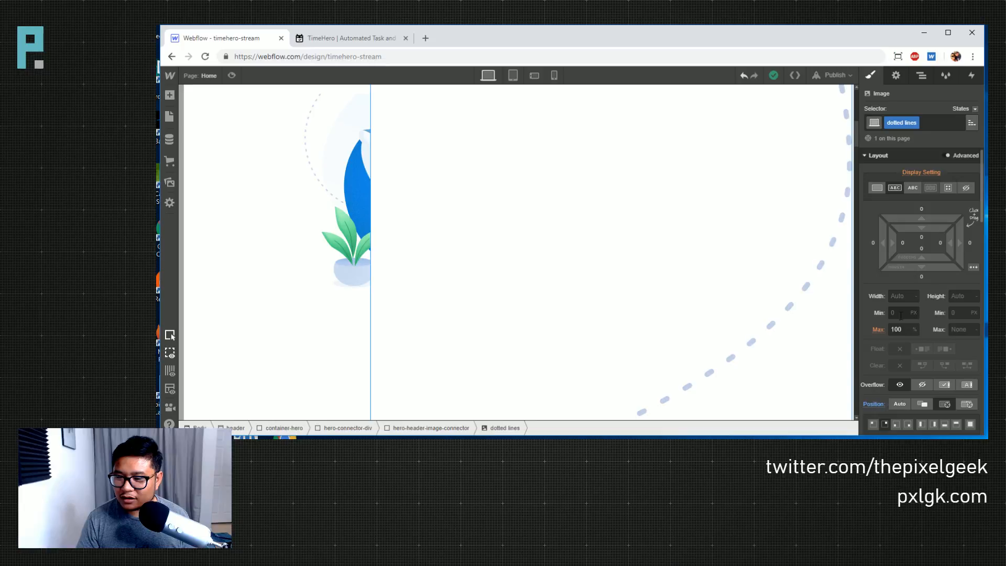
- Cut the vimeo-iframe-fit HTML embed out of the hero-connector-screen div, leaving its custom code unedited
{"action": "scroll", "coordinate": [699, 322], "scroll_direction": "down", "scroll_amount": 6}
{"action": "left_click", "coordinate": [572, 295]}
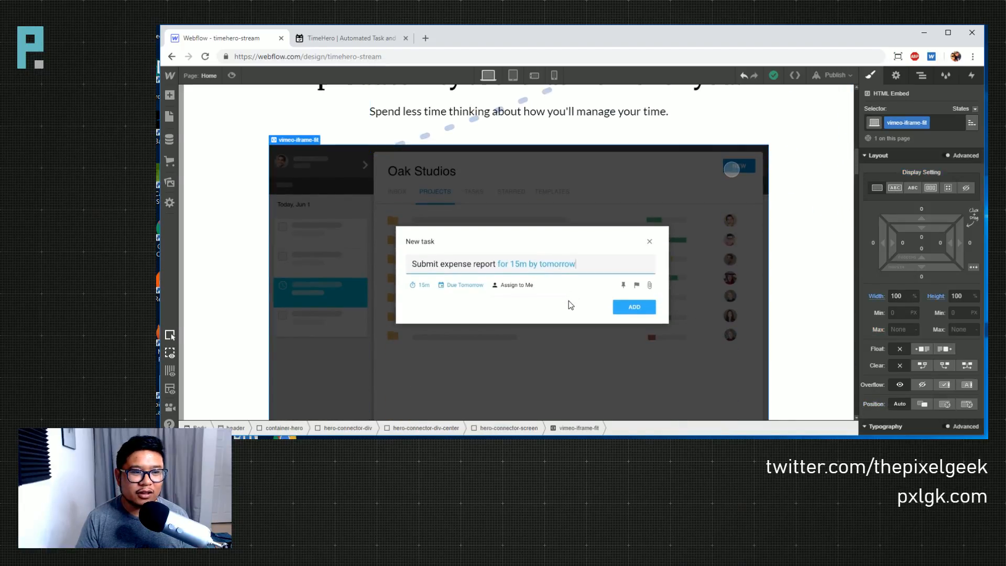
{"action": "double_click", "coordinate": [570, 294]}
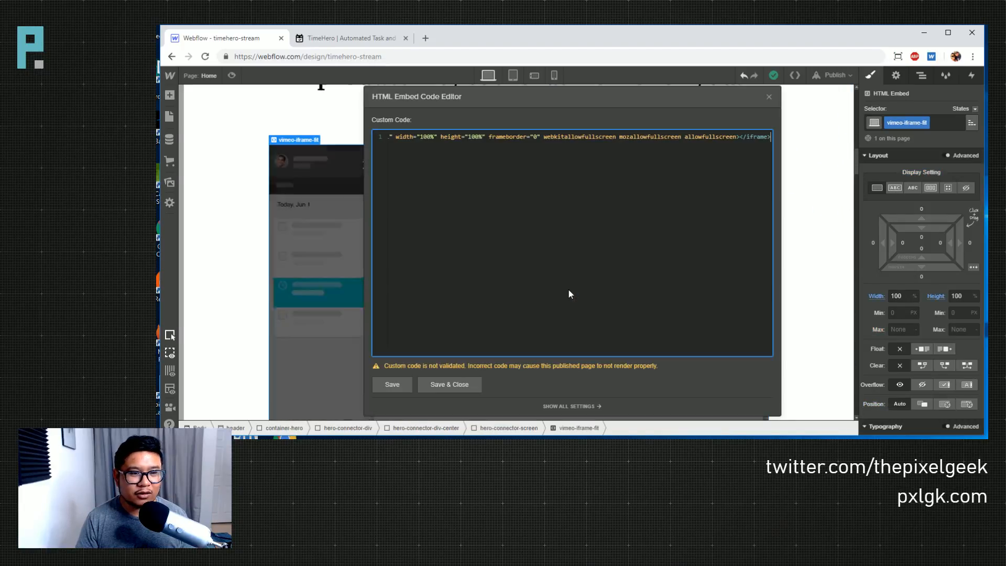
{"action": "key", "text": "Escape"}
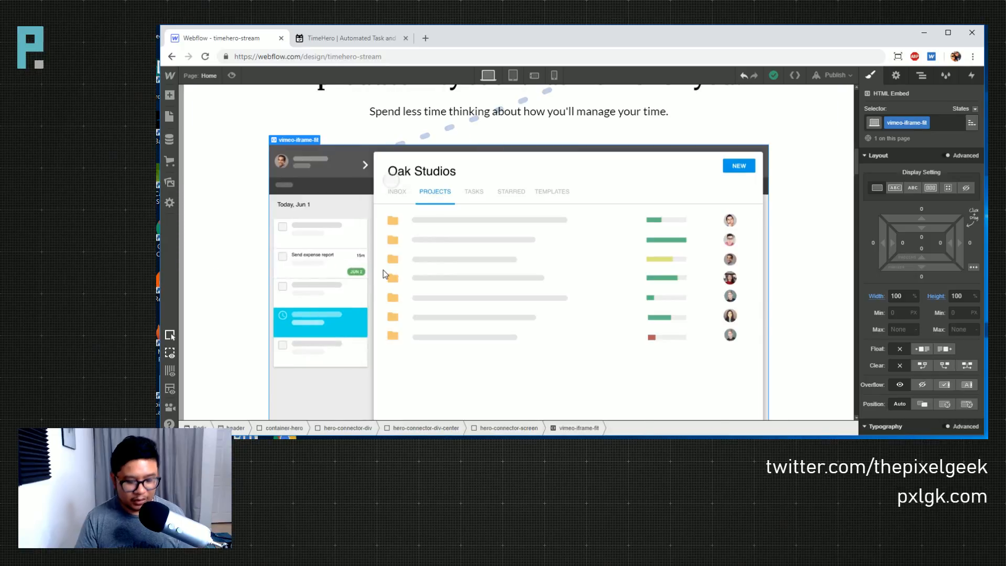
{"action": "key", "text": "Delete"}
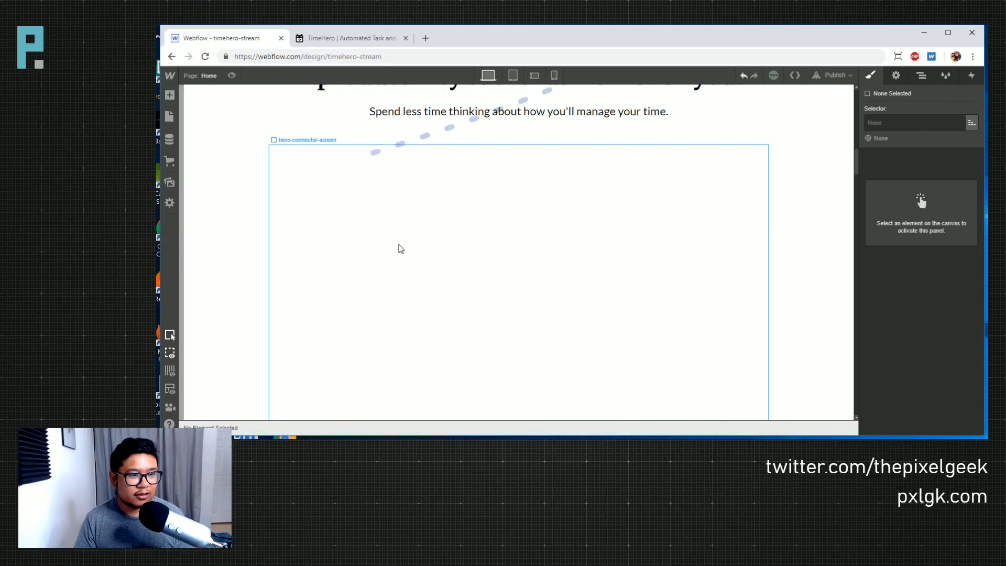
- Park the cut video embed in the body of a new page named Untitled, and return to the Home page
{"action": "left_click", "coordinate": [207, 77]}
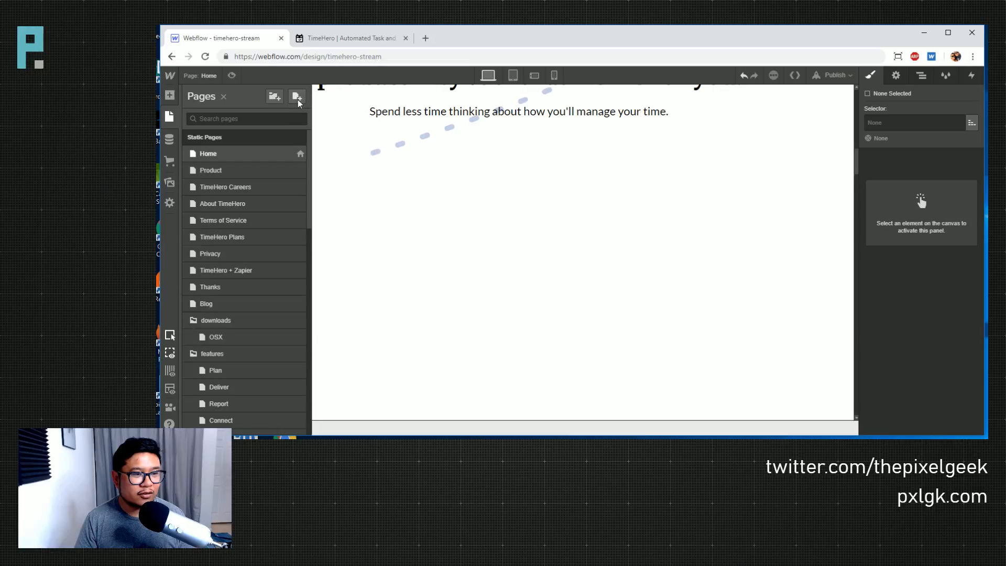
{"action": "left_click", "coordinate": [297, 99]}
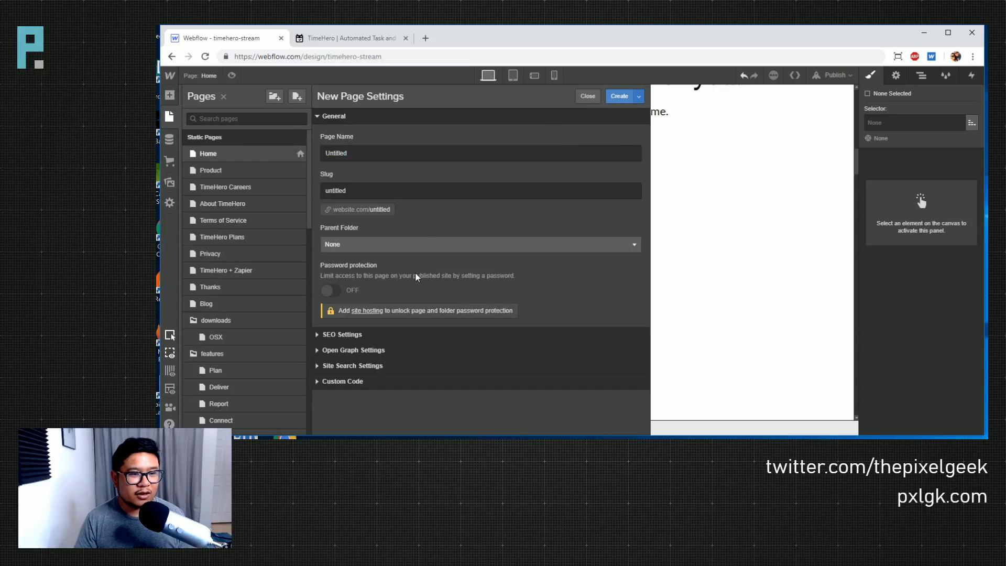
{"action": "left_click", "coordinate": [614, 96]}
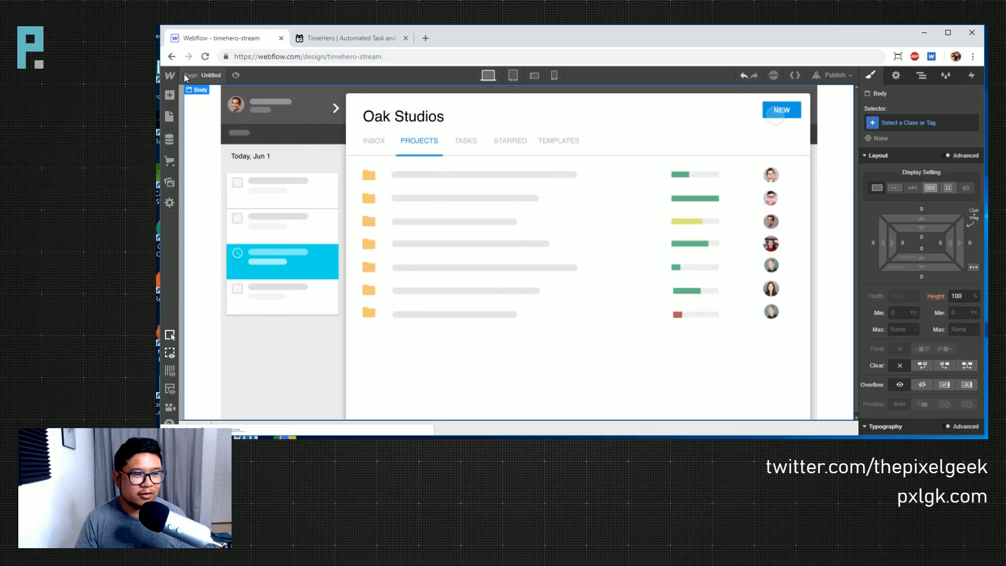
{"action": "left_click", "coordinate": [186, 76]}
{"action": "left_click", "coordinate": [225, 153]}
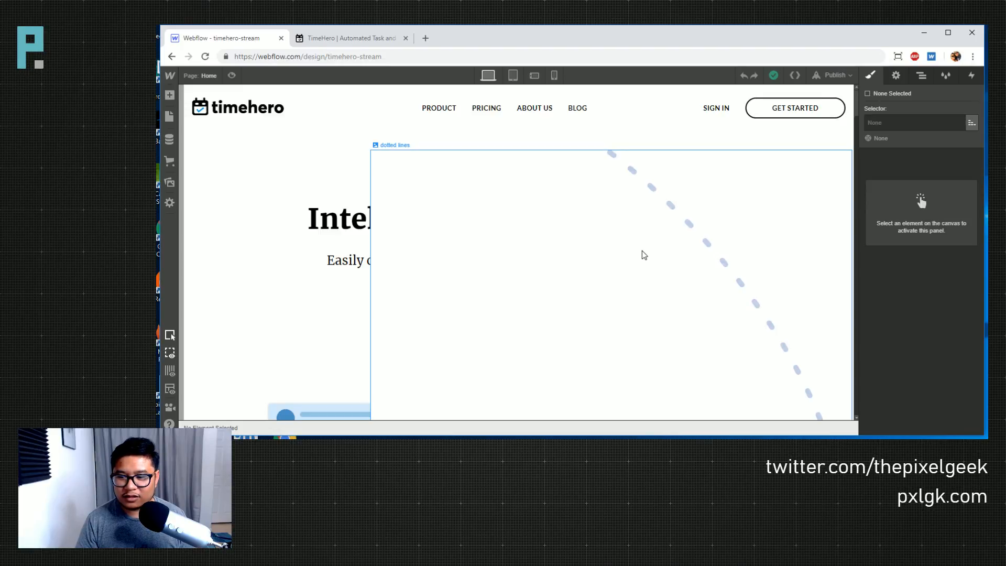
- Select the dotted lines image below the hero and check which parent its absolute position refers to
{"action": "scroll", "coordinate": [643, 251], "scroll_direction": "down", "scroll_amount": 7}
{"action": "scroll", "coordinate": [644, 255], "scroll_direction": "down", "scroll_amount": 4}
{"action": "scroll", "coordinate": [645, 255], "scroll_direction": "up", "scroll_amount": 5}
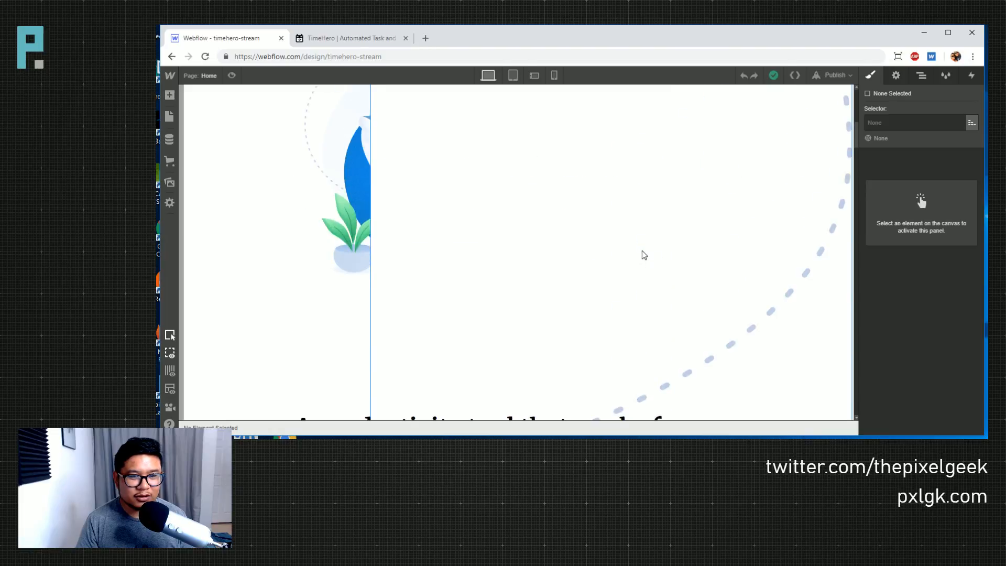
{"action": "left_click", "coordinate": [710, 235]}
{"action": "scroll", "coordinate": [881, 225], "scroll_direction": "down", "scroll_amount": 5}
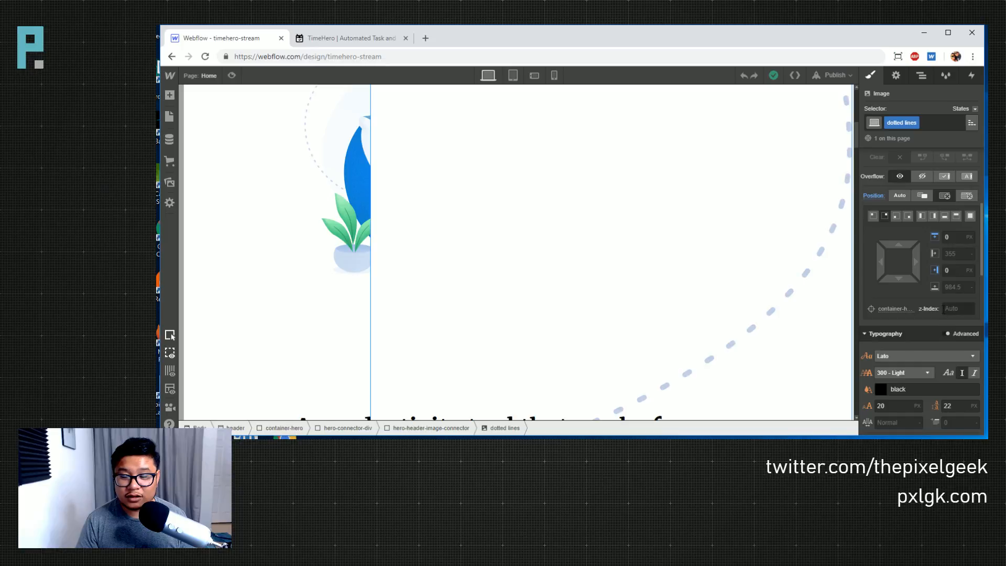
{"action": "scroll", "coordinate": [595, 238], "scroll_direction": "down", "scroll_amount": 4}
{"action": "scroll", "coordinate": [596, 238], "scroll_direction": "up", "scroll_amount": 5}
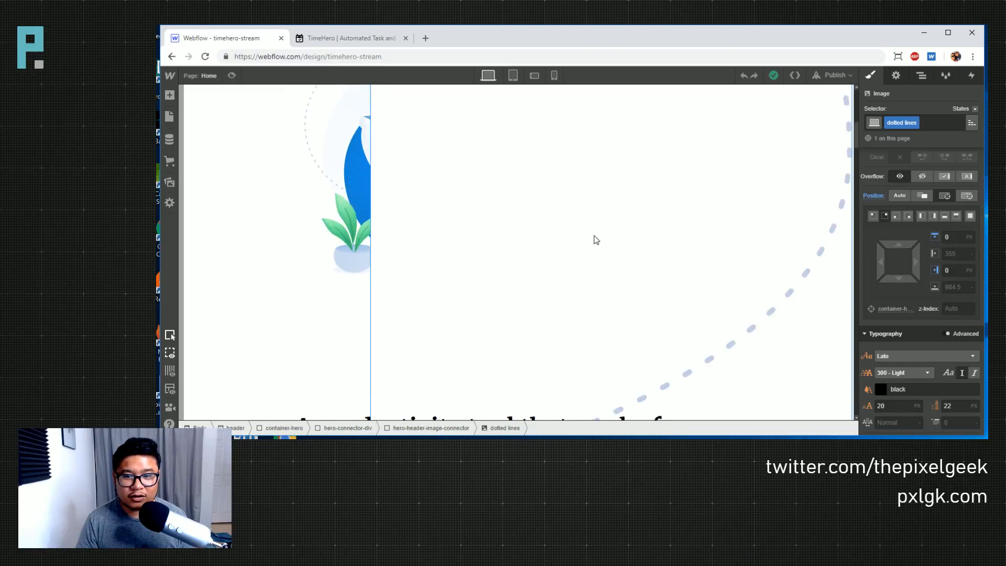
- Set the position of hero-connector-div to relative so it anchors the dotted lines image
{"action": "left_click", "coordinate": [921, 75]}
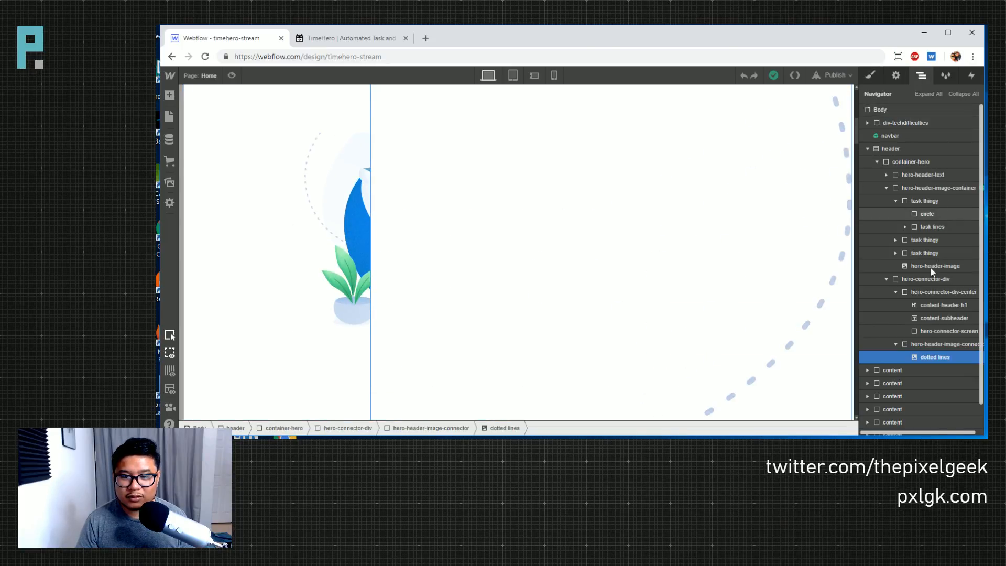
{"action": "left_click", "coordinate": [914, 281]}
{"action": "scroll", "coordinate": [635, 294], "scroll_direction": "up", "scroll_amount": 6}
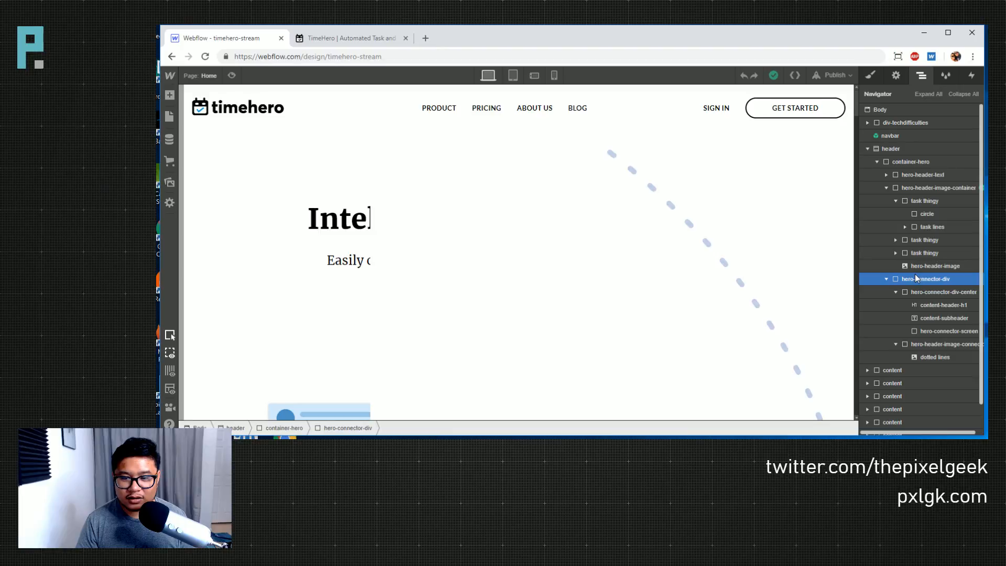
{"action": "left_click", "coordinate": [872, 76]}
{"action": "scroll", "coordinate": [915, 324], "scroll_direction": "down", "scroll_amount": 5}
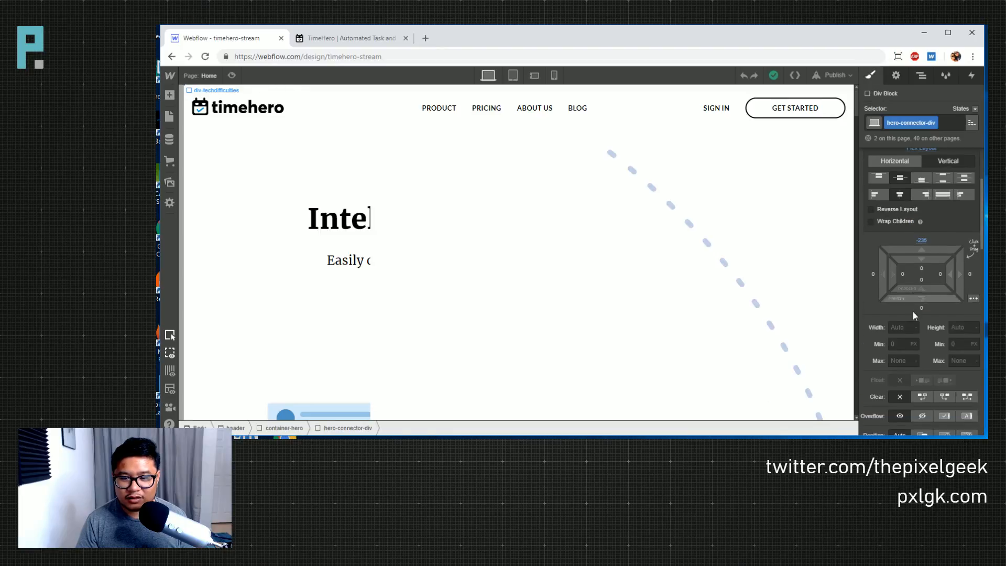
{"action": "left_click", "coordinate": [924, 344]}
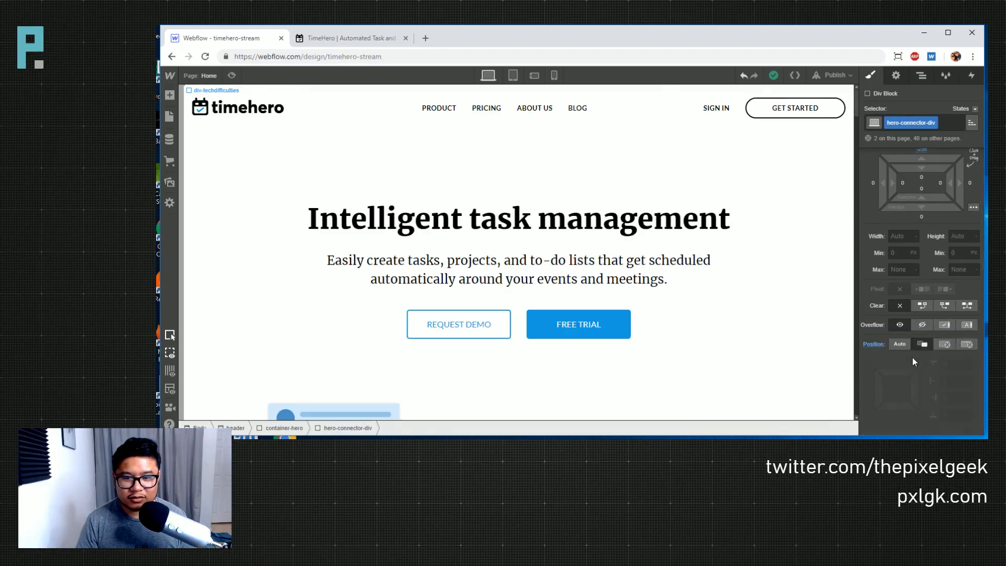
- Give the hero-header-image relative positioning and a z-index of 1 to layer it above the dotted lines image
{"action": "scroll", "coordinate": [662, 301], "scroll_direction": "down", "scroll_amount": 8}
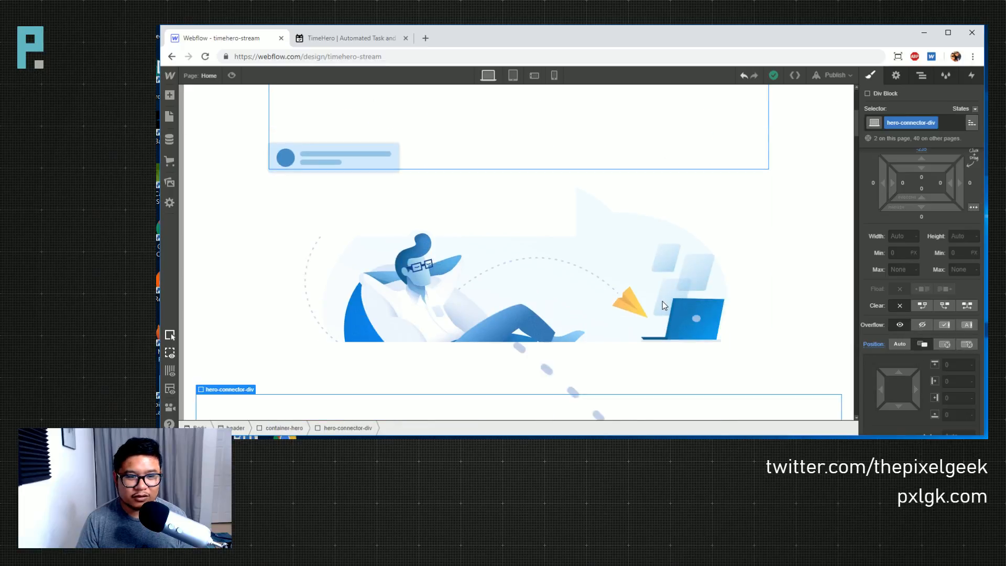
{"action": "left_click", "coordinate": [755, 255]}
{"action": "scroll", "coordinate": [750, 250], "scroll_direction": "up", "scroll_amount": 3}
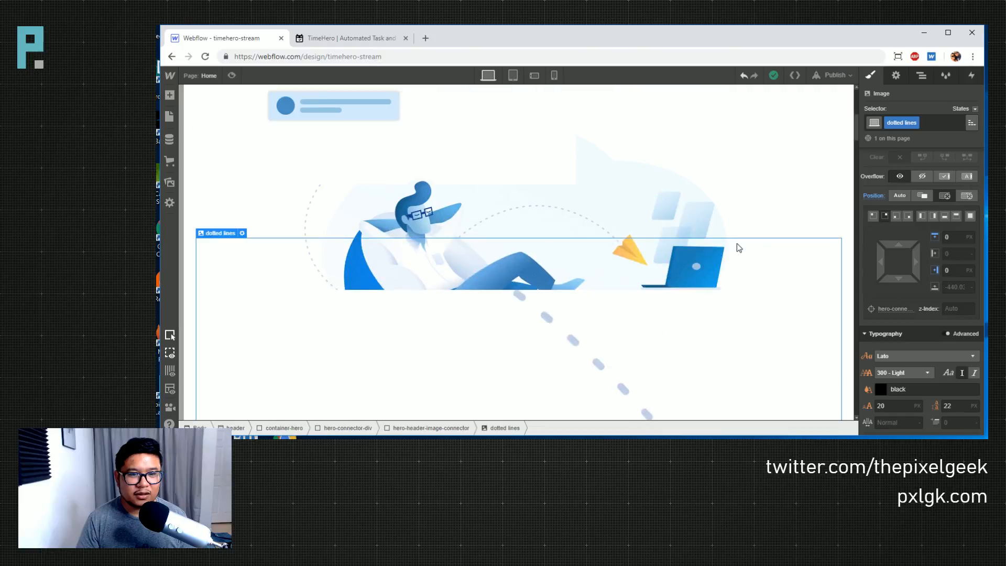
{"action": "left_click", "coordinate": [585, 263]}
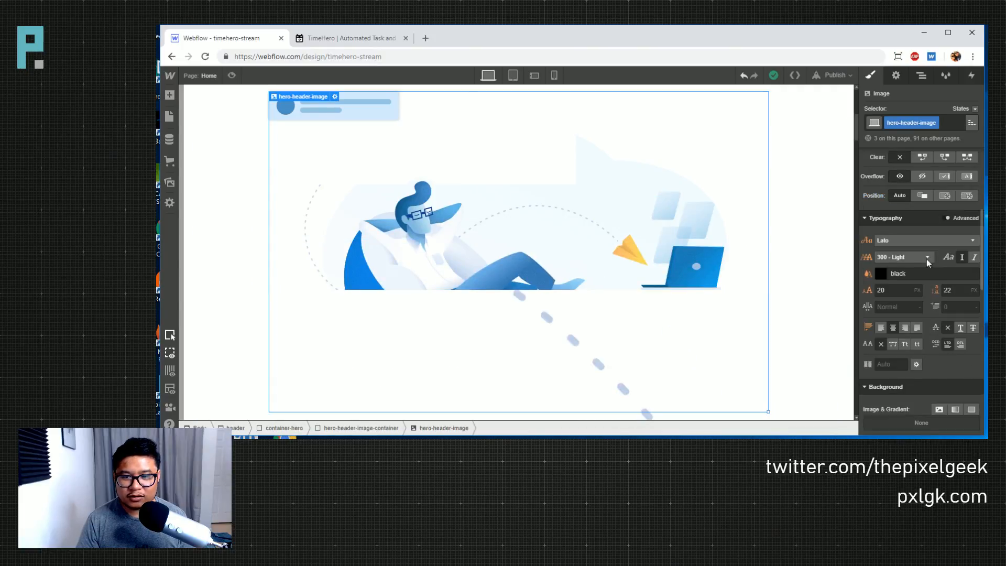
{"action": "left_click", "coordinate": [923, 196]}
{"action": "scroll", "coordinate": [937, 345], "scroll_direction": "down", "scroll_amount": 3}
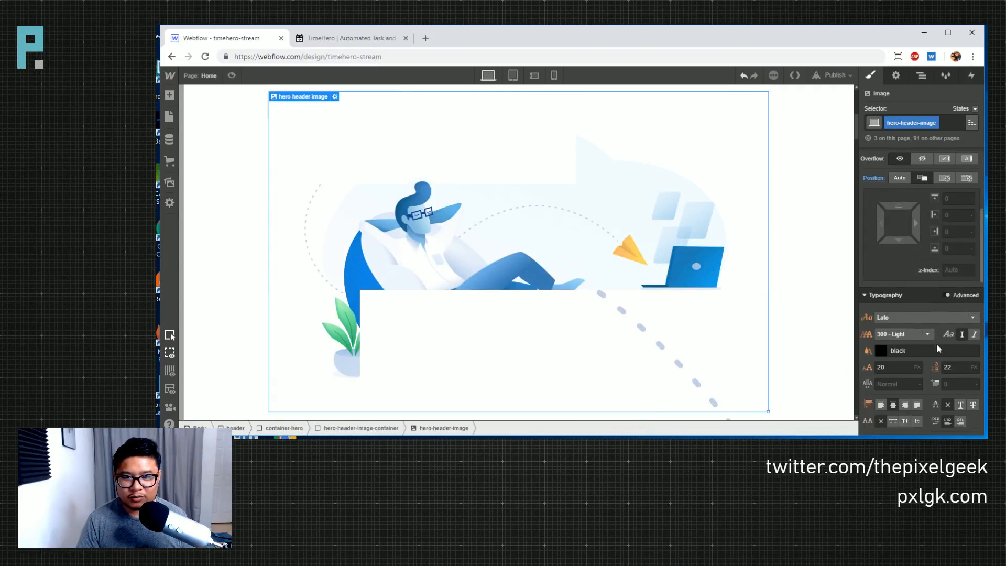
{"action": "scroll", "coordinate": [950, 169], "scroll_direction": "up", "scroll_amount": 2}
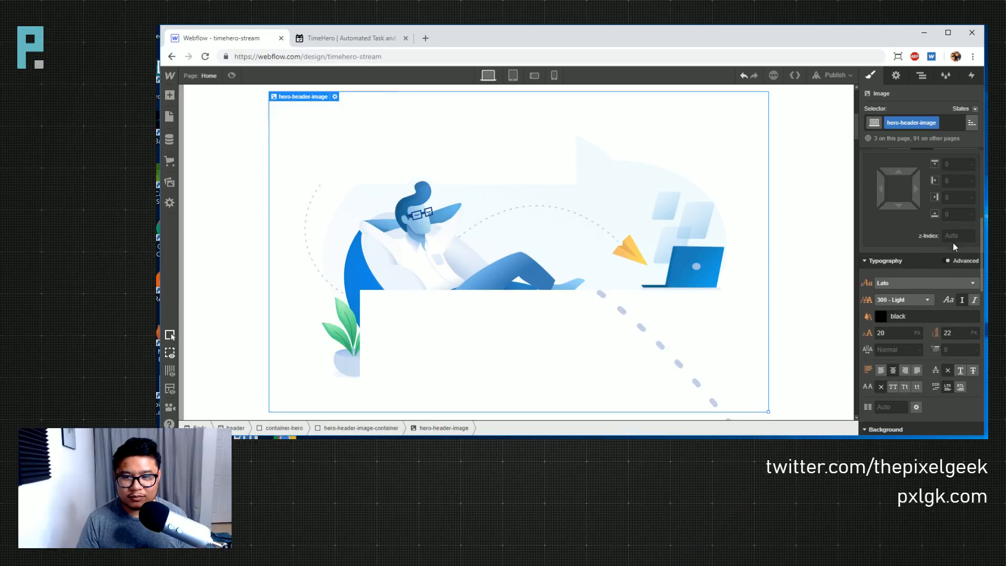
{"action": "type", "text": "1"}
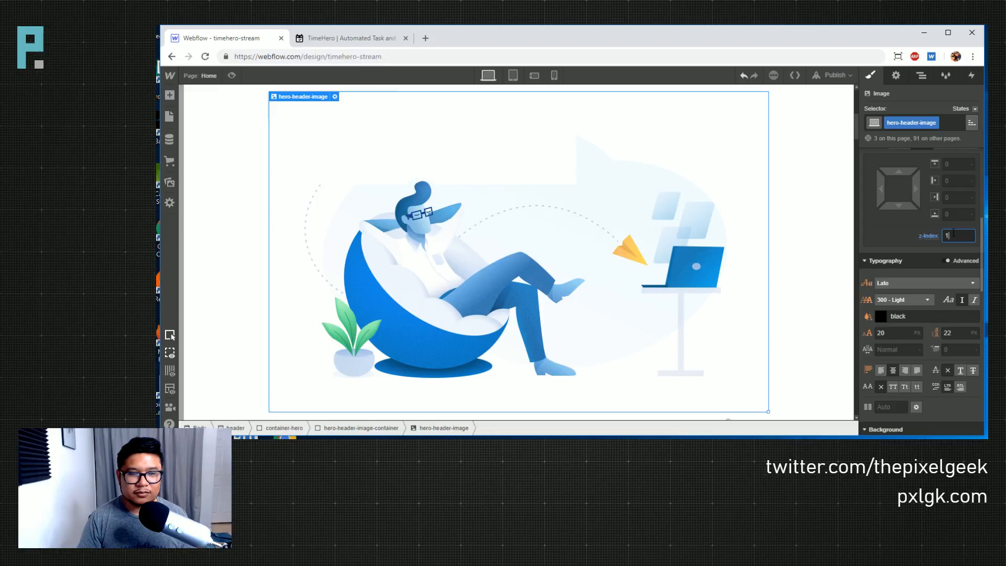
- Set the z-index of the task thingy class to 3 to layer the task cards above the hero image
{"action": "scroll", "coordinate": [568, 213], "scroll_direction": "up", "scroll_amount": 3}
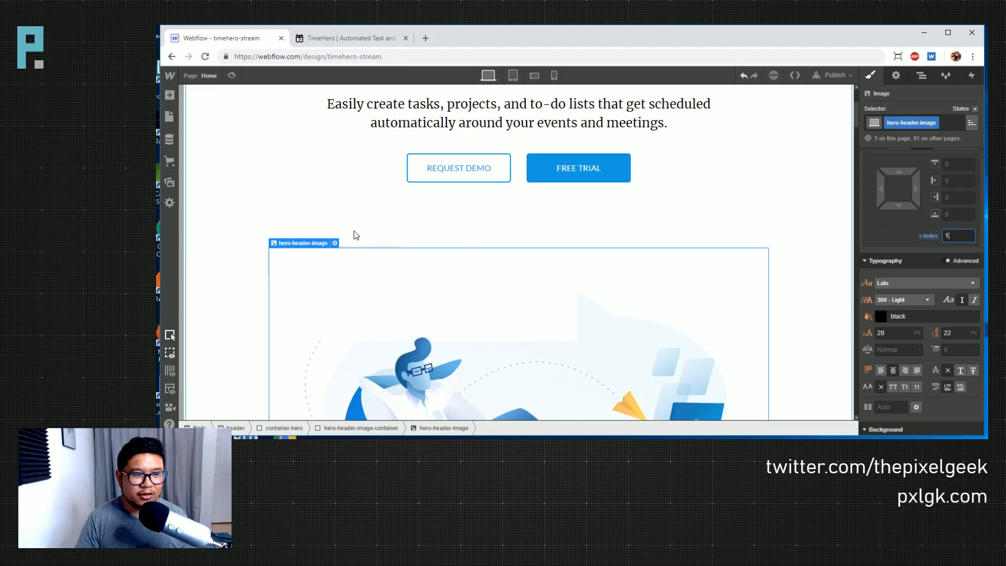
{"action": "left_click", "coordinate": [916, 78]}
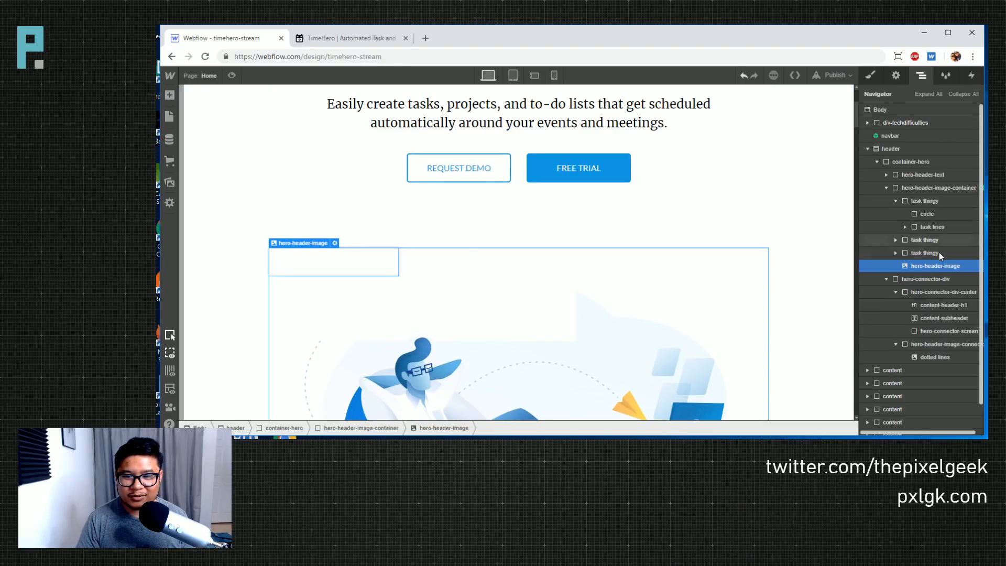
{"action": "left_click", "coordinate": [896, 200]}
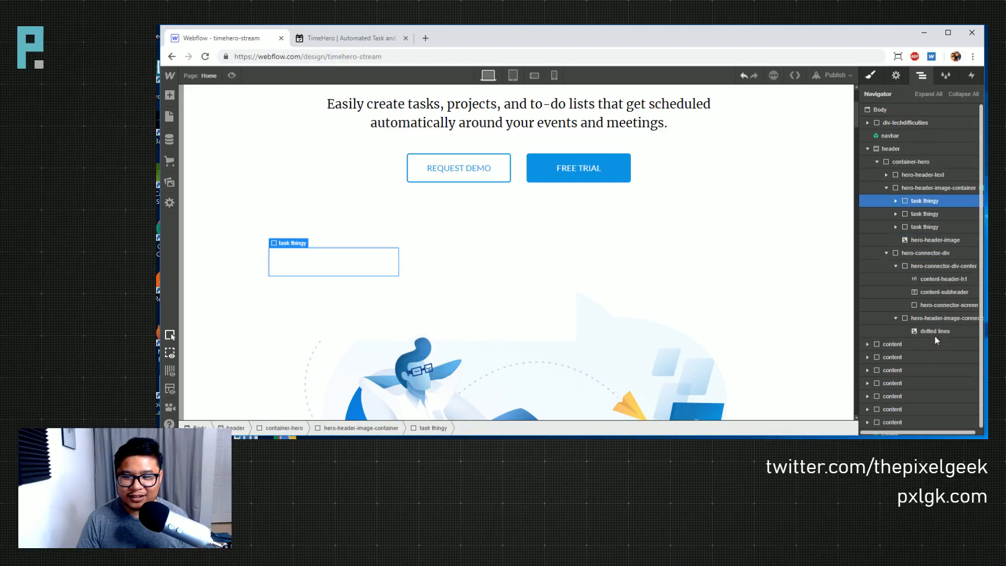
{"action": "key", "text": "s"}
{"action": "scroll", "coordinate": [925, 336], "scroll_direction": "down", "scroll_amount": 5}
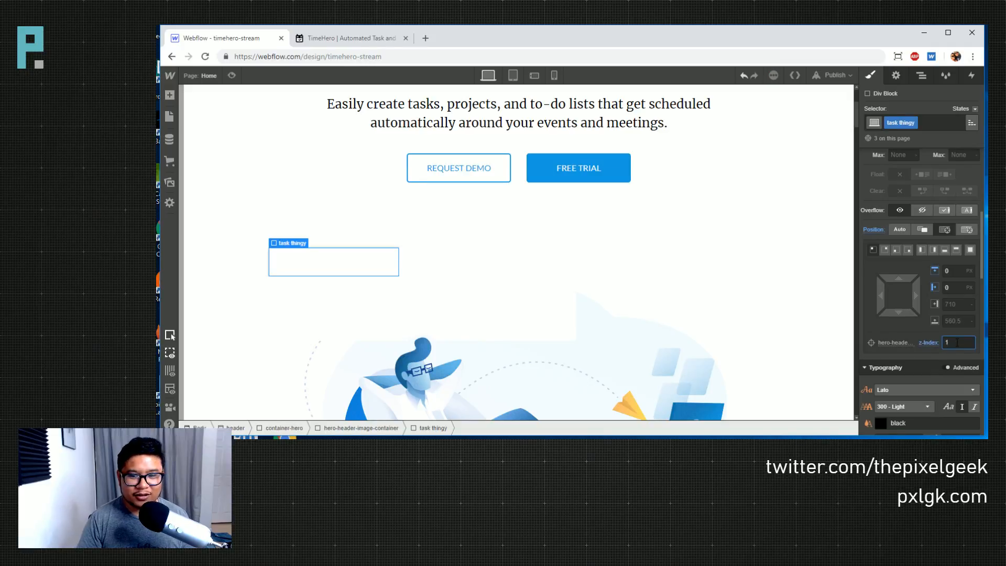
{"action": "key", "text": "BackSpace"}
{"action": "type", "text": "3"}
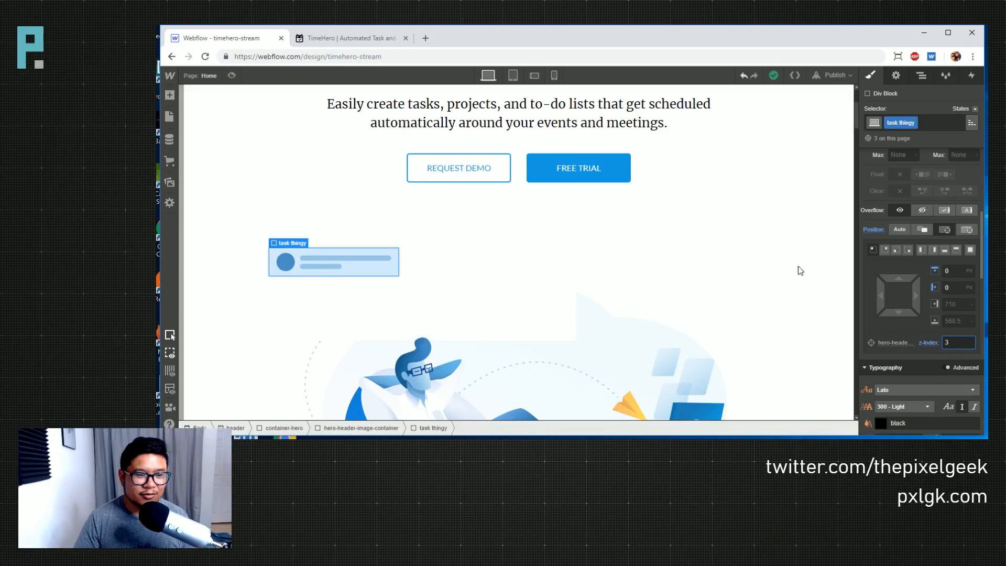
- Preview the Home page and check the task cards' animation, hero illustration layering and dotted line placement while scrolling
{"action": "scroll", "coordinate": [593, 273], "scroll_direction": "down", "scroll_amount": 3}
{"action": "scroll", "coordinate": [588, 272], "scroll_direction": "up", "scroll_amount": 6}
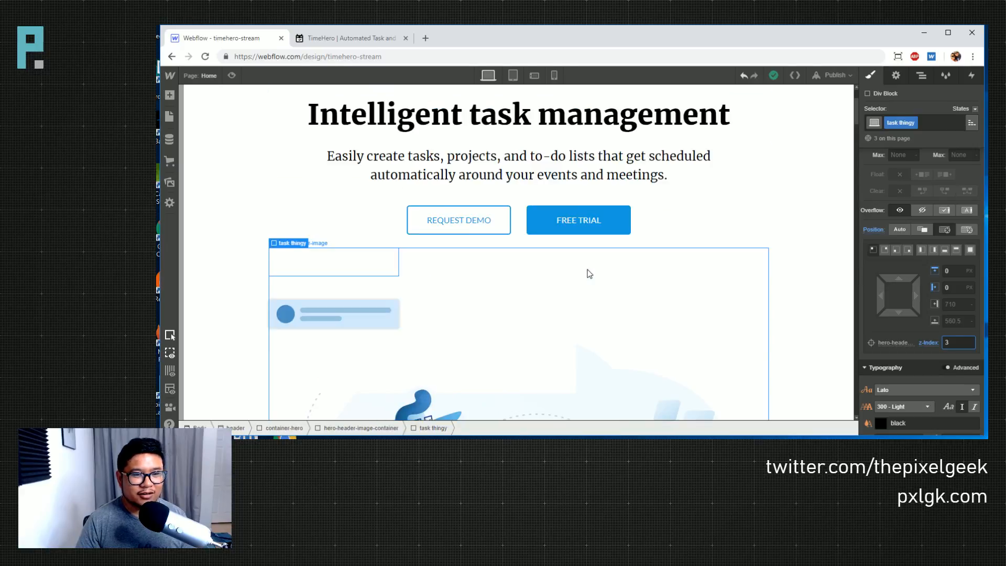
{"action": "left_click", "coordinate": [233, 75]}
{"action": "scroll", "coordinate": [549, 256], "scroll_direction": "down", "scroll_amount": 5}
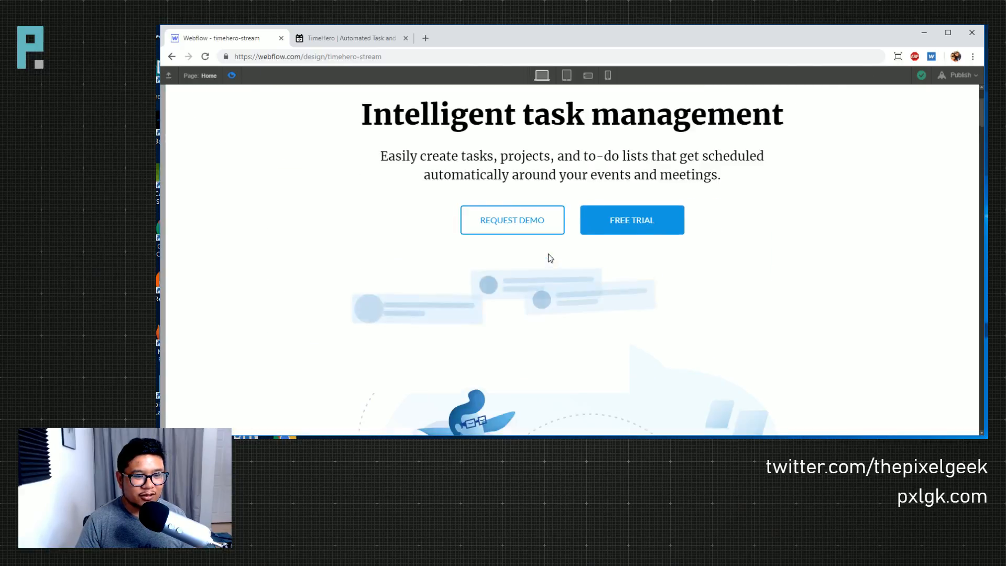
{"action": "scroll", "coordinate": [548, 257], "scroll_direction": "down", "scroll_amount": 8}
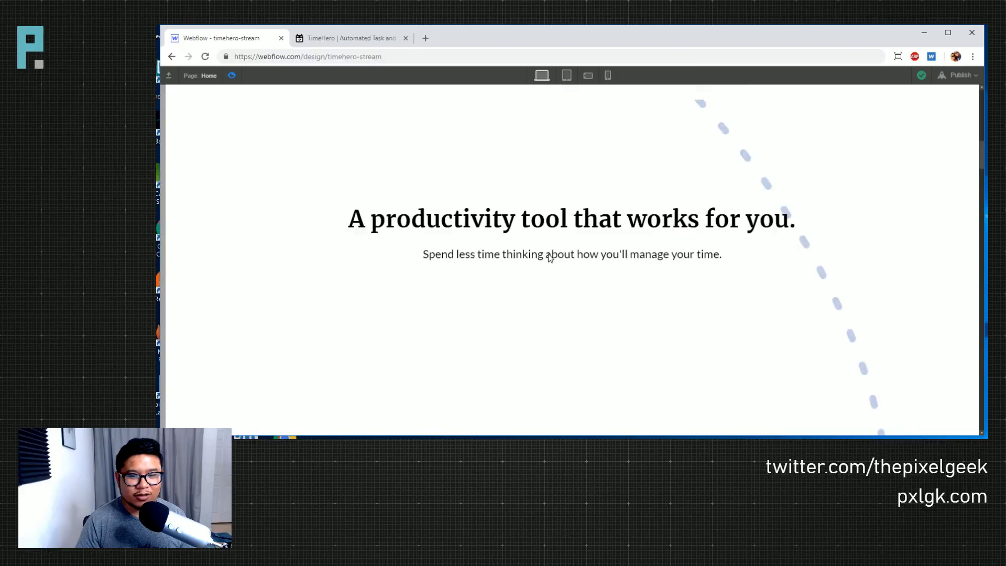
{"action": "scroll", "coordinate": [548, 255], "scroll_direction": "down", "scroll_amount": 3}
{"action": "scroll", "coordinate": [548, 255], "scroll_direction": "up", "scroll_amount": 6}
{"action": "scroll", "coordinate": [548, 256], "scroll_direction": "up", "scroll_amount": 5}
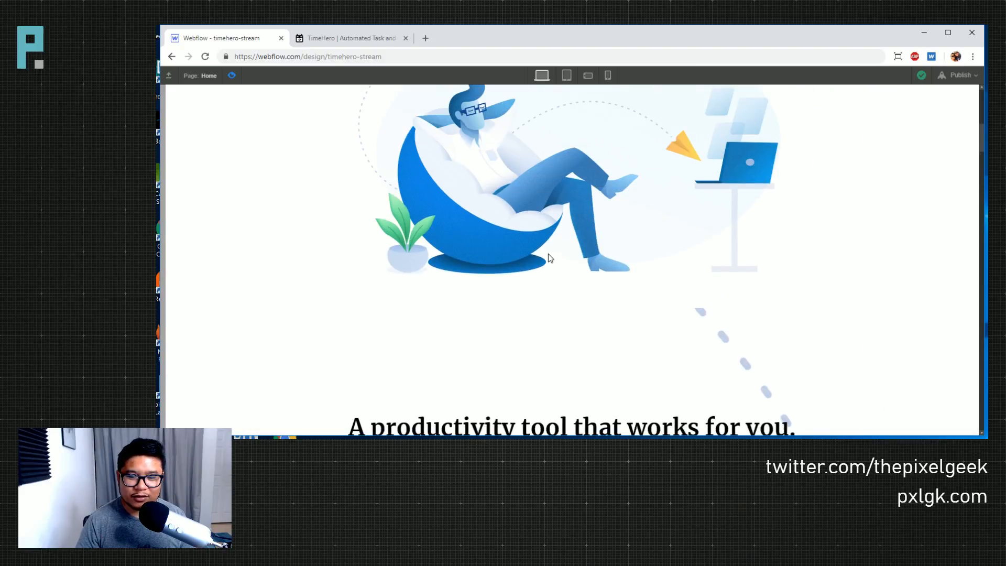
{"action": "scroll", "coordinate": [549, 262], "scroll_direction": "down", "scroll_amount": 3}
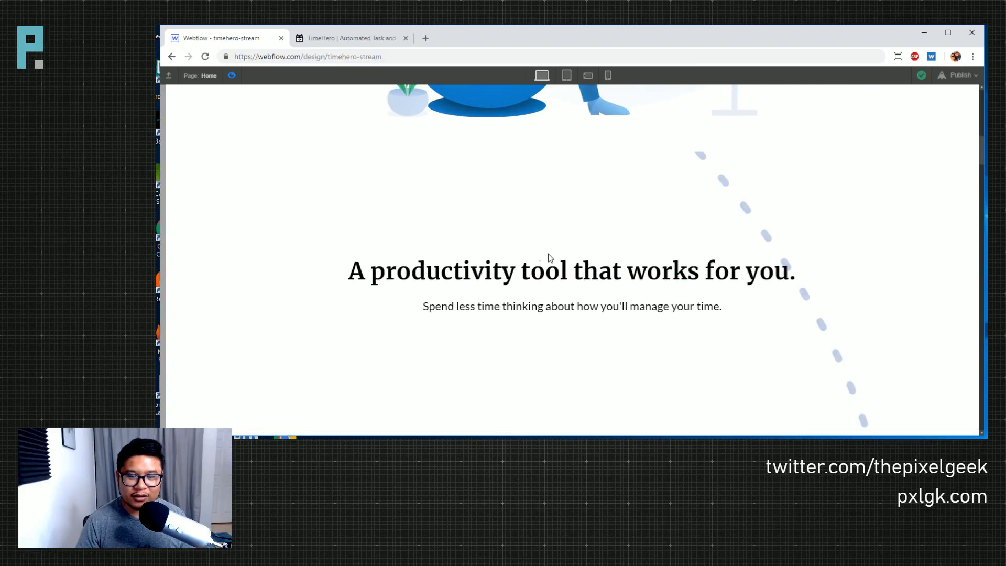
- Leave the preview and reduce the width of the dotted lines image to 730 px
{"action": "left_click", "coordinate": [232, 76]}
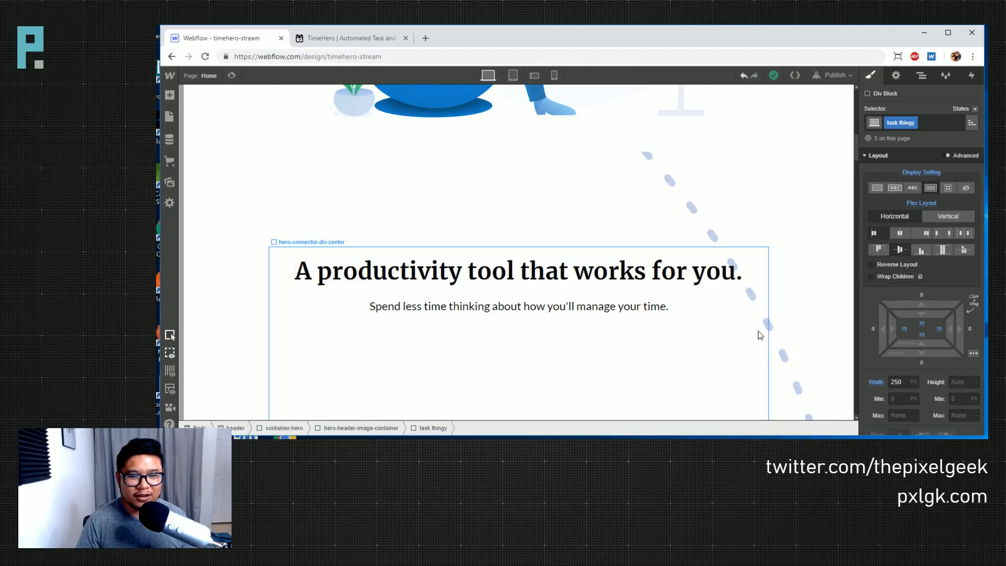
{"action": "left_click", "coordinate": [921, 76]}
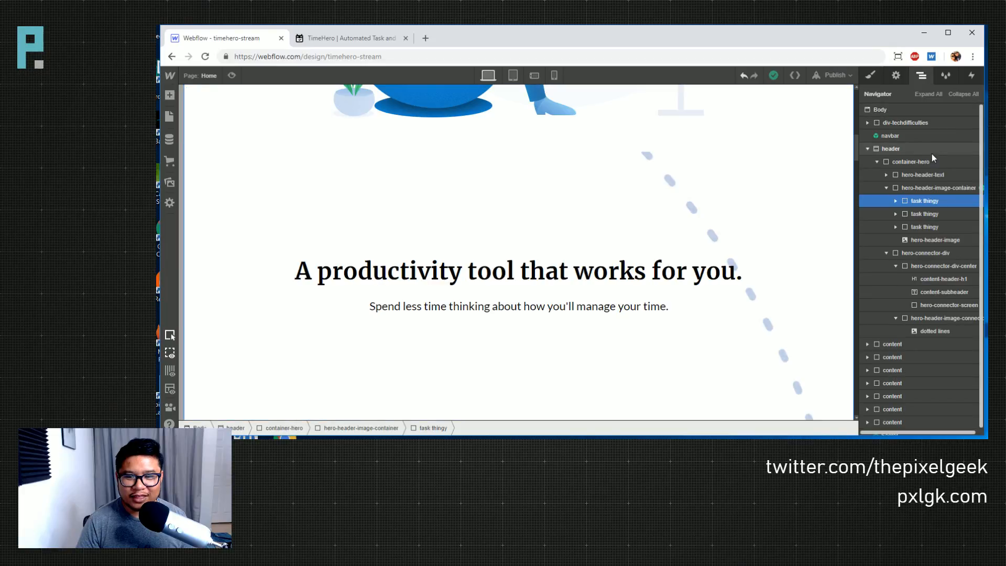
{"action": "left_click", "coordinate": [934, 333]}
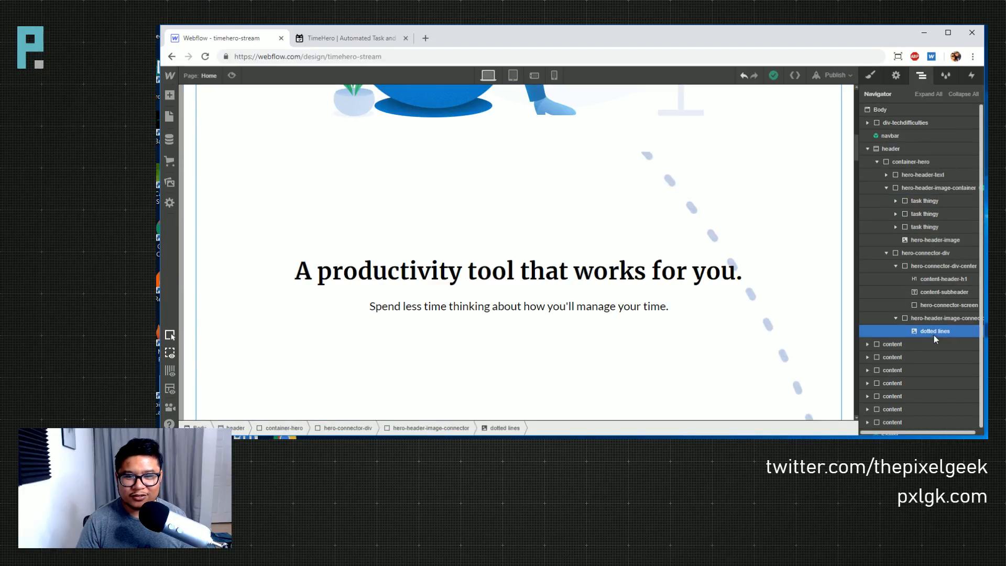
{"action": "left_click", "coordinate": [876, 78]}
{"action": "scroll", "coordinate": [783, 317], "scroll_direction": "down", "scroll_amount": 7}
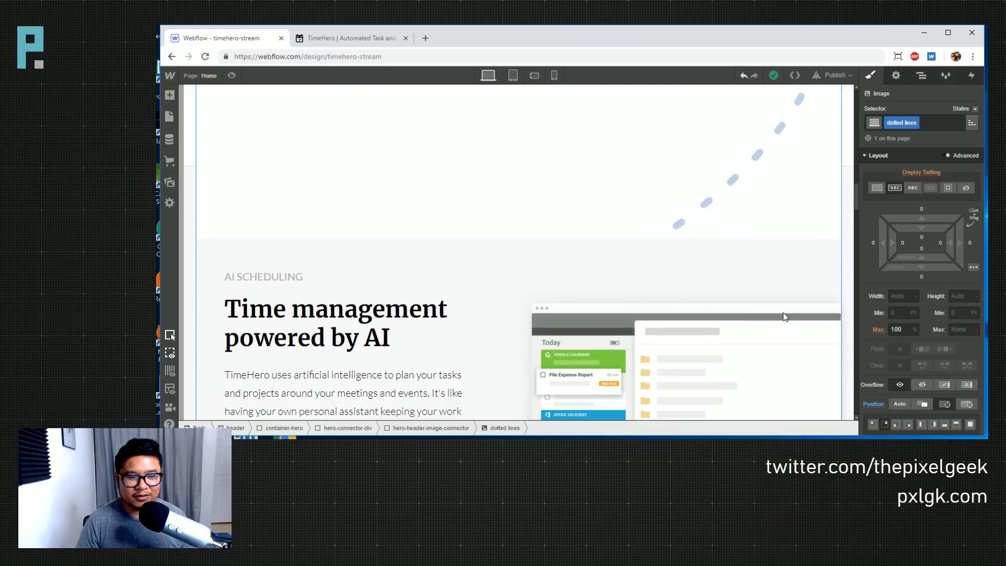
{"action": "scroll", "coordinate": [784, 316], "scroll_direction": "up", "scroll_amount": 8}
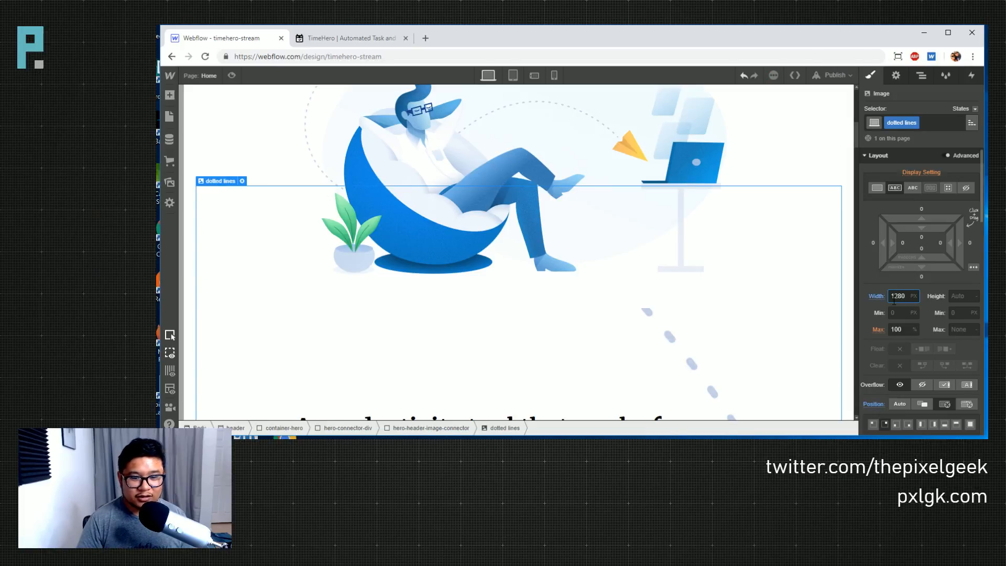
{"action": "key", "text": "shift+Down"}
{"action": "key", "text": "shift+Down"}
{"action": "key", "text": "shift+Down"}
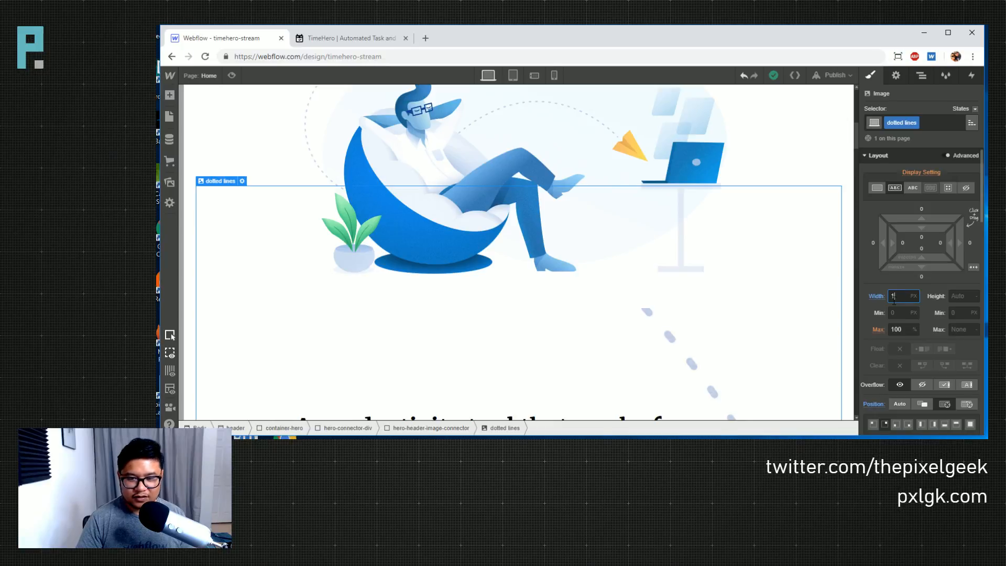
{"action": "key", "text": "Return"}
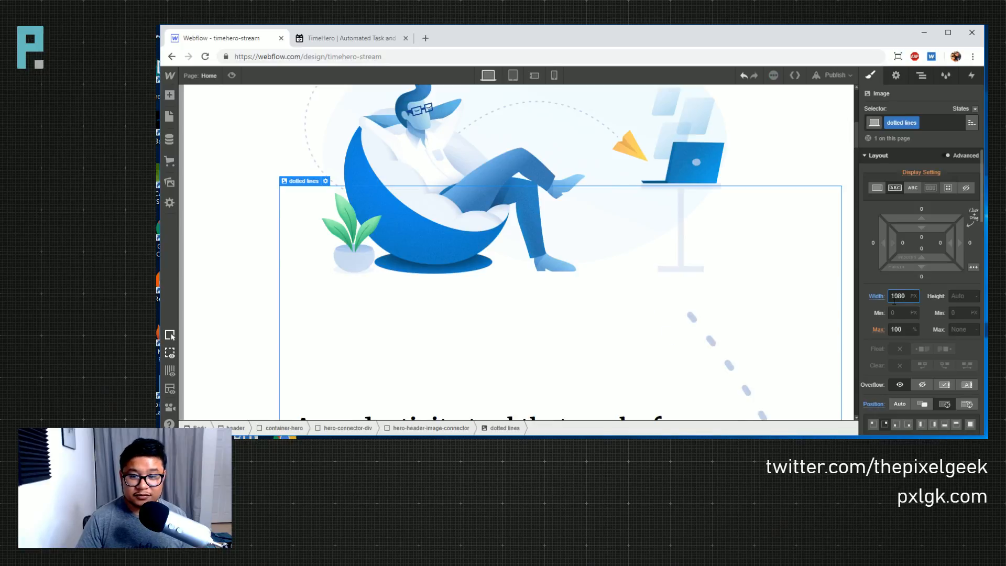
{"action": "key", "text": "shift+Down"}
{"action": "key", "text": "shift+Down"}
{"action": "key", "text": "shift+Down"}
{"action": "key", "text": "shift+Down"}
{"action": "key", "text": "shift+Down"}
{"action": "key", "text": "shift+Down"}
{"action": "key", "text": "shift+Down"}
{"action": "key", "text": "shift+Down"}
{"action": "key", "text": "shift+Down"}
{"action": "key", "text": "shift+Down"}
{"action": "key", "text": "shift+Down"}
{"action": "key", "text": "shift+Down"}
{"action": "key", "text": "shift+Down"}
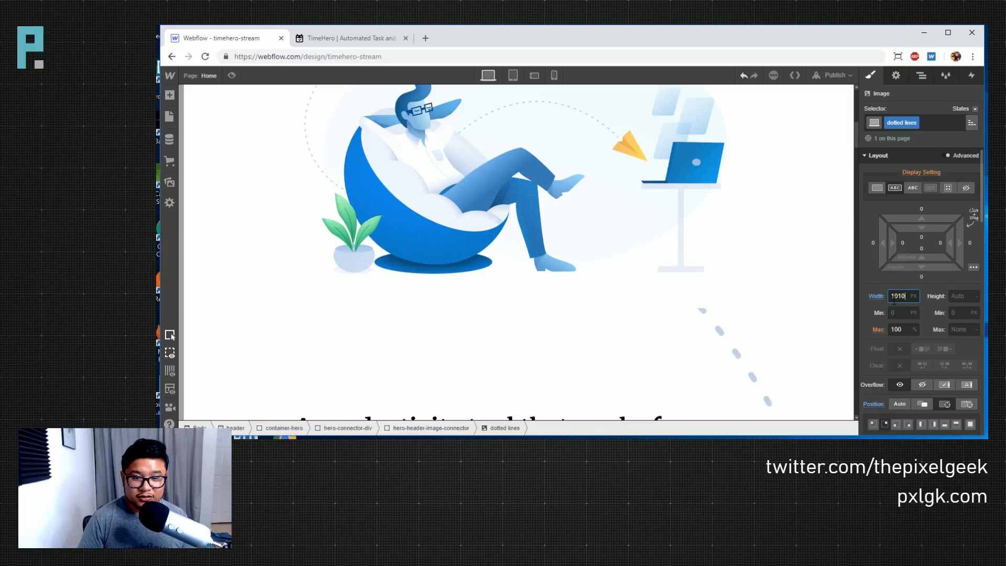
{"action": "key", "text": "shift+Down"}
{"action": "key", "text": "shift+Down"}
{"action": "key", "text": "shift+Down"}
{"action": "key", "text": "shift+Down"}
{"action": "key", "text": "shift+Down"}
{"action": "key", "text": "shift+Down"}
{"action": "key", "text": "shift+Down"}
{"action": "key", "text": "shift+Down"}
{"action": "key", "text": "shift+Down"}
{"action": "key", "text": "shift+Down"}
{"action": "key", "text": "shift+Down"}
{"action": "key", "text": "shift+Down"}
{"action": "key", "text": "shift+Down"}
{"action": "key", "text": "shift+Down"}
{"action": "key", "text": "shift+Down"}
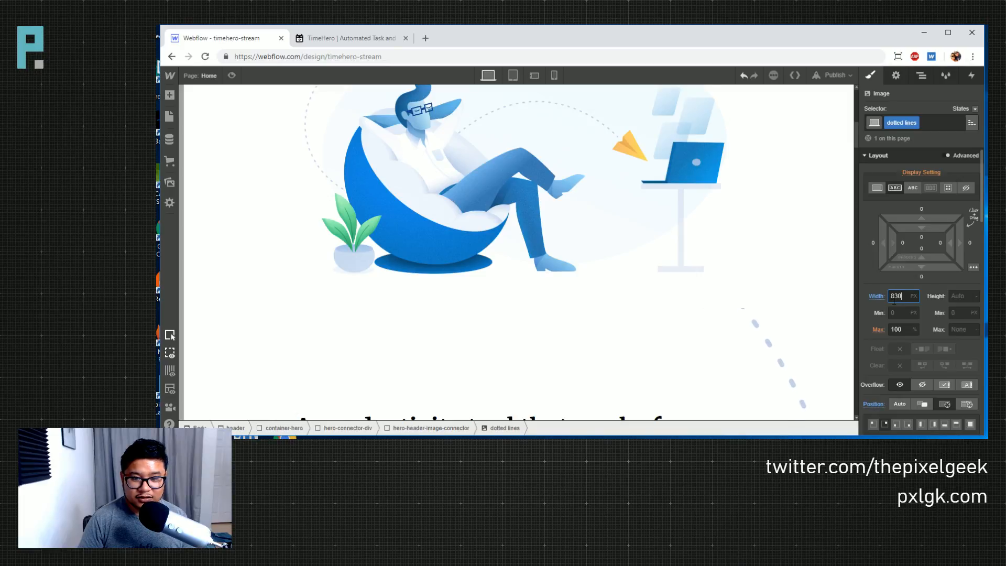
{"action": "key", "text": "shift+Down"}
{"action": "key", "text": "shift+Down"}
{"action": "key", "text": "shift+Down"}
{"action": "key", "text": "shift+Down"}
{"action": "key", "text": "shift+Down"}
{"action": "key", "text": "shift+Down"}
{"action": "key", "text": "shift+Down"}
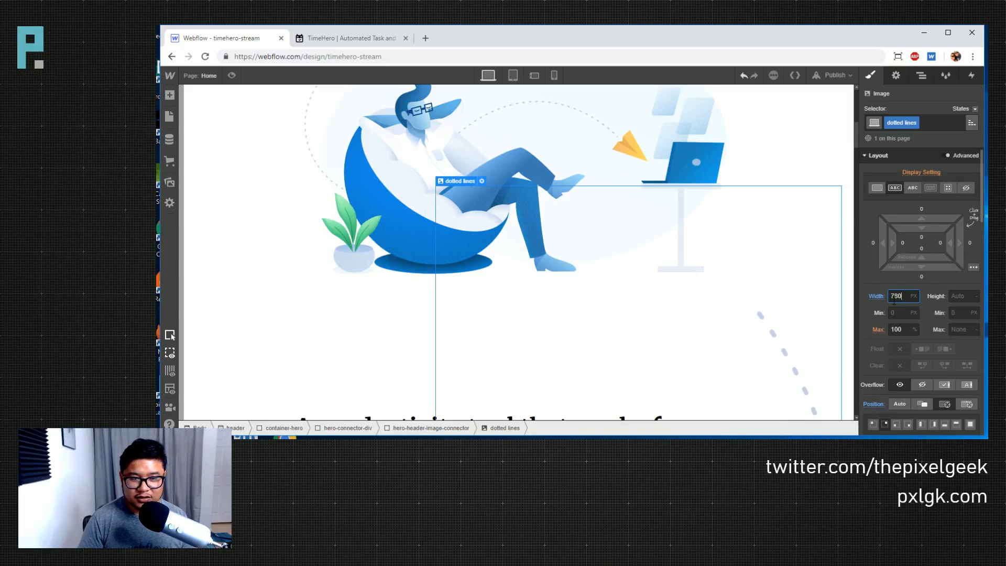
- Examine how the resized dotted lines image runs from the hero illustration past the productivity headline and below it
{"action": "scroll", "coordinate": [728, 224], "scroll_direction": "down", "scroll_amount": 8}
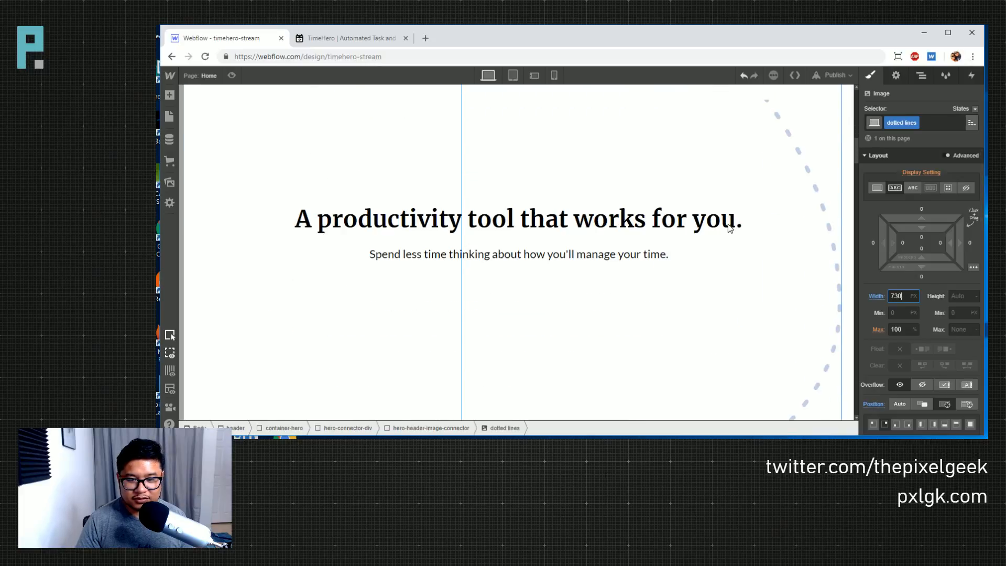
{"action": "scroll", "coordinate": [728, 224], "scroll_direction": "up", "scroll_amount": 7}
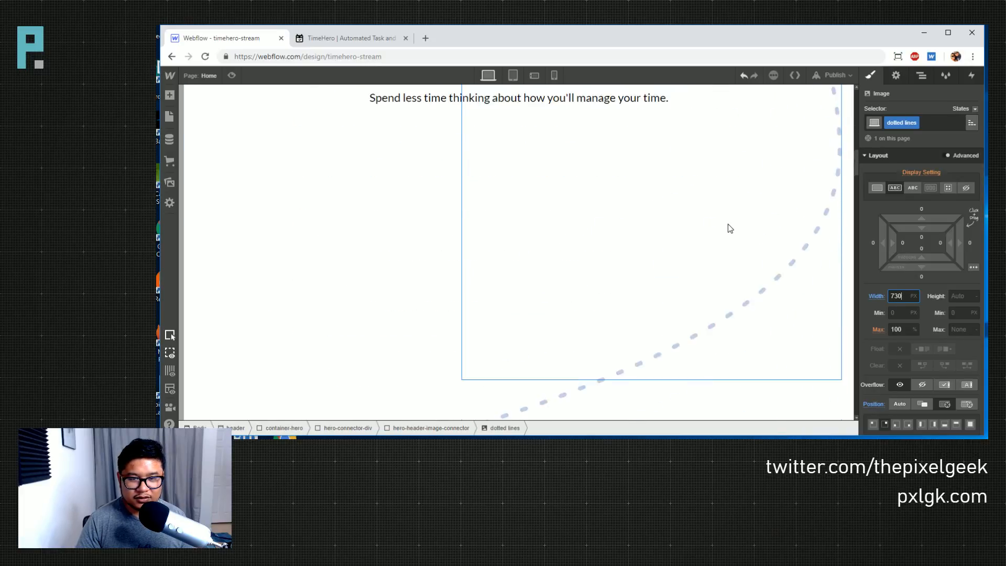
{"action": "scroll", "coordinate": [728, 224], "scroll_direction": "up", "scroll_amount": 2}
{"action": "scroll", "coordinate": [728, 224], "scroll_direction": "down", "scroll_amount": 8}
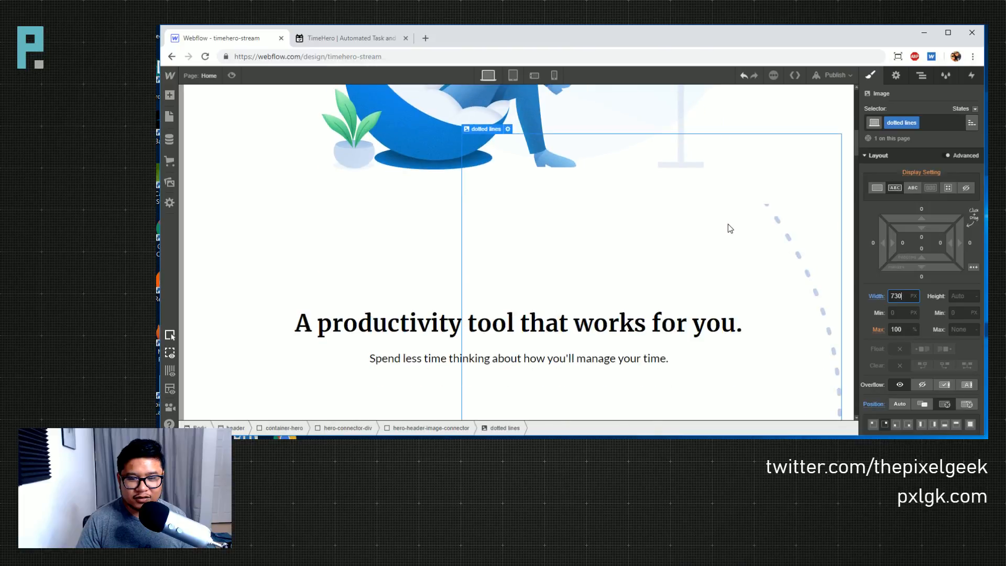
{"action": "scroll", "coordinate": [728, 224], "scroll_direction": "down", "scroll_amount": 4}
{"action": "scroll", "coordinate": [728, 224], "scroll_direction": "up", "scroll_amount": 6}
{"action": "scroll", "coordinate": [728, 226], "scroll_direction": "down", "scroll_amount": 6}
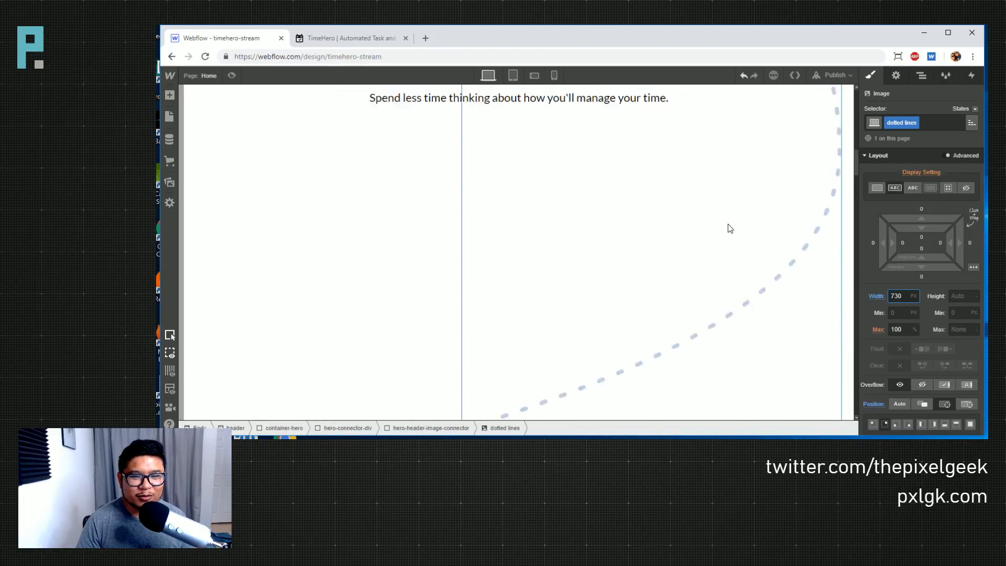
- Switch to the live TimeHero site and examine the dotted connector's path around the product screen to the paper plane
{"action": "left_click", "coordinate": [379, 40]}
{"action": "scroll", "coordinate": [784, 238], "scroll_direction": "down", "scroll_amount": 10}
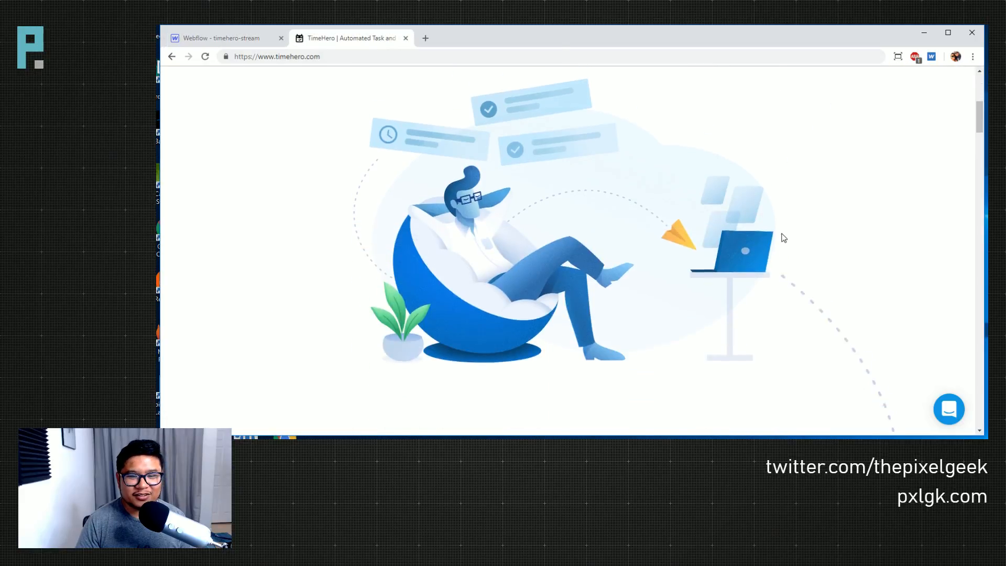
{"action": "scroll", "coordinate": [784, 238], "scroll_direction": "down", "scroll_amount": 8}
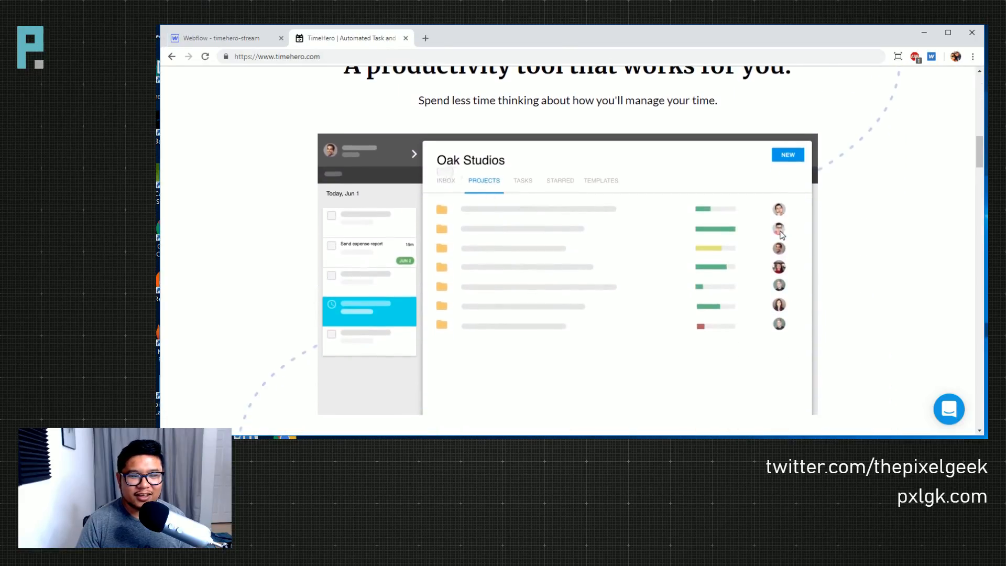
{"action": "scroll", "coordinate": [782, 236], "scroll_direction": "up", "scroll_amount": 8}
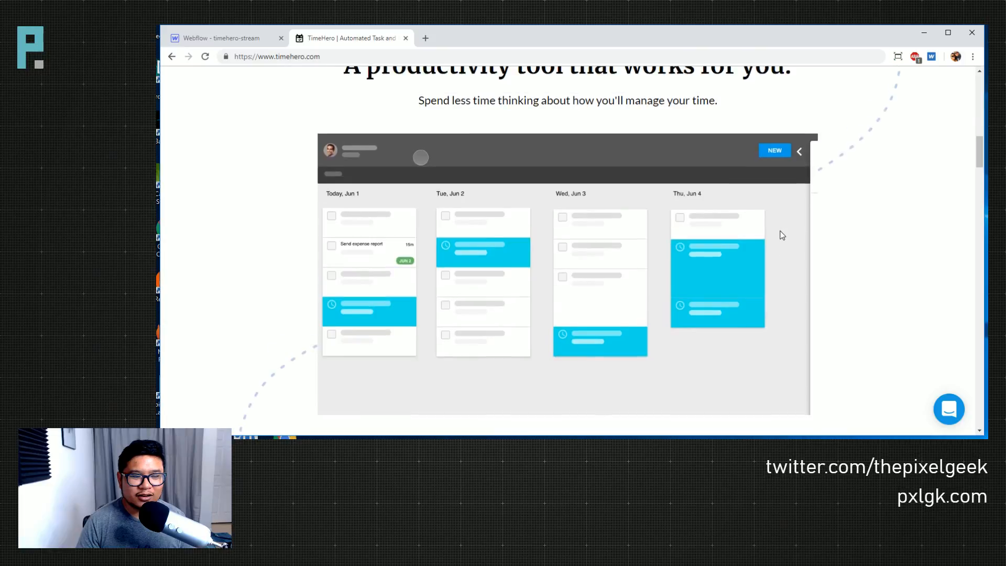
{"action": "scroll", "coordinate": [782, 235], "scroll_direction": "down", "scroll_amount": 6}
{"action": "scroll", "coordinate": [782, 235], "scroll_direction": "down", "scroll_amount": 4}
{"action": "scroll", "coordinate": [782, 235], "scroll_direction": "up", "scroll_amount": 10}
{"action": "scroll", "coordinate": [781, 233], "scroll_direction": "up", "scroll_amount": 2}
{"action": "scroll", "coordinate": [781, 234], "scroll_direction": "down", "scroll_amount": 5}
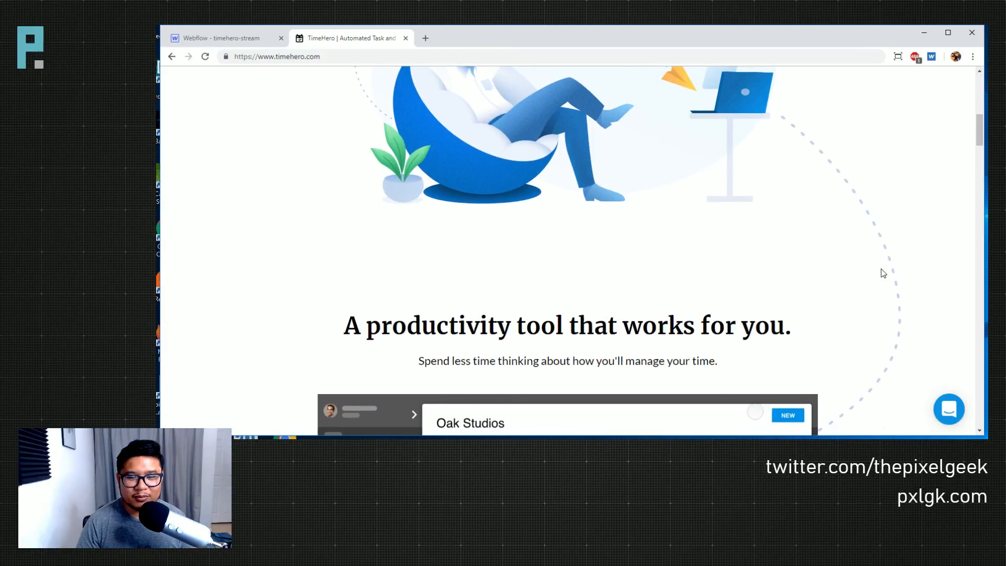
{"action": "scroll", "coordinate": [884, 271], "scroll_direction": "down", "scroll_amount": 3}
{"action": "scroll", "coordinate": [880, 267], "scroll_direction": "up", "scroll_amount": 7}
{"action": "scroll", "coordinate": [877, 260], "scroll_direction": "down", "scroll_amount": 5}
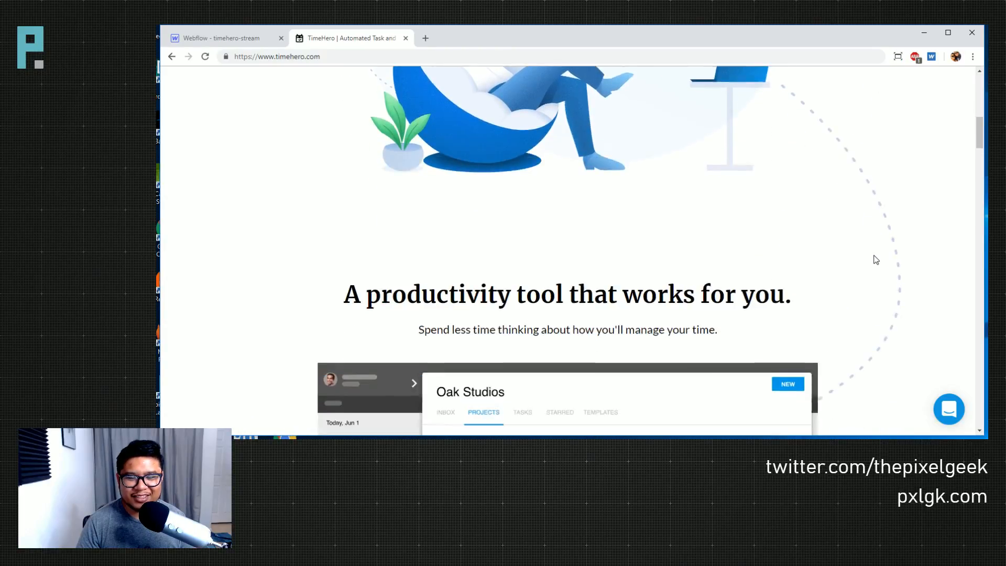
{"action": "scroll", "coordinate": [876, 260], "scroll_direction": "down", "scroll_amount": 6}
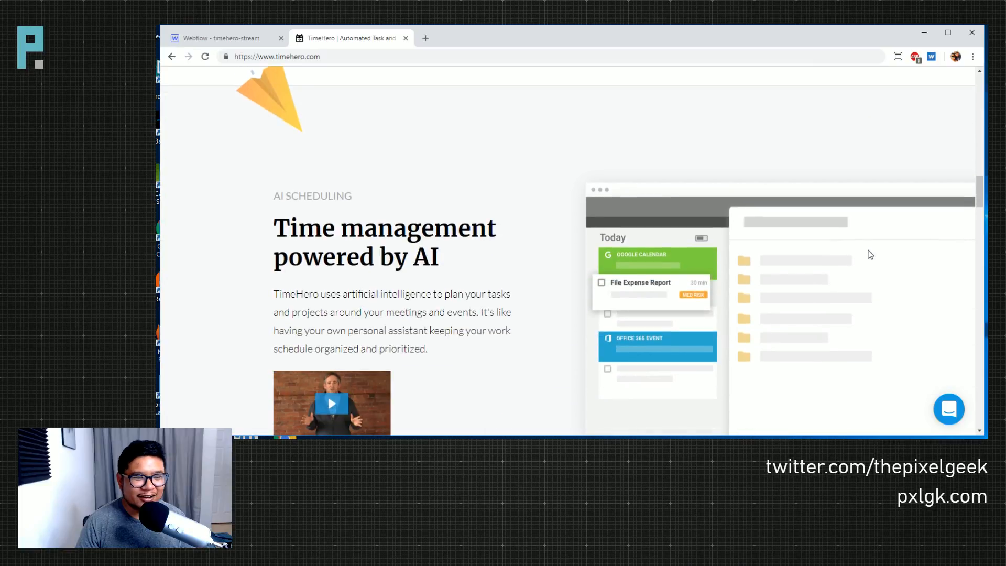
{"action": "scroll", "coordinate": [837, 244], "scroll_direction": "up", "scroll_amount": 3}
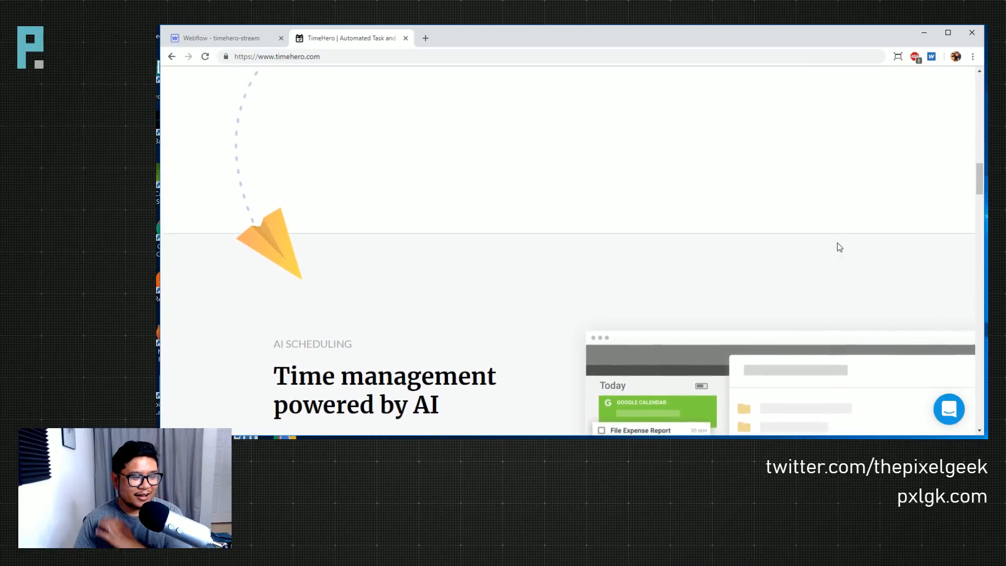
{"action": "scroll", "coordinate": [838, 243], "scroll_direction": "up", "scroll_amount": 2}
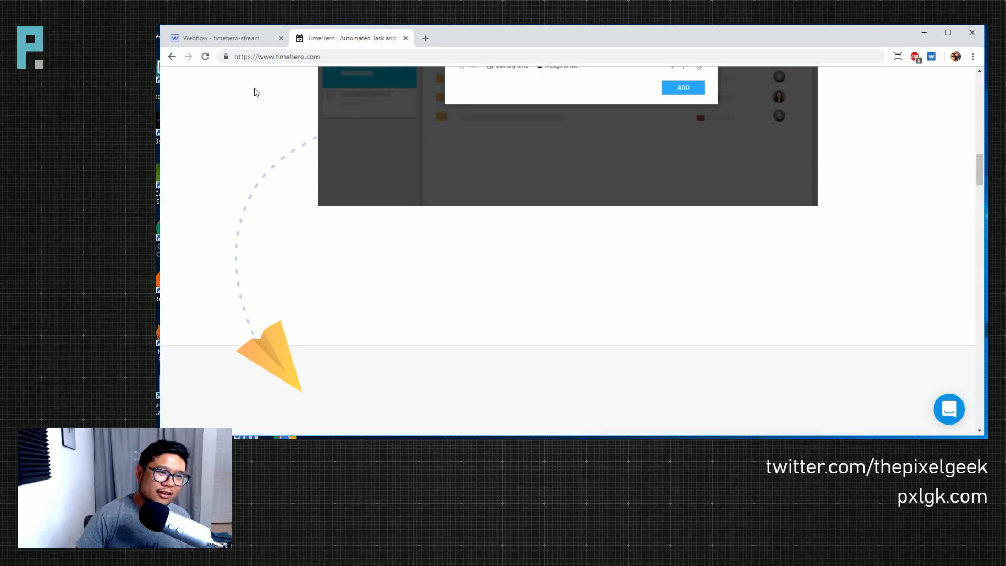
- Return to the Webflow project, select the hero-connector-screen block and examine how the dotted line crosses it
{"action": "left_click", "coordinate": [249, 38]}
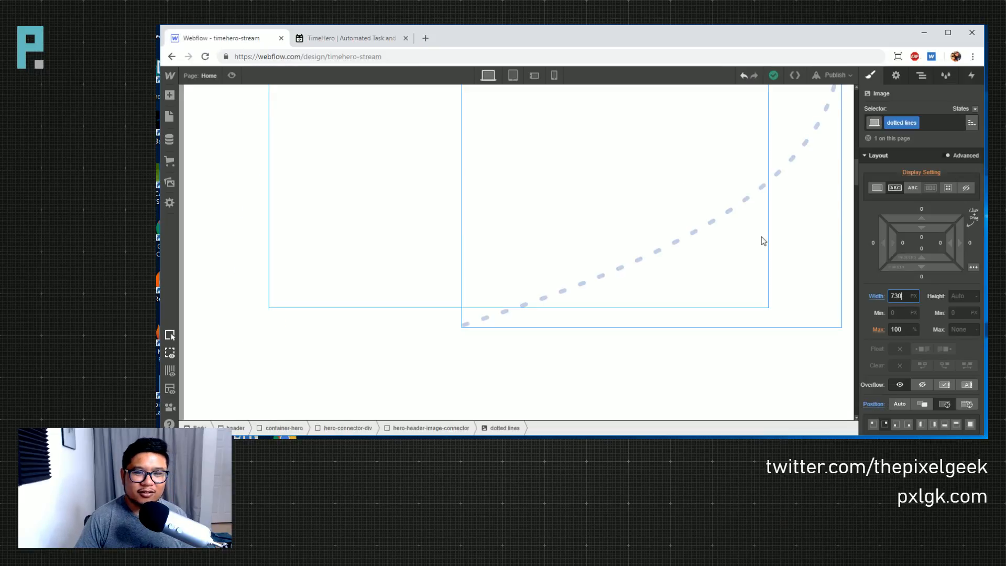
{"action": "scroll", "coordinate": [770, 225], "scroll_direction": "up", "scroll_amount": 2}
{"action": "scroll", "coordinate": [770, 226], "scroll_direction": "down", "scroll_amount": 2}
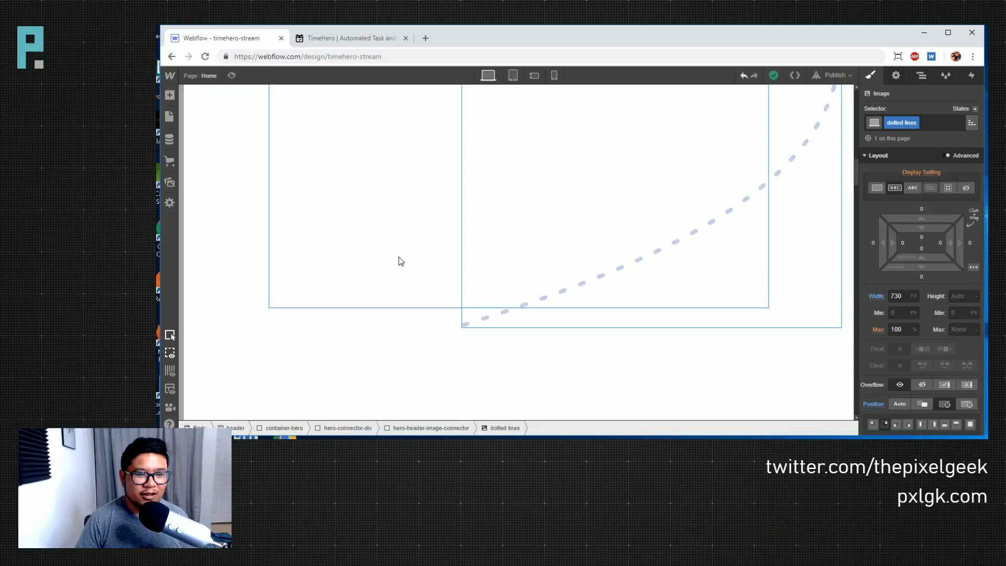
{"action": "left_click", "coordinate": [427, 270]}
{"action": "scroll", "coordinate": [428, 270], "scroll_direction": "up", "scroll_amount": 4}
{"action": "scroll", "coordinate": [426, 267], "scroll_direction": "down", "scroll_amount": 3}
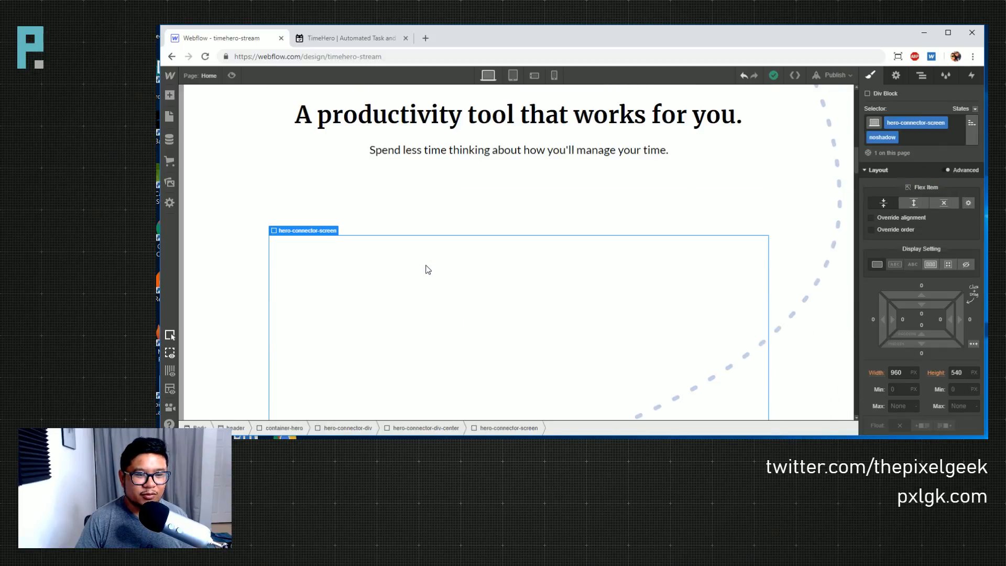
{"action": "scroll", "coordinate": [343, 318], "scroll_direction": "down", "scroll_amount": 4}
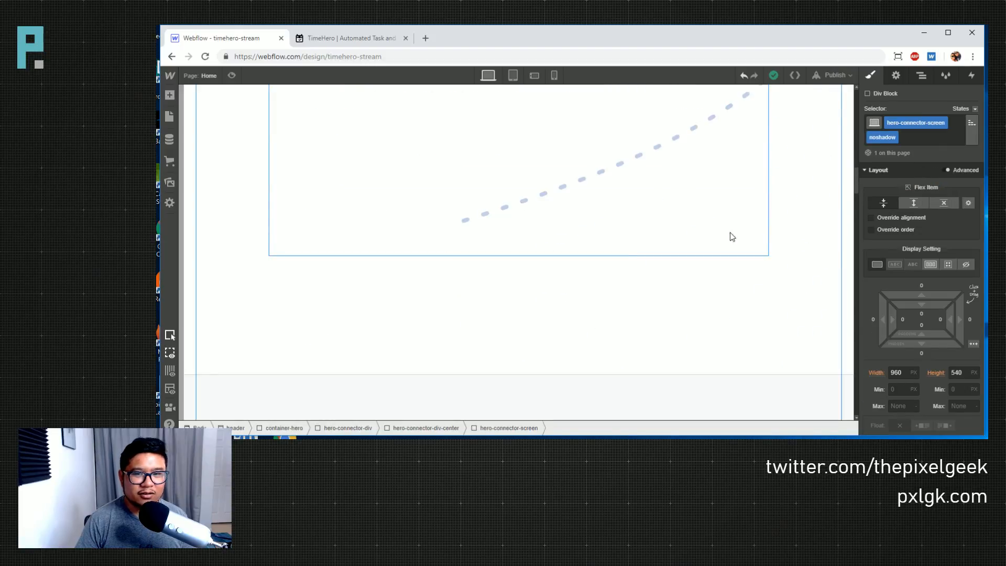
- Select hero-header-image-connector in the page's element hierarchy and collapse its contents
{"action": "left_click", "coordinate": [922, 75]}
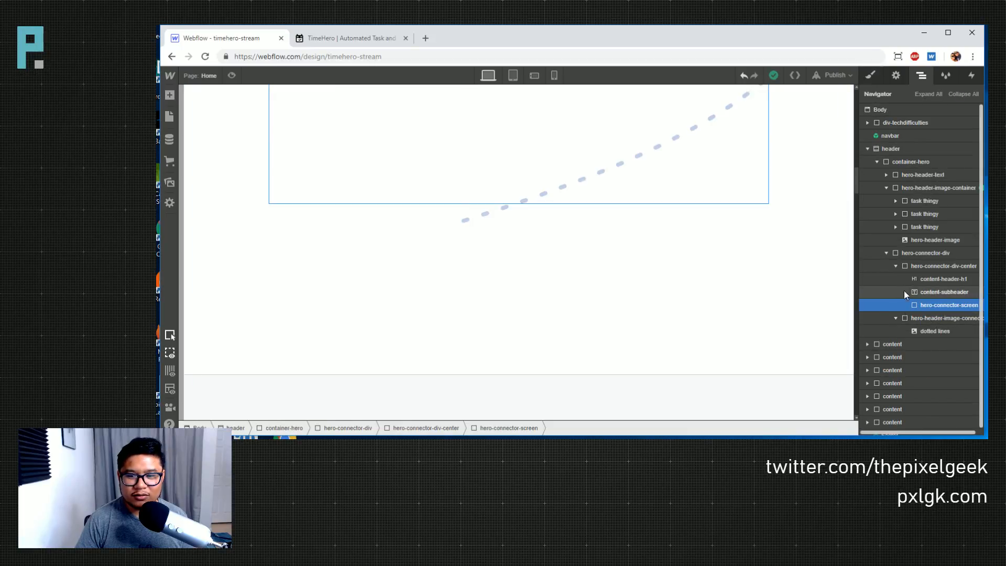
{"action": "left_click", "coordinate": [914, 319]}
{"action": "left_click", "coordinate": [895, 318]}
{"action": "mouse_move", "coordinate": [907, 317]}
{"action": "left_mouse_down"}
{"action": "mouse_move", "coordinate": [944, 307]}
{"action": "mouse_move", "coordinate": [907, 318]}
{"action": "mouse_move", "coordinate": [957, 323]}
{"action": "mouse_move", "coordinate": [888, 323]}
{"action": "mouse_move", "coordinate": [896, 328]}
{"action": "left_mouse_up"}
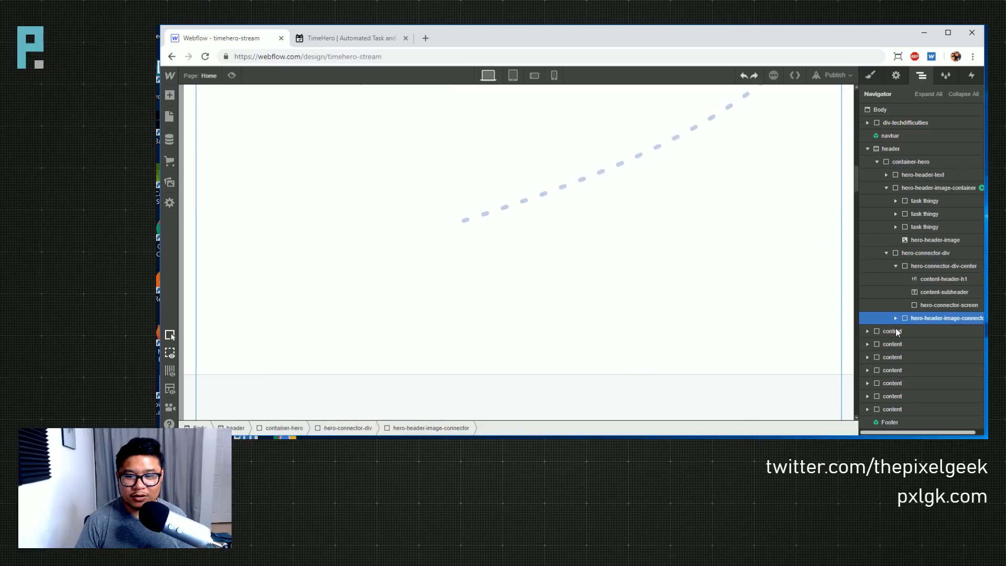
- Set the position of the hero-connector-screen block to relative
{"action": "left_click", "coordinate": [959, 307]}
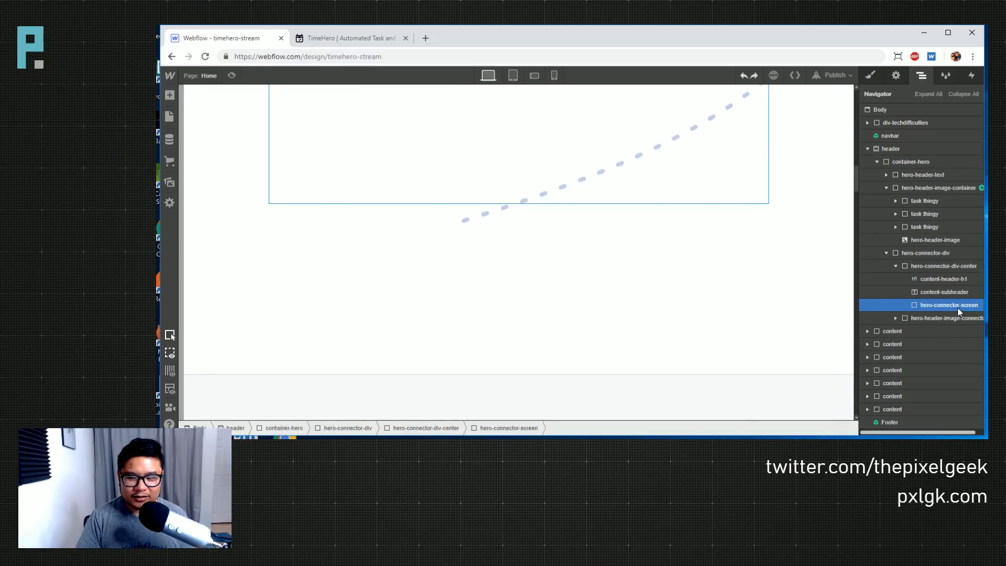
{"action": "left_click", "coordinate": [870, 75]}
{"action": "scroll", "coordinate": [933, 340], "scroll_direction": "down", "scroll_amount": 3}
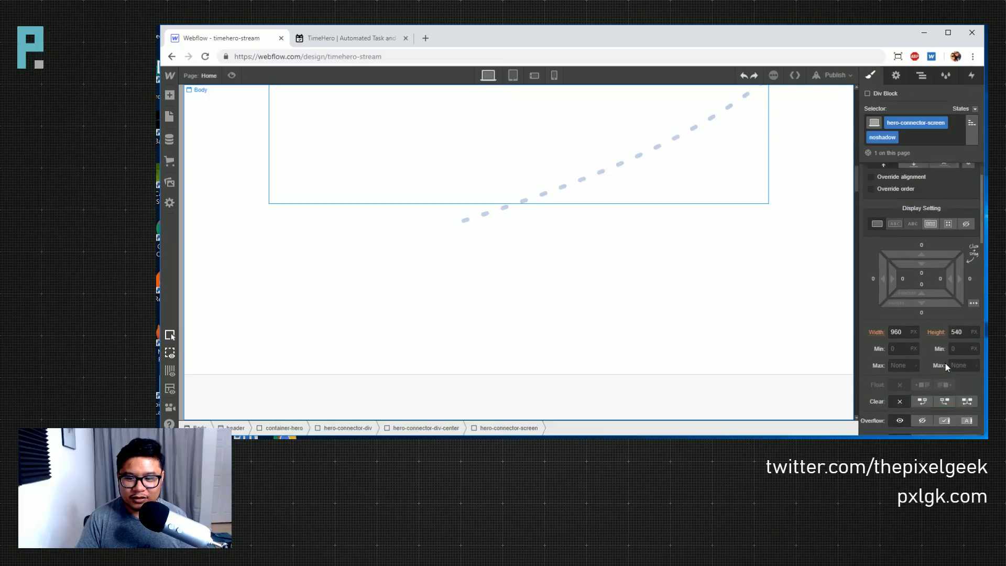
{"action": "left_click", "coordinate": [922, 325]}
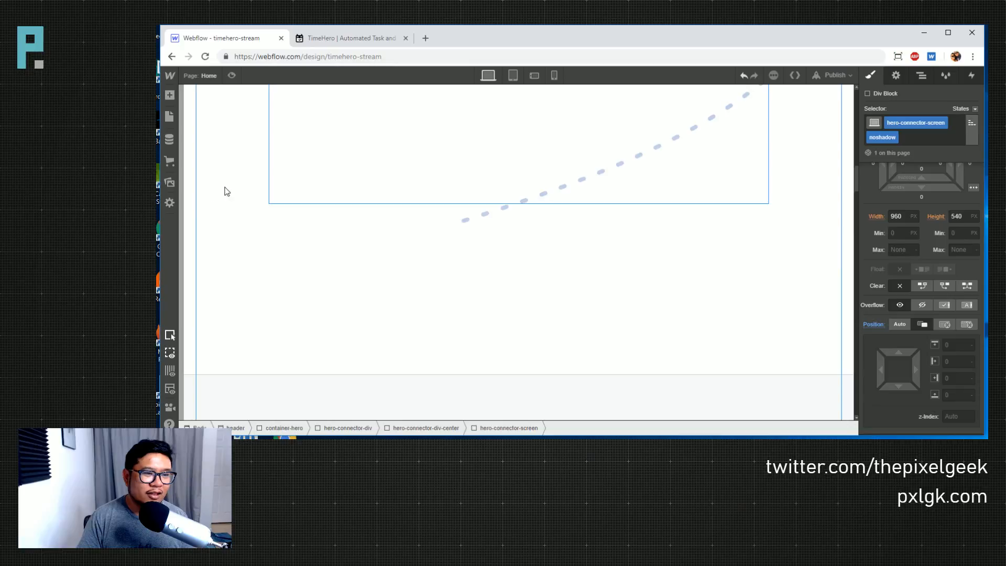
- Insert the plane.png image from the project assets into the hero-connector-screen block
{"action": "left_click", "coordinate": [921, 75]}
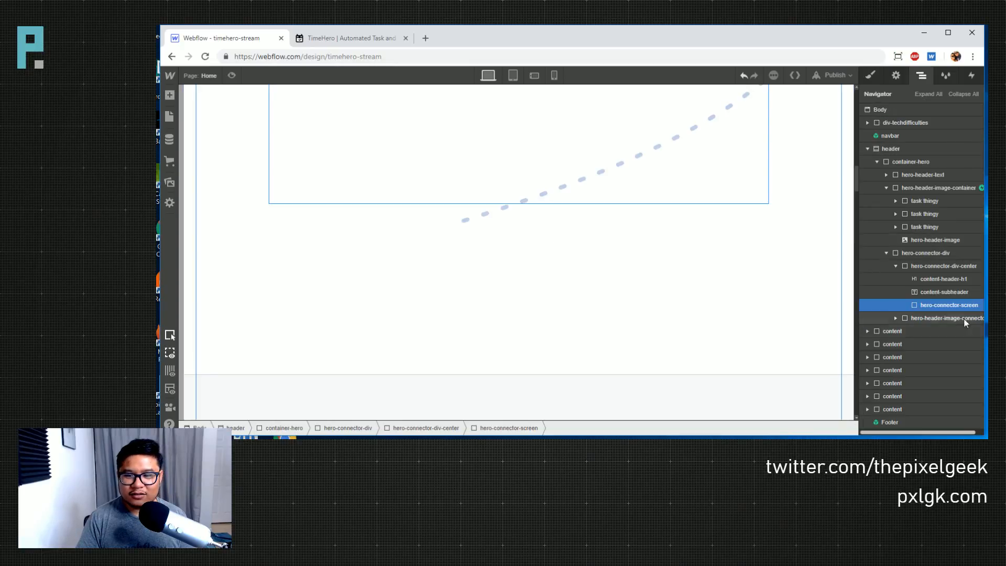
{"action": "key", "text": "a"}
{"action": "left_click", "coordinate": [170, 203]}
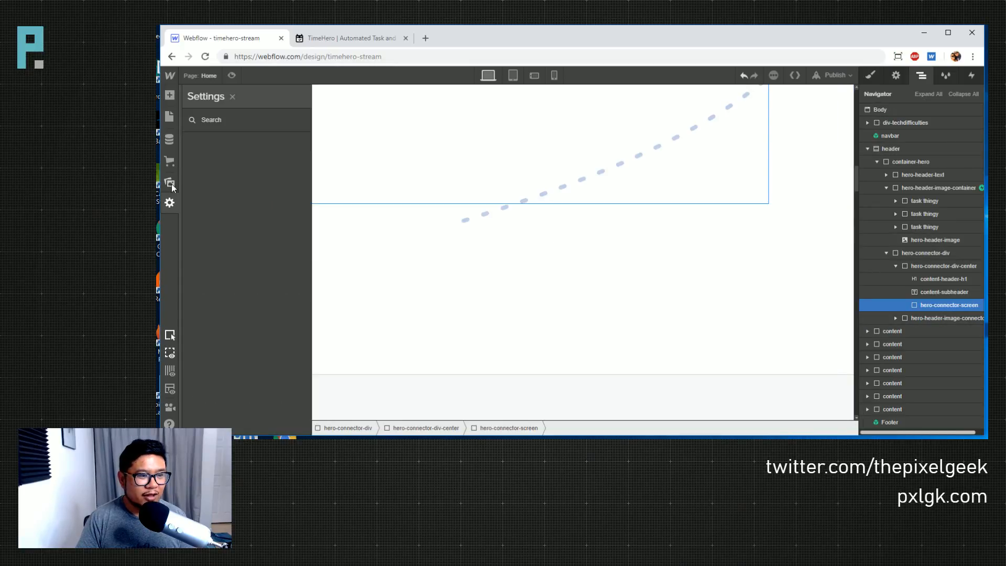
{"action": "left_click", "coordinate": [170, 183]}
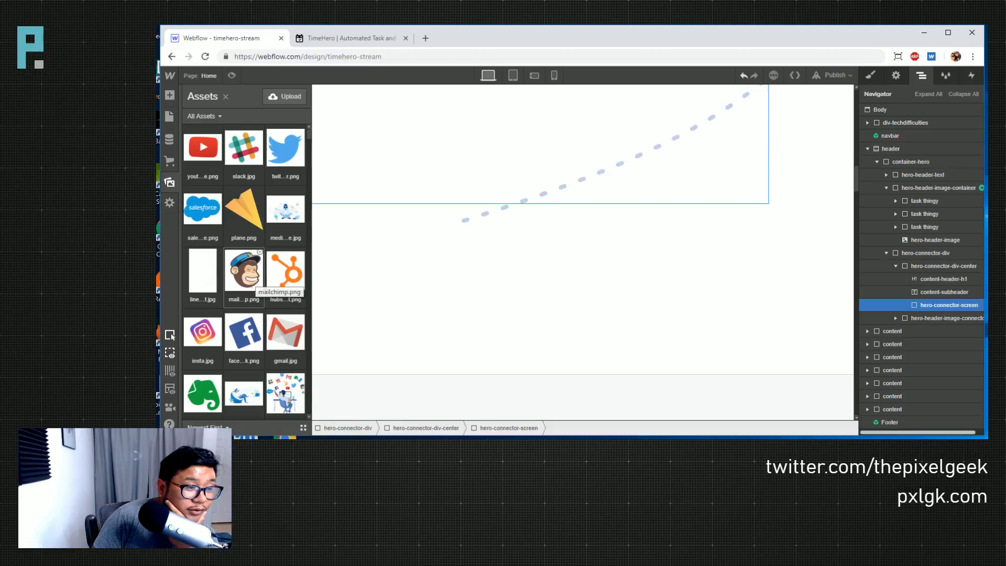
{"action": "left_click_drag", "start_coordinate": [244, 213], "coordinate": [316, 189]}
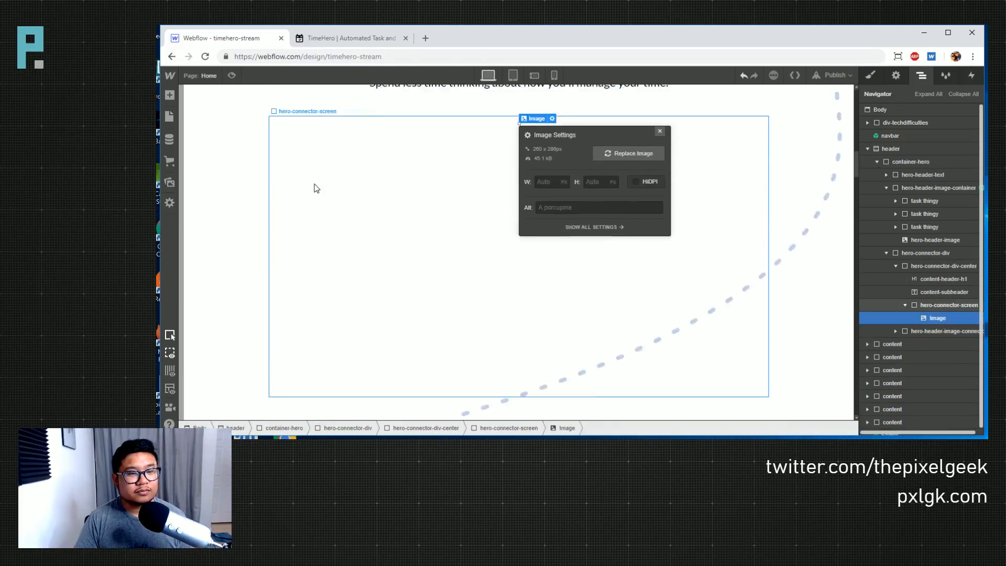
- Dismiss the plane image's quick settings, check the paper plane on the TimeHero site and return to the Webflow project
{"action": "left_click", "coordinate": [659, 263]}
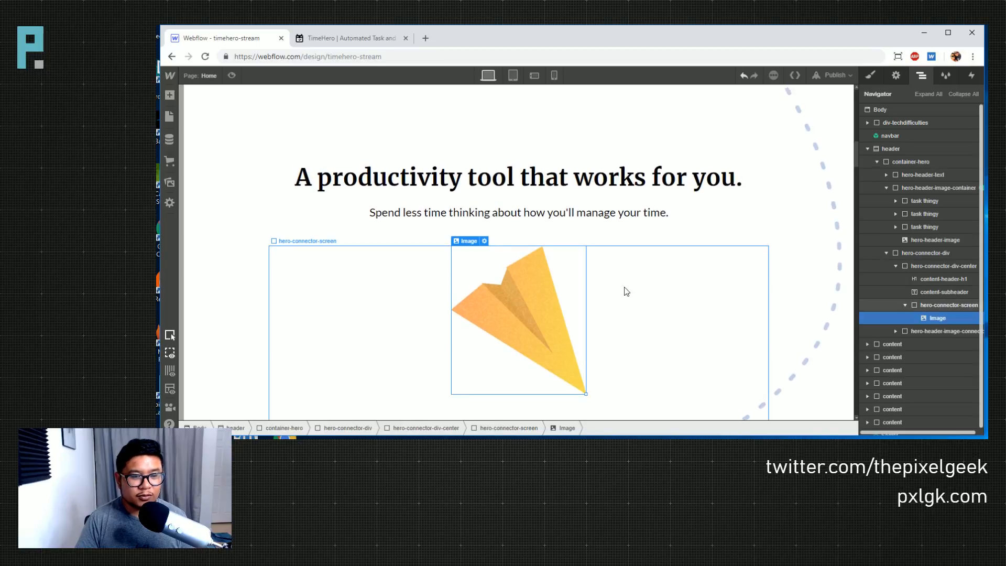
{"action": "left_click", "coordinate": [344, 38]}
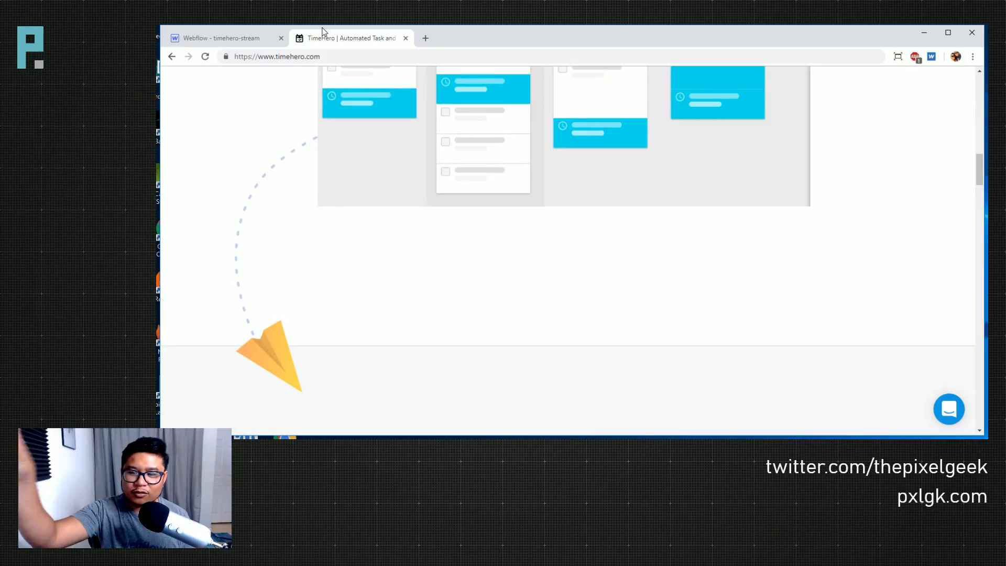
{"action": "left_click", "coordinate": [235, 37]}
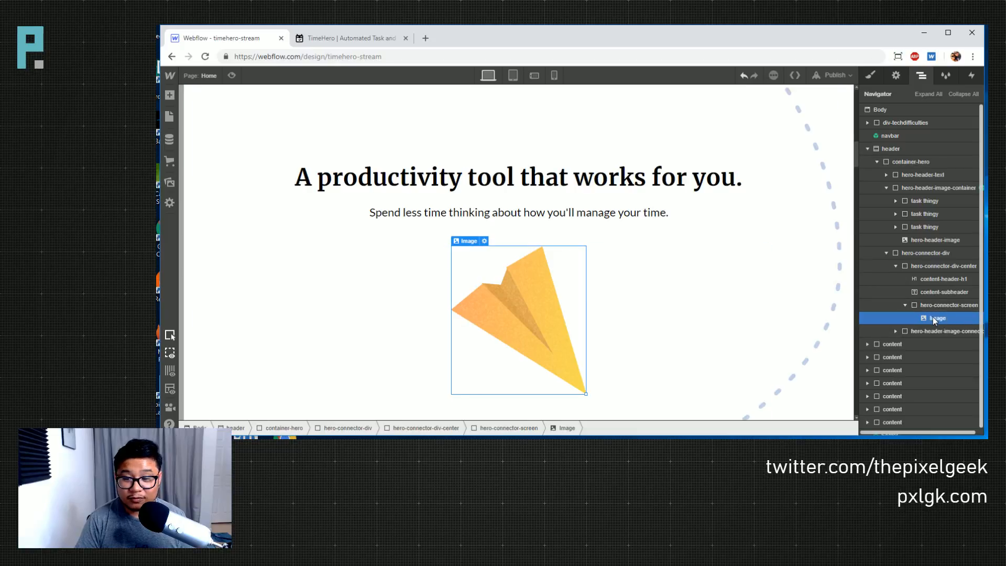
- Add a div block with the class plane holder inside hero-connector-screen and nest the plane image in it
{"action": "key", "text": "a"}
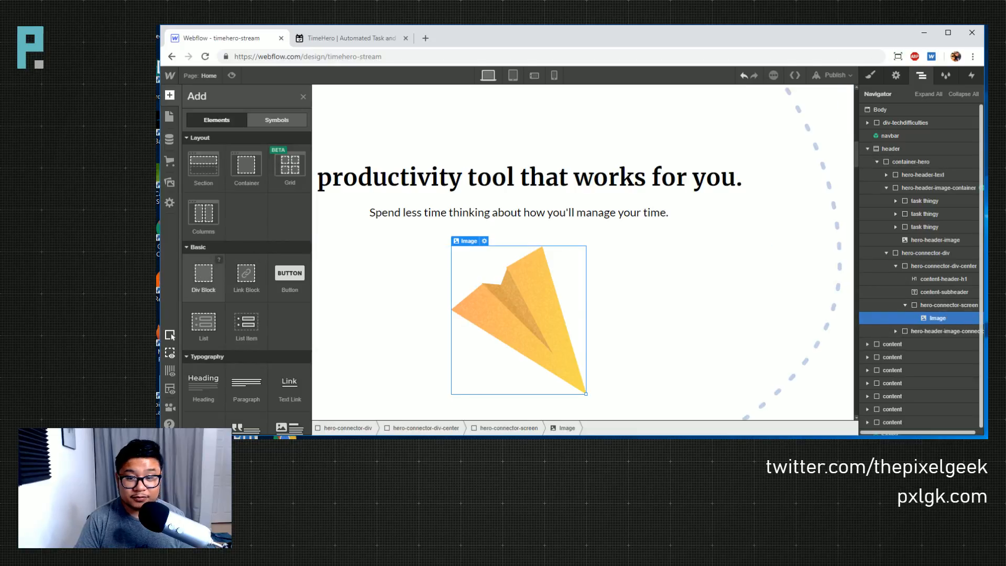
{"action": "left_click", "coordinate": [204, 278]}
{"action": "key", "text": "s"}
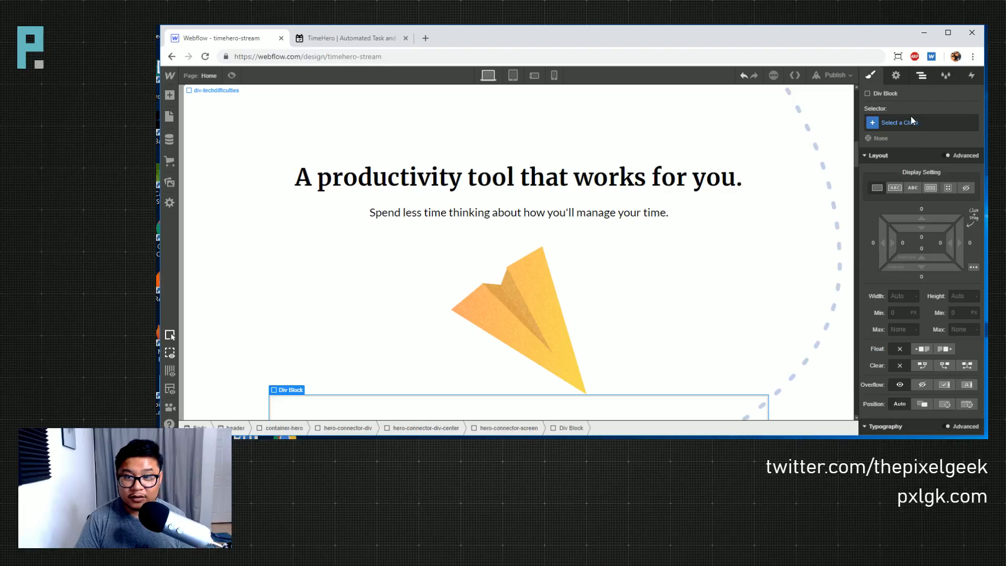
{"action": "left_click", "coordinate": [920, 126]}
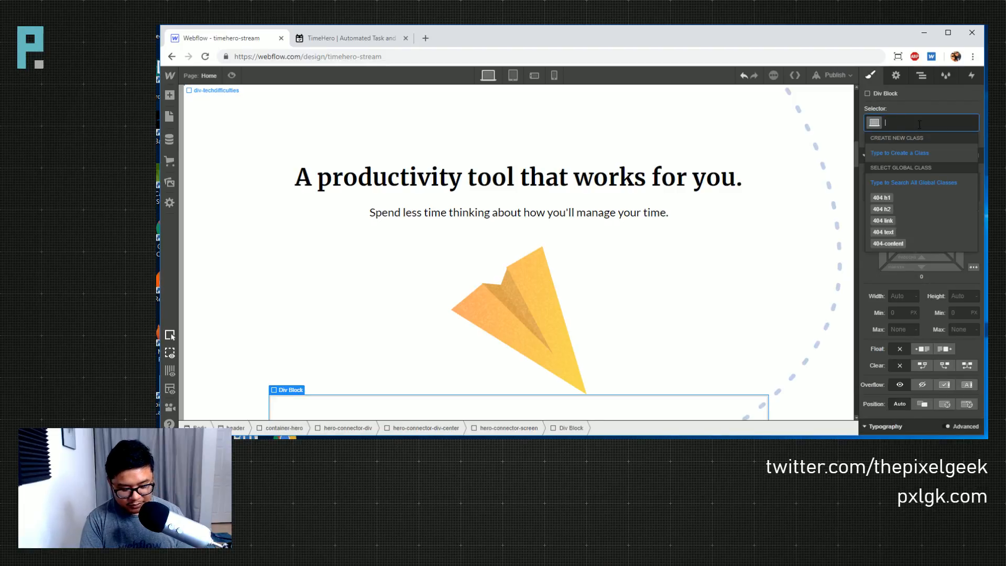
{"action": "type", "text": "plane hod"}
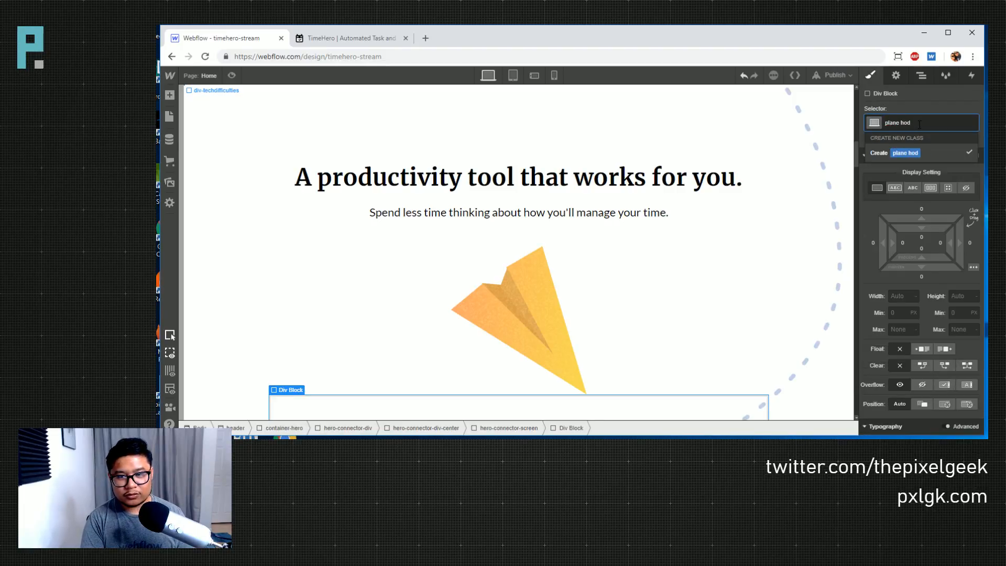
{"action": "key", "text": "Return"}
{"action": "left_click", "coordinate": [922, 75]}
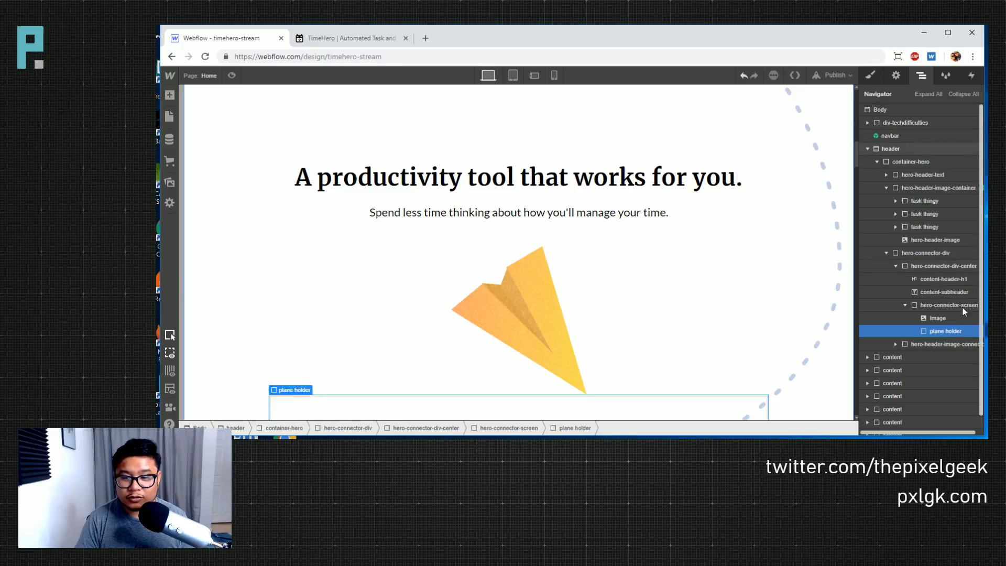
{"action": "left_click_drag", "start_coordinate": [938, 320], "coordinate": [944, 333]}
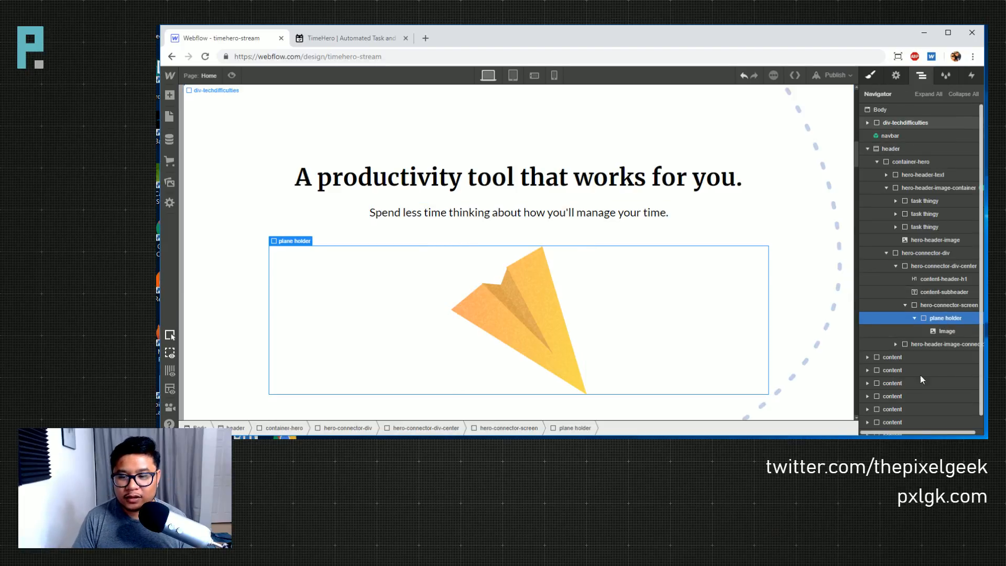
- Set the plane holder's position to absolute, anchored to the bottom-left corner of hero-connector-screen
{"action": "key", "text": "s"}
{"action": "left_click", "coordinate": [945, 404]}
{"action": "scroll", "coordinate": [943, 385], "scroll_direction": "down", "scroll_amount": 3}
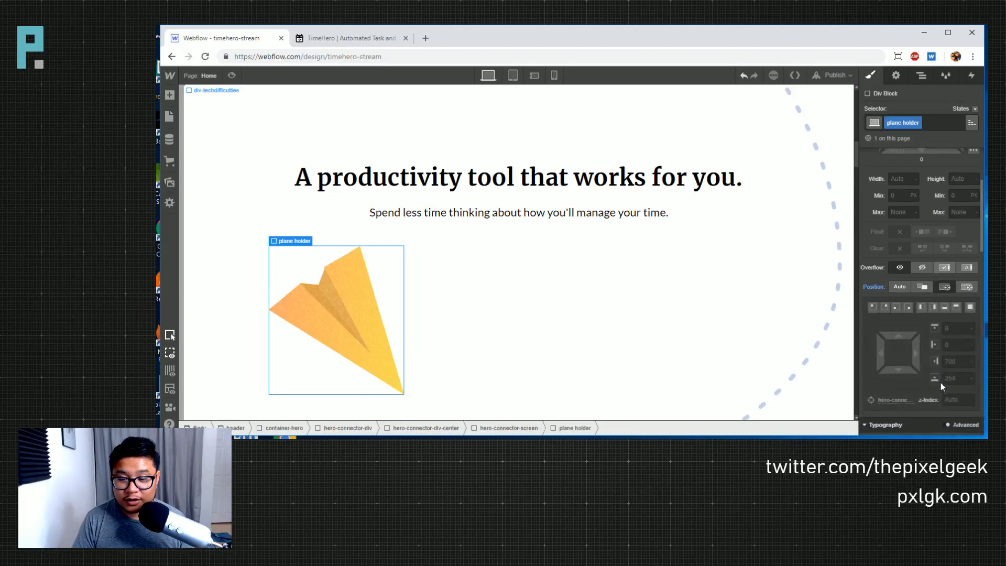
{"action": "left_click", "coordinate": [896, 267]}
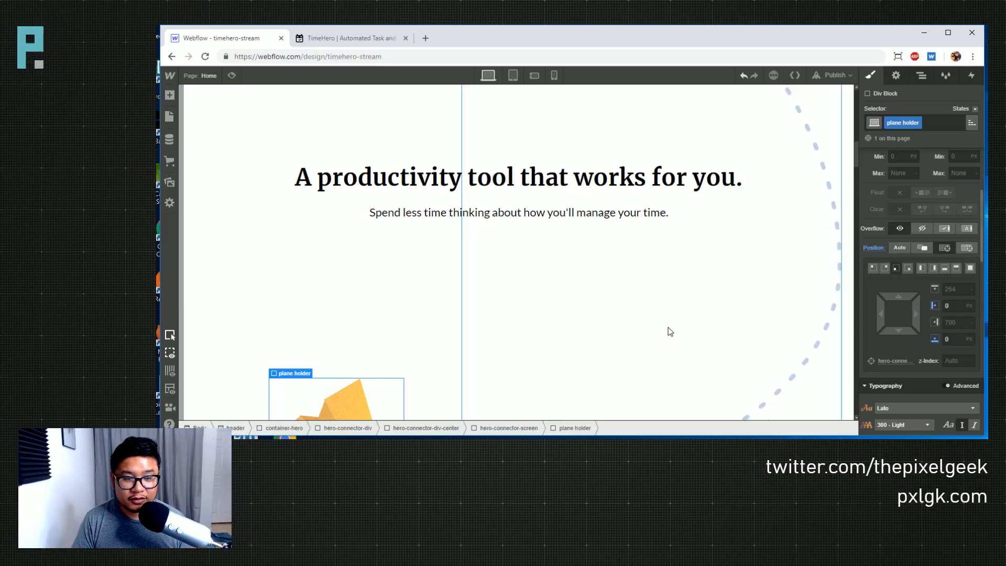
- Shrink the plane image and reapply its HiDPI setting for a width of 130 px
{"action": "scroll", "coordinate": [667, 330], "scroll_direction": "down", "scroll_amount": 4}
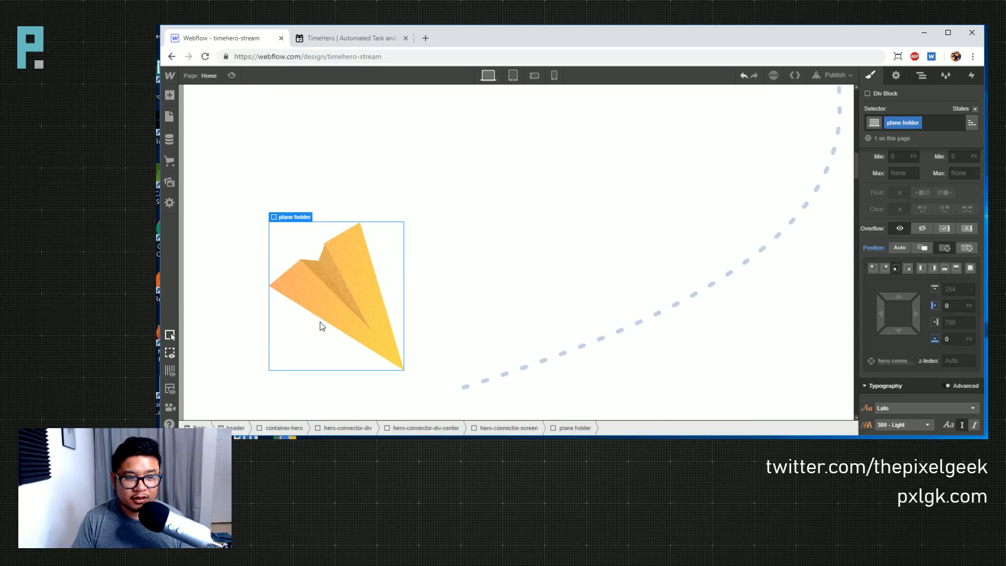
{"action": "left_click", "coordinate": [401, 367]}
{"action": "left_click_drag", "start_coordinate": [403, 368], "coordinate": [323, 314]}
{"action": "left_click", "coordinate": [896, 75]}
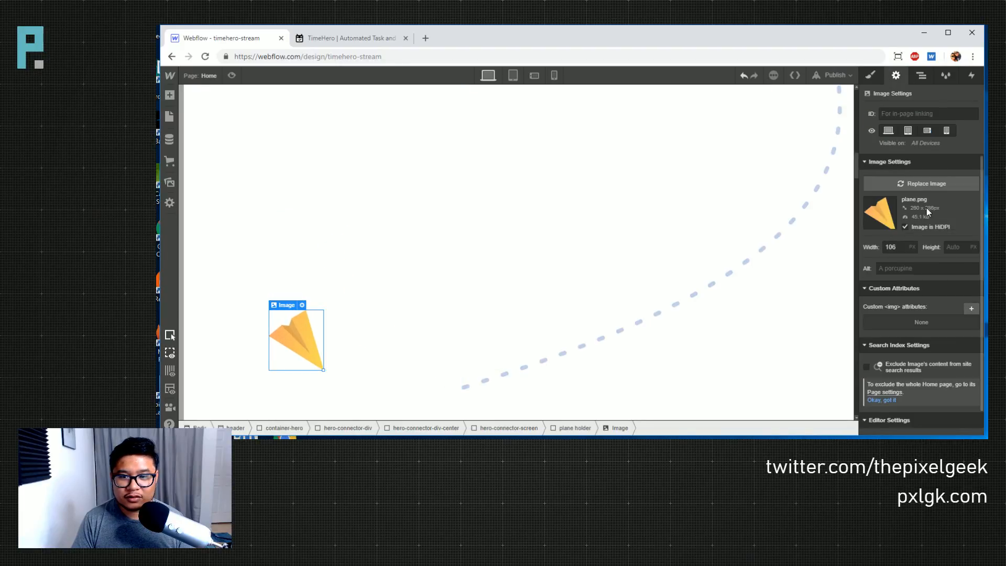
{"action": "left_click", "coordinate": [918, 228]}
{"action": "left_click", "coordinate": [918, 228]}
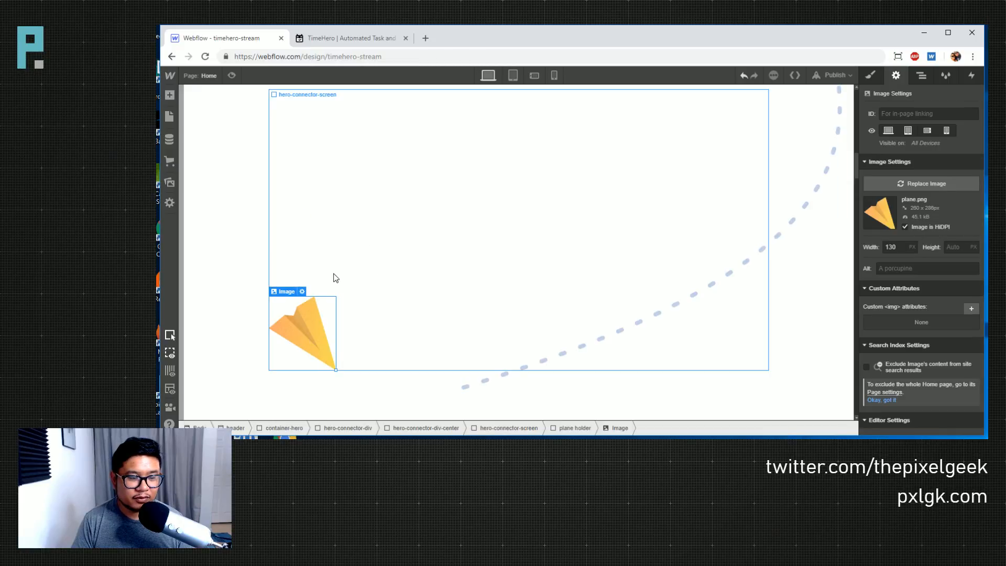
- Select the plane holder block and set its width and height to 500 px each
{"action": "key", "text": "Up"}
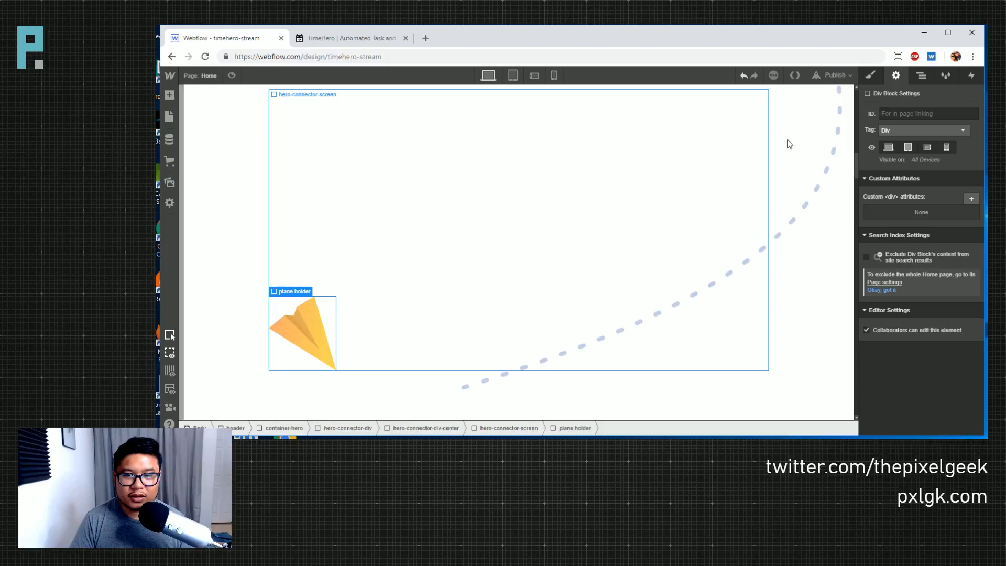
{"action": "left_click", "coordinate": [867, 76]}
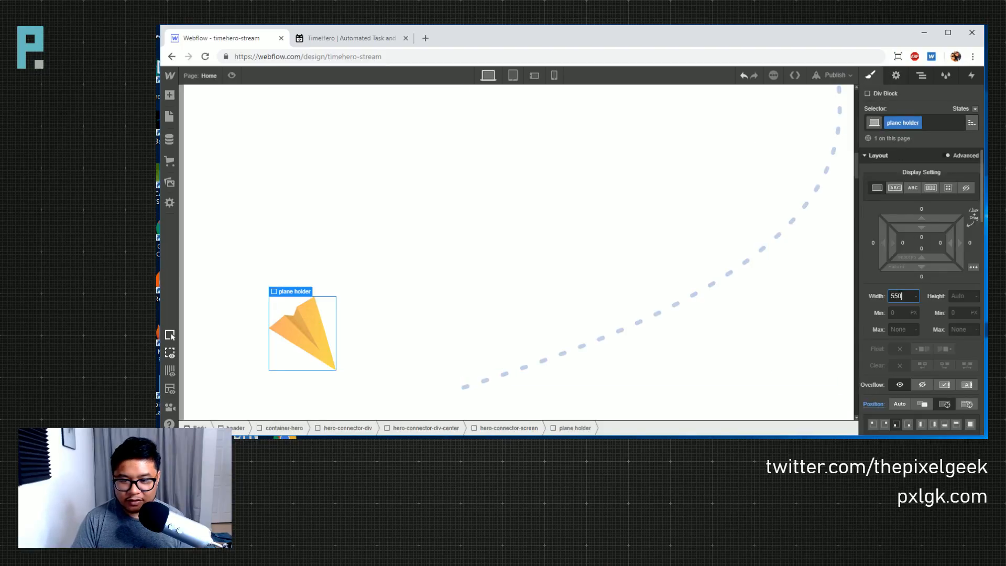
{"action": "key", "text": "Tab"}
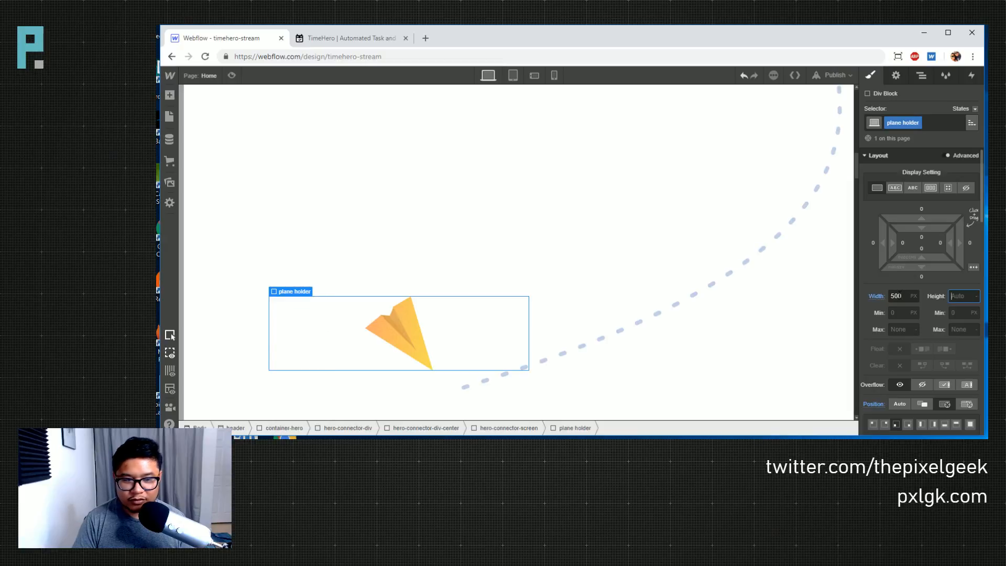
{"action": "type", "text": "500"}
{"action": "key", "text": "Return"}
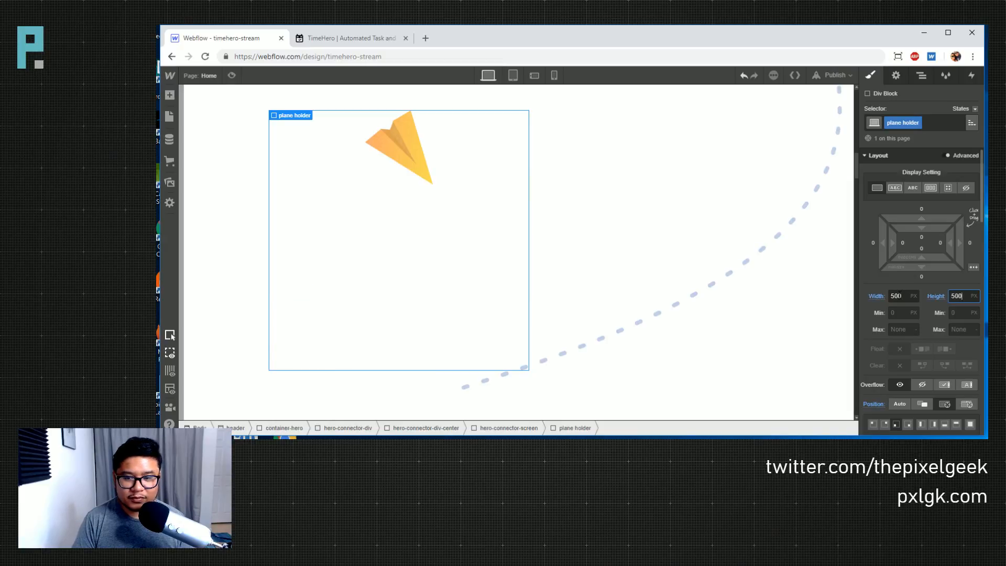
- Make the plane holder a horizontal flex layout with its children aligned to the bottom
{"action": "left_click", "coordinate": [927, 187]}
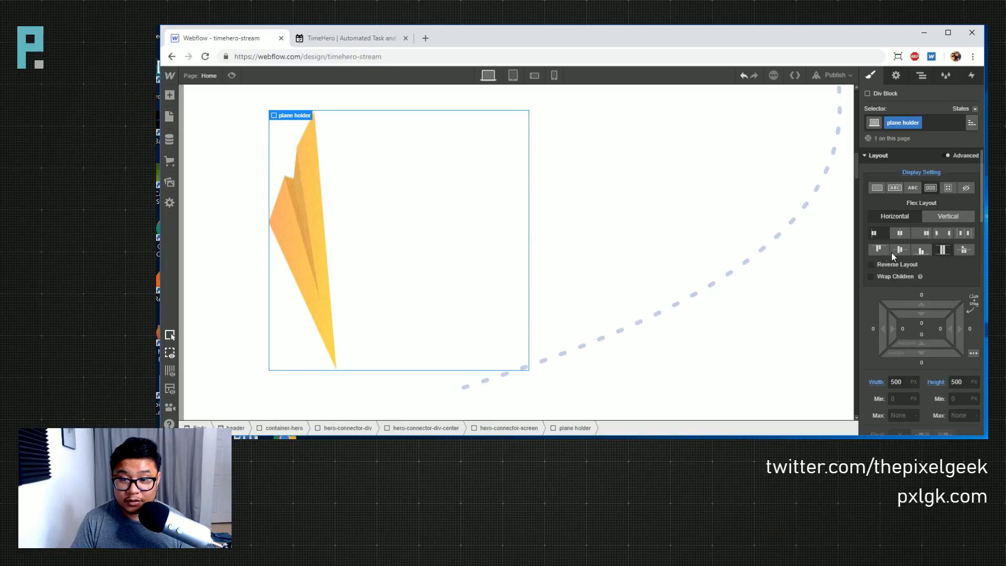
{"action": "left_click", "coordinate": [922, 250]}
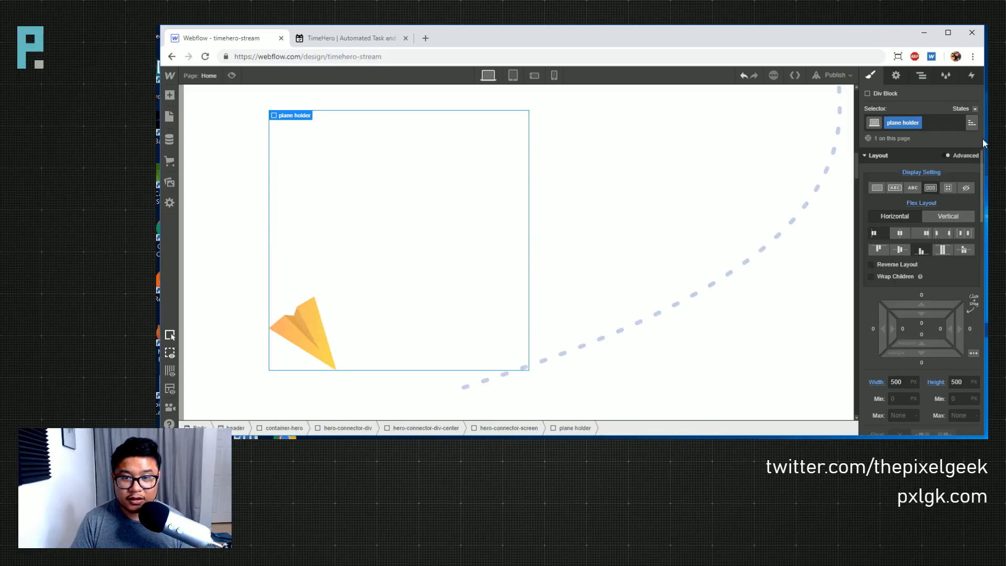
{"action": "scroll", "coordinate": [925, 289], "scroll_direction": "down", "scroll_amount": 2}
{"action": "scroll", "coordinate": [927, 283], "scroll_direction": "up", "scroll_amount": 2}
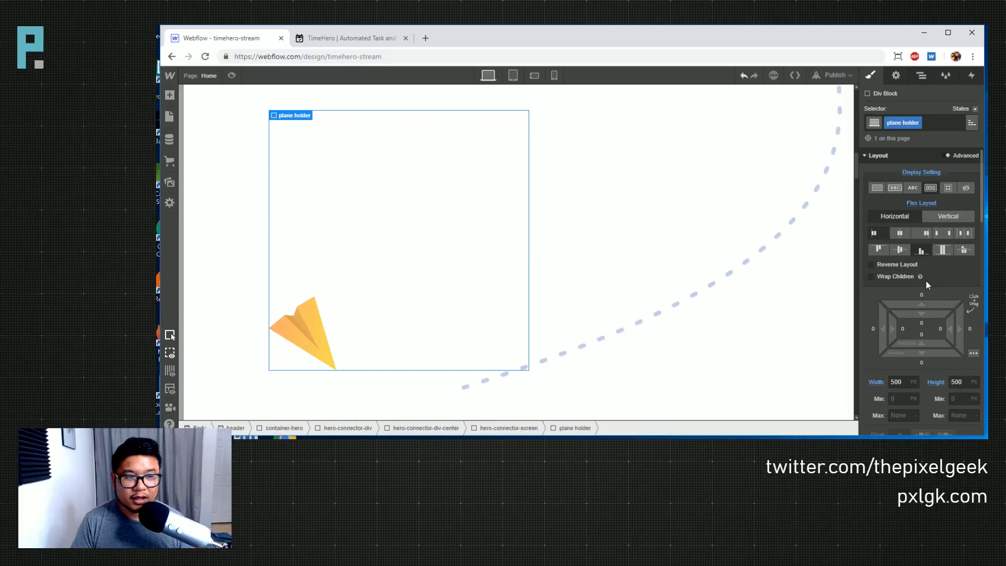
- Add a rotate transform to the plane holder, try 77 degrees on the Z axis and settle on -7 degrees
{"action": "scroll", "coordinate": [925, 364], "scroll_direction": "down", "scroll_amount": 15}
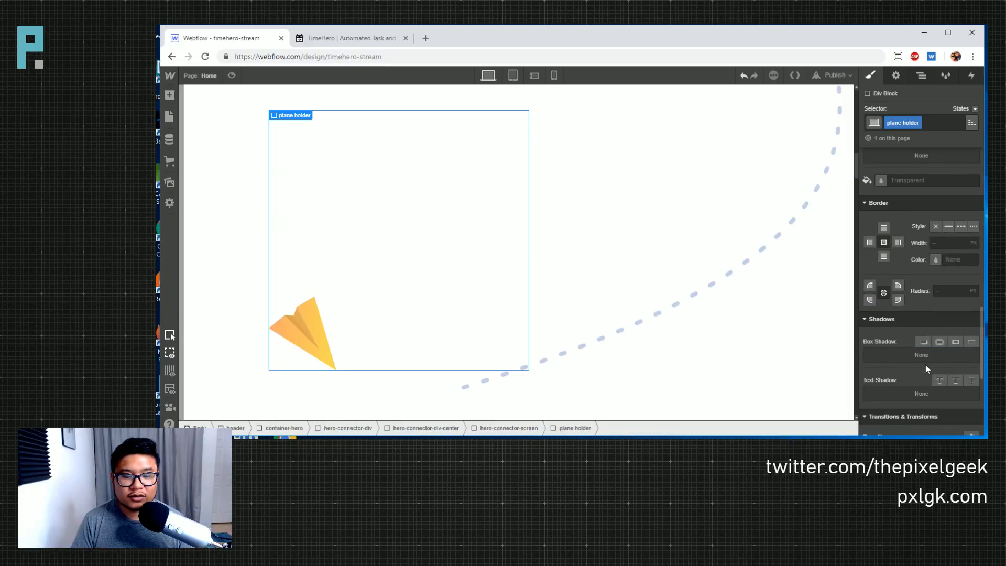
{"action": "left_click", "coordinate": [969, 239]}
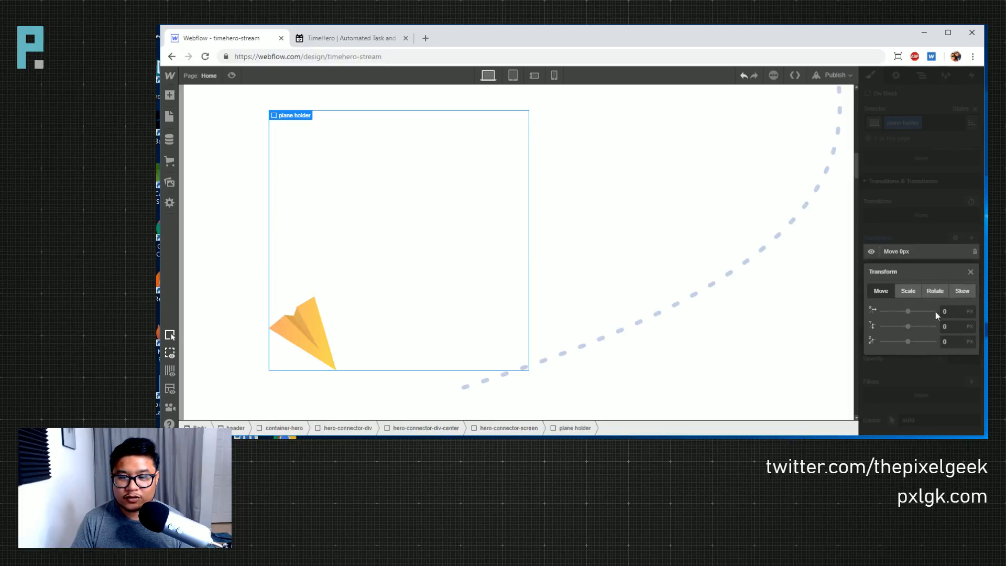
{"action": "left_click", "coordinate": [924, 293]}
{"action": "mouse_move", "coordinate": [904, 339]}
{"action": "left_mouse_down"}
{"action": "mouse_move", "coordinate": [926, 342]}
{"action": "mouse_move", "coordinate": [881, 342]}
{"action": "mouse_move", "coordinate": [919, 342]}
{"action": "left_mouse_up"}
{"action": "scroll", "coordinate": [712, 309], "scroll_direction": "up", "scroll_amount": 2}
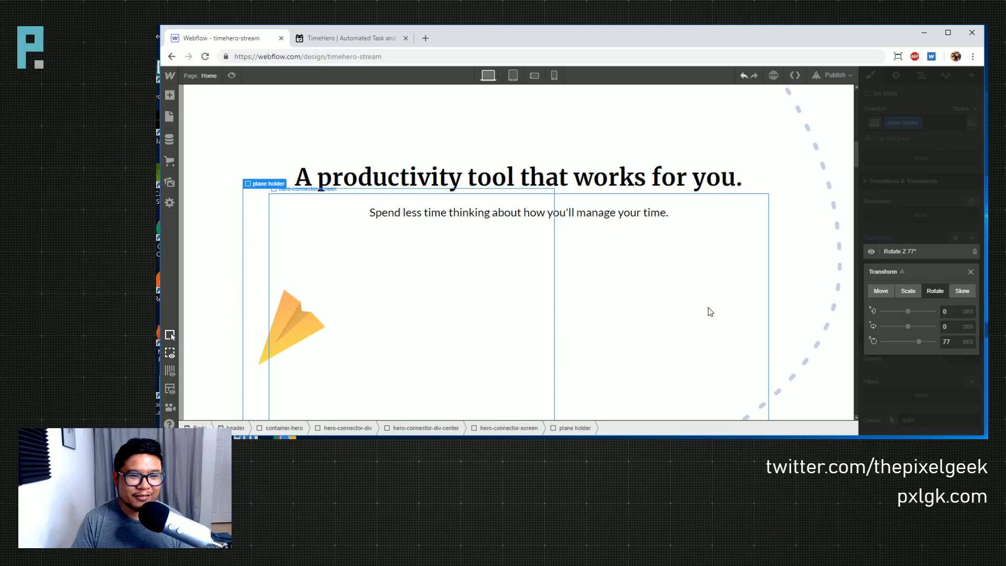
{"action": "scroll", "coordinate": [710, 310], "scroll_direction": "down", "scroll_amount": 3}
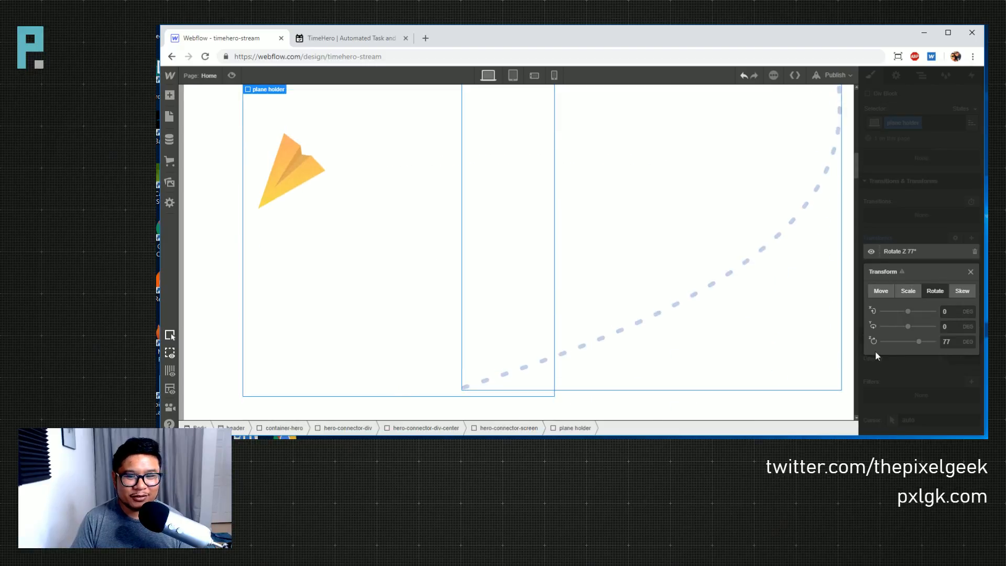
{"action": "mouse_move", "coordinate": [917, 339]}
{"action": "left_mouse_down"}
{"action": "mouse_move", "coordinate": [928, 339]}
{"action": "mouse_move", "coordinate": [907, 340]}
{"action": "left_mouse_up"}
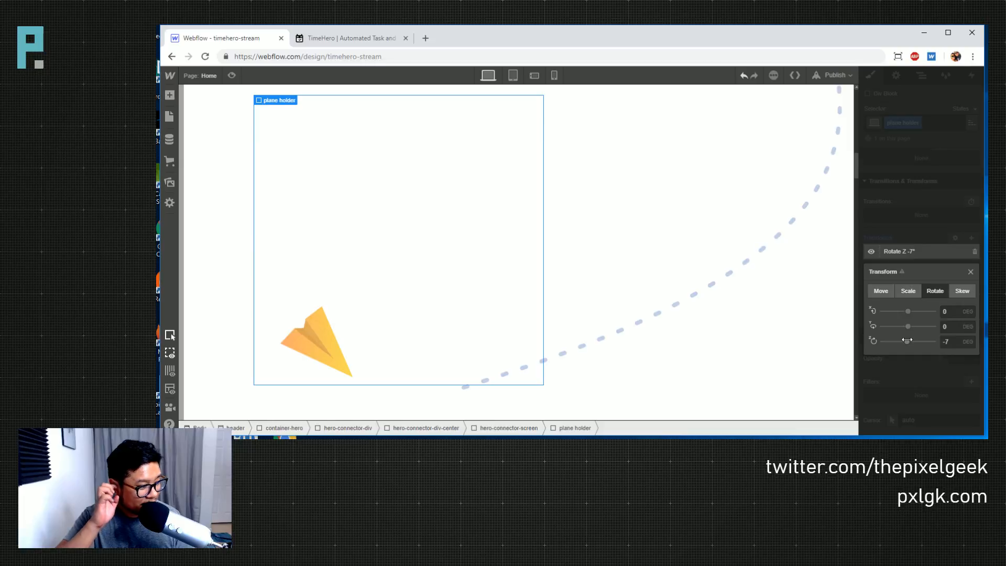
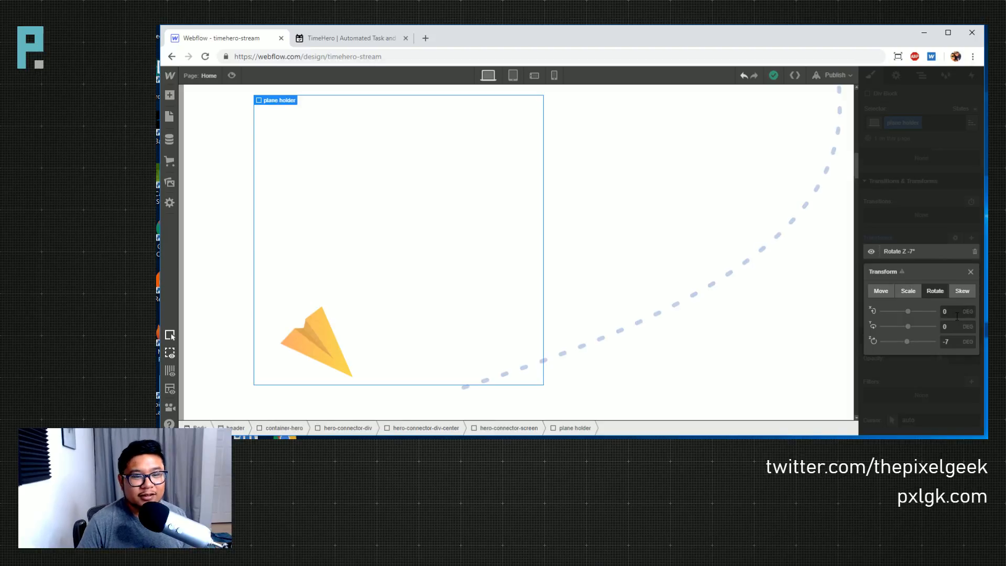
{"action": "left_click", "coordinate": [939, 257]}
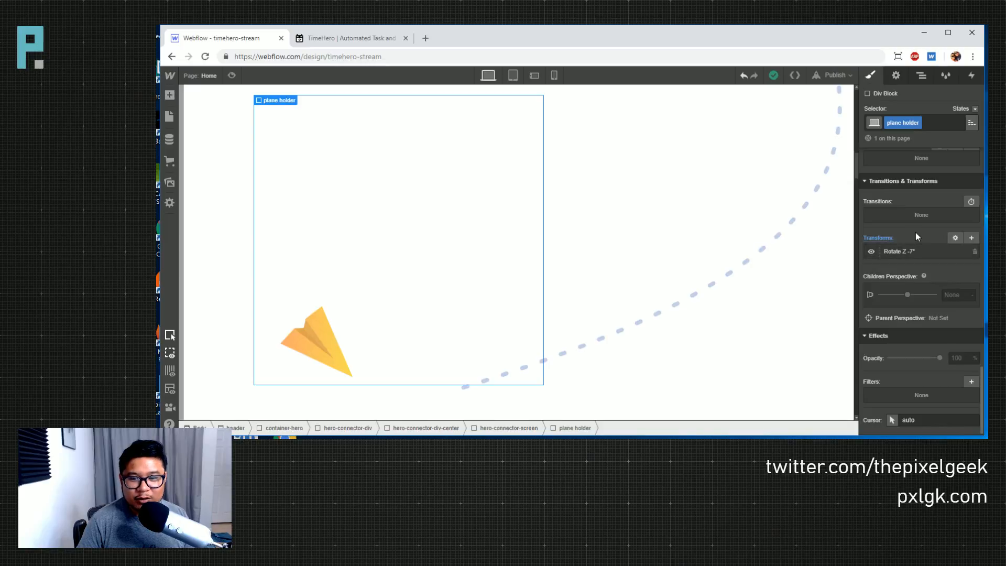
- Collapse the plane holder's contents in the page's element hierarchy and select the plane holder block
{"action": "left_click", "coordinate": [926, 76]}
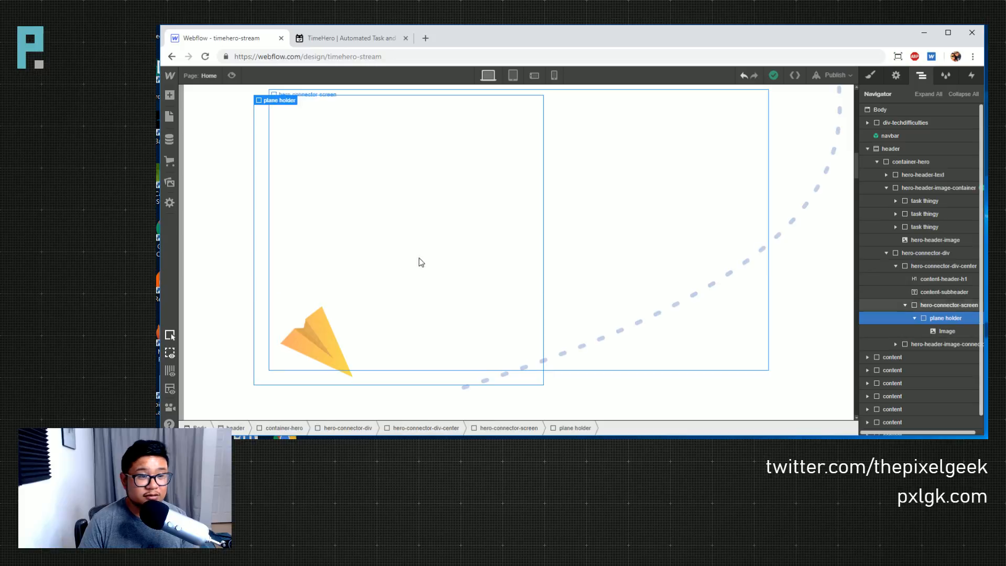
{"action": "left_click", "coordinate": [941, 304]}
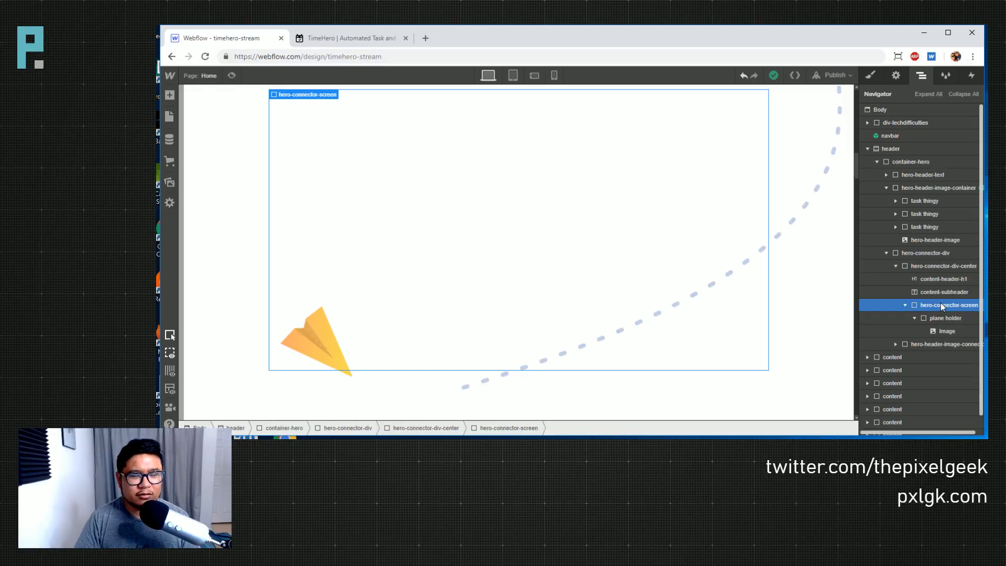
{"action": "left_click", "coordinate": [917, 316]}
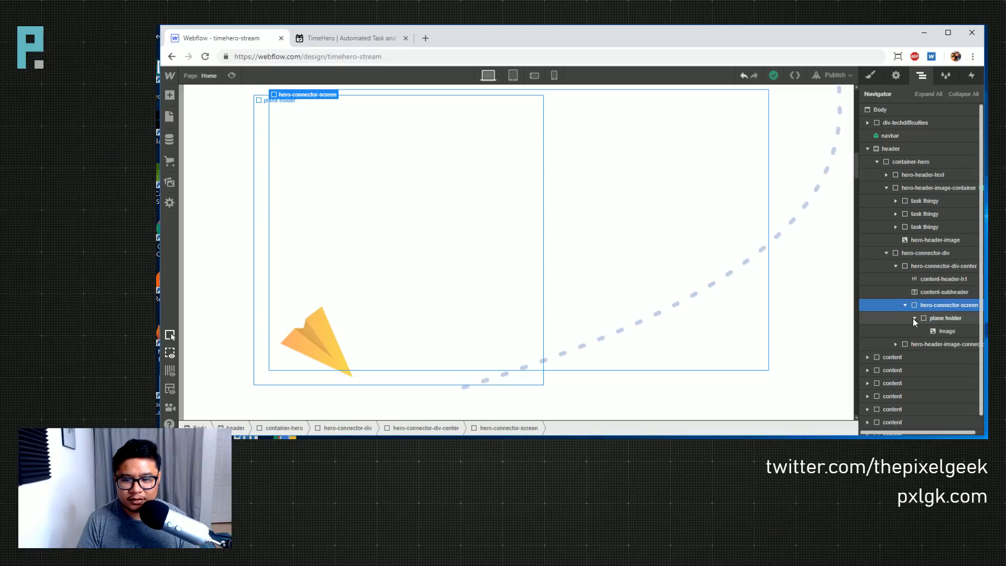
{"action": "left_click", "coordinate": [906, 304]}
{"action": "left_click", "coordinate": [907, 305]}
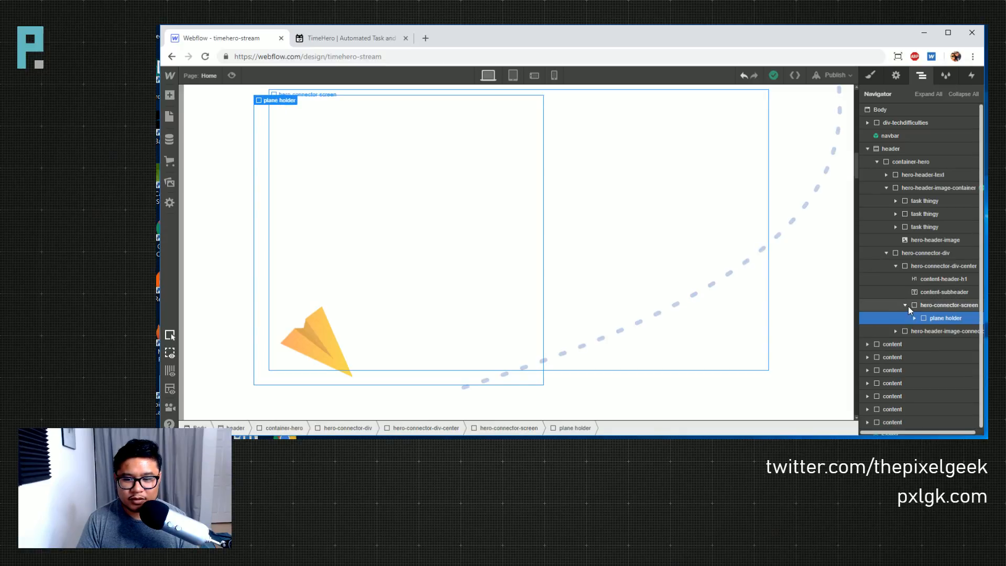
{"action": "left_click", "coordinate": [914, 310]}
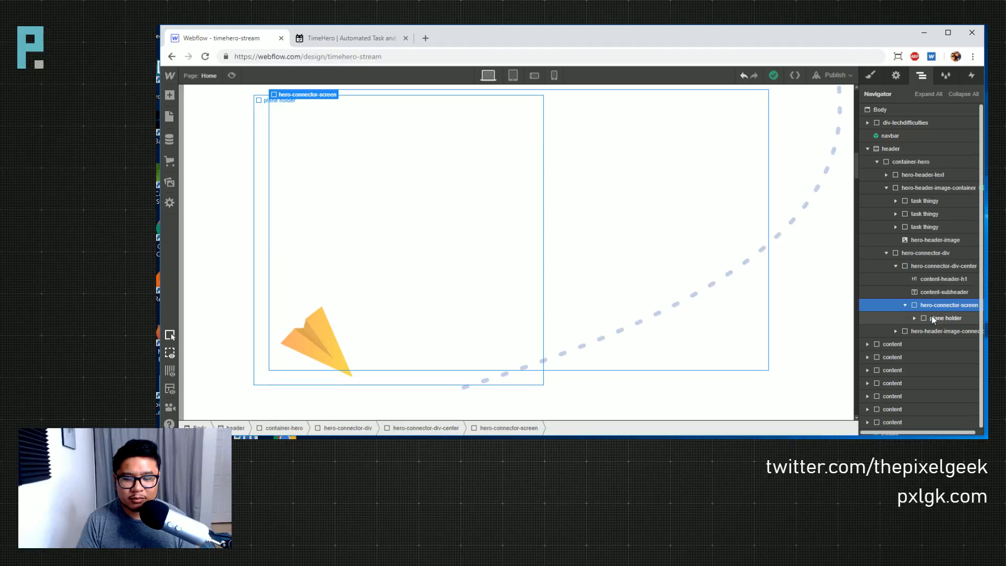
{"action": "left_click", "coordinate": [933, 318]}
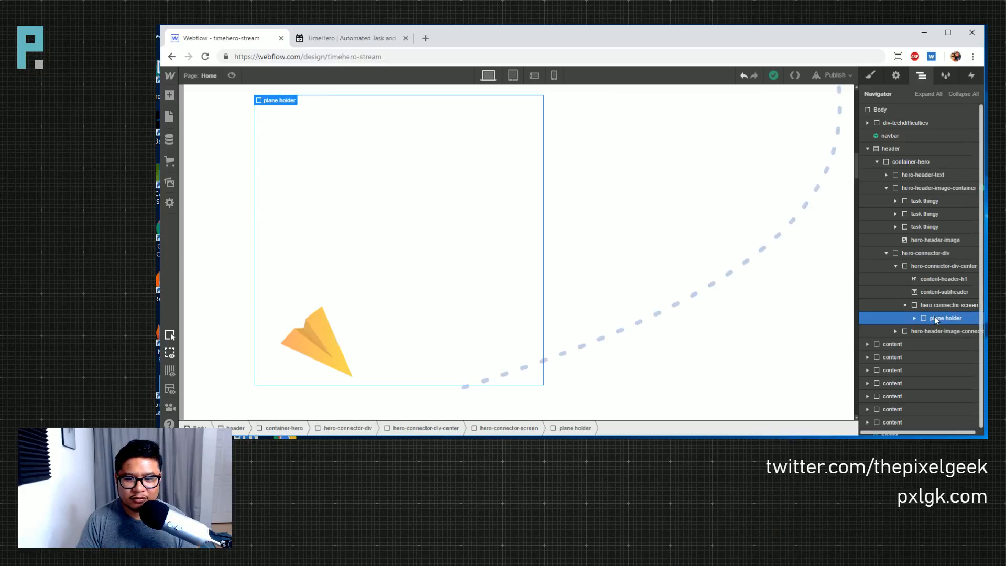
{"action": "key", "text": "a"}
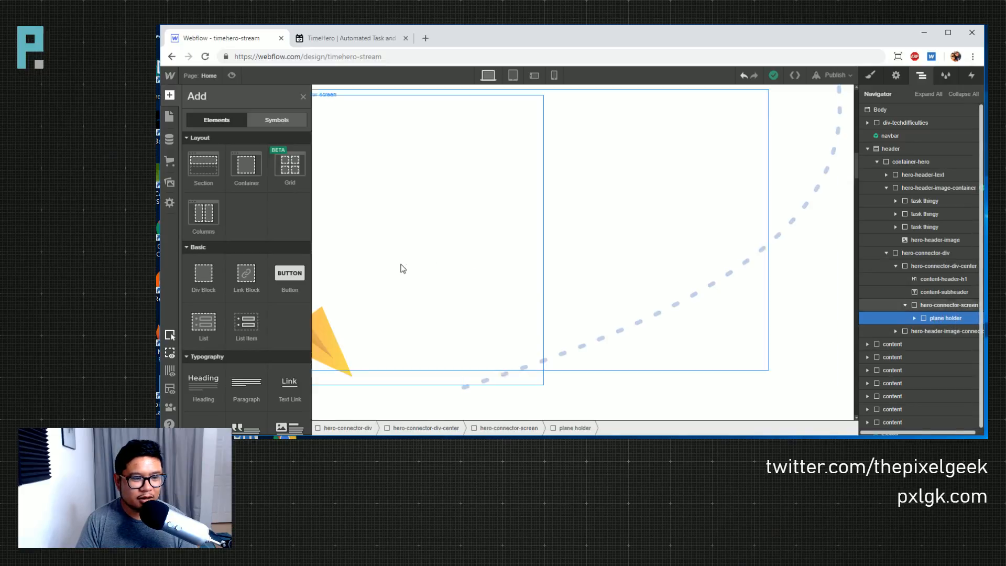
{"action": "left_click_drag", "start_coordinate": [203, 278], "coordinate": [954, 321]}
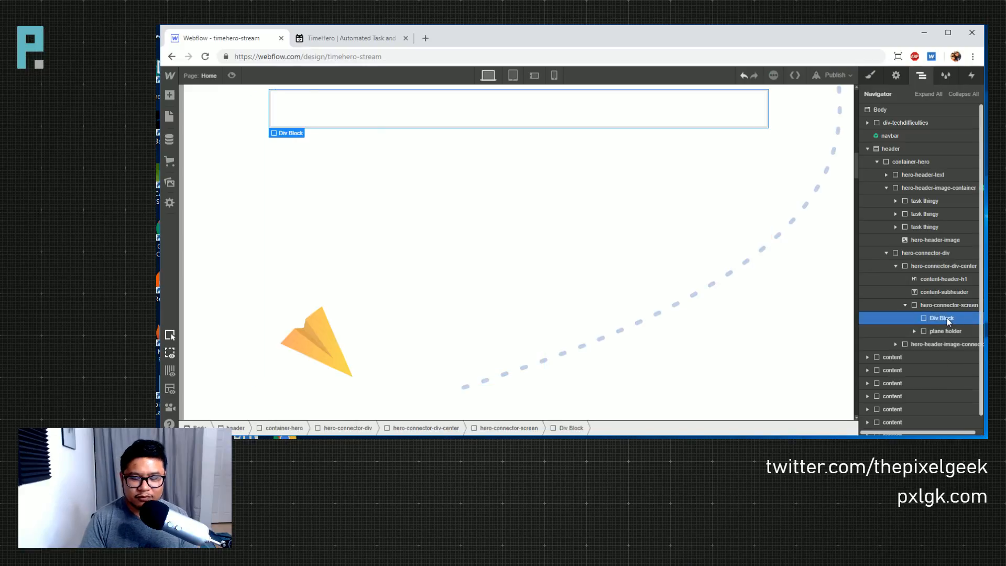
{"action": "key", "text": "Delete"}
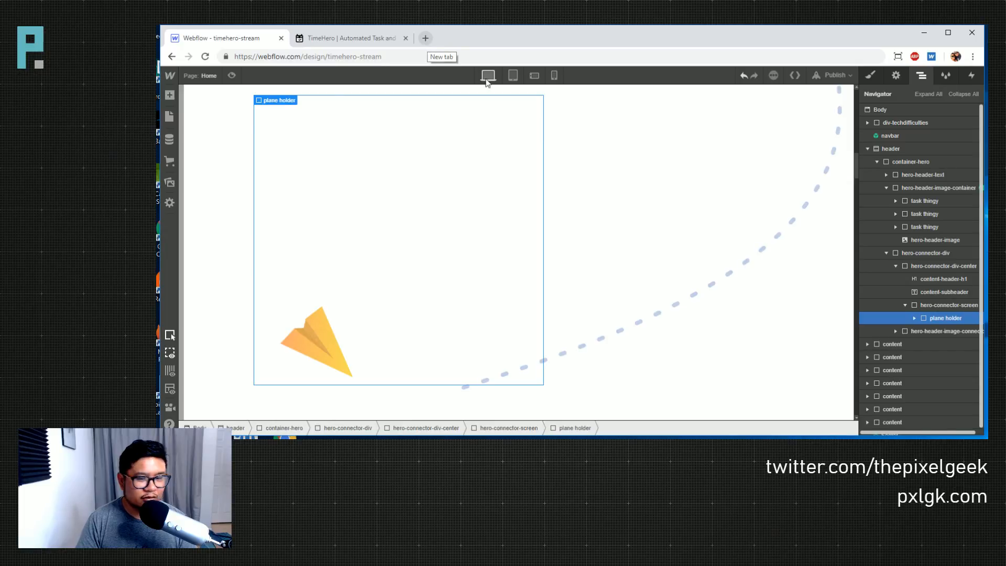
- Add a div block inside hero-connector-screen, above the plane holder, and give it the class "video player"
{"action": "key", "text": "a"}
{"action": "left_click_drag", "start_coordinate": [203, 272], "coordinate": [942, 322]}
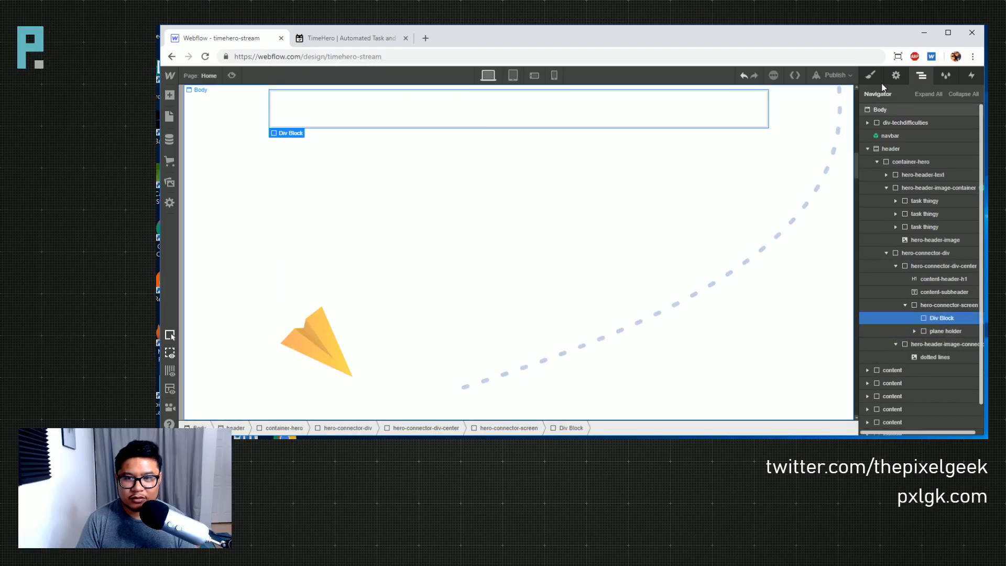
{"action": "key", "text": "s"}
{"action": "left_click", "coordinate": [904, 122]}
{"action": "type", "text": "video player"}
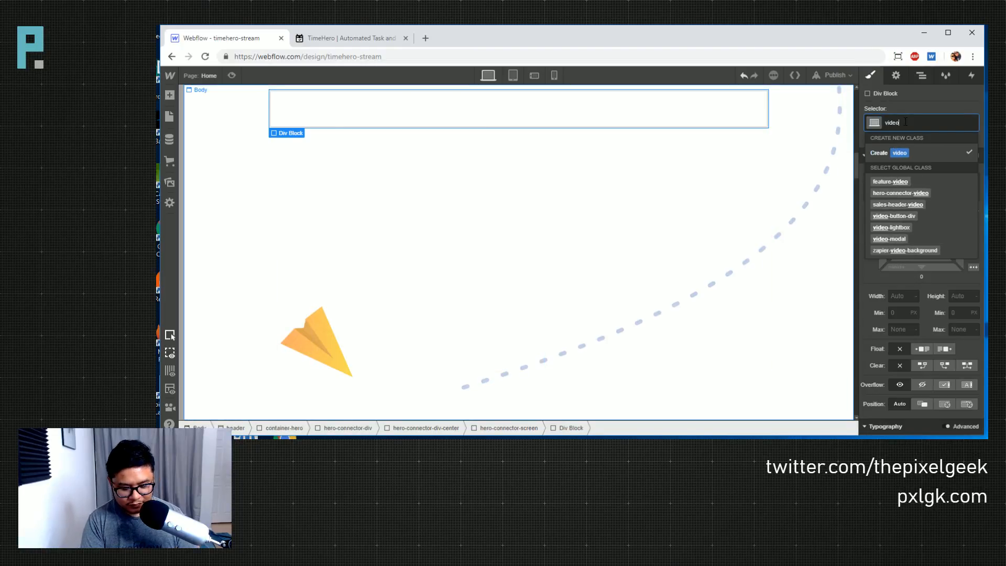
{"action": "key", "text": "Return"}
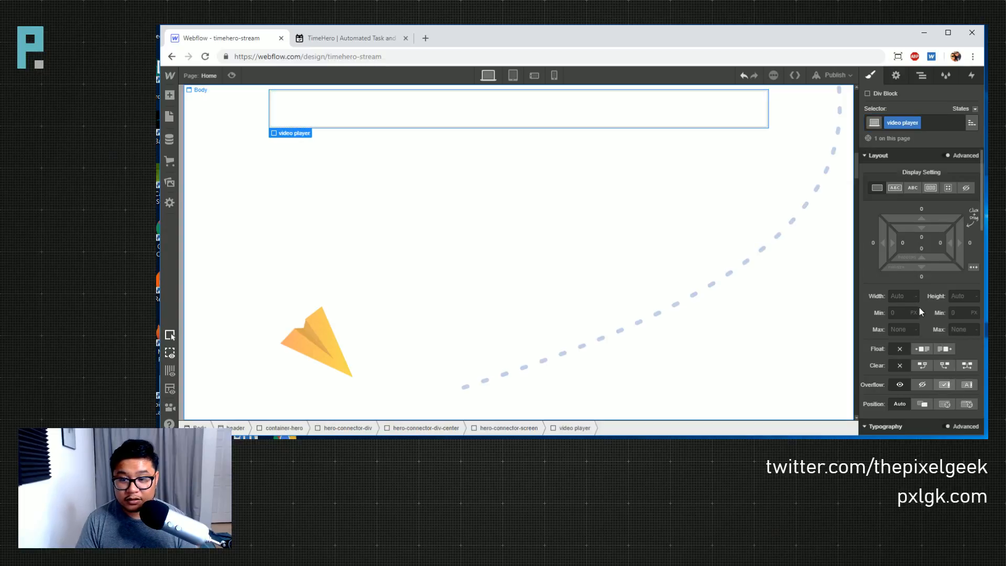
- Set the video player's height to 100% and its background colour to the Dim Grey swatch
{"action": "left_click", "coordinate": [964, 297]}
{"action": "type", "text": "100%"}
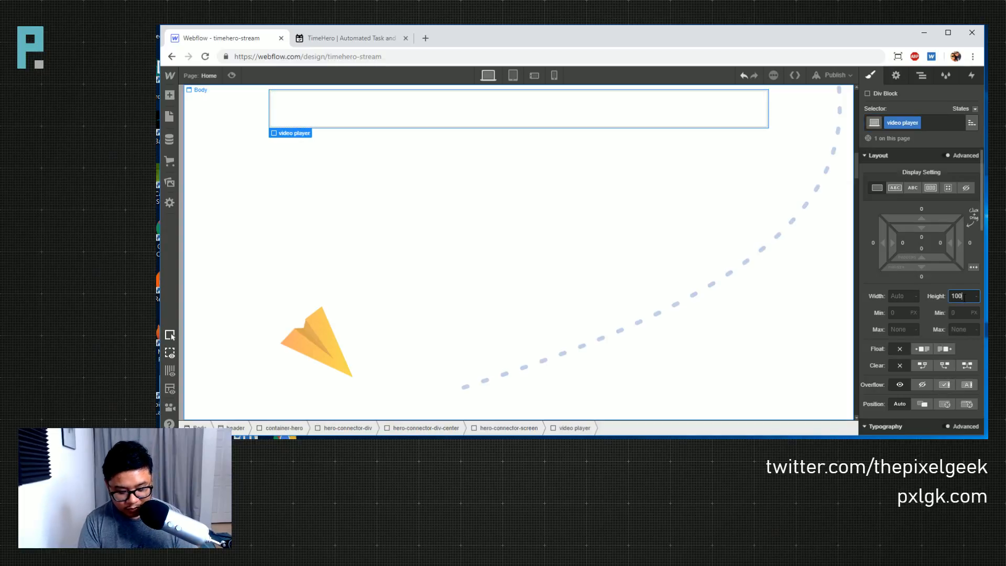
{"action": "key", "text": "Return"}
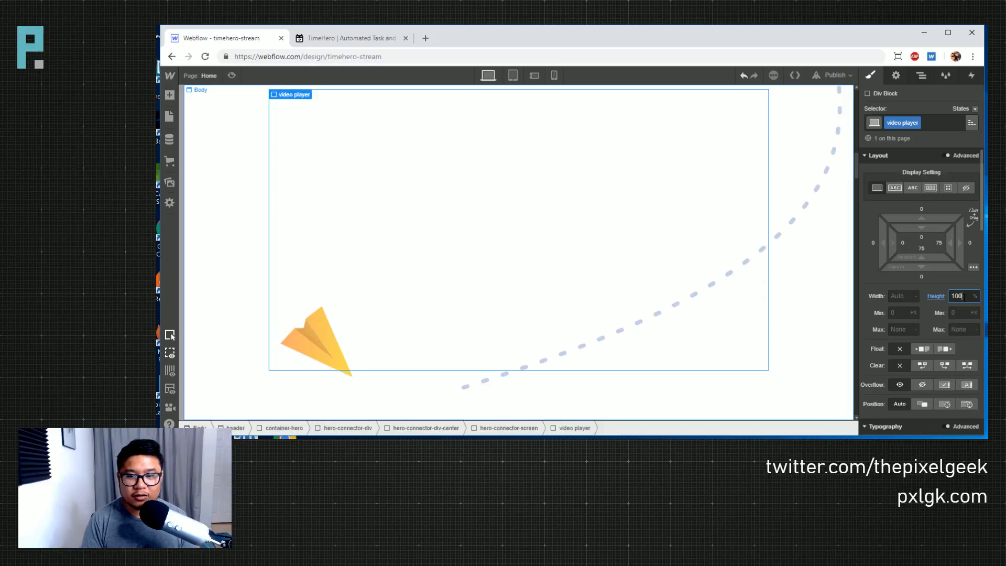
{"action": "scroll", "coordinate": [934, 326], "scroll_direction": "down", "scroll_amount": 6}
{"action": "scroll", "coordinate": [927, 322], "scroll_direction": "down", "scroll_amount": 1}
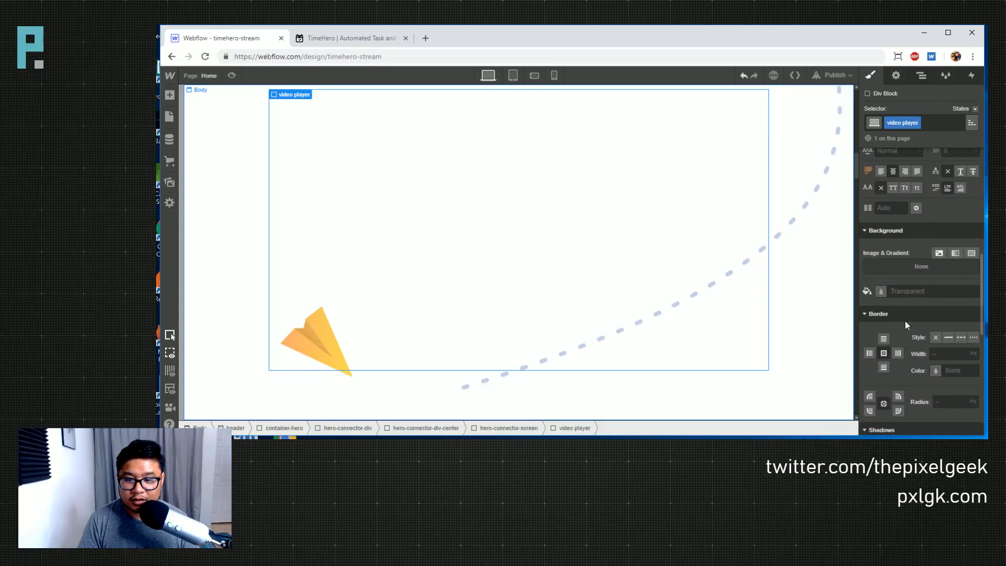
{"action": "left_click", "coordinate": [882, 290]}
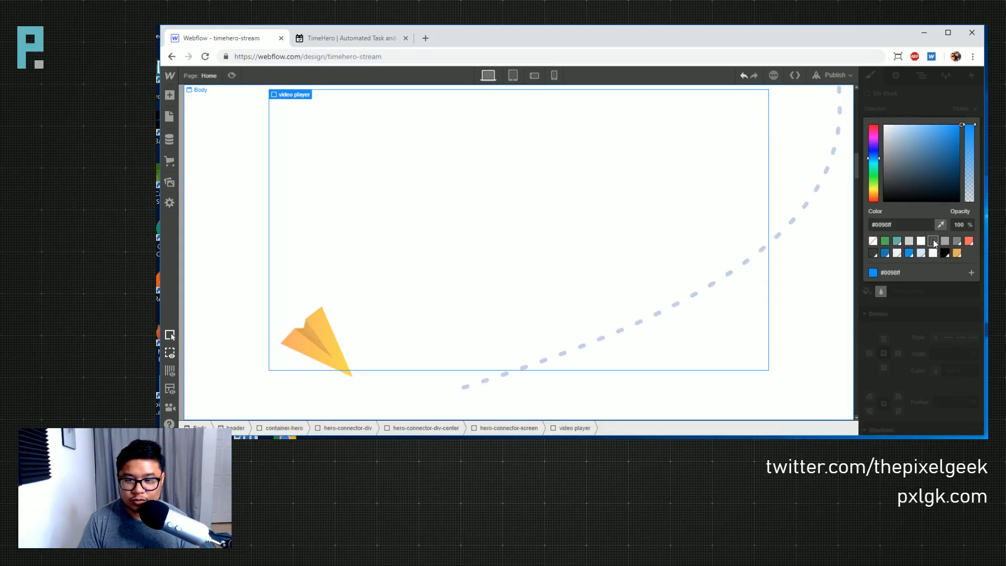
{"action": "left_click", "coordinate": [933, 241]}
{"action": "left_click", "coordinate": [942, 107]}
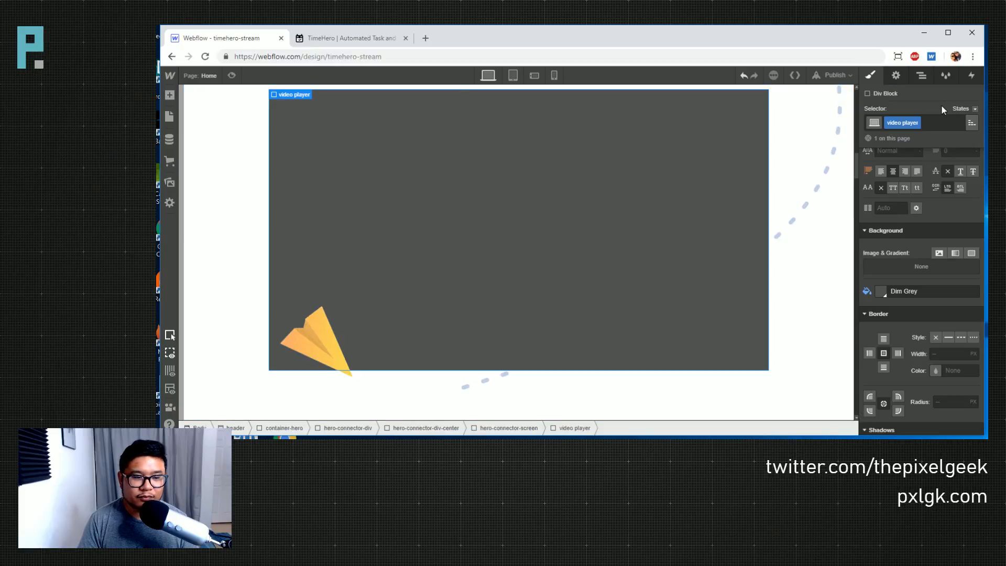
- Give the video player block a relative position and a z-index of 1
{"action": "left_click", "coordinate": [922, 77]}
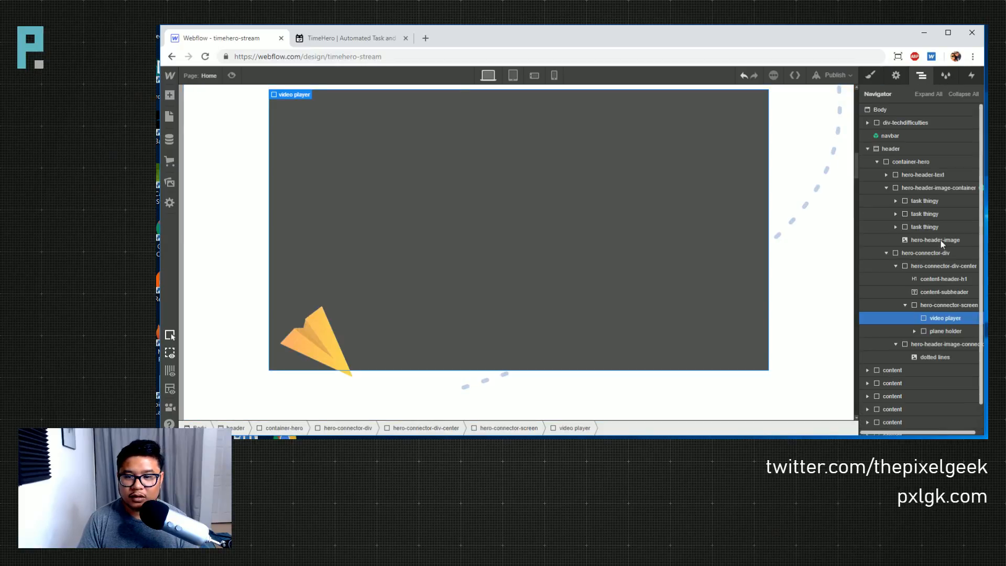
{"action": "left_click", "coordinate": [937, 332]}
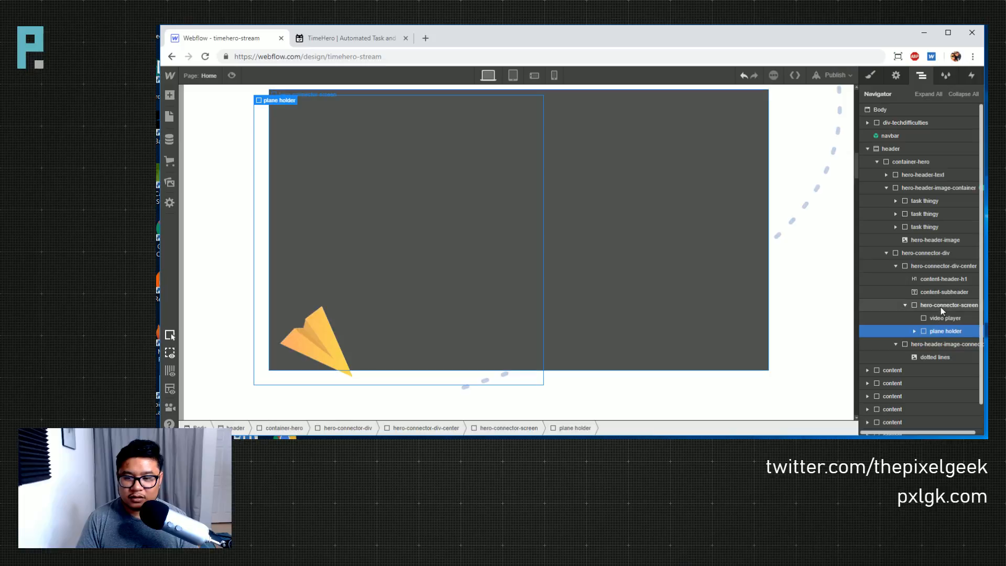
{"action": "left_click", "coordinate": [941, 306]}
{"action": "left_click", "coordinate": [942, 319]}
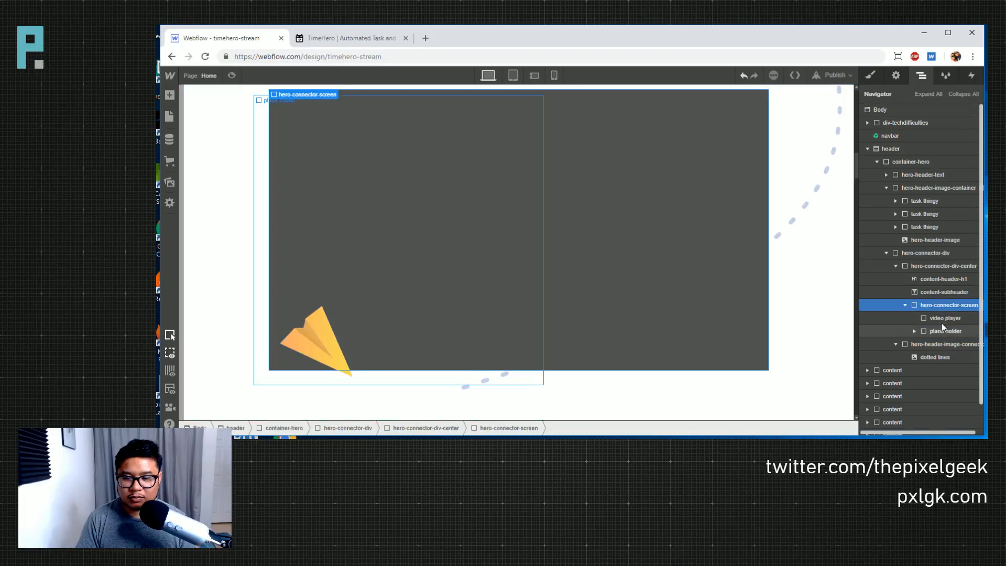
{"action": "key", "text": "s"}
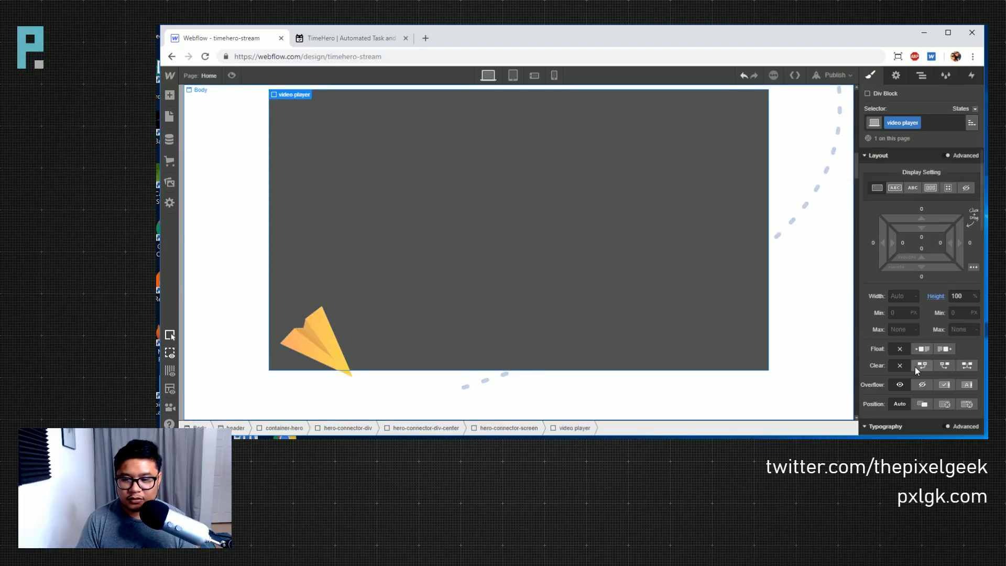
{"action": "left_click", "coordinate": [923, 404]}
{"action": "scroll", "coordinate": [949, 369], "scroll_direction": "down", "scroll_amount": 2}
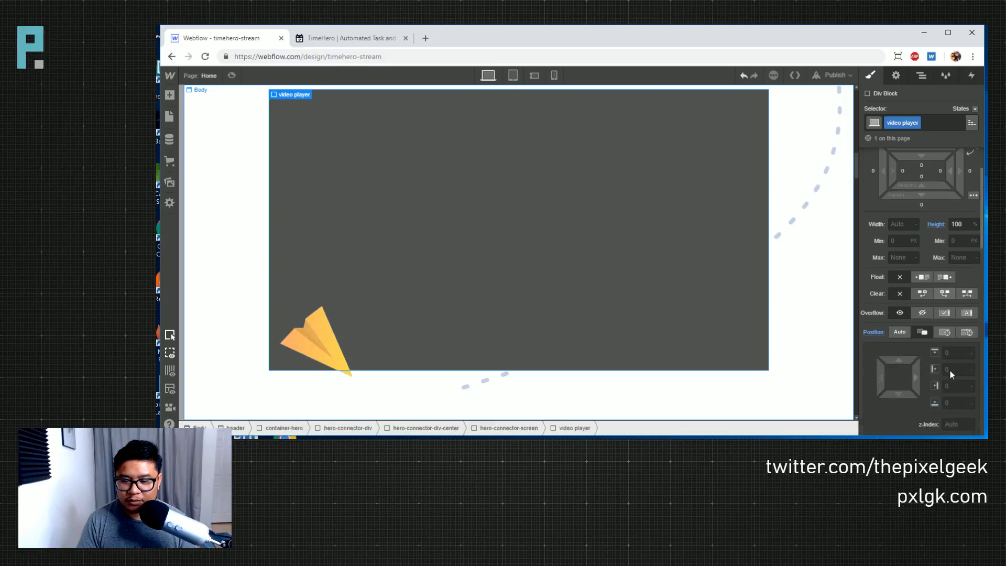
{"action": "left_click", "coordinate": [951, 392]}
{"action": "type", "text": "1"}
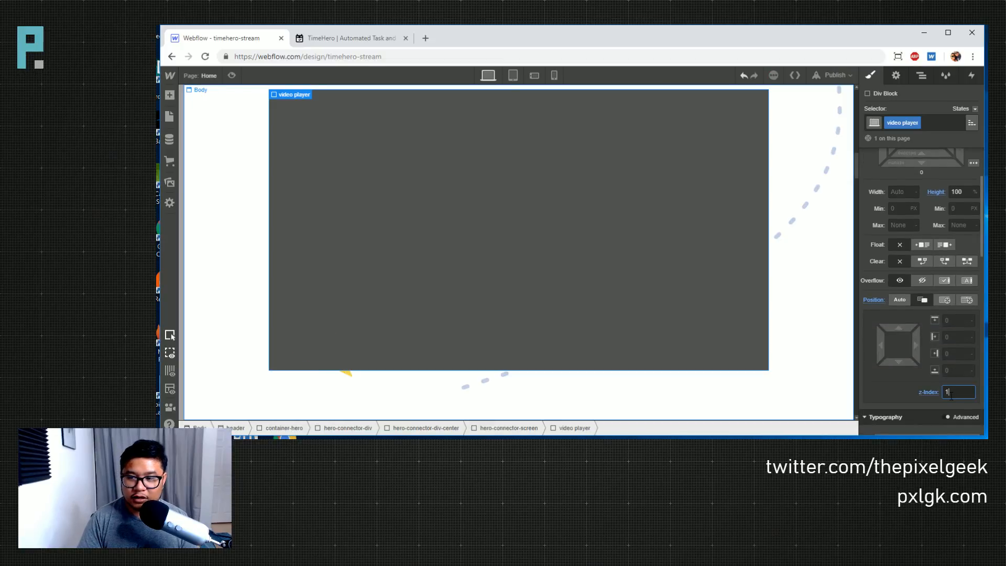
- Shift the absolutely positioned plane holder outward to a left offset of about -131 px
{"action": "left_click", "coordinate": [921, 76]}
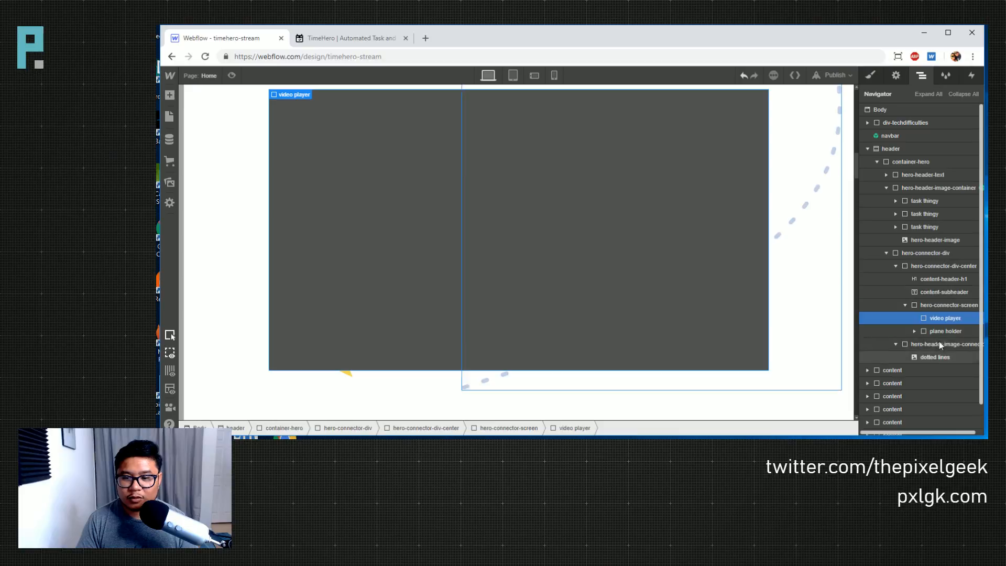
{"action": "left_click", "coordinate": [913, 327]}
{"action": "key", "text": "s"}
{"action": "scroll", "coordinate": [913, 326], "scroll_direction": "down", "scroll_amount": 3}
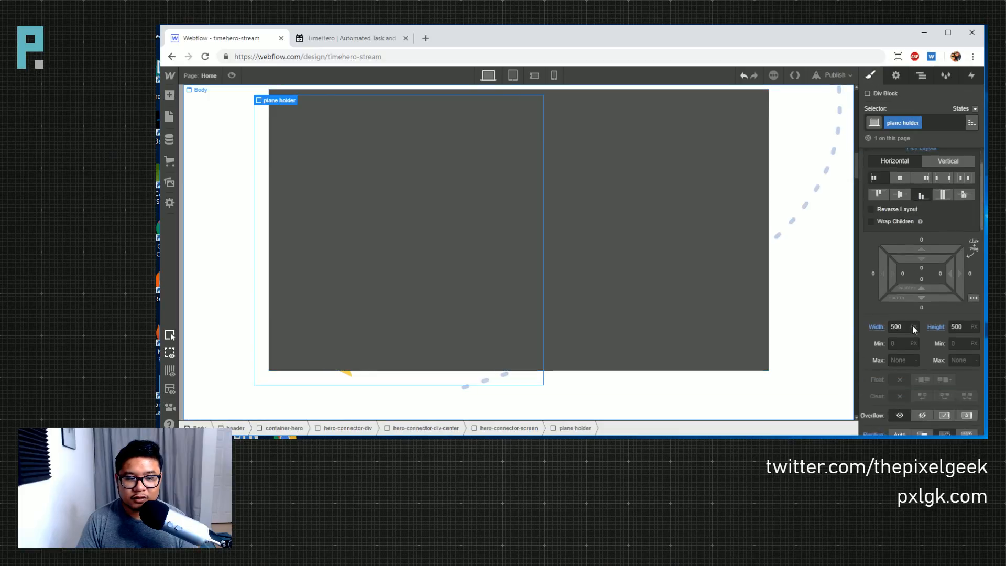
{"action": "scroll", "coordinate": [913, 326], "scroll_direction": "down", "scroll_amount": 2}
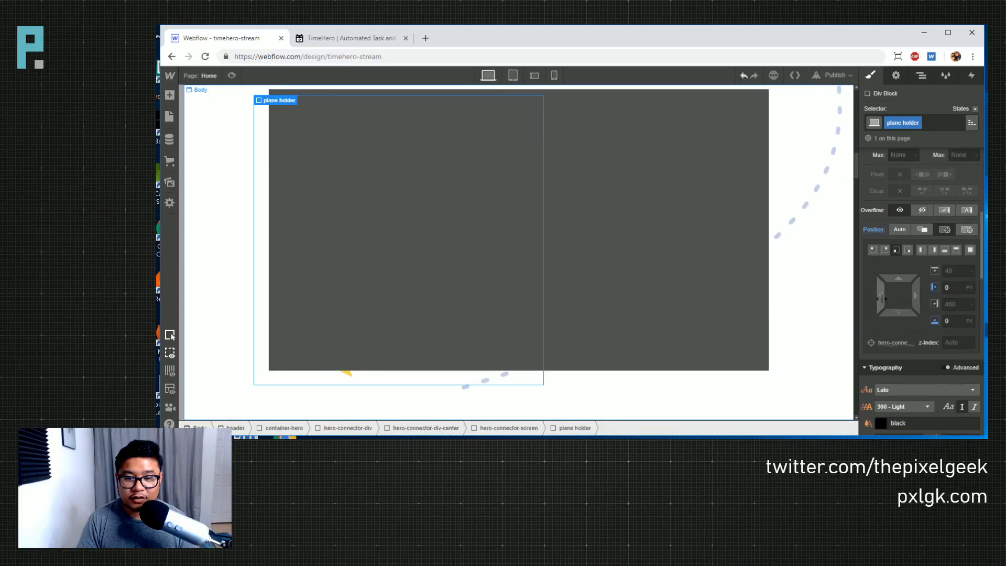
{"action": "left_click_drag", "start_coordinate": [869, 298], "coordinate": [676, 297]}
{"action": "scroll", "coordinate": [683, 339], "scroll_direction": "down", "scroll_amount": 4}
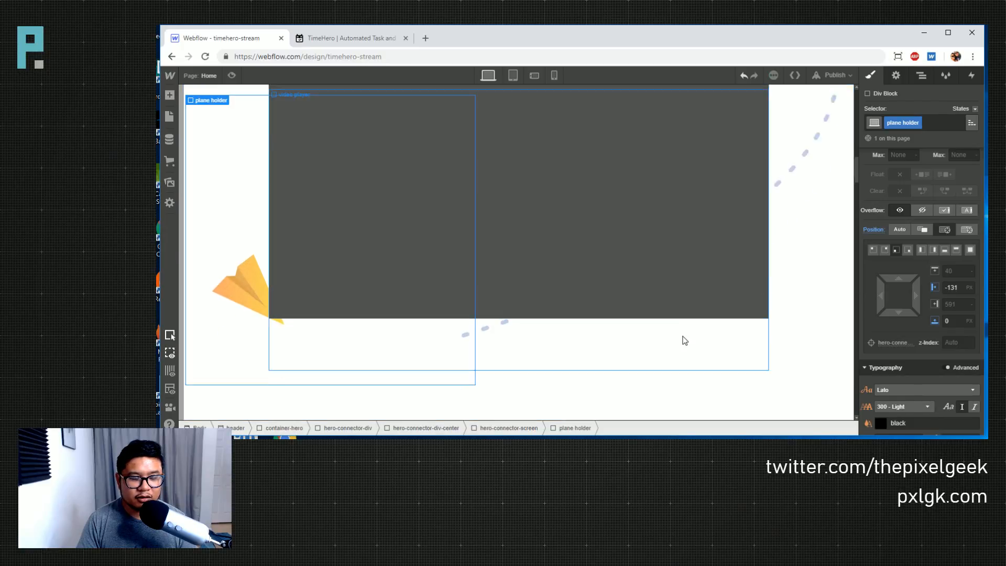
- Adjust the plane holder's left offset to about -115 px and its bottom offset to about -131 px
{"action": "scroll", "coordinate": [685, 341], "scroll_direction": "up", "scroll_amount": 1}
{"action": "left_click_drag", "start_coordinate": [886, 294], "coordinate": [899, 429]}
{"action": "left_click_drag", "start_coordinate": [898, 313], "coordinate": [900, 400]}
{"action": "scroll", "coordinate": [731, 359], "scroll_direction": "up", "scroll_amount": 11}
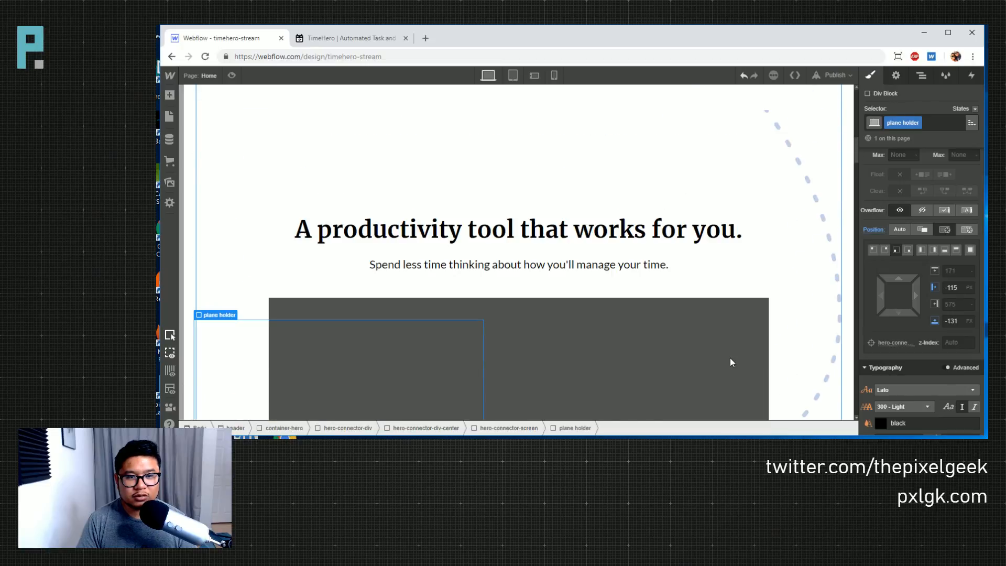
- Lower the plane holder further below the video player, to a bottom offset of about -373 px
{"action": "scroll", "coordinate": [731, 358], "scroll_direction": "down", "scroll_amount": 10}
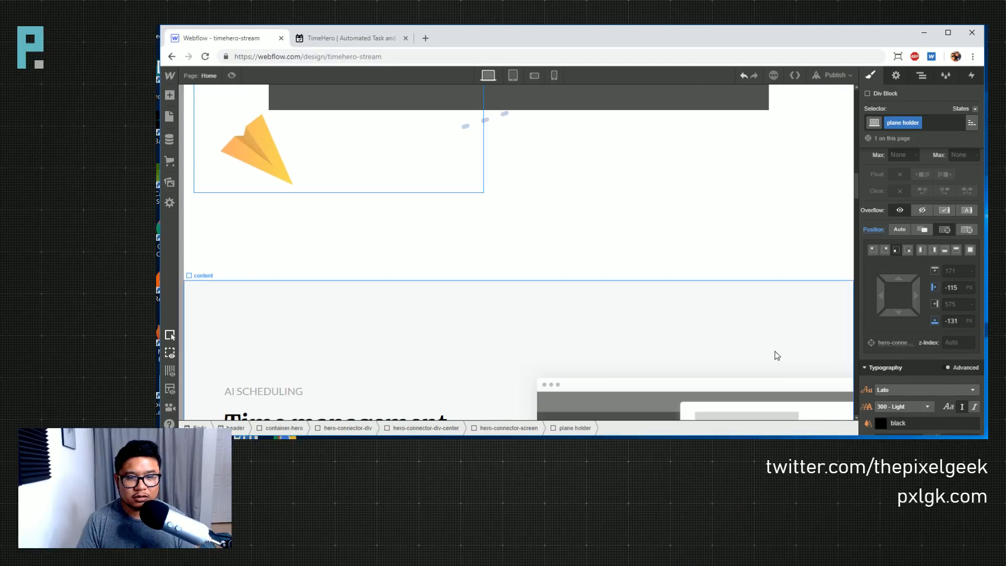
{"action": "left_click_drag", "start_coordinate": [897, 314], "coordinate": [903, 415]}
{"action": "scroll", "coordinate": [694, 366], "scroll_direction": "up", "scroll_amount": 3}
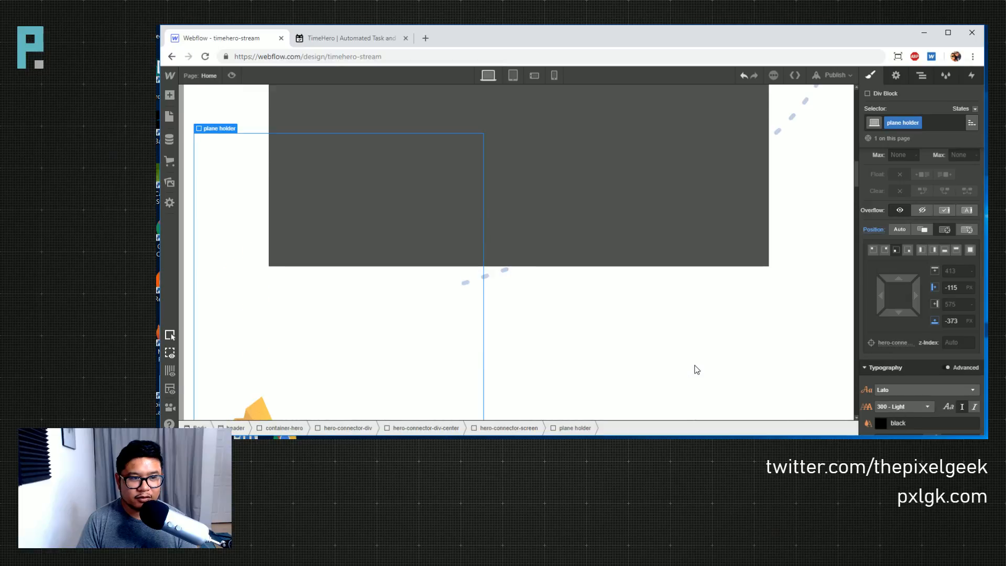
- Edit the plane holder's rotate transform, trying Z rotations of 140 and 200 degrees
{"action": "scroll", "coordinate": [938, 351], "scroll_direction": "down", "scroll_amount": 7}
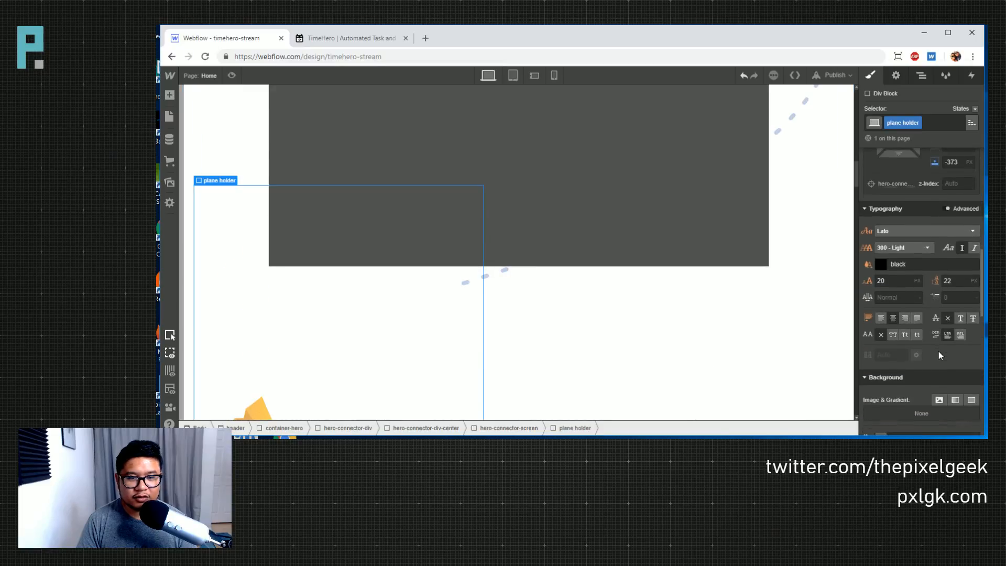
{"action": "scroll", "coordinate": [938, 355], "scroll_direction": "down", "scroll_amount": 3}
{"action": "left_click", "coordinate": [898, 330]}
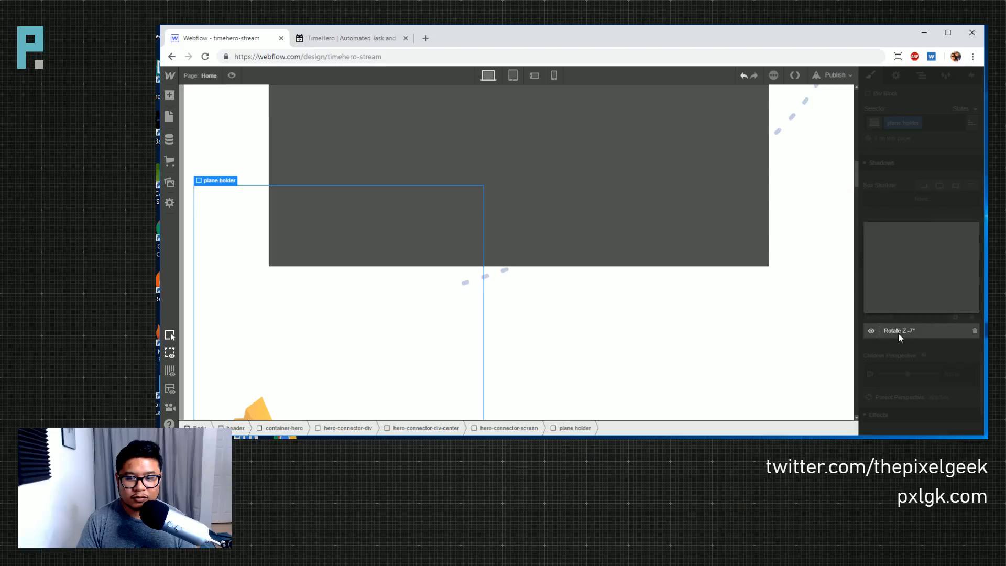
{"action": "left_click_drag", "start_coordinate": [907, 303], "coordinate": [930, 304]}
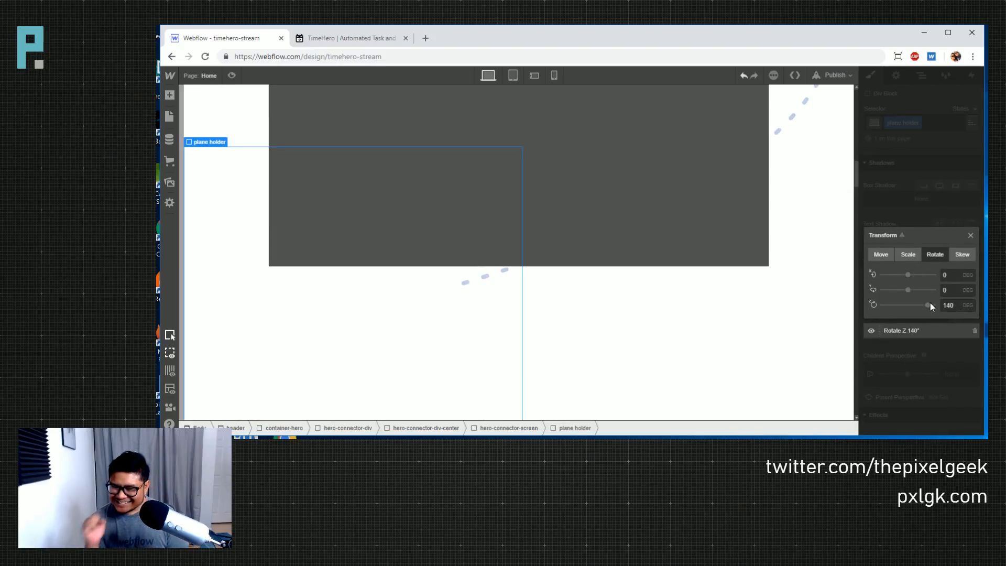
{"action": "left_click", "coordinate": [947, 305]}
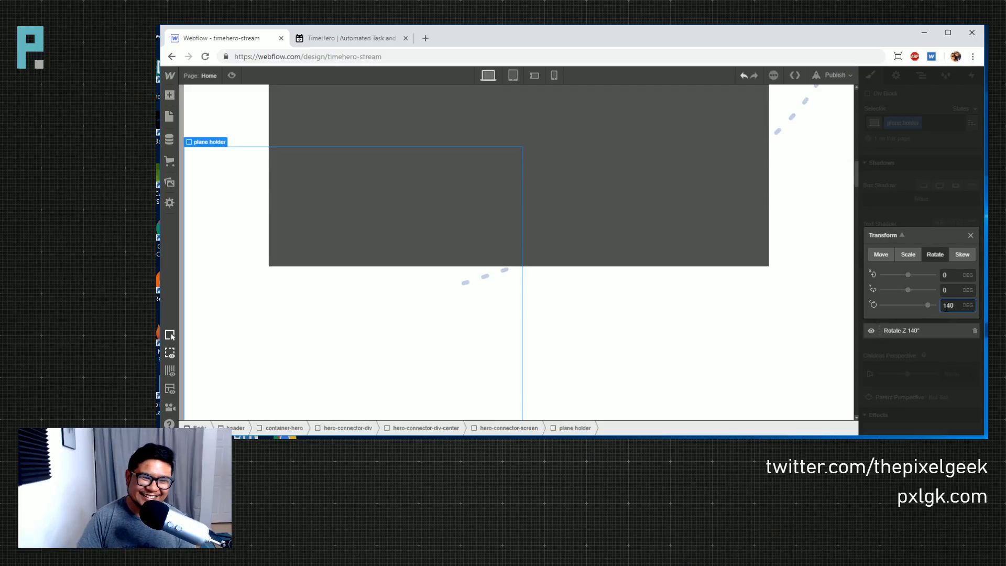
{"action": "type", "text": "200"}
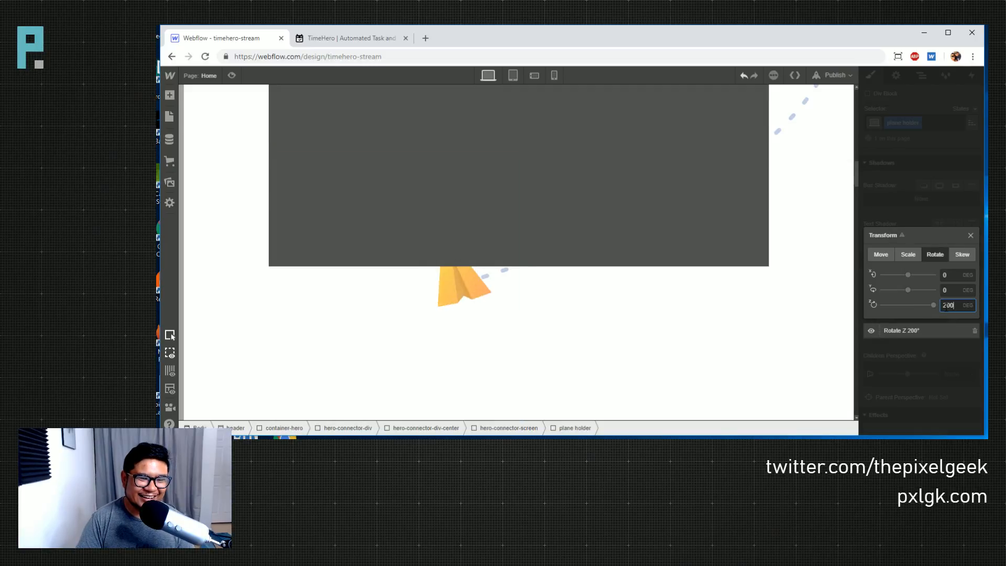
- Reduce the plane holder's Z rotation in 10-degree increments to -10 degrees, and bring it back to 0 degrees
{"action": "key", "text": "shift+Down"}
{"action": "key", "text": "shift+Down"}
{"action": "key", "text": "shift+Down"}
{"action": "key", "text": "shift+Down"}
{"action": "key", "text": "shift+Down"}
{"action": "key", "text": "shift+Down"}
{"action": "key", "text": "shift+Down"}
{"action": "key", "text": "shift+Down"}
{"action": "key", "text": "shift+Down"}
{"action": "key", "text": "shift+Down"}
{"action": "key", "text": "shift+Down"}
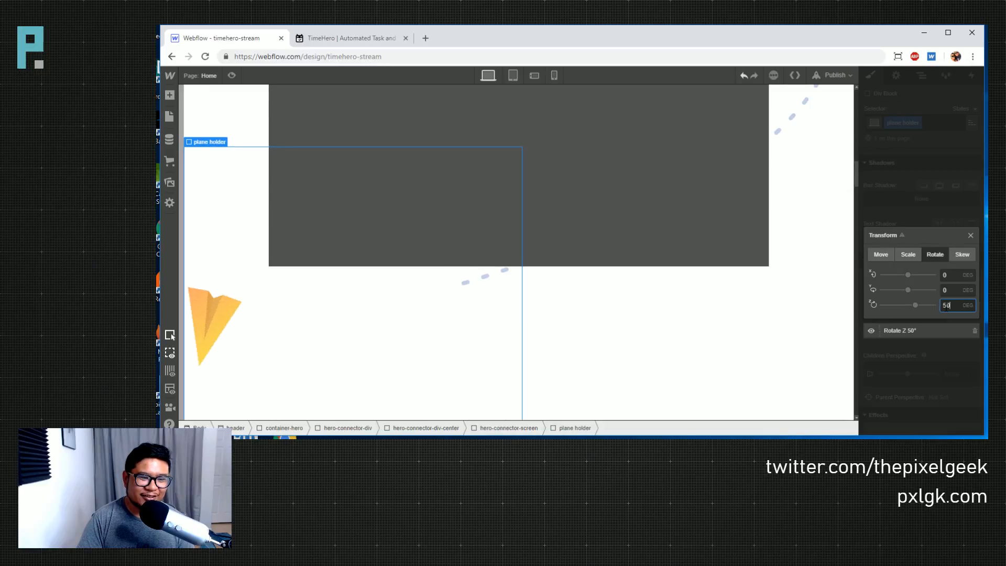
{"action": "key", "text": "shift+Down"}
{"action": "scroll", "coordinate": [725, 267], "scroll_direction": "down", "scroll_amount": 1}
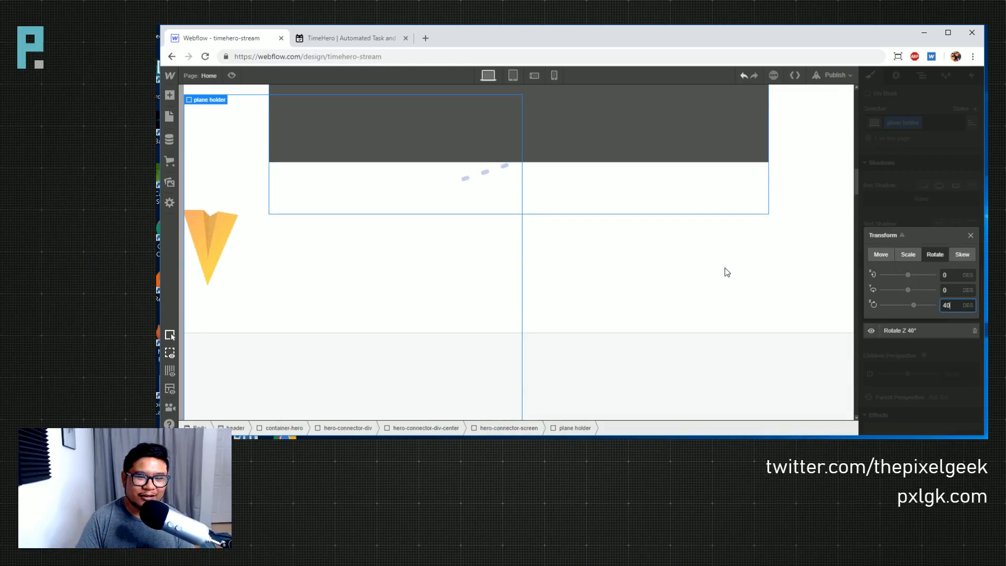
{"action": "key", "text": "shift+Down"}
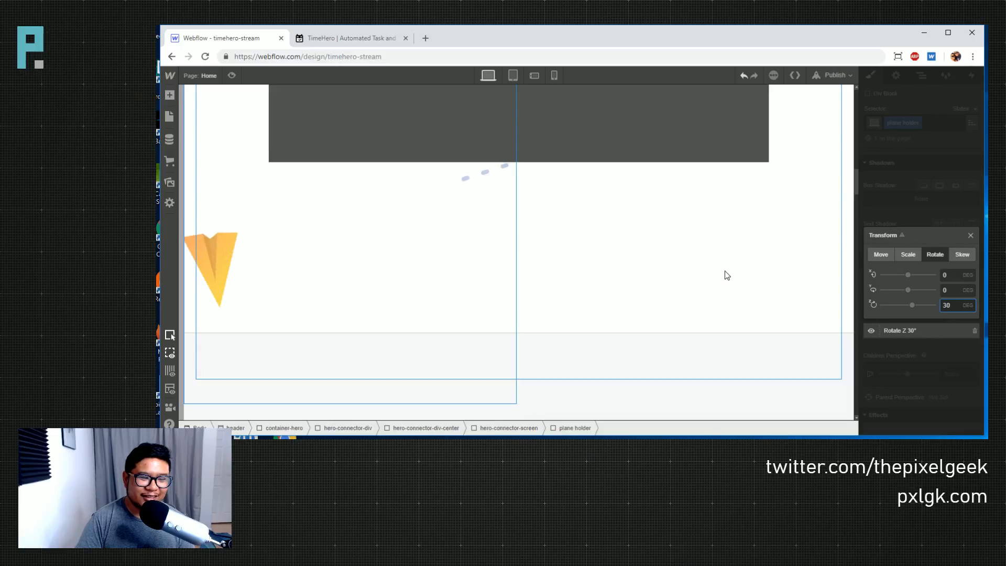
{"action": "key", "text": "shift+Down"}
{"action": "key", "text": "shift+Down"}
{"action": "key", "text": "shift+Down"}
{"action": "key", "text": "shift+Down"}
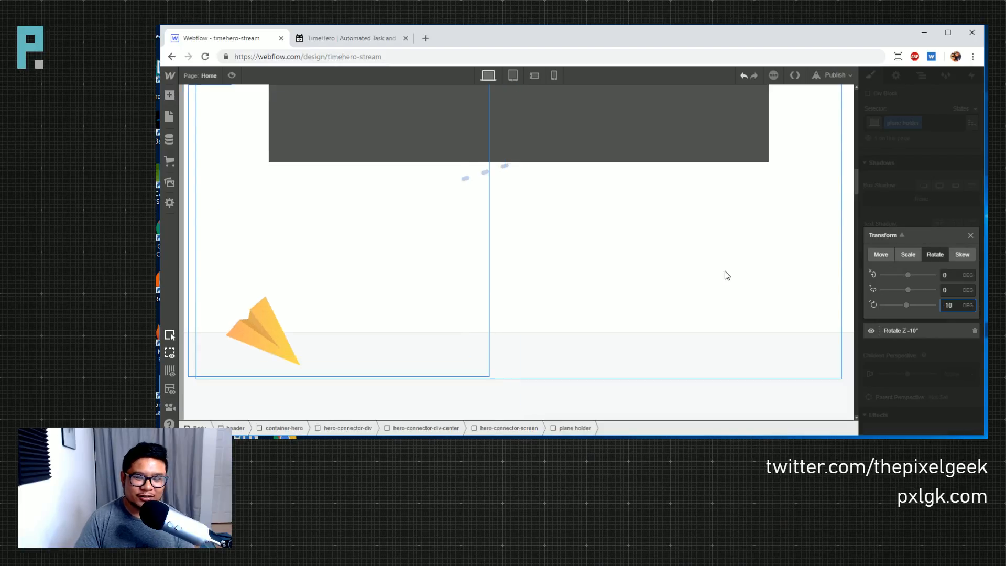
{"action": "key", "text": "shift+Up"}
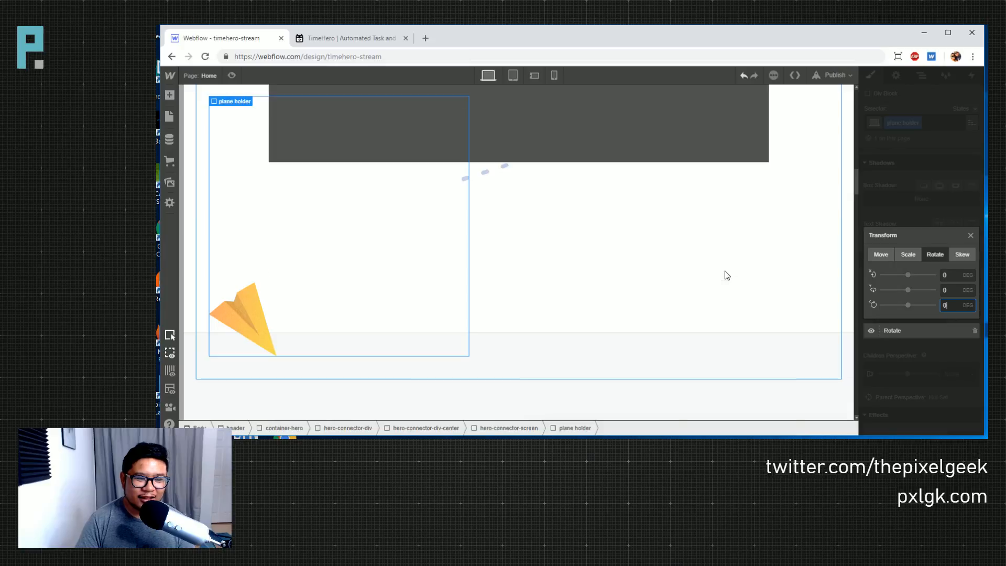
{"action": "scroll", "coordinate": [728, 275], "scroll_direction": "down", "scroll_amount": 2}
{"action": "scroll", "coordinate": [727, 275], "scroll_direction": "down", "scroll_amount": 1}
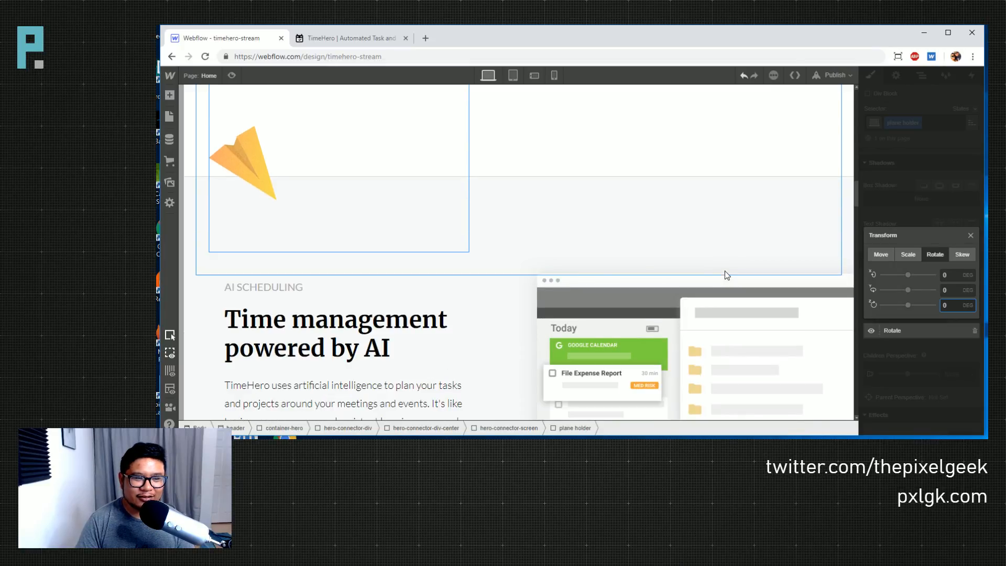
- Switch to the live TimeHero page and examine the paper plane's position and dotted path through the section while scrolling
{"action": "left_click", "coordinate": [385, 42]}
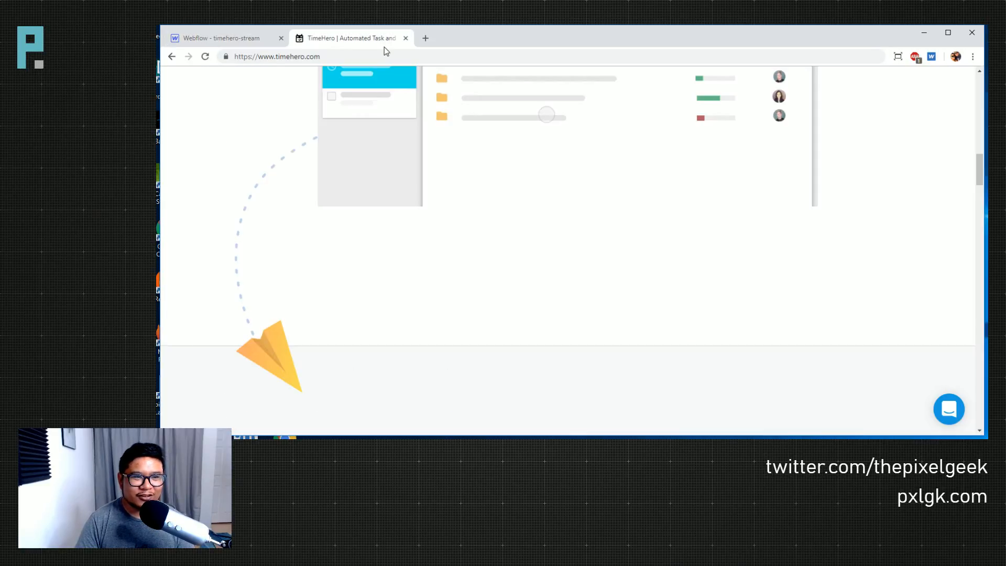
{"action": "scroll", "coordinate": [398, 130], "scroll_direction": "up", "scroll_amount": 3}
{"action": "scroll", "coordinate": [410, 204], "scroll_direction": "up", "scroll_amount": 5}
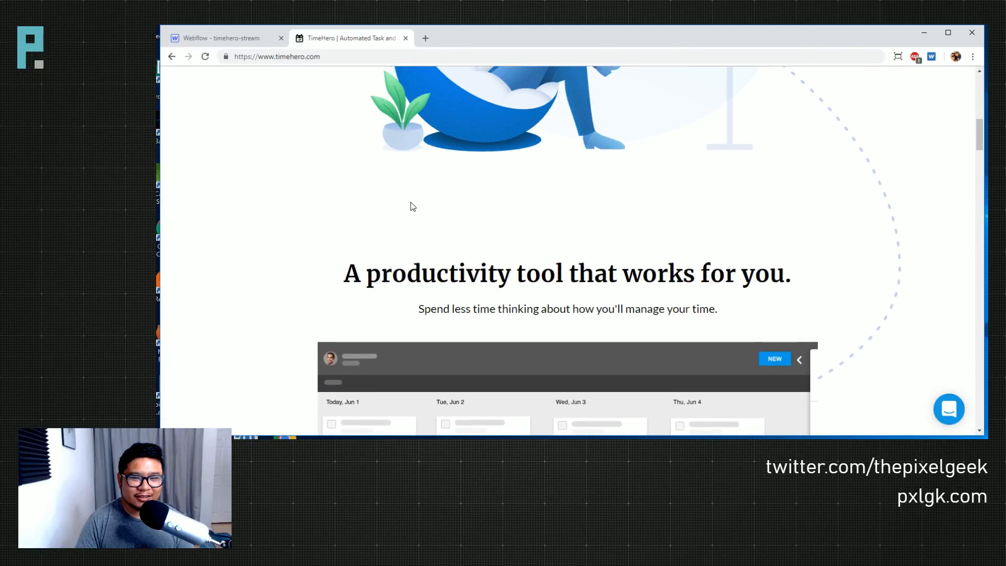
{"action": "scroll", "coordinate": [411, 205], "scroll_direction": "down", "scroll_amount": 3}
{"action": "scroll", "coordinate": [411, 204], "scroll_direction": "down", "scroll_amount": 4}
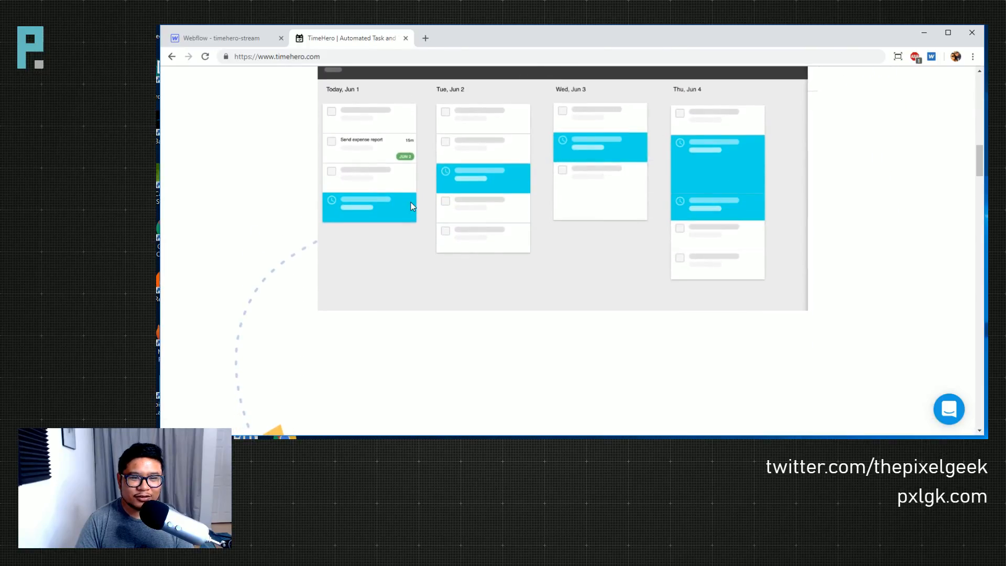
{"action": "scroll", "coordinate": [413, 207], "scroll_direction": "down", "scroll_amount": 3}
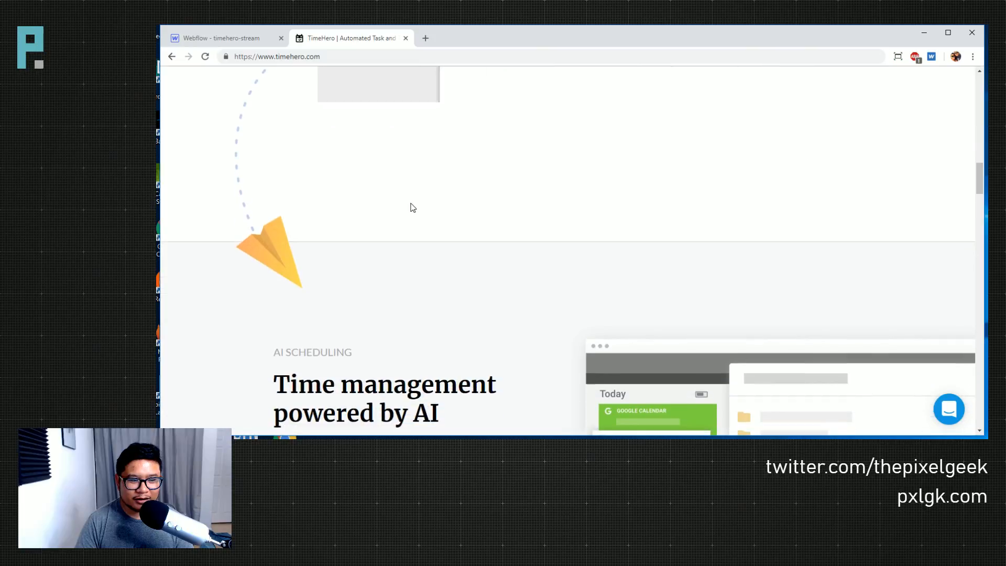
{"action": "scroll", "coordinate": [412, 207], "scroll_direction": "down", "scroll_amount": 1}
{"action": "scroll", "coordinate": [412, 208], "scroll_direction": "down", "scroll_amount": 2}
{"action": "scroll", "coordinate": [413, 207], "scroll_direction": "up", "scroll_amount": 6}
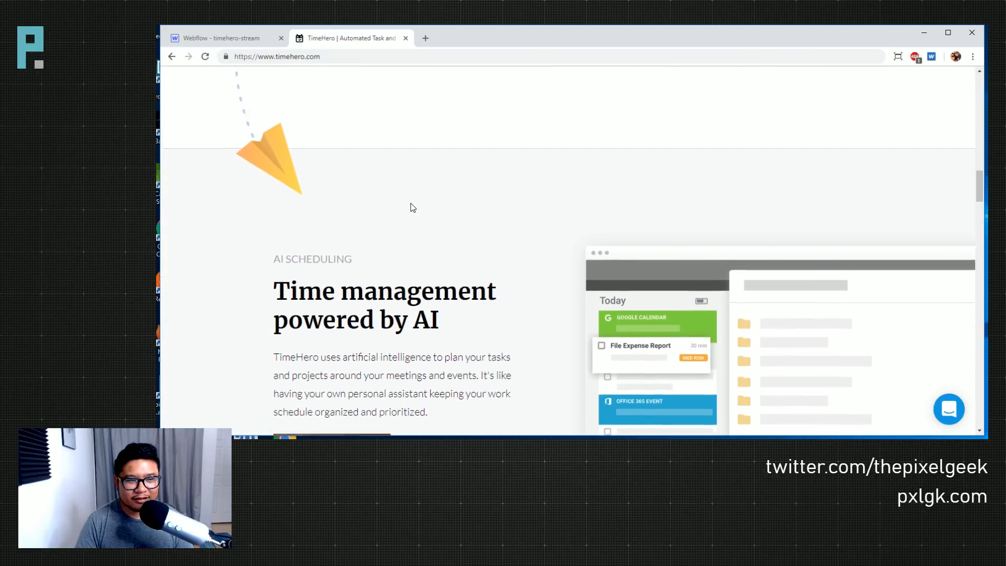
{"action": "scroll", "coordinate": [412, 207], "scroll_direction": "up", "scroll_amount": 3}
{"action": "scroll", "coordinate": [413, 207], "scroll_direction": "down", "scroll_amount": 7}
{"action": "scroll", "coordinate": [412, 208], "scroll_direction": "down", "scroll_amount": 1}
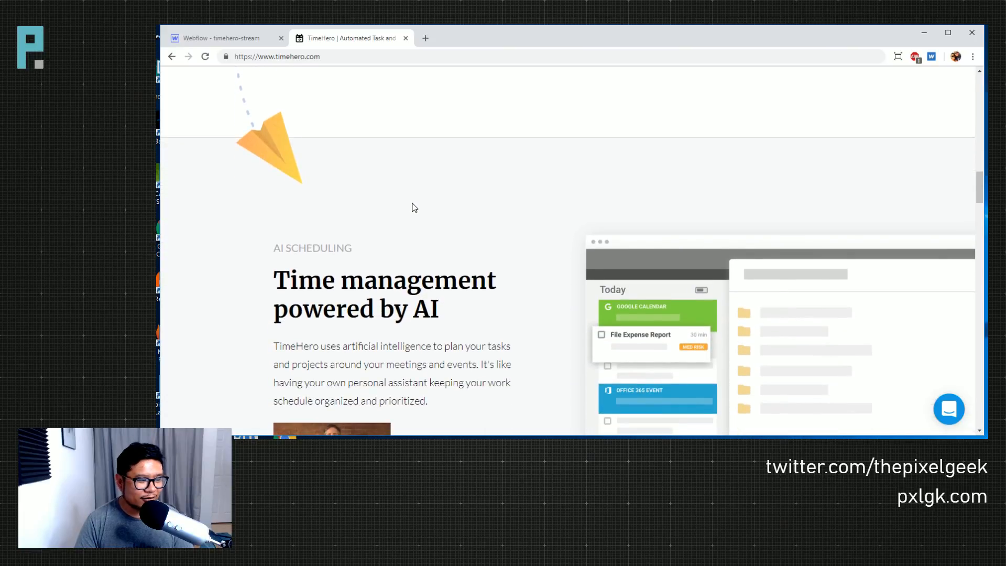
- Return to the Webflow Designer, try a Z rotation of -10 degrees on the plane holder, and reset it to 0
{"action": "left_click", "coordinate": [229, 46]}
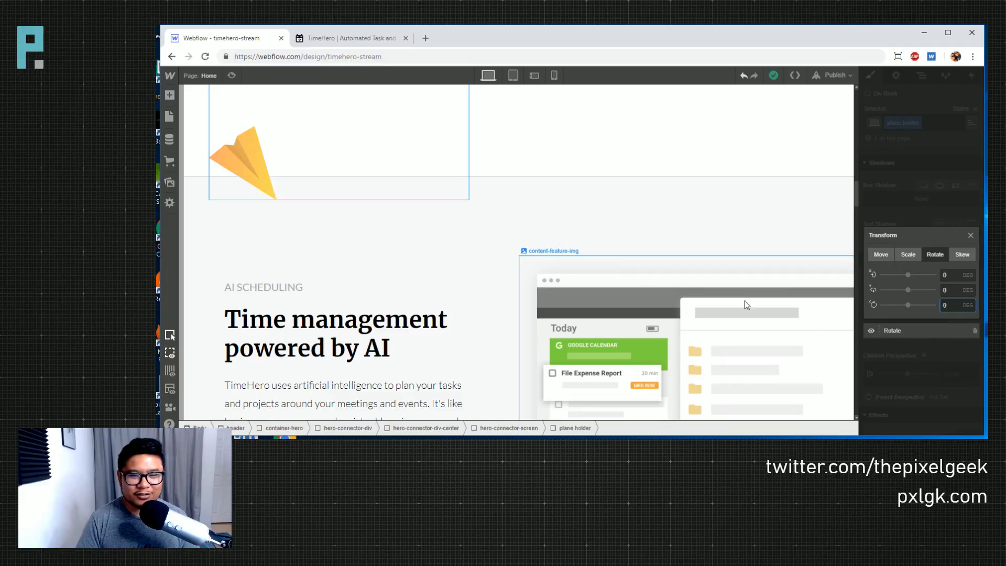
{"action": "scroll", "coordinate": [511, 253], "scroll_direction": "up", "scroll_amount": 3}
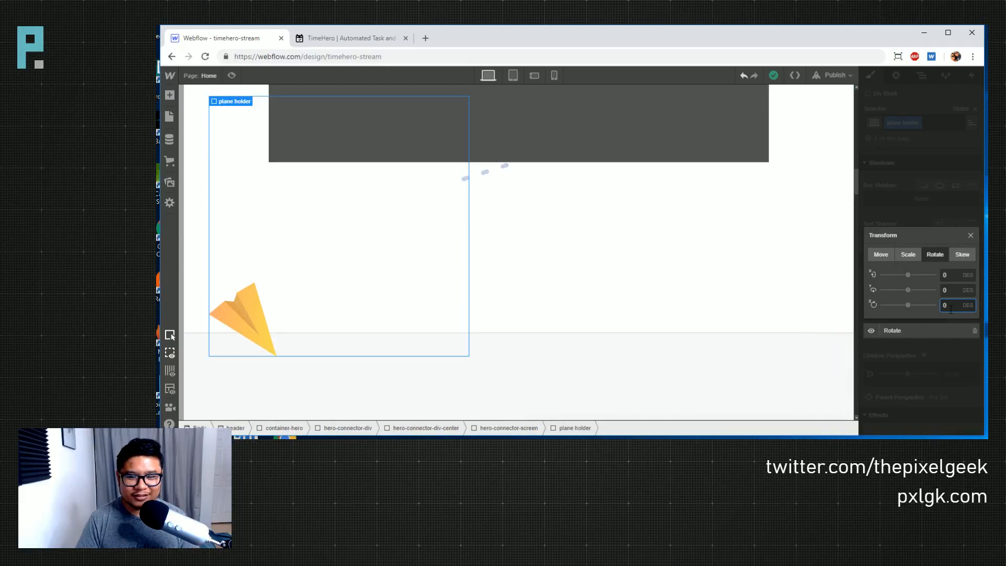
{"action": "type", "text": "-10"}
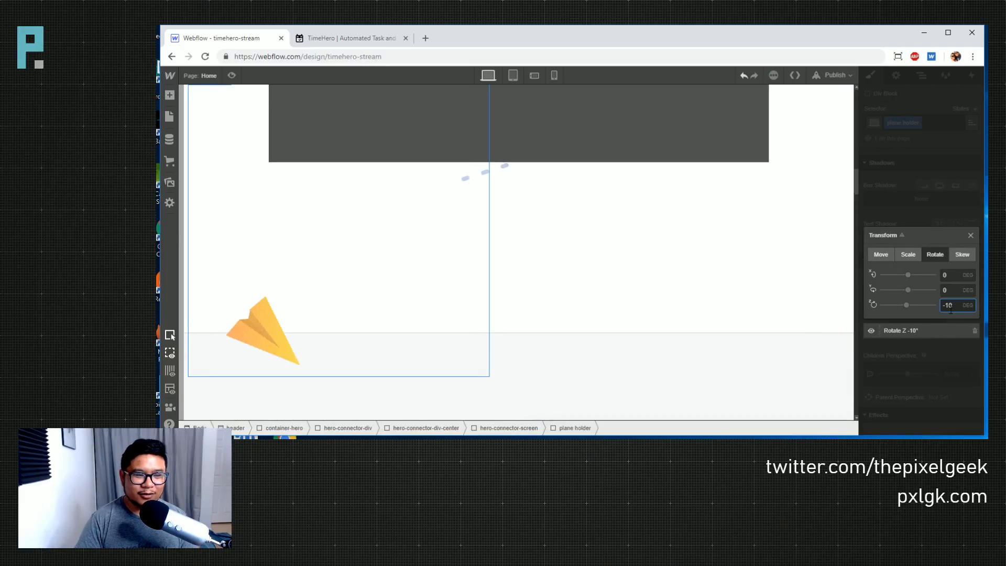
{"action": "key", "text": "shift+Up"}
{"action": "left_click", "coordinate": [970, 235]}
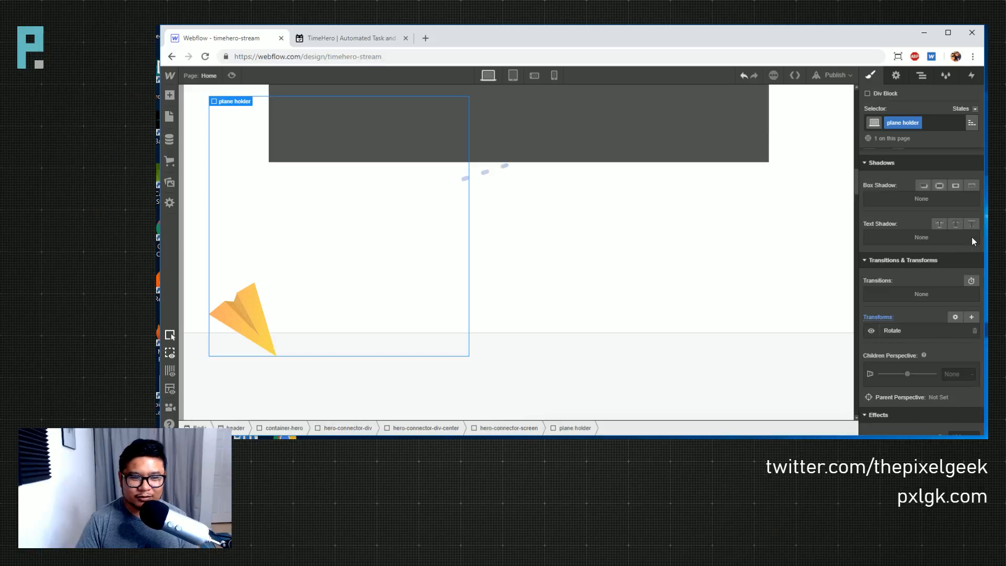
- Select the hero-header-image-connector block and locate it in the page's element structure
{"action": "scroll", "coordinate": [696, 281], "scroll_direction": "up", "scroll_amount": 5}
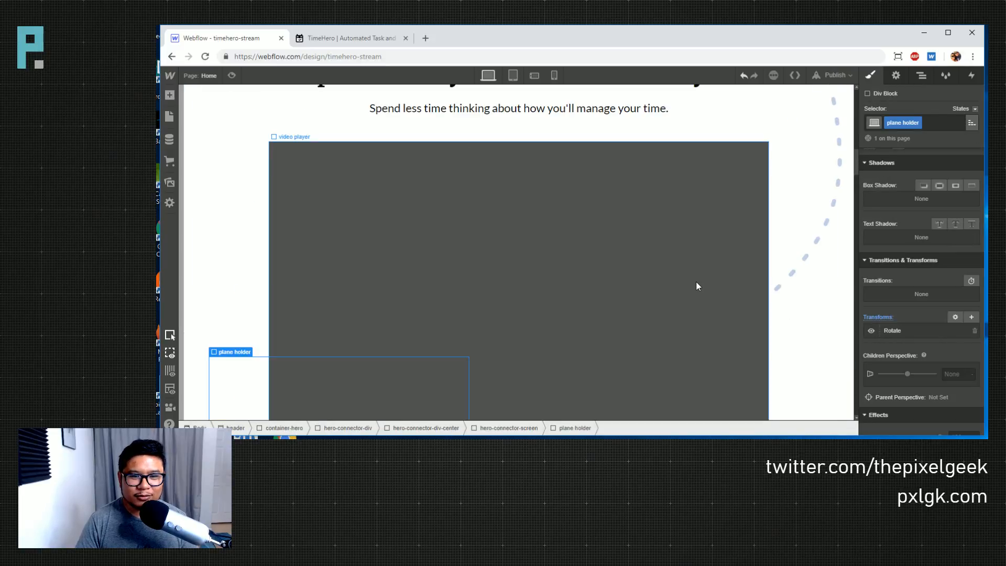
{"action": "scroll", "coordinate": [829, 372], "scroll_direction": "down", "scroll_amount": 4}
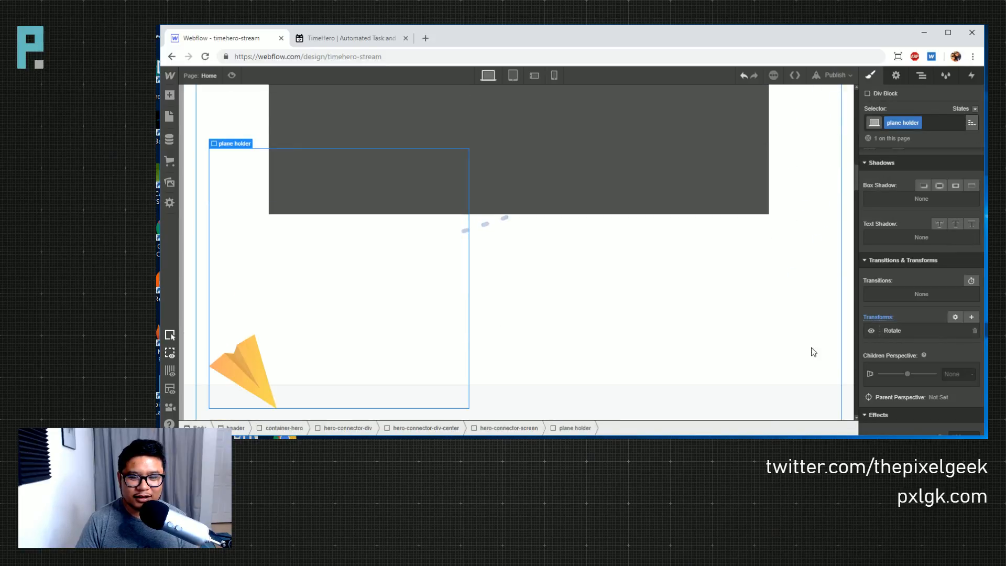
{"action": "left_click", "coordinate": [654, 330]}
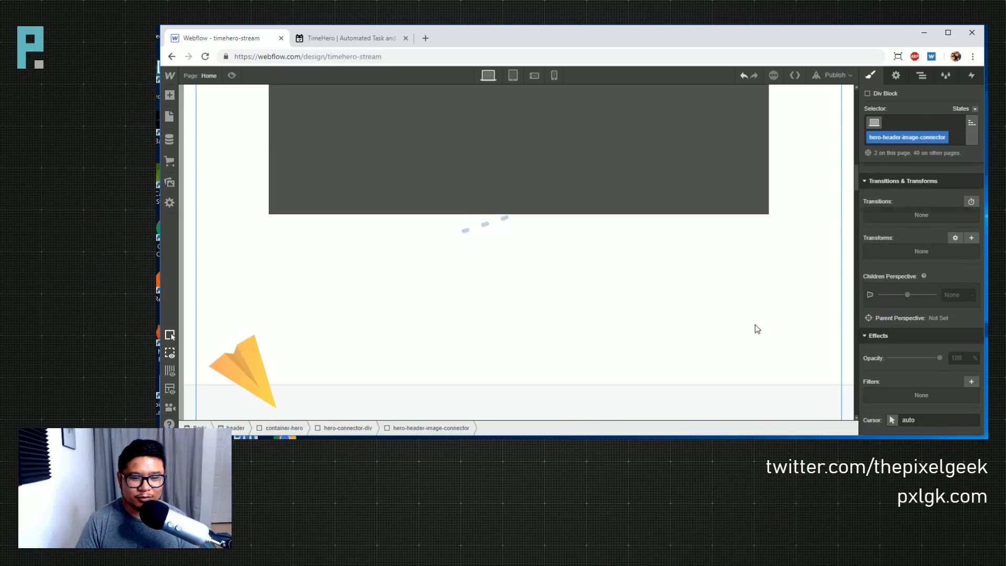
{"action": "left_click", "coordinate": [920, 77]}
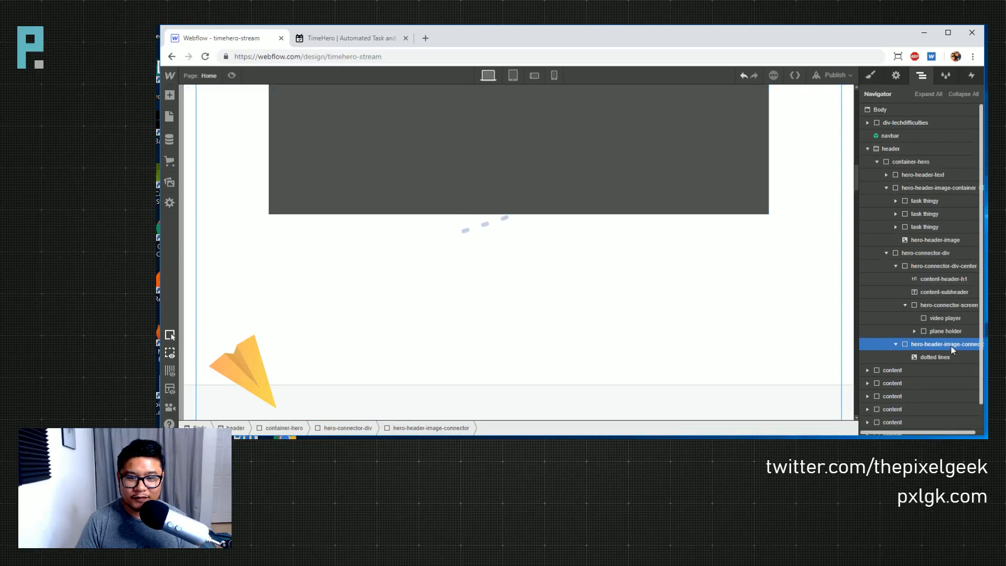
- Examine how far the hero-header-image-connector block extends between the hero illustration and the AI Scheduling section
{"action": "scroll", "coordinate": [782, 352], "scroll_direction": "down", "scroll_amount": 4}
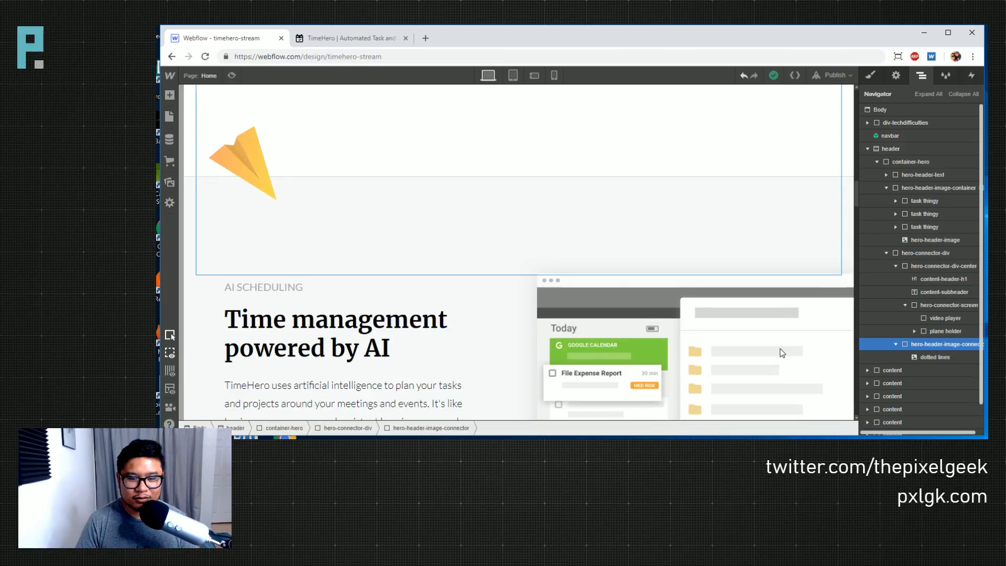
{"action": "scroll", "coordinate": [782, 352], "scroll_direction": "up", "scroll_amount": 1}
{"action": "scroll", "coordinate": [782, 353], "scroll_direction": "down", "scroll_amount": 1}
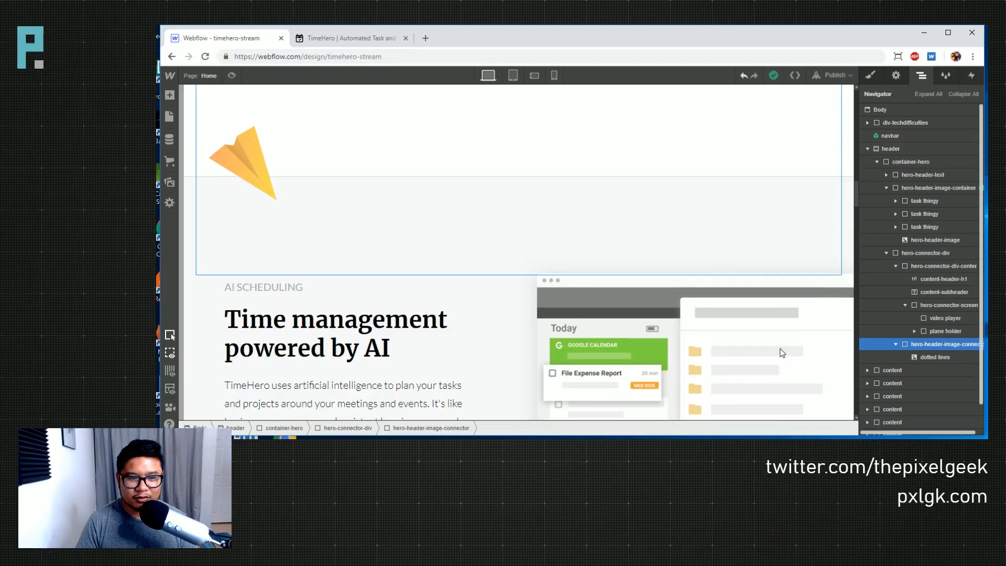
{"action": "scroll", "coordinate": [782, 353], "scroll_direction": "up", "scroll_amount": 4}
{"action": "scroll", "coordinate": [782, 353], "scroll_direction": "up", "scroll_amount": 9}
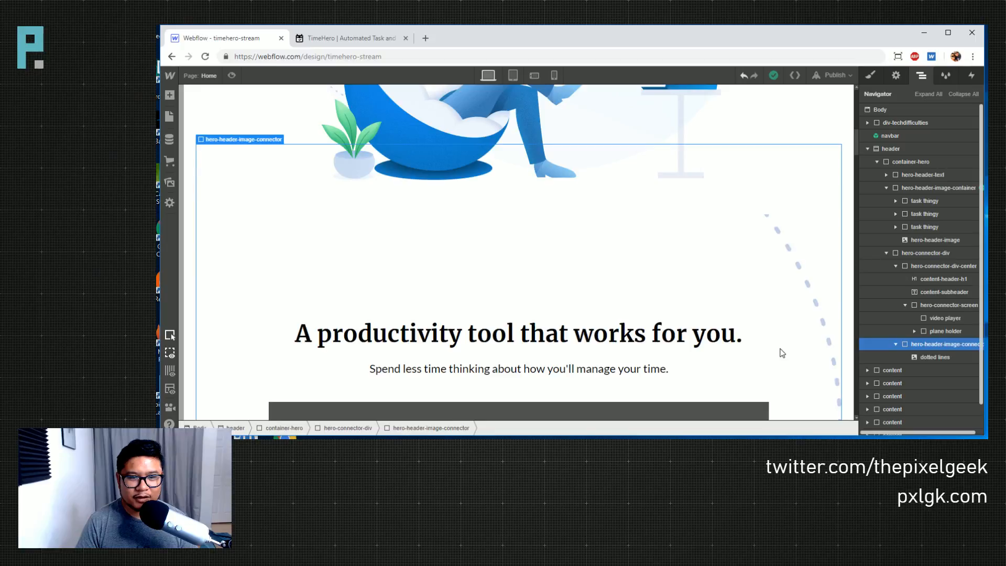
{"action": "scroll", "coordinate": [782, 353], "scroll_direction": "down", "scroll_amount": 5}
{"action": "scroll", "coordinate": [782, 353], "scroll_direction": "down", "scroll_amount": 4}
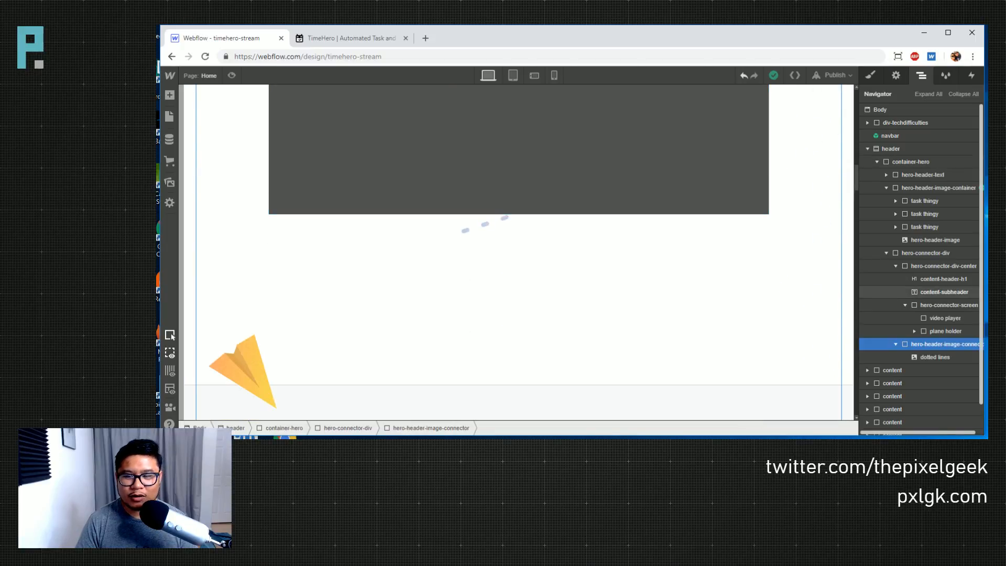
{"action": "scroll", "coordinate": [792, 247], "scroll_direction": "down", "scroll_amount": 2}
{"action": "scroll", "coordinate": [792, 248], "scroll_direction": "up", "scroll_amount": 8}
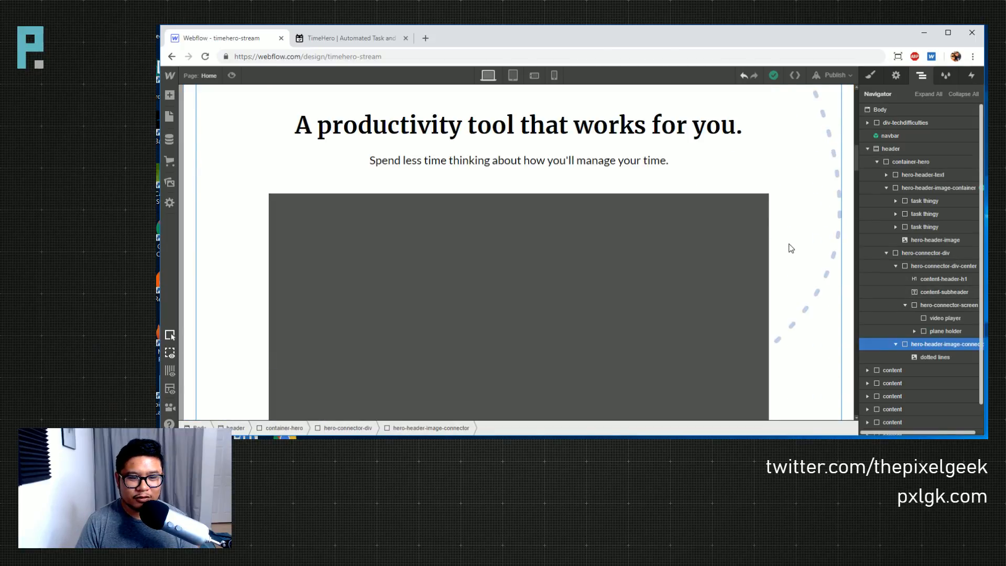
{"action": "scroll", "coordinate": [791, 248], "scroll_direction": "down", "scroll_amount": 4}
{"action": "scroll", "coordinate": [791, 248], "scroll_direction": "up", "scroll_amount": 1}
{"action": "scroll", "coordinate": [792, 248], "scroll_direction": "down", "scroll_amount": 1}
{"action": "scroll", "coordinate": [792, 248], "scroll_direction": "up", "scroll_amount": 2}
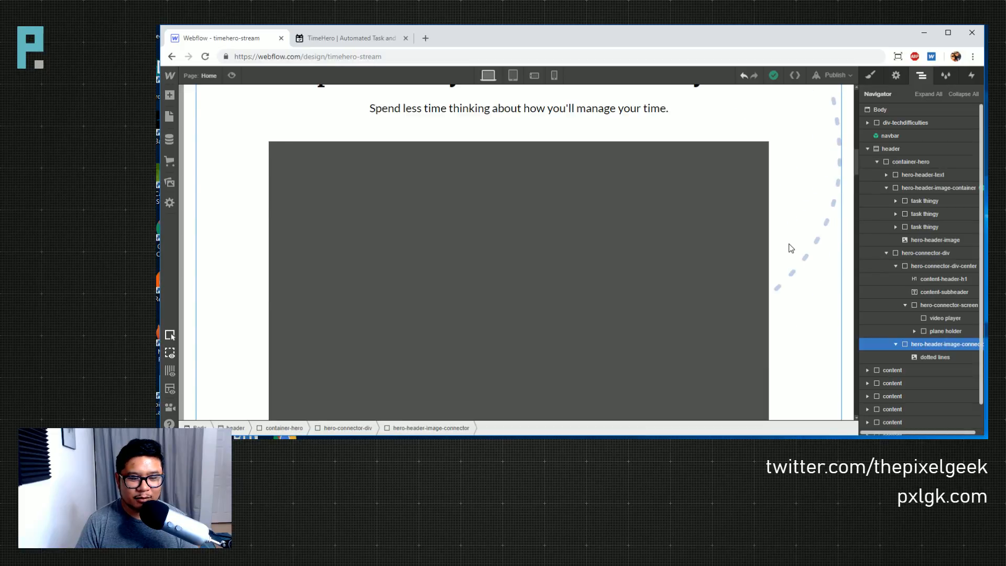
{"action": "scroll", "coordinate": [791, 247], "scroll_direction": "down", "scroll_amount": 2}
- Add a While Scrolling in View trigger to the hero-header-image-connector block with the Play Scroll Animation action
{"action": "left_click", "coordinate": [971, 76]}
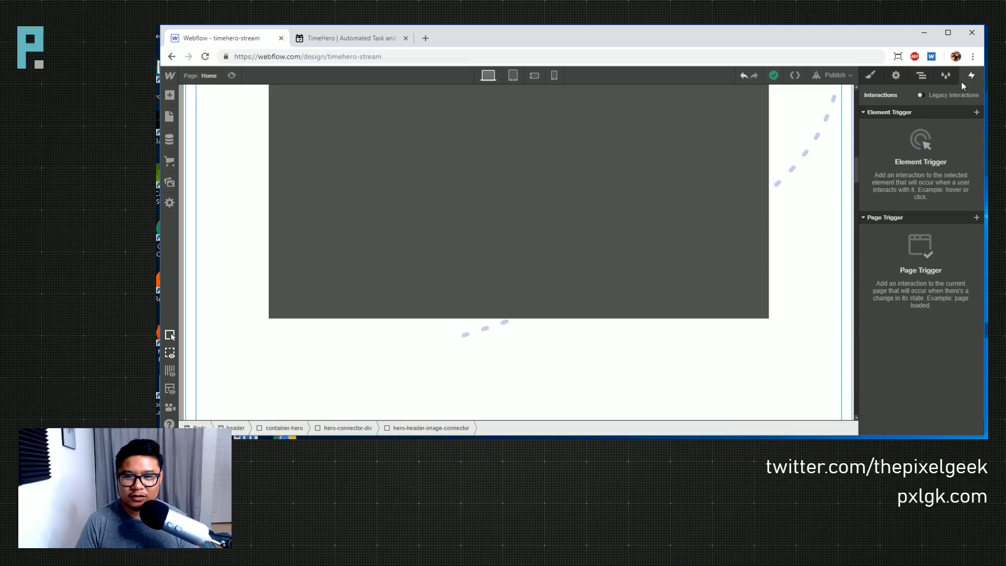
{"action": "left_click", "coordinate": [977, 113]}
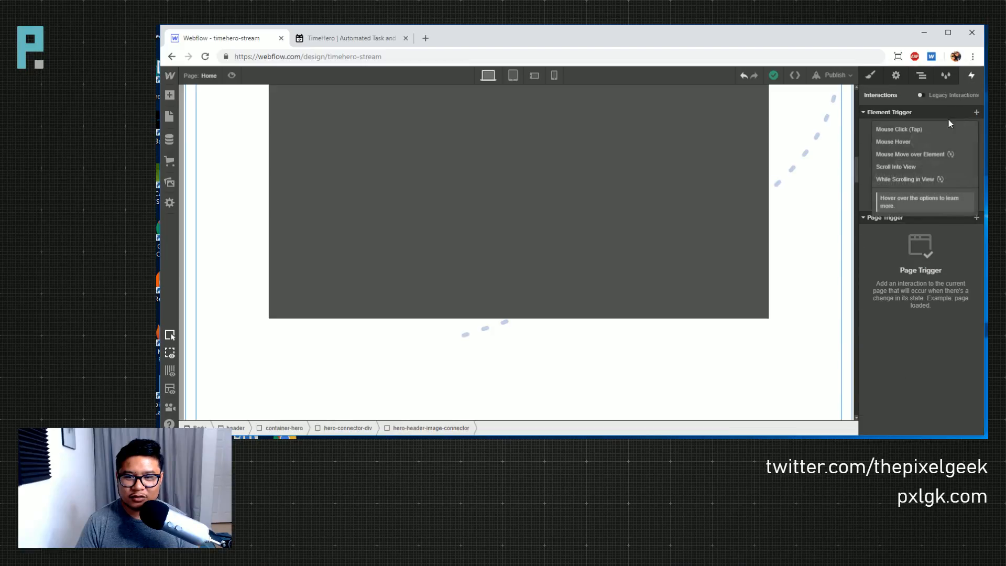
{"action": "left_click", "coordinate": [912, 180]}
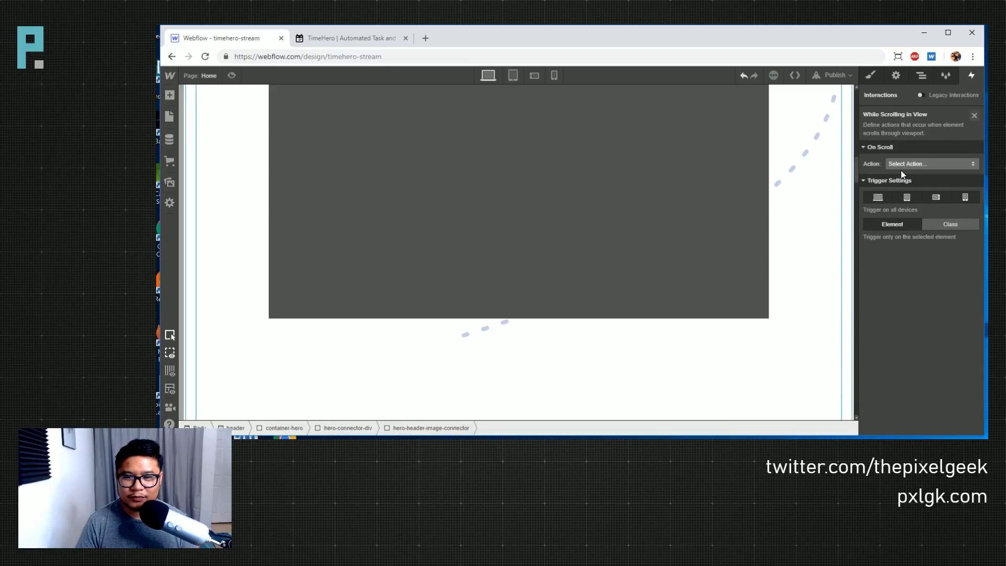
{"action": "left_click", "coordinate": [902, 168]}
{"action": "left_click", "coordinate": [905, 187]}
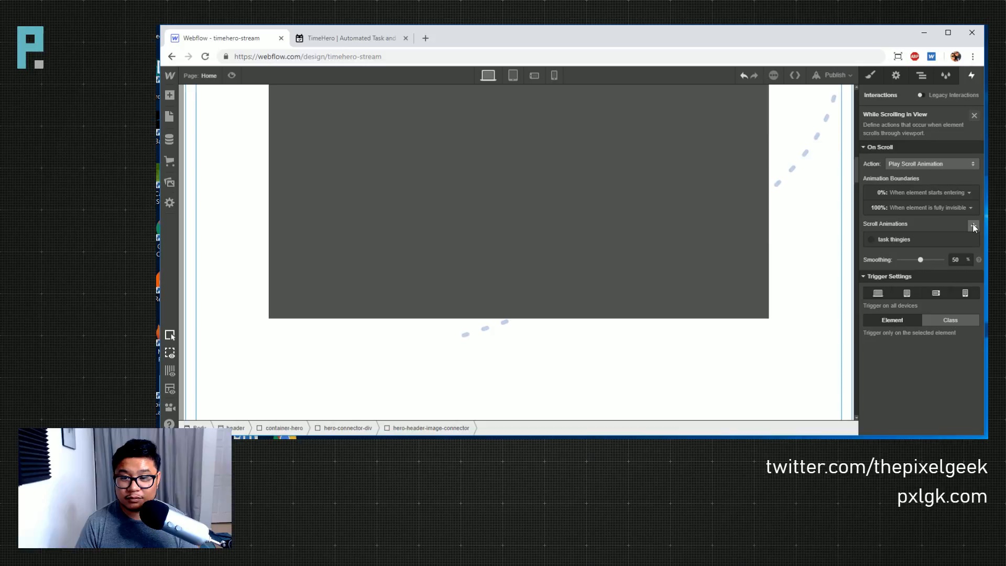
- Create a new scroll animation named "paper plane" for this trigger
{"action": "left_click", "coordinate": [972, 226]}
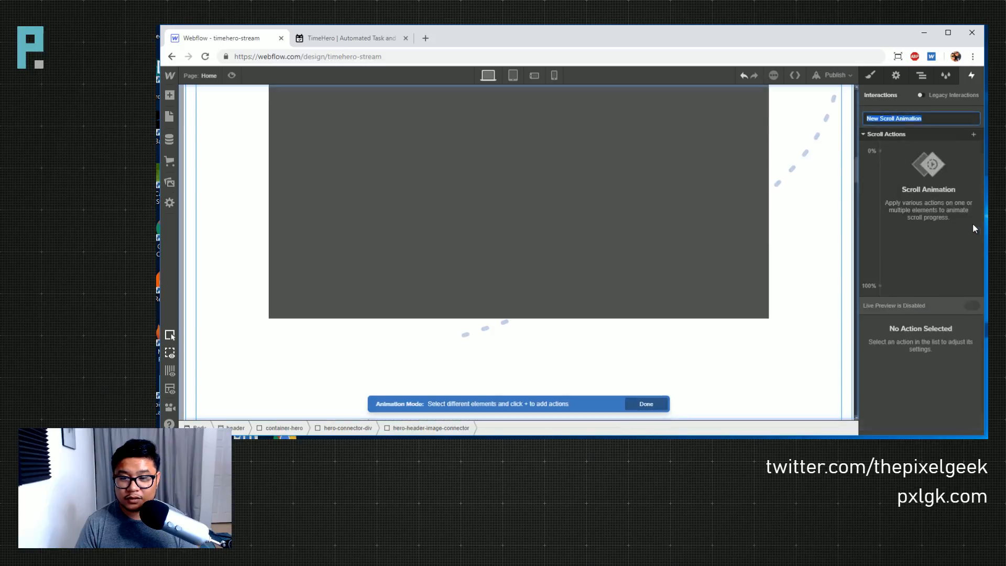
{"action": "type", "text": "paper pla"}
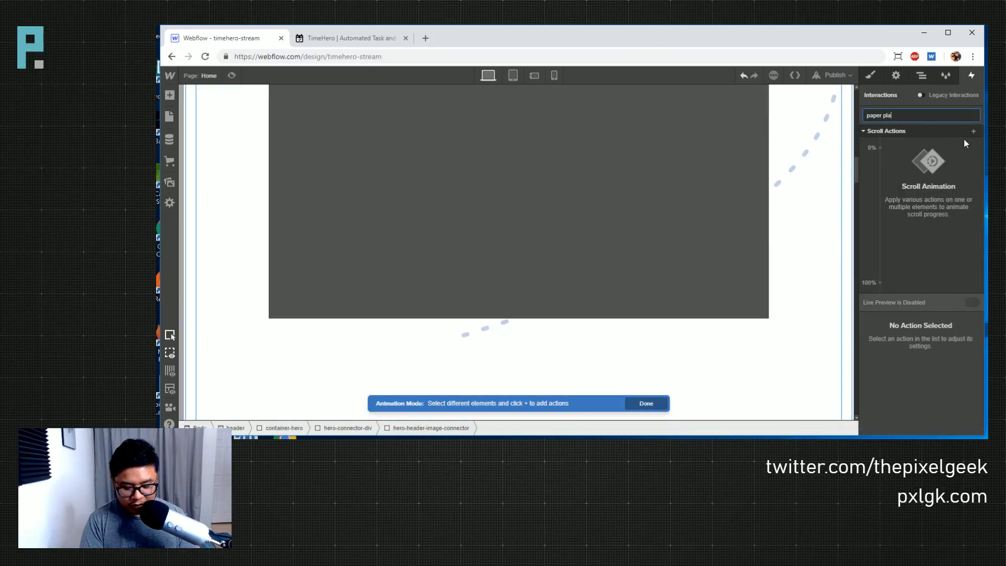
{"action": "type", "text": "ne"}
{"action": "key", "text": "Return"}
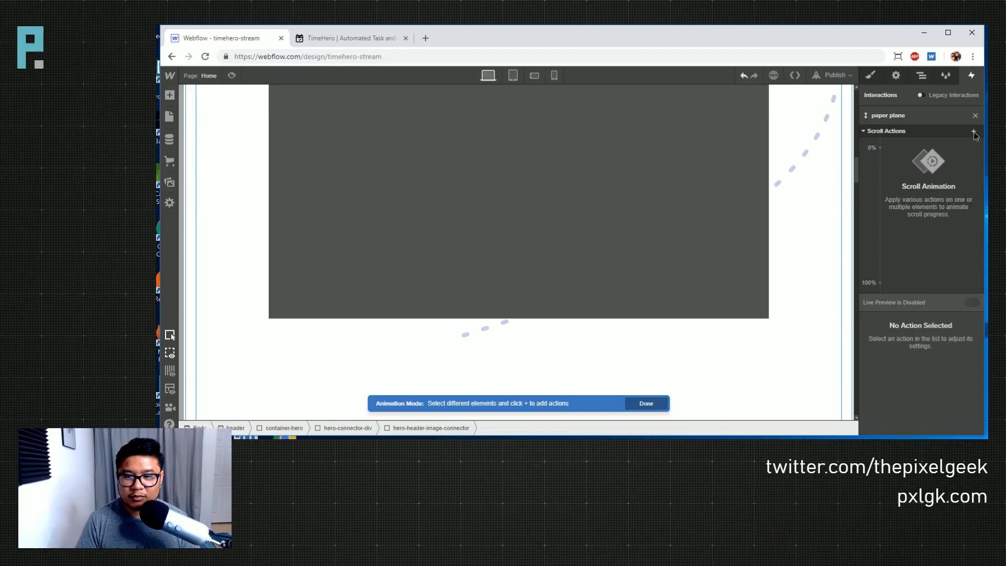
- Add a Move action for the plane holder element to the paper plane scroll animation
{"action": "left_click", "coordinate": [922, 76]}
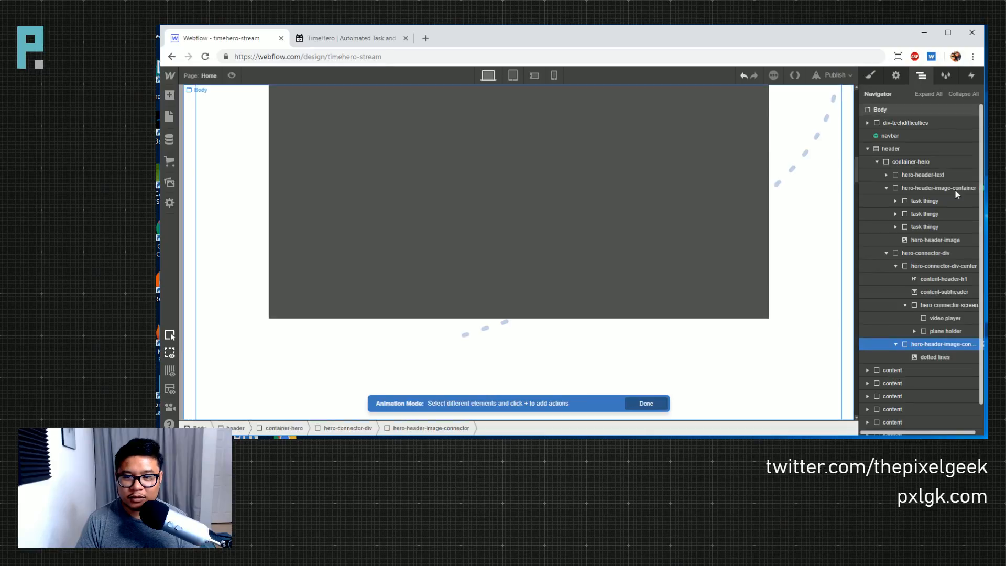
{"action": "left_click", "coordinate": [946, 331]}
{"action": "left_click", "coordinate": [970, 75]}
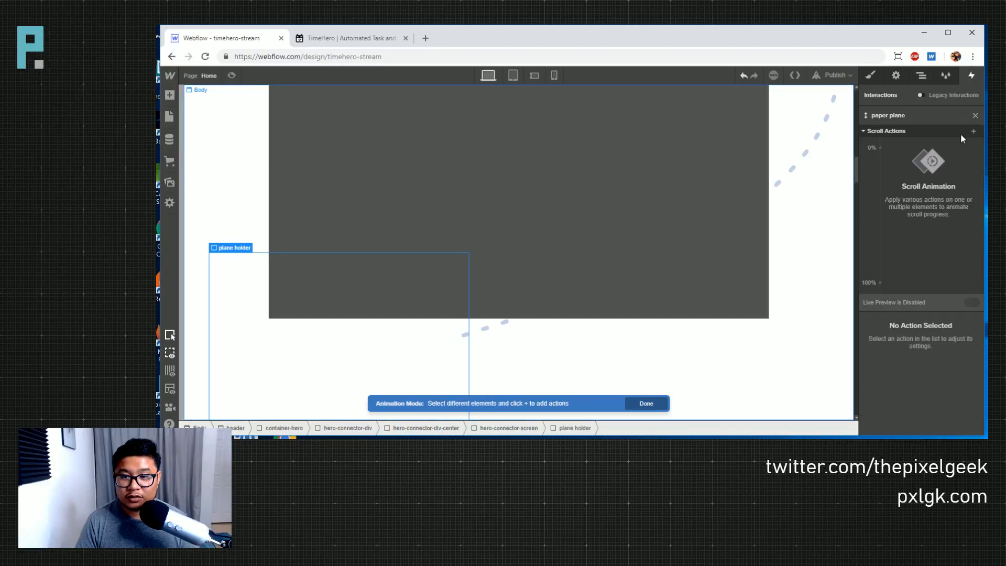
{"action": "mouse_move", "coordinate": [973, 132]}
{"action": "left_click", "coordinate": [917, 159]}
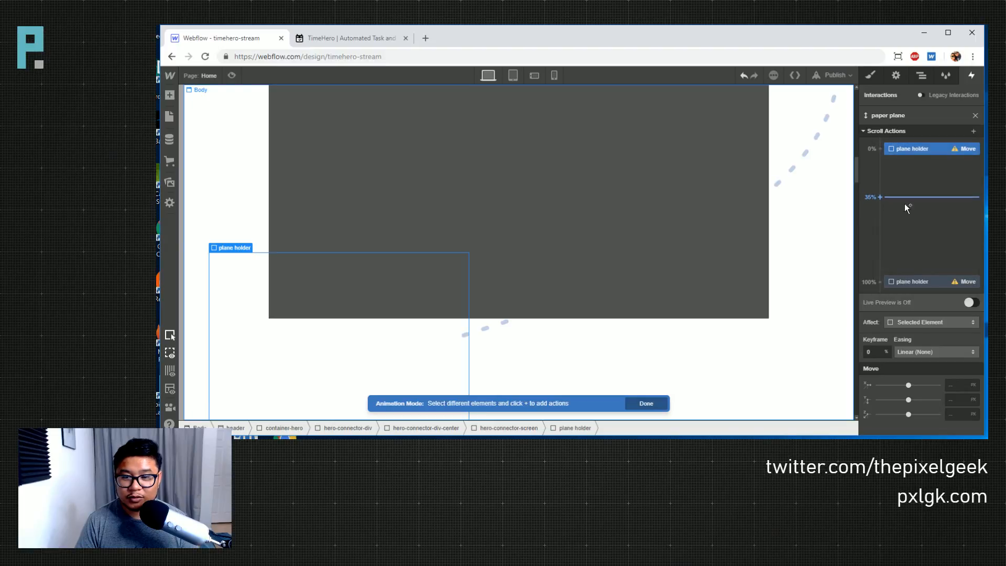
- Preview the scroll animation live to check its scroll percentage where the plane holder should start moving behind the video player
{"action": "left_click", "coordinate": [971, 304]}
{"action": "scroll", "coordinate": [800, 298], "scroll_direction": "up", "scroll_amount": 3}
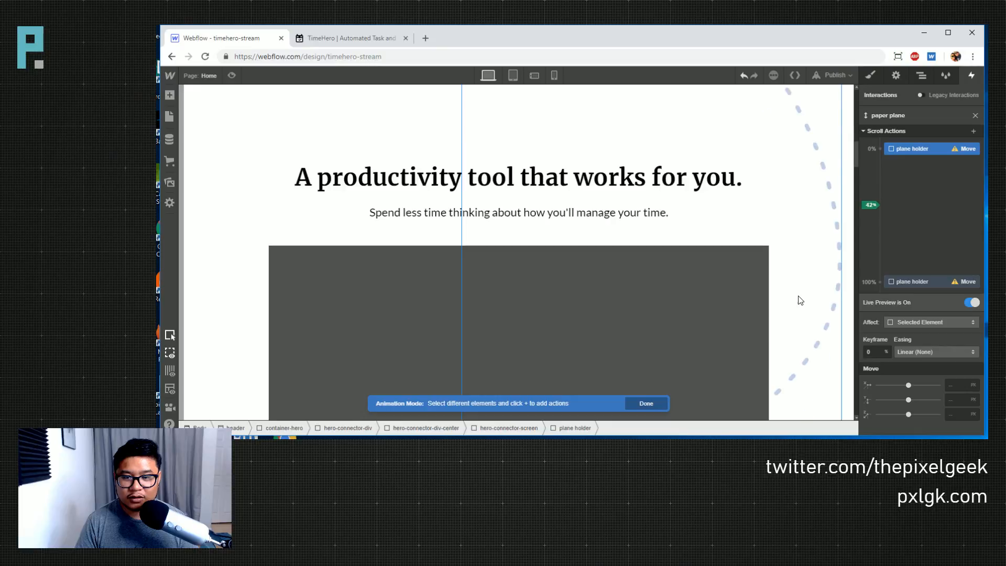
{"action": "scroll", "coordinate": [801, 300], "scroll_direction": "down", "scroll_amount": 1}
{"action": "mouse_move", "coordinate": [858, 159]}
{"action": "left_mouse_down"}
{"action": "mouse_move", "coordinate": [854, 175]}
{"action": "mouse_move", "coordinate": [851, 155]}
{"action": "mouse_move", "coordinate": [853, 166]}
{"action": "left_mouse_up"}
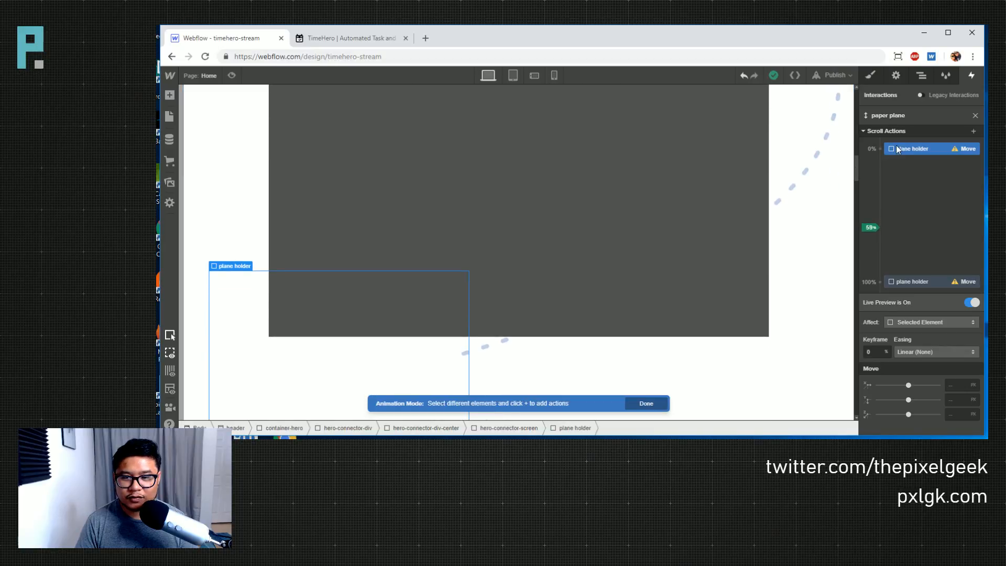
- Set the plane holder's first Move keyframe to 59% with live preview off, and turn live preview back on
{"action": "left_click", "coordinate": [972, 302]}
{"action": "left_click", "coordinate": [879, 351]}
{"action": "type", "text": "59"}
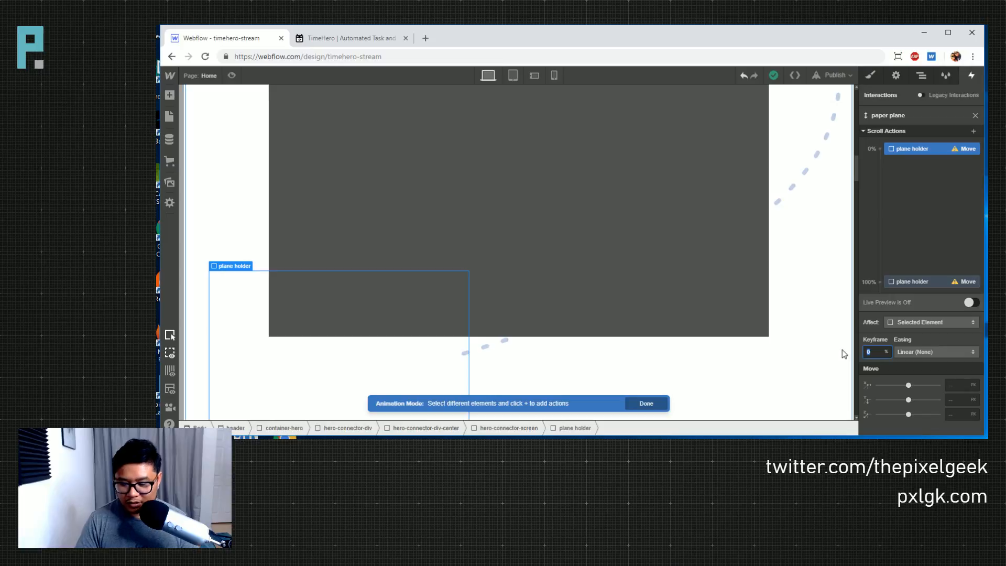
{"action": "key", "text": "Return"}
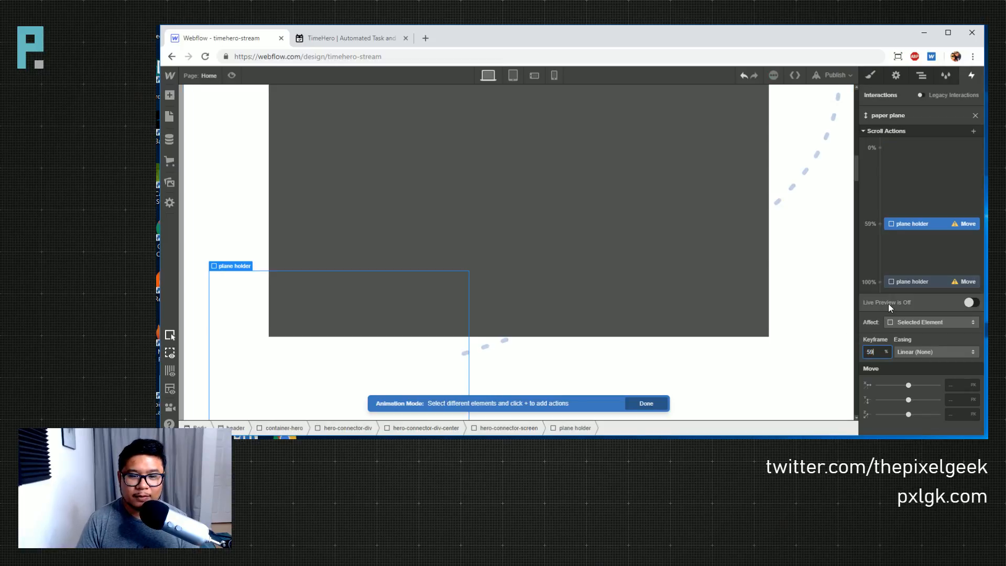
{"action": "left_click", "coordinate": [972, 303]}
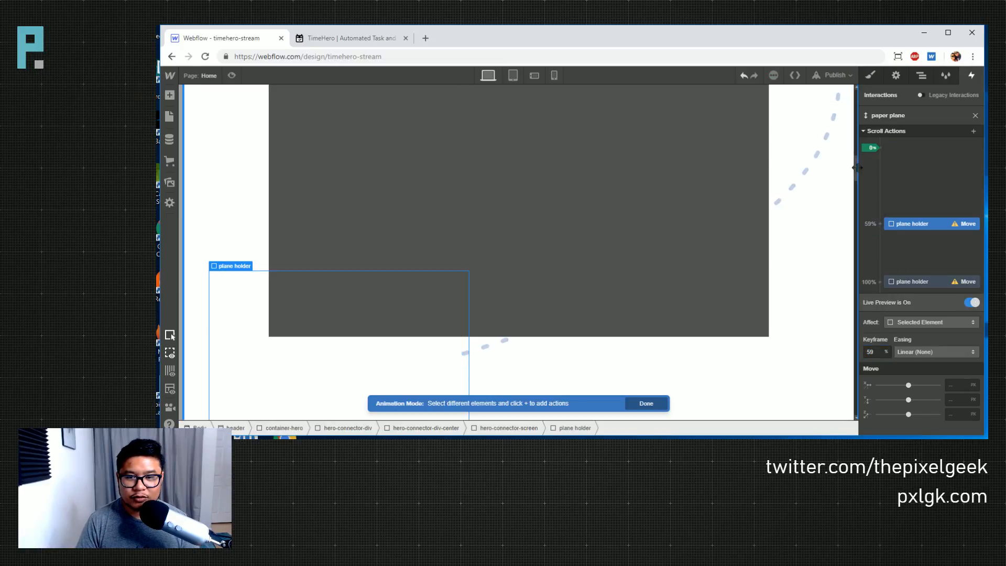
- Find the scroll position where the plane emerges below the video player and set the plane holder's second Move keyframe to 74%
{"action": "scroll", "coordinate": [857, 172], "scroll_direction": "down", "scroll_amount": 2}
{"action": "scroll", "coordinate": [857, 172], "scroll_direction": "down", "scroll_amount": 4}
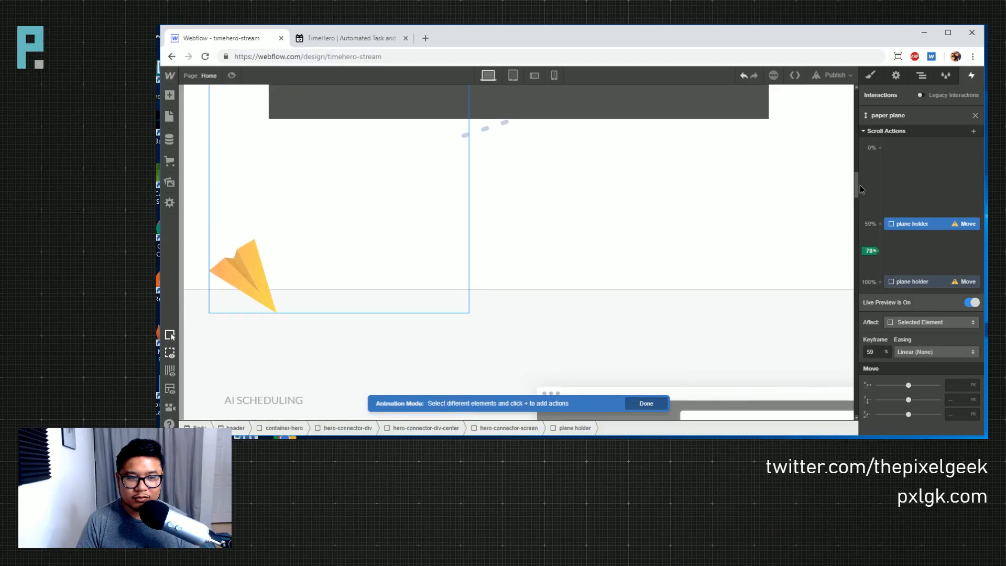
{"action": "scroll", "coordinate": [860, 185], "scroll_direction": "down", "scroll_amount": 1}
{"action": "scroll", "coordinate": [860, 183], "scroll_direction": "up", "scroll_amount": 2}
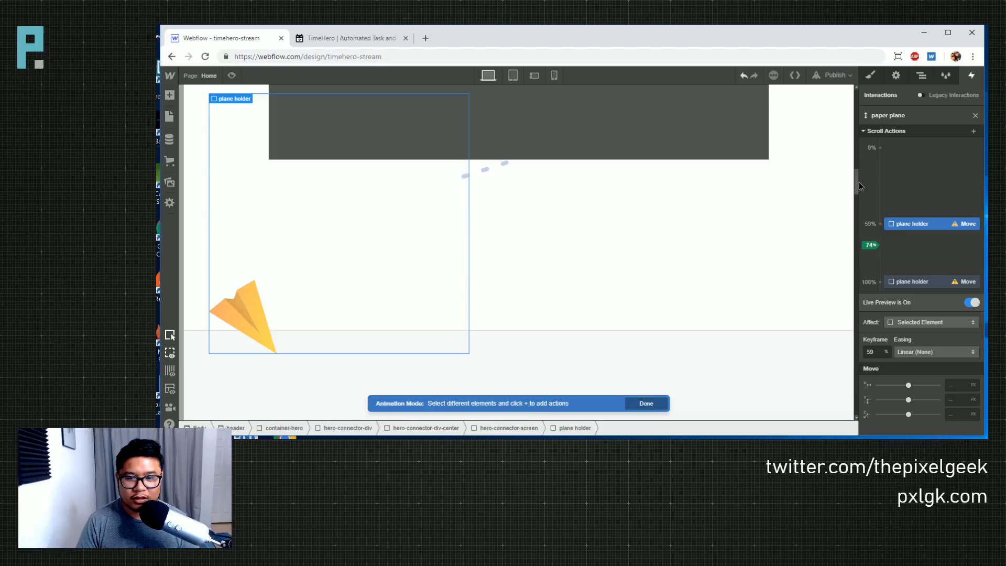
{"action": "left_click", "coordinate": [920, 282]}
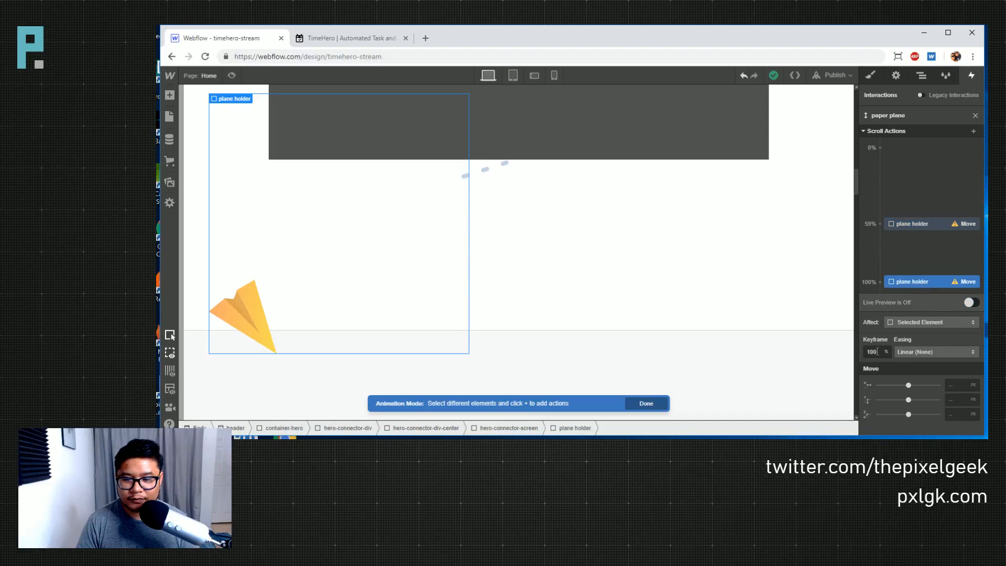
{"action": "key", "text": "BackSpace"}
{"action": "key", "text": "BackSpace"}
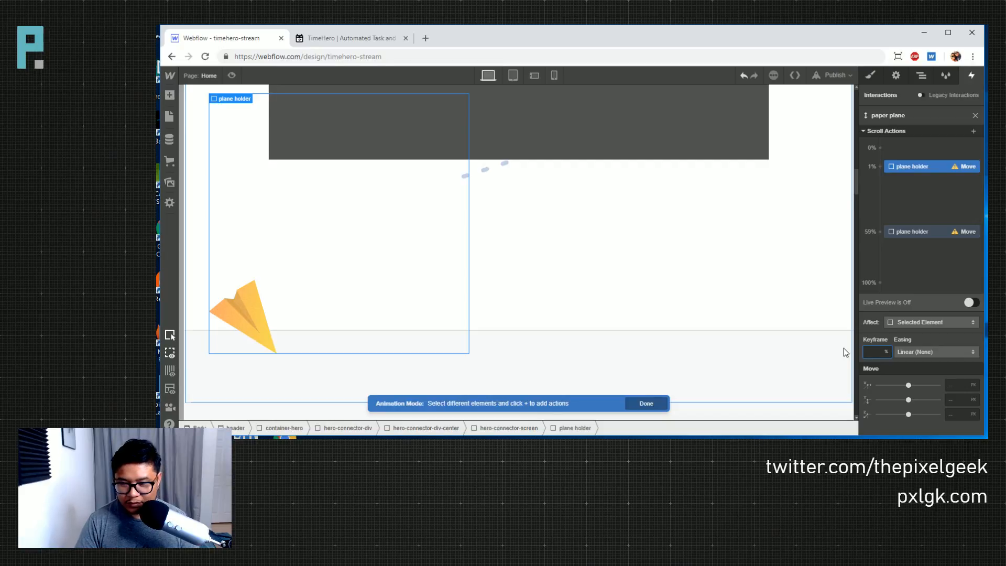
{"action": "type", "text": "59"}
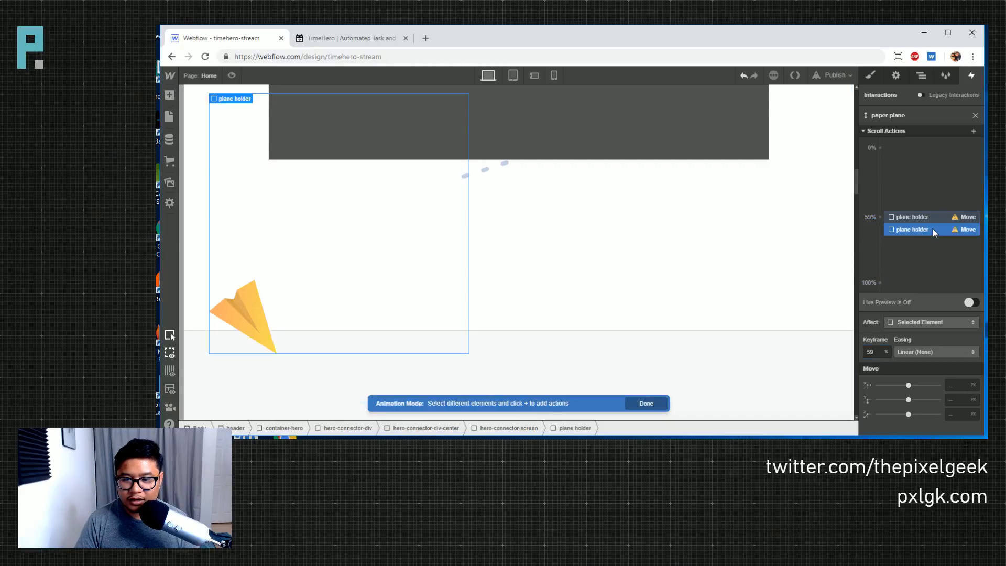
{"action": "type", "text": "74"}
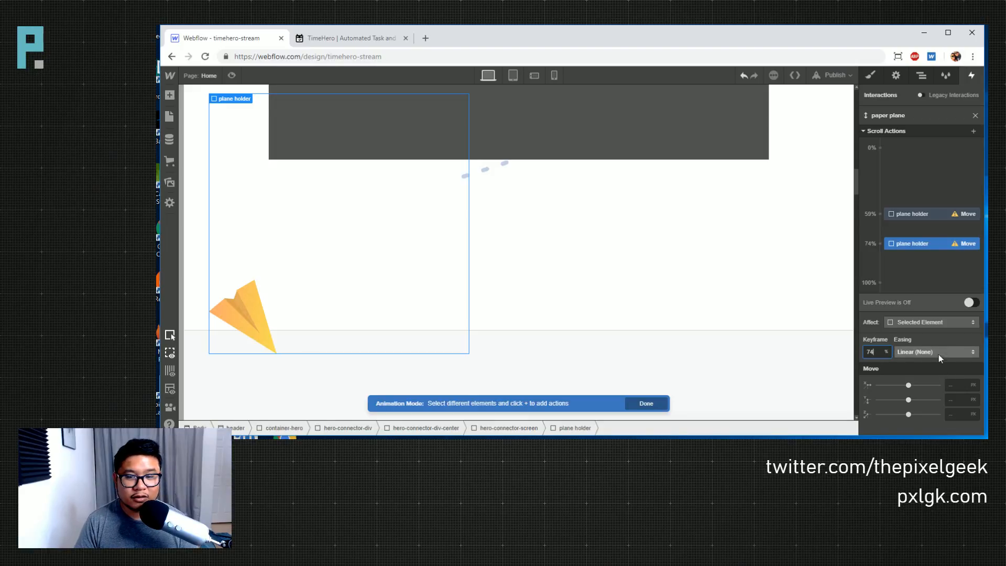
{"action": "left_click", "coordinate": [929, 217]}
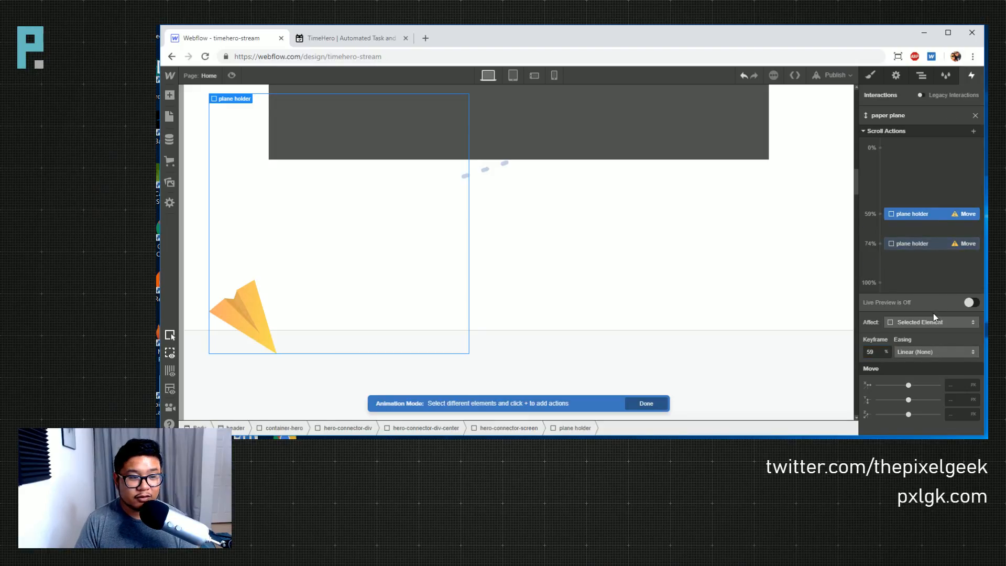
- Delete both plane holder Move keyframes and add a Rotate action for the plane holder instead
{"action": "scroll", "coordinate": [713, 331], "scroll_direction": "up", "scroll_amount": 4}
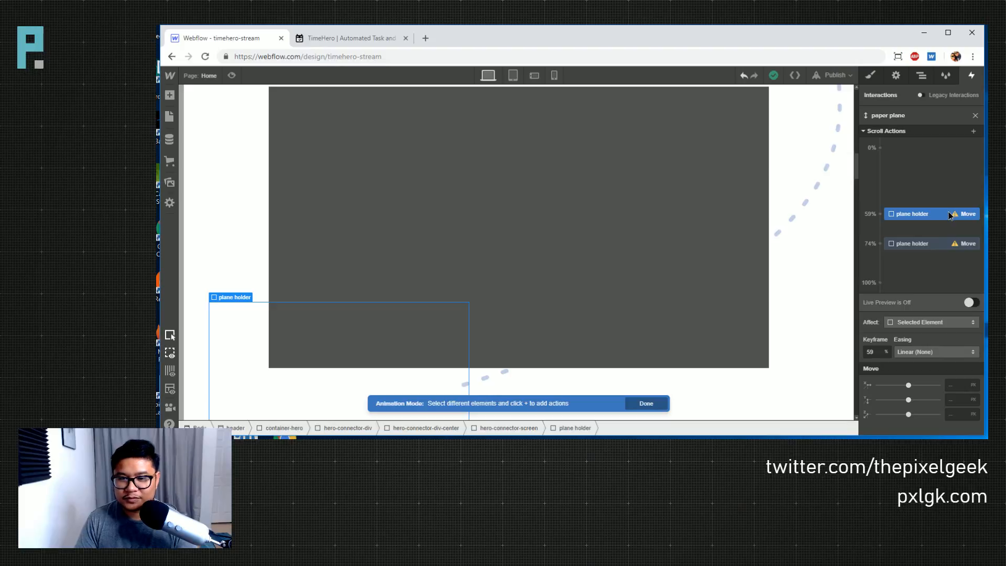
{"action": "key", "text": "Delete"}
{"action": "key", "text": "Delete"}
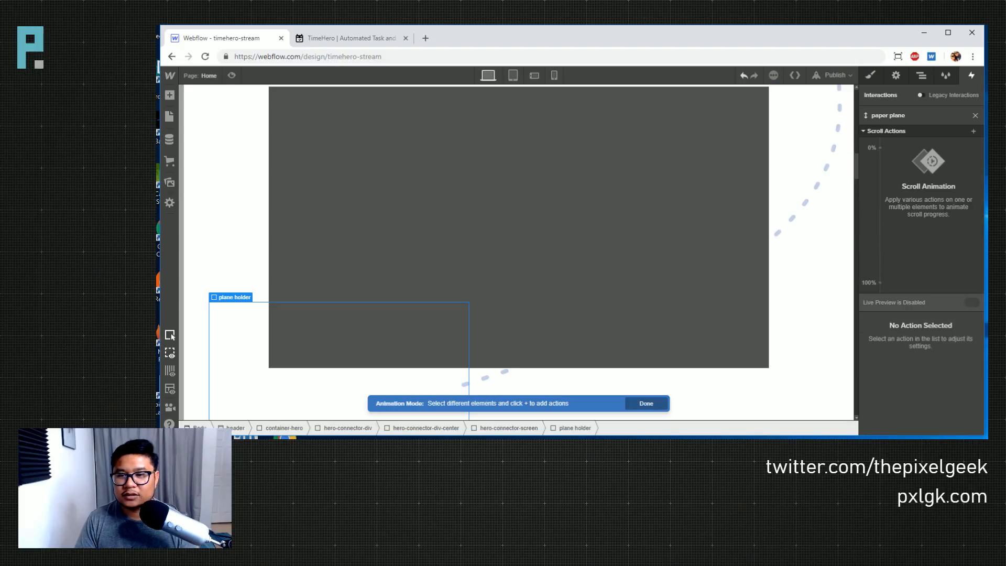
{"action": "left_click", "coordinate": [973, 132]}
{"action": "left_click", "coordinate": [919, 184]}
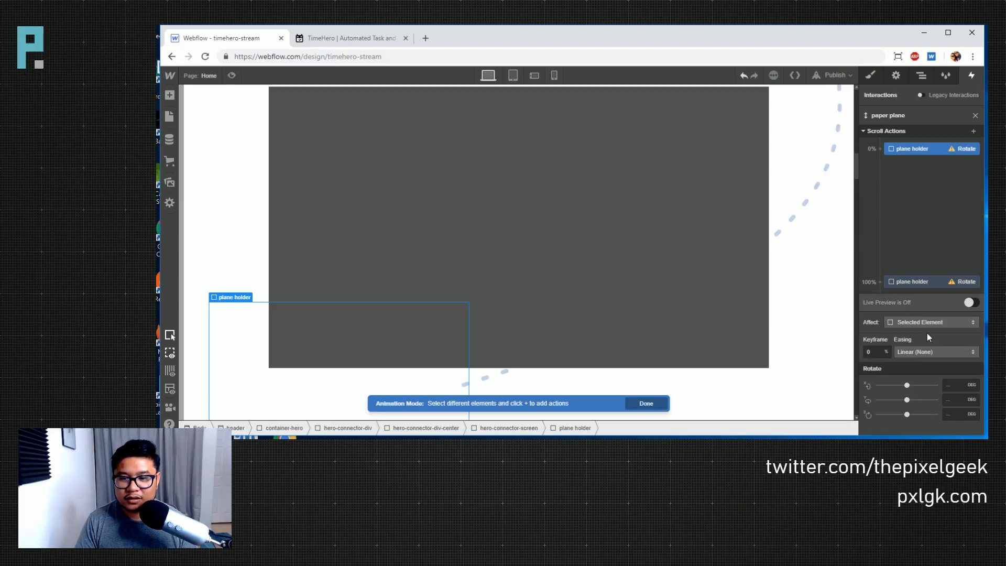
- Set the plane holder's first Rotate keyframe to 59% with a Z rotation of about 134 degrees
{"action": "left_click", "coordinate": [869, 352]}
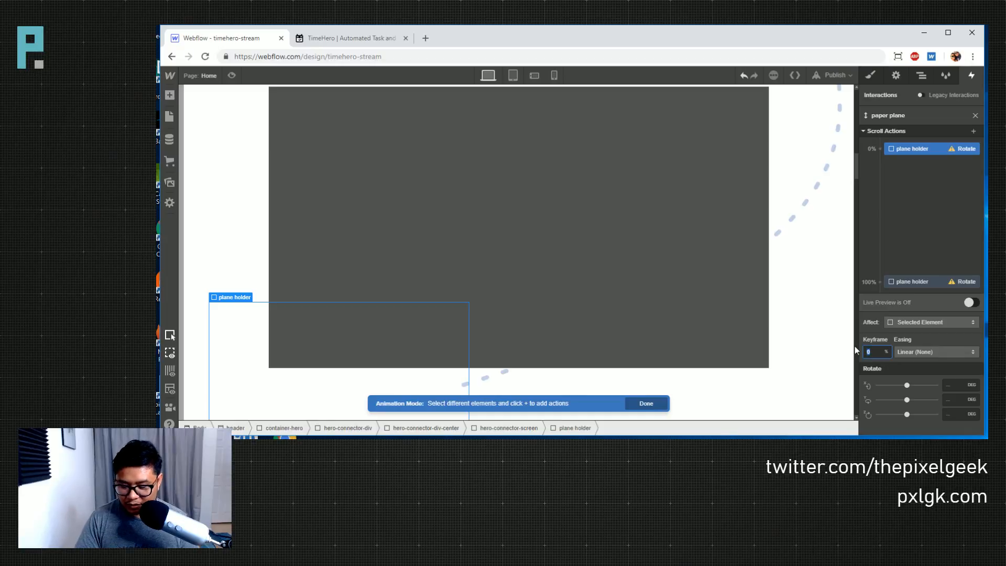
{"action": "type", "text": "59"}
{"action": "left_click_drag", "start_coordinate": [908, 414], "coordinate": [929, 414]}
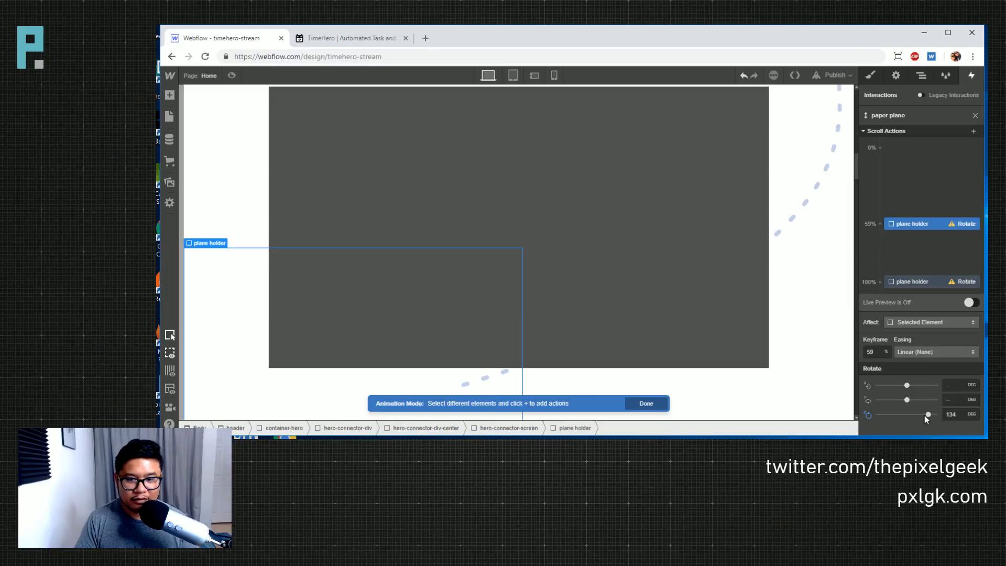
- Set the plane holder's last Rotate keyframe to 74% with a Z rotation of about -7 degrees
{"action": "left_click", "coordinate": [911, 281]}
{"action": "left_click", "coordinate": [870, 351]}
{"action": "type", "text": "74"}
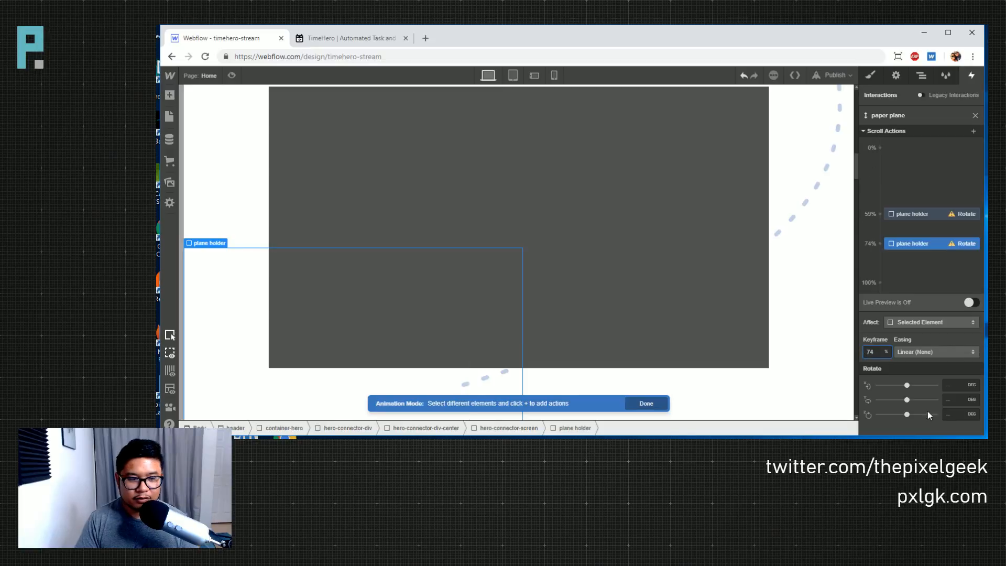
{"action": "scroll", "coordinate": [722, 341], "scroll_direction": "down", "scroll_amount": 3}
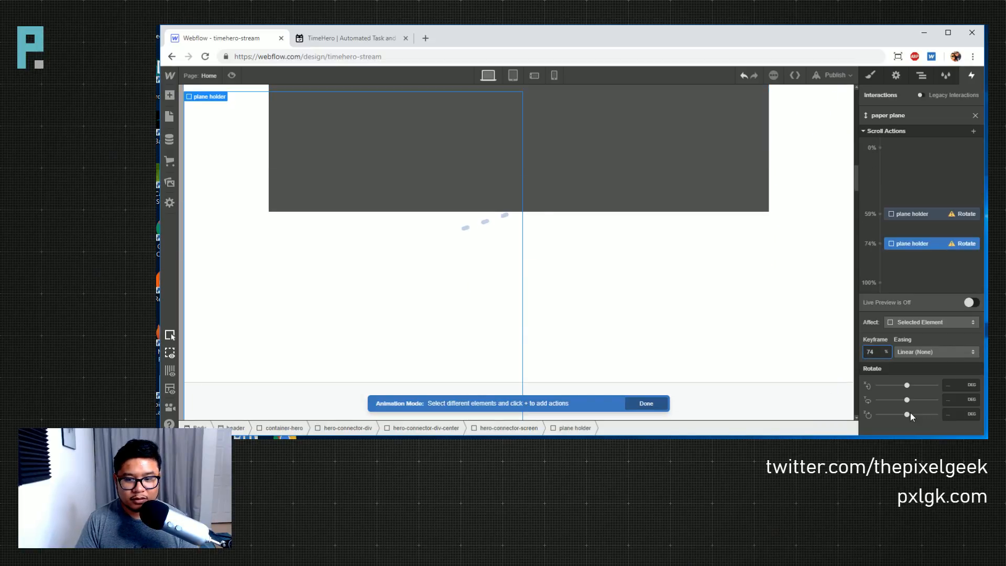
{"action": "left_click_drag", "start_coordinate": [906, 415], "coordinate": [906, 414]}
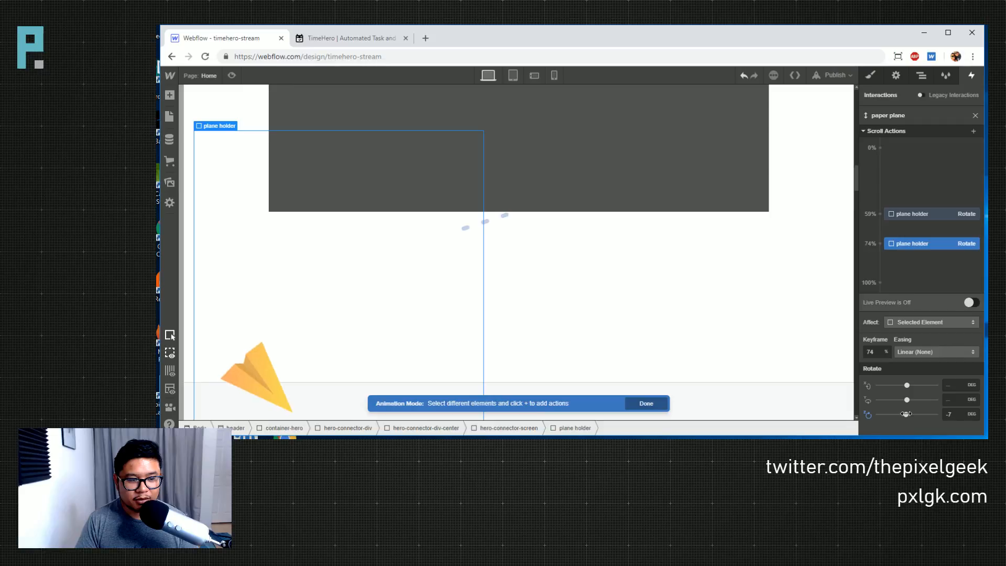
- Preview the page and scroll through the hero connector section to check the paper plane's rotation
{"action": "scroll", "coordinate": [738, 228], "scroll_direction": "up", "scroll_amount": 10}
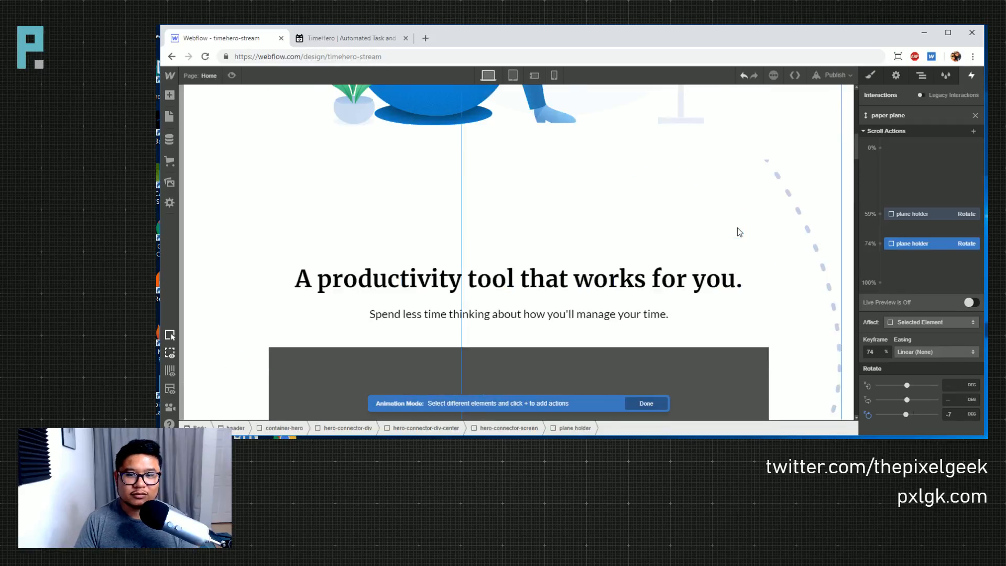
{"action": "scroll", "coordinate": [737, 226], "scroll_direction": "down", "scroll_amount": 3}
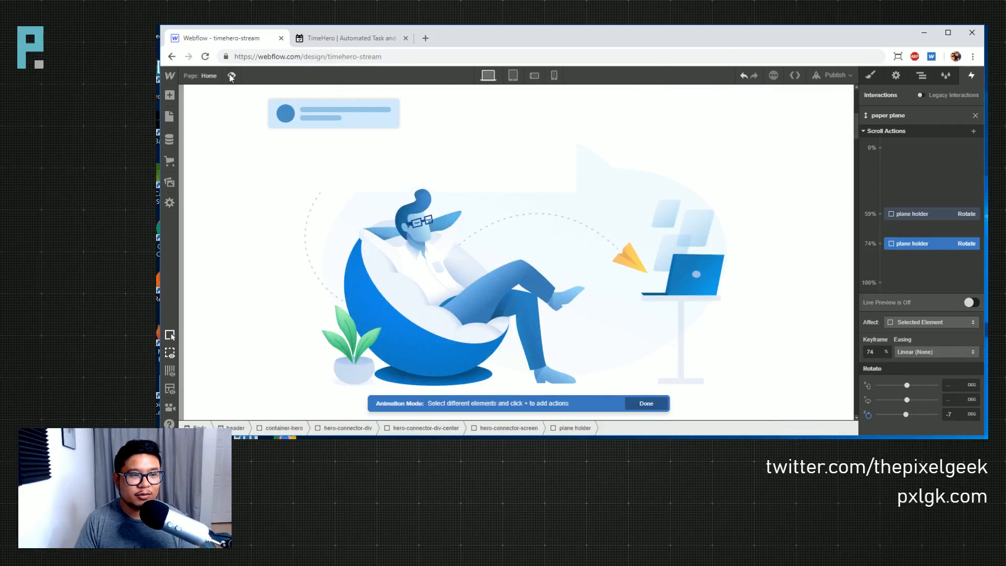
{"action": "key", "text": "ctrl+shift+p"}
{"action": "left_click_drag", "start_coordinate": [978, 130], "coordinate": [953, 251]}
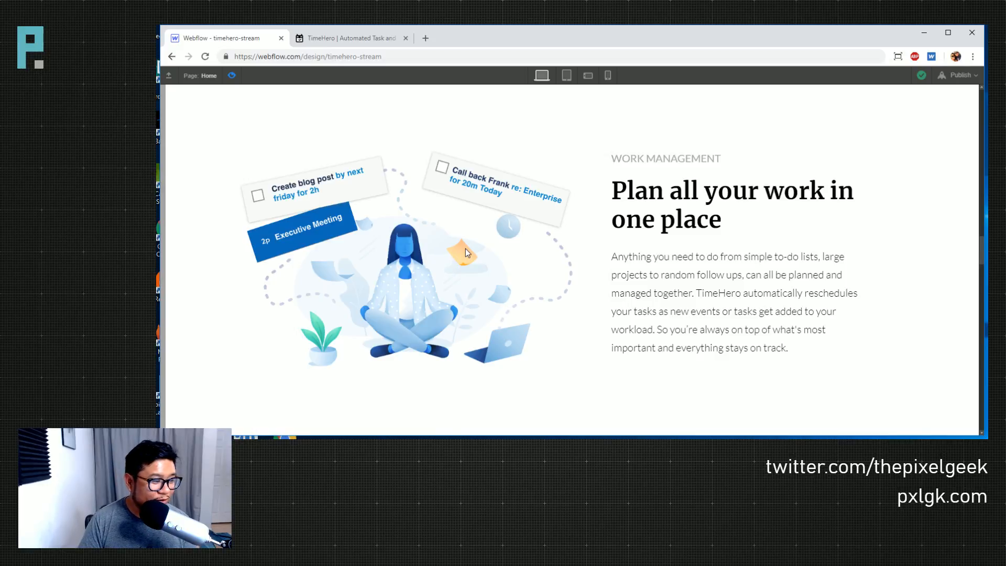
{"action": "scroll", "coordinate": [466, 248], "scroll_direction": "up", "scroll_amount": 10}
{"action": "scroll", "coordinate": [466, 248], "scroll_direction": "down", "scroll_amount": 1}
{"action": "scroll", "coordinate": [584, 292], "scroll_direction": "up", "scroll_amount": 2}
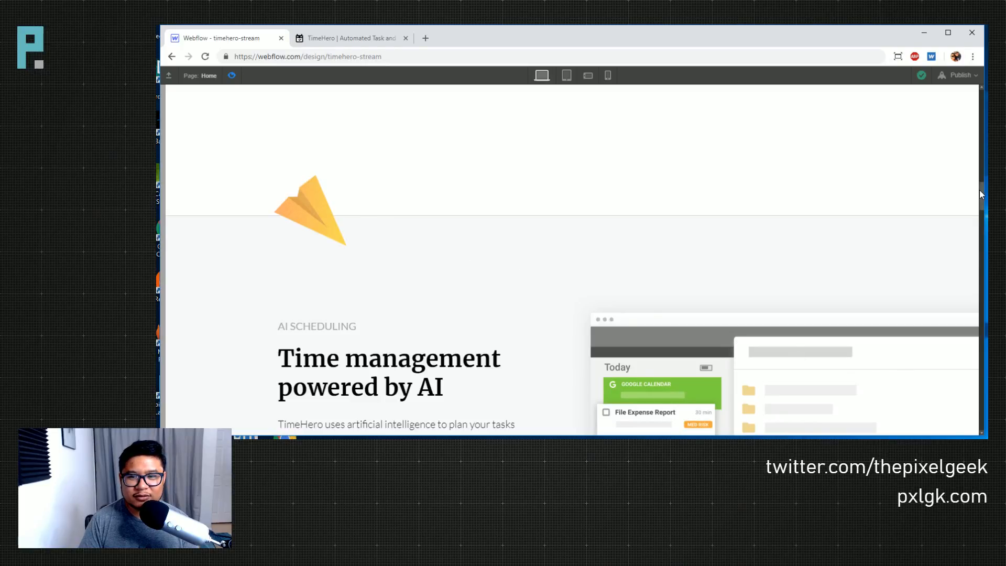
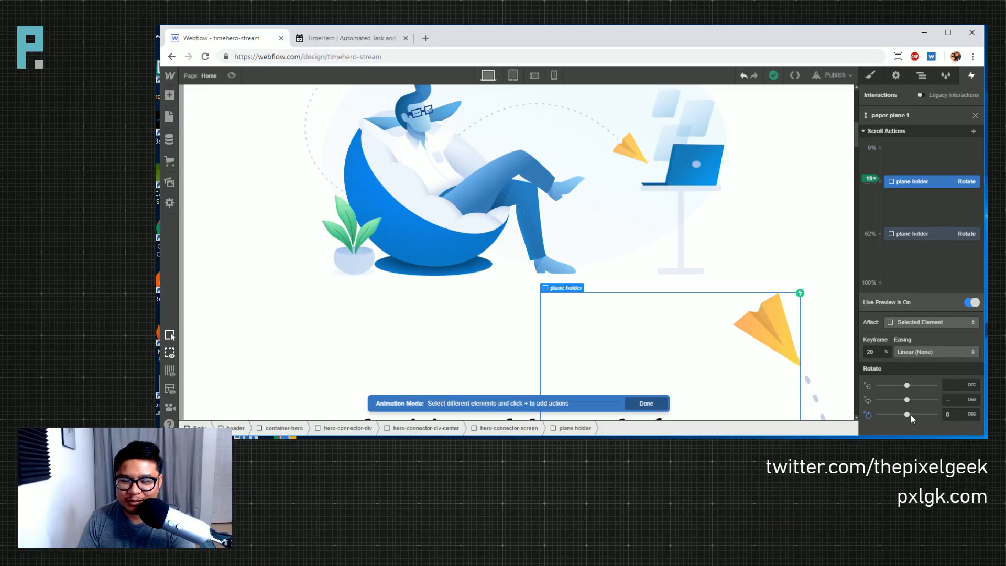
- Set the plane holder's 20% Rotate keyframe to about -26 degrees on Z and add a 0% Opacity keyframe at 5%
{"action": "left_click_drag", "start_coordinate": [907, 414], "coordinate": [902, 414]}
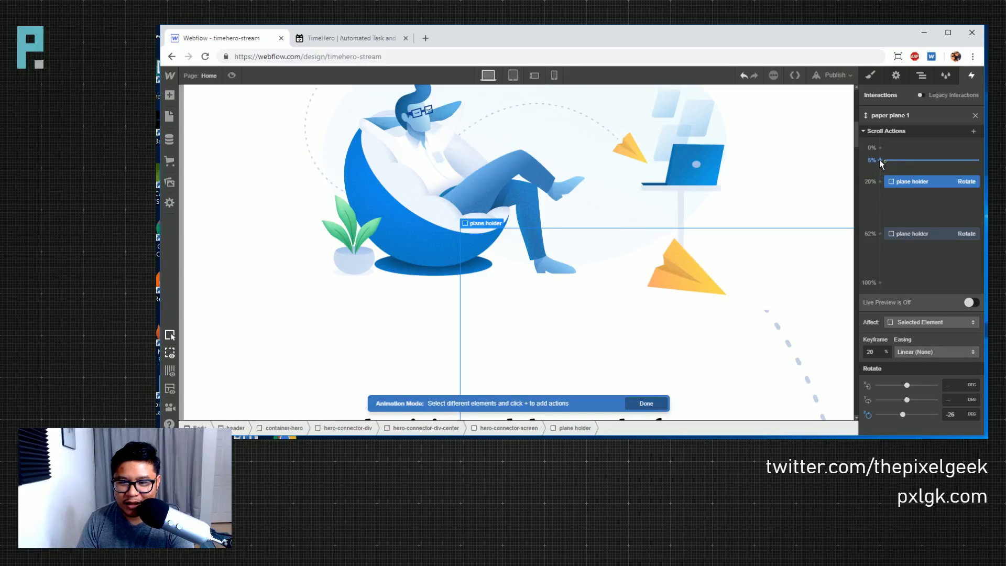
{"action": "left_click", "coordinate": [879, 159]}
{"action": "left_click", "coordinate": [885, 251]}
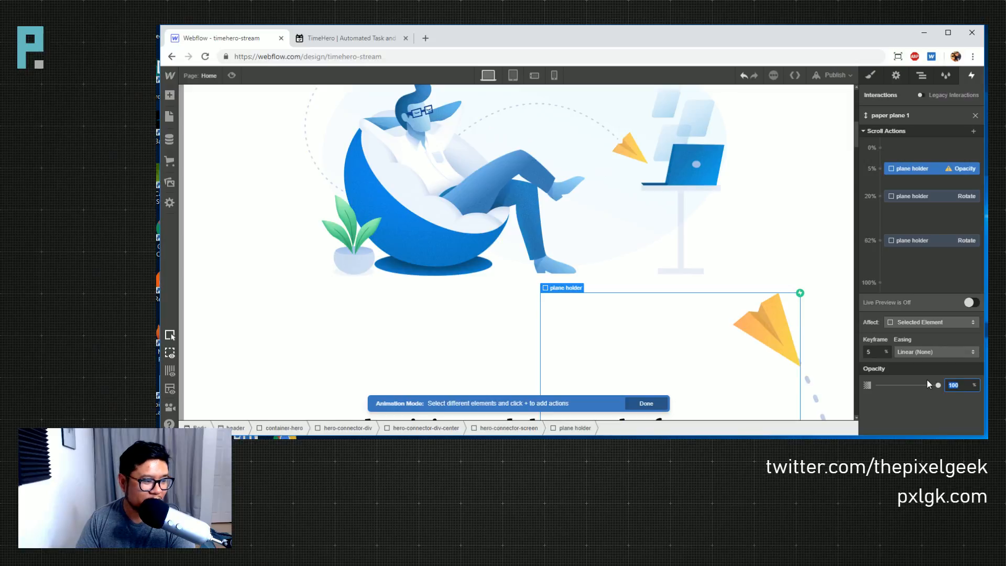
{"action": "type", "text": "0"}
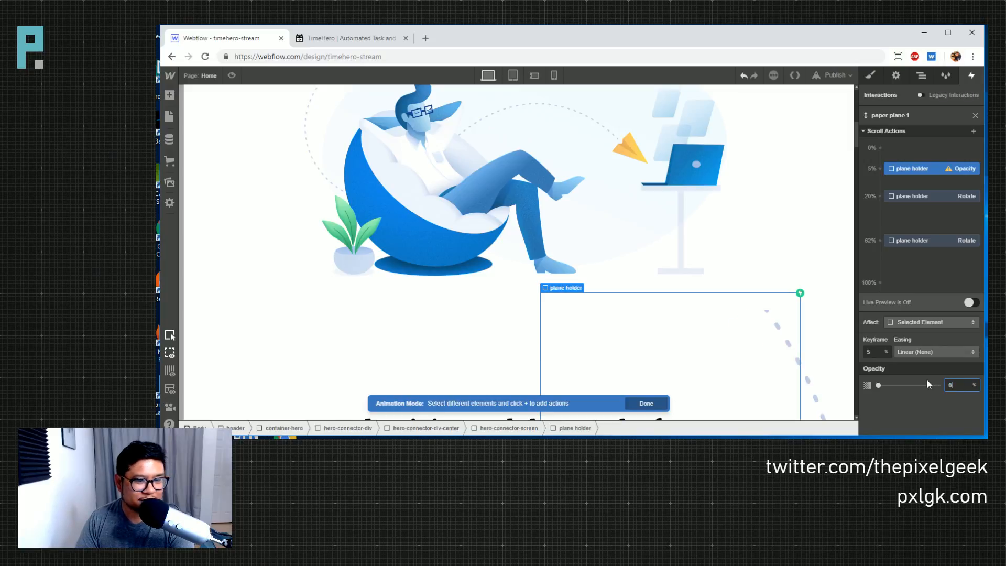
- Add a 100% Opacity keyframe for the plane holder at 24% and preview the fade-in live
{"action": "left_click", "coordinate": [883, 210]}
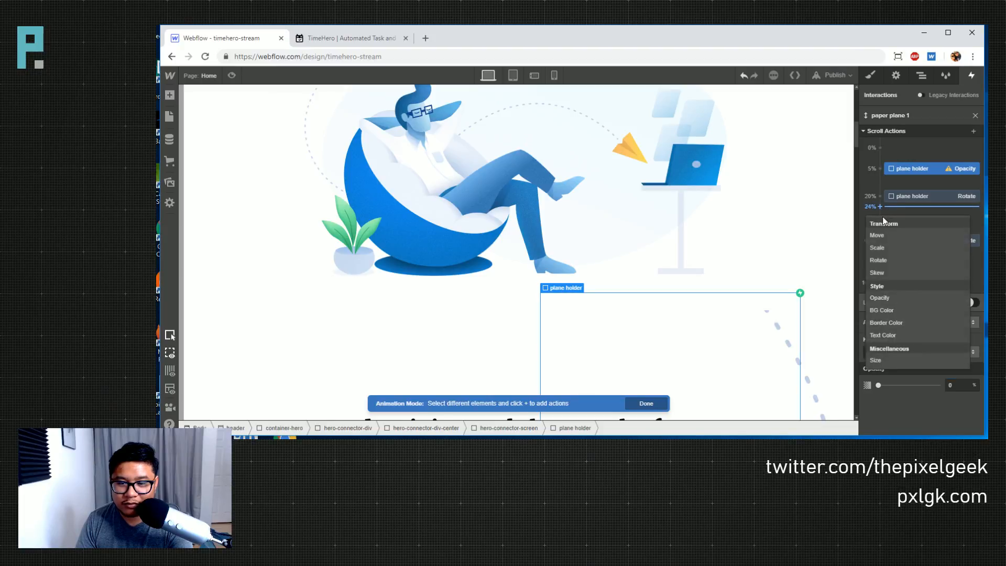
{"action": "left_click", "coordinate": [898, 310]}
{"action": "left_click", "coordinate": [971, 302]}
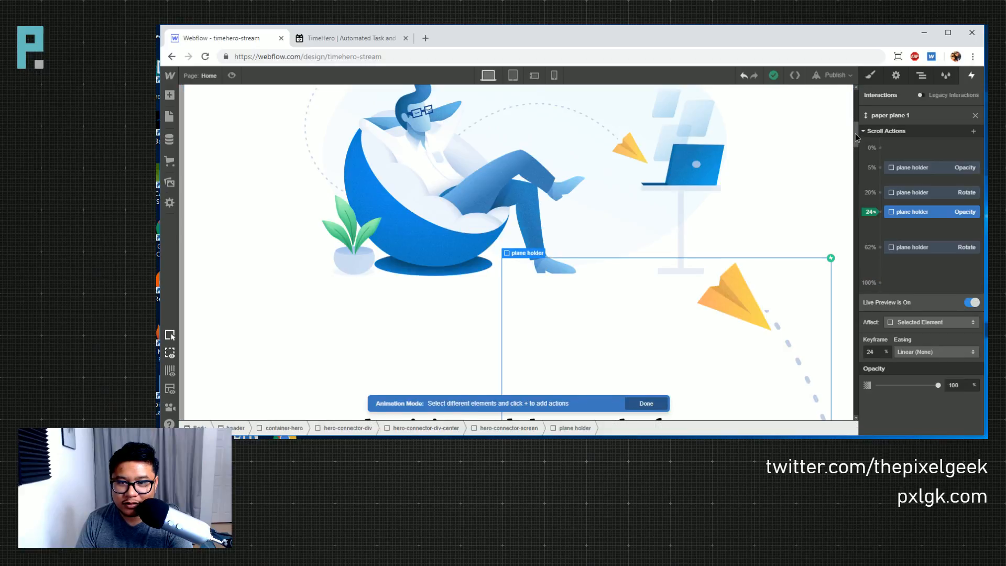
{"action": "scroll", "coordinate": [858, 137], "scroll_direction": "up", "scroll_amount": 2}
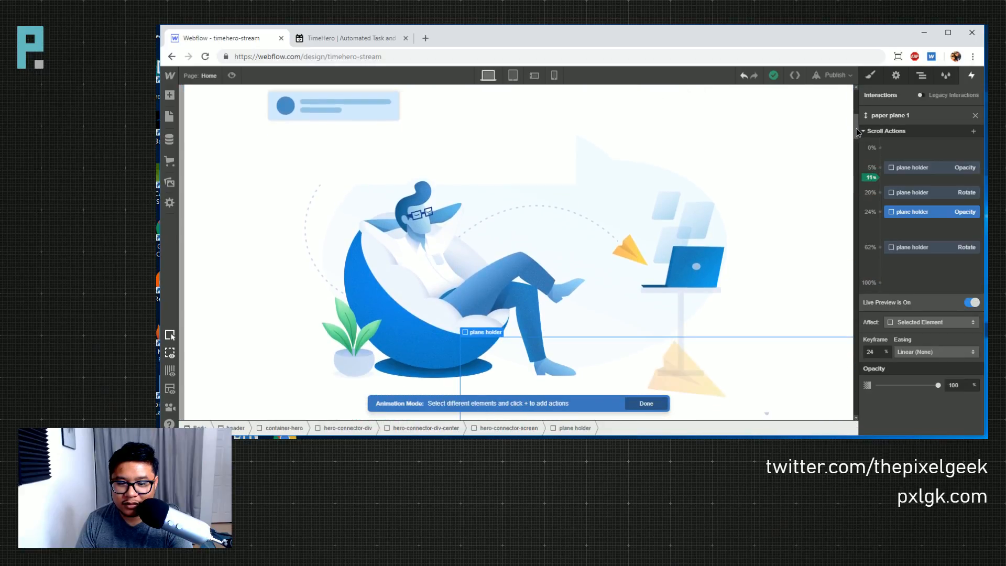
{"action": "left_click_drag", "start_coordinate": [857, 132], "coordinate": [858, 139]}
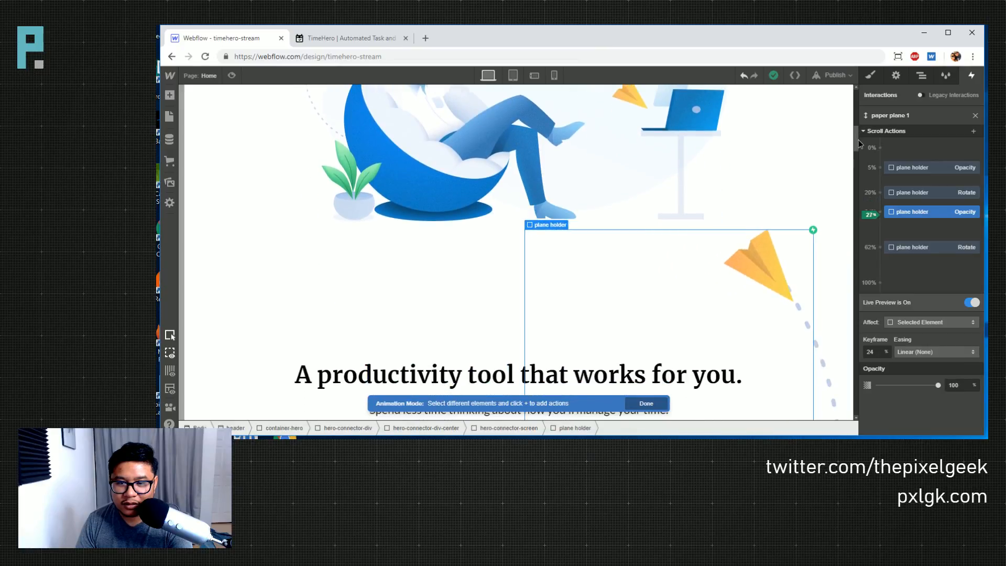
{"action": "scroll", "coordinate": [858, 140], "scroll_direction": "up", "scroll_amount": 2}
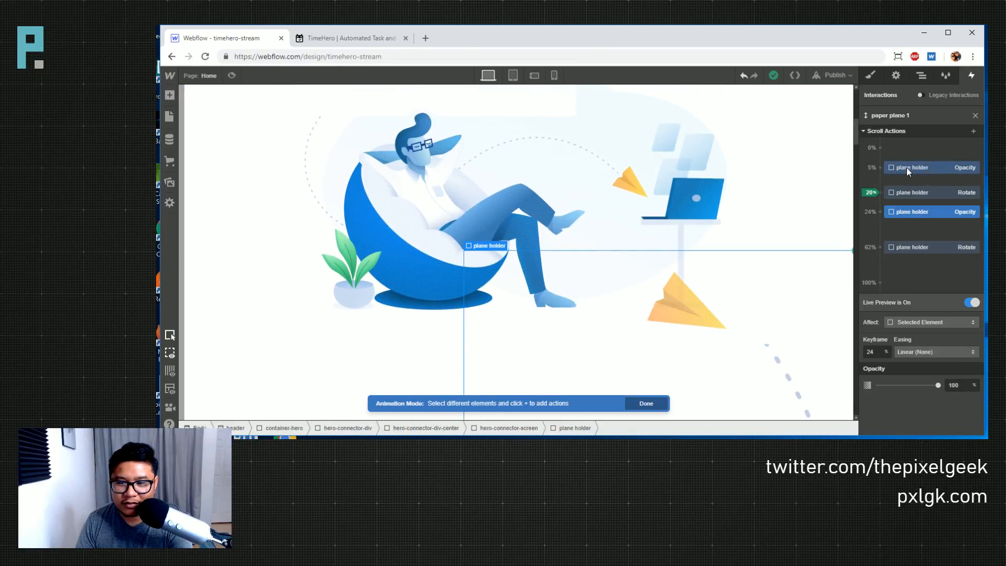
- Shift the plane holder's 0% Opacity keyframe to the 20% scroll position and check the fade in live preview
{"action": "left_click_drag", "start_coordinate": [909, 171], "coordinate": [910, 192]}
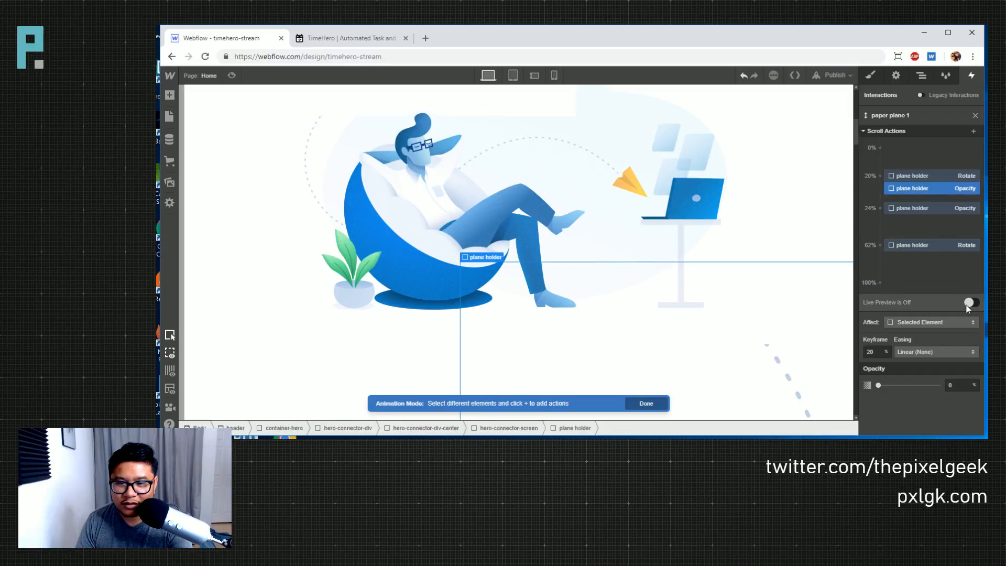
{"action": "scroll", "coordinate": [854, 141], "scroll_direction": "up", "scroll_amount": 5}
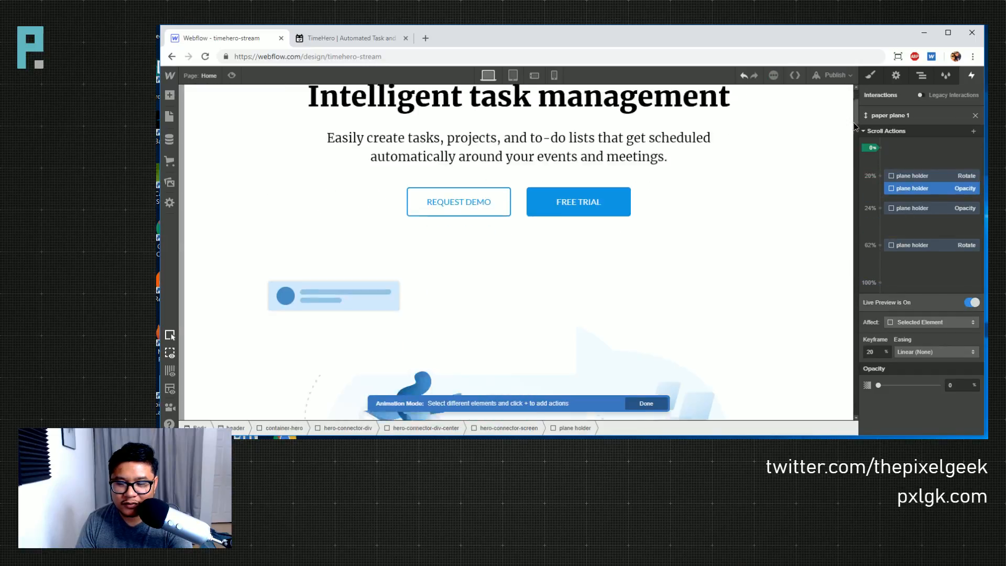
{"action": "scroll", "coordinate": [857, 140], "scroll_direction": "down", "scroll_amount": 4}
{"action": "scroll", "coordinate": [860, 143], "scroll_direction": "down", "scroll_amount": 5}
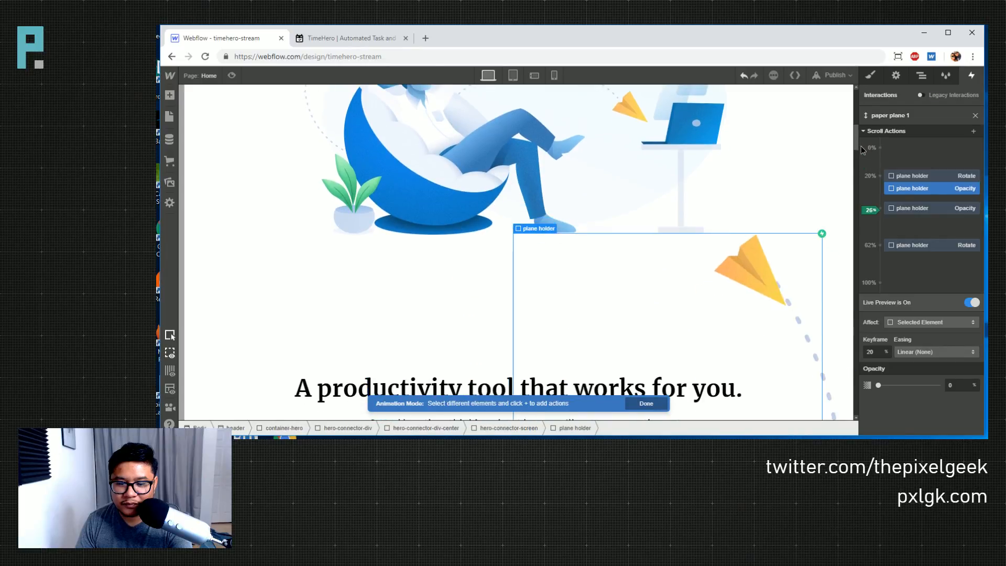
{"action": "scroll", "coordinate": [860, 145], "scroll_direction": "up", "scroll_amount": 3}
{"action": "scroll", "coordinate": [861, 139], "scroll_direction": "down", "scroll_amount": 3}
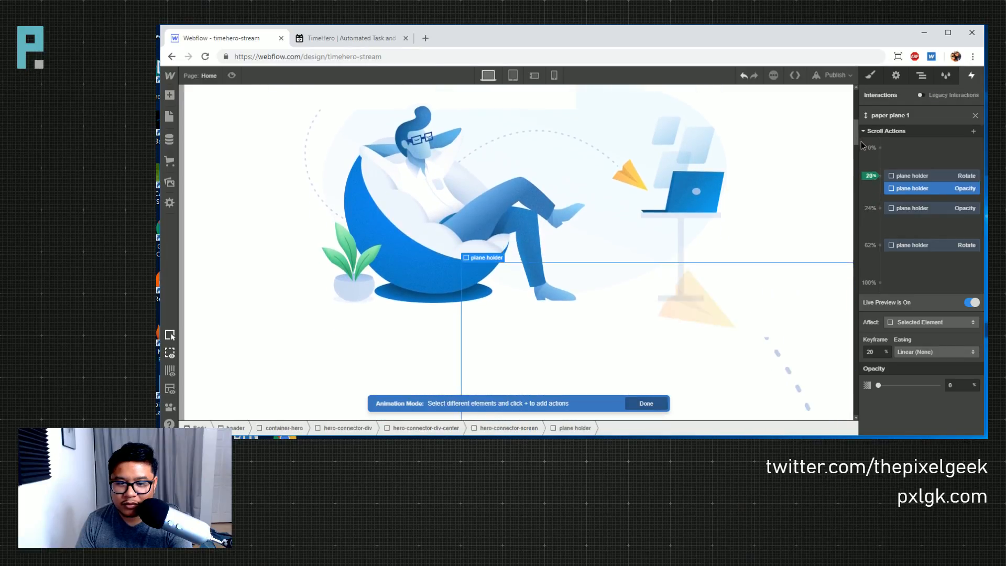
{"action": "scroll", "coordinate": [862, 144], "scroll_direction": "up", "scroll_amount": 7}
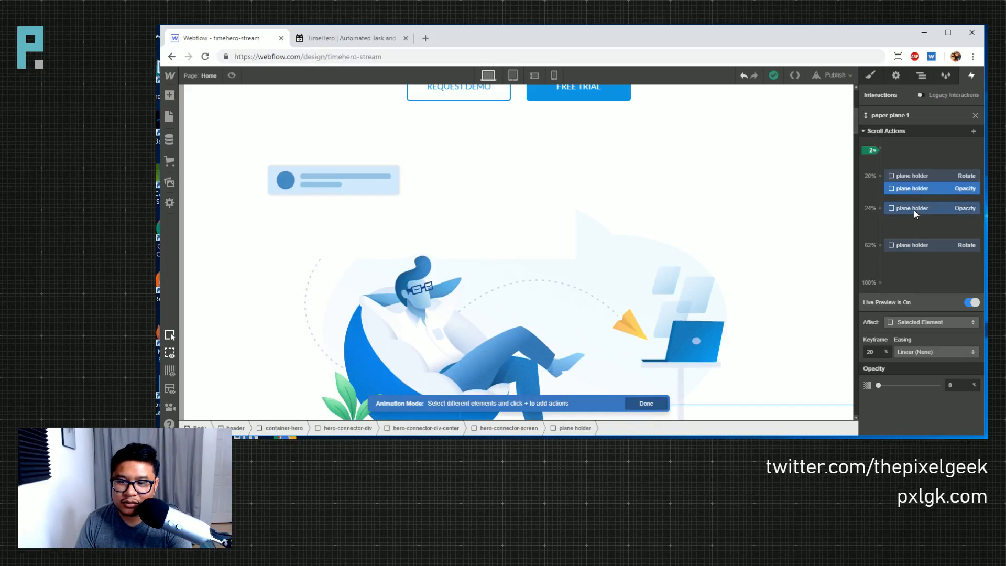
- Shift the plane holder's 100% Opacity keyframe to the 30% scroll position and preview the slower fade live
{"action": "left_click_drag", "start_coordinate": [914, 210], "coordinate": [914, 222]}
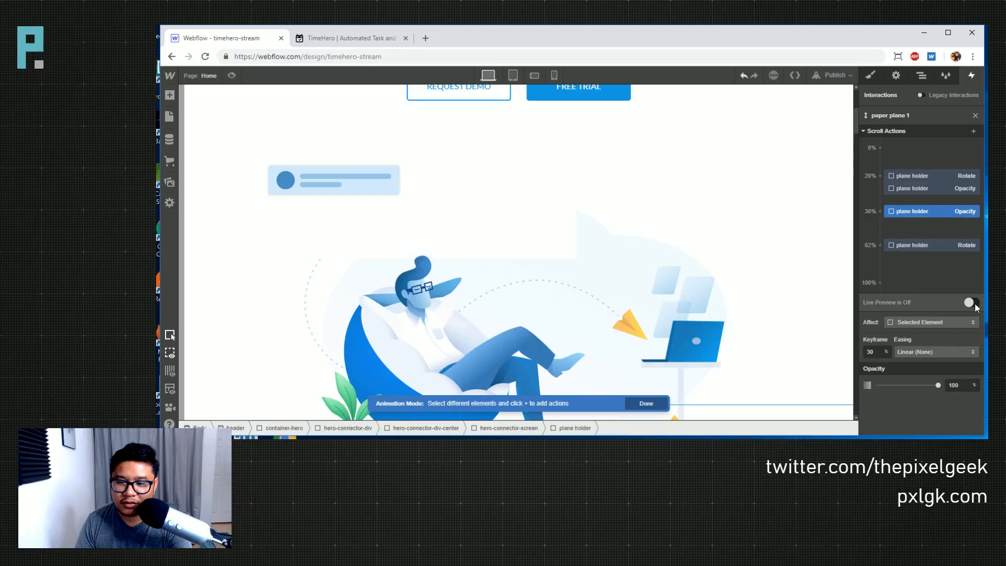
{"action": "scroll", "coordinate": [859, 134], "scroll_direction": "down", "scroll_amount": 5}
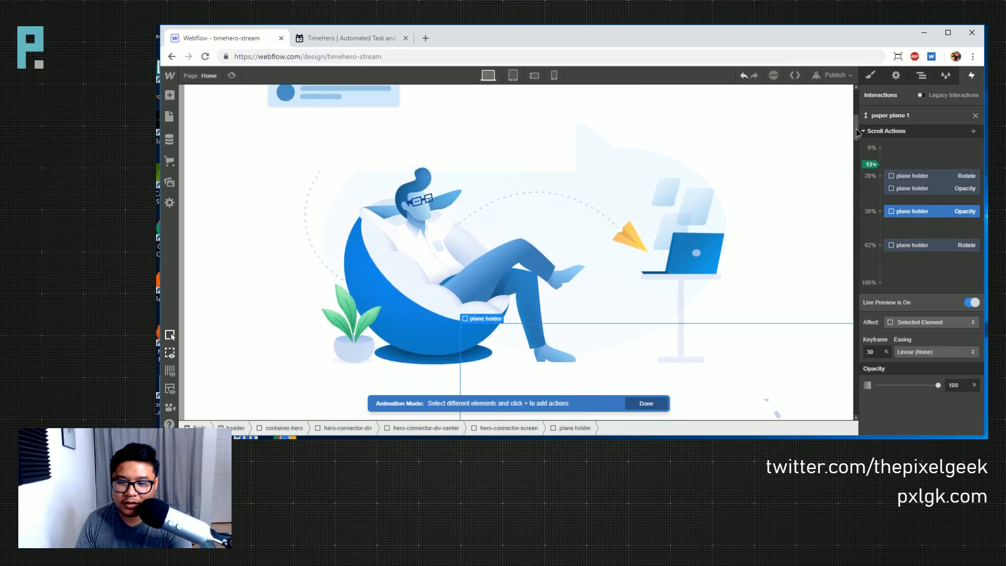
- Preview the finished page and check the paper plane's fade-in and flight from the hero illustration past the video player
{"action": "left_click_drag", "start_coordinate": [859, 136], "coordinate": [859, 167]}
{"action": "scroll", "coordinate": [630, 234], "scroll_direction": "up", "scroll_amount": 14}
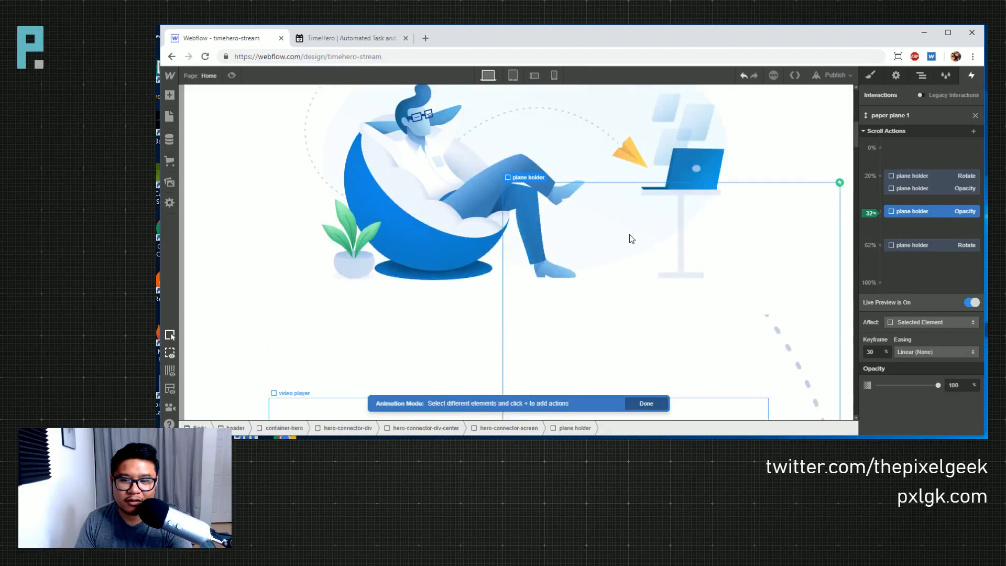
{"action": "key", "text": "ctrl+shift+p"}
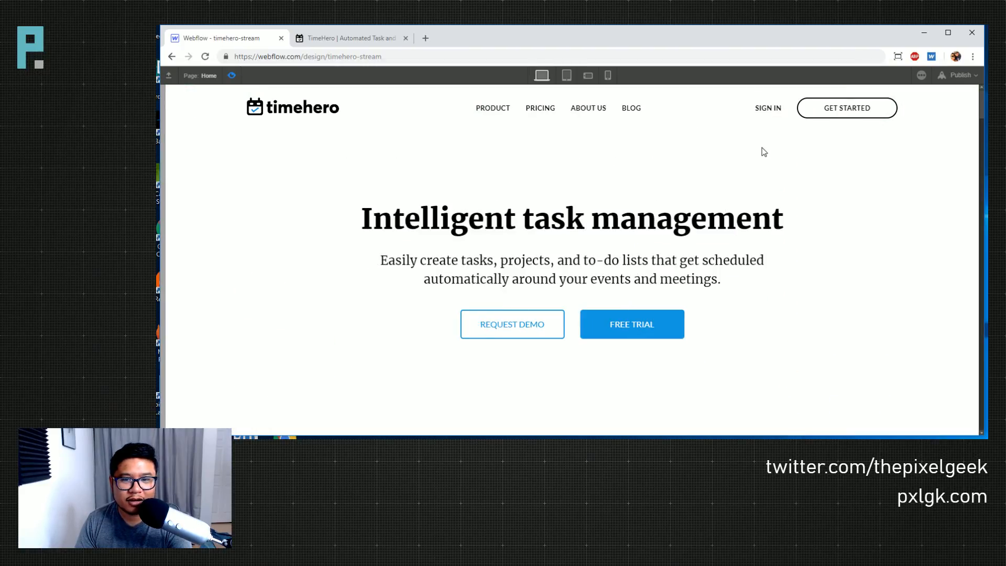
{"action": "left_click_drag", "start_coordinate": [983, 101], "coordinate": [986, 182]}
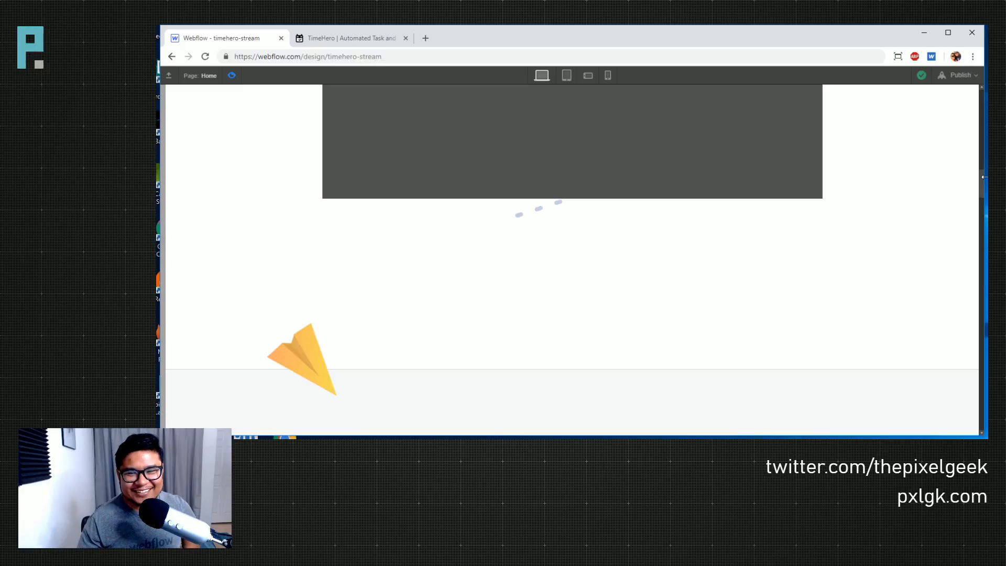
{"action": "left_click_drag", "start_coordinate": [983, 187], "coordinate": [924, 151]}
{"action": "scroll", "coordinate": [923, 149], "scroll_direction": "down", "scroll_amount": 11}
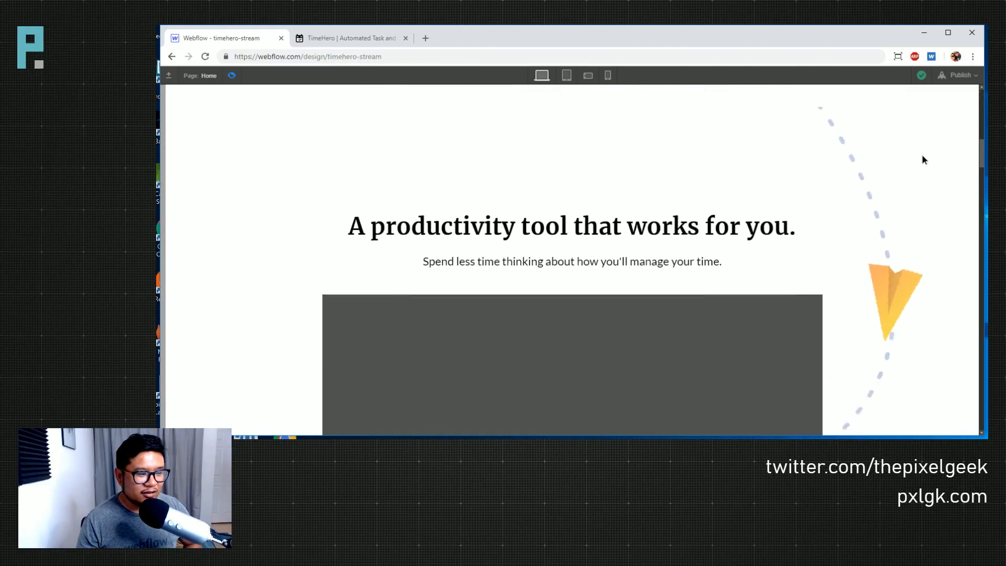
{"action": "scroll", "coordinate": [911, 199], "scroll_direction": "up", "scroll_amount": 2}
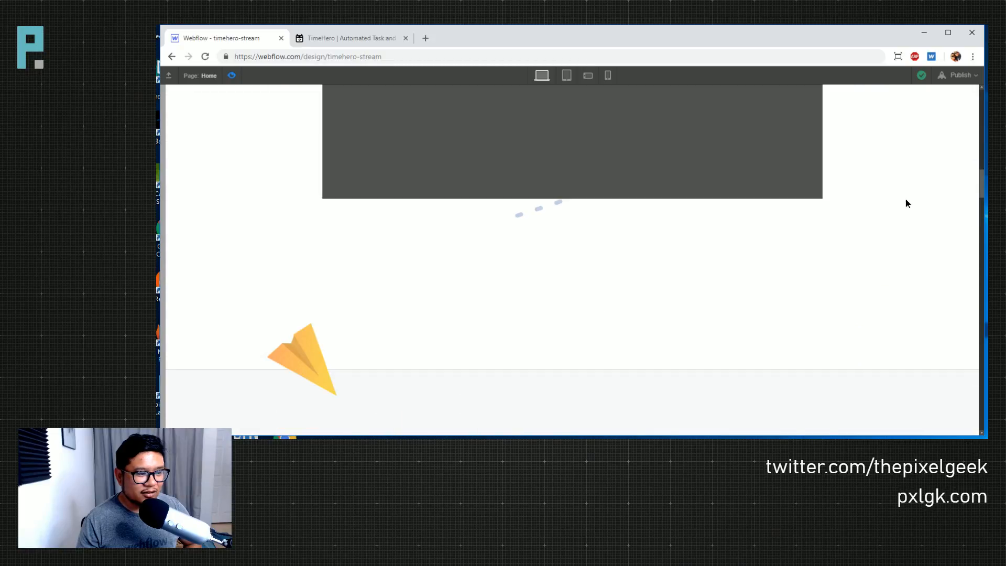
{"action": "scroll", "coordinate": [909, 204], "scroll_direction": "up", "scroll_amount": 10}
{"action": "scroll", "coordinate": [953, 121], "scroll_direction": "up", "scroll_amount": 6}
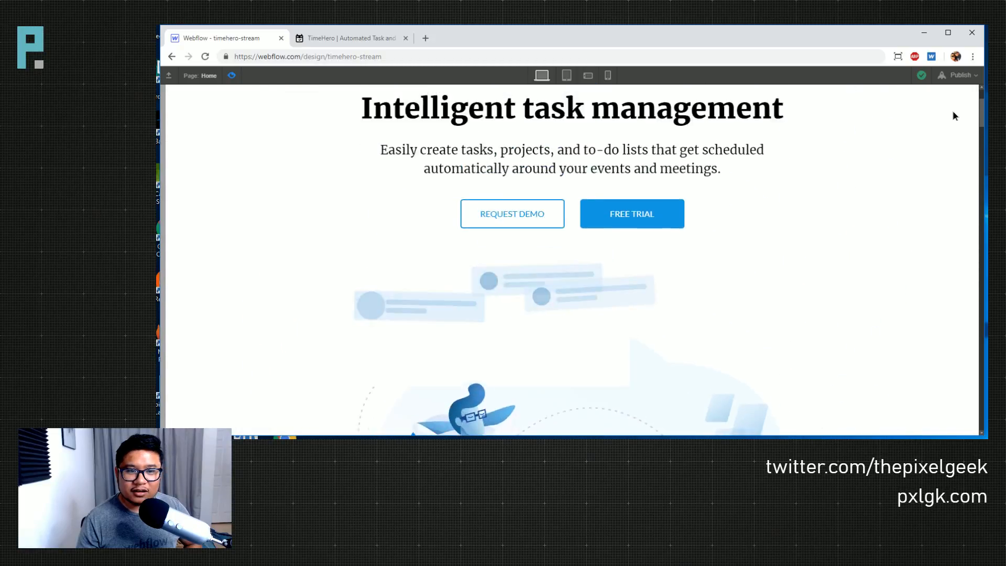
- Examine in preview how the paper plane turns along the dotted path and passes behind the video player
{"action": "scroll", "coordinate": [955, 126], "scroll_direction": "down", "scroll_amount": 5}
{"action": "scroll", "coordinate": [955, 130], "scroll_direction": "down", "scroll_amount": 6}
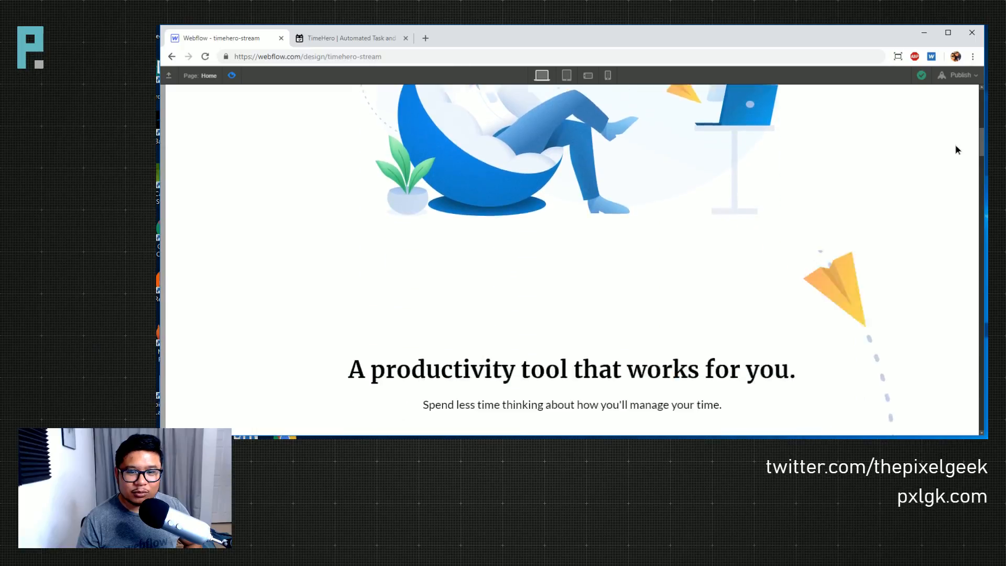
{"action": "scroll", "coordinate": [959, 169], "scroll_direction": "down", "scroll_amount": 5}
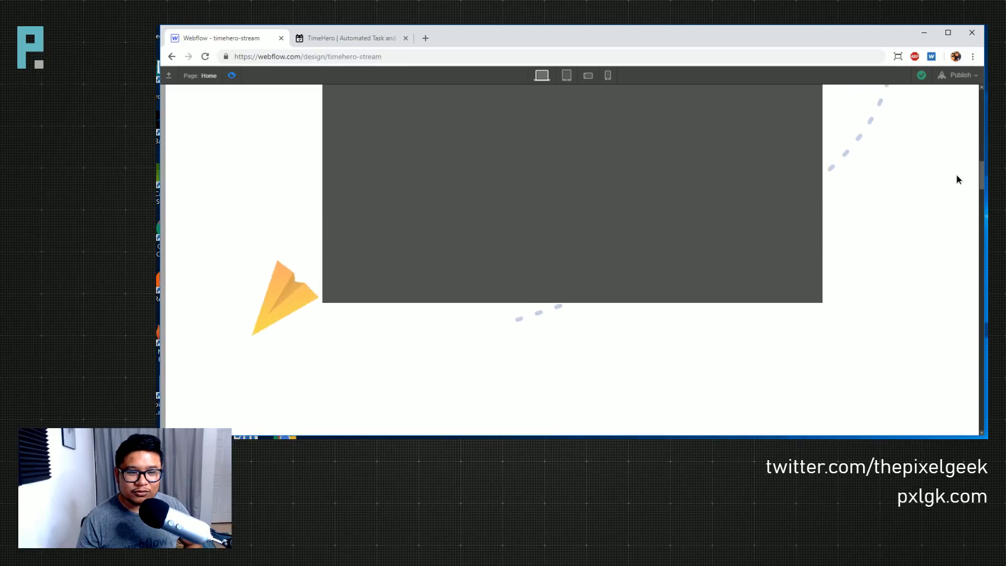
{"action": "scroll", "coordinate": [957, 179], "scroll_direction": "up", "scroll_amount": 5}
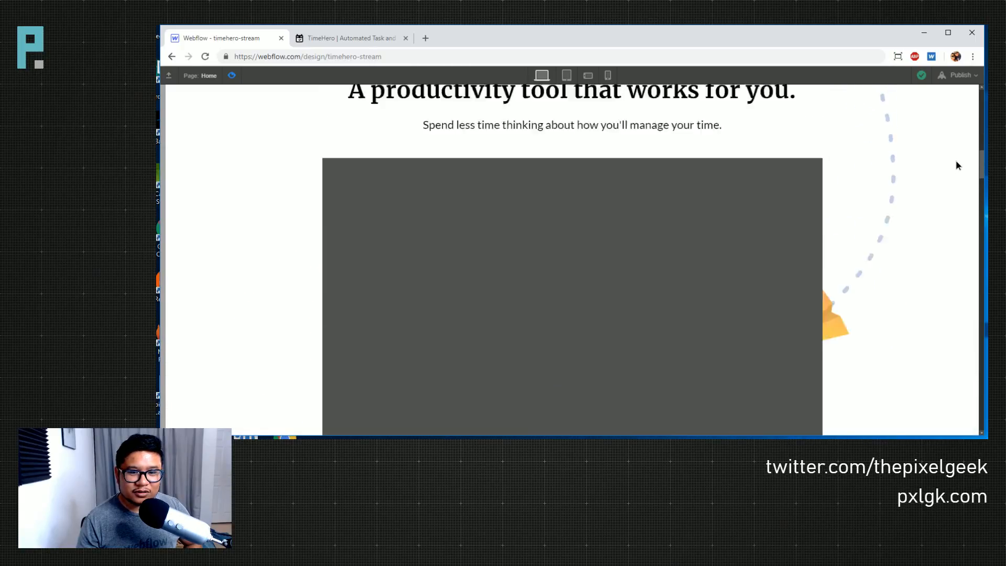
{"action": "scroll", "coordinate": [958, 176], "scroll_direction": "down", "scroll_amount": 3}
{"action": "scroll", "coordinate": [958, 178], "scroll_direction": "down", "scroll_amount": 6}
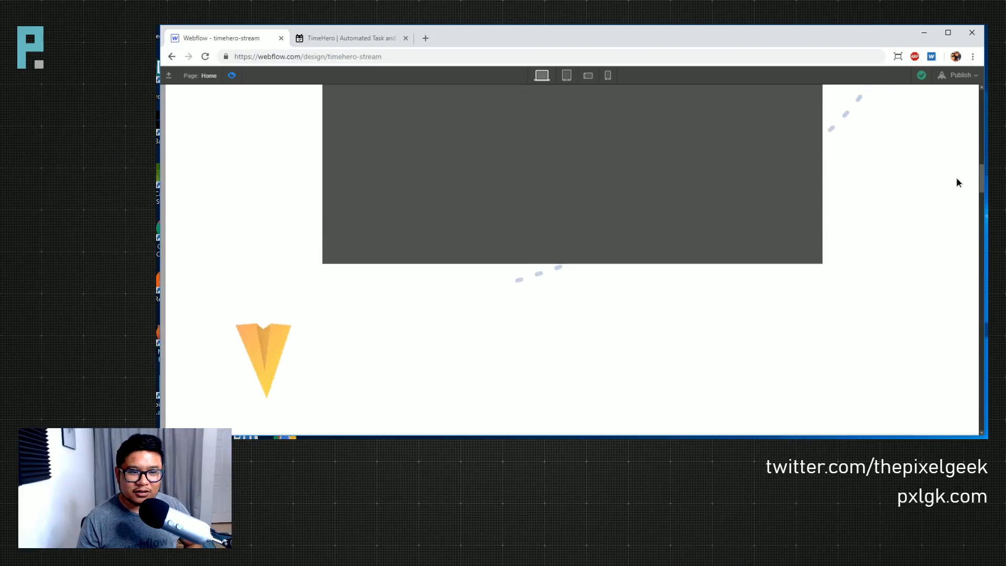
{"action": "scroll", "coordinate": [951, 212], "scroll_direction": "down", "scroll_amount": 6}
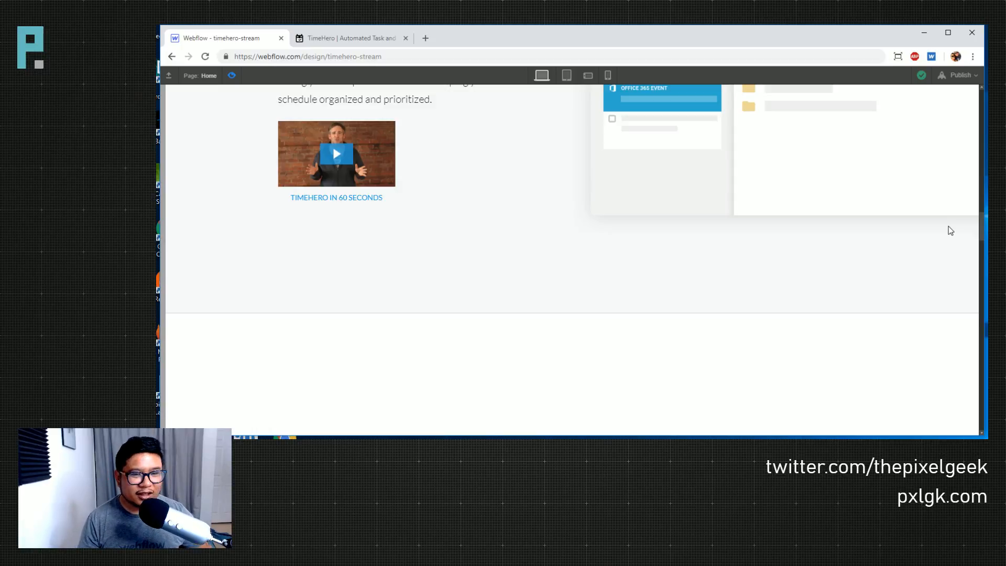
- Replay the scroll animations in preview, from the paper plane back up to the floating task cards under the hero heading
{"action": "scroll", "coordinate": [840, 325], "scroll_direction": "up", "scroll_amount": 10}
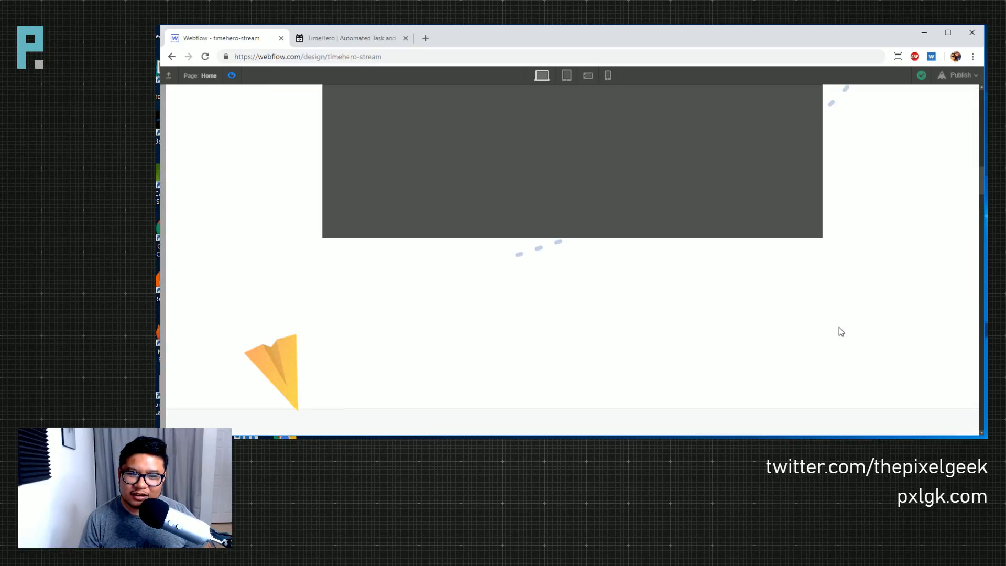
{"action": "scroll", "coordinate": [839, 329], "scroll_direction": "up", "scroll_amount": 6}
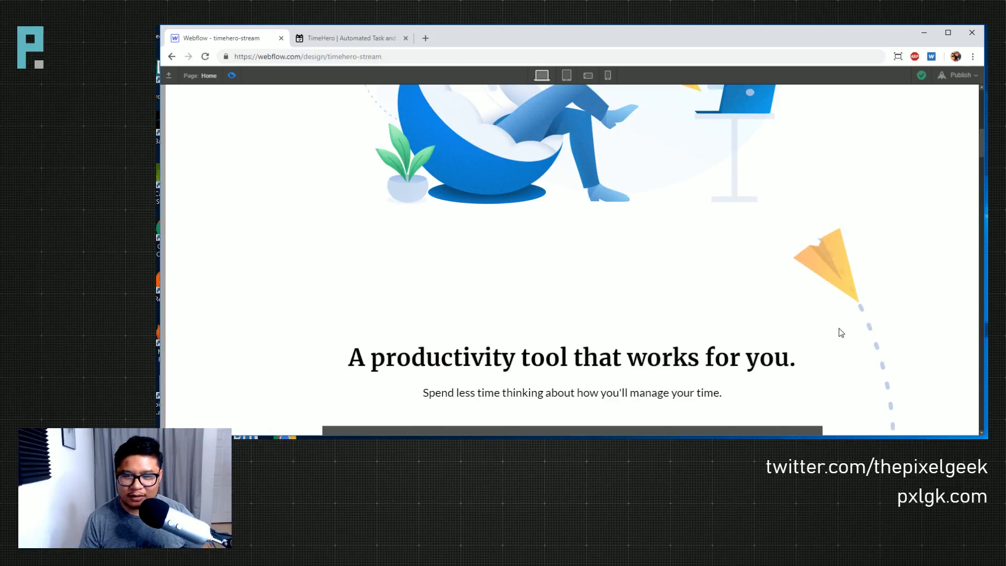
{"action": "scroll", "coordinate": [802, 242], "scroll_direction": "up", "scroll_amount": 10}
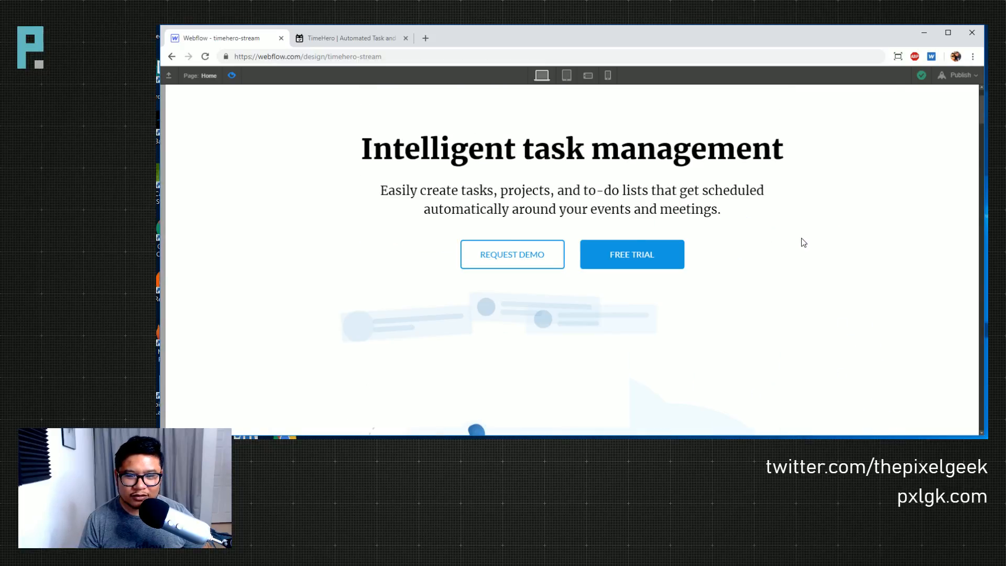
{"action": "scroll", "coordinate": [803, 242], "scroll_direction": "down", "scroll_amount": 4}
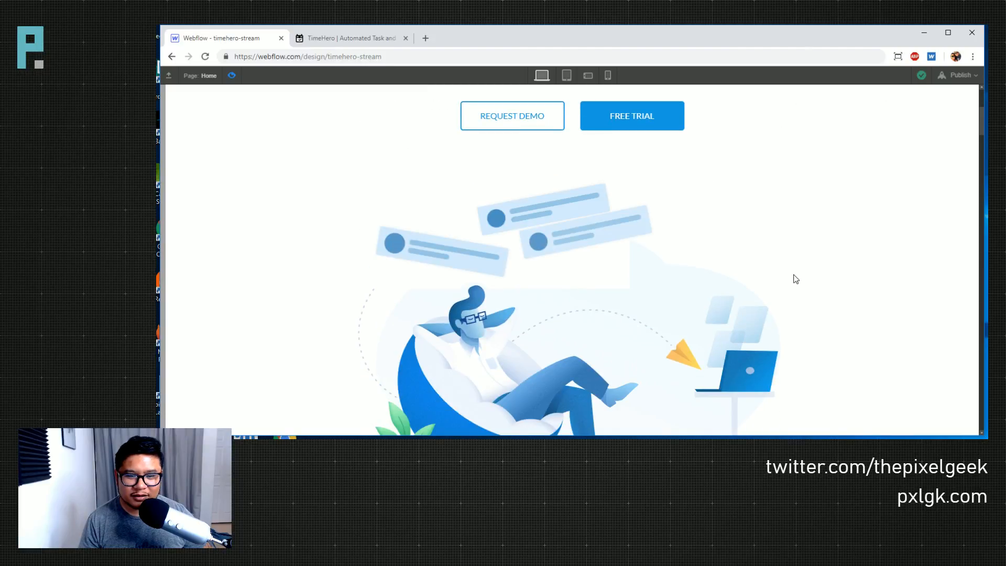
{"action": "scroll", "coordinate": [796, 279], "scroll_direction": "down", "scroll_amount": 3}
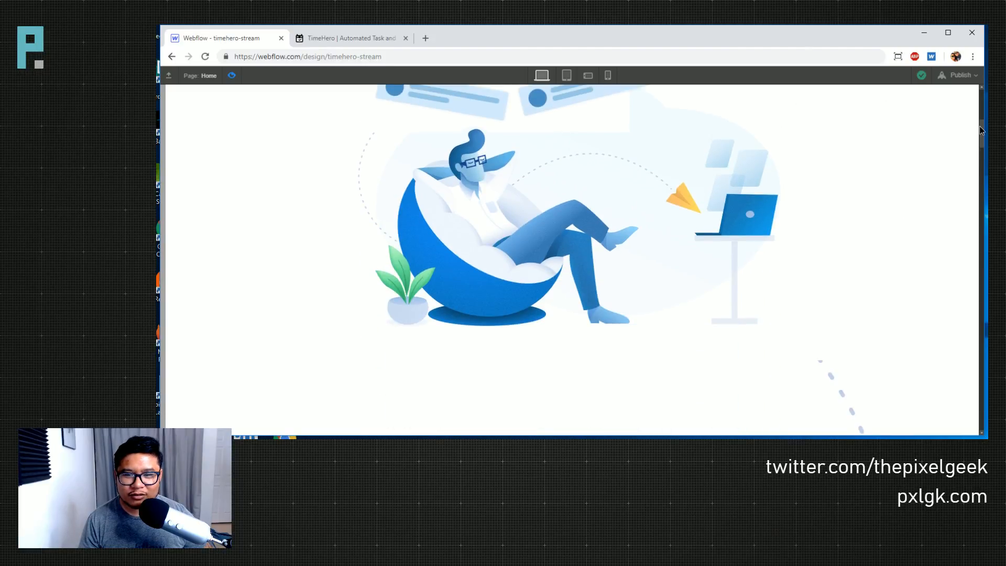
{"action": "left_click_drag", "start_coordinate": [982, 139], "coordinate": [979, 101]}
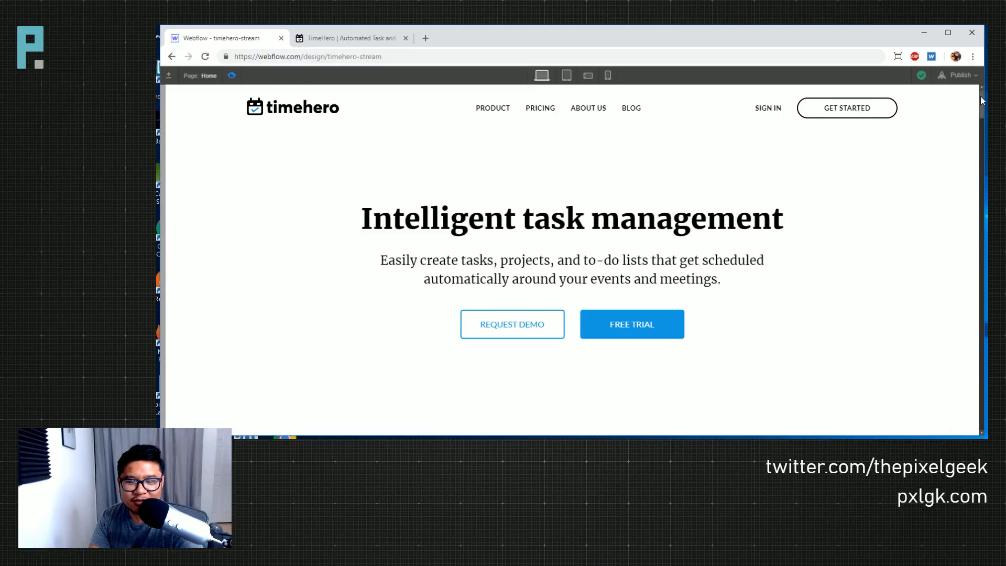
{"action": "left_click_drag", "start_coordinate": [983, 101], "coordinate": [973, 123]}
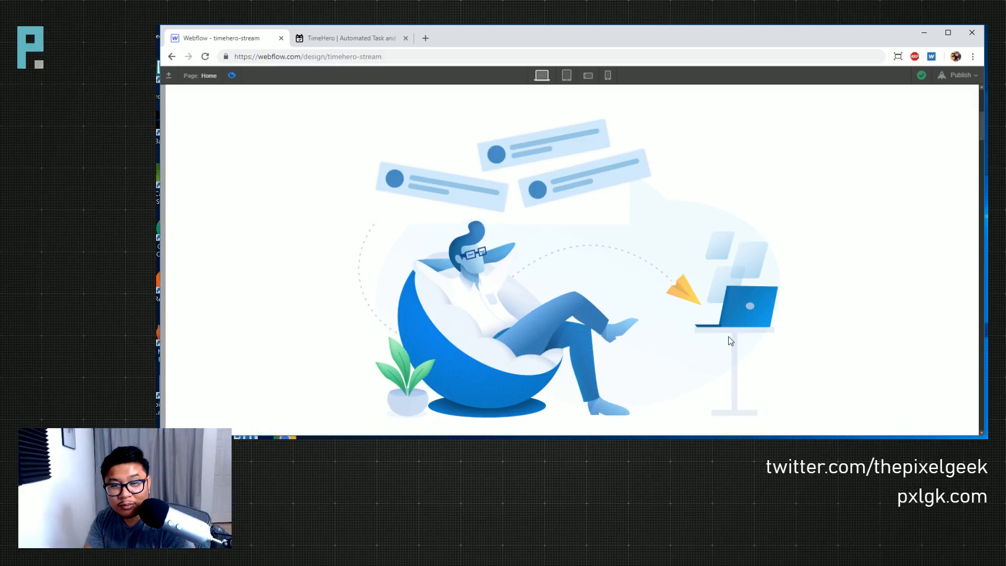
- Review the whole home page in preview from the hero illustration to the Managed Productivity section, and return to its start
{"action": "scroll", "coordinate": [729, 337], "scroll_direction": "down", "scroll_amount": 2}
{"action": "scroll", "coordinate": [731, 339], "scroll_direction": "down", "scroll_amount": 3}
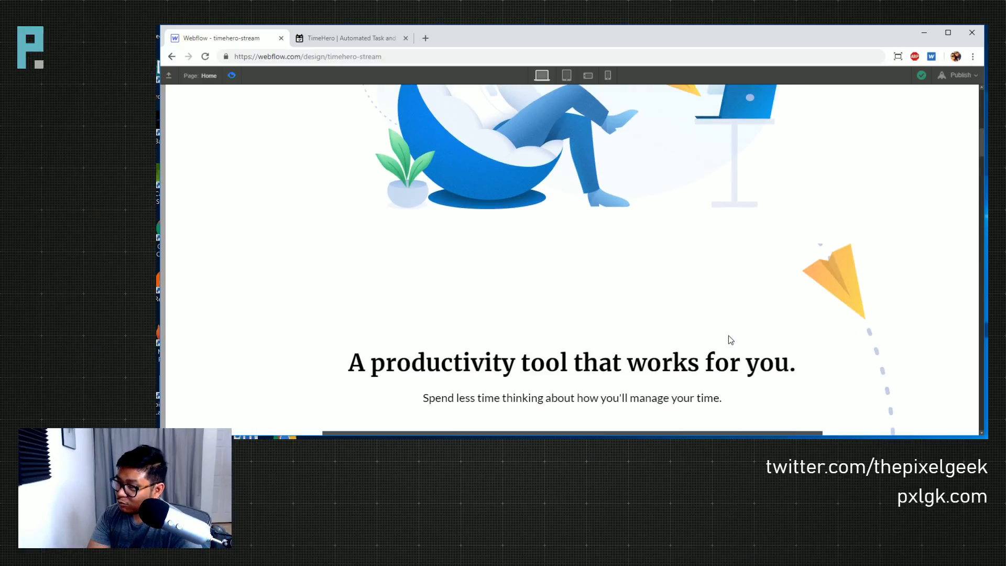
{"action": "scroll", "coordinate": [729, 338], "scroll_direction": "down", "scroll_amount": 6}
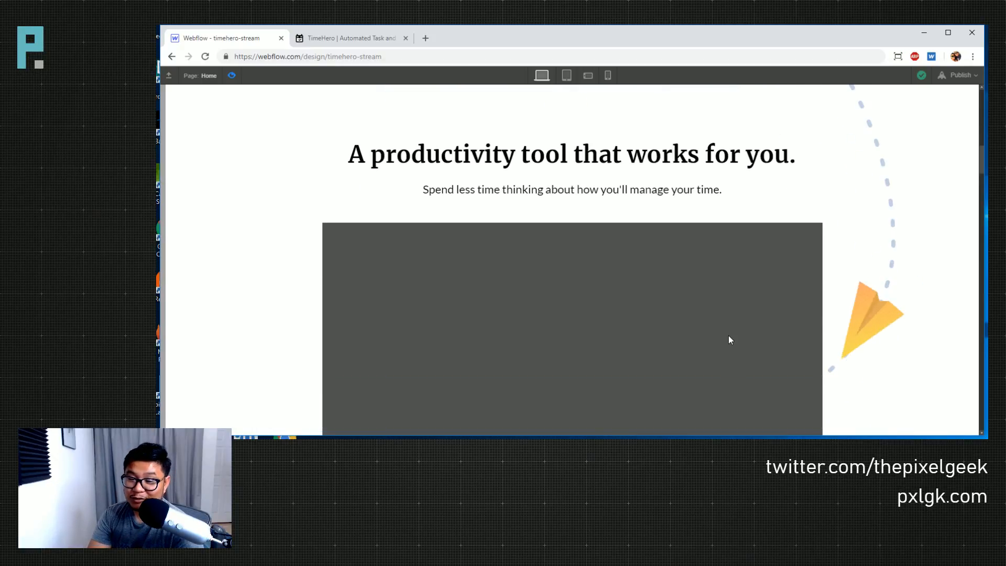
{"action": "scroll", "coordinate": [731, 340], "scroll_direction": "down", "scroll_amount": 4}
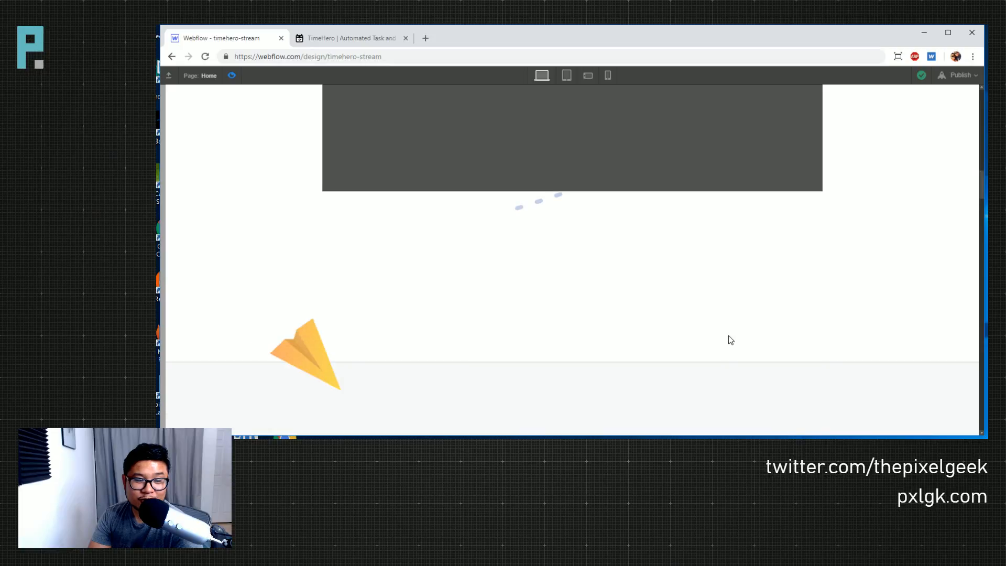
{"action": "scroll", "coordinate": [729, 336], "scroll_direction": "down", "scroll_amount": 6}
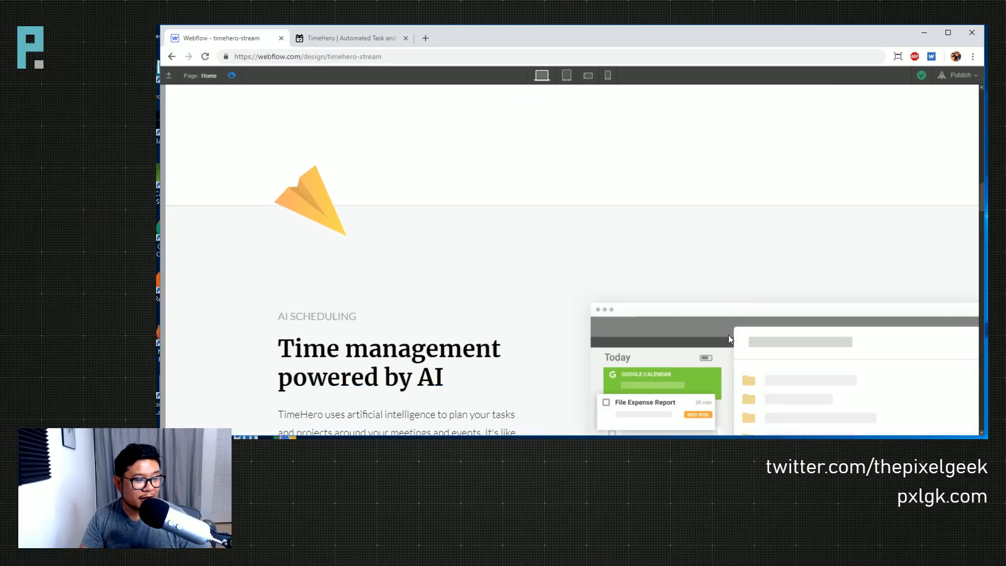
{"action": "scroll", "coordinate": [747, 346], "scroll_direction": "down", "scroll_amount": 3}
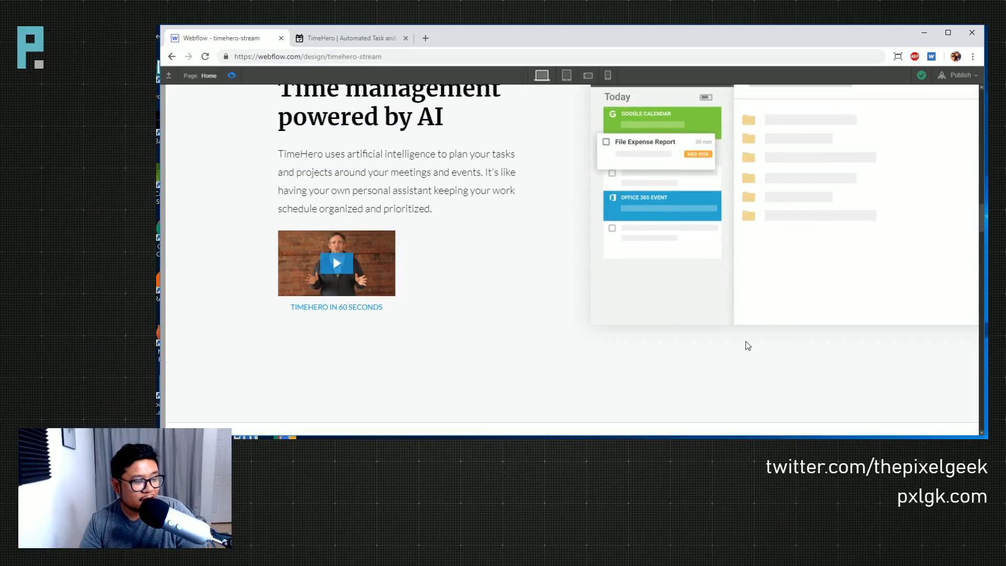
{"action": "scroll", "coordinate": [748, 346], "scroll_direction": "down", "scroll_amount": 6}
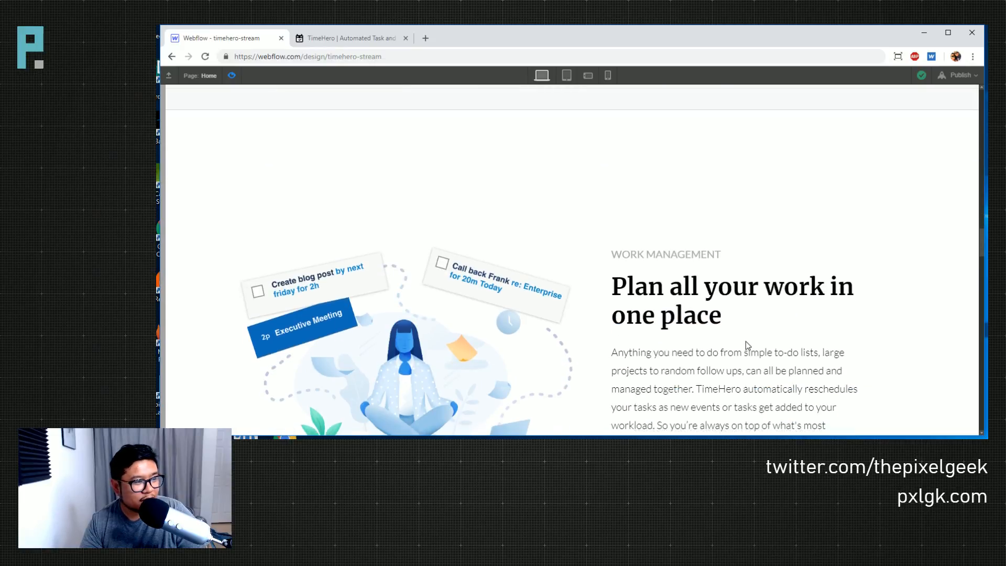
{"action": "scroll", "coordinate": [747, 341], "scroll_direction": "down", "scroll_amount": 15}
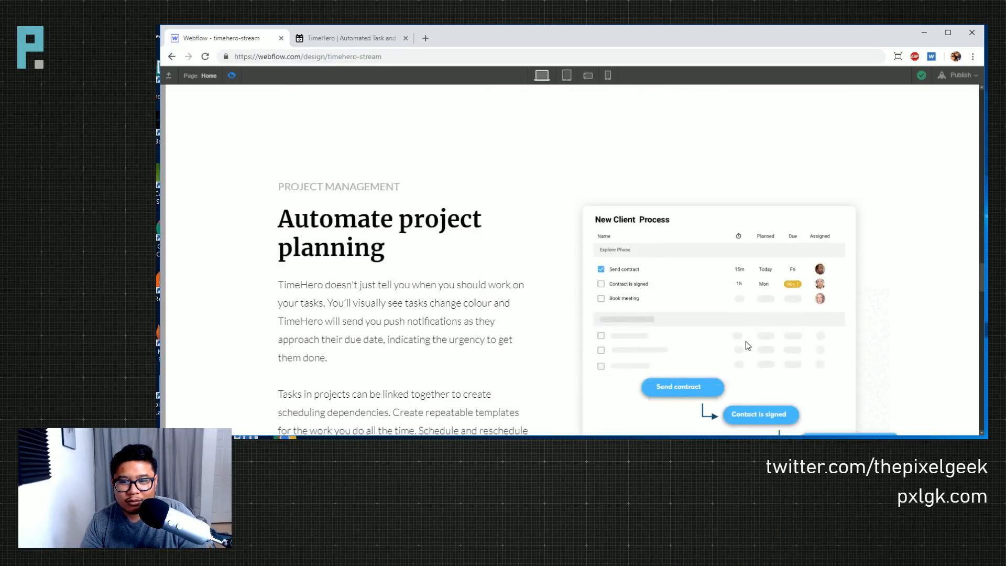
{"action": "scroll", "coordinate": [747, 345], "scroll_direction": "down", "scroll_amount": 2}
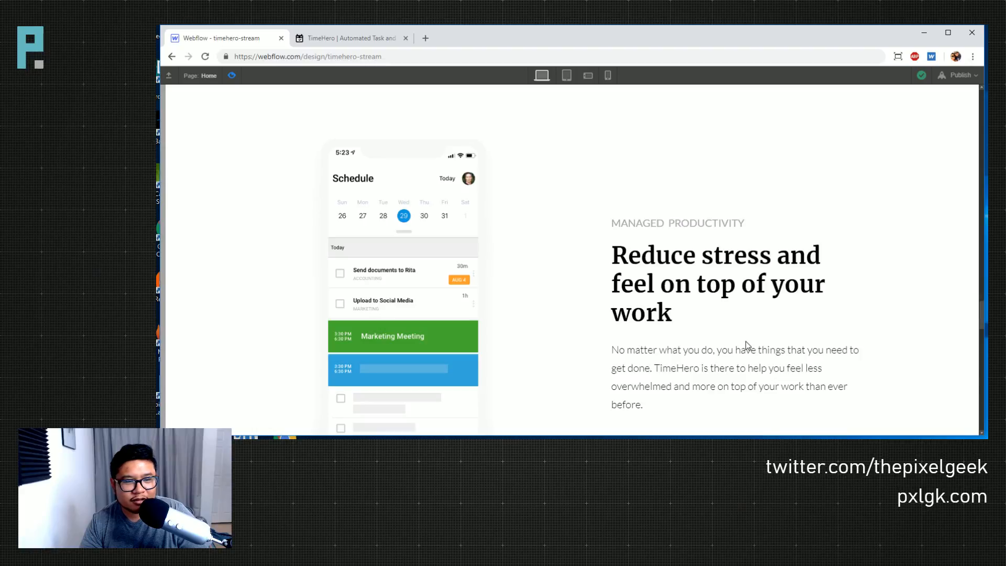
{"action": "scroll", "coordinate": [746, 344], "scroll_direction": "up", "scroll_amount": 20}
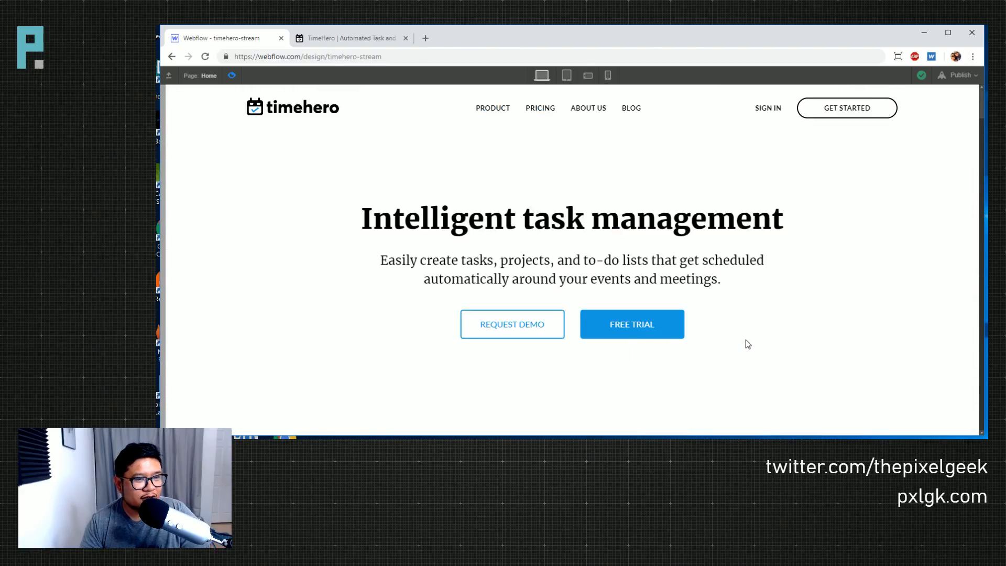
- Replace the TimeHero reference site with apple.com in its browser tab and look over the Apple home page
{"action": "left_click", "coordinate": [367, 44]}
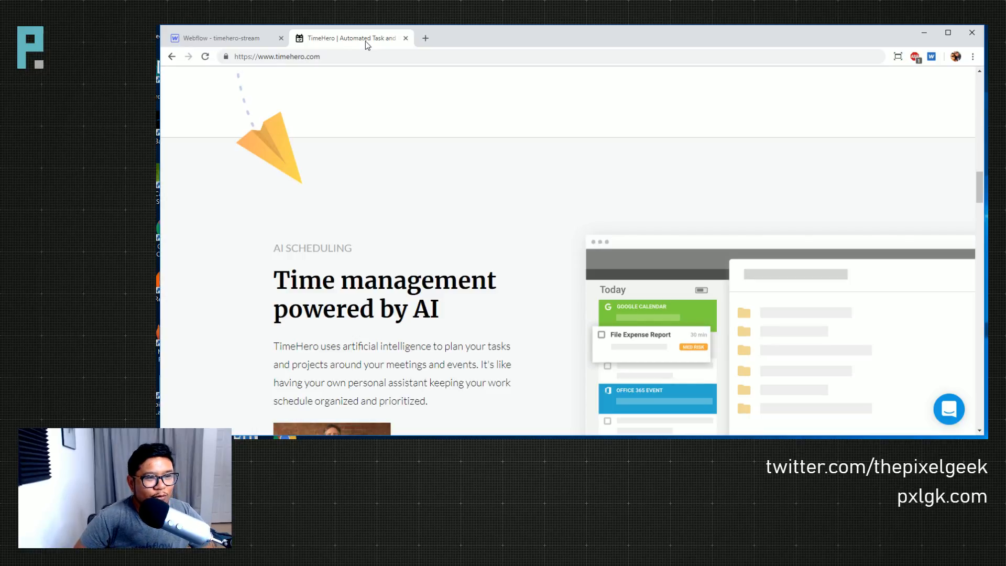
{"action": "left_click", "coordinate": [369, 54]}
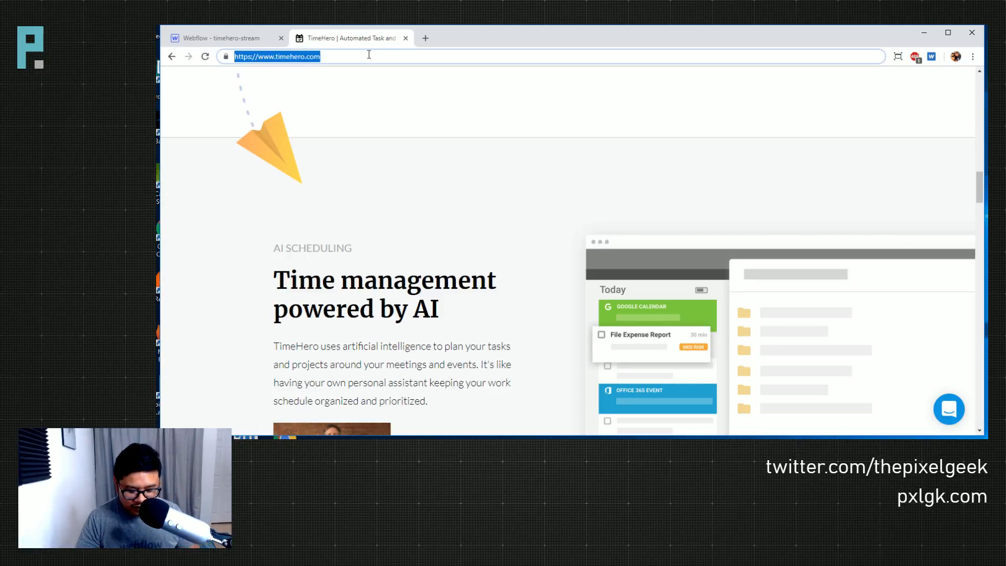
{"action": "type", "text": "apple"}
{"action": "key", "text": "Return"}
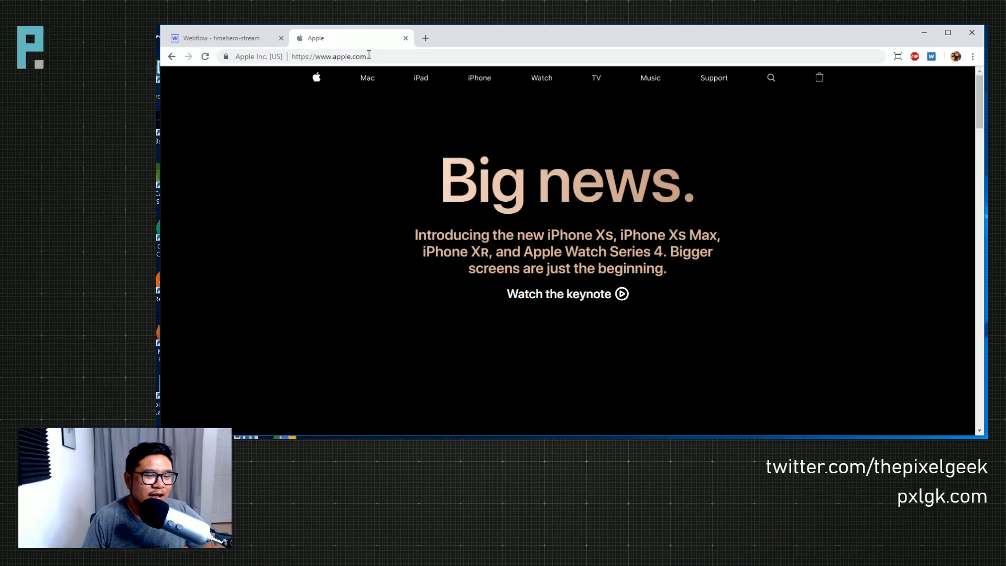
{"action": "scroll", "coordinate": [508, 162], "scroll_direction": "down", "scroll_amount": 5}
{"action": "scroll", "coordinate": [508, 162], "scroll_direction": "up", "scroll_amount": 5}
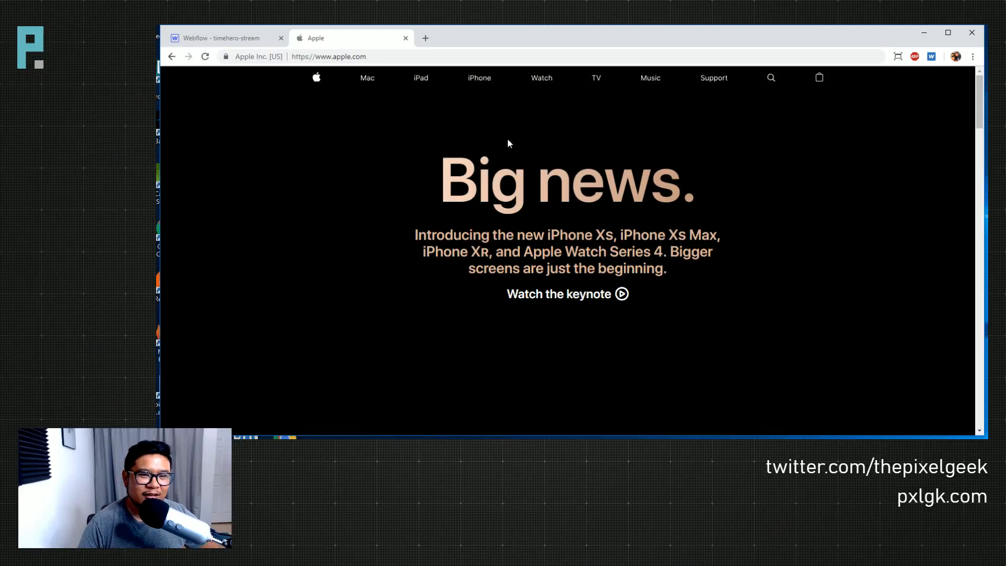
{"action": "left_click", "coordinate": [541, 82]}
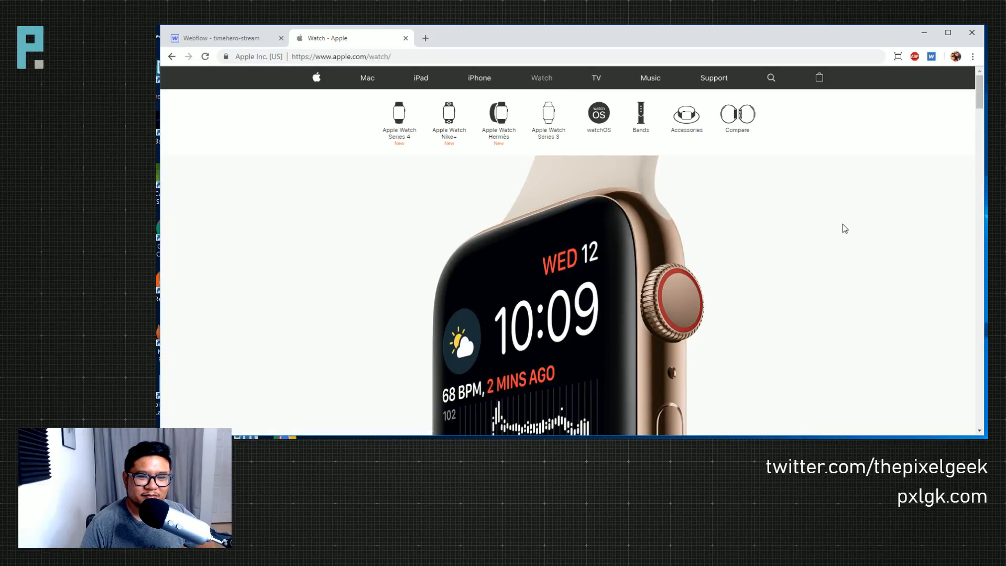
{"action": "scroll", "coordinate": [845, 228], "scroll_direction": "down", "scroll_amount": 3}
{"action": "scroll", "coordinate": [845, 228], "scroll_direction": "up", "scroll_amount": 3}
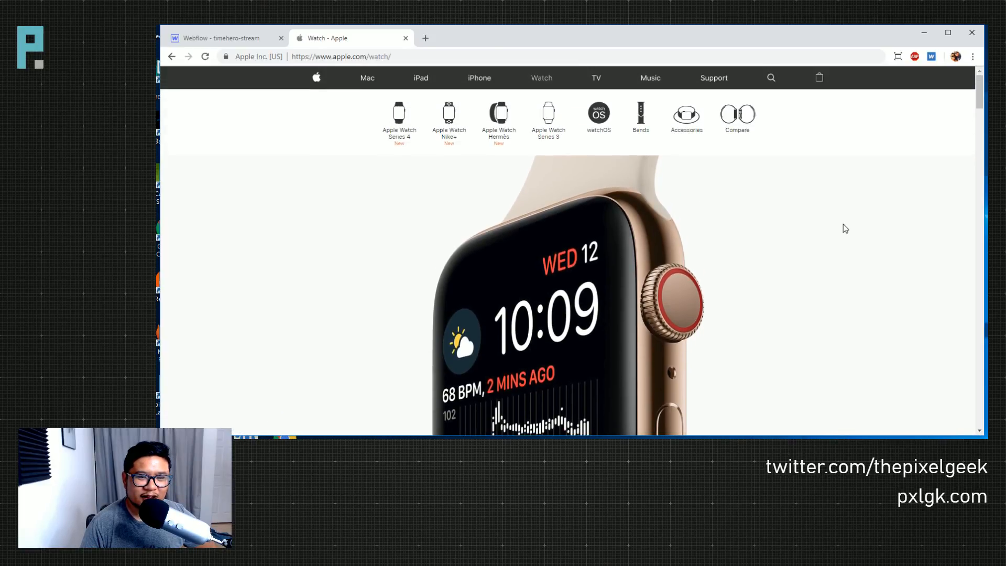
{"action": "left_click", "coordinate": [404, 128]}
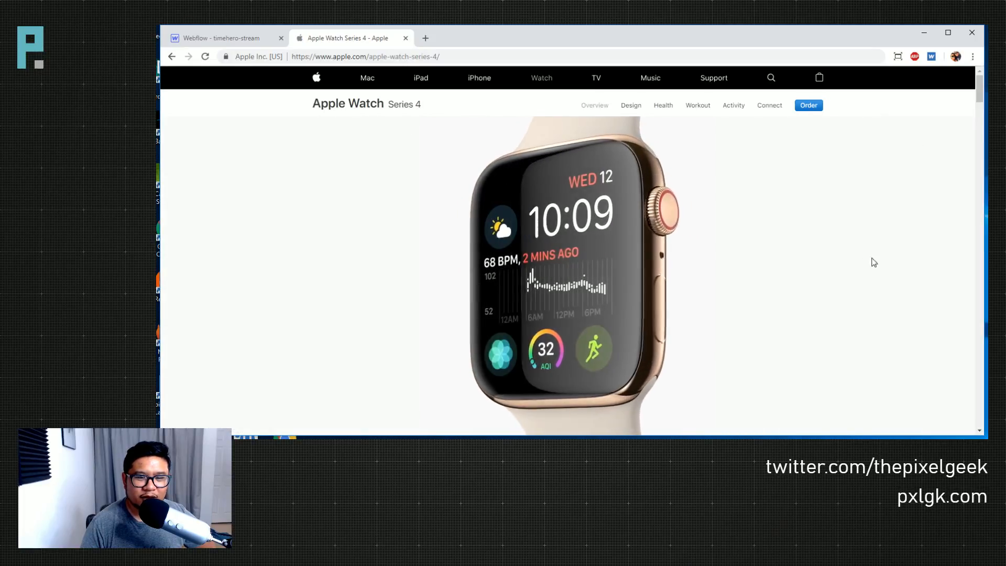
{"action": "scroll", "coordinate": [844, 260], "scroll_direction": "down", "scroll_amount": 2}
{"action": "scroll", "coordinate": [844, 260], "scroll_direction": "up", "scroll_amount": 2}
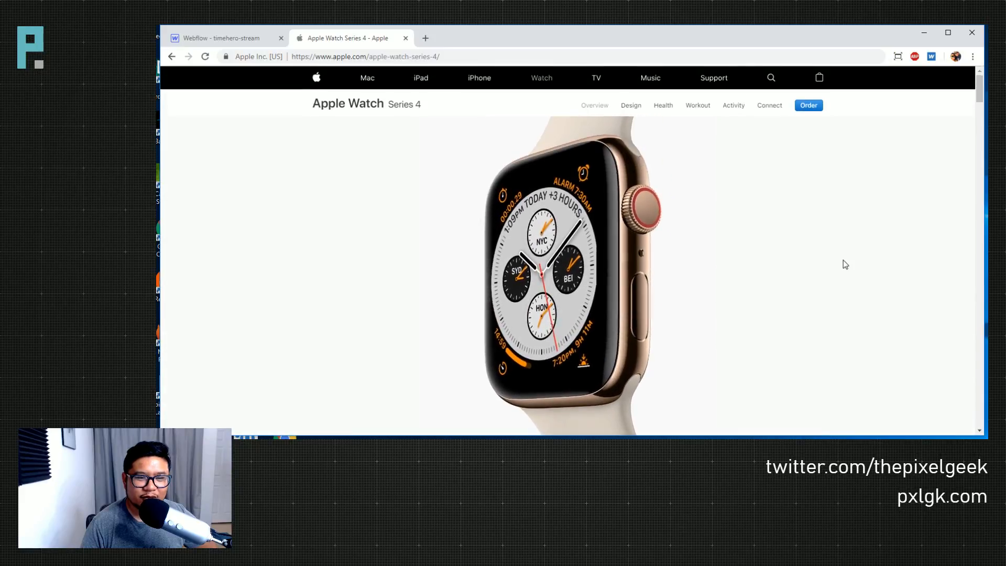
- Examine the scroll-driven sections of the Apple Watch Series 4 page down to the workout section, and return to the Proactive Health Monitor section
{"action": "scroll", "coordinate": [843, 259], "scroll_direction": "down", "scroll_amount": 1}
{"action": "scroll", "coordinate": [843, 264], "scroll_direction": "down", "scroll_amount": 5}
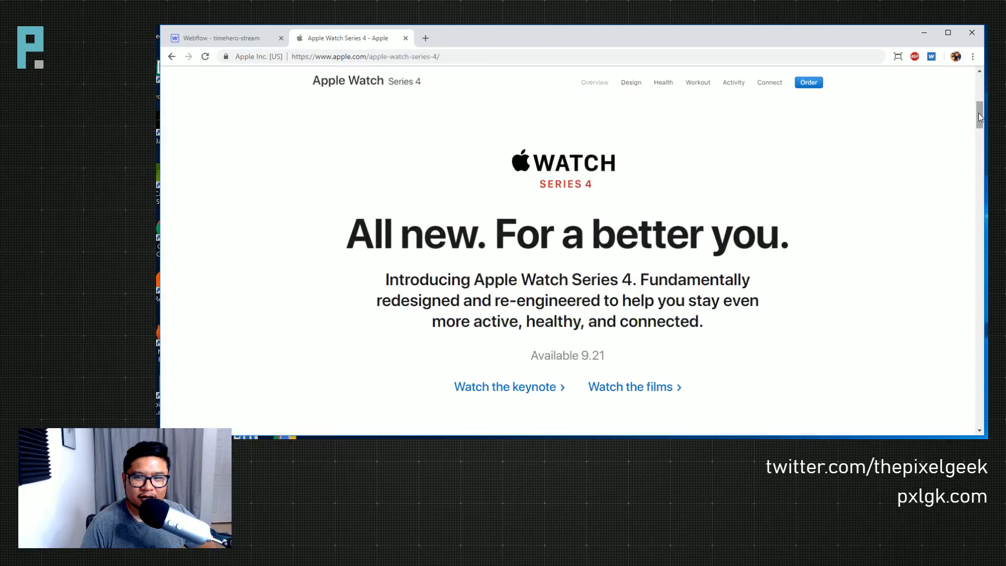
{"action": "left_click_drag", "start_coordinate": [981, 121], "coordinate": [980, 151]}
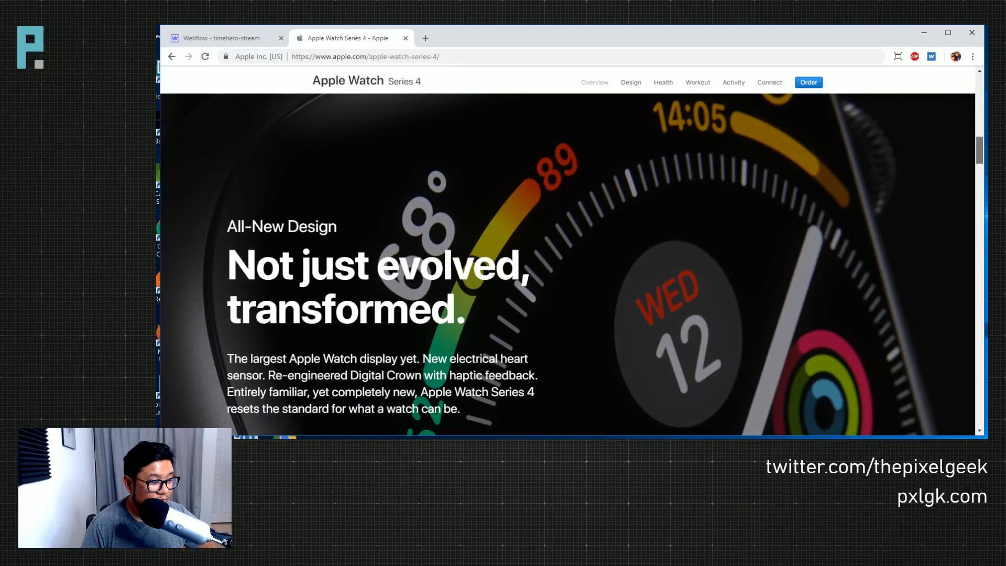
{"action": "scroll", "coordinate": [568, 264], "scroll_direction": "down", "scroll_amount": 2}
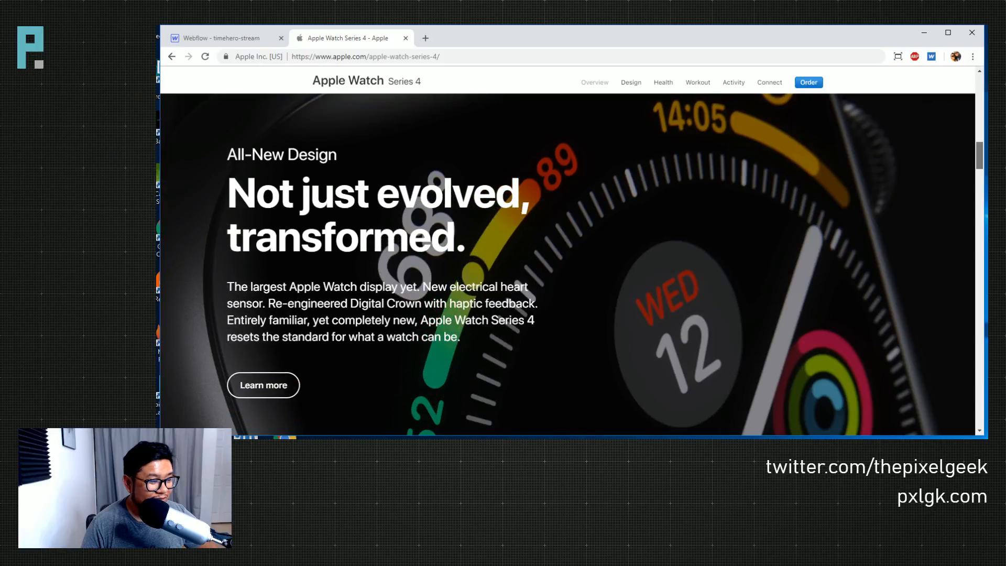
{"action": "scroll", "coordinate": [568, 264], "scroll_direction": "up", "scroll_amount": 2}
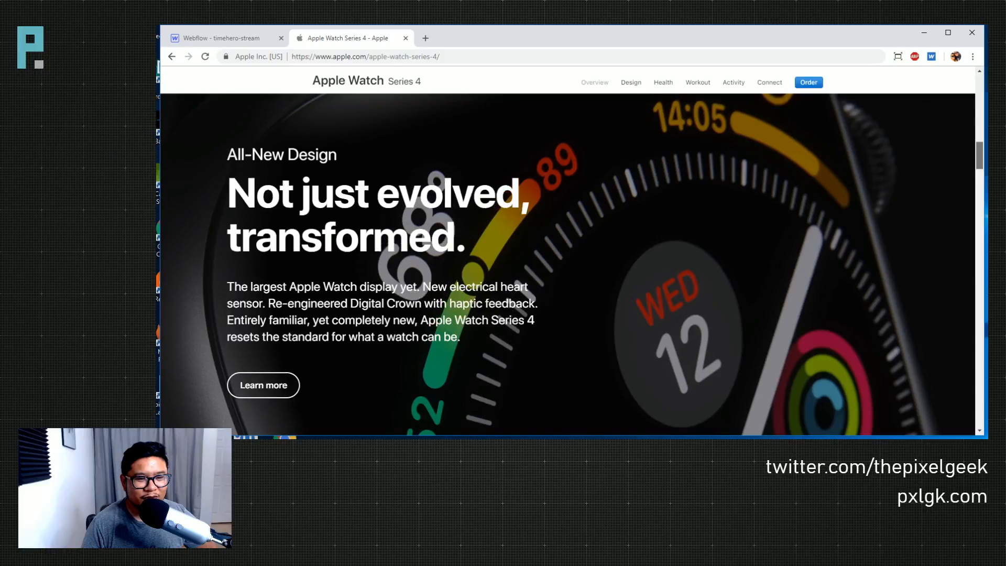
{"action": "scroll", "coordinate": [983, 204], "scroll_direction": "down", "scroll_amount": 10}
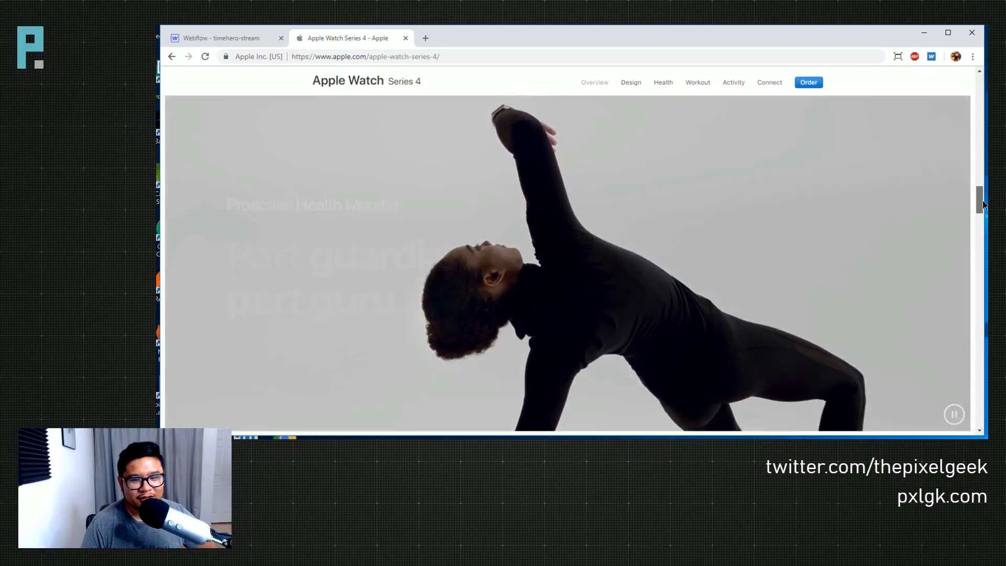
{"action": "mouse_move", "coordinate": [984, 204]}
{"action": "left_mouse_down"}
{"action": "mouse_move", "coordinate": [977, 387]}
{"action": "mouse_move", "coordinate": [970, 238]}
{"action": "left_mouse_up"}
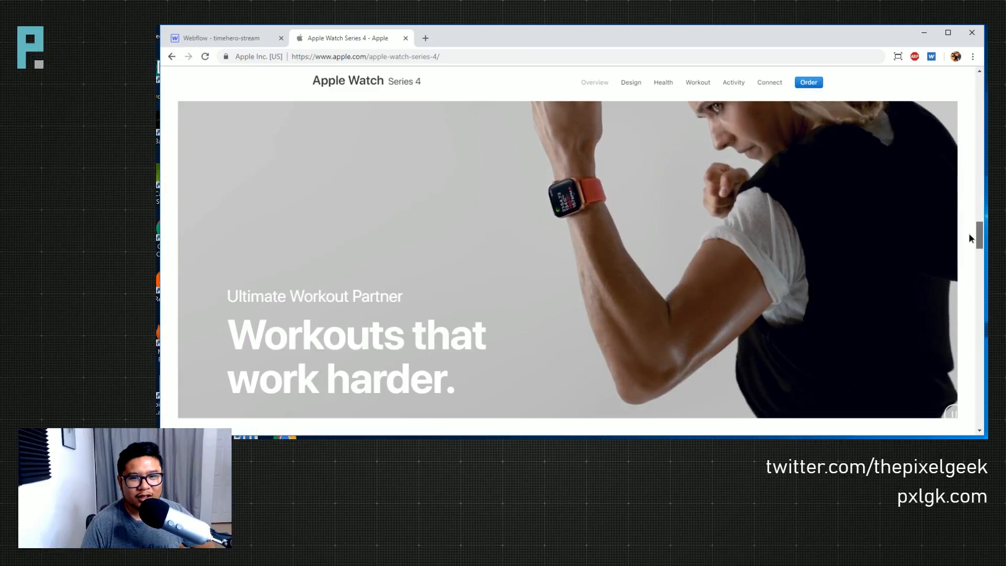
{"action": "mouse_move", "coordinate": [969, 233]}
{"action": "left_mouse_down"}
{"action": "mouse_move", "coordinate": [970, 247]}
{"action": "mouse_move", "coordinate": [971, 169]}
{"action": "mouse_move", "coordinate": [969, 189]}
{"action": "left_mouse_up"}
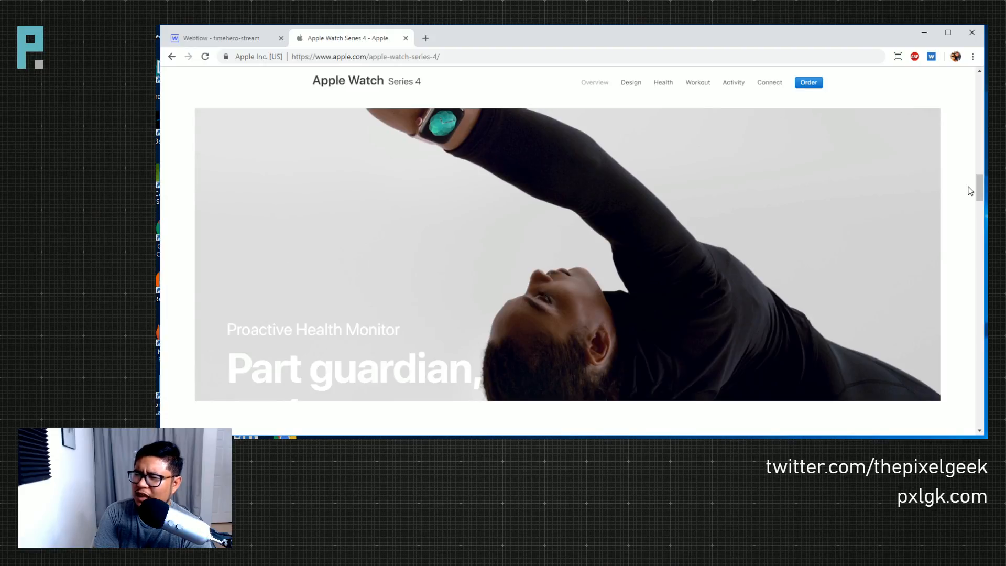
- Switch to the Webflow designer, exit preview, check the scroll actions available for the task thingy card, and close the paper plane 1 animation
{"action": "left_click", "coordinate": [236, 39]}
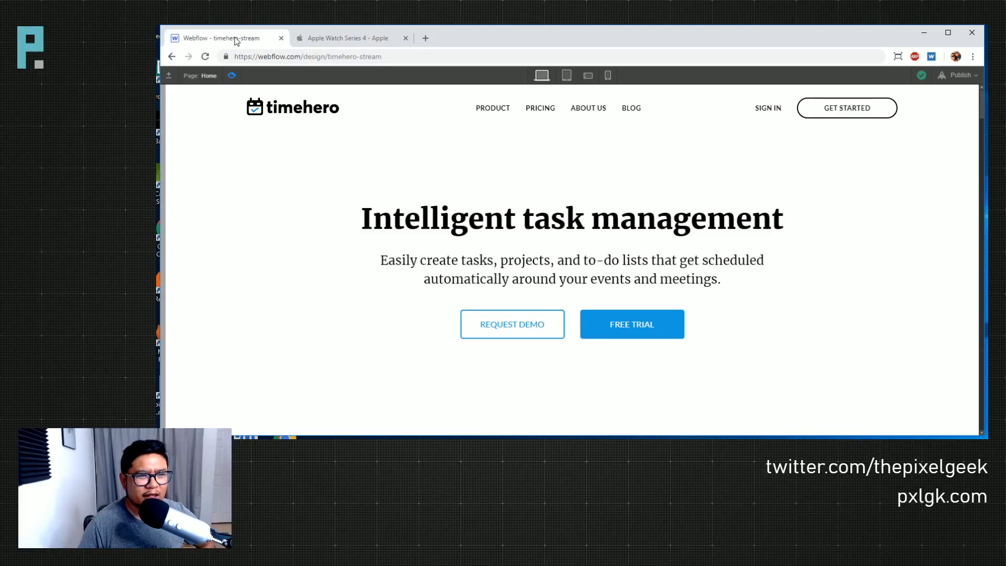
{"action": "left_click", "coordinate": [233, 76]}
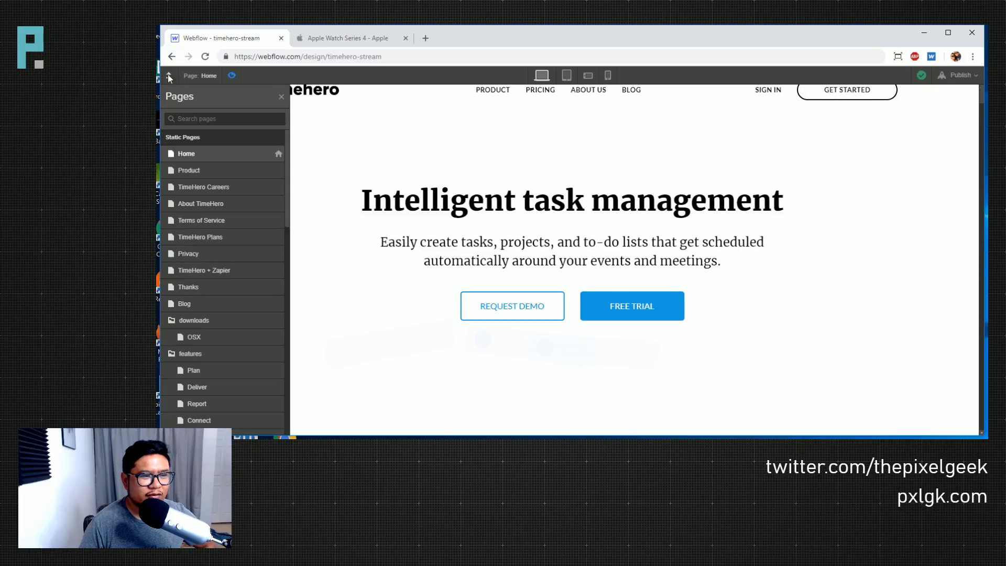
{"action": "key", "text": "ctrl+shift+p"}
{"action": "left_click", "coordinate": [417, 278]}
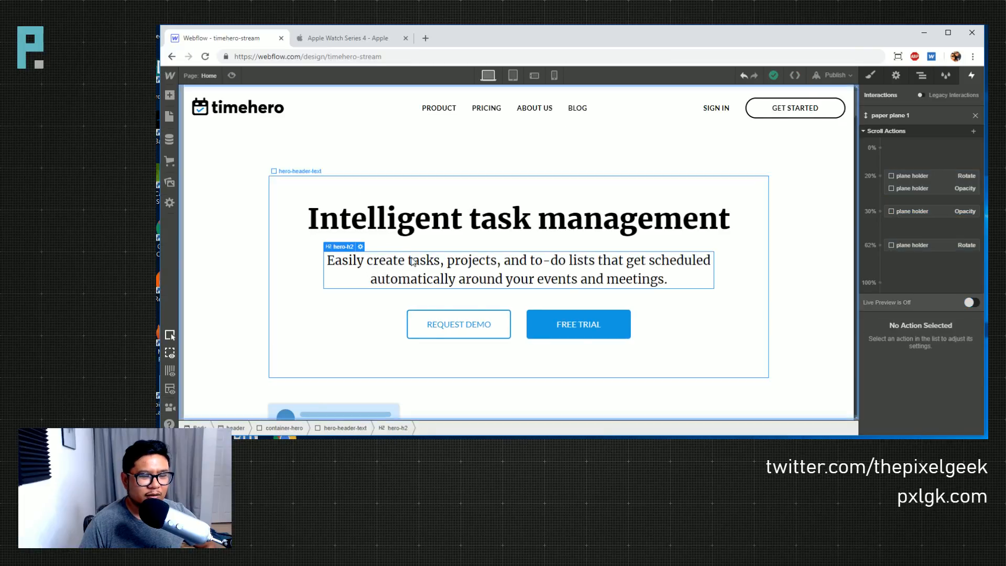
{"action": "scroll", "coordinate": [396, 265], "scroll_direction": "down", "scroll_amount": 3}
{"action": "left_click", "coordinate": [397, 262]}
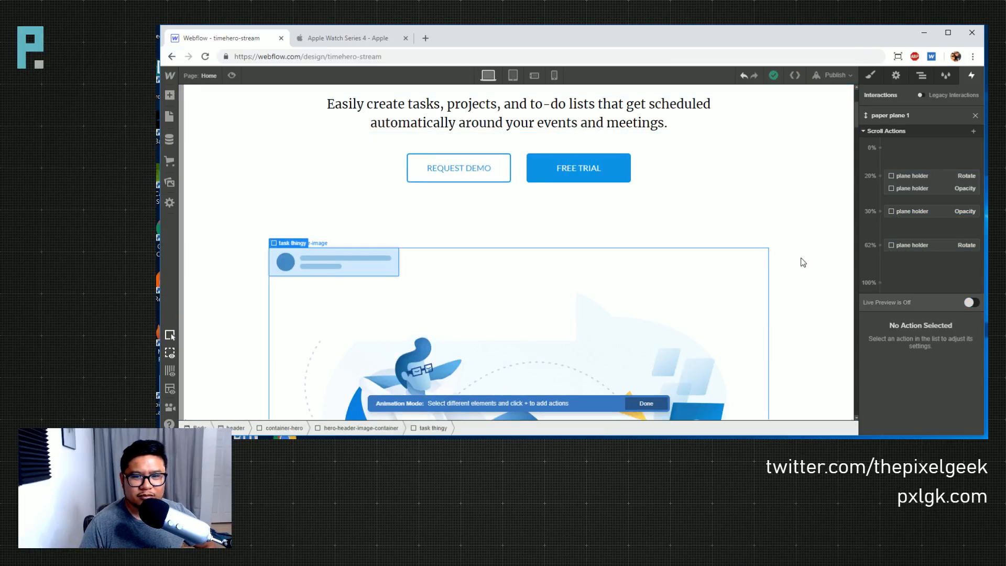
{"action": "left_click", "coordinate": [883, 149]}
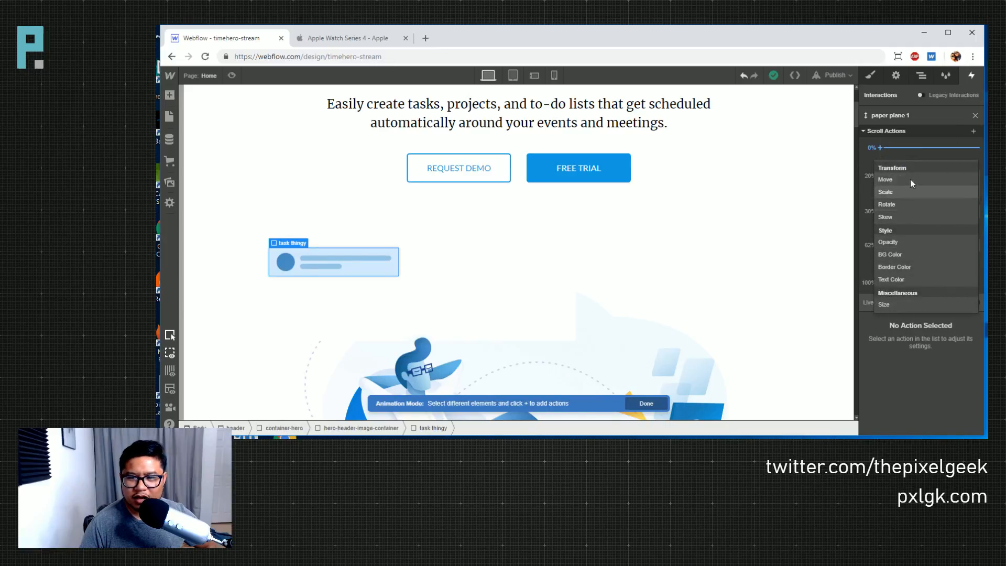
{"action": "left_click", "coordinate": [973, 111]}
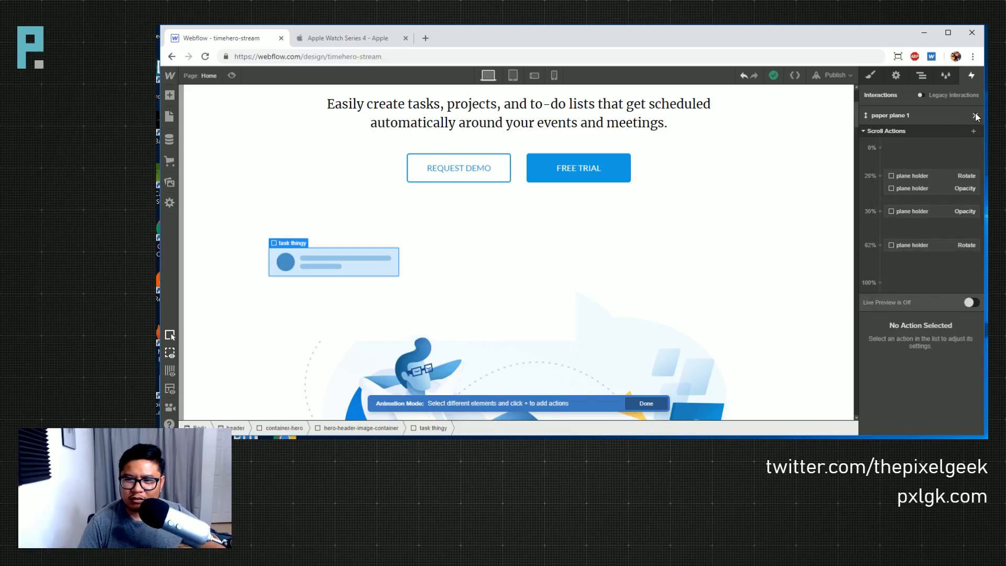
{"action": "left_click", "coordinate": [974, 115]}
- Add a Mouse Hover trigger to the "A productivity tool that works for you." heading, start a new timed animation, and open its action choices
{"action": "left_click", "coordinate": [555, 392]}
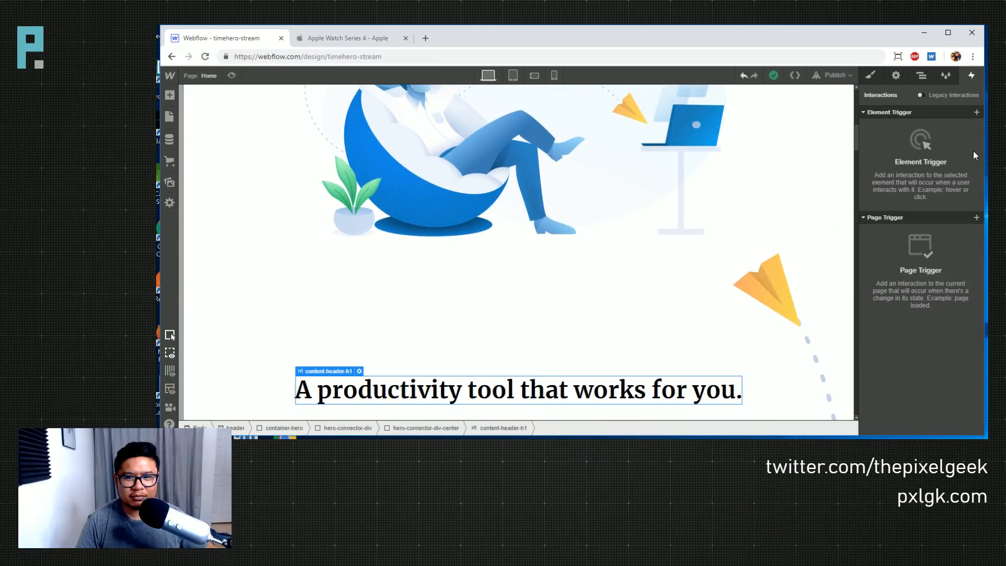
{"action": "left_click", "coordinate": [975, 113]}
{"action": "left_click", "coordinate": [923, 114]}
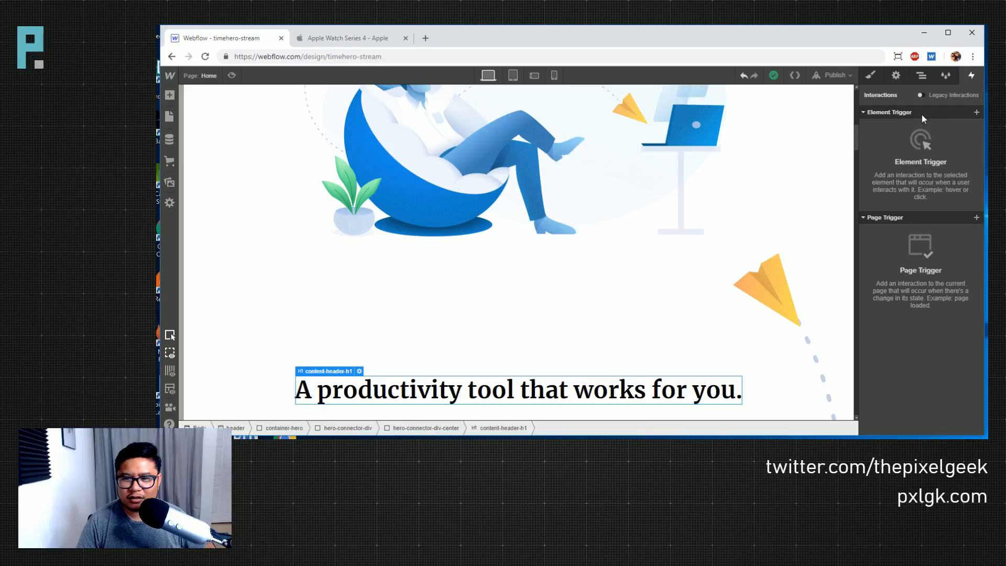
{"action": "left_click", "coordinate": [977, 114]}
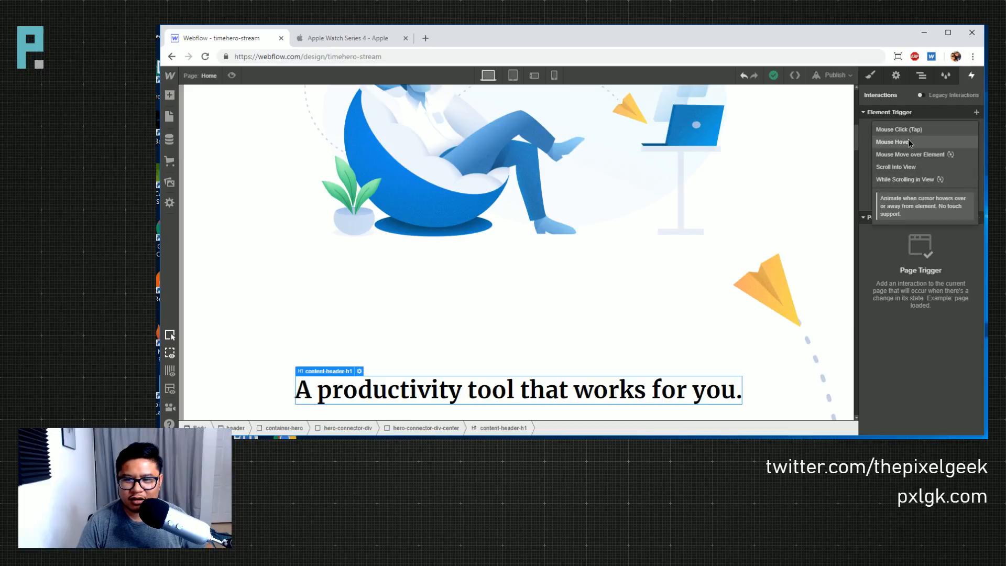
{"action": "left_click", "coordinate": [912, 141]}
{"action": "left_click", "coordinate": [915, 161]}
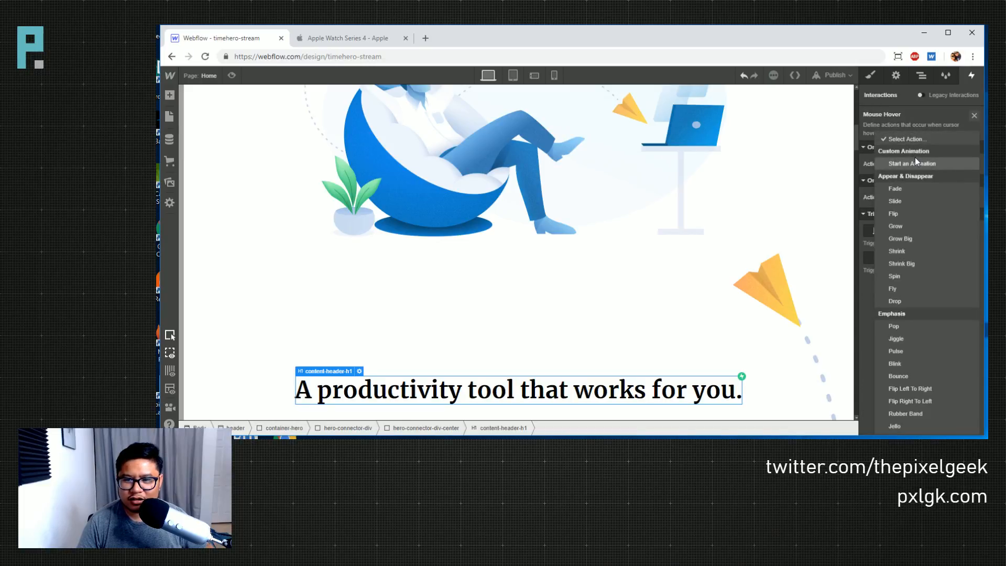
{"action": "left_click", "coordinate": [914, 162]}
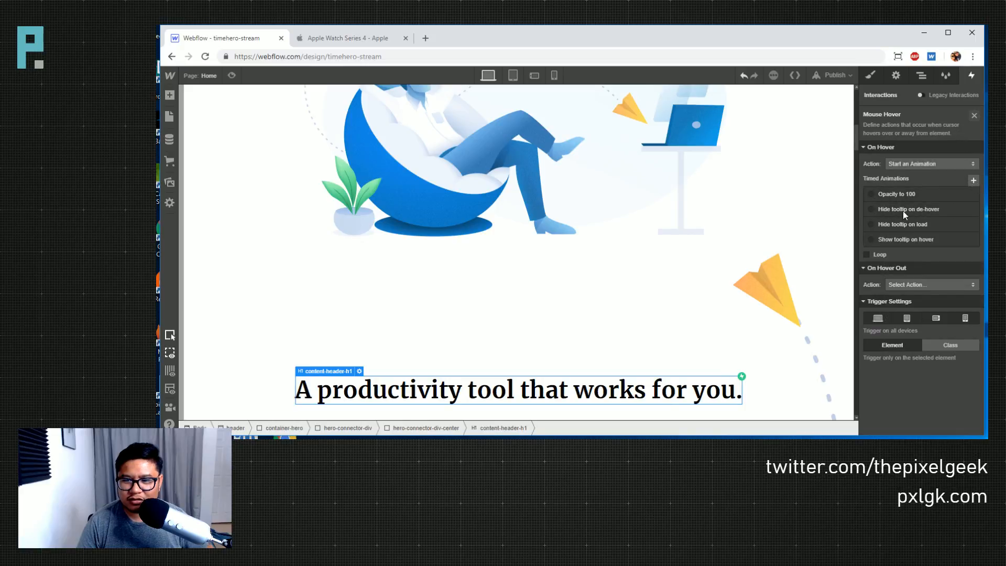
{"action": "left_click", "coordinate": [973, 181]}
{"action": "left_click", "coordinate": [973, 131]}
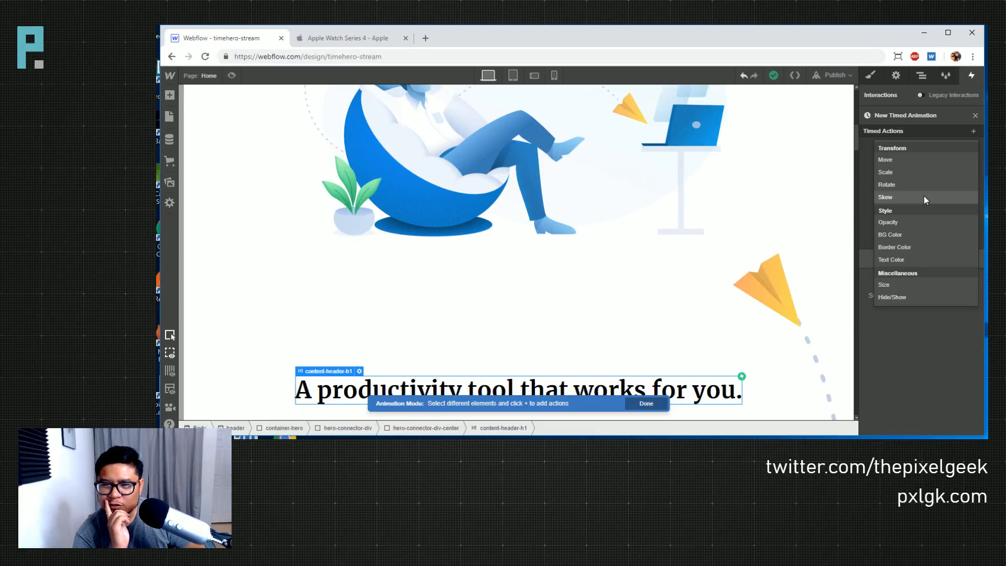
- Switch to the Apple Watch Series 4 page and review the transition between its design and health sections
{"action": "left_click", "coordinate": [359, 39]}
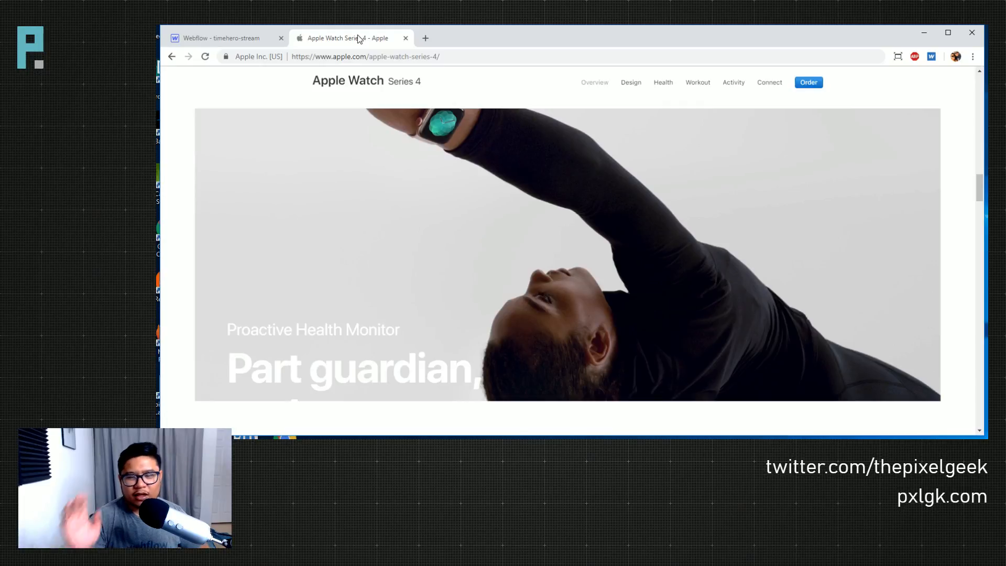
{"action": "scroll", "coordinate": [489, 290], "scroll_direction": "up", "scroll_amount": 3}
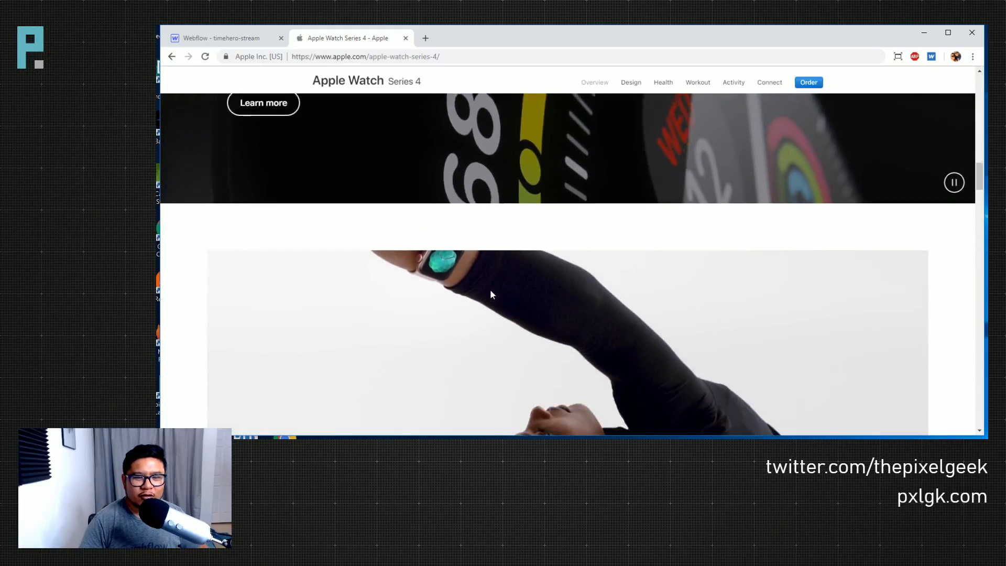
{"action": "scroll", "coordinate": [490, 289], "scroll_direction": "down", "scroll_amount": 2}
{"action": "scroll", "coordinate": [490, 289], "scroll_direction": "down", "scroll_amount": 2}
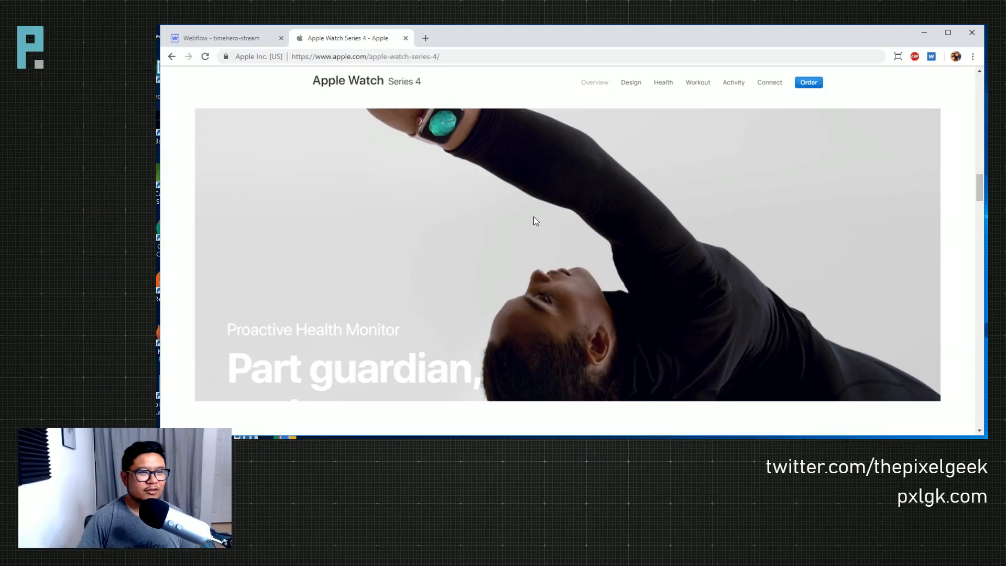
- Return to the Webflow project, create a new page with the default name Untitled, and add a section to it
{"action": "left_click", "coordinate": [243, 37]}
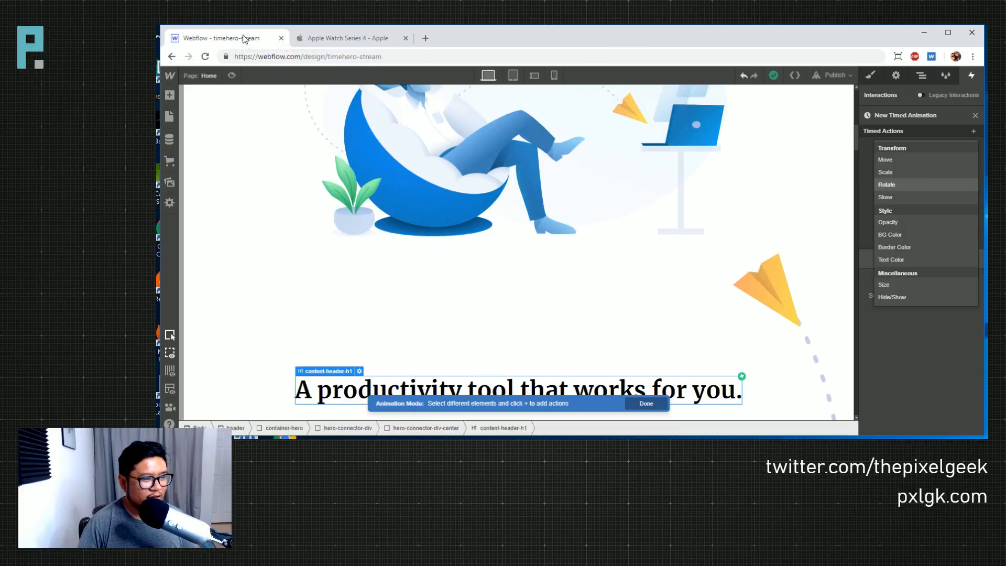
{"action": "left_click", "coordinate": [209, 76]}
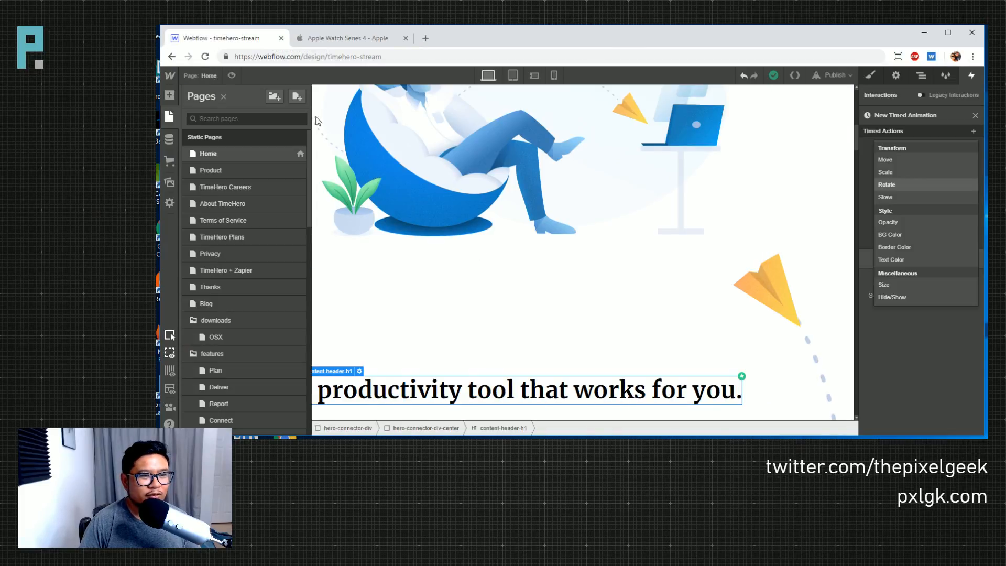
{"action": "left_click", "coordinate": [296, 96]}
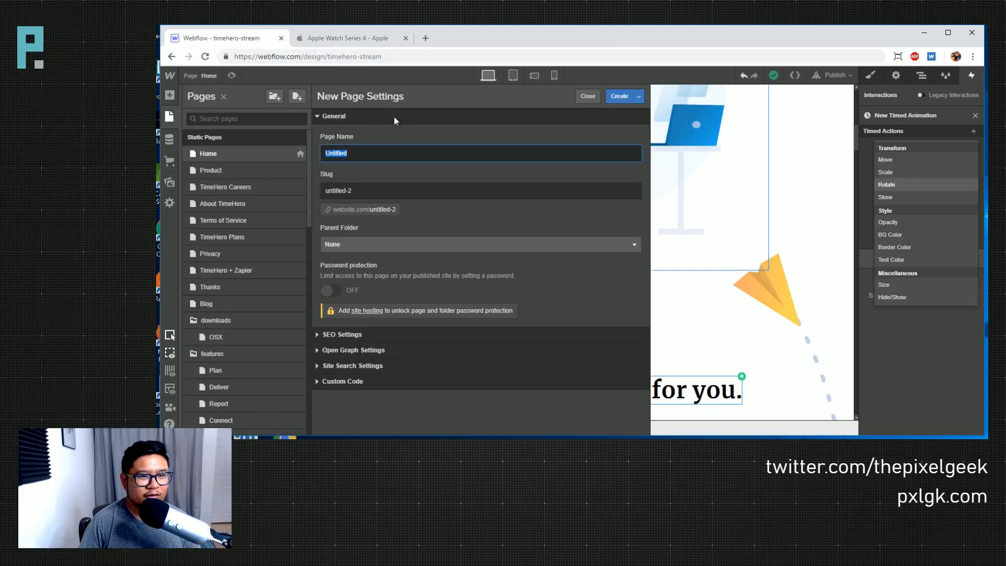
{"action": "left_click", "coordinate": [613, 99]}
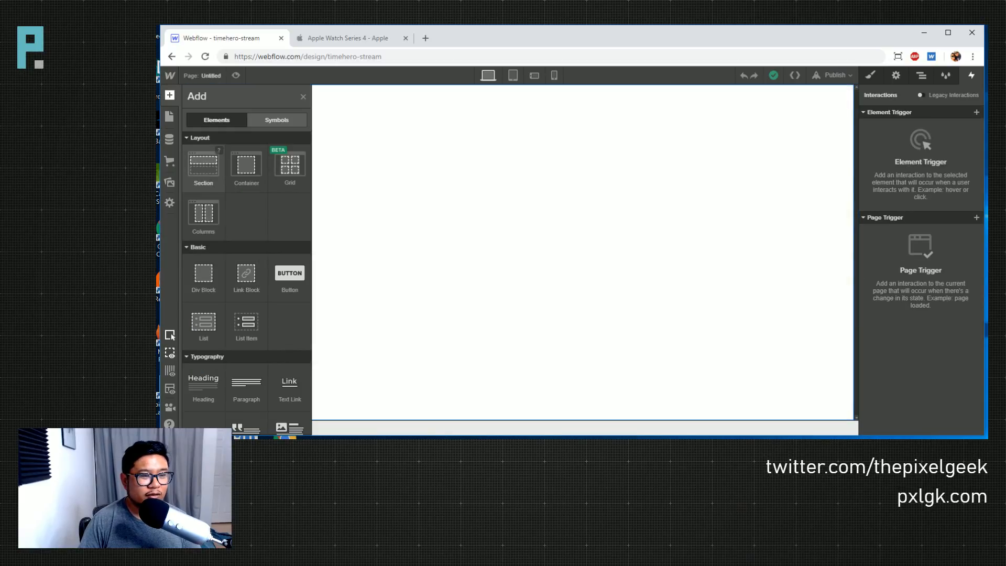
{"action": "left_click", "coordinate": [204, 165]}
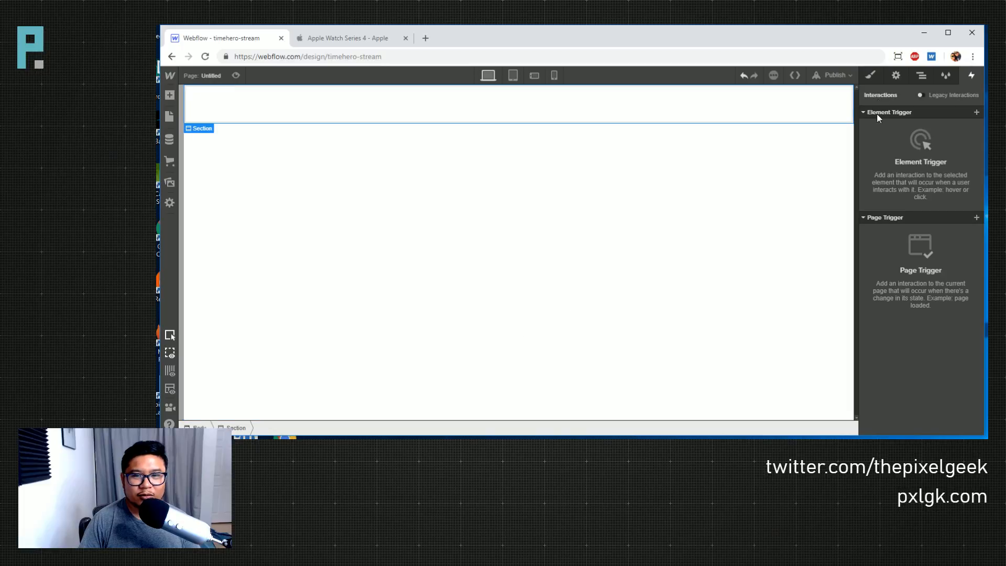
- Set the section to a flex layout centred both horizontally and vertically, with a height of 100vh
{"action": "key", "text": "s"}
{"action": "left_click", "coordinate": [931, 188]}
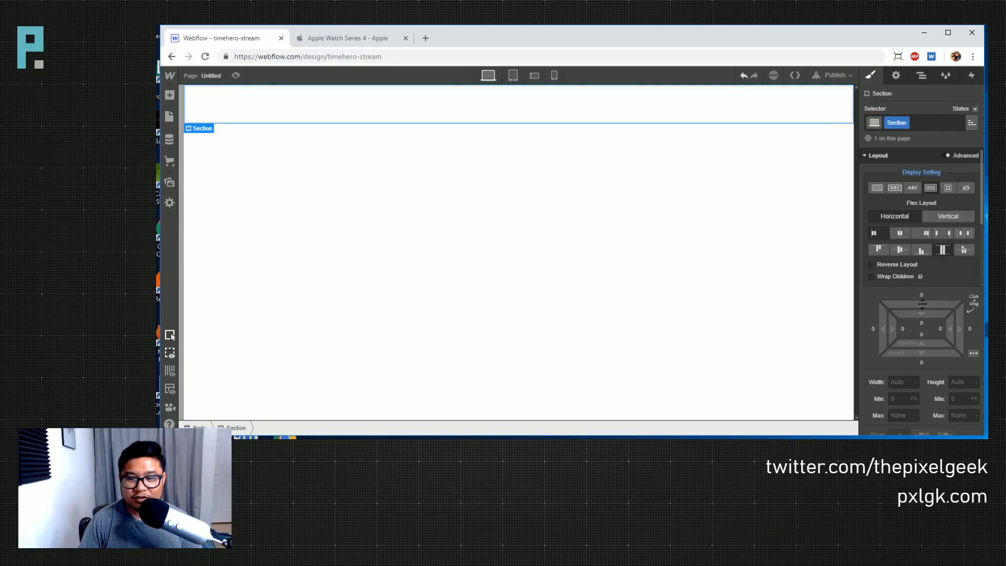
{"action": "left_click", "coordinate": [959, 382]}
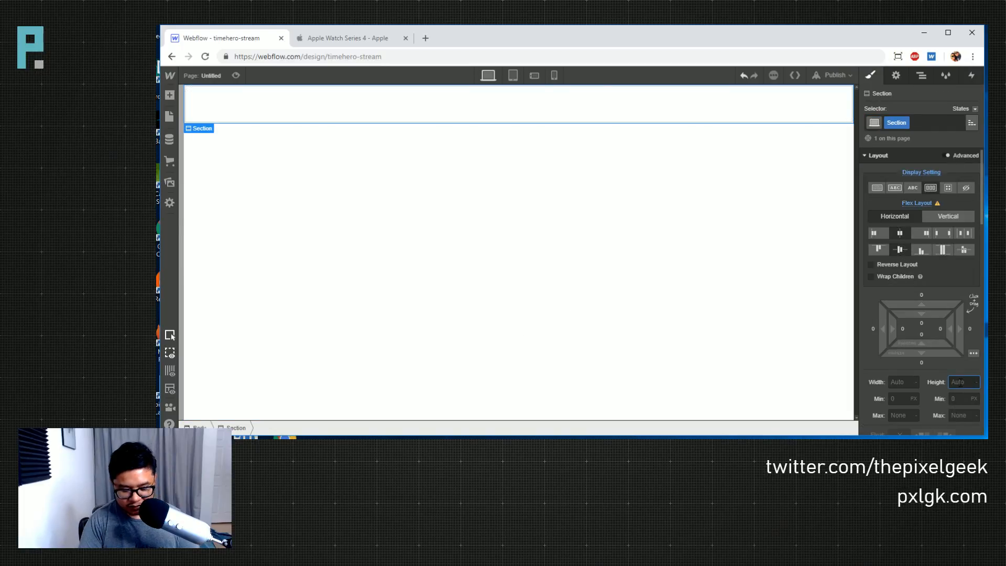
{"action": "type", "text": "100vh"}
{"action": "key", "text": "Return"}
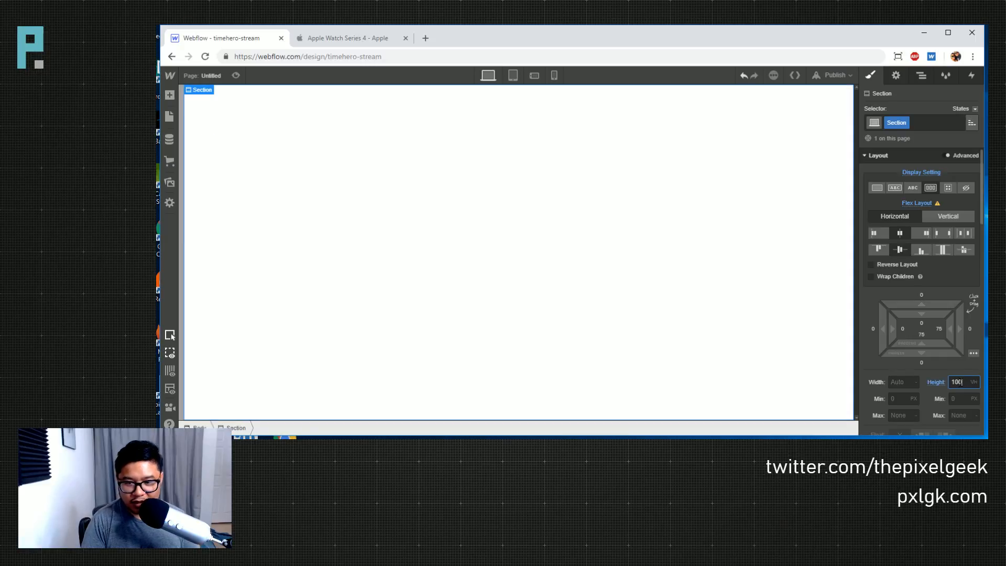
- Give the section a light grey background colour
{"action": "scroll", "coordinate": [929, 341], "scroll_direction": "down", "scroll_amount": 5}
{"action": "scroll", "coordinate": [928, 341], "scroll_direction": "down", "scroll_amount": 3}
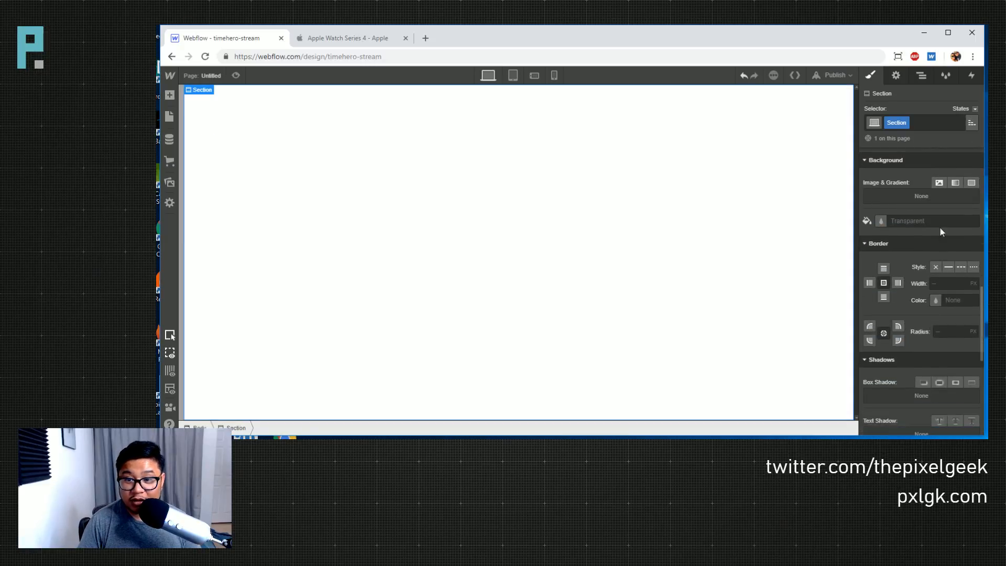
{"action": "left_click", "coordinate": [881, 221]}
{"action": "left_click_drag", "start_coordinate": [899, 271], "coordinate": [867, 246]}
{"action": "left_click", "coordinate": [806, 239]}
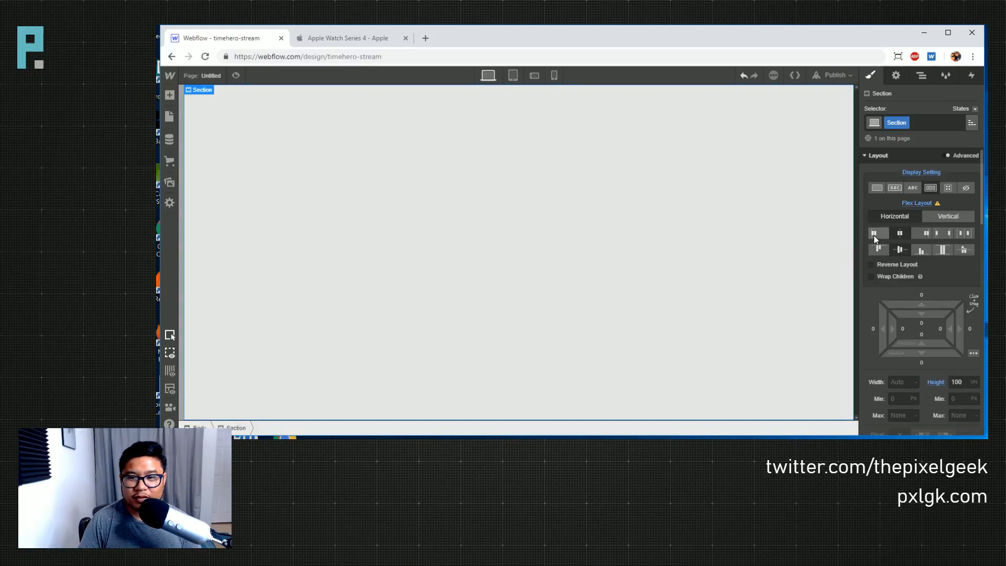
- Add a heading inside the section and replace its text with "Scroll down"
{"action": "key", "text": "a"}
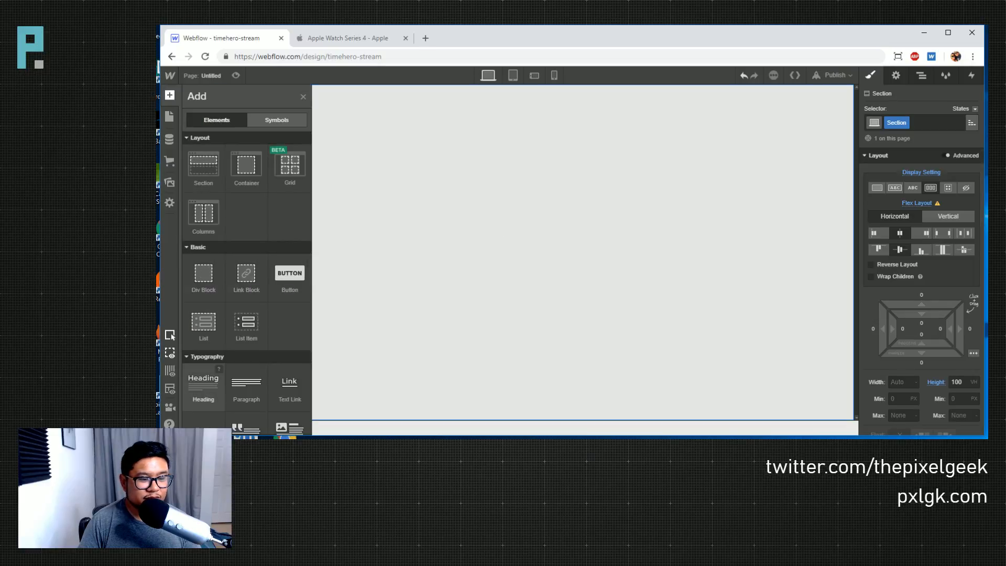
{"action": "left_click_drag", "start_coordinate": [205, 380], "coordinate": [411, 292]}
{"action": "double_click", "coordinate": [512, 253]}
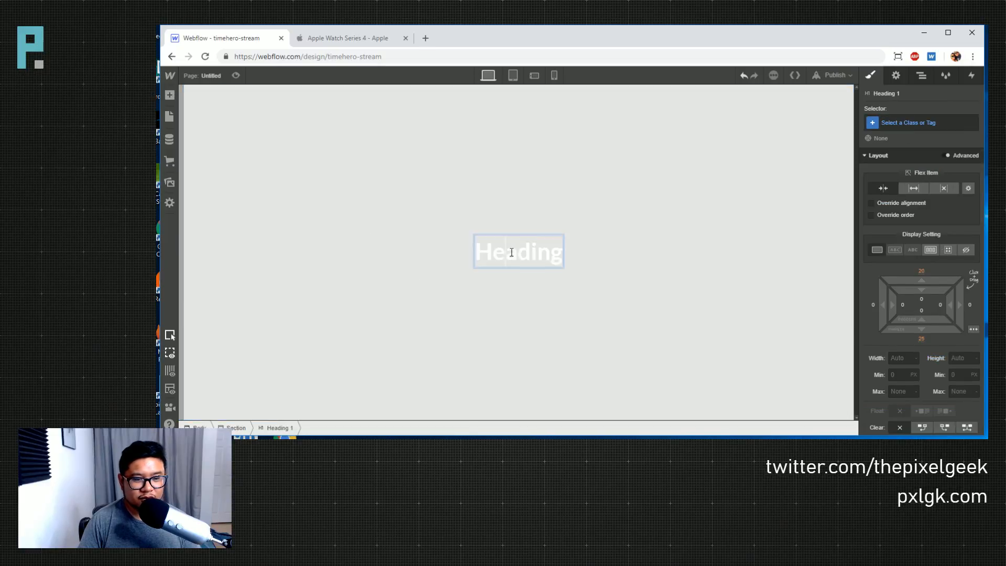
{"action": "type", "text": "Scroll down"}
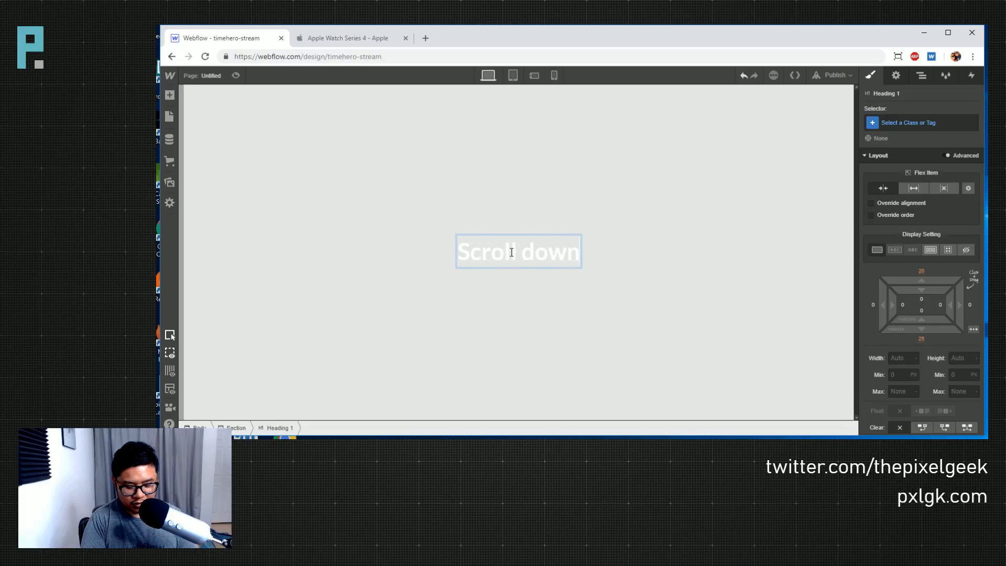
- Extend the heading text to read "Scroll down for Apple Watch Effect"
{"action": "type", "text": " for Apple W"}
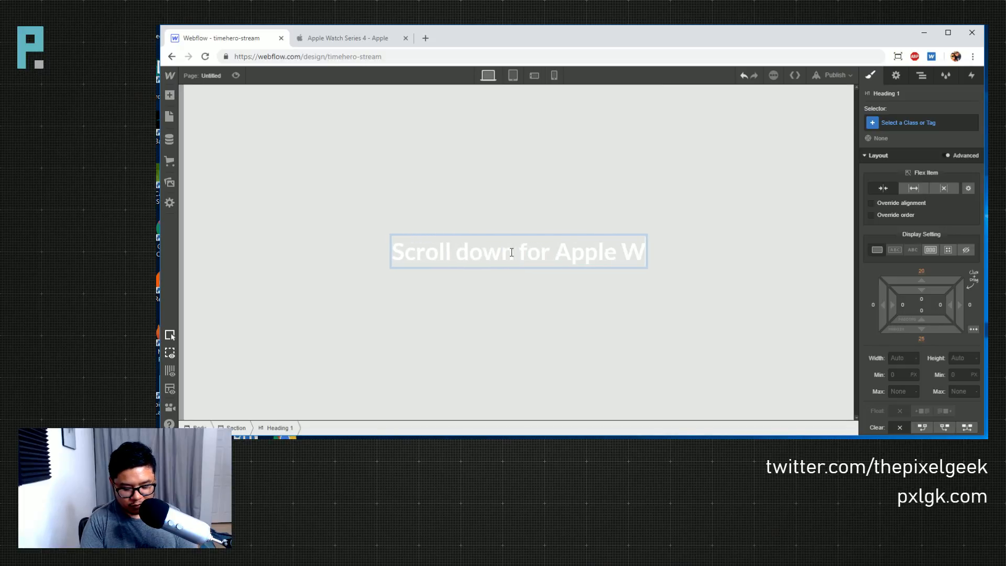
{"action": "type", "text": "atch Effect"}
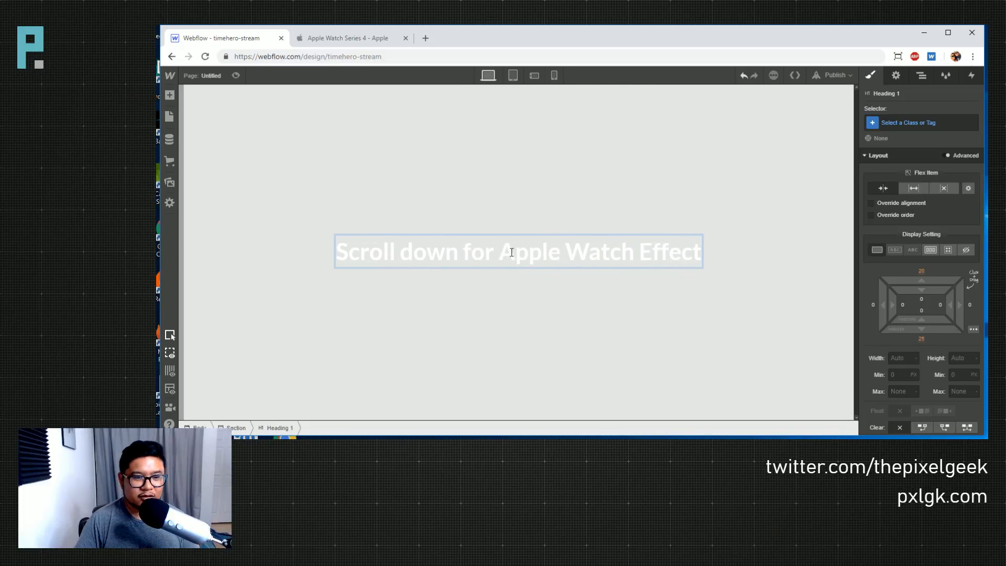
{"action": "left_click", "coordinate": [677, 305]}
- Duplicate the section together with its heading directly below the original section on the page
{"action": "left_click", "coordinate": [745, 256]}
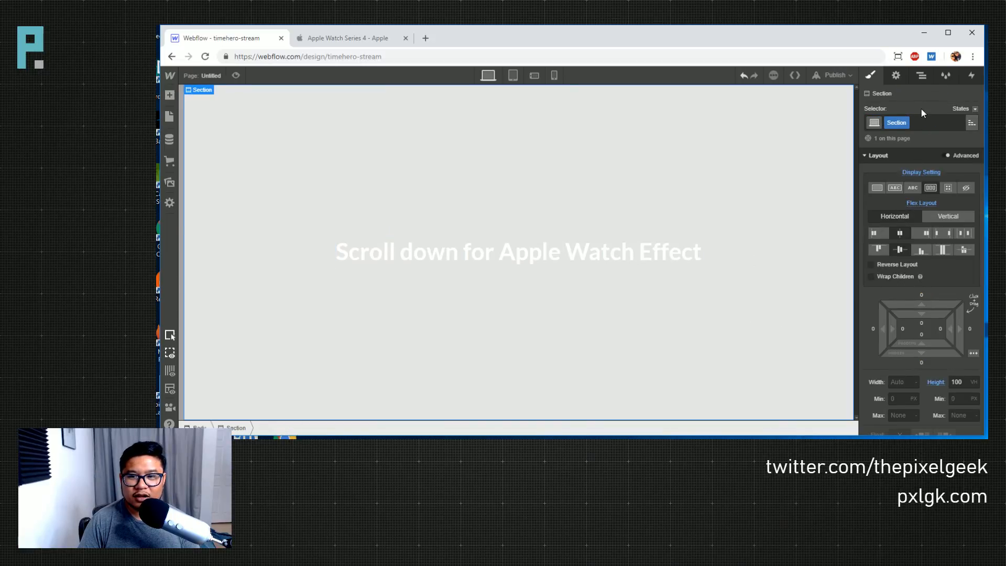
{"action": "left_click", "coordinate": [922, 77]}
{"action": "left_click", "coordinate": [904, 114]}
{"action": "left_click", "coordinate": [907, 121]}
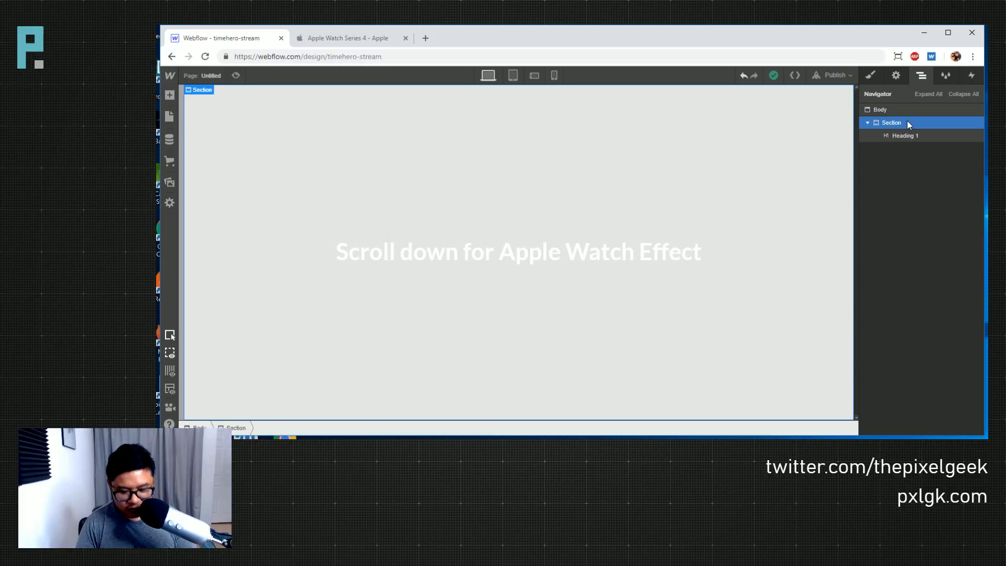
{"action": "key", "text": "ctrl+v"}
{"action": "left_click", "coordinate": [890, 149]}
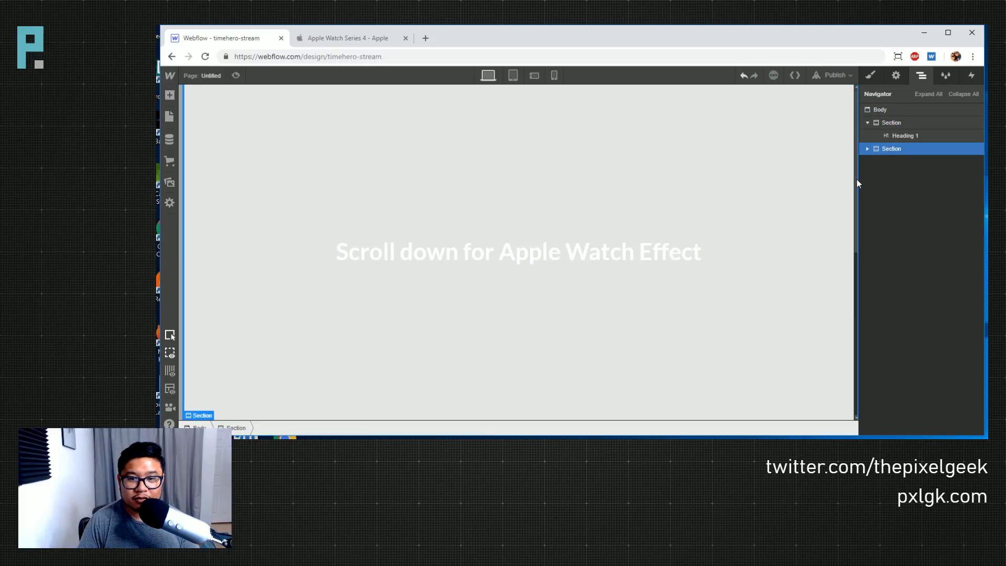
- Duplicate the lower section's class under the name "Section 2" so it can be styled separately
{"action": "left_click_drag", "start_coordinate": [857, 190], "coordinate": [863, 323]}
{"action": "scroll", "coordinate": [862, 322], "scroll_direction": "down", "scroll_amount": 2}
{"action": "left_click", "coordinate": [871, 75]}
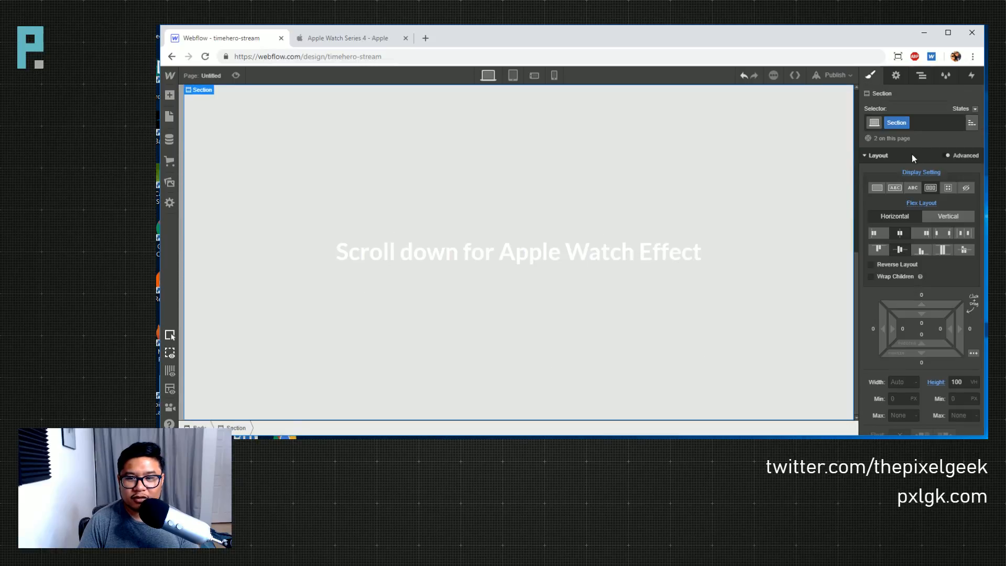
{"action": "left_click", "coordinate": [906, 123]}
{"action": "left_click", "coordinate": [900, 150]}
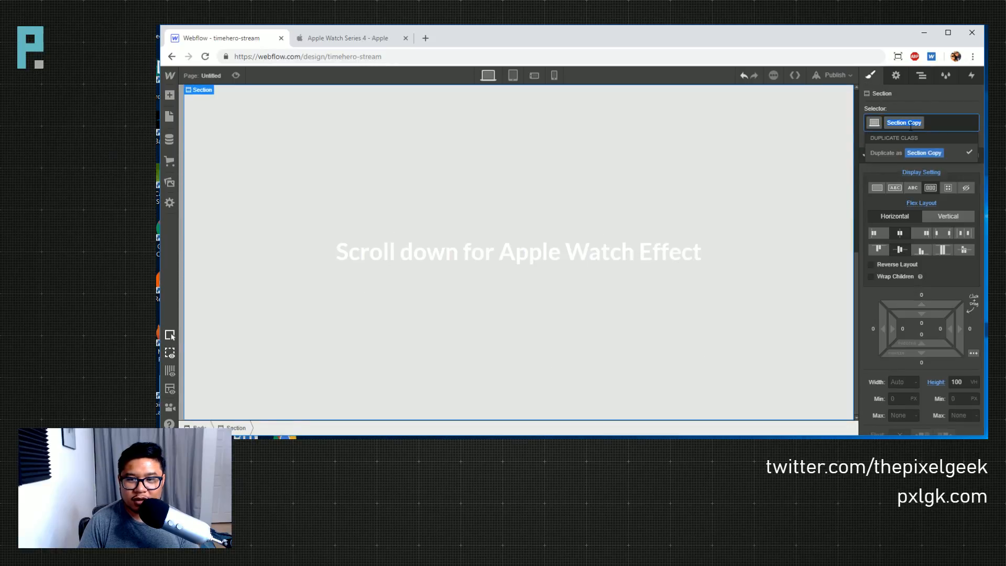
{"action": "type", "text": "2"}
{"action": "key", "text": "Return"}
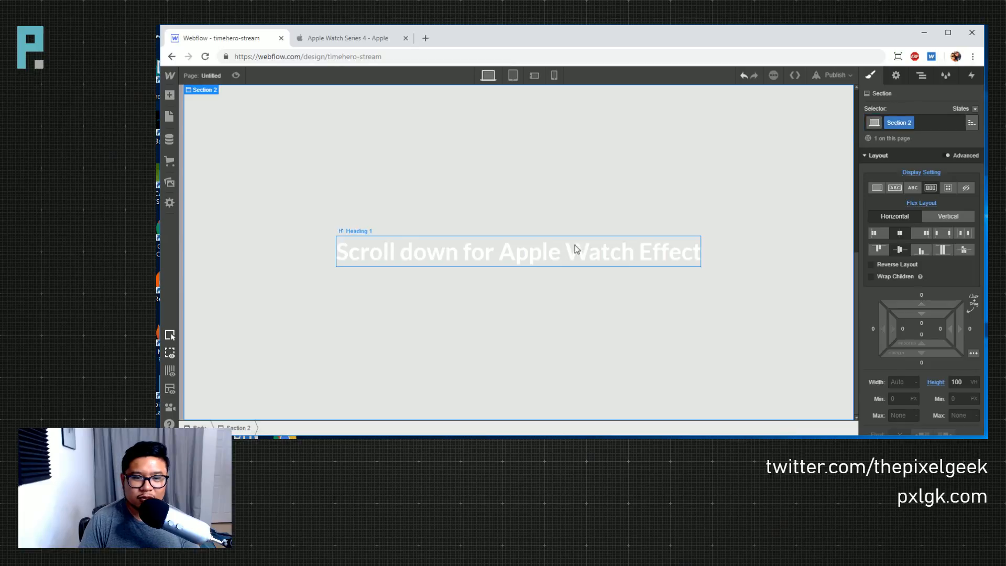
- Delete the heading from Section 2 and remove the section's grey background colour
{"action": "left_click", "coordinate": [543, 253]}
{"action": "key", "text": "Delete"}
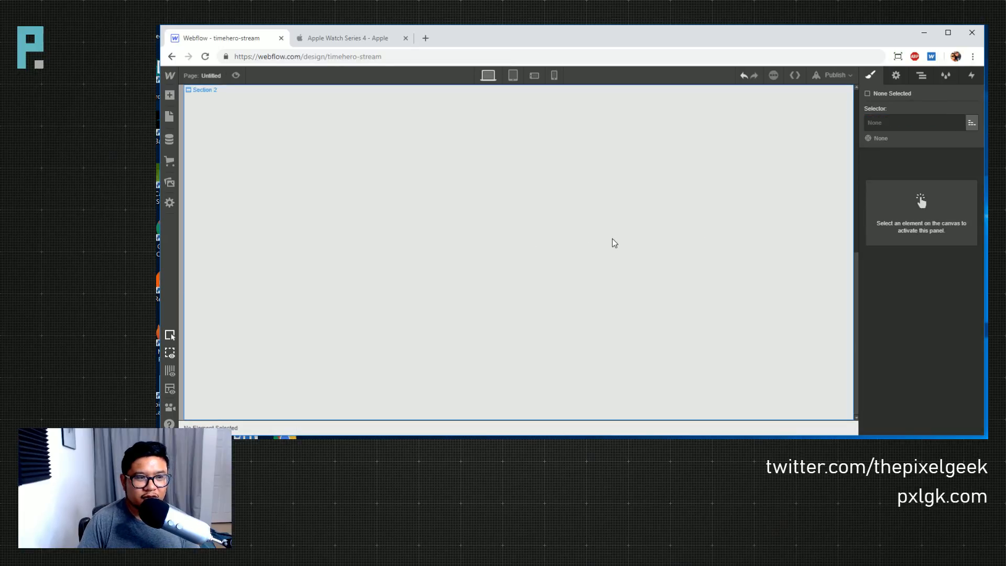
{"action": "left_click", "coordinate": [691, 298]}
{"action": "scroll", "coordinate": [930, 306], "scroll_direction": "down", "scroll_amount": 10}
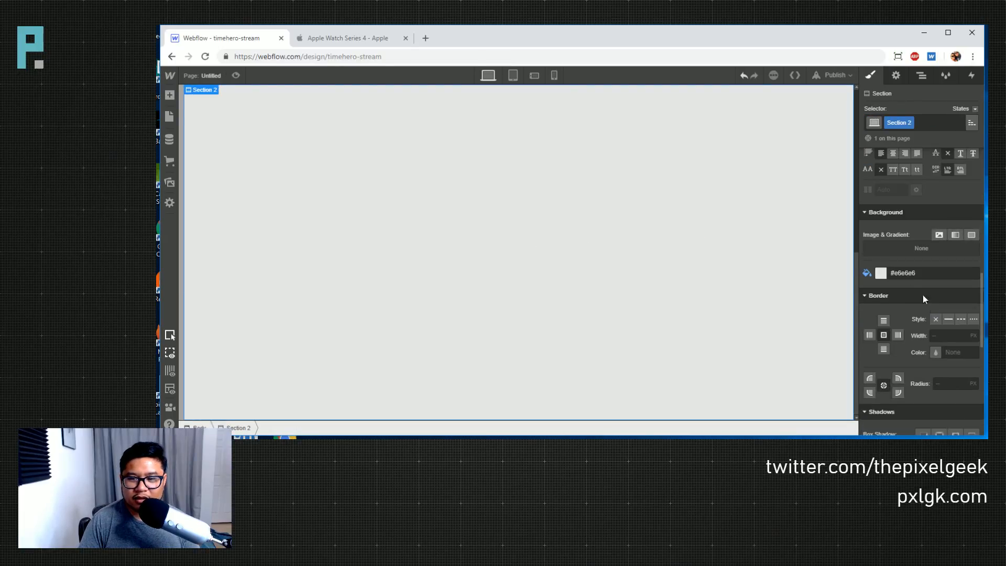
{"action": "left_click", "coordinate": [869, 273]}
{"action": "left_click", "coordinate": [914, 292]}
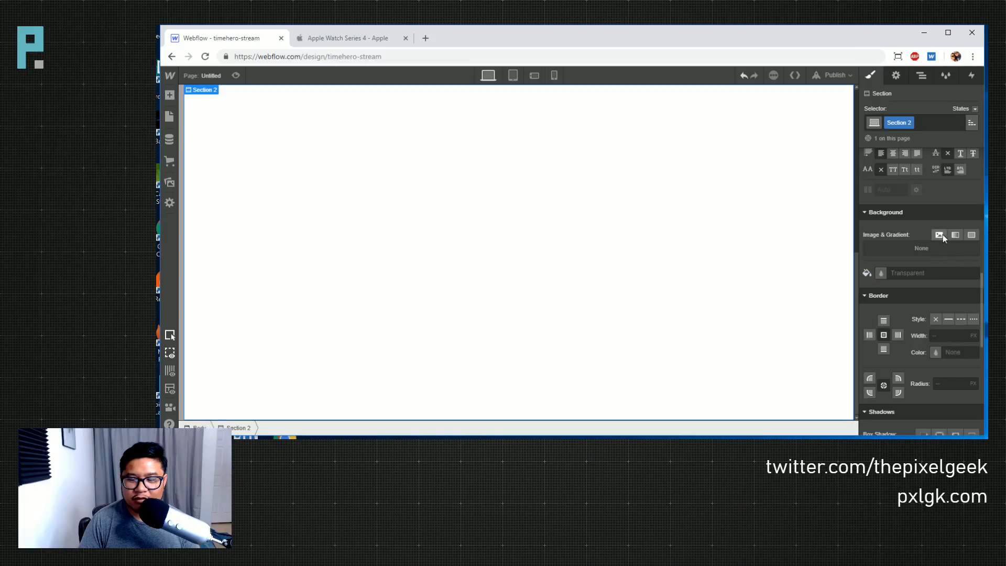
{"action": "left_click", "coordinate": [938, 235]}
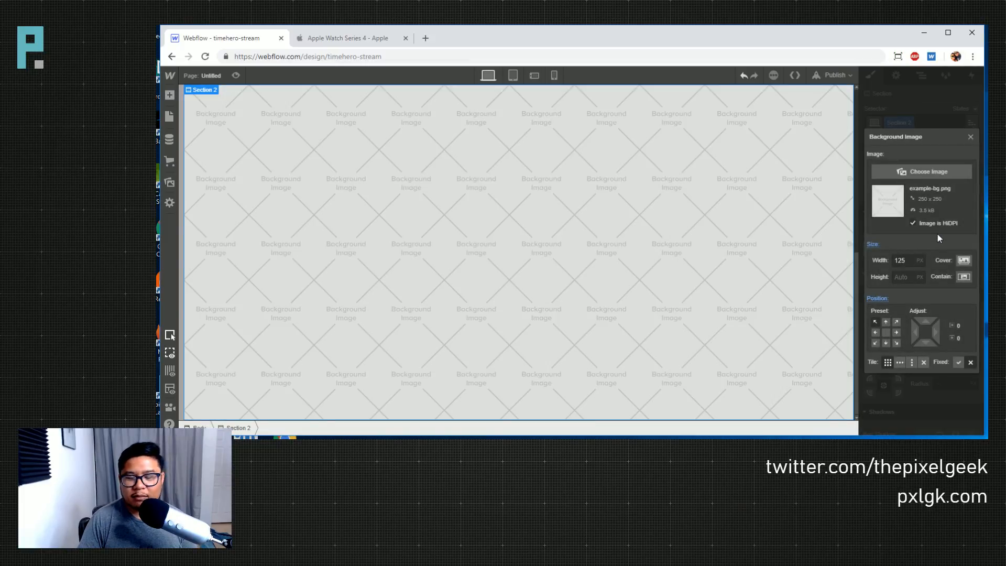
{"action": "left_click", "coordinate": [970, 137]}
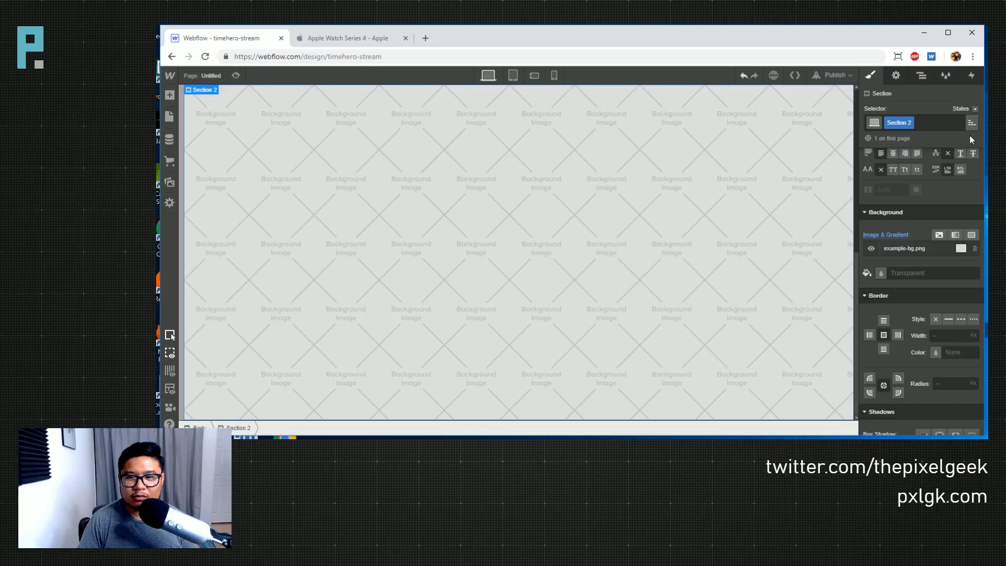
{"action": "left_click", "coordinate": [896, 239]}
{"action": "left_click", "coordinate": [900, 250]}
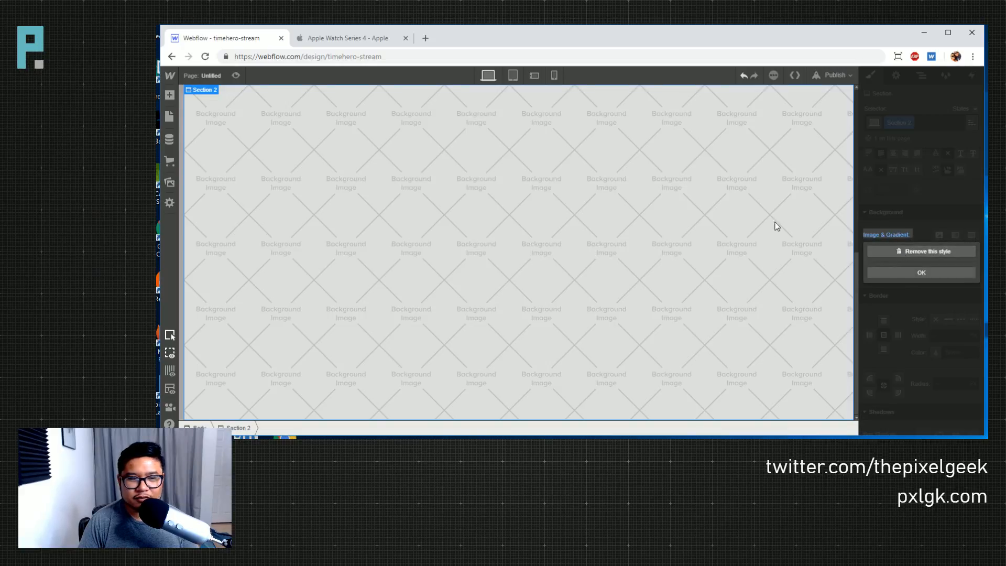
- Open the other Untitled page to view its Oak Studios app mockup, and return to the scroll test page
{"action": "key", "text": "p"}
{"action": "scroll", "coordinate": [269, 342], "scroll_direction": "down", "scroll_amount": 10}
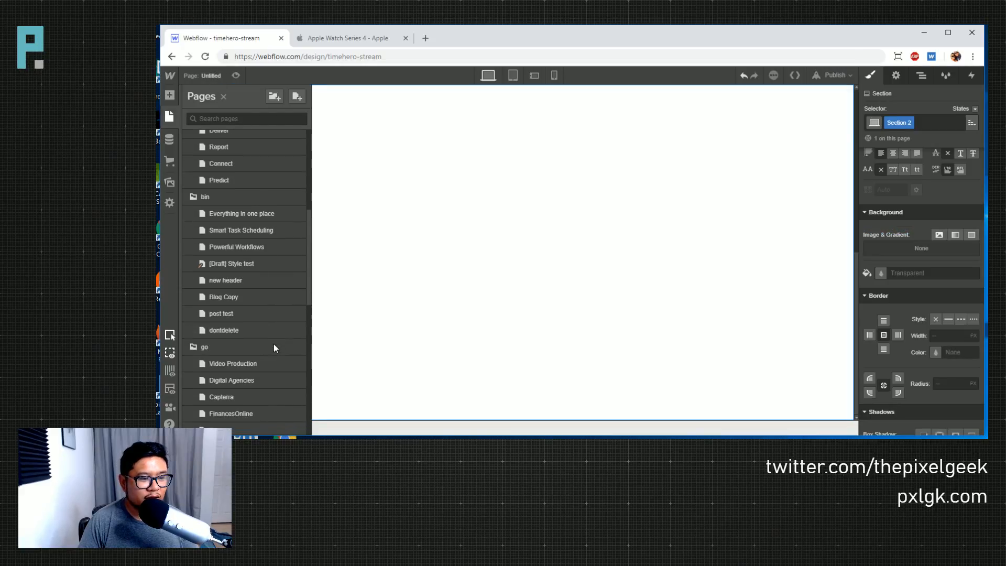
{"action": "left_click", "coordinate": [254, 269]}
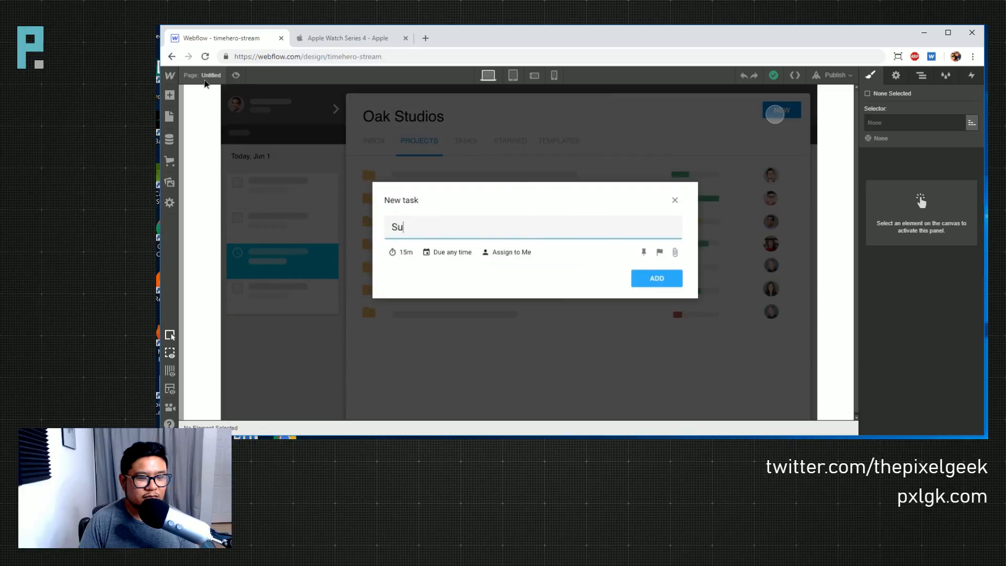
{"action": "left_click", "coordinate": [169, 116]}
{"action": "scroll", "coordinate": [234, 348], "scroll_direction": "down", "scroll_amount": 3}
{"action": "scroll", "coordinate": [234, 348], "scroll_direction": "down", "scroll_amount": 10}
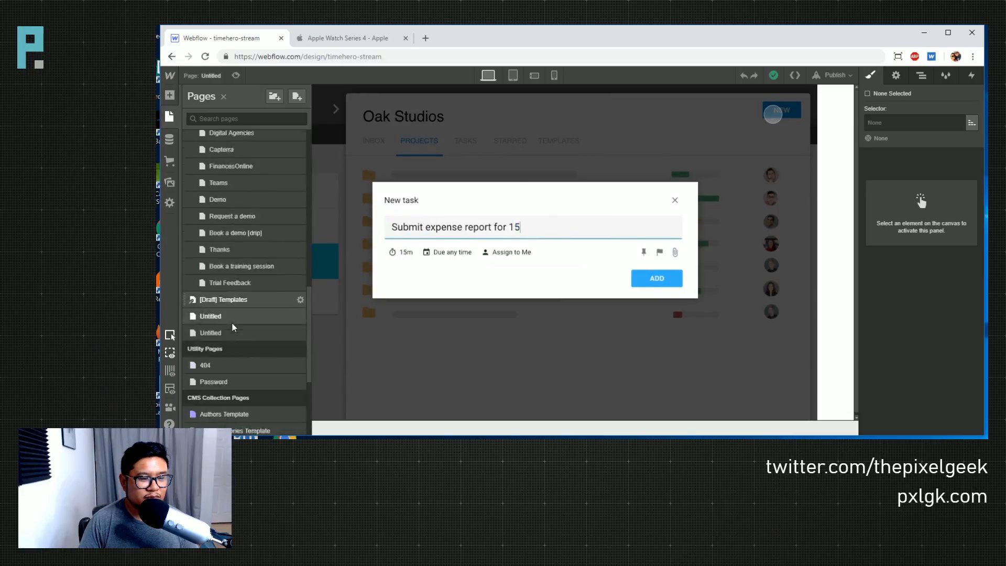
{"action": "left_click", "coordinate": [215, 268]}
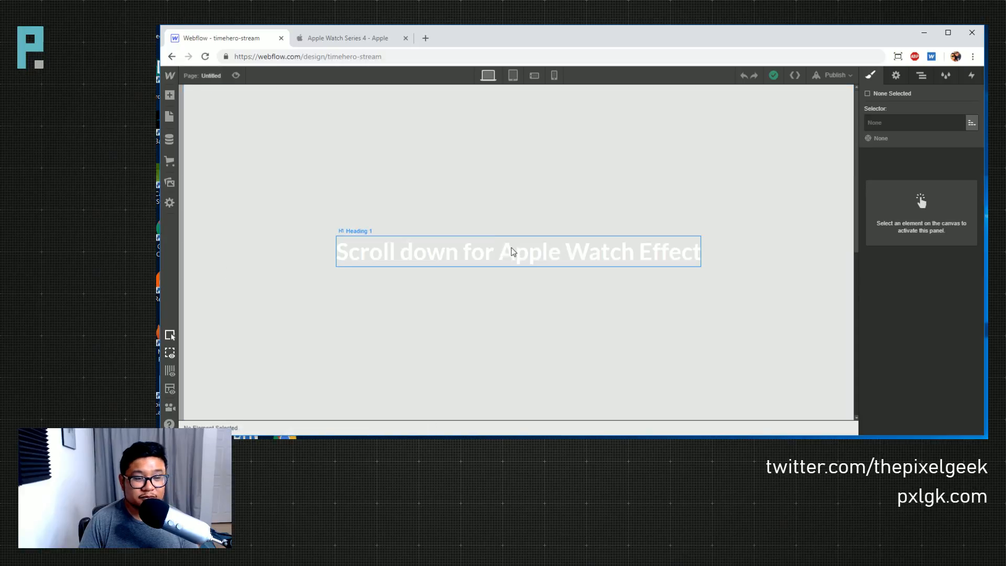
- Give Section 2 the background image INBOX-screen.png, sized to cover the section
{"action": "scroll", "coordinate": [758, 271], "scroll_direction": "down", "scroll_amount": 5}
{"action": "scroll", "coordinate": [759, 270], "scroll_direction": "down", "scroll_amount": 2}
{"action": "left_click", "coordinate": [669, 247]}
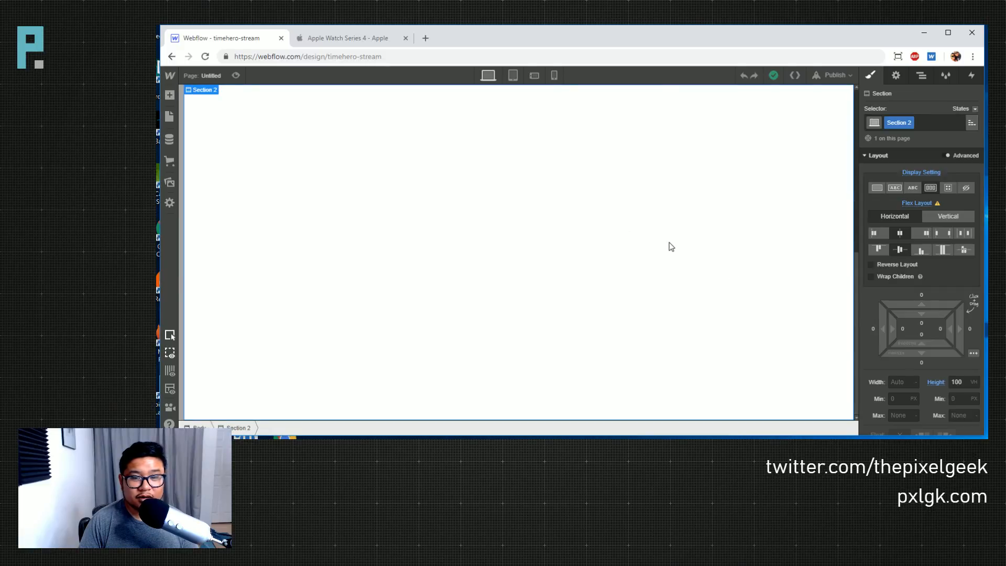
{"action": "scroll", "coordinate": [916, 314], "scroll_direction": "down", "scroll_amount": 5}
{"action": "scroll", "coordinate": [916, 314], "scroll_direction": "down", "scroll_amount": 2}
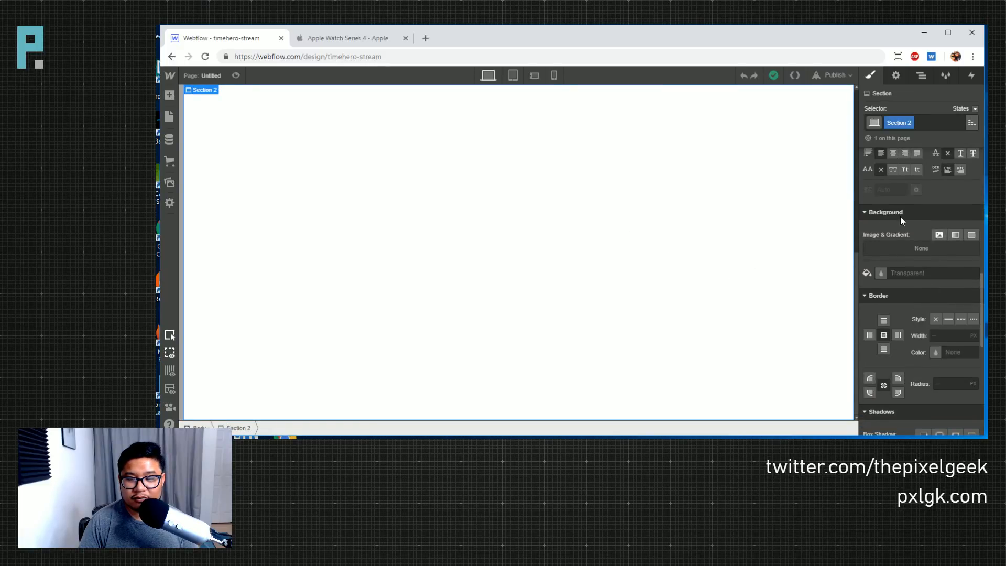
{"action": "left_click", "coordinate": [939, 234]}
{"action": "left_click", "coordinate": [922, 174]}
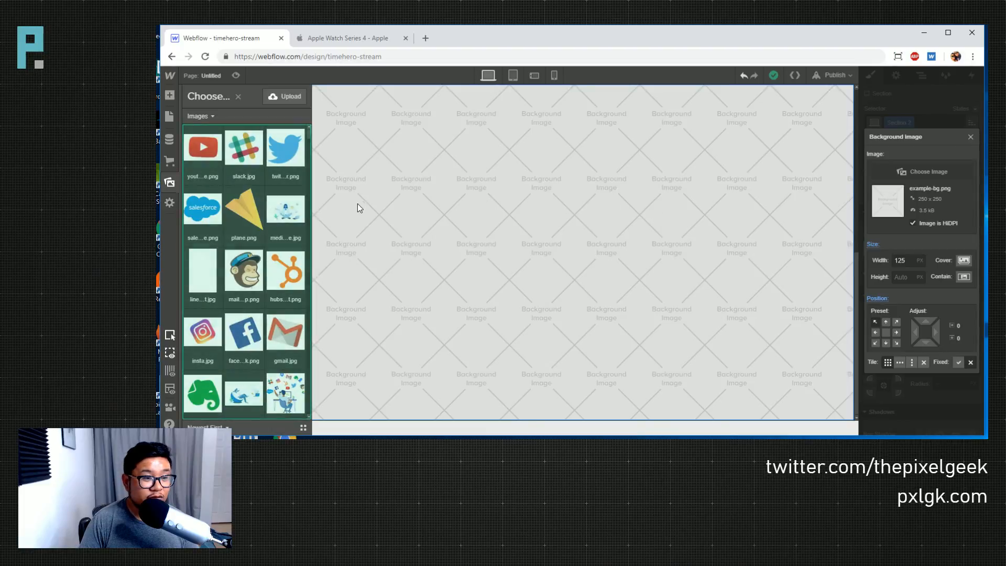
{"action": "scroll", "coordinate": [254, 259], "scroll_direction": "down", "scroll_amount": 10}
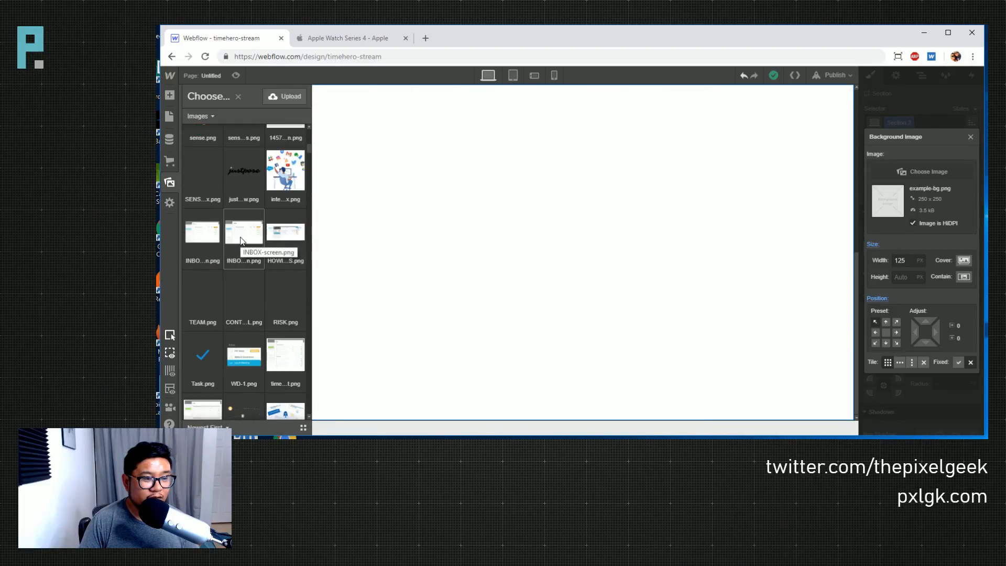
{"action": "left_click", "coordinate": [202, 232]}
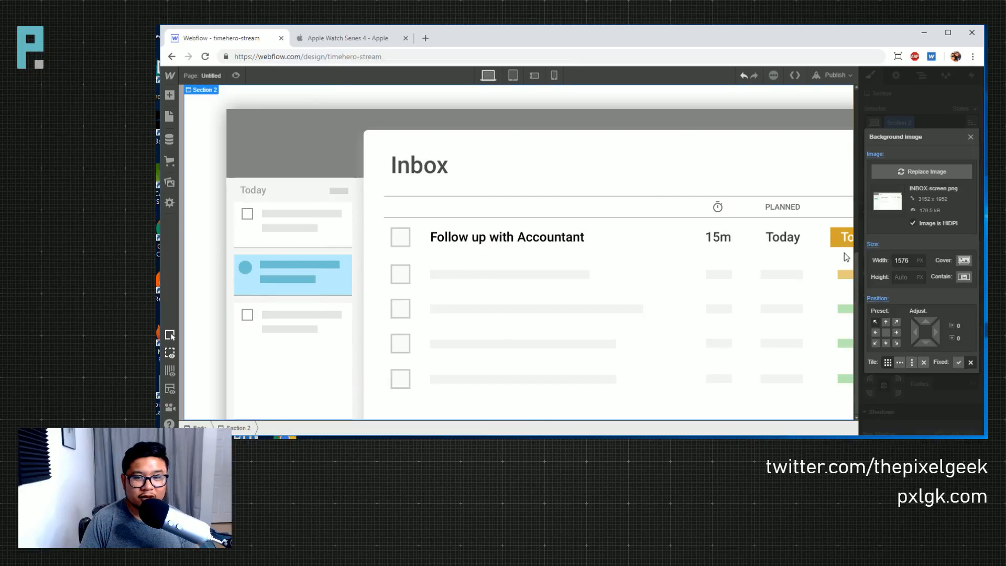
{"action": "left_click", "coordinate": [964, 261]}
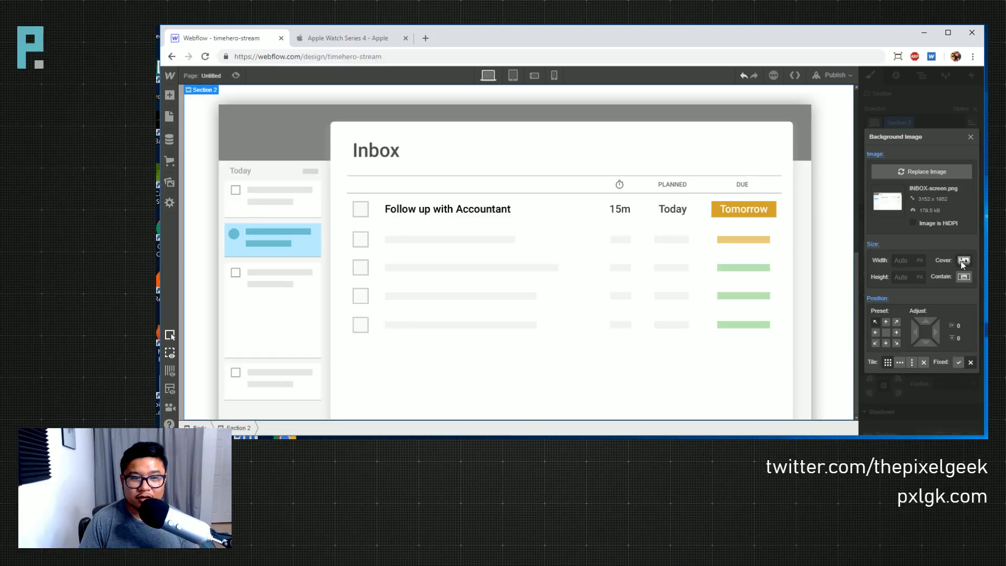
{"action": "left_click", "coordinate": [972, 137]}
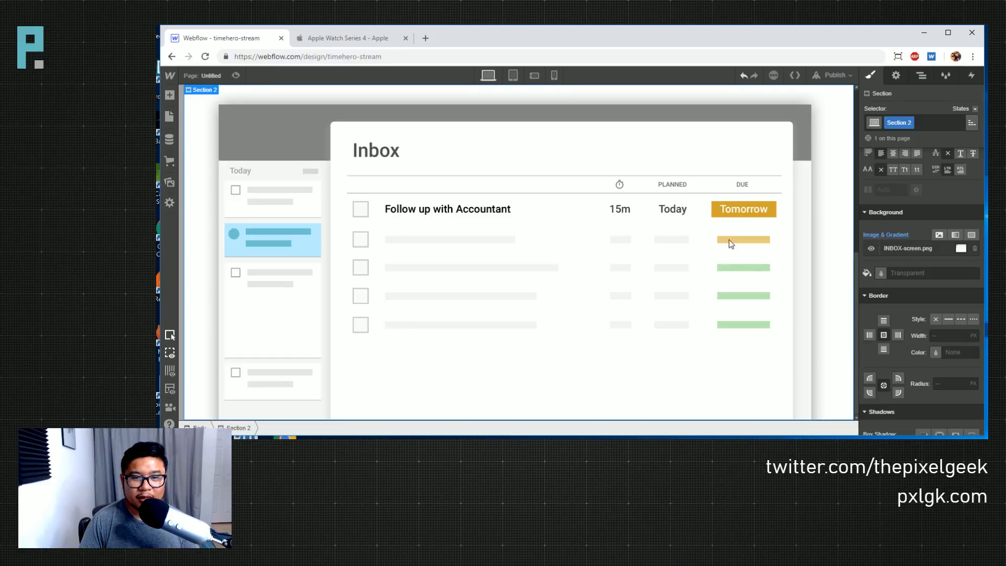
- Overlay Section 2's background image with a semi-transparent Dodger Blue solid colour
{"action": "scroll", "coordinate": [711, 276], "scroll_direction": "up", "scroll_amount": 5}
{"action": "scroll", "coordinate": [712, 277], "scroll_direction": "down", "scroll_amount": 3}
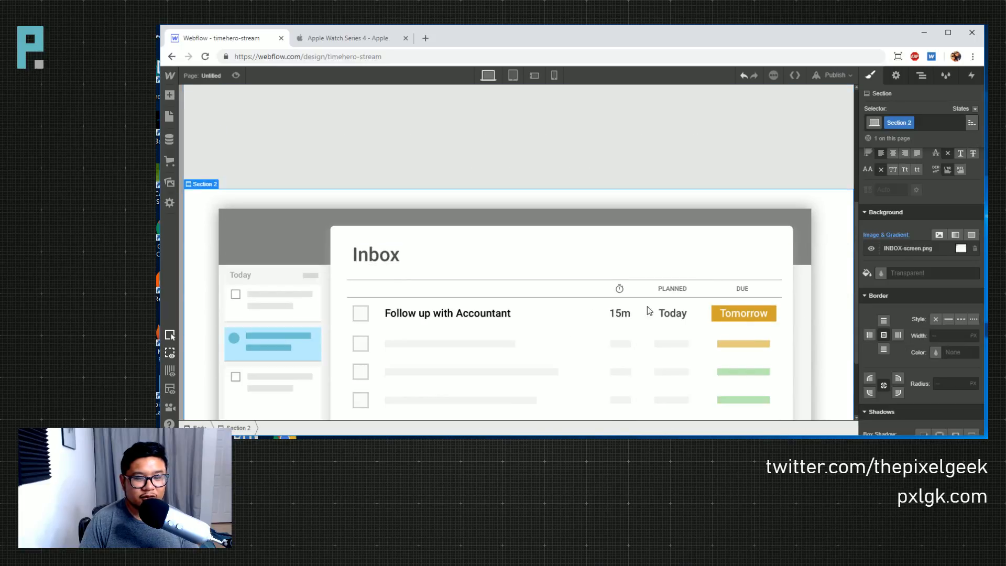
{"action": "left_click", "coordinate": [972, 235]}
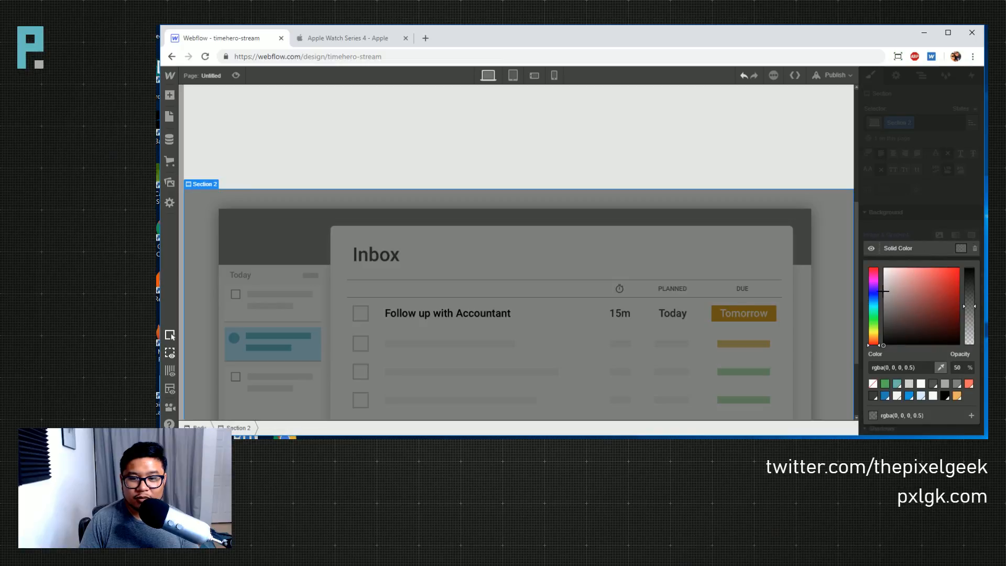
{"action": "left_click", "coordinate": [909, 396]}
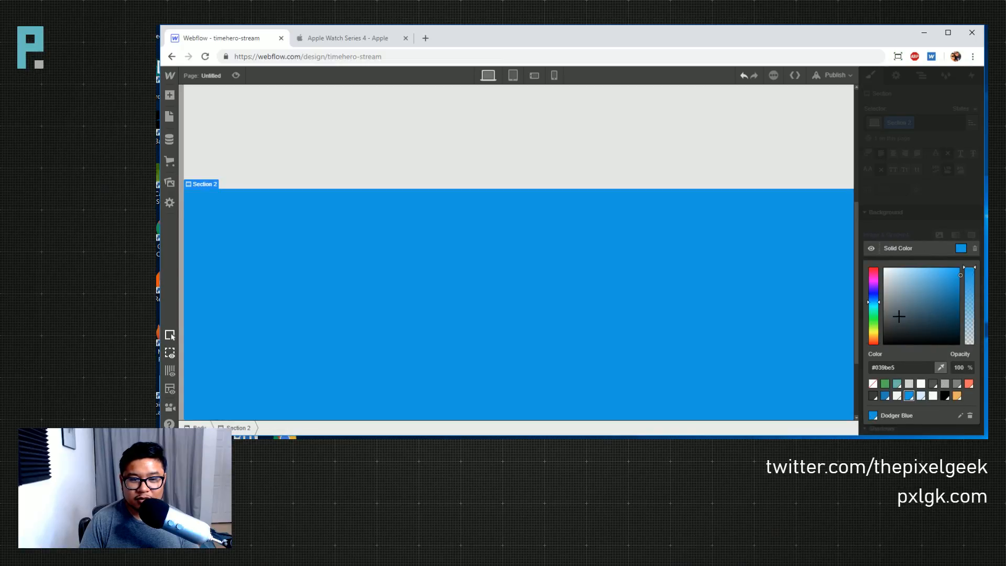
{"action": "left_click_drag", "start_coordinate": [966, 297], "coordinate": [971, 309]}
{"action": "left_click", "coordinate": [970, 171]}
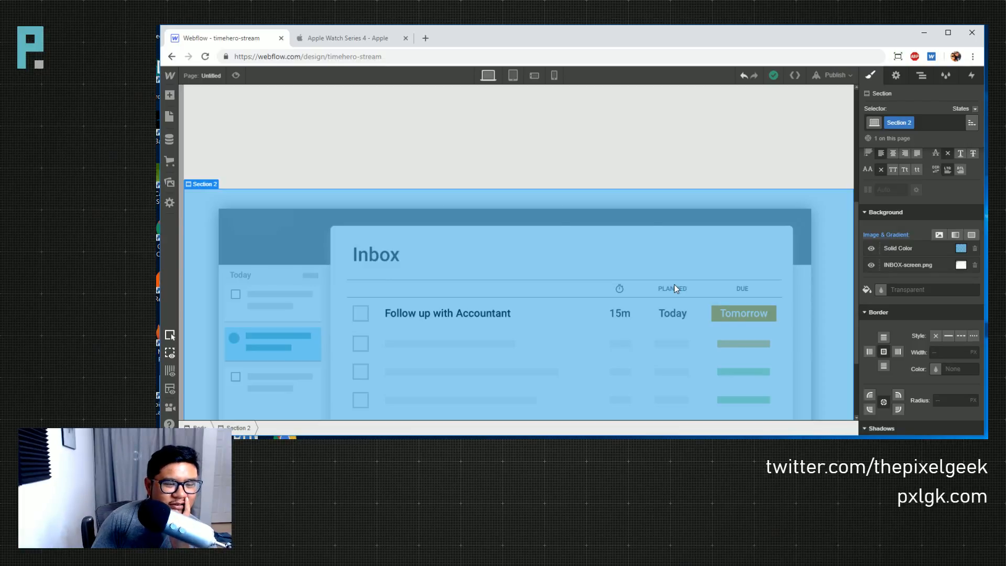
- Switch to the Apple Watch Series 4 page to check its image section, and return to the Webflow project
{"action": "left_click", "coordinate": [331, 45]}
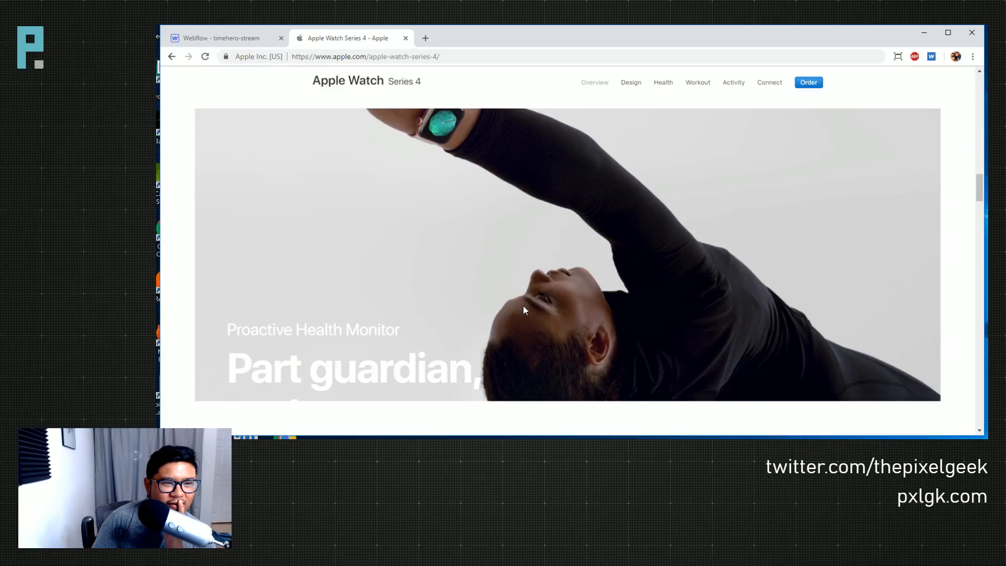
{"action": "left_click", "coordinate": [234, 38]}
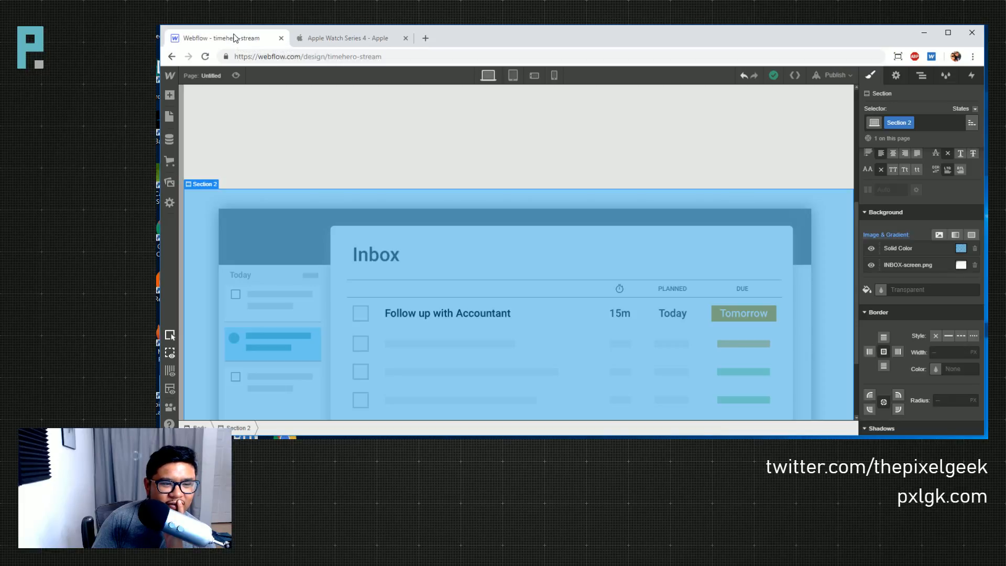
- Remove the image and solid colour layers from Section 2's background
{"action": "scroll", "coordinate": [444, 241], "scroll_direction": "down", "scroll_amount": 2}
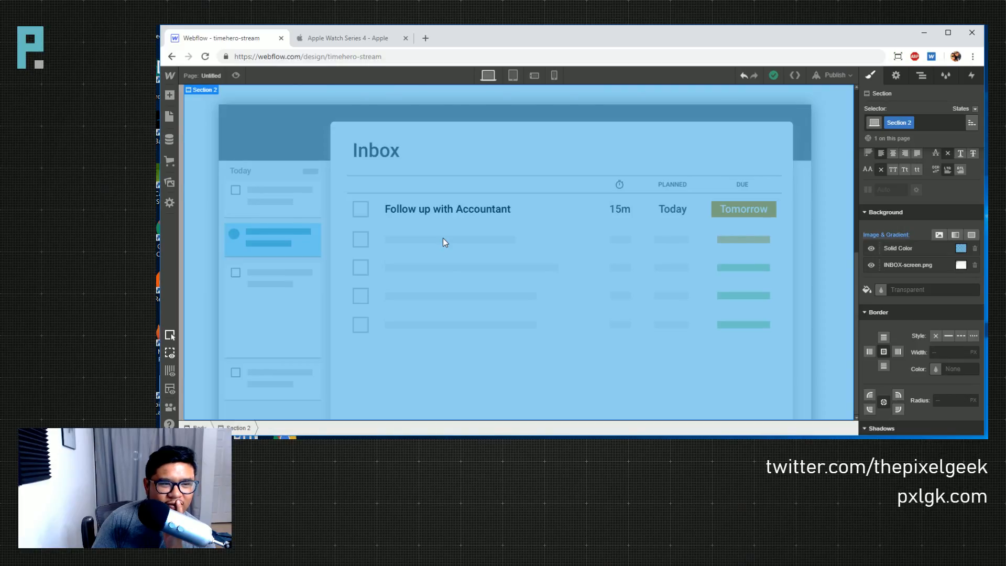
{"action": "left_click", "coordinate": [891, 235], "text": "alt"}
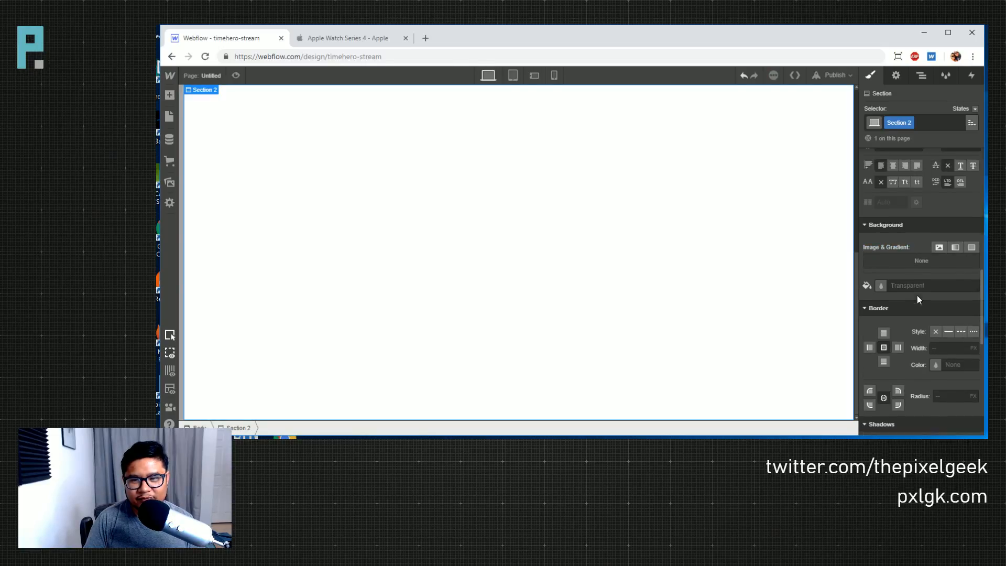
{"action": "scroll", "coordinate": [917, 295], "scroll_direction": "up", "scroll_amount": 3}
{"action": "left_click", "coordinate": [919, 163]}
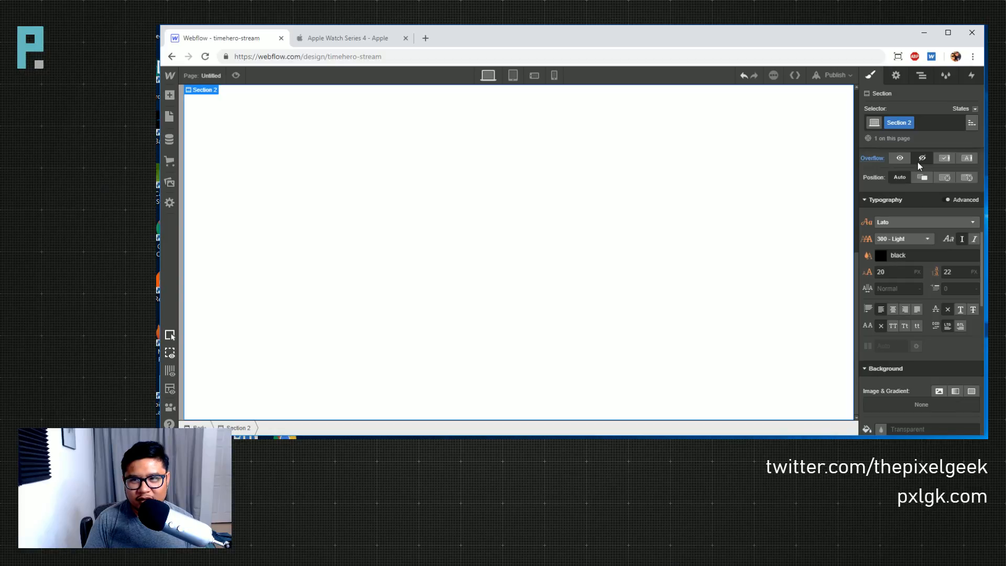
{"action": "key", "text": "ctrl+z"}
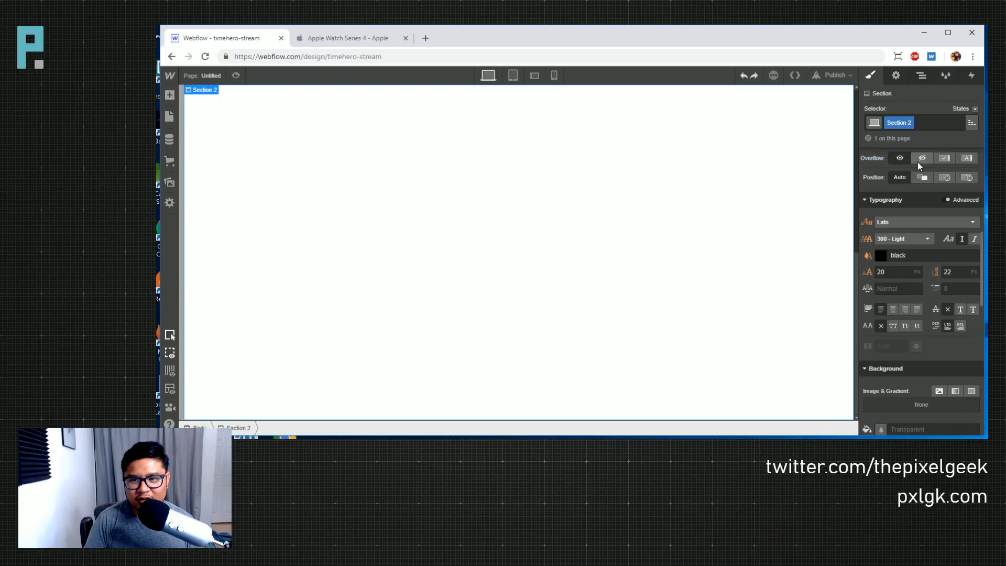
- Add a div block inside Section 2
{"action": "scroll", "coordinate": [917, 162], "scroll_direction": "up", "scroll_amount": 2}
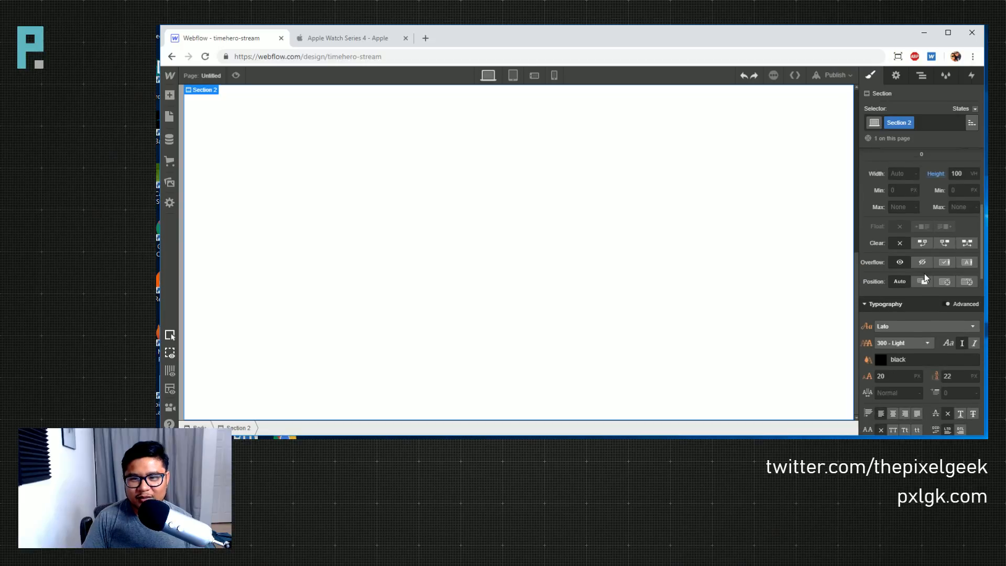
{"action": "key", "text": "a"}
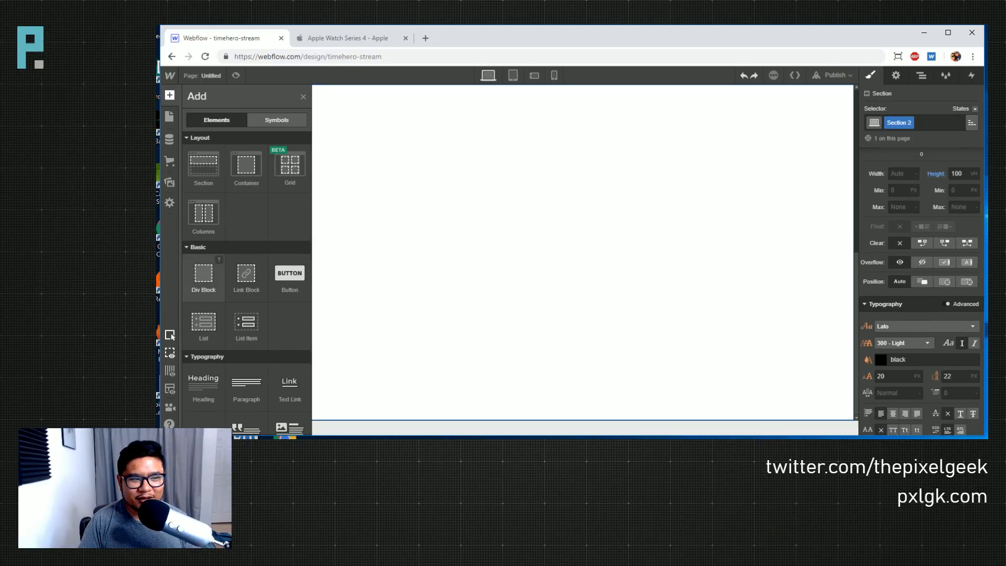
{"action": "left_click", "coordinate": [203, 275]}
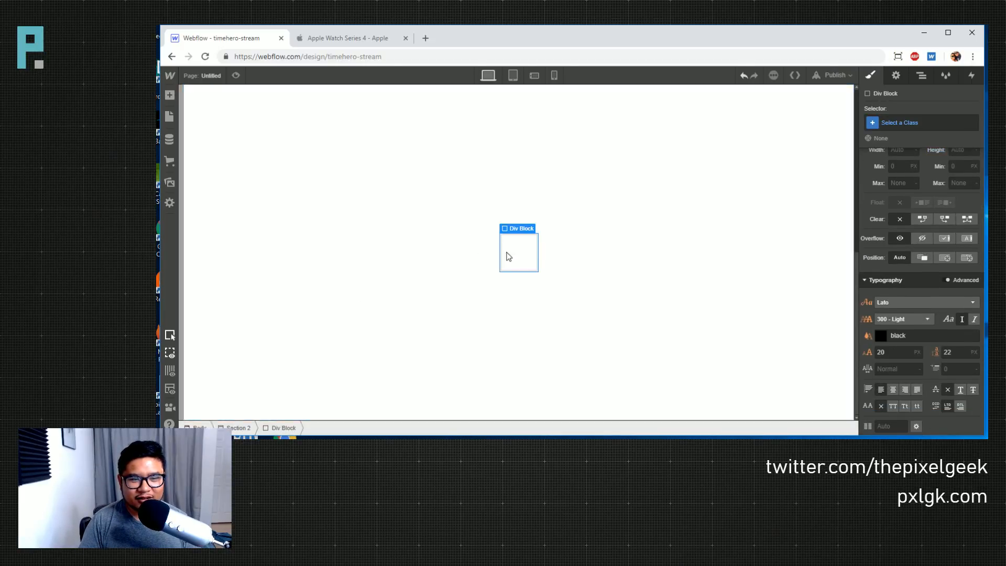
- Size the new div block to 90% width and 80% height
{"action": "scroll", "coordinate": [891, 189], "scroll_direction": "up", "scroll_amount": 1}
{"action": "left_click", "coordinate": [899, 203]}
{"action": "type", "text": "80"}
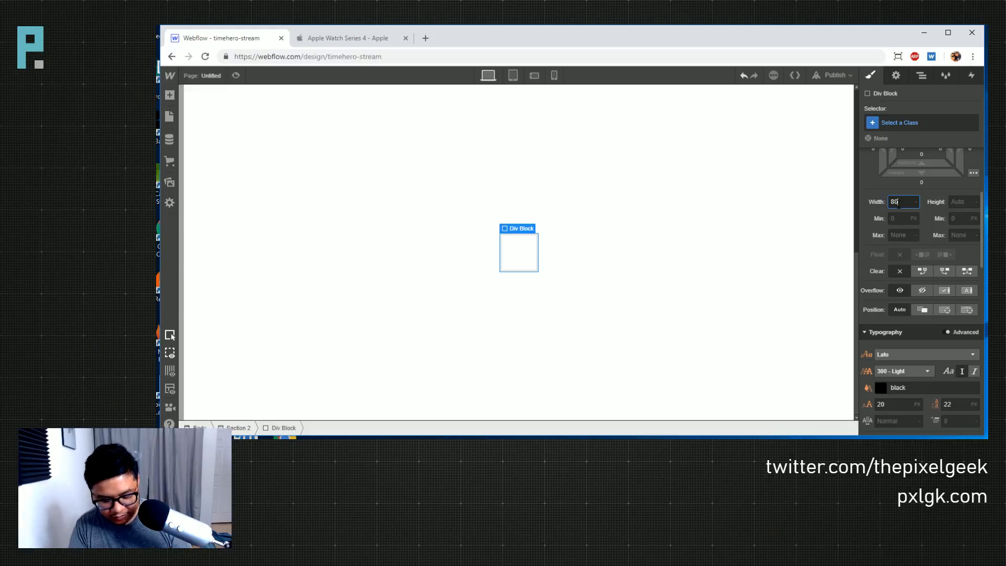
{"action": "type", "text": "%"}
{"action": "key", "text": "Tab"}
{"action": "type", "text": "80"}
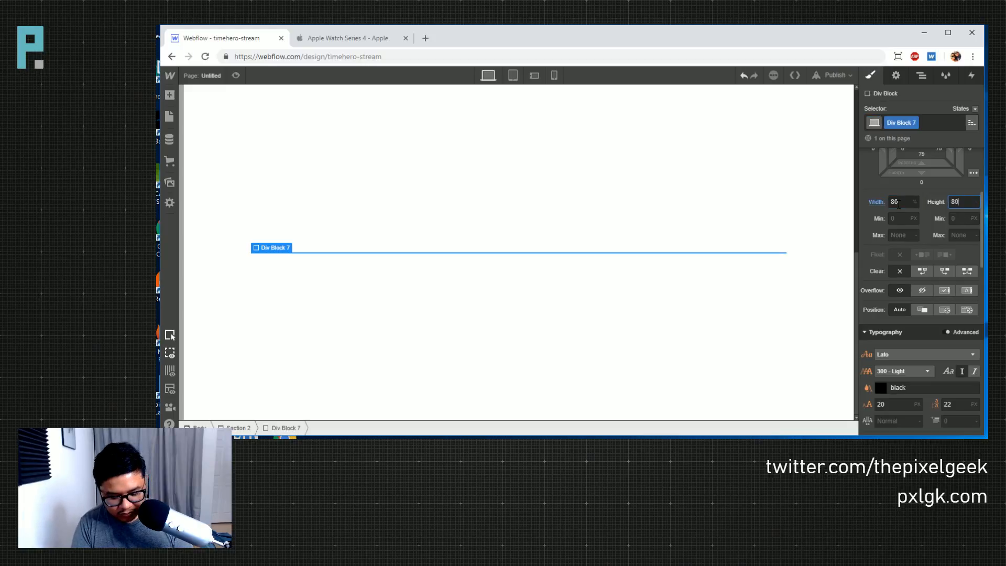
{"action": "type", "text": "%"}
{"action": "key", "text": "Return"}
{"action": "left_click", "coordinate": [899, 202]}
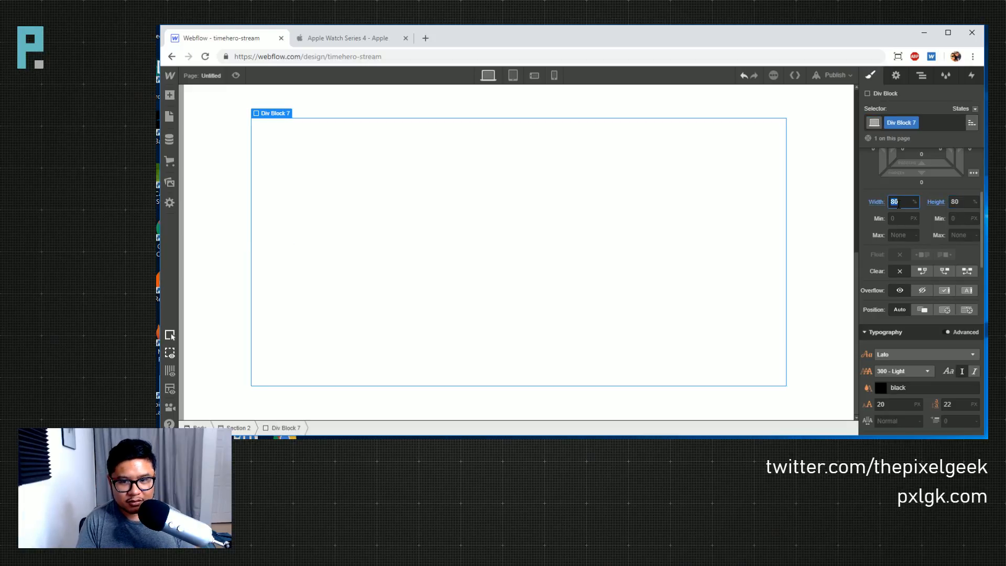
{"action": "type", "text": "90"}
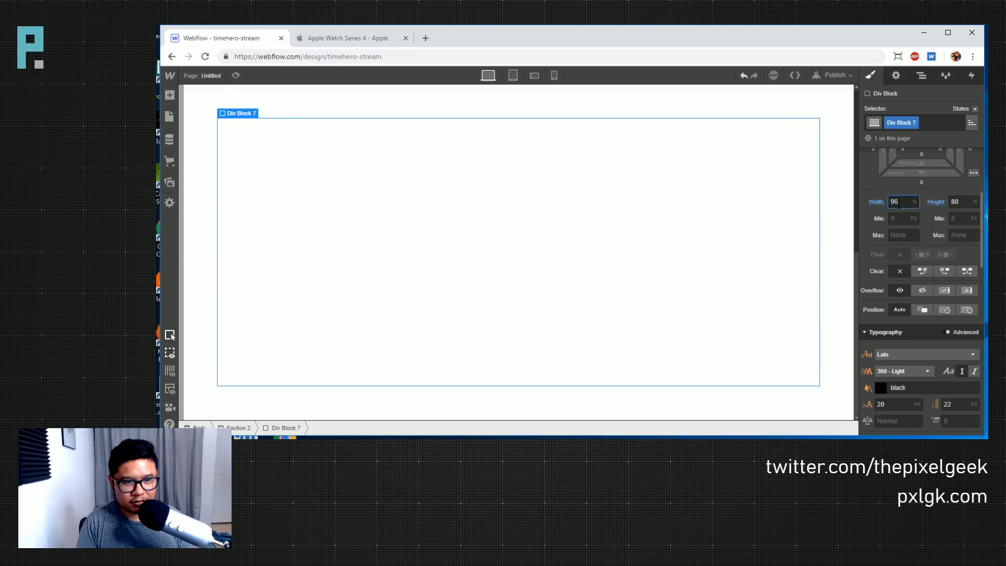
- Give the div block the background image INBOX-screen.png
{"action": "scroll", "coordinate": [892, 288], "scroll_direction": "down", "scroll_amount": 3}
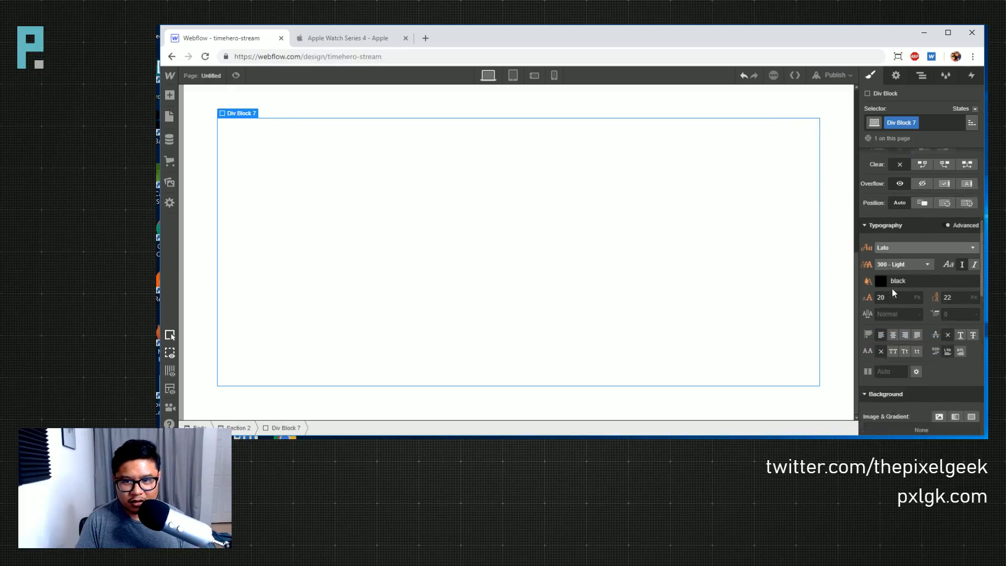
{"action": "left_click", "coordinate": [940, 367]}
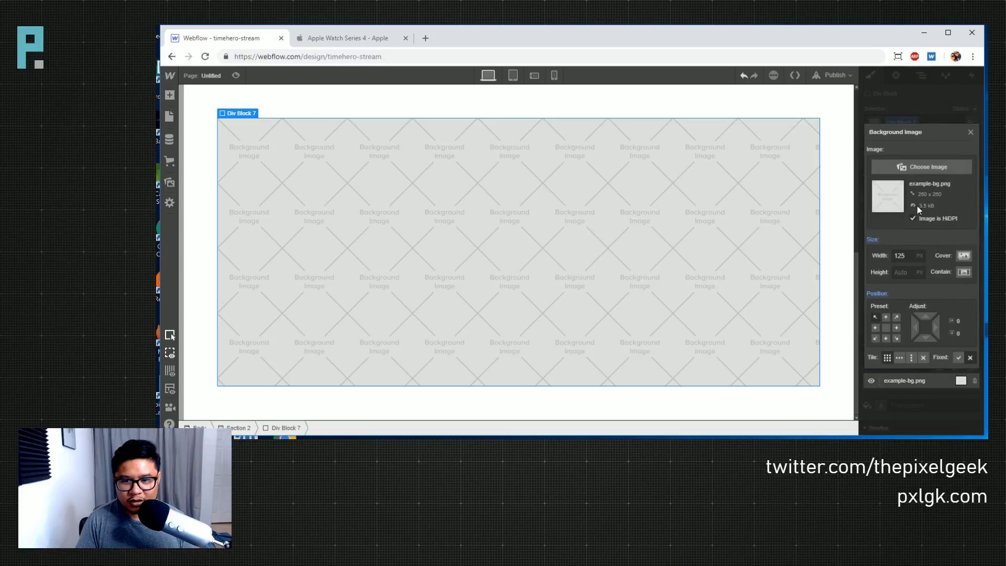
{"action": "left_click", "coordinate": [915, 167]}
{"action": "scroll", "coordinate": [236, 308], "scroll_direction": "down", "scroll_amount": 1}
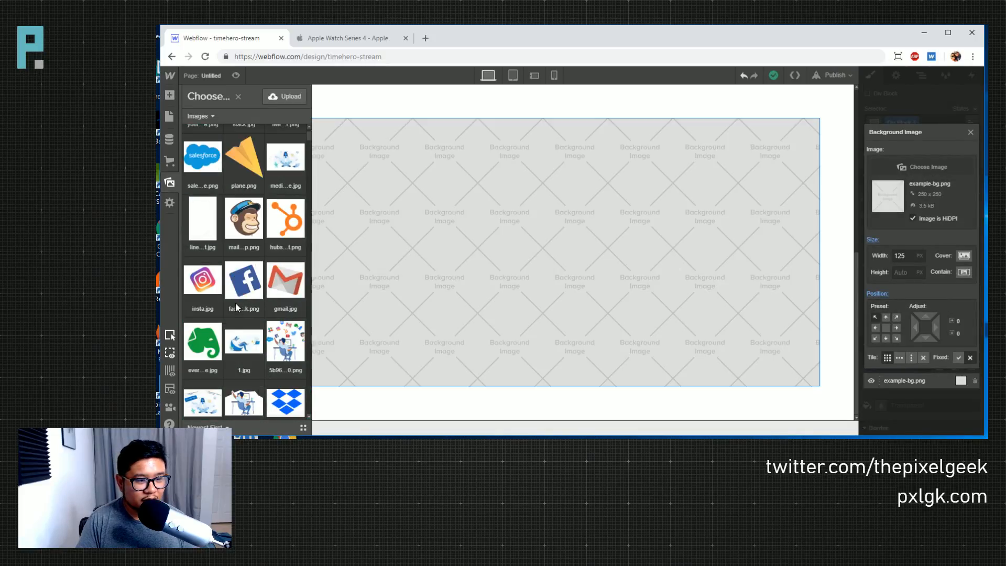
{"action": "scroll", "coordinate": [236, 307], "scroll_direction": "down", "scroll_amount": 10}
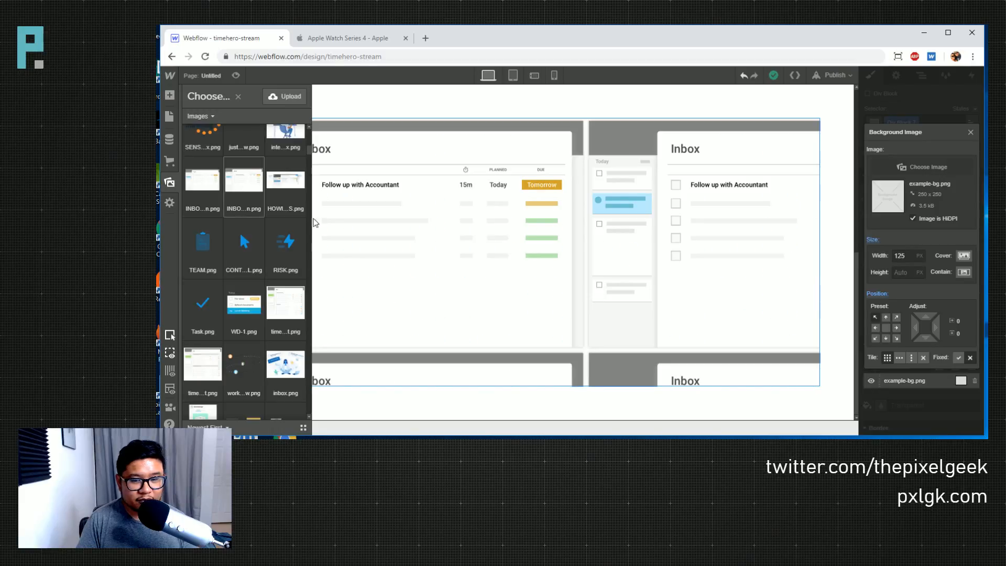
- Make the div block's background image cover the block, fixed in place and centred
{"action": "left_click", "coordinate": [965, 256]}
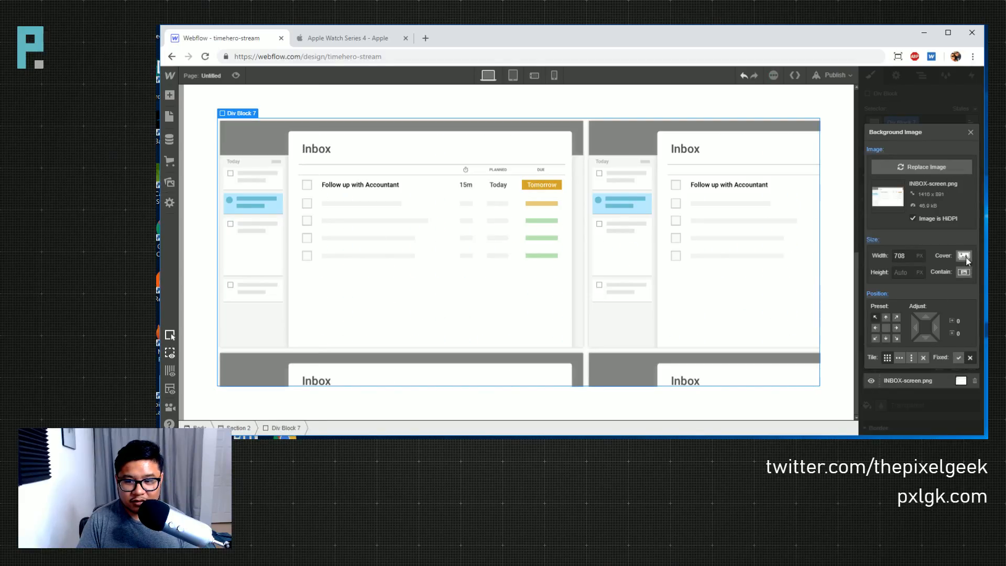
{"action": "left_click", "coordinate": [960, 358]}
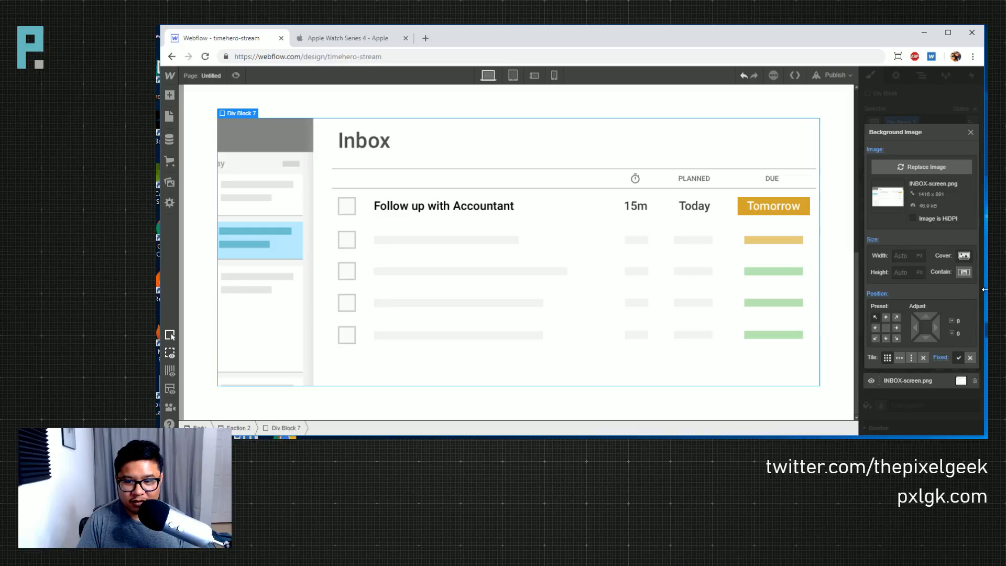
{"action": "left_click", "coordinate": [886, 328]}
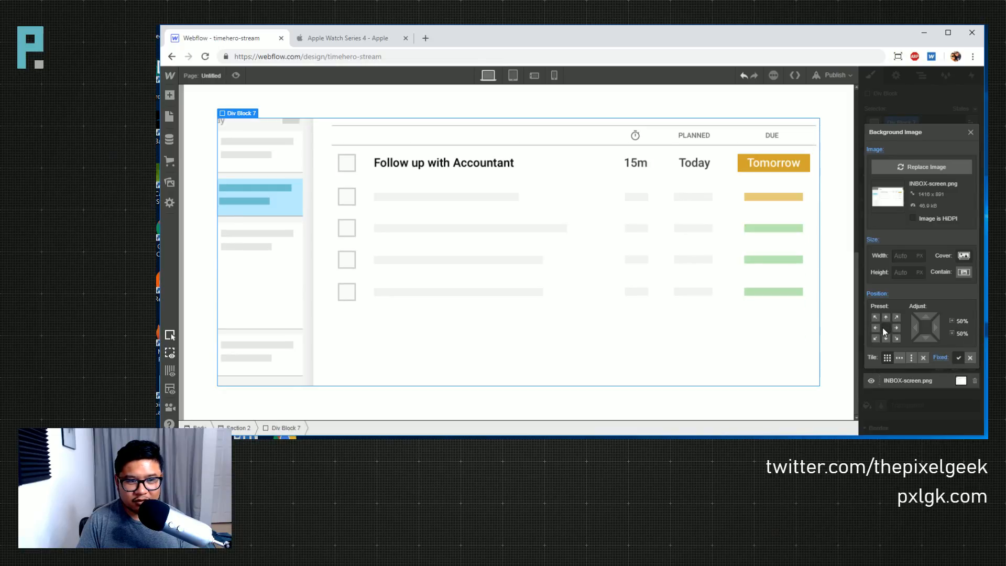
{"action": "left_click", "coordinate": [970, 135]}
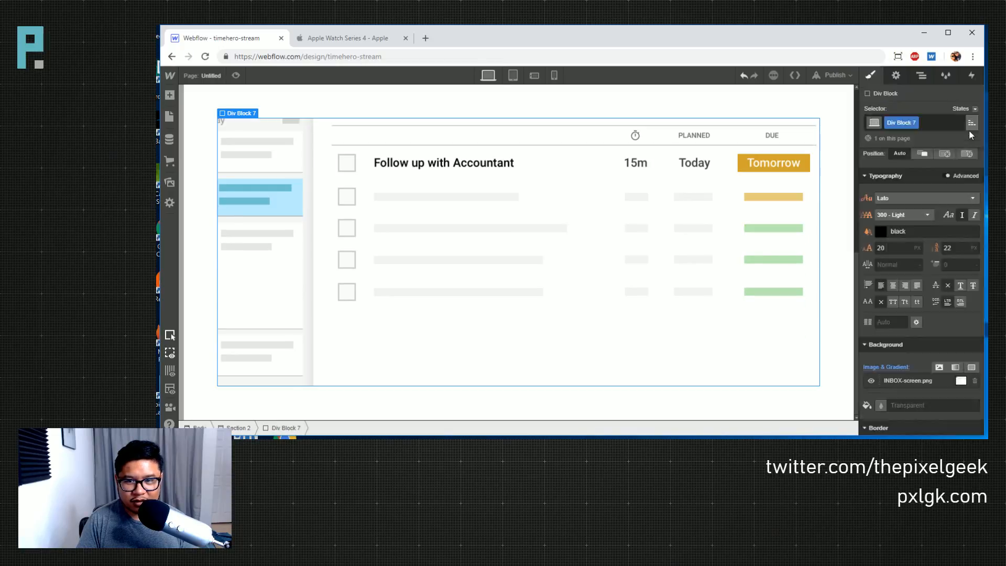
- Set the div block's overflow to hidden
{"action": "scroll", "coordinate": [943, 324], "scroll_direction": "up", "scroll_amount": 6}
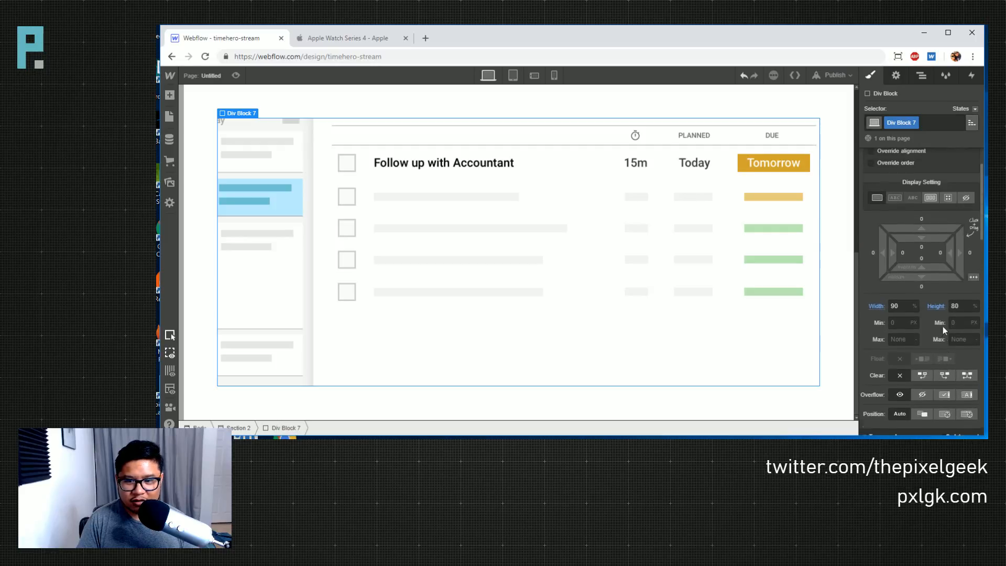
{"action": "left_click", "coordinate": [922, 395]}
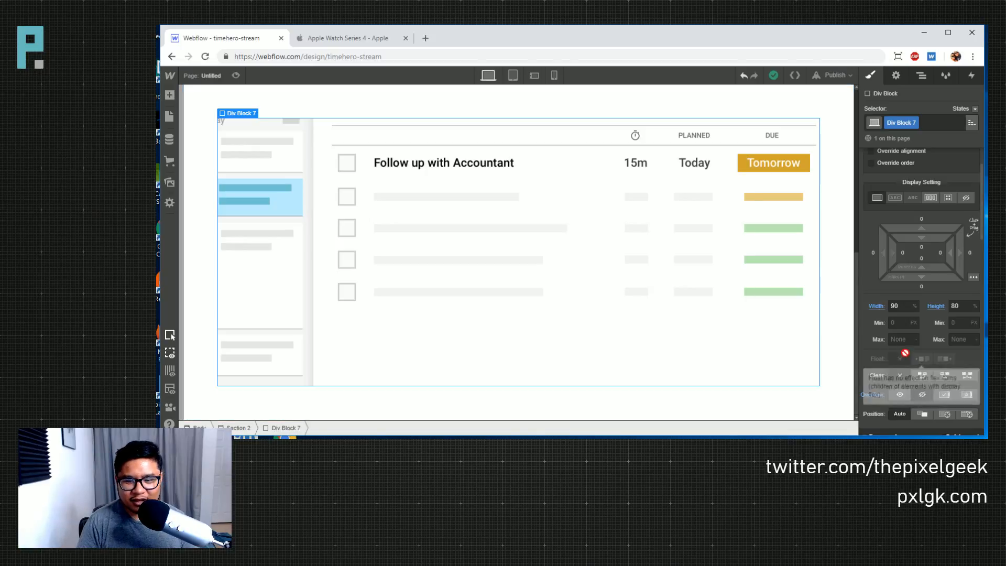
{"action": "scroll", "coordinate": [924, 322], "scroll_direction": "down", "scroll_amount": 3}
{"action": "scroll", "coordinate": [923, 320], "scroll_direction": "up", "scroll_amount": 1}
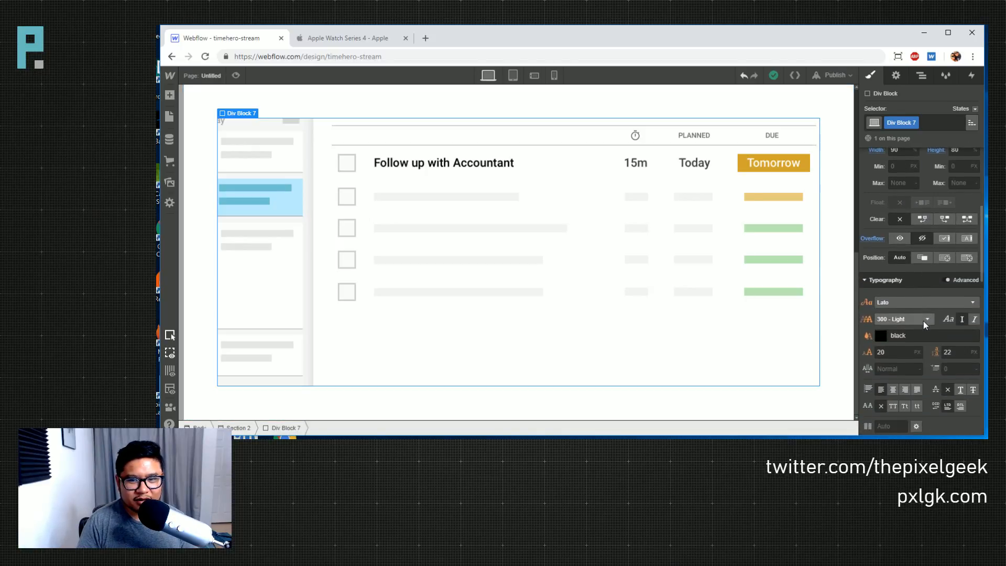
{"action": "left_click", "coordinate": [922, 311]}
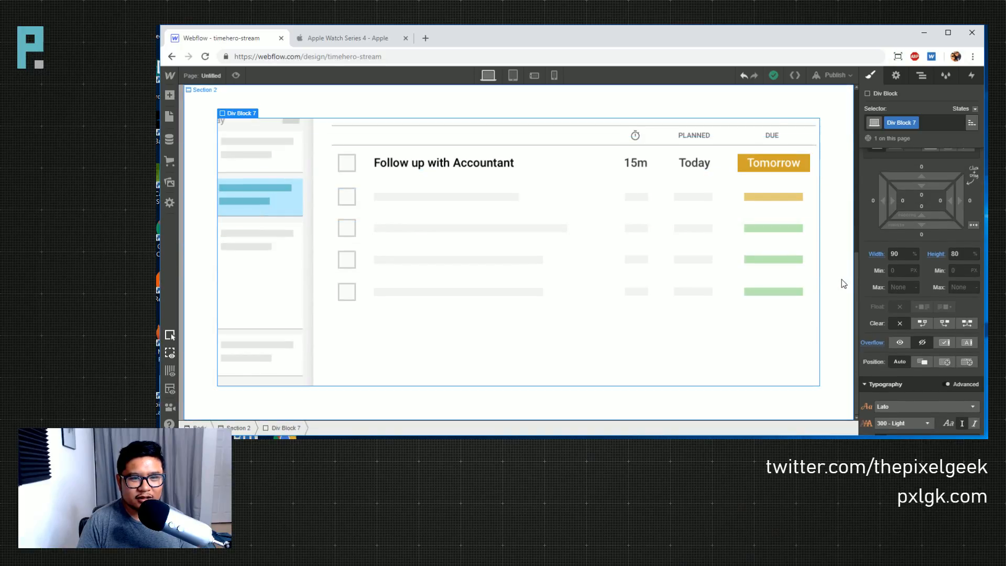
- Switch to the Apple Watch Series 4 page and examine how the arm image section behaves while scrolling
{"action": "left_click", "coordinate": [348, 37]}
{"action": "scroll", "coordinate": [552, 241], "scroll_direction": "up", "scroll_amount": 4}
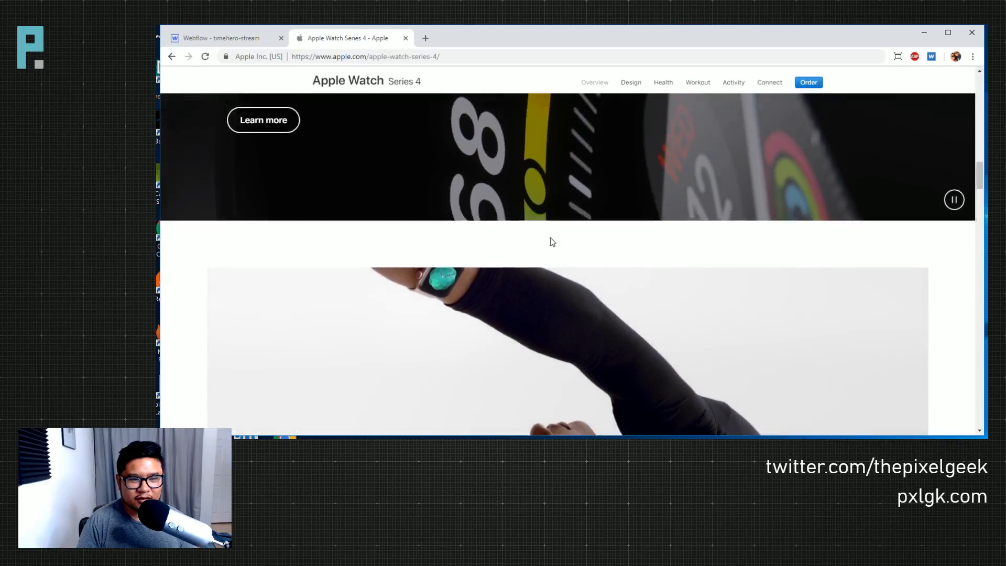
{"action": "scroll", "coordinate": [552, 241], "scroll_direction": "down", "scroll_amount": 4}
{"action": "scroll", "coordinate": [551, 238], "scroll_direction": "down", "scroll_amount": 1}
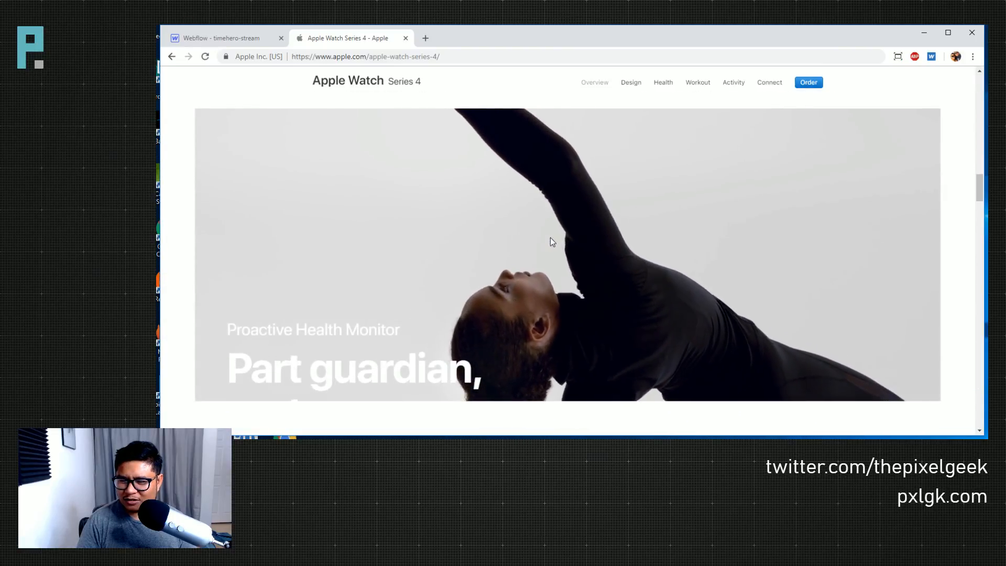
{"action": "scroll", "coordinate": [550, 238], "scroll_direction": "up", "scroll_amount": 4}
{"action": "scroll", "coordinate": [551, 238], "scroll_direction": "down", "scroll_amount": 4}
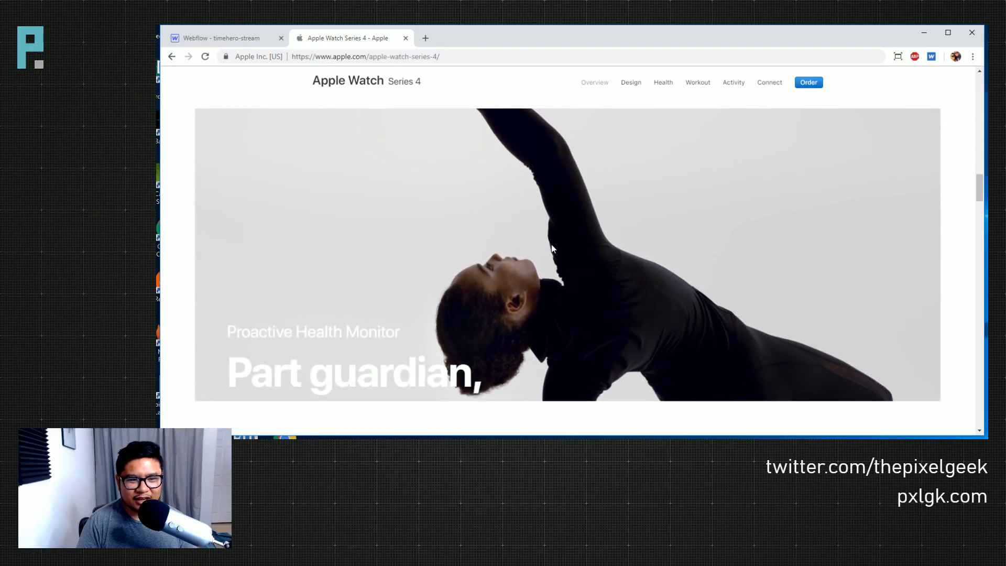
- Open coverr.co in a new browser tab
{"action": "left_click", "coordinate": [426, 38]}
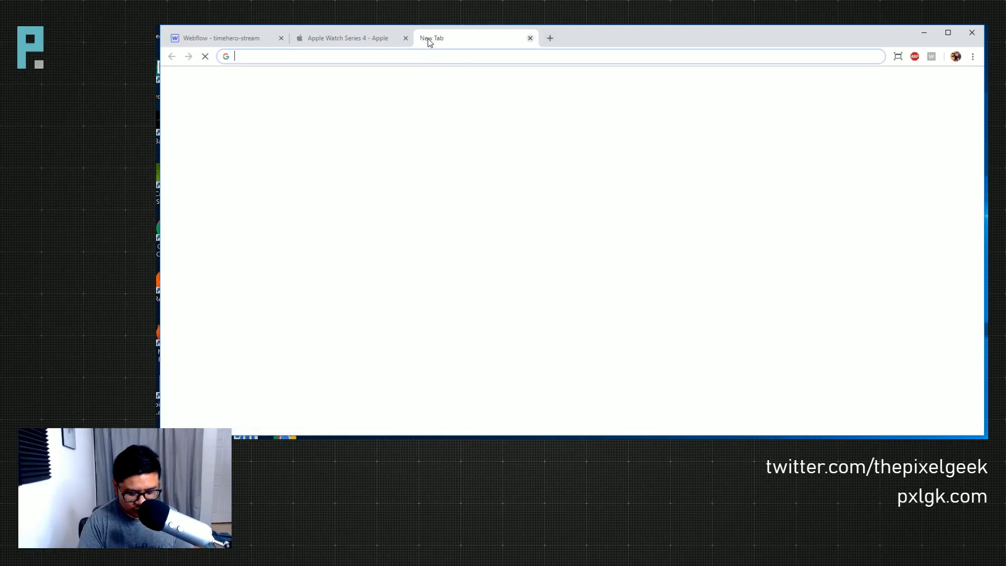
{"action": "type", "text": "coverr.cop"}
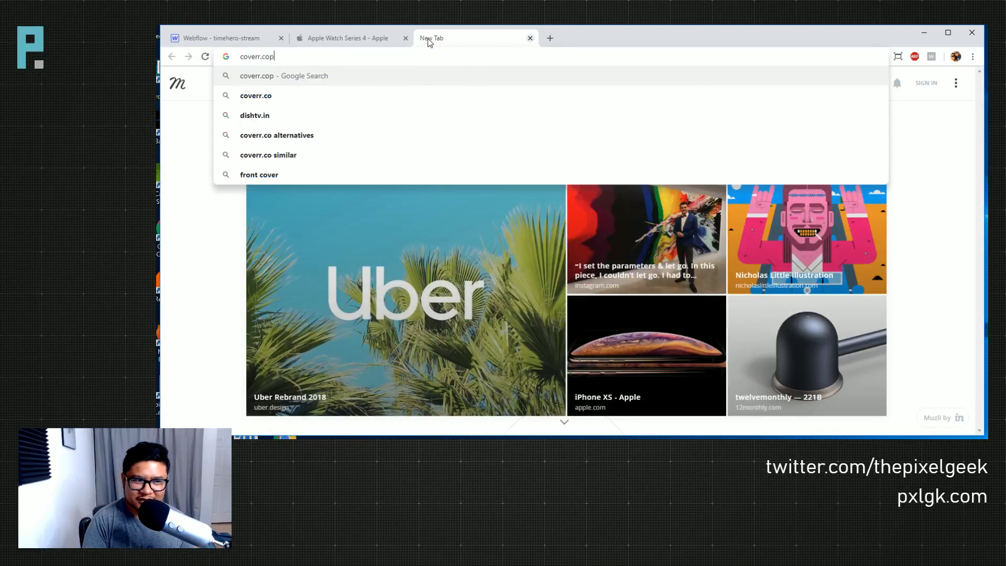
{"action": "key", "text": "Return"}
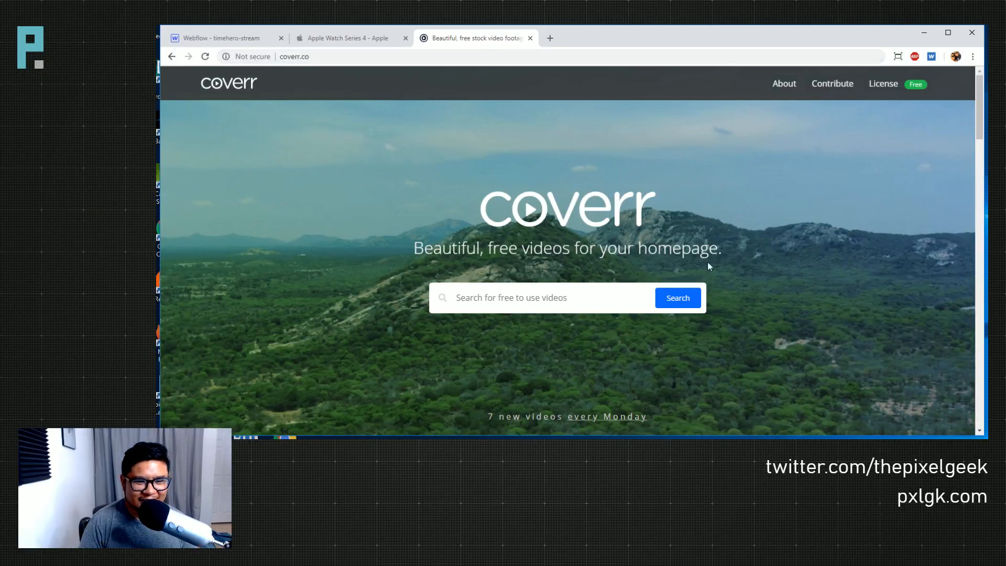
- Look through the latest videos on the Coverr homepage for suitable footage
{"action": "scroll", "coordinate": [708, 261], "scroll_direction": "down", "scroll_amount": 5}
{"action": "scroll", "coordinate": [560, 292], "scroll_direction": "down", "scroll_amount": 4}
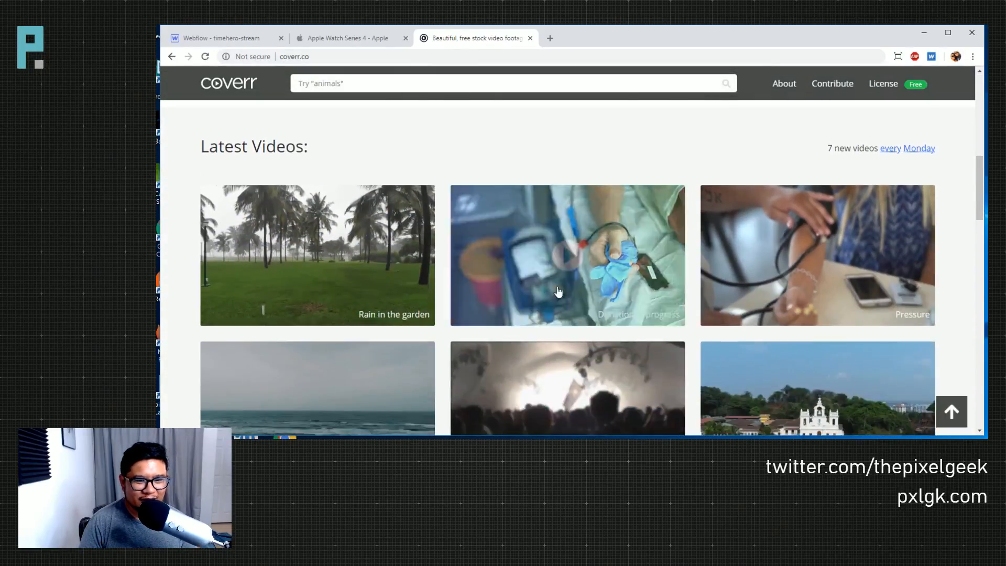
{"action": "scroll", "coordinate": [558, 291], "scroll_direction": "down", "scroll_amount": 4}
{"action": "scroll", "coordinate": [558, 292], "scroll_direction": "down", "scroll_amount": 1}
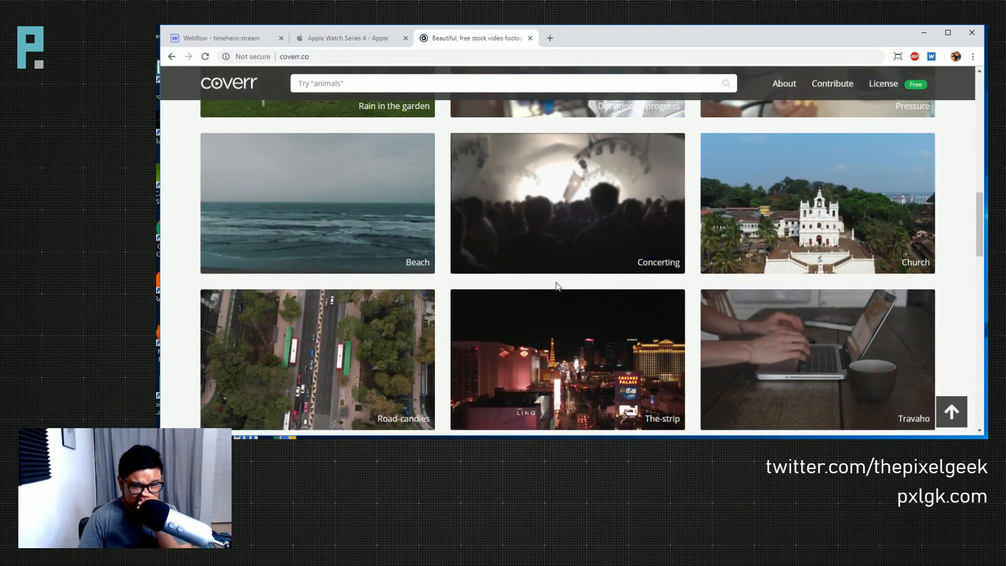
{"action": "scroll", "coordinate": [431, 285], "scroll_direction": "down", "scroll_amount": 4}
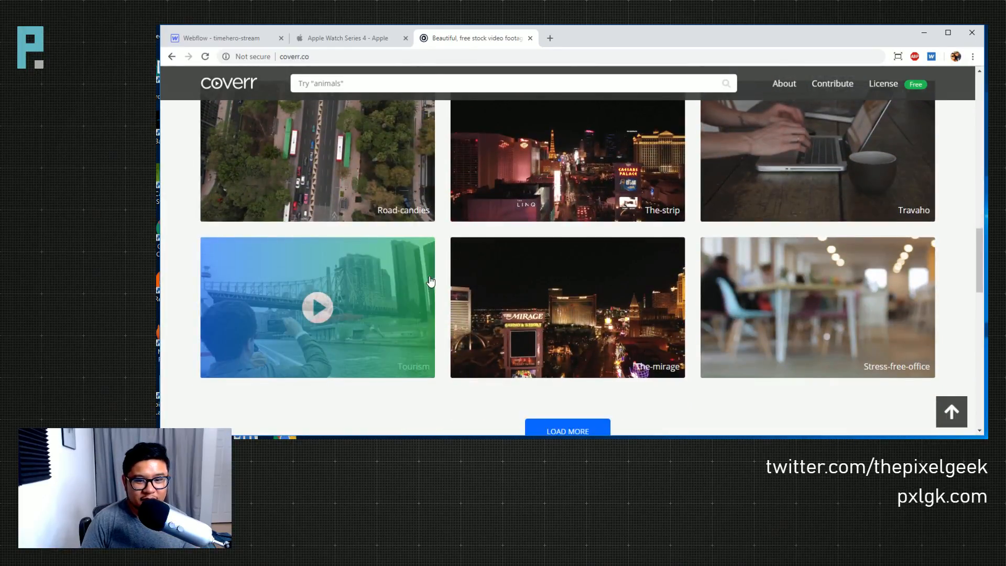
{"action": "scroll", "coordinate": [433, 281], "scroll_direction": "down", "scroll_amount": 1}
{"action": "scroll", "coordinate": [429, 280], "scroll_direction": "up", "scroll_amount": 4}
{"action": "scroll", "coordinate": [429, 280], "scroll_direction": "up", "scroll_amount": 3}
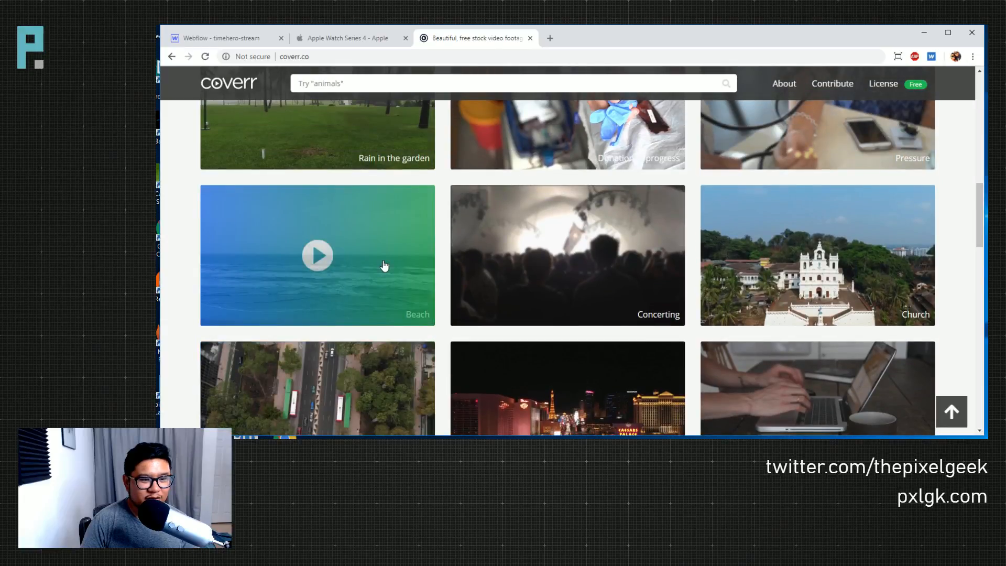
- Open Coverr's animals category and download the free Lulu Latte video
{"action": "scroll", "coordinate": [383, 270], "scroll_direction": "up", "scroll_amount": 7}
{"action": "left_click", "coordinate": [419, 264]}
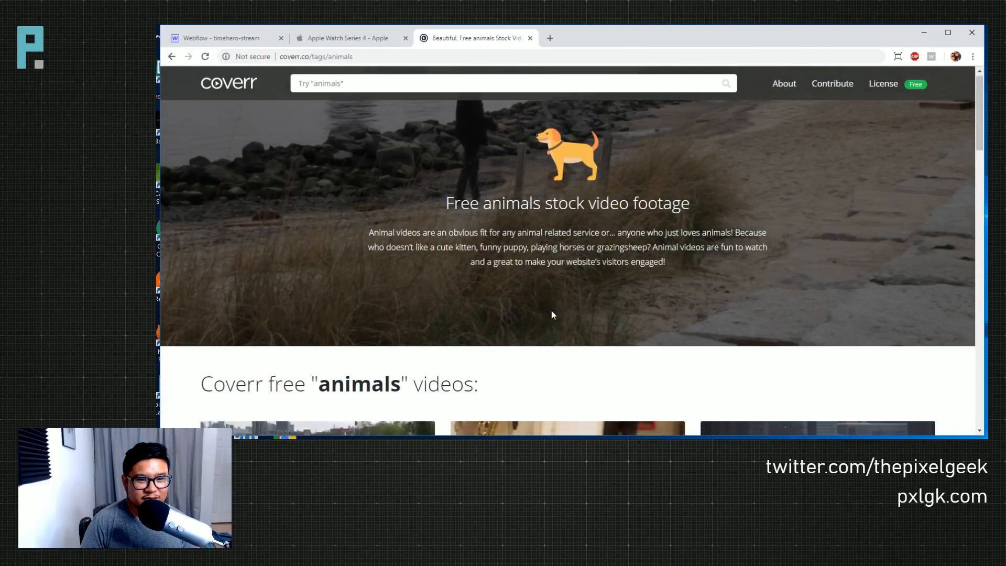
{"action": "scroll", "coordinate": [552, 313], "scroll_direction": "down", "scroll_amount": 5}
{"action": "scroll", "coordinate": [552, 314], "scroll_direction": "down", "scroll_amount": 5}
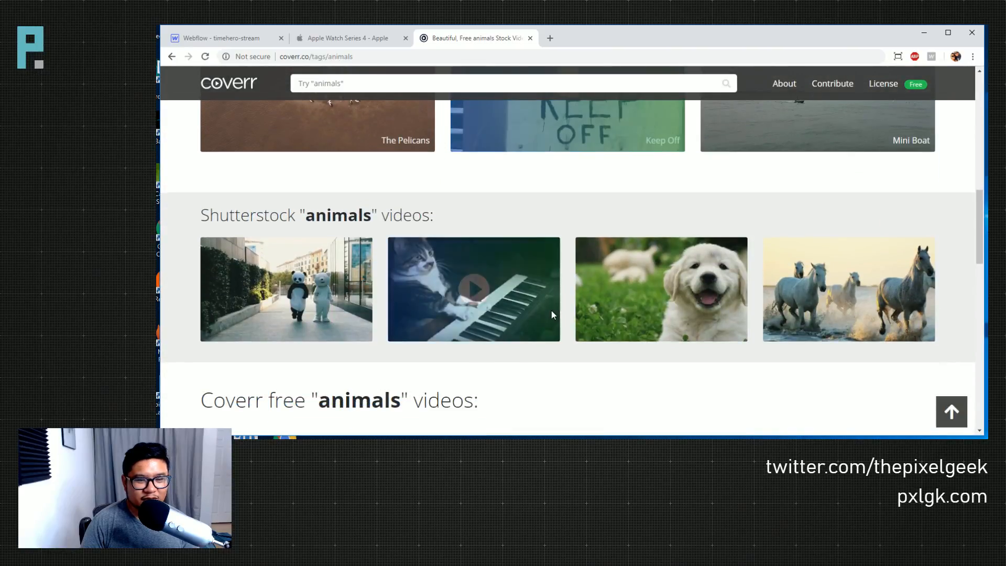
{"action": "scroll", "coordinate": [551, 312], "scroll_direction": "up", "scroll_amount": 1}
{"action": "scroll", "coordinate": [685, 332], "scroll_direction": "down", "scroll_amount": 5}
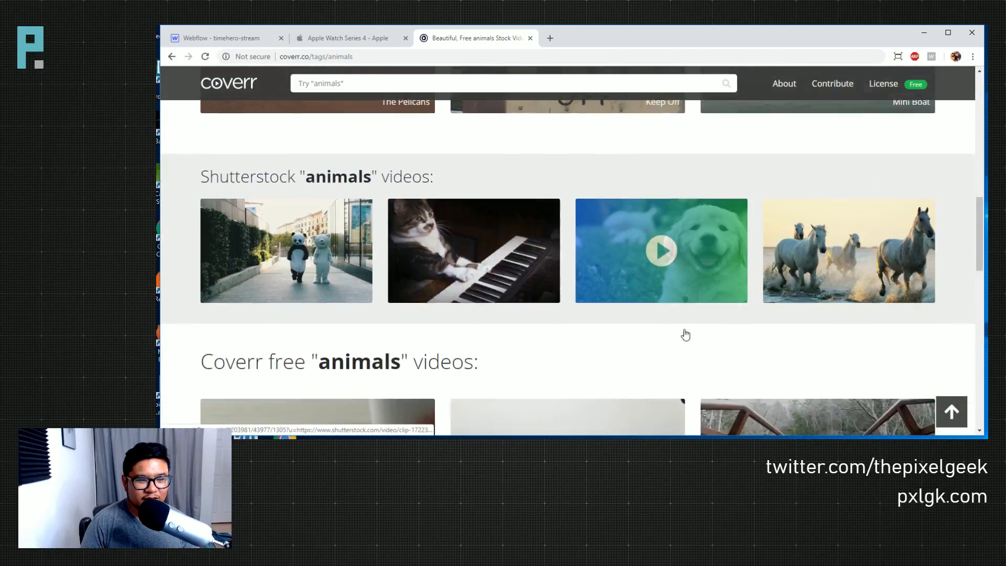
{"action": "scroll", "coordinate": [563, 319], "scroll_direction": "down", "scroll_amount": 1}
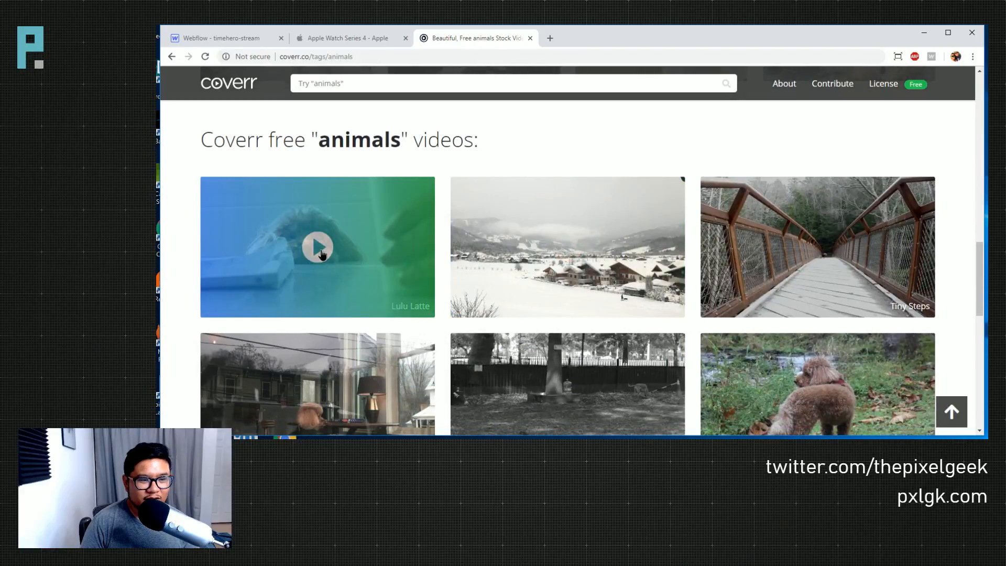
{"action": "left_click", "coordinate": [322, 256]}
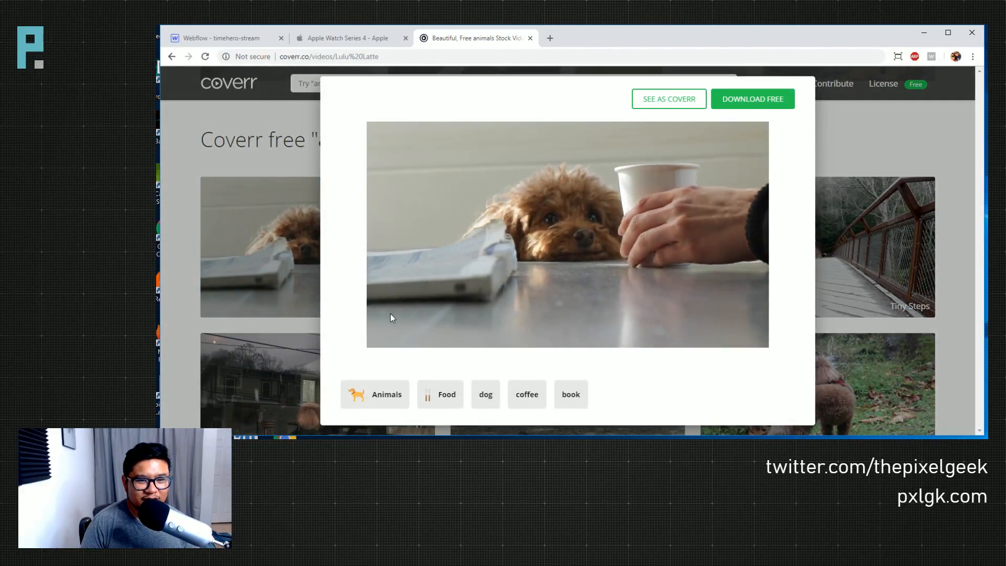
{"action": "left_click", "coordinate": [758, 101]}
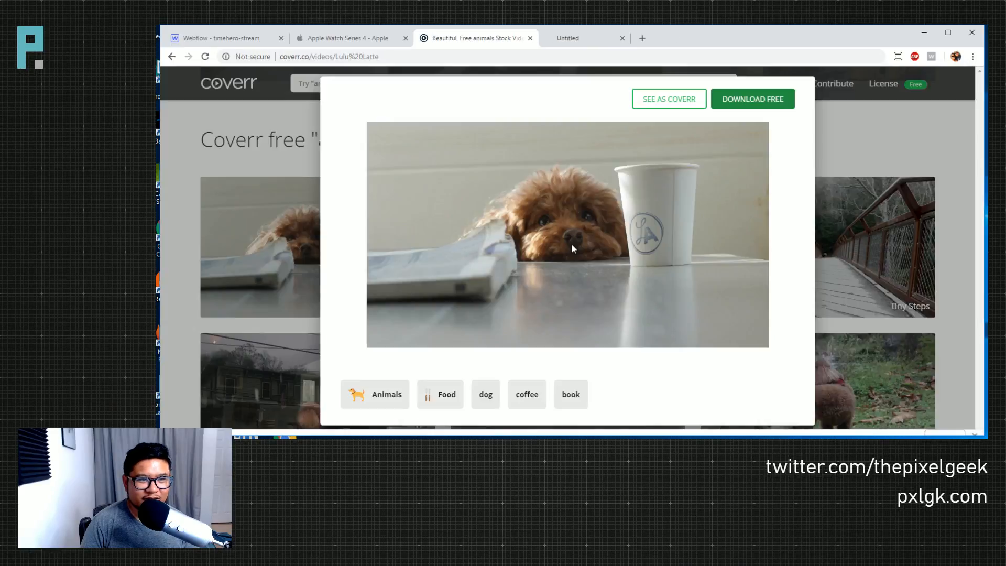
- Close the Lulu Latte preview, open the downloaded Lulu_Latte.zip archive and move its window away from the browser
{"action": "key", "text": "Escape"}
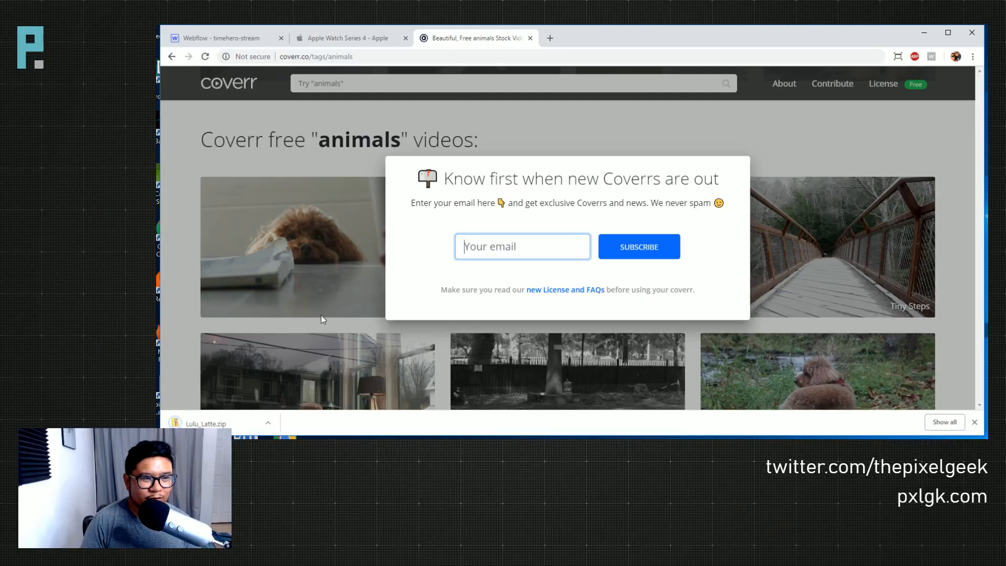
{"action": "left_click", "coordinate": [209, 424]}
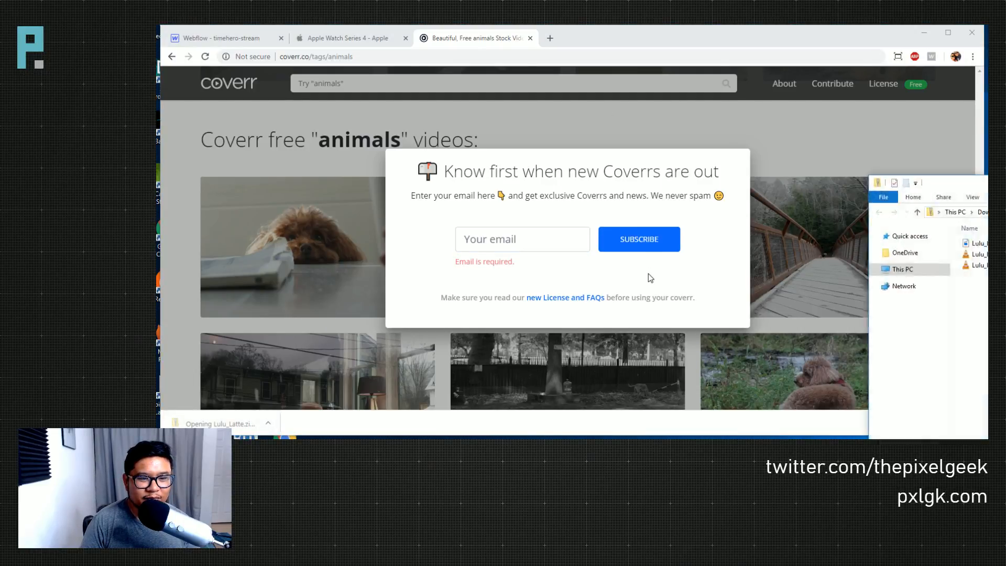
{"action": "left_click_drag", "start_coordinate": [933, 183], "coordinate": [1005, 393]}
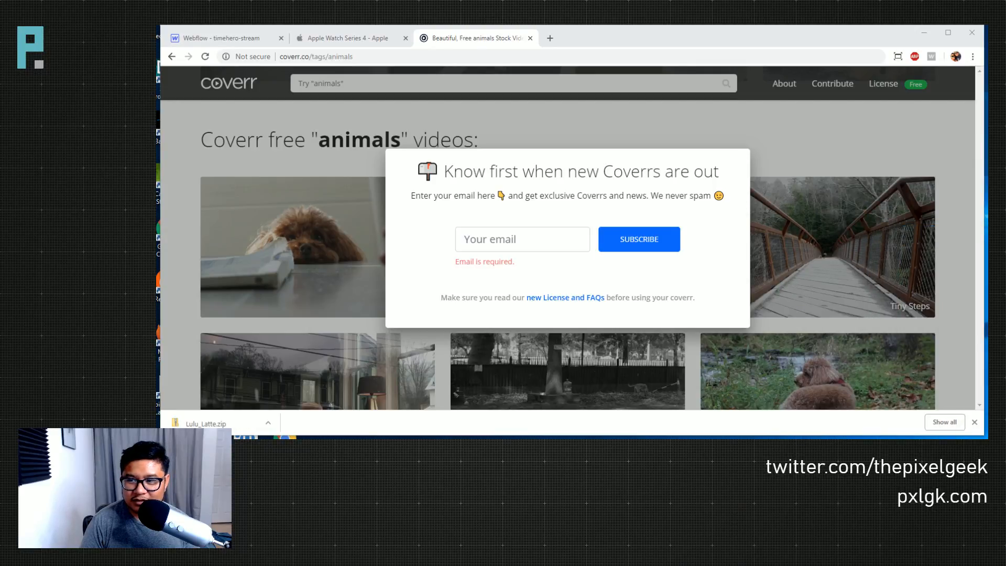
- Close the Coverr tab, return to the Webflow Designer and remove the INBOX-screen.png background image from Div Block 7
{"action": "left_click", "coordinate": [531, 38]}
{"action": "left_click", "coordinate": [250, 39]}
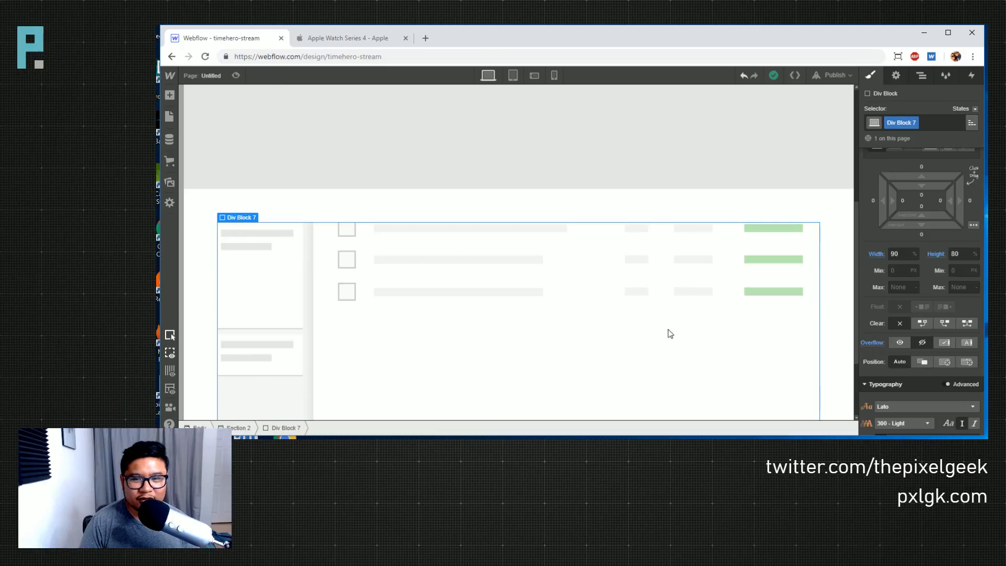
{"action": "scroll", "coordinate": [922, 315], "scroll_direction": "down", "scroll_amount": 5}
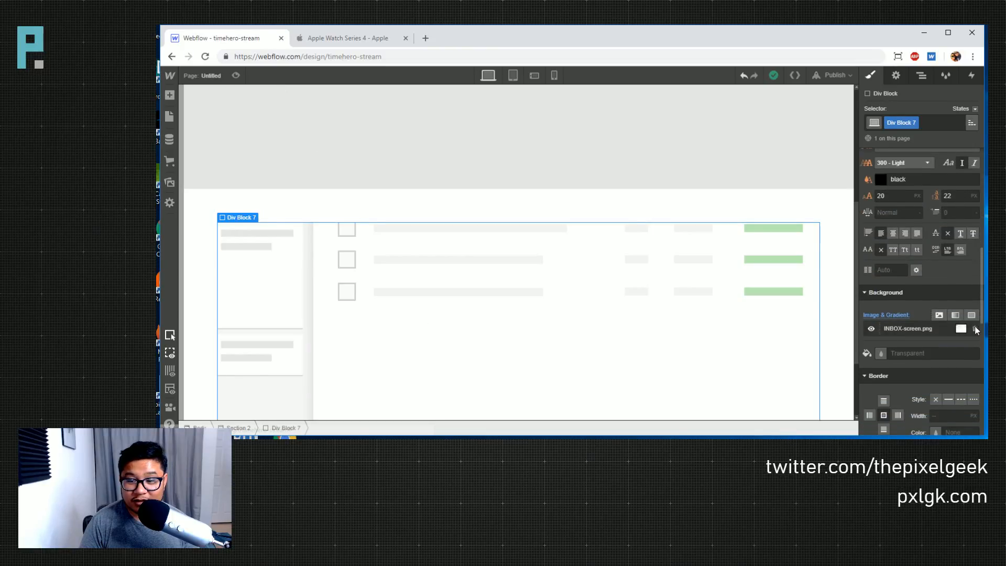
{"action": "left_click", "coordinate": [897, 315]}
{"action": "left_click", "coordinate": [919, 335]}
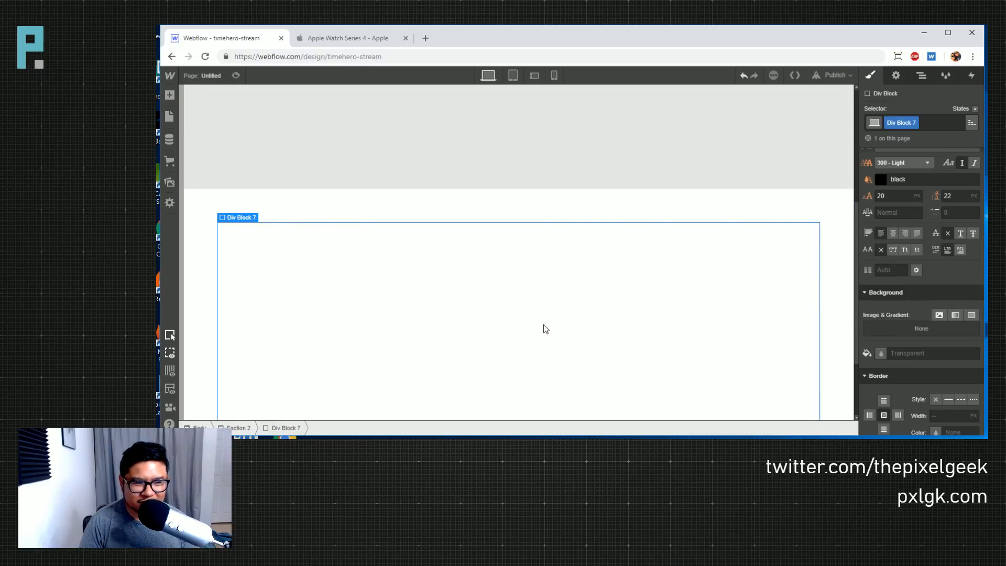
- Add a Background Video element inside Div Block 7
{"action": "key", "text": "a"}
{"action": "scroll", "coordinate": [294, 346], "scroll_direction": "down", "scroll_amount": 10}
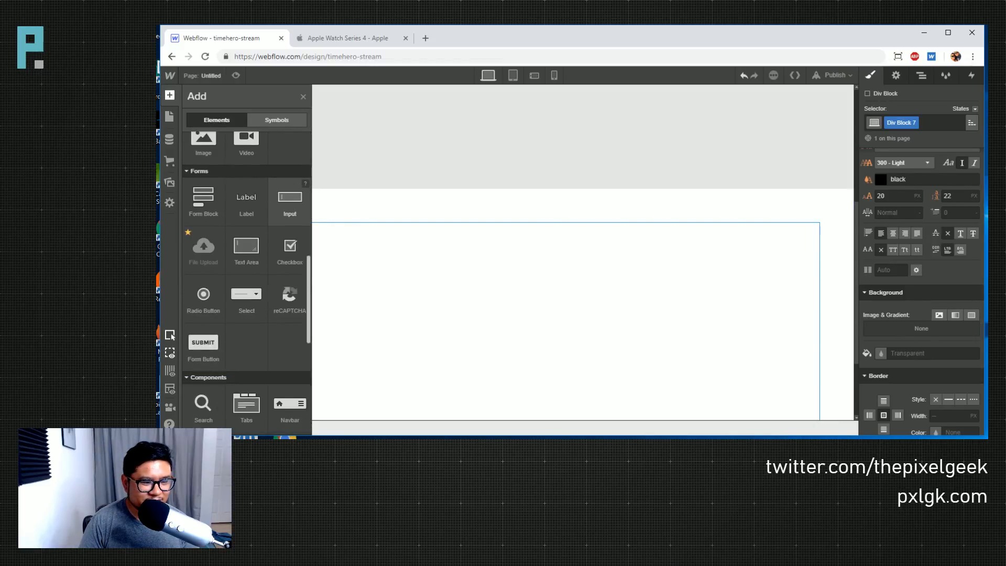
{"action": "left_click_drag", "start_coordinate": [247, 293], "coordinate": [393, 366]}
- Upload the Lulu Latte video file from the Desktop folder to the background video element
{"action": "left_click", "coordinate": [323, 173]}
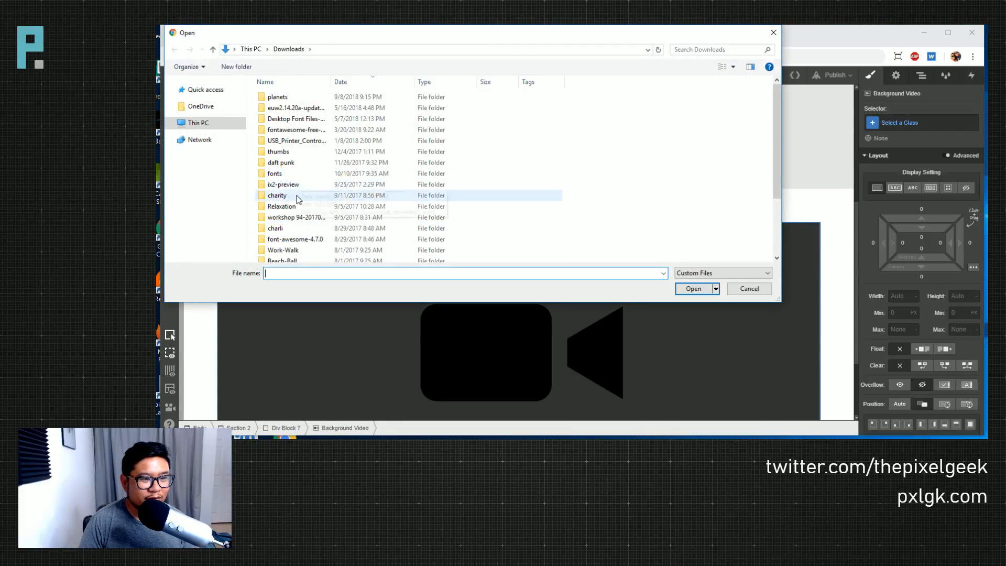
{"action": "scroll", "coordinate": [353, 196], "scroll_direction": "down", "scroll_amount": 3}
{"action": "scroll", "coordinate": [375, 202], "scroll_direction": "up", "scroll_amount": 3}
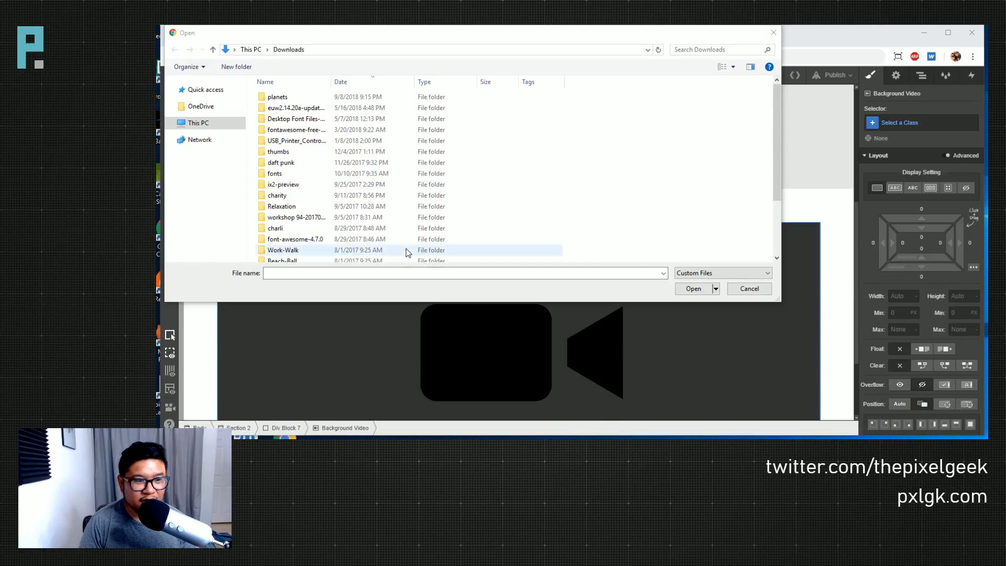
{"action": "left_click", "coordinate": [198, 122]}
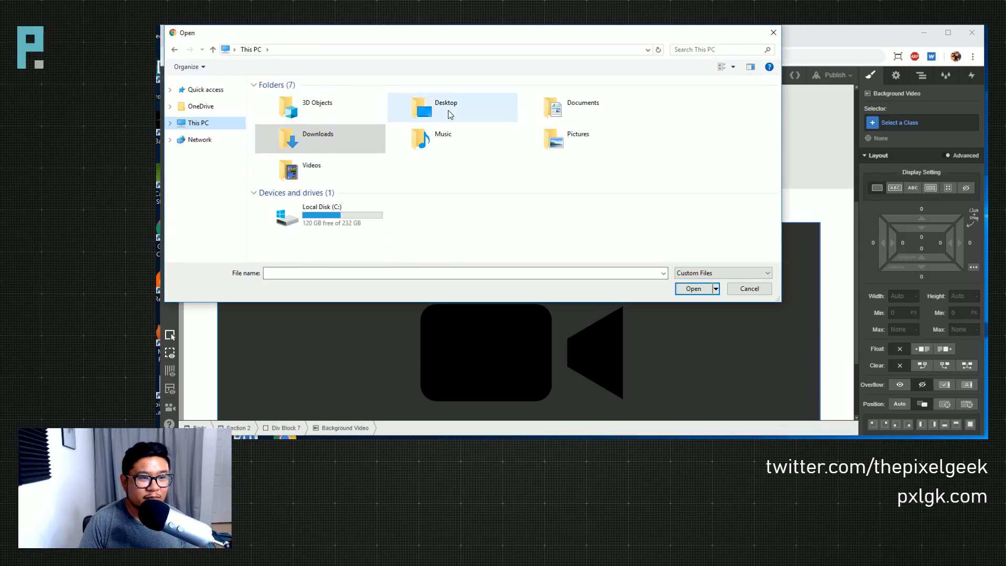
{"action": "double_click", "coordinate": [448, 110]}
{"action": "double_click", "coordinate": [334, 131]}
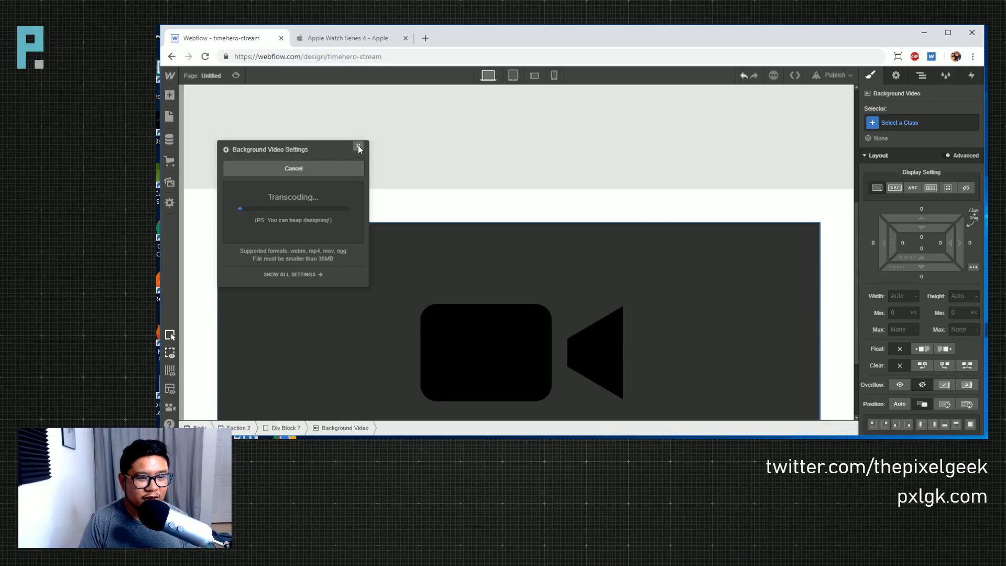
- Switch to the Apple Watch Series 4 page and examine how the Proactive Health Monitor video section resizes while scrolling
{"action": "left_click", "coordinate": [346, 38]}
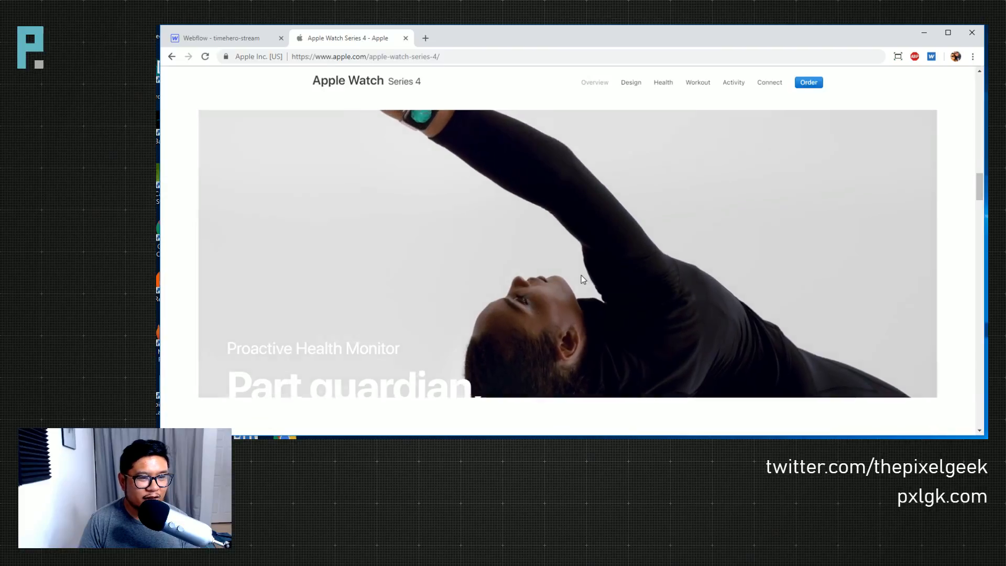
{"action": "scroll", "coordinate": [581, 275], "scroll_direction": "up", "scroll_amount": 5}
{"action": "scroll", "coordinate": [581, 276], "scroll_direction": "down", "scroll_amount": 5}
{"action": "scroll", "coordinate": [580, 279], "scroll_direction": "down", "scroll_amount": 3}
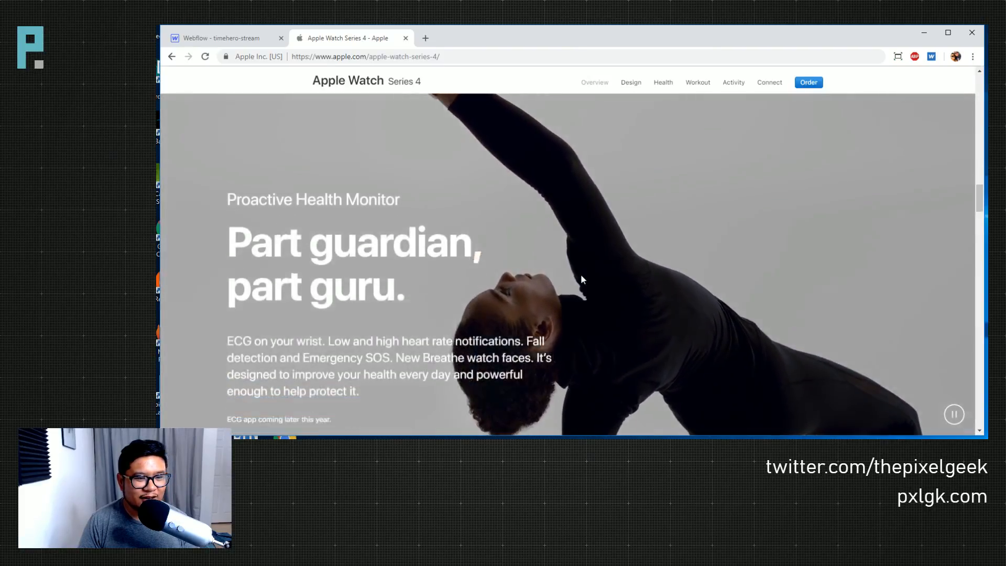
{"action": "scroll", "coordinate": [580, 274], "scroll_direction": "down", "scroll_amount": 3}
{"action": "scroll", "coordinate": [581, 275], "scroll_direction": "up", "scroll_amount": 2}
{"action": "scroll", "coordinate": [580, 275], "scroll_direction": "up", "scroll_amount": 4}
{"action": "scroll", "coordinate": [581, 275], "scroll_direction": "down", "scroll_amount": 2}
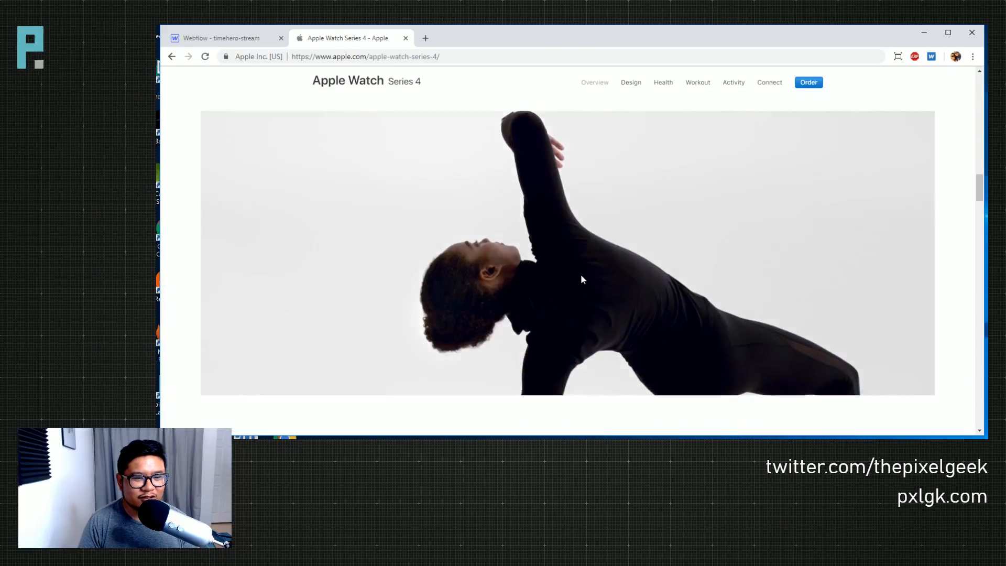
{"action": "scroll", "coordinate": [581, 279], "scroll_direction": "down", "scroll_amount": 3}
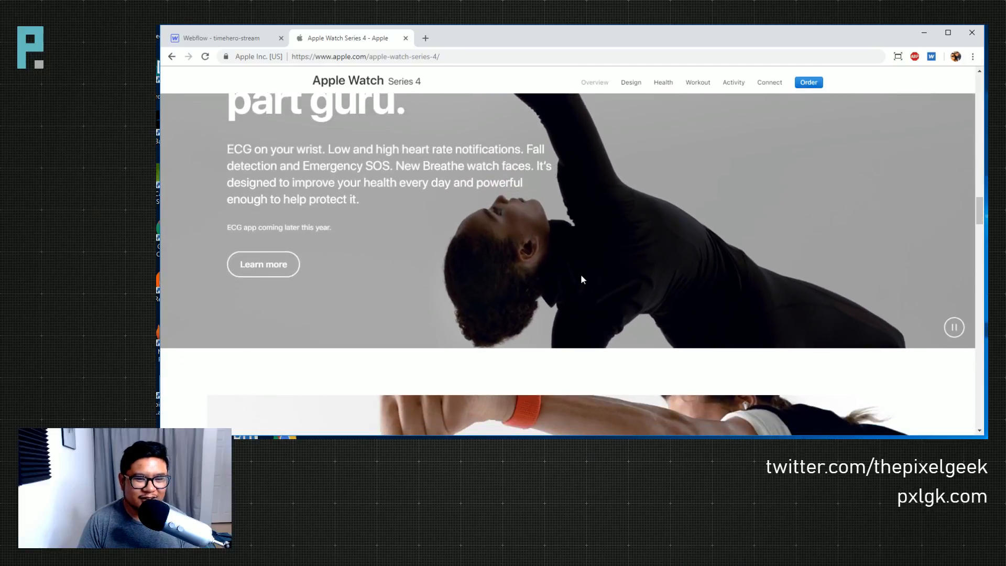
{"action": "scroll", "coordinate": [581, 276], "scroll_direction": "up", "scroll_amount": 3}
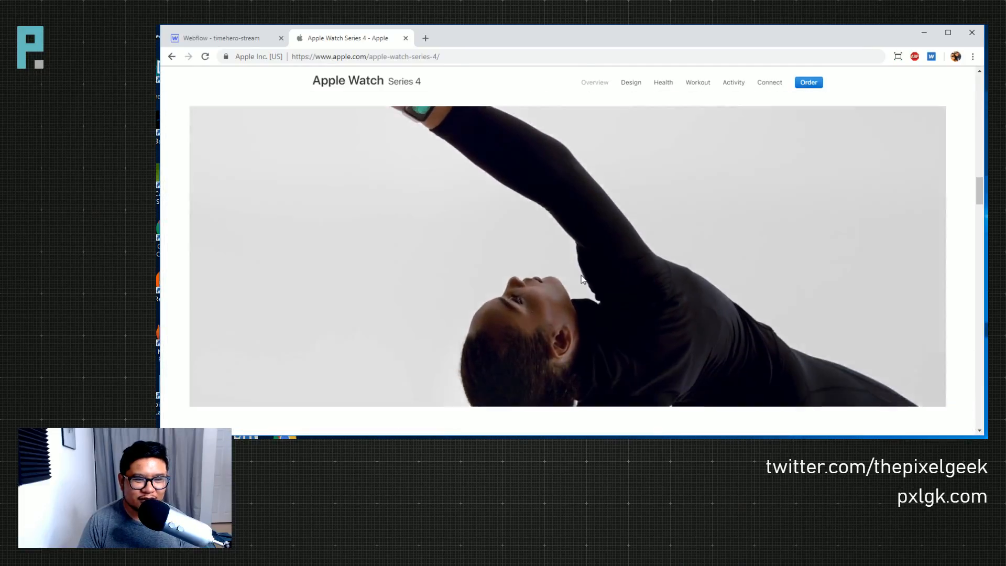
{"action": "scroll", "coordinate": [582, 279], "scroll_direction": "down", "scroll_amount": 3}
{"action": "scroll", "coordinate": [582, 278], "scroll_direction": "up", "scroll_amount": 3}
{"action": "scroll", "coordinate": [581, 276], "scroll_direction": "down", "scroll_amount": 3}
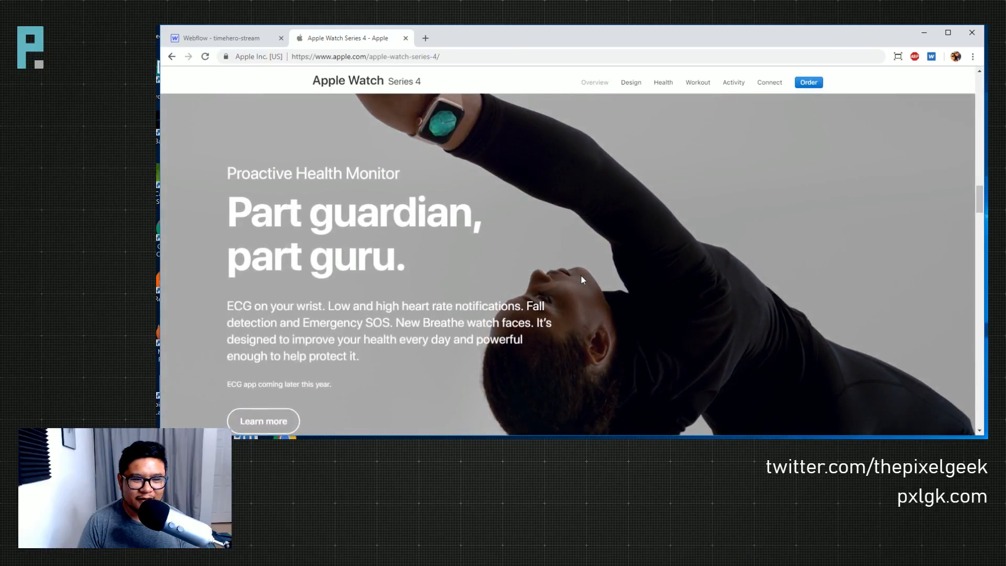
{"action": "scroll", "coordinate": [581, 277], "scroll_direction": "up", "scroll_amount": 3}
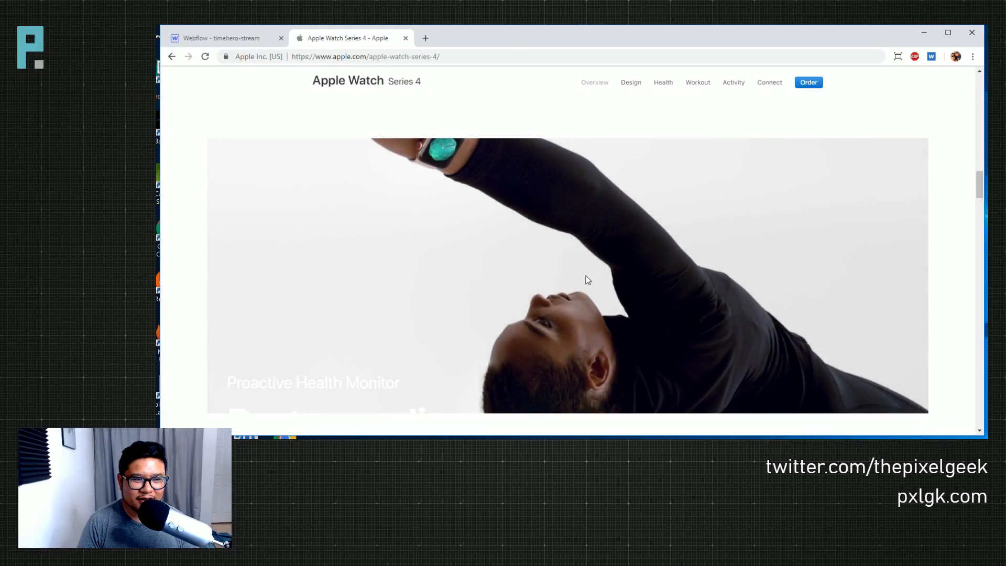
{"action": "scroll", "coordinate": [586, 275], "scroll_direction": "down", "scroll_amount": 3}
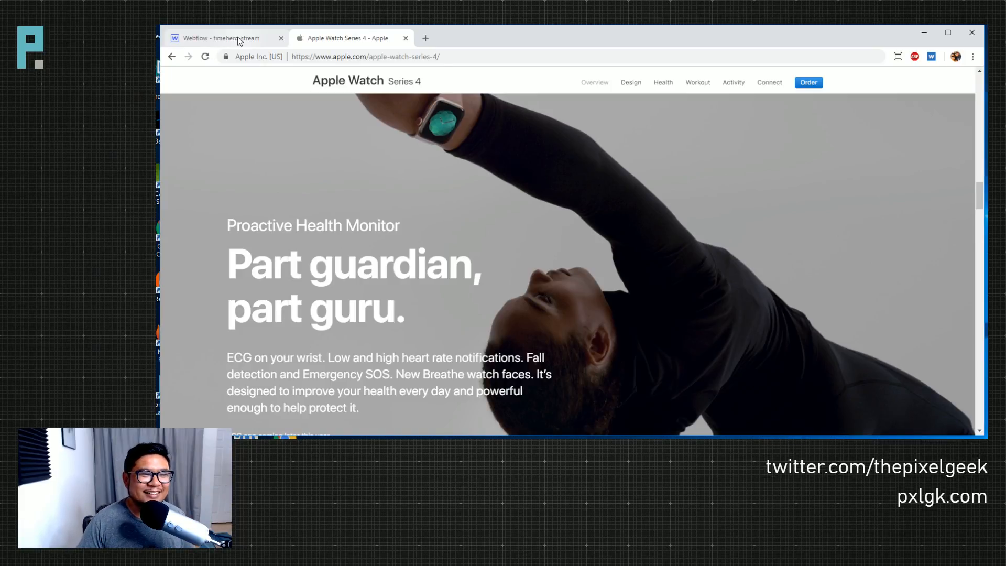
- Return to Webflow, close the background video settings and check the playing video in preview mode
{"action": "left_click", "coordinate": [239, 39]}
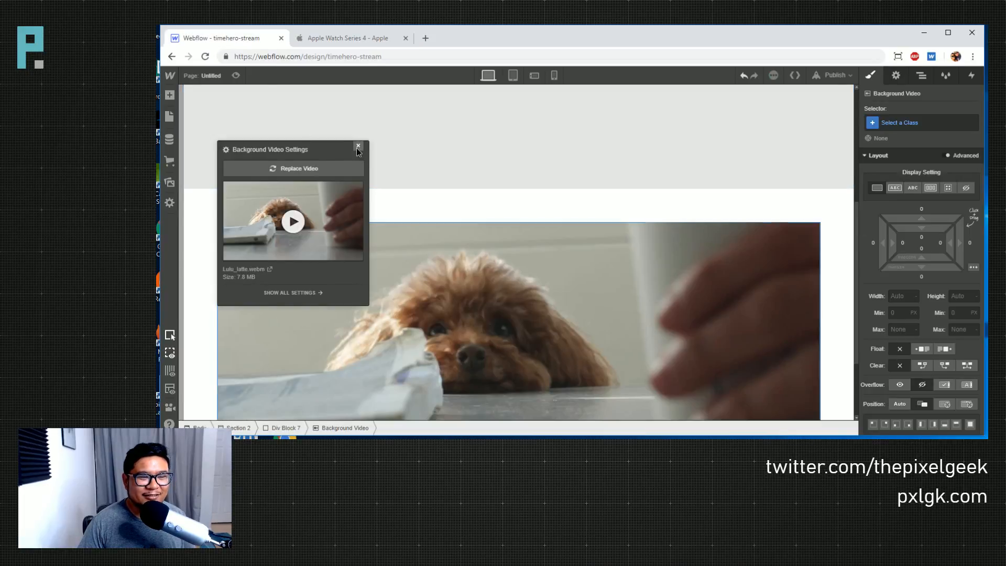
{"action": "left_click", "coordinate": [358, 148]}
{"action": "scroll", "coordinate": [493, 276], "scroll_direction": "down", "scroll_amount": 1}
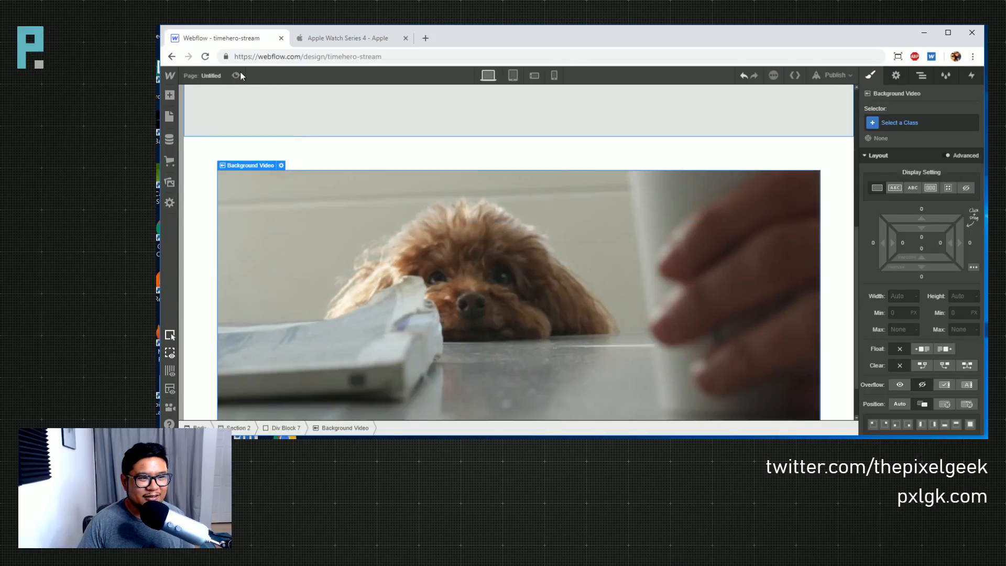
{"action": "left_click", "coordinate": [237, 75]}
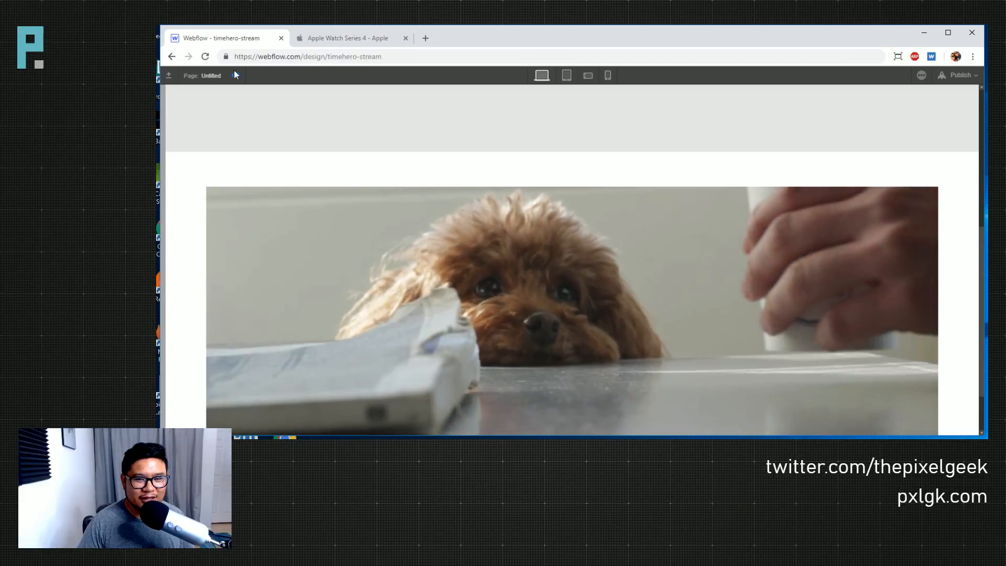
{"action": "left_click", "coordinate": [235, 75]}
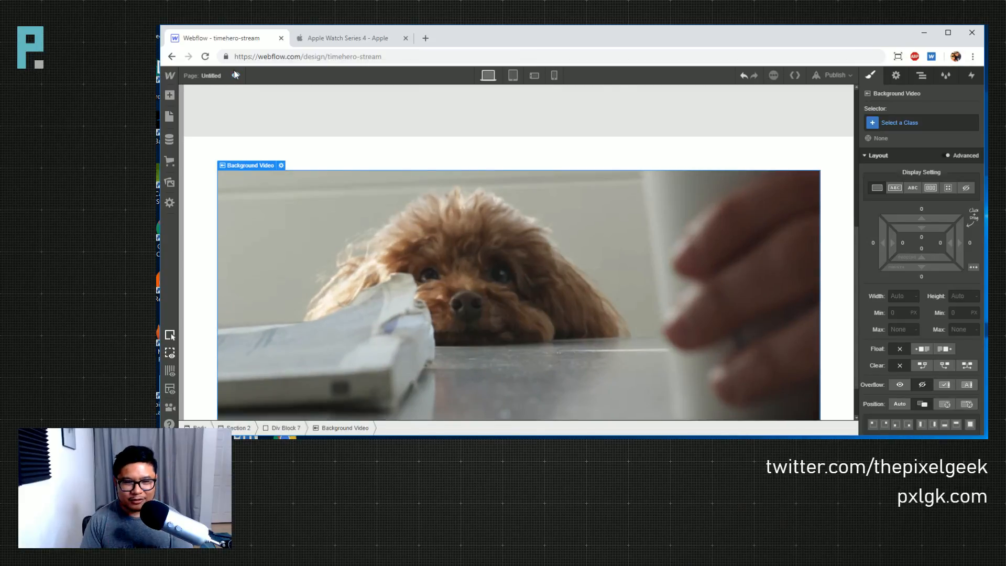
- Set the width of the Background Video element inside Div Block 7 to 100 VW
{"action": "left_click", "coordinate": [489, 276]}
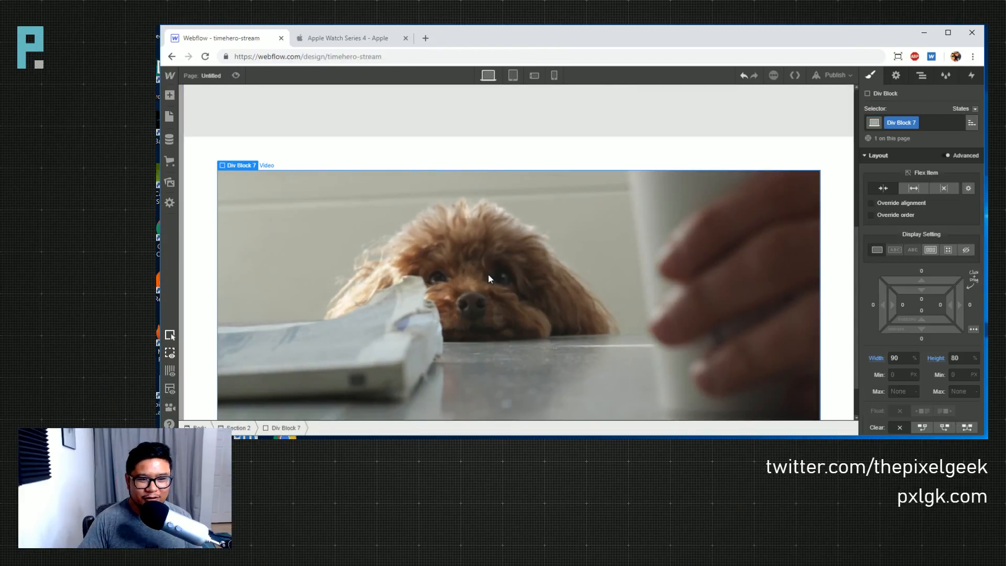
{"action": "scroll", "coordinate": [908, 398], "scroll_direction": "down", "scroll_amount": 2}
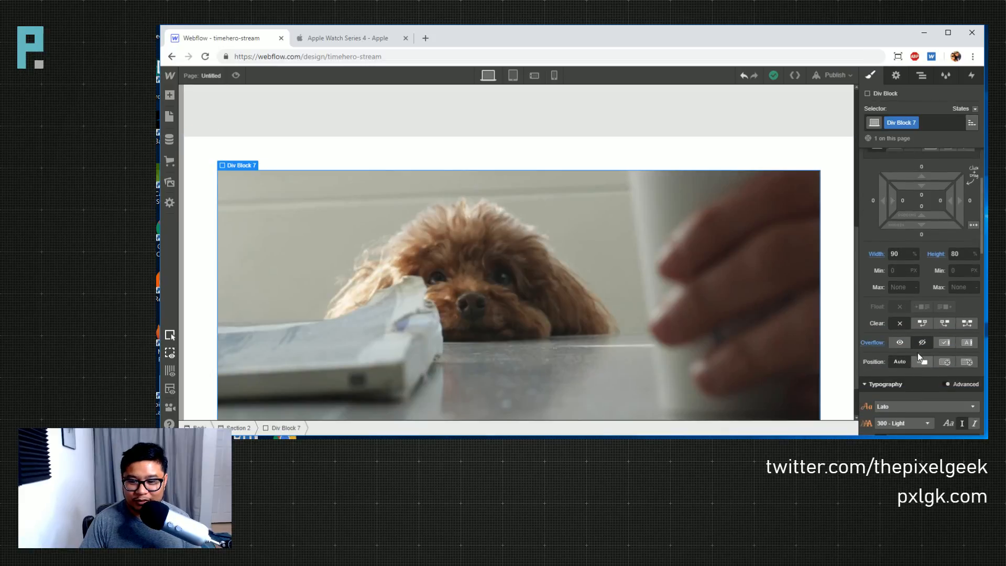
{"action": "left_click", "coordinate": [626, 264]}
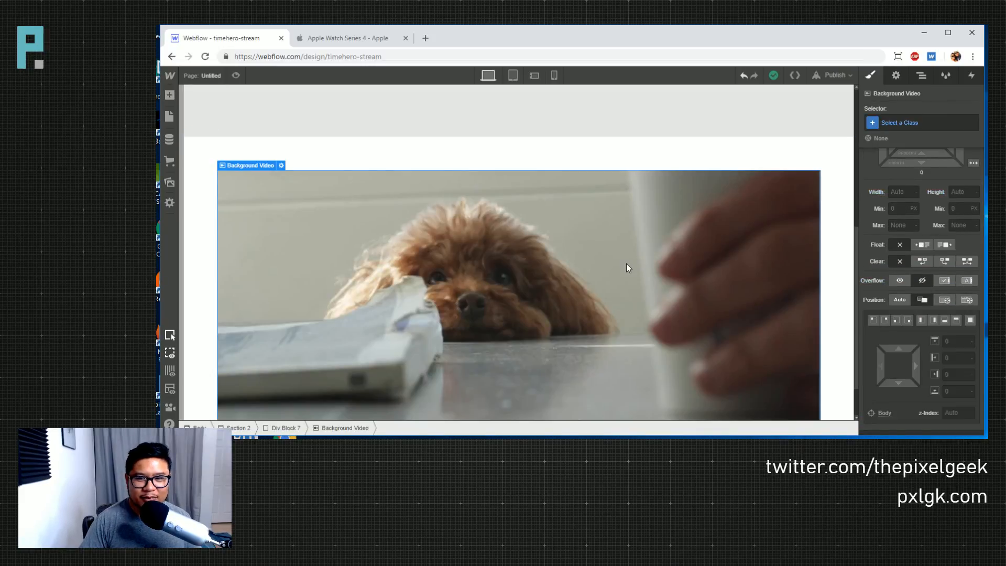
{"action": "scroll", "coordinate": [916, 316], "scroll_direction": "up", "scroll_amount": 1}
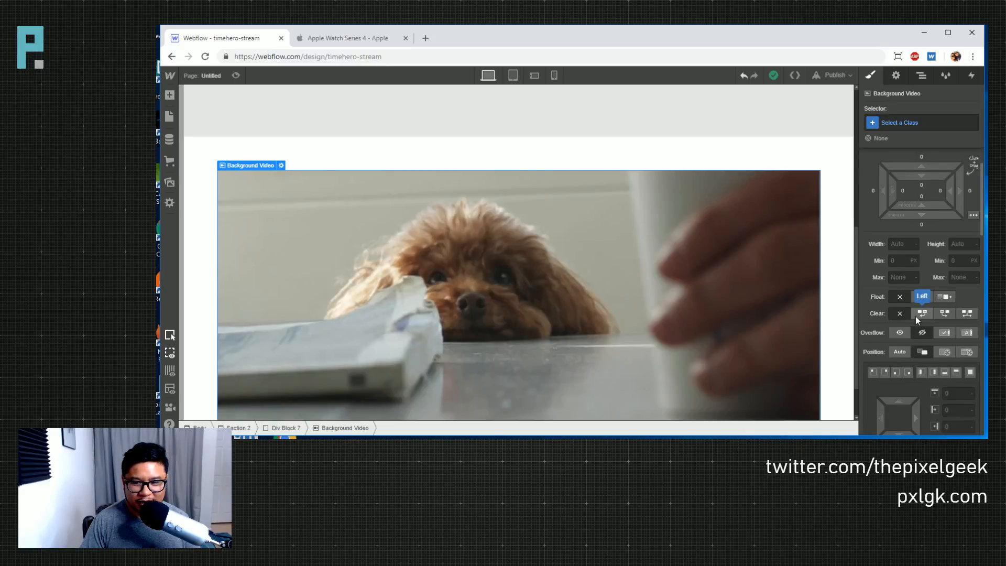
{"action": "scroll", "coordinate": [916, 316], "scroll_direction": "down", "scroll_amount": 1}
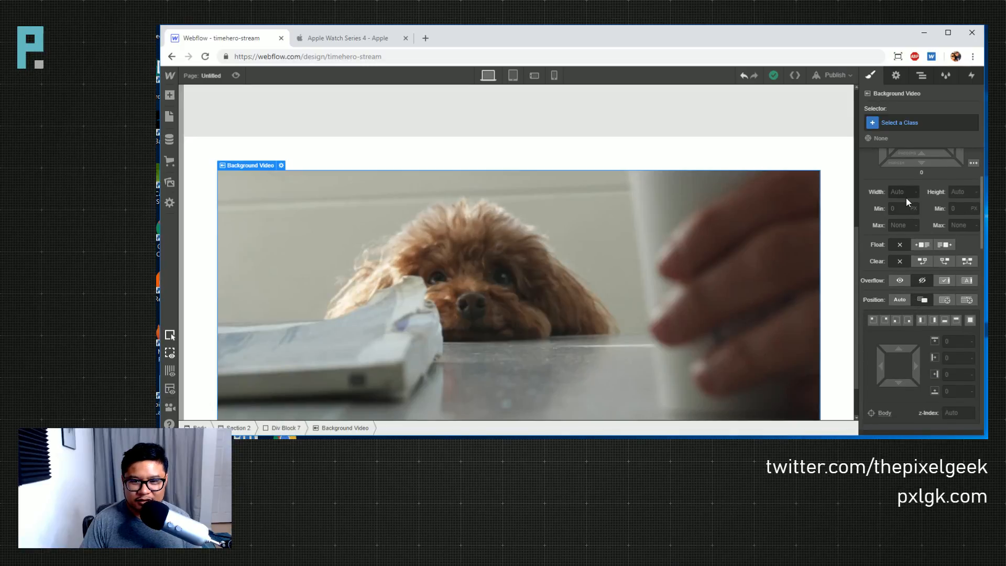
{"action": "left_click", "coordinate": [907, 196]}
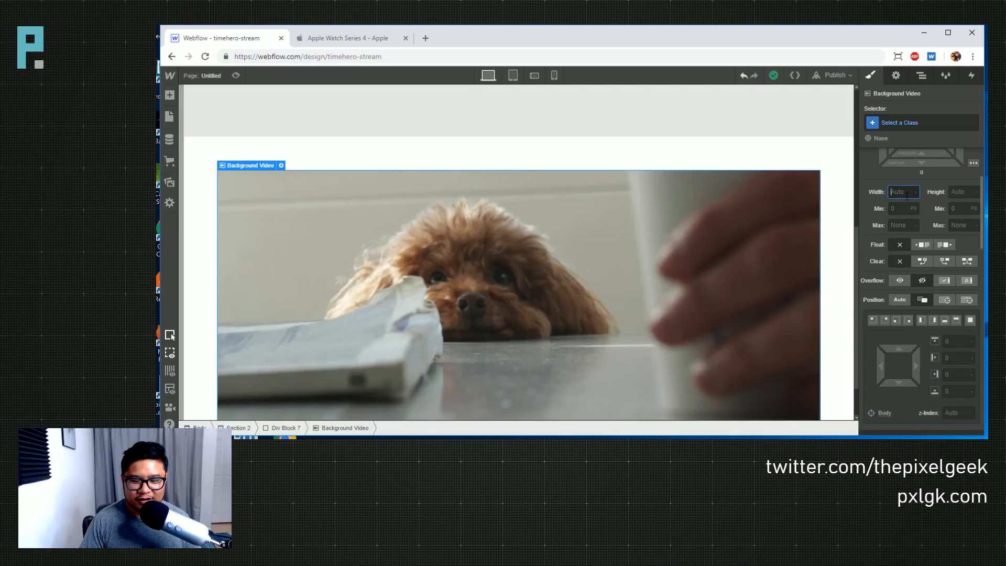
{"action": "type", "text": "10"}
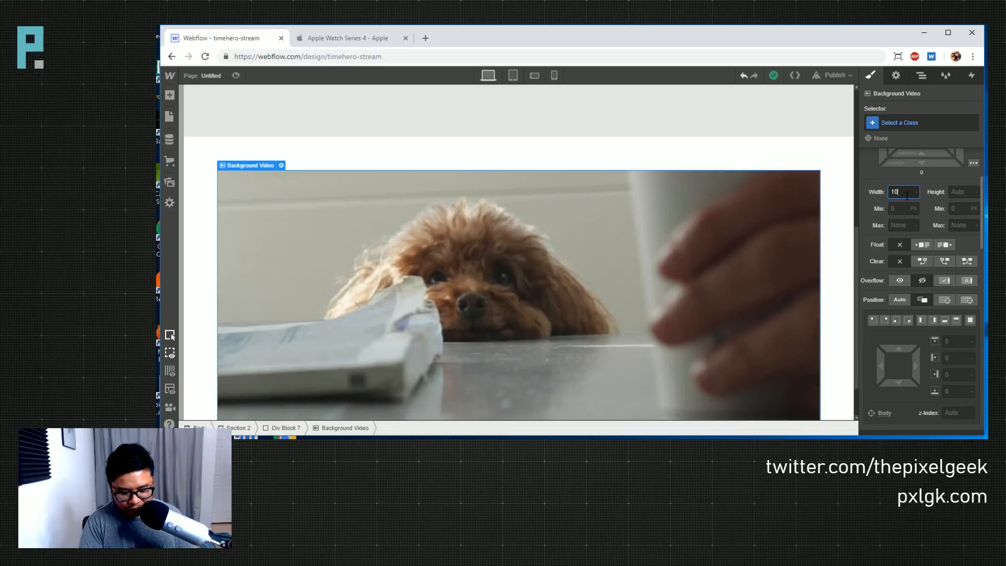
{"action": "type", "text": "0vw"}
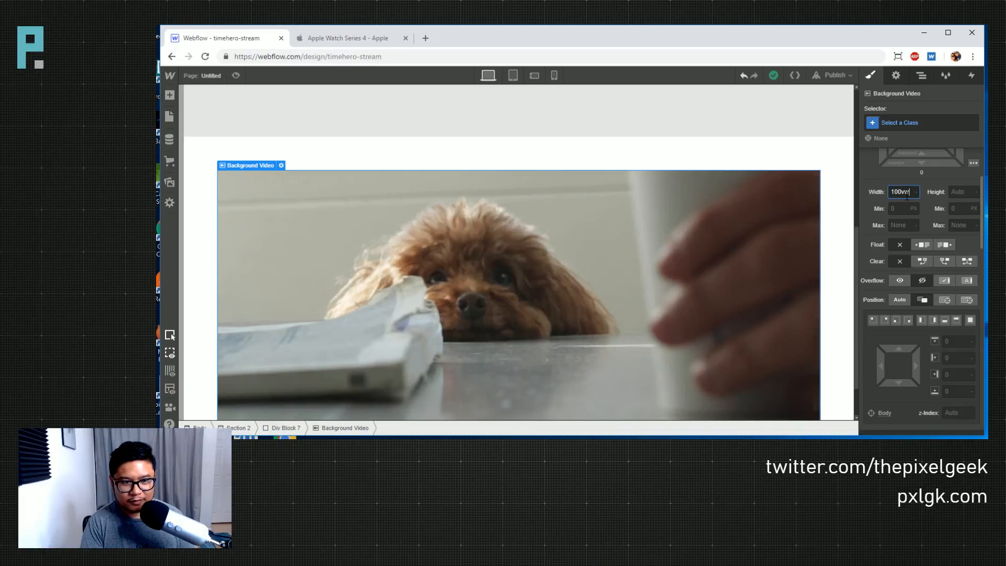
{"action": "key", "text": "Return"}
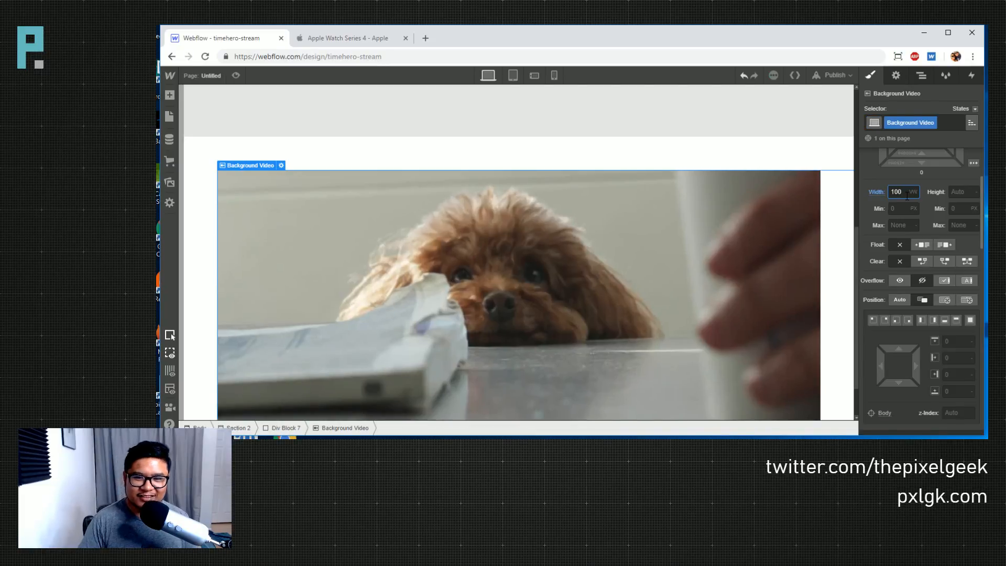
- Set the Background Video's height to 100 VH, check Section 2's sizing and reselect the video
{"action": "scroll", "coordinate": [750, 299], "scroll_direction": "down", "scroll_amount": 1}
{"action": "left_click", "coordinate": [958, 192]}
{"action": "type", "text": "100vh"}
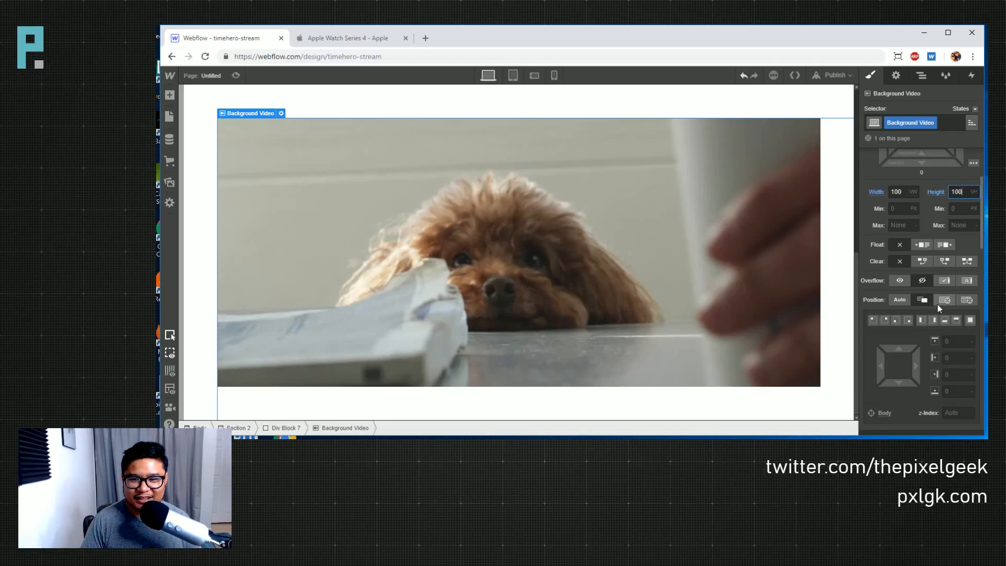
{"action": "left_click", "coordinate": [484, 109]}
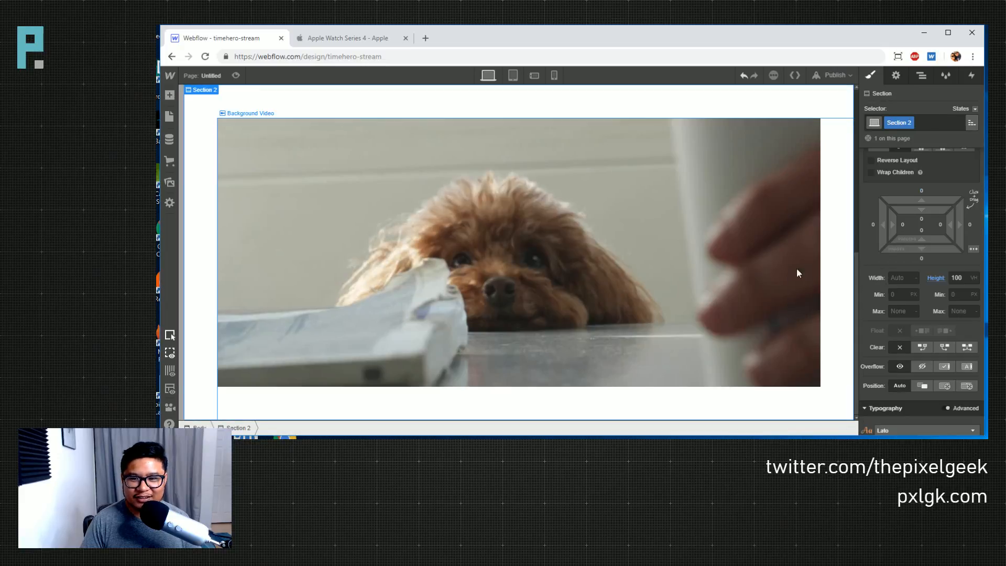
{"action": "left_click", "coordinate": [587, 207]}
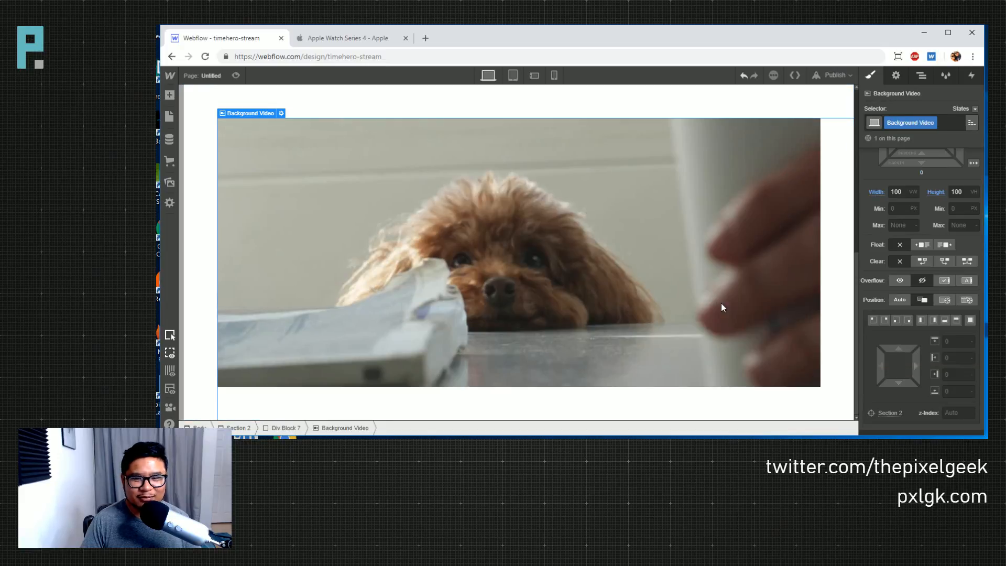
- Try positioning the Background Video absolutely in the top-left corner of Section 2
{"action": "left_click", "coordinate": [943, 300]}
{"action": "left_click", "coordinate": [874, 320]}
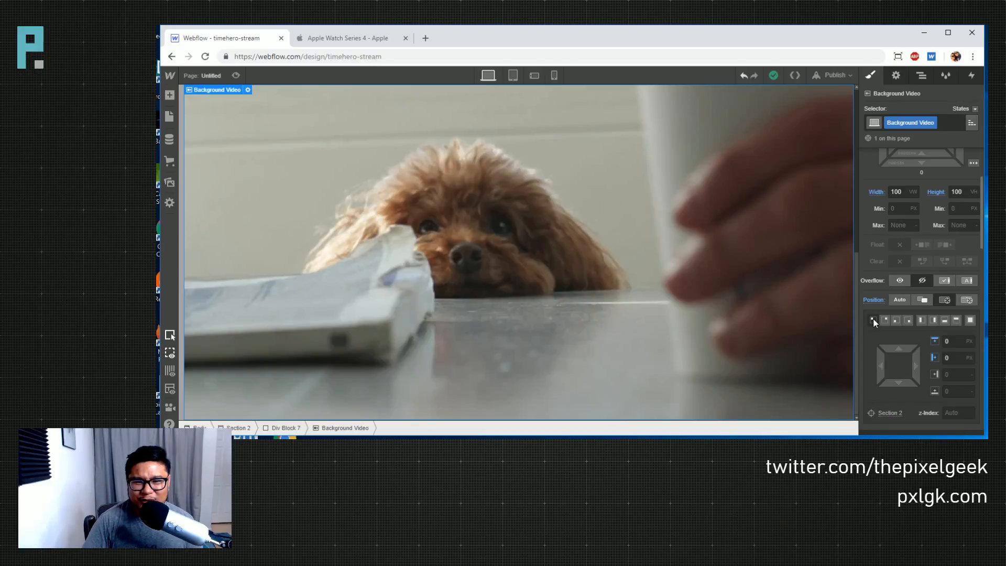
{"action": "left_click", "coordinate": [879, 301], "text": "alt"}
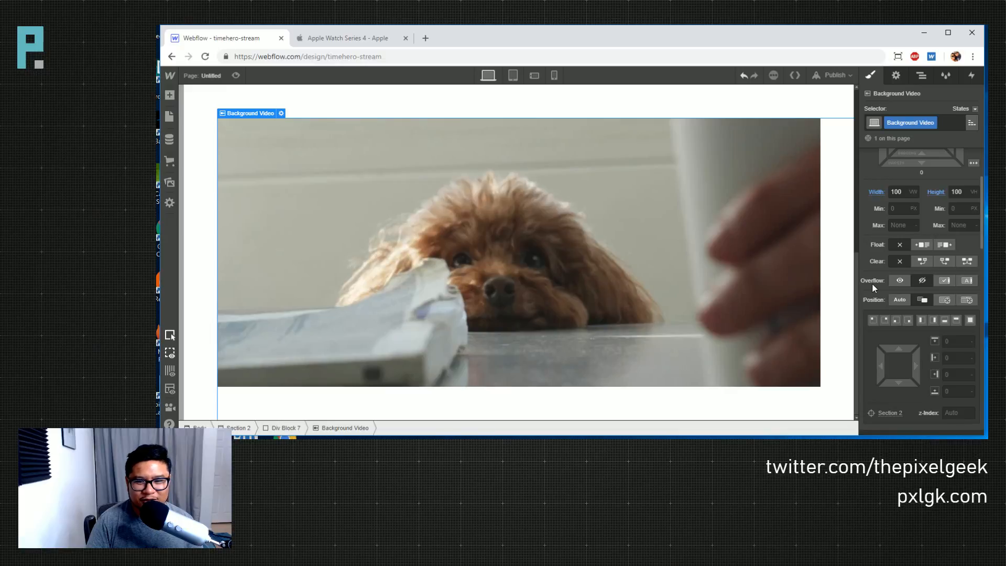
- Offset the relatively positioned Background Video -5 VW from the left inside Div Block 7
{"action": "left_click_drag", "start_coordinate": [880, 366], "coordinate": [791, 357]}
{"action": "scroll", "coordinate": [592, 340], "scroll_direction": "up", "scroll_amount": 3}
{"action": "scroll", "coordinate": [592, 341], "scroll_direction": "down", "scroll_amount": 3}
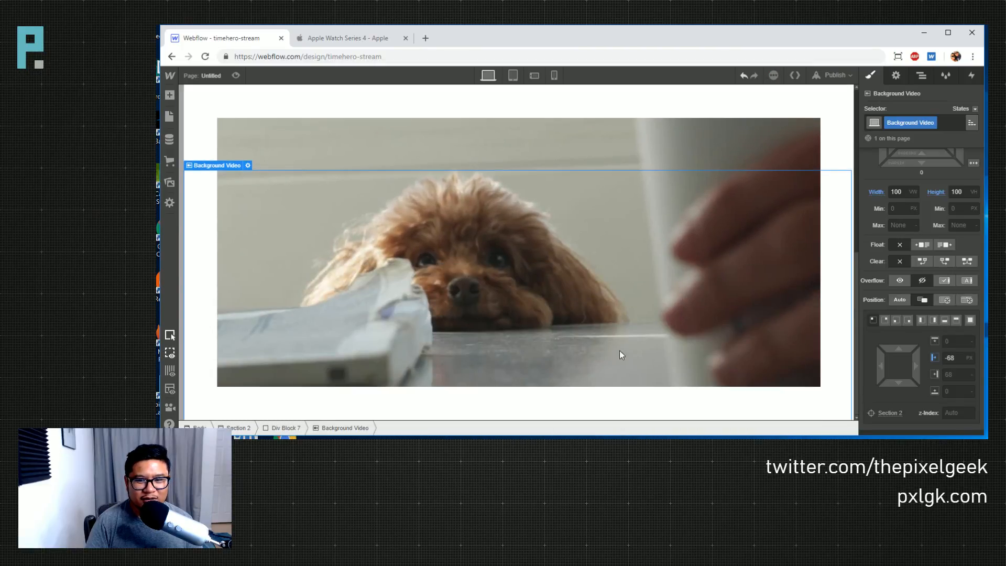
{"action": "left_click", "coordinate": [956, 360]}
{"action": "type", "text": "0vw"}
{"action": "key", "text": "Return"}
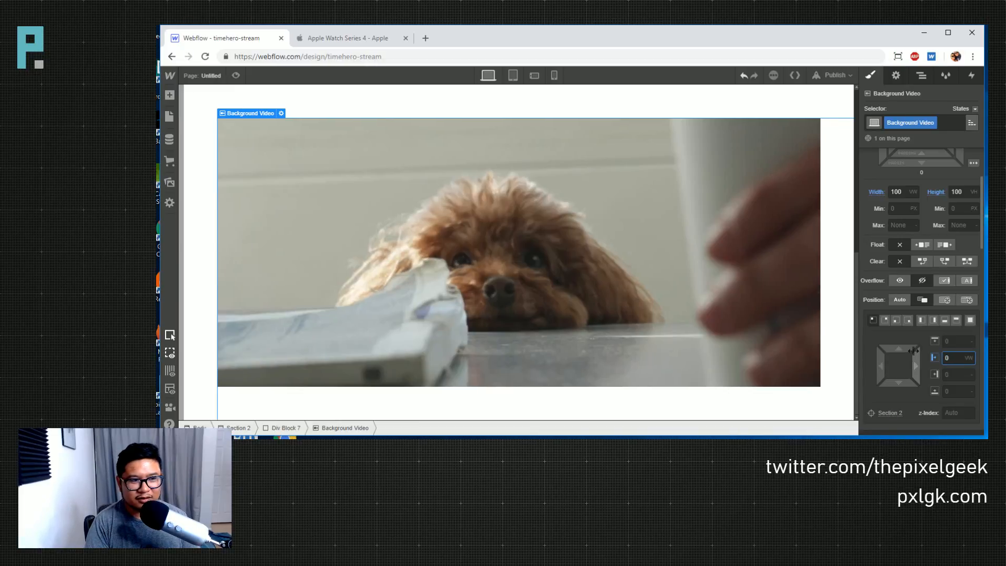
{"action": "key", "text": "BackSpace"}
{"action": "type", "text": "-4"}
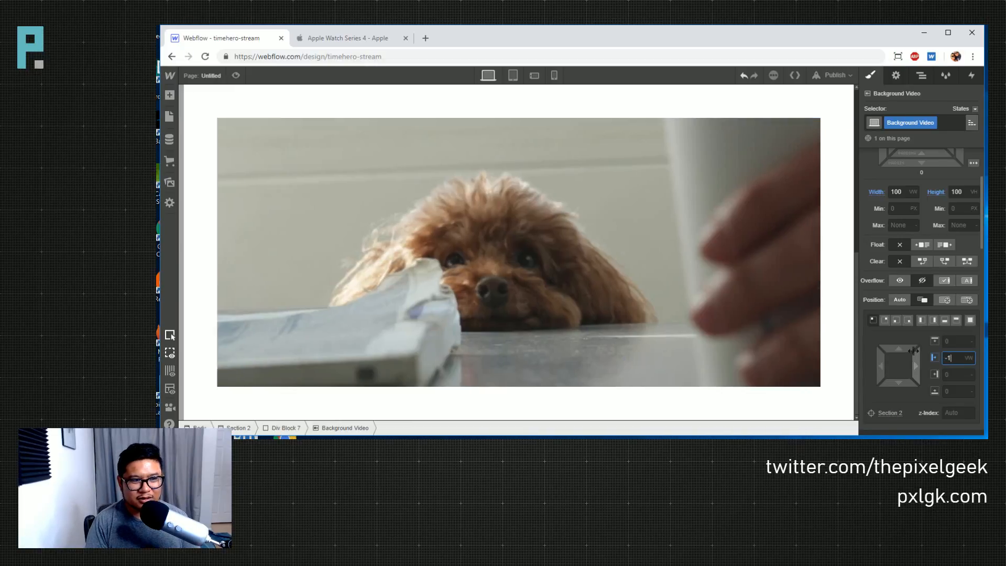
{"action": "key", "text": "Down"}
{"action": "key", "text": "Down"}
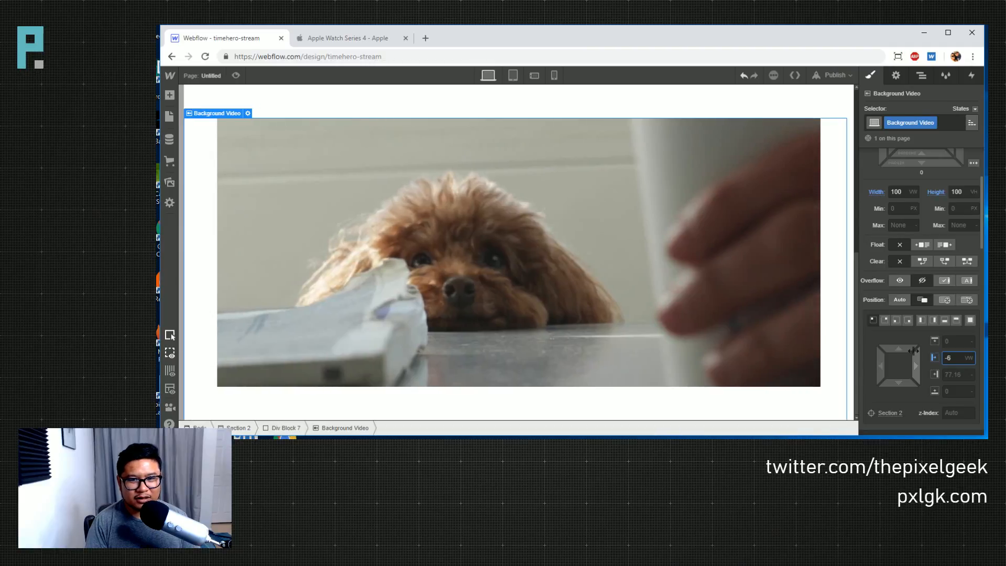
{"action": "key", "text": "Up"}
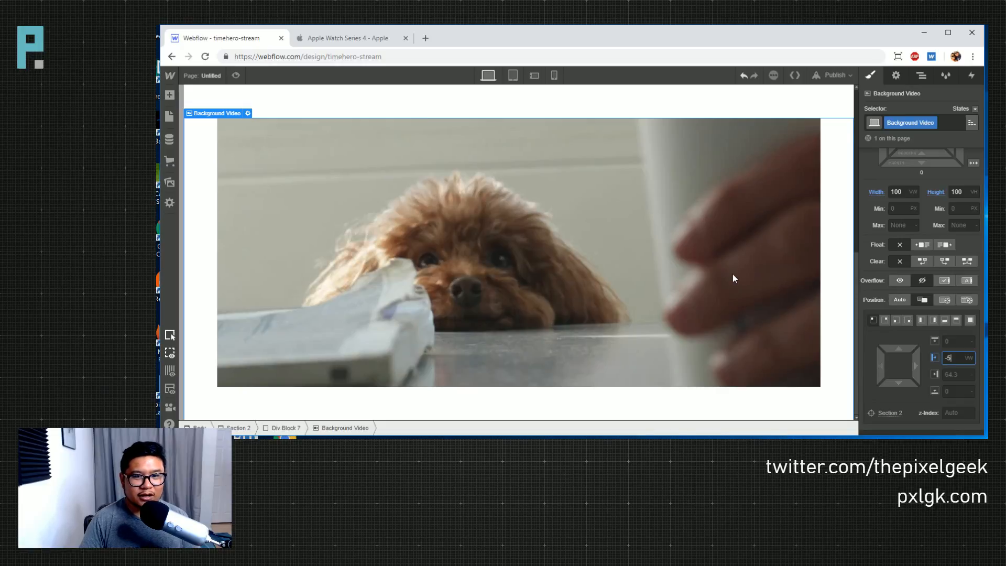
- Set the Background Video's top offset to -10 VH and check its placement on the page
{"action": "scroll", "coordinate": [733, 275], "scroll_direction": "up", "scroll_amount": 1}
{"action": "key", "text": "shift+Tab"}
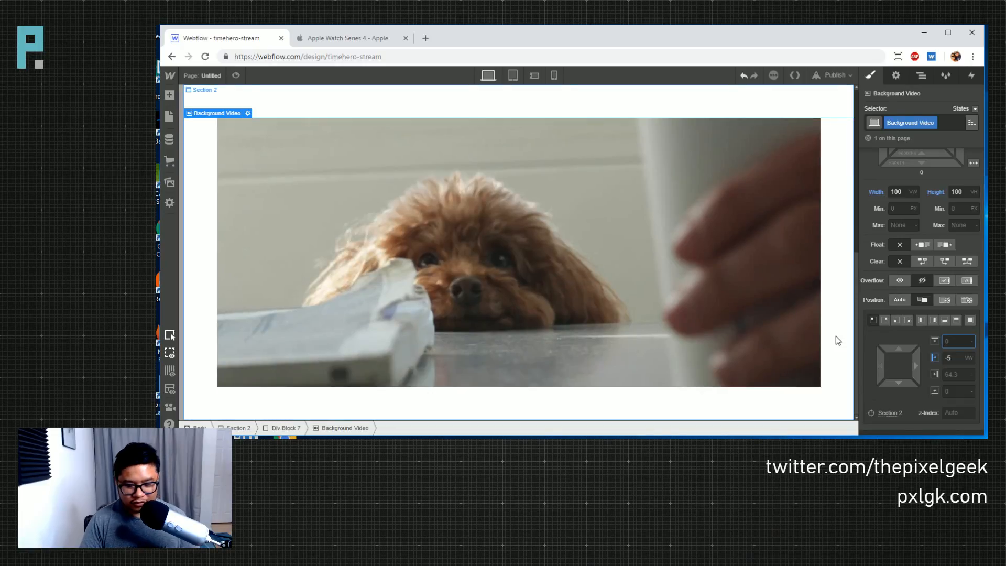
{"action": "type", "text": "-5"}
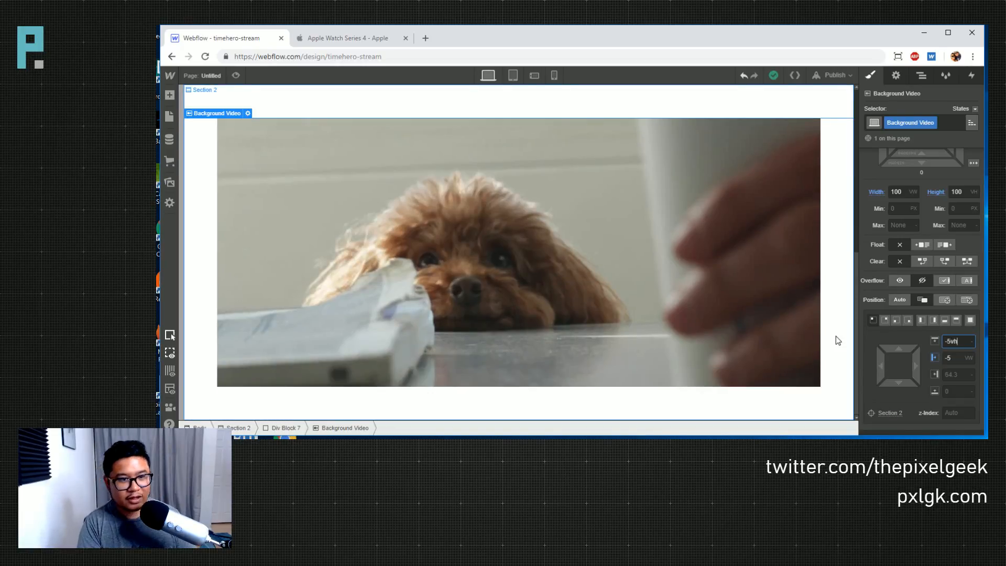
{"action": "scroll", "coordinate": [637, 300], "scroll_direction": "up", "scroll_amount": 1}
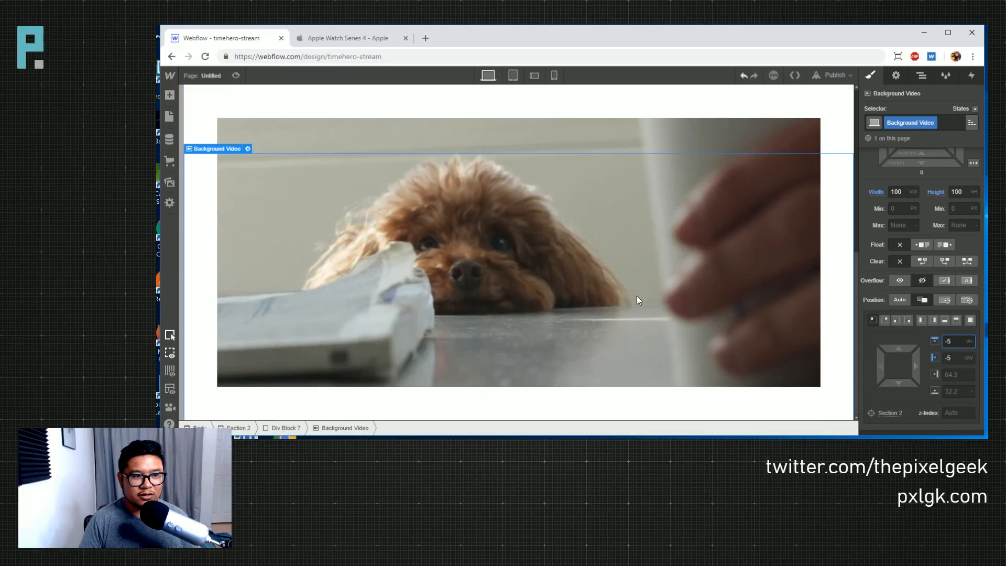
{"action": "key", "text": "Down"}
{"action": "key", "text": "Down"}
{"action": "key", "text": "Down"}
{"action": "key", "text": "Down"}
{"action": "key", "text": "Down"}
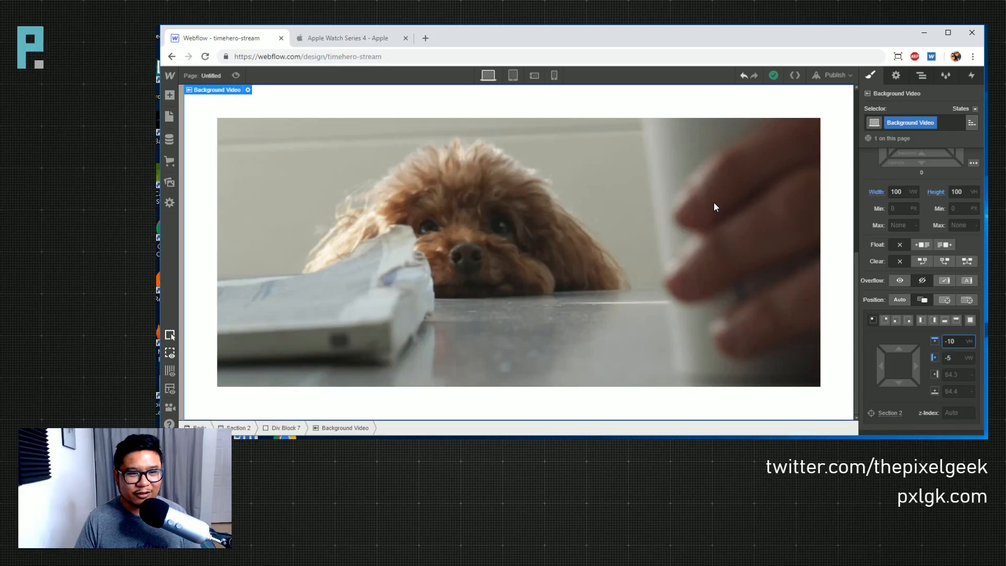
{"action": "scroll", "coordinate": [714, 202], "scroll_direction": "up", "scroll_amount": 1}
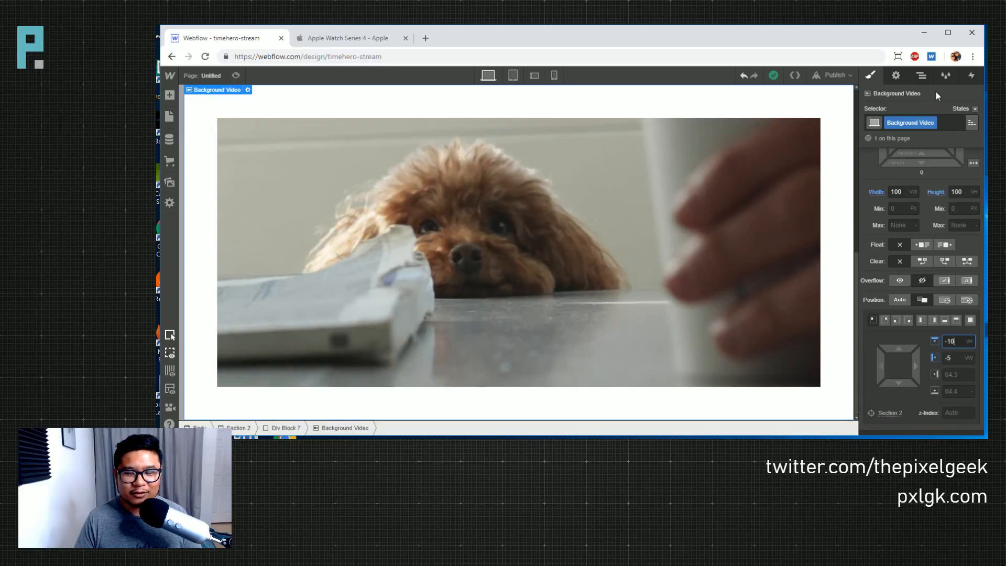
{"action": "scroll", "coordinate": [752, 198], "scroll_direction": "up", "scroll_amount": 3}
{"action": "scroll", "coordinate": [752, 198], "scroll_direction": "down", "scroll_amount": 5}
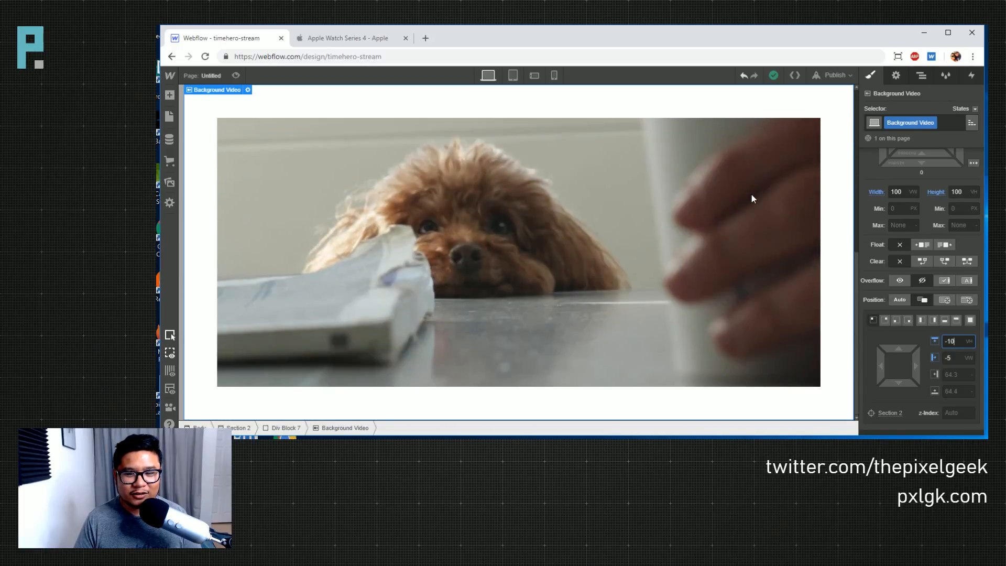
{"action": "scroll", "coordinate": [820, 154], "scroll_direction": "up", "scroll_amount": 2}
- Add a While Scrolling in View element trigger to Section 2
{"action": "left_click", "coordinate": [922, 79]}
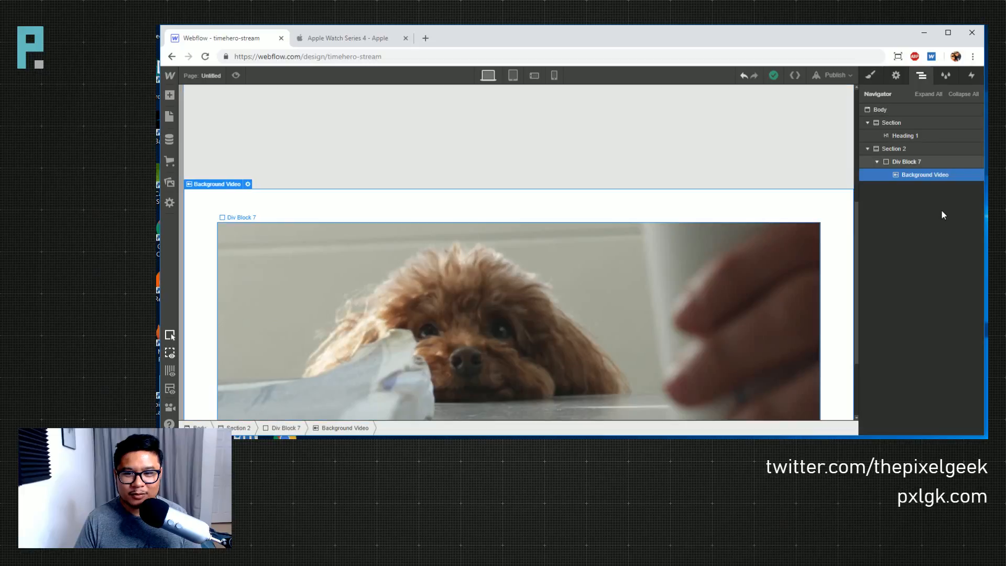
{"action": "left_click", "coordinate": [904, 148]}
{"action": "scroll", "coordinate": [794, 212], "scroll_direction": "up", "scroll_amount": 3}
{"action": "scroll", "coordinate": [795, 212], "scroll_direction": "up", "scroll_amount": 2}
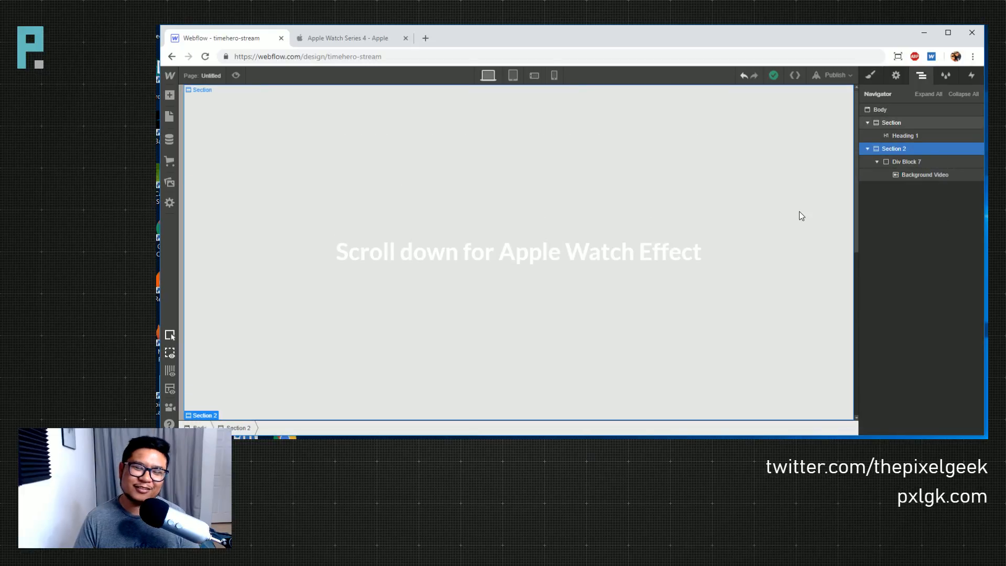
{"action": "left_click", "coordinate": [972, 75]}
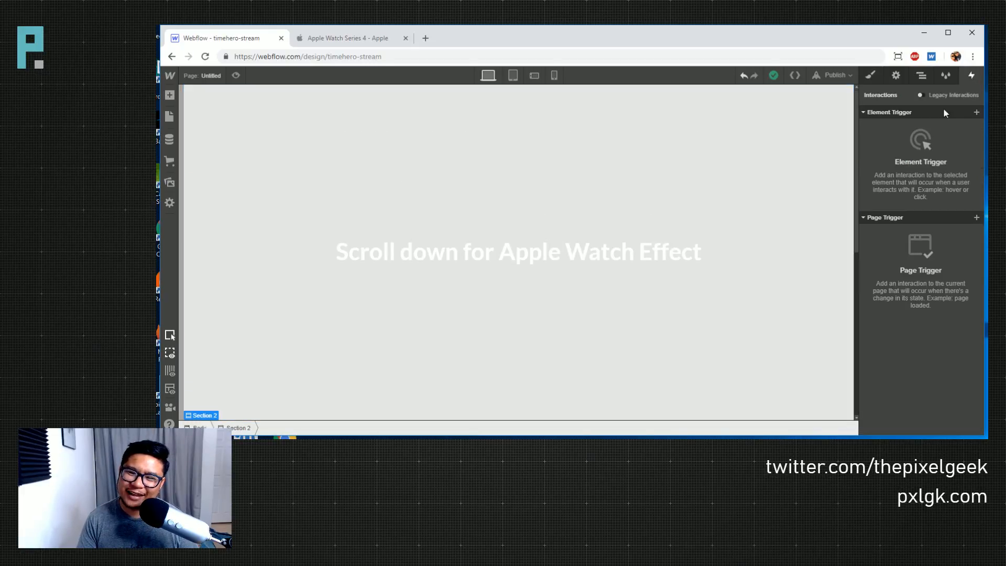
{"action": "left_click", "coordinate": [977, 112]}
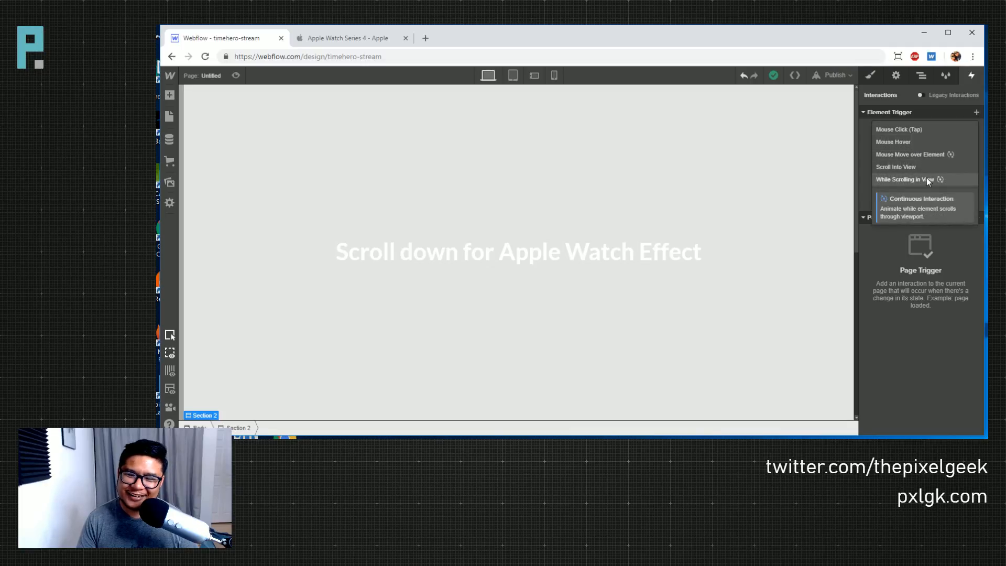
{"action": "left_click", "coordinate": [909, 179]}
- Assign a new Play Scroll Animation action to Section 2's trigger and name the animation video
{"action": "left_click", "coordinate": [915, 164]}
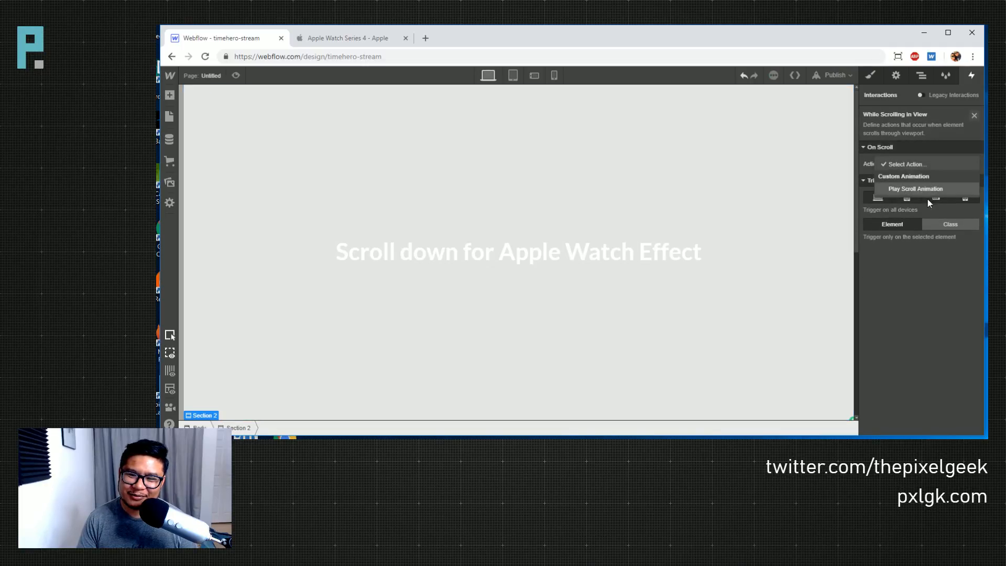
{"action": "left_click", "coordinate": [928, 198]}
{"action": "left_click", "coordinate": [969, 225]}
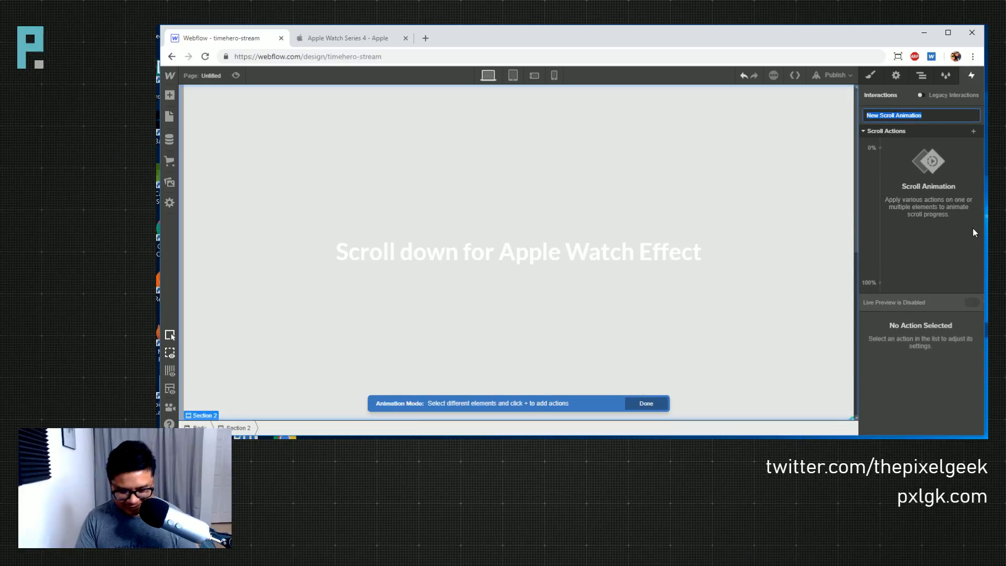
{"action": "type", "text": "video"}
{"action": "key", "text": "Return"}
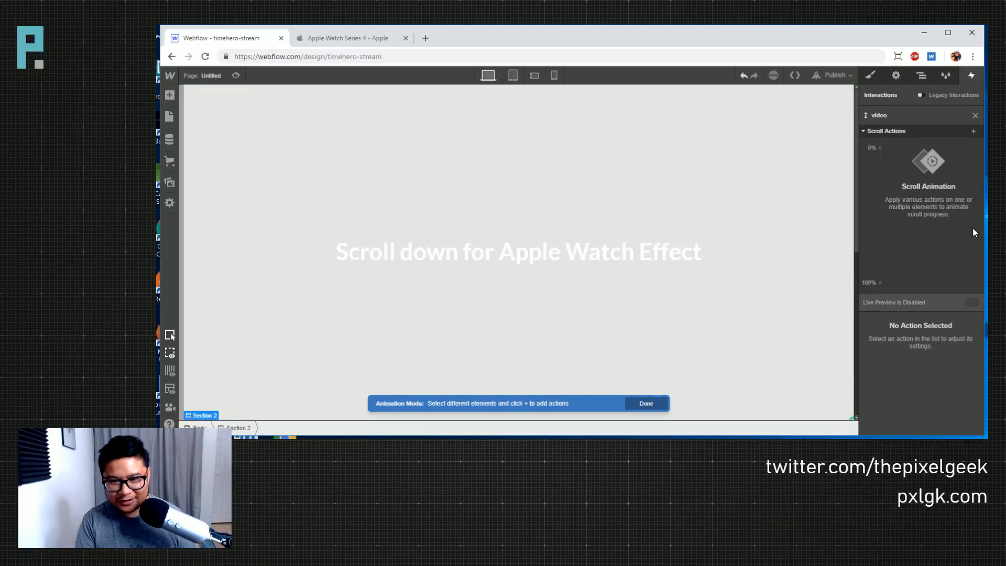
{"action": "left_click", "coordinate": [921, 75]}
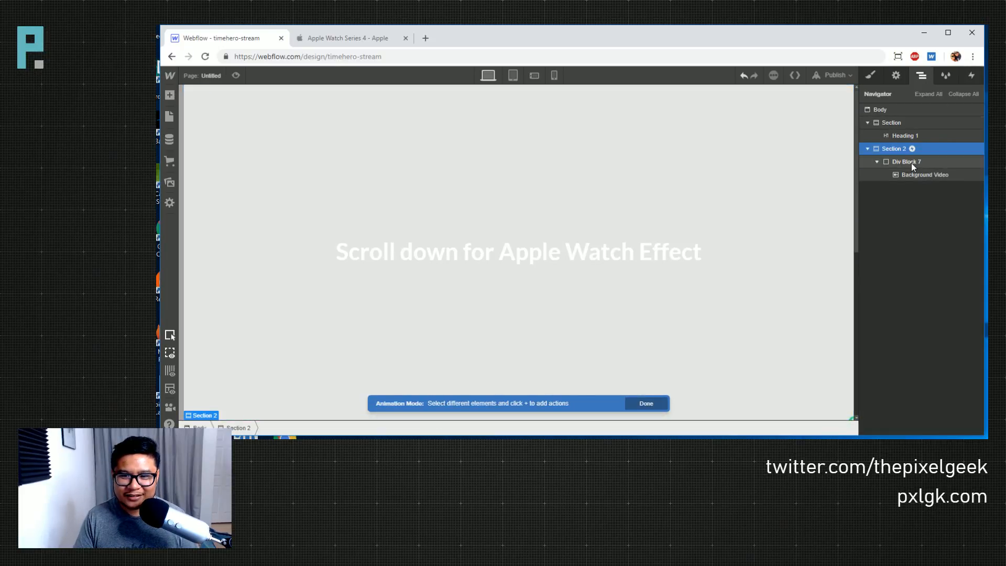
{"action": "left_click", "coordinate": [911, 163]}
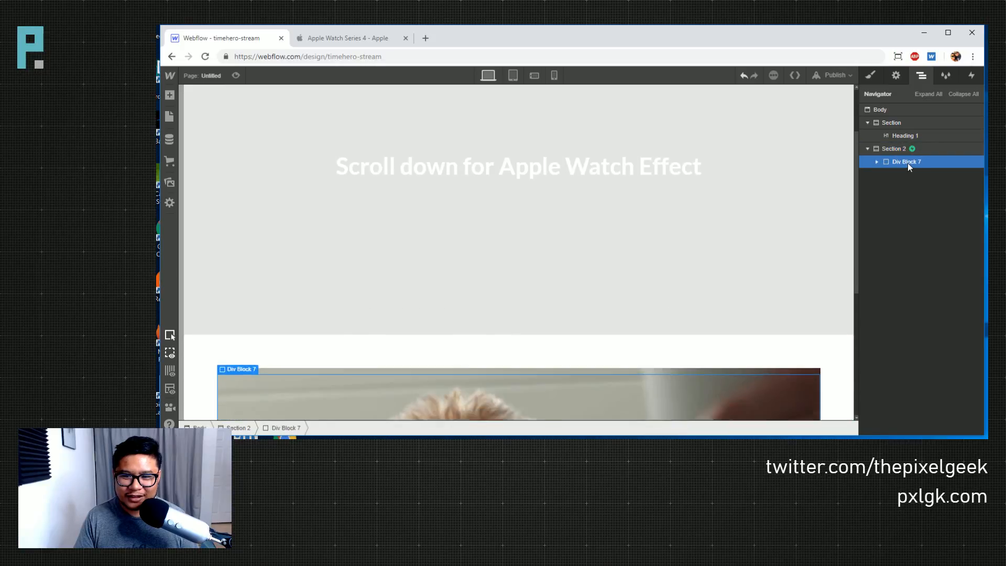
{"action": "left_click", "coordinate": [973, 75]}
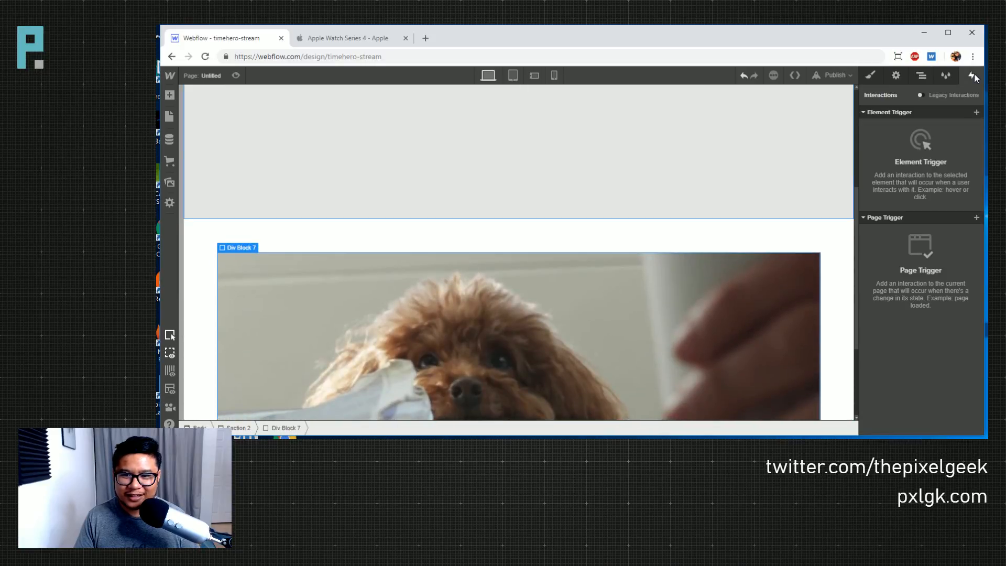
{"action": "left_click", "coordinate": [976, 113]}
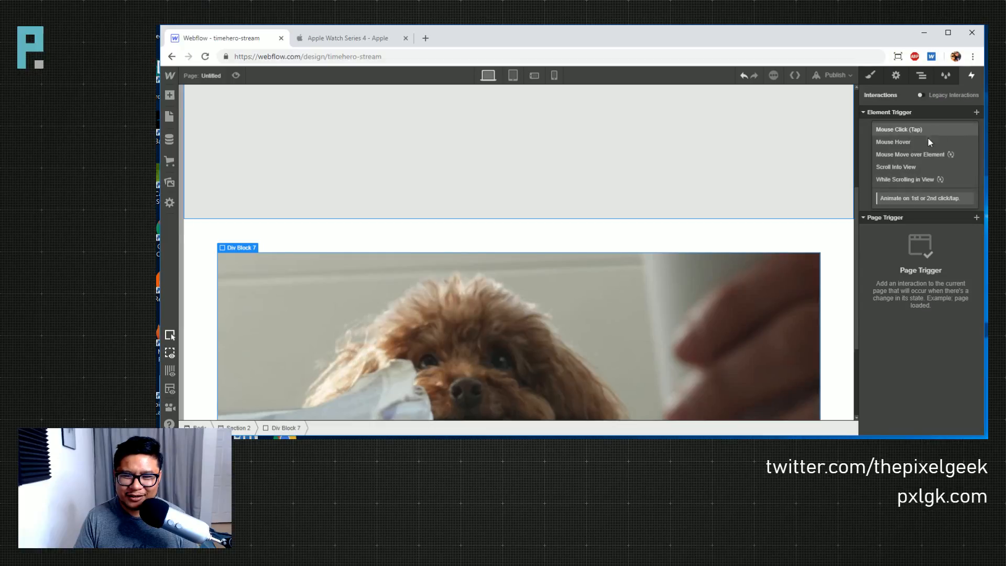
{"action": "left_click", "coordinate": [918, 83]}
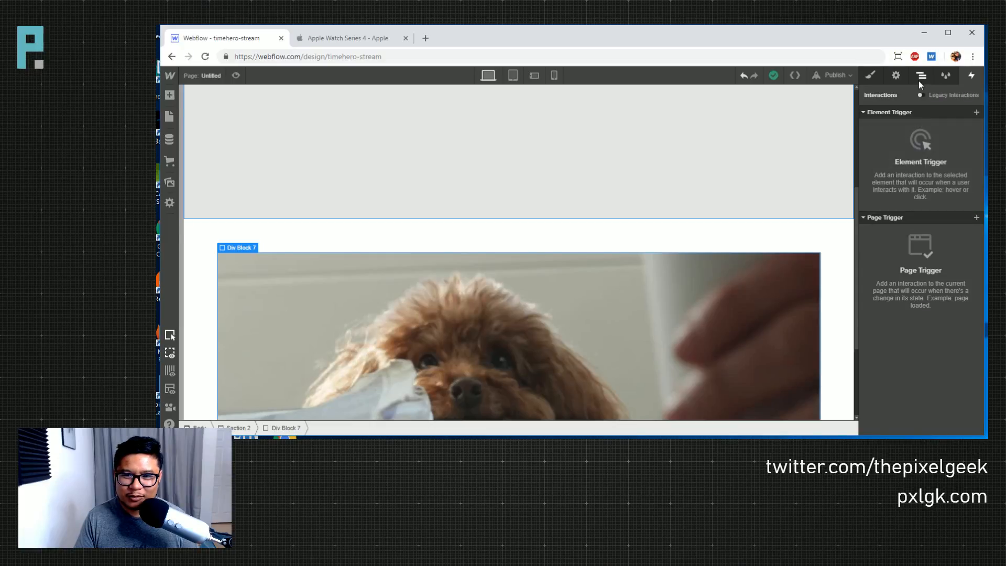
- Reopen Section 2's video scroll animation and add a Size action affecting Div Block 7
{"action": "left_click", "coordinate": [921, 77]}
{"action": "left_click", "coordinate": [923, 144]}
{"action": "left_click", "coordinate": [971, 75]}
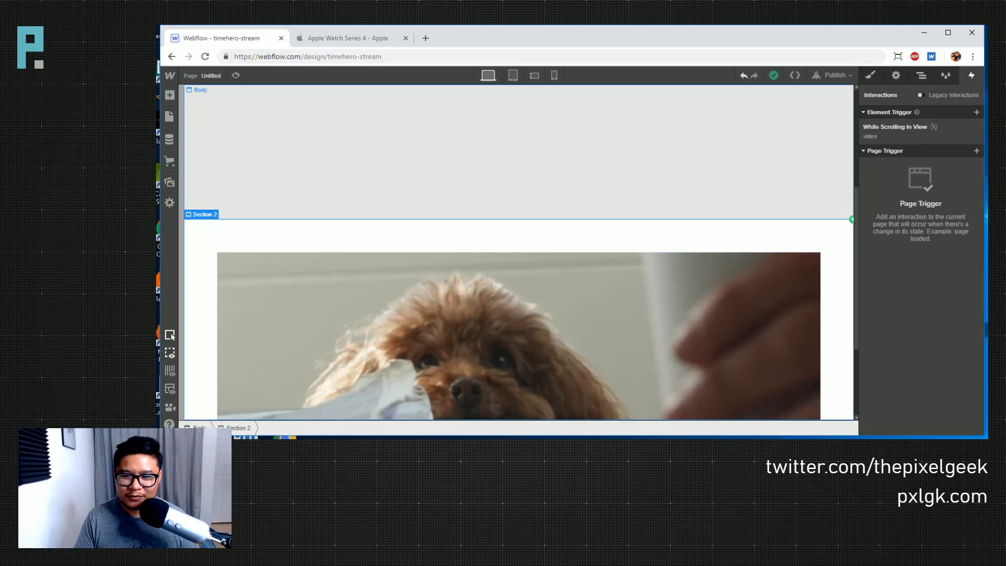
{"action": "left_click", "coordinate": [911, 137]}
{"action": "left_click", "coordinate": [887, 287]}
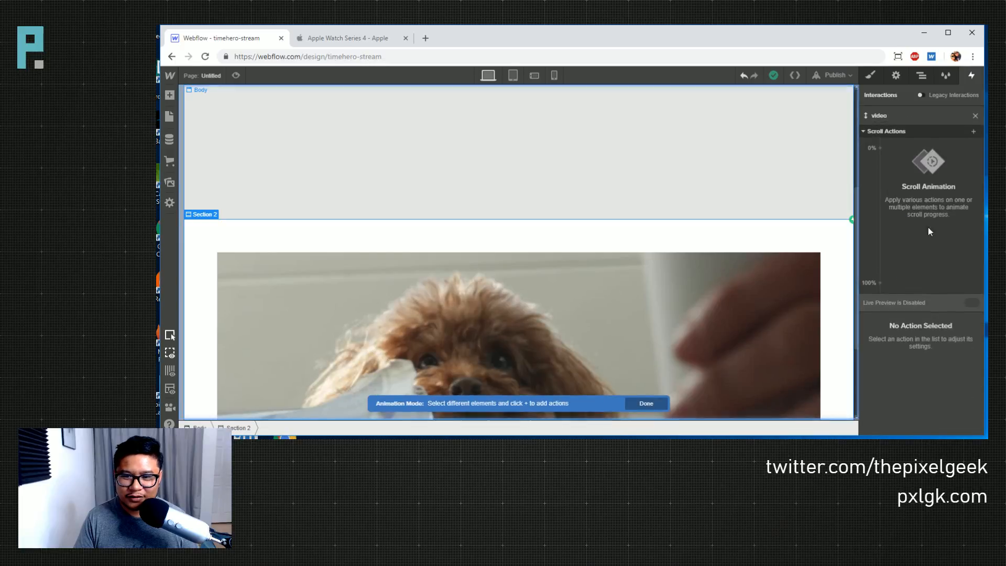
{"action": "left_click", "coordinate": [921, 81]}
{"action": "left_click", "coordinate": [897, 162]}
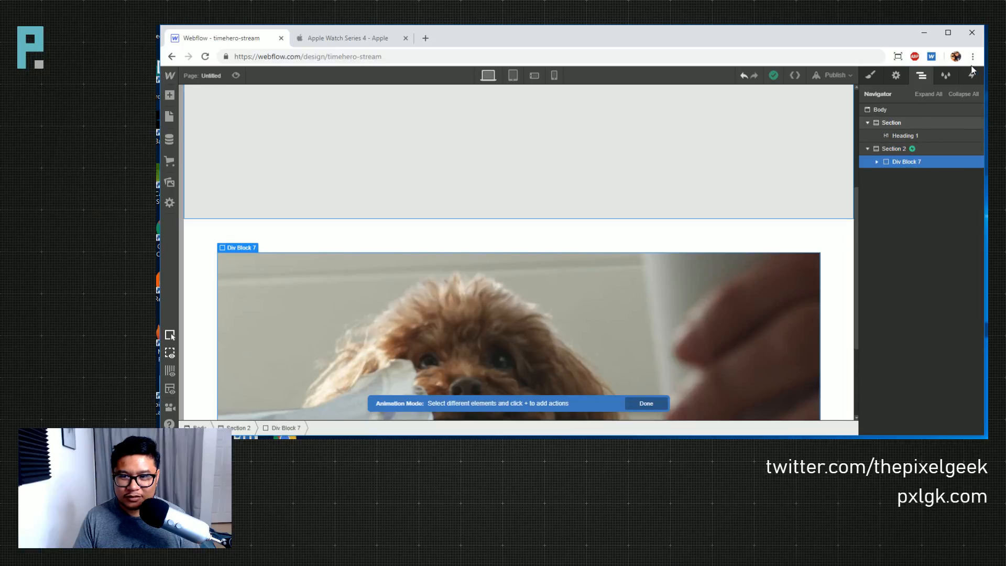
{"action": "left_click", "coordinate": [971, 75]}
{"action": "left_click", "coordinate": [975, 131]}
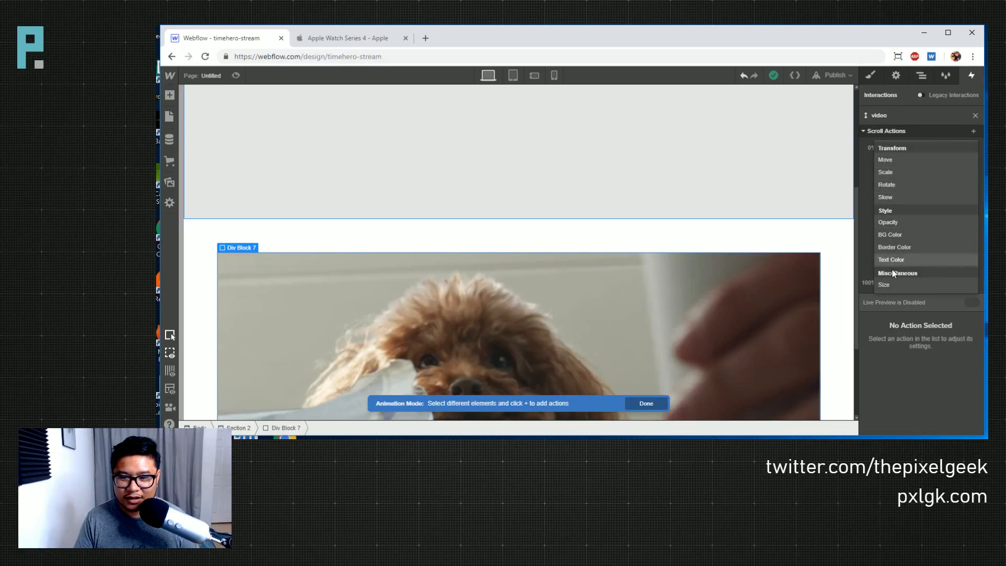
{"action": "left_click", "coordinate": [894, 285]}
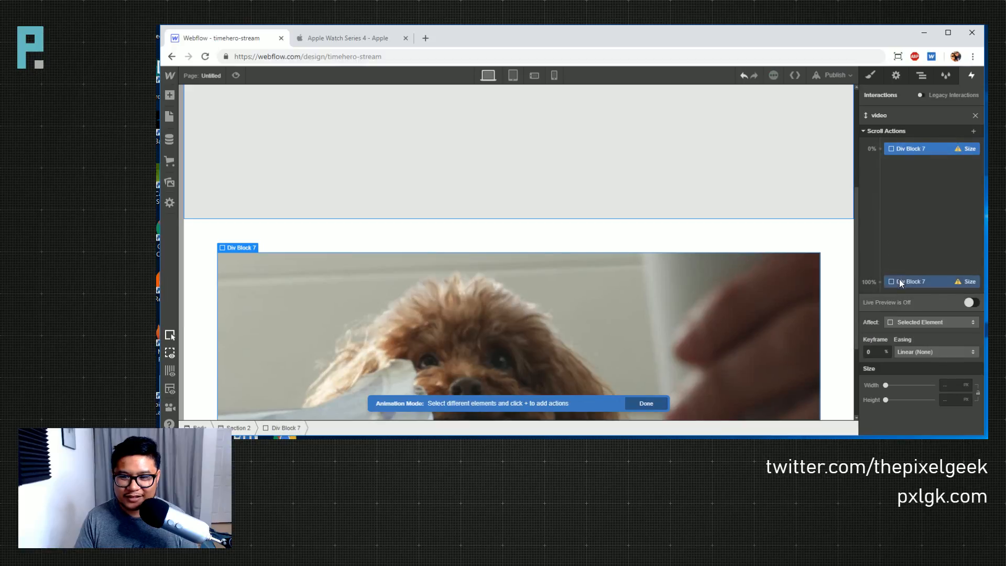
- Set Div Block 7's width to 90% at the 0% keyframe and 100% at the 100% keyframe, and inspect the video
{"action": "left_click", "coordinate": [950, 386]}
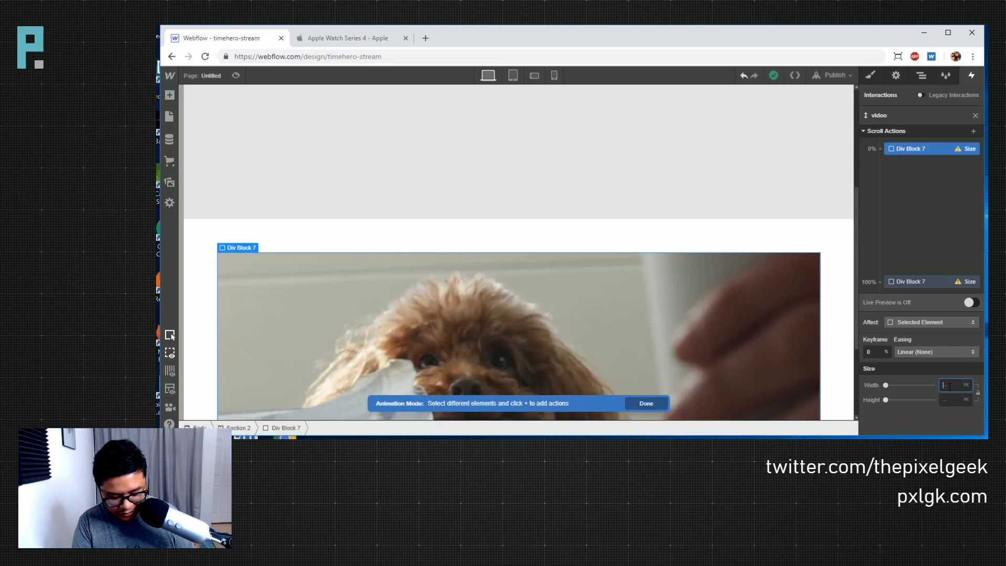
{"action": "type", "text": "90%"}
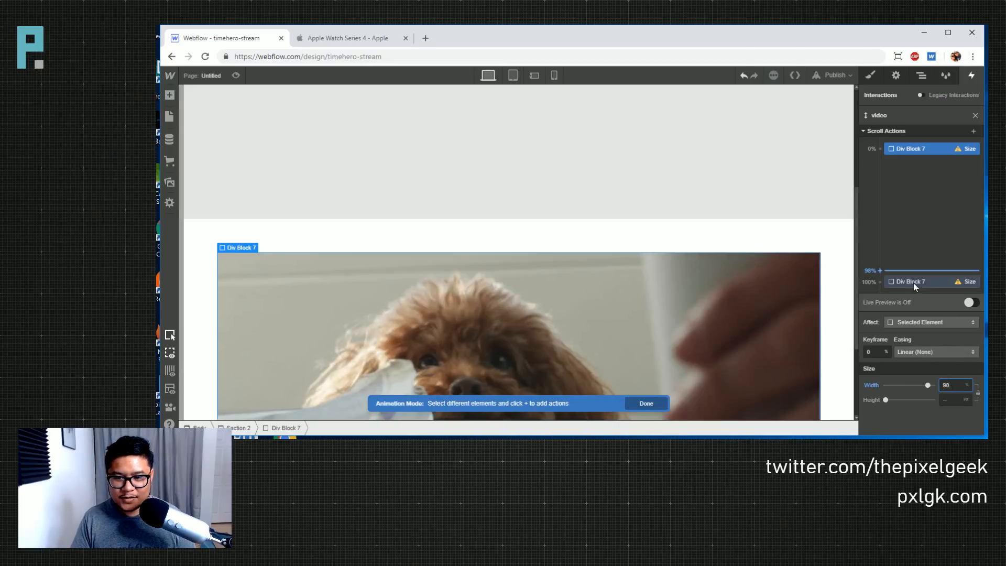
{"action": "left_click", "coordinate": [913, 283]}
{"action": "left_click", "coordinate": [949, 386]}
{"action": "type", "text": "100%"}
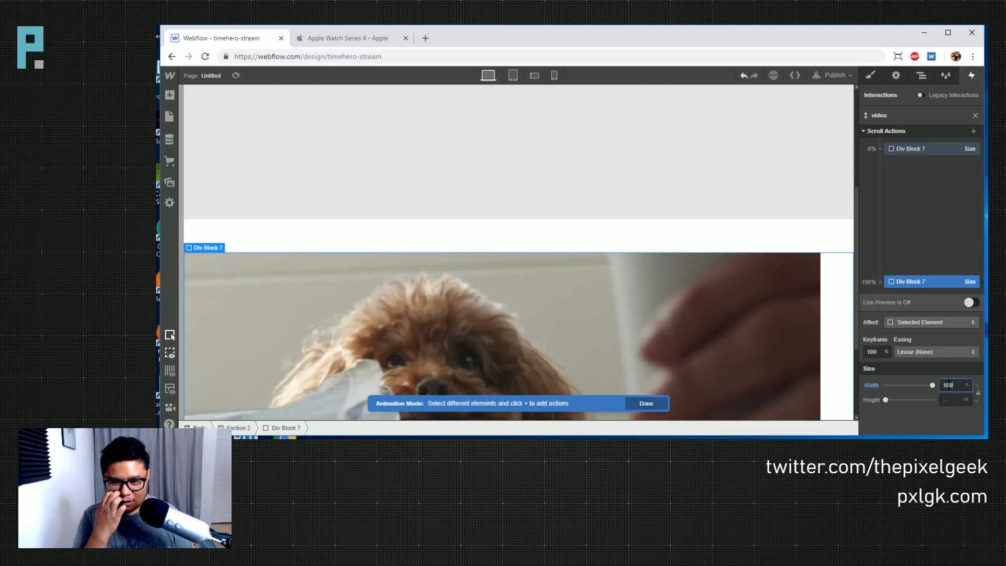
{"action": "scroll", "coordinate": [774, 334], "scroll_direction": "down", "scroll_amount": 2}
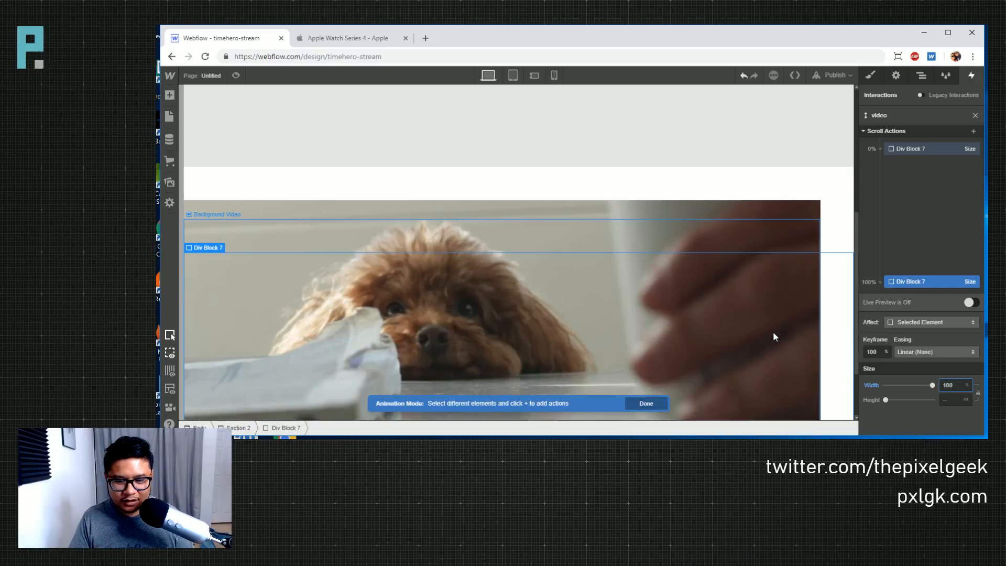
{"action": "scroll", "coordinate": [774, 334], "scroll_direction": "up", "scroll_amount": 1}
{"action": "scroll", "coordinate": [774, 334], "scroll_direction": "down", "scroll_amount": 1}
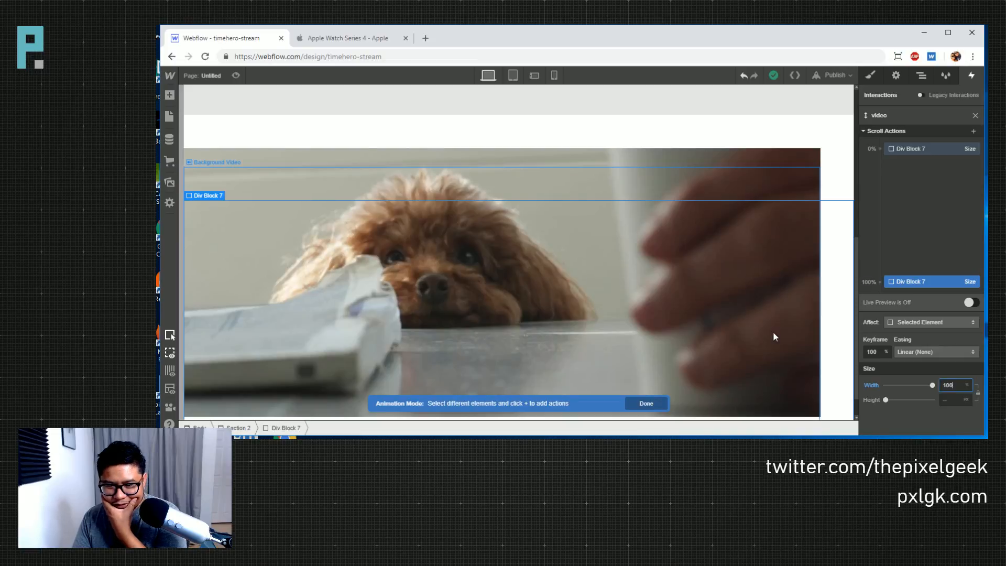
- Set Div Block 7's height to 80% at the 0% keyframe and 100% at the 100% keyframe, and check the video on the canvas
{"action": "scroll", "coordinate": [774, 335], "scroll_direction": "down", "scroll_amount": 1}
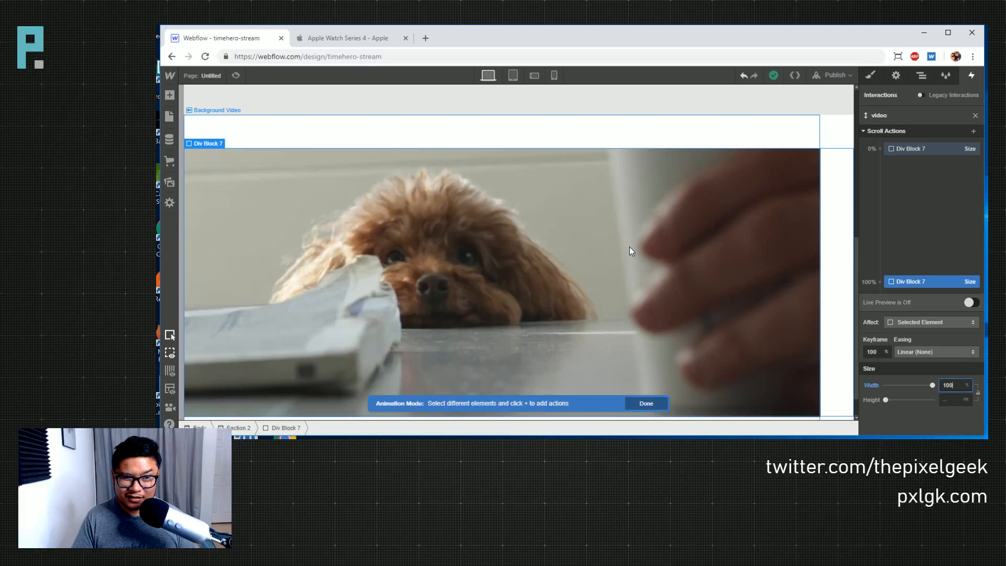
{"action": "left_click", "coordinate": [908, 149]}
{"action": "left_click", "coordinate": [952, 399]}
{"action": "type", "text": "80"}
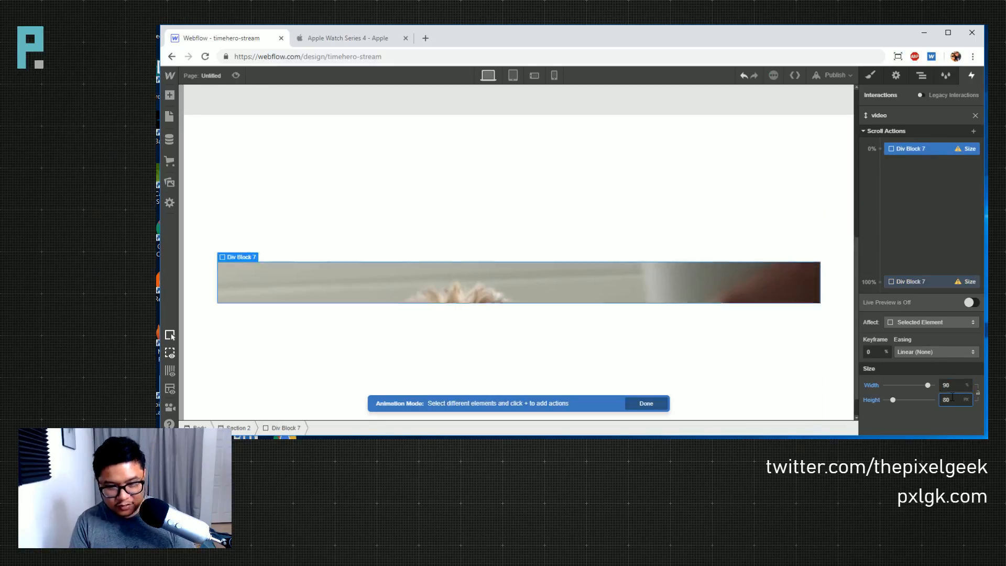
{"action": "left_click", "coordinate": [910, 281]}
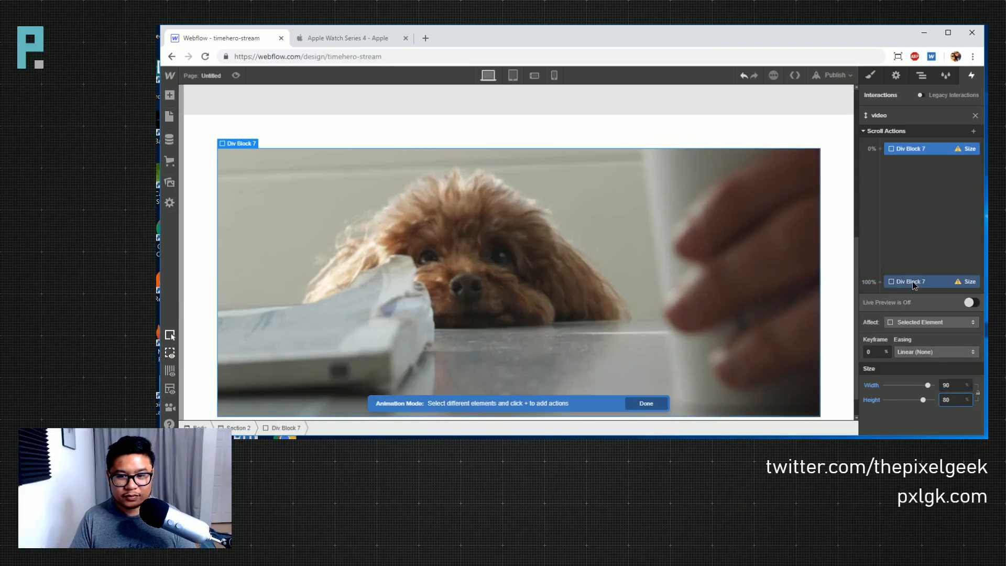
{"action": "left_click", "coordinate": [955, 399]}
{"action": "type", "text": "100"}
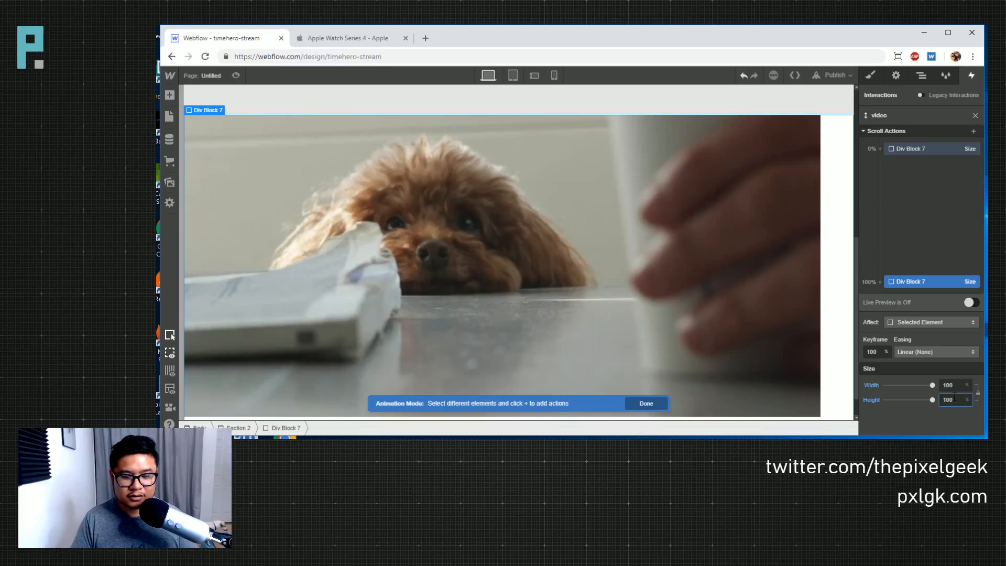
{"action": "scroll", "coordinate": [770, 346], "scroll_direction": "down", "scroll_amount": 1}
{"action": "scroll", "coordinate": [770, 349], "scroll_direction": "up", "scroll_amount": 1}
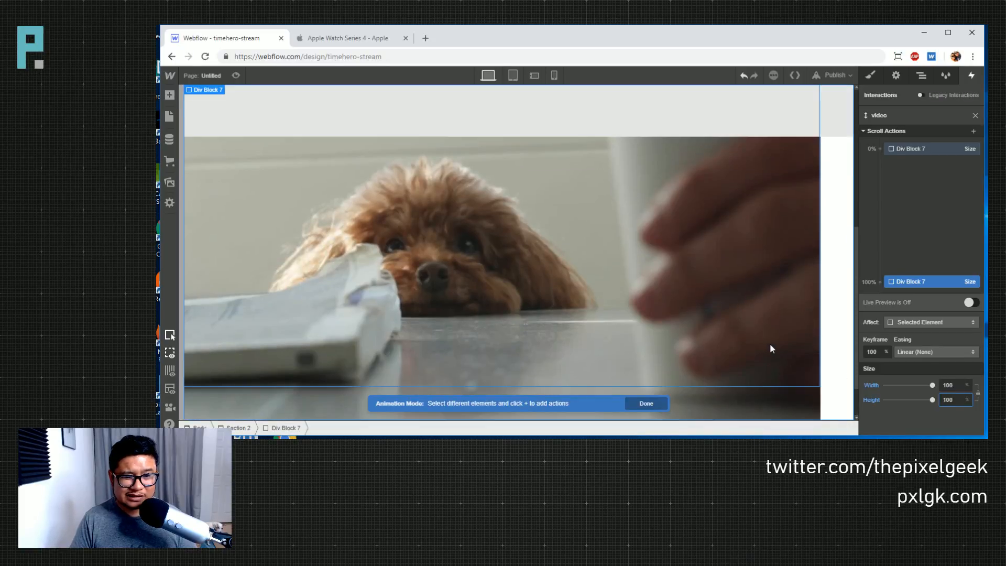
{"action": "scroll", "coordinate": [769, 344], "scroll_direction": "down", "scroll_amount": 1}
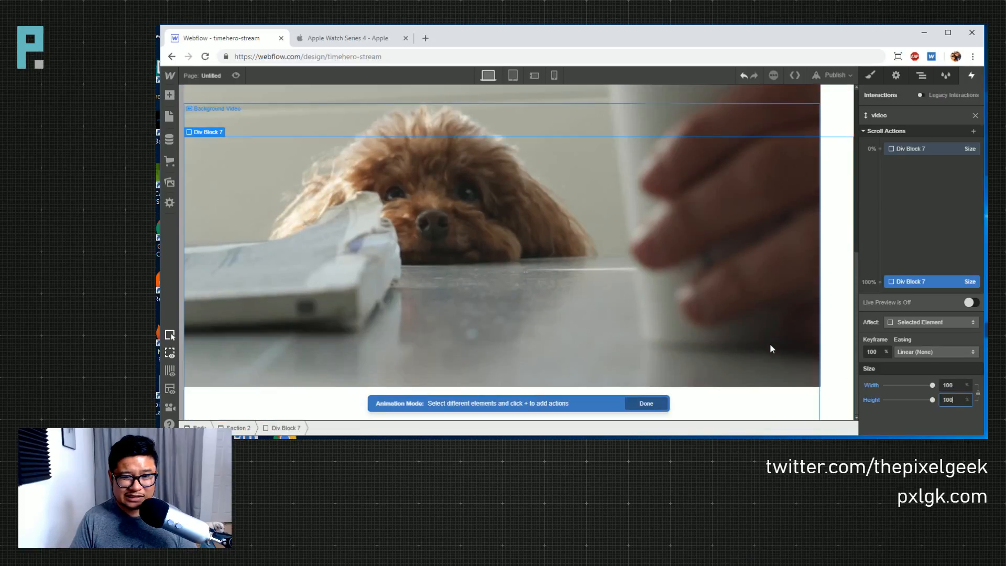
- Select the Background Video inside Div Block 7 and add a Move action for it at the 0% keyframe
{"action": "left_click", "coordinate": [922, 76]}
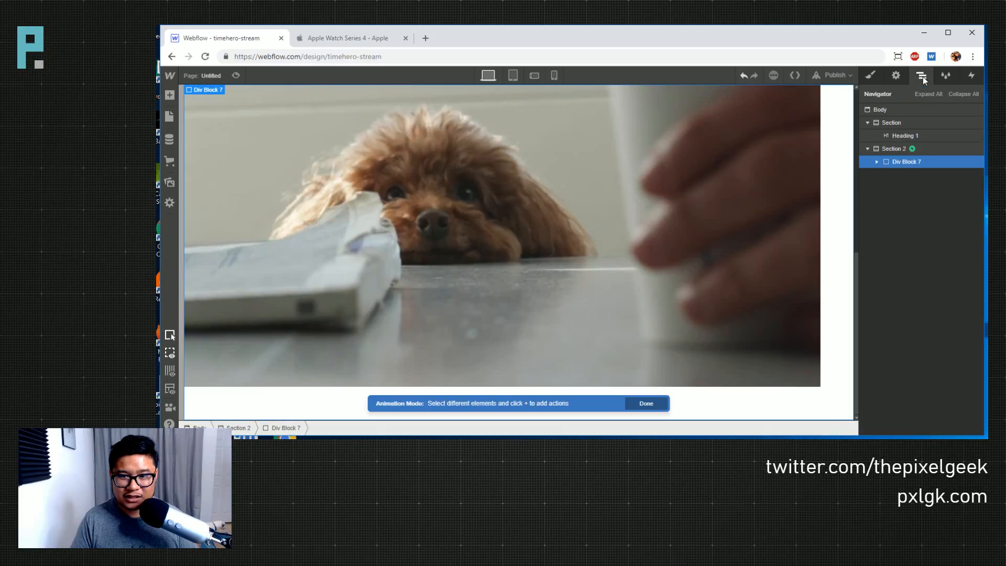
{"action": "left_click", "coordinate": [907, 149]}
{"action": "left_click", "coordinate": [876, 162]}
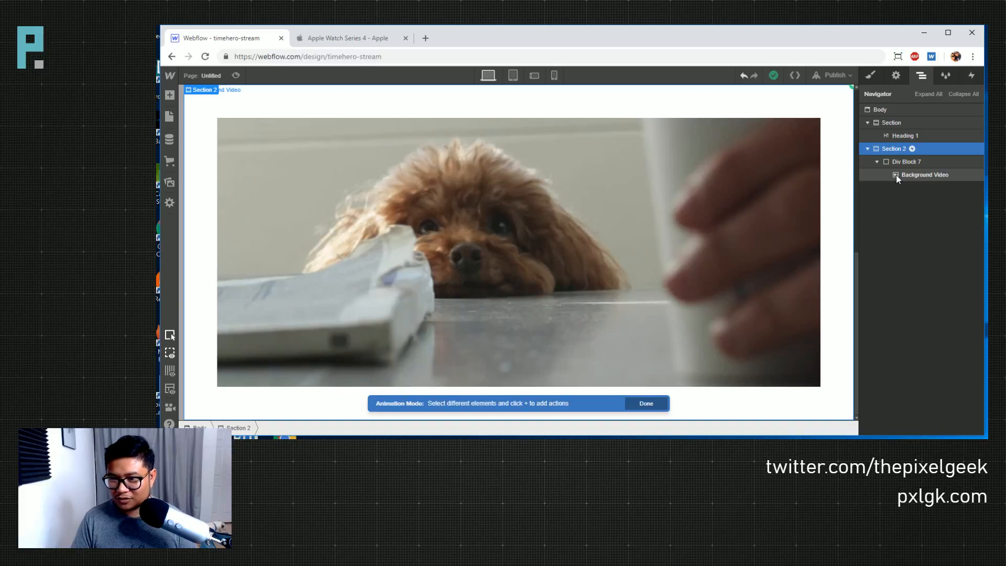
{"action": "left_click", "coordinate": [896, 174]}
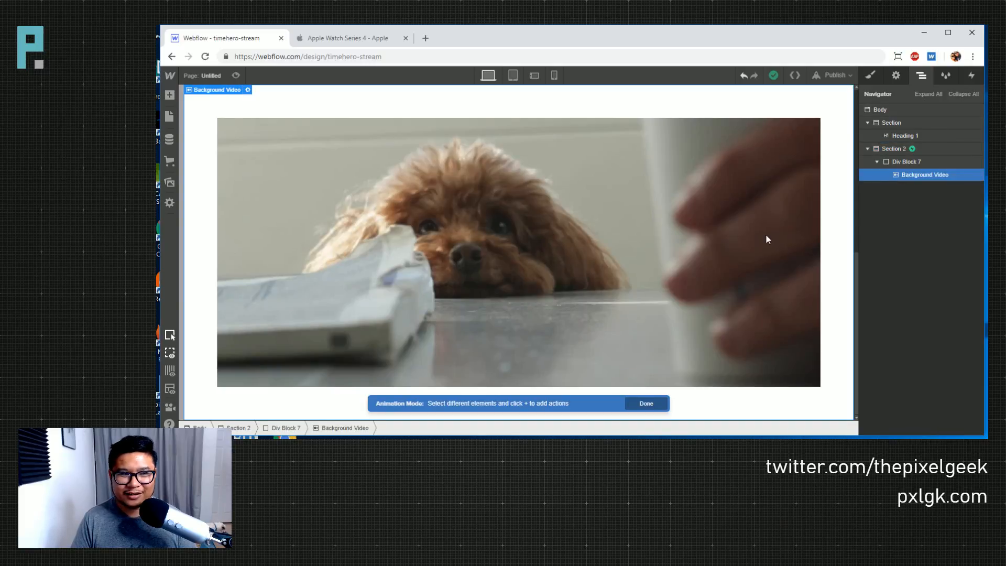
{"action": "left_click", "coordinate": [970, 77]}
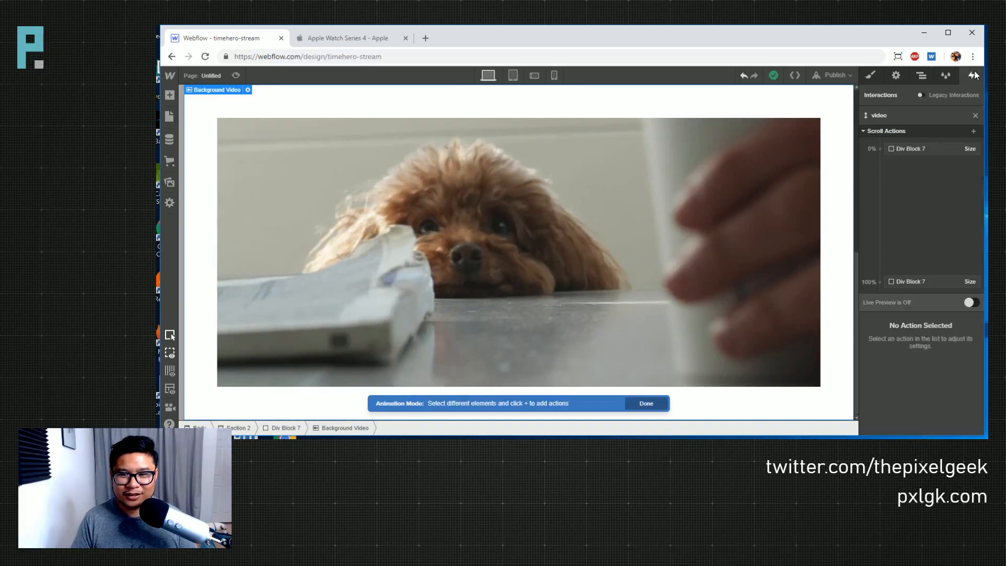
{"action": "left_click", "coordinate": [883, 148]}
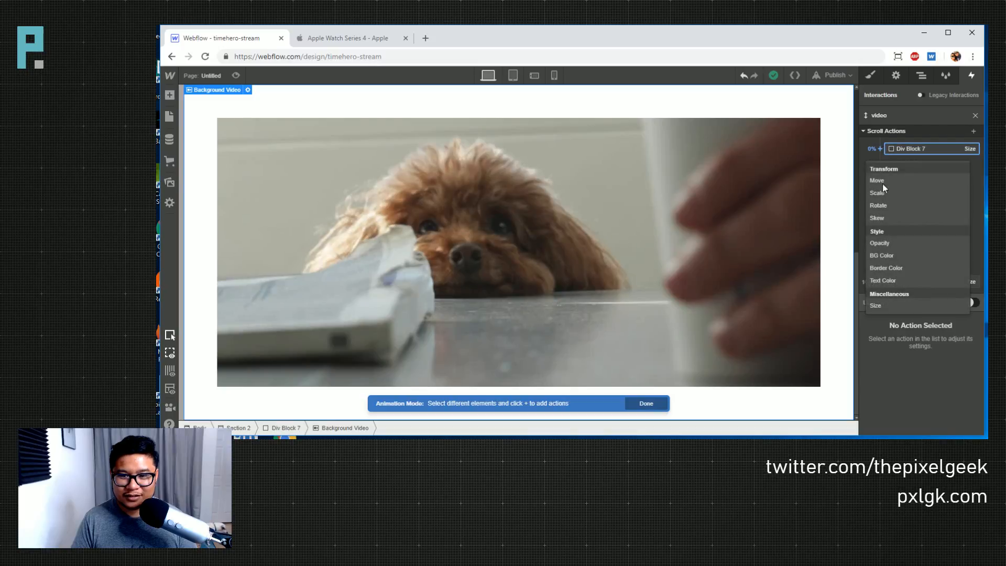
{"action": "left_click", "coordinate": [886, 178]}
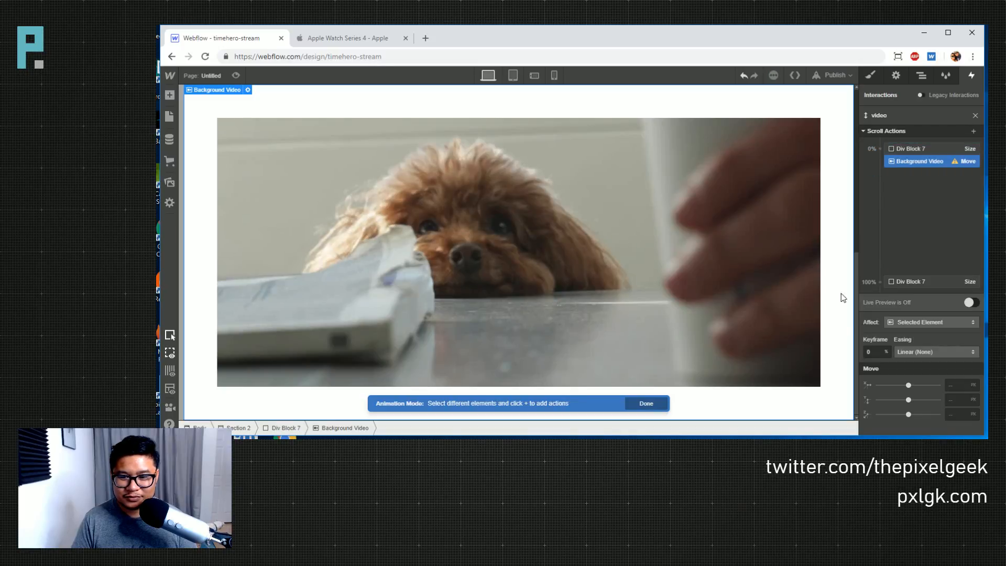
- Try offsetting the Background Video horizontally by -5 VW in its 0% keyframe Move action
{"action": "left_click", "coordinate": [954, 385]}
{"action": "type", "text": "-5vw"}
{"action": "key", "text": "BackSpace"}
{"action": "key", "text": "BackSpace"}
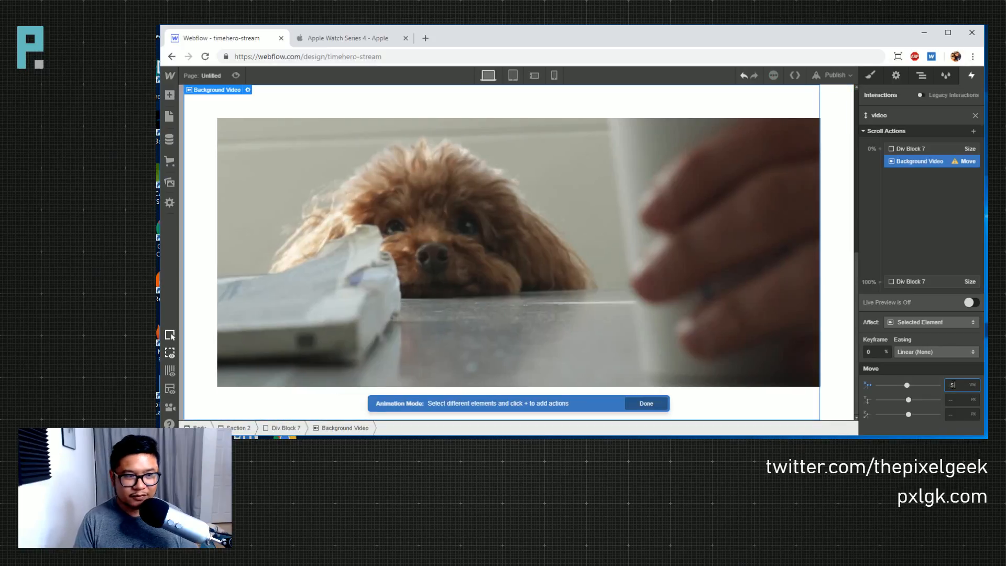
{"action": "type", "text": "5"}
{"action": "key", "text": "Return"}
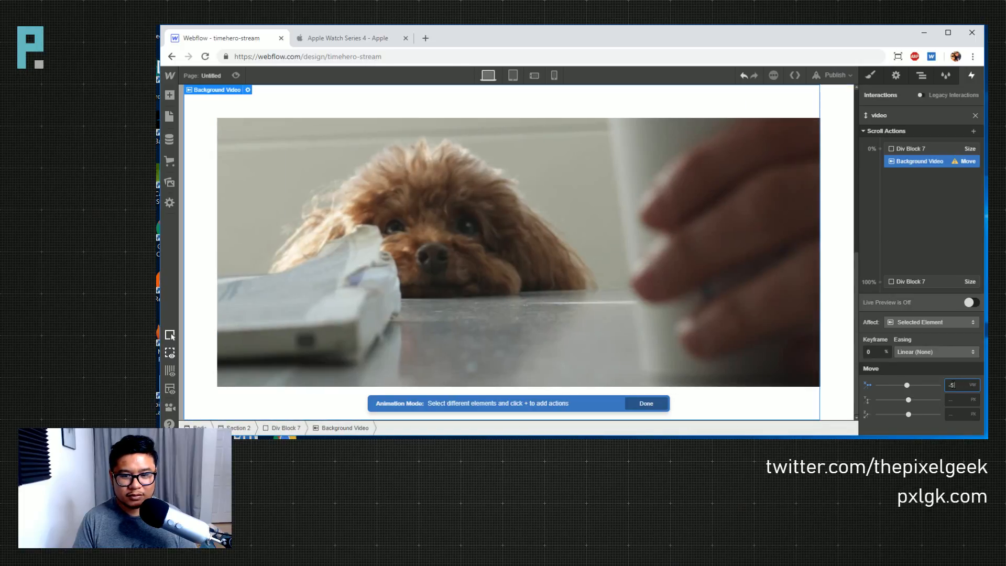
{"action": "key", "text": "BackSpace"}
{"action": "type", "text": "-5"}
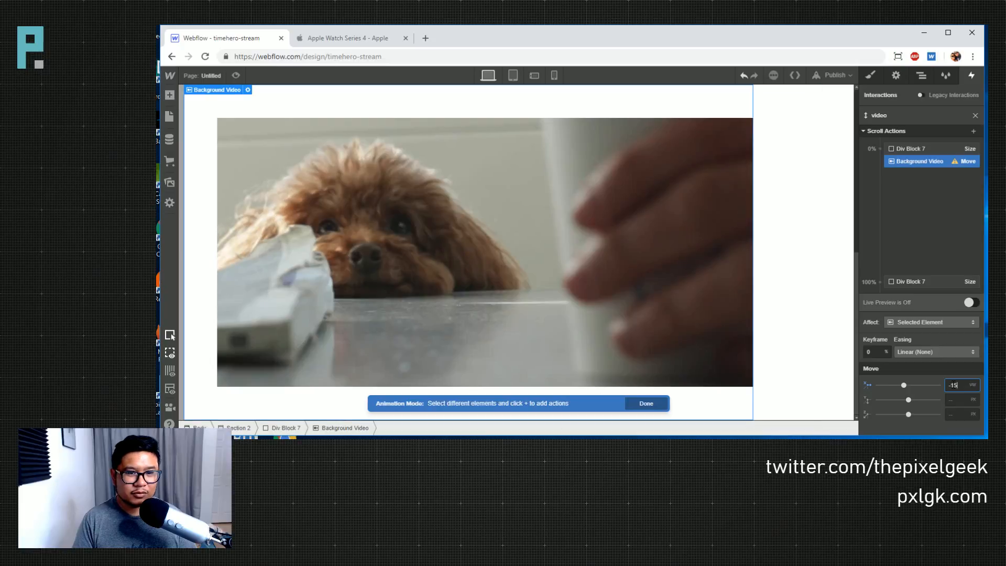
{"action": "key", "text": "BackSpace"}
{"action": "key", "text": "BackSpace"}
{"action": "type", "text": "5"}
{"action": "key", "text": "BackSpace"}
{"action": "type", "text": "-5"}
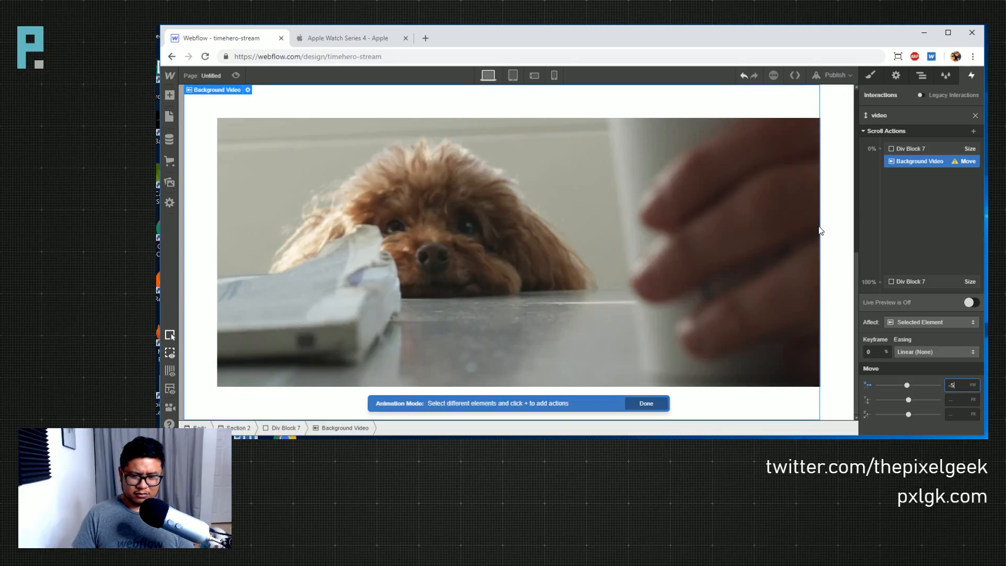
- Reopen Section 2's video scroll animation and set the Background Video's horizontal move to 0 at the 0% keyframe
{"action": "left_click", "coordinate": [869, 76]}
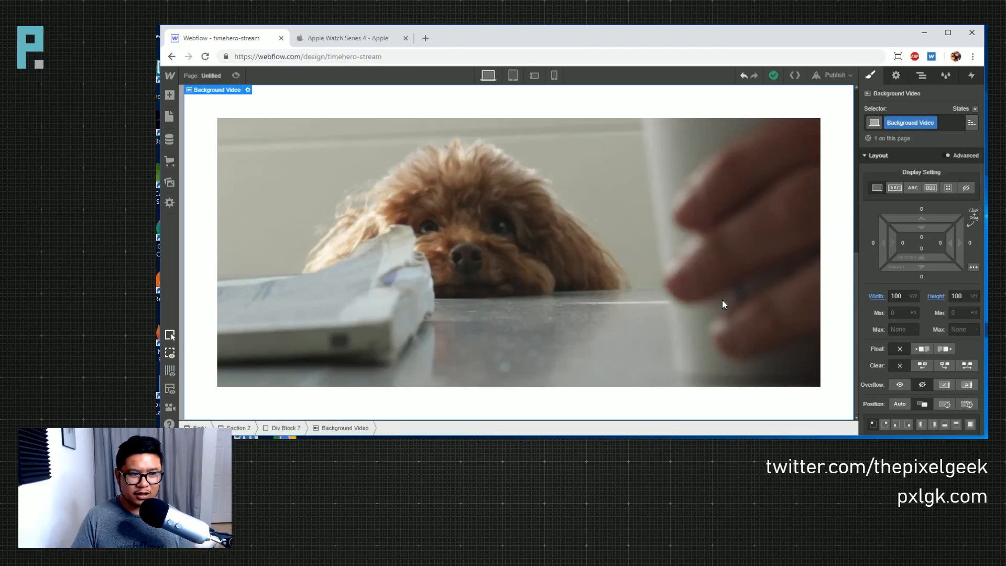
{"action": "left_click", "coordinate": [921, 76]}
{"action": "left_click", "coordinate": [949, 148]}
{"action": "left_click", "coordinate": [972, 76]}
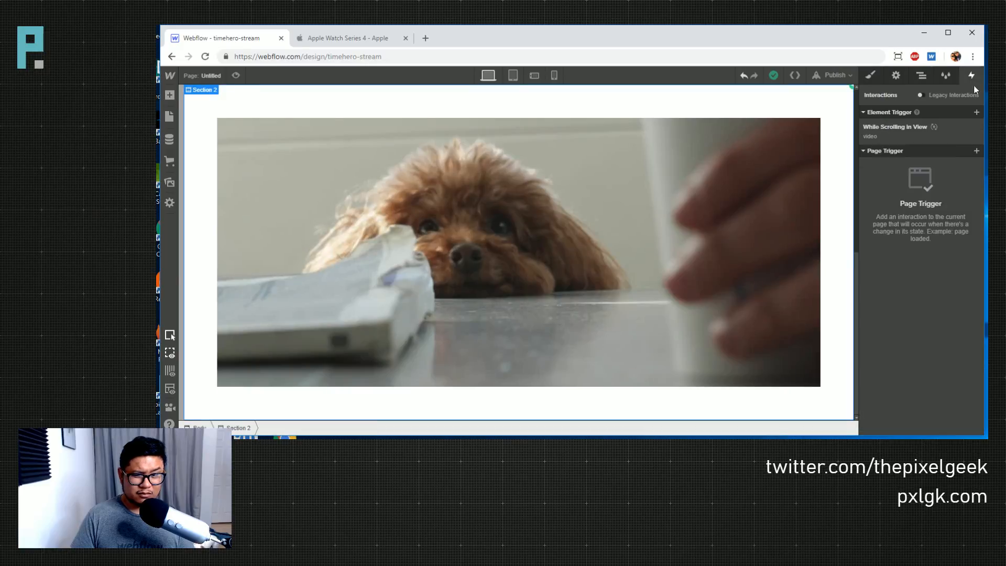
{"action": "left_click", "coordinate": [880, 137]}
{"action": "left_click", "coordinate": [886, 288]}
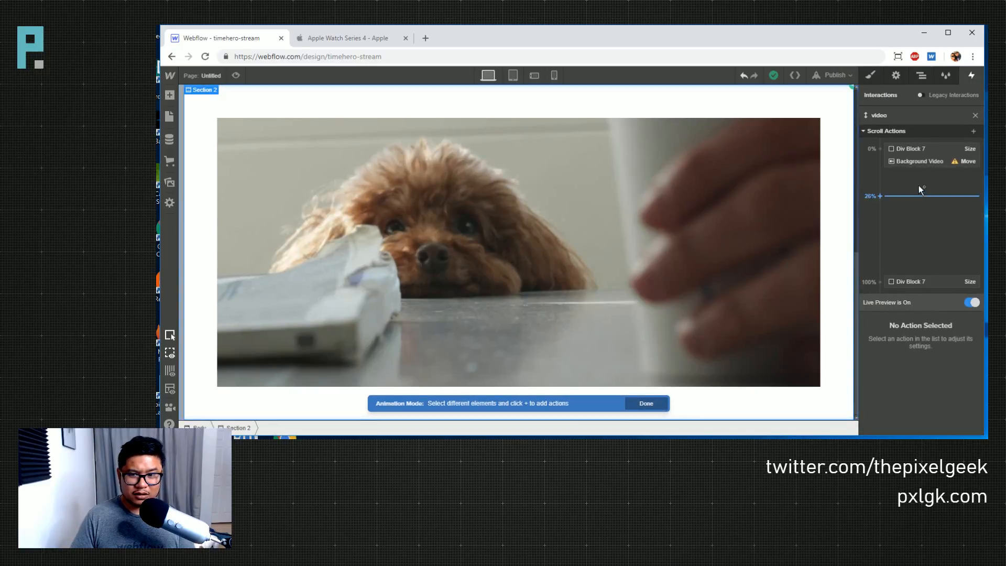
{"action": "left_click", "coordinate": [918, 161]}
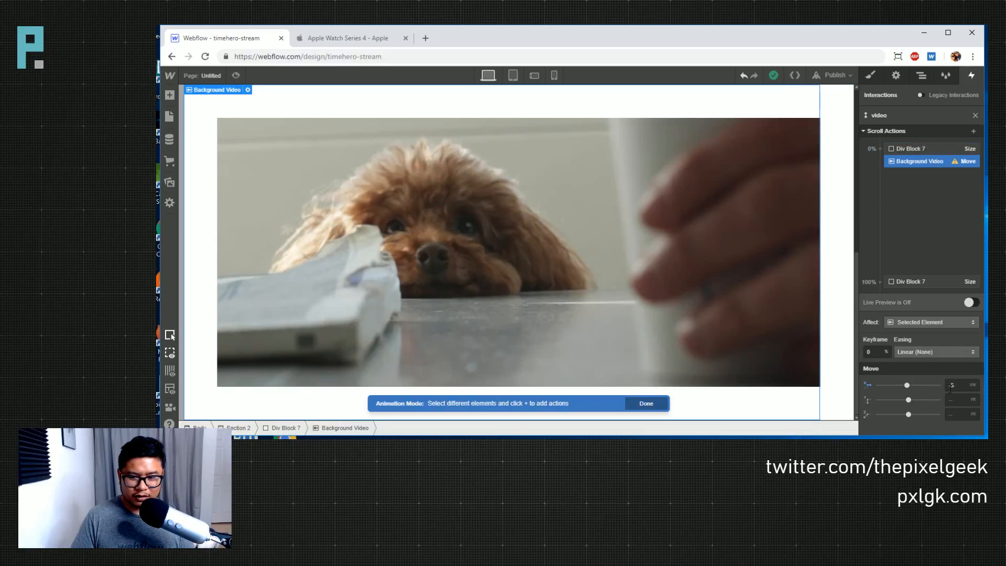
{"action": "key", "text": "Up"}
{"action": "key", "text": "Up"}
{"action": "key", "text": "Up"}
{"action": "key", "text": "Up"}
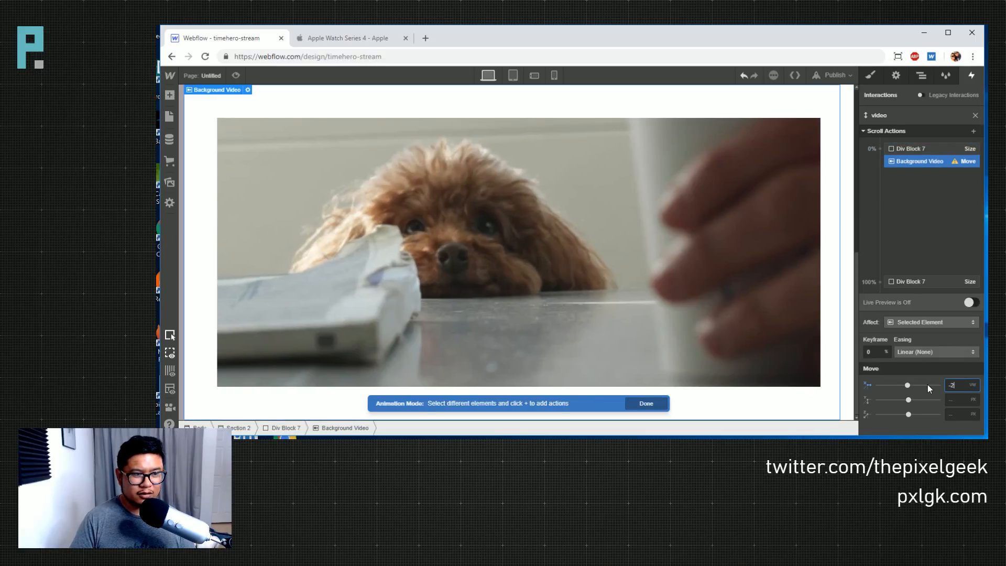
{"action": "key", "text": "Up"}
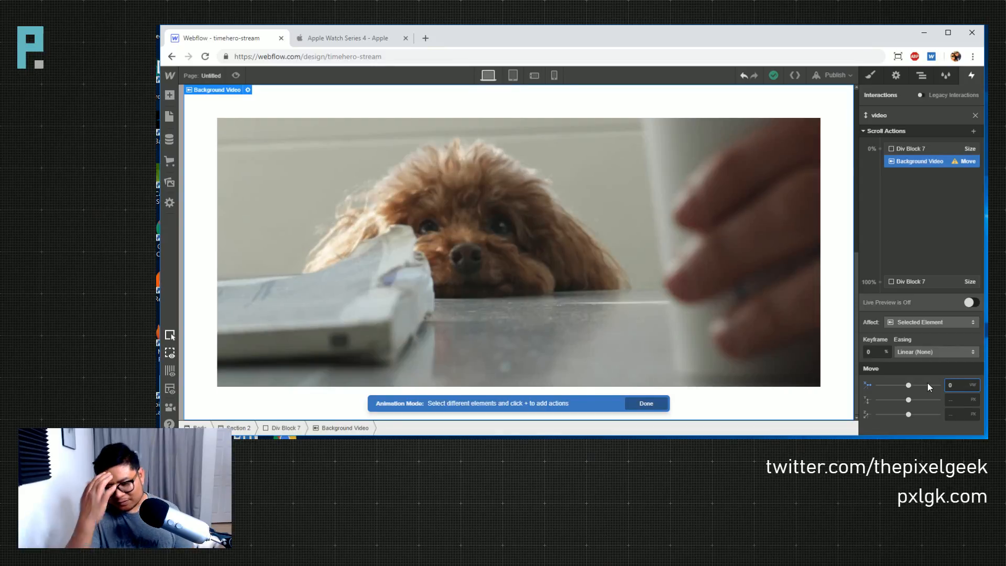
- Examine the Background Video's position and transform styles, and return to its Move action in Section 2's video animation
{"action": "left_click", "coordinate": [871, 77]}
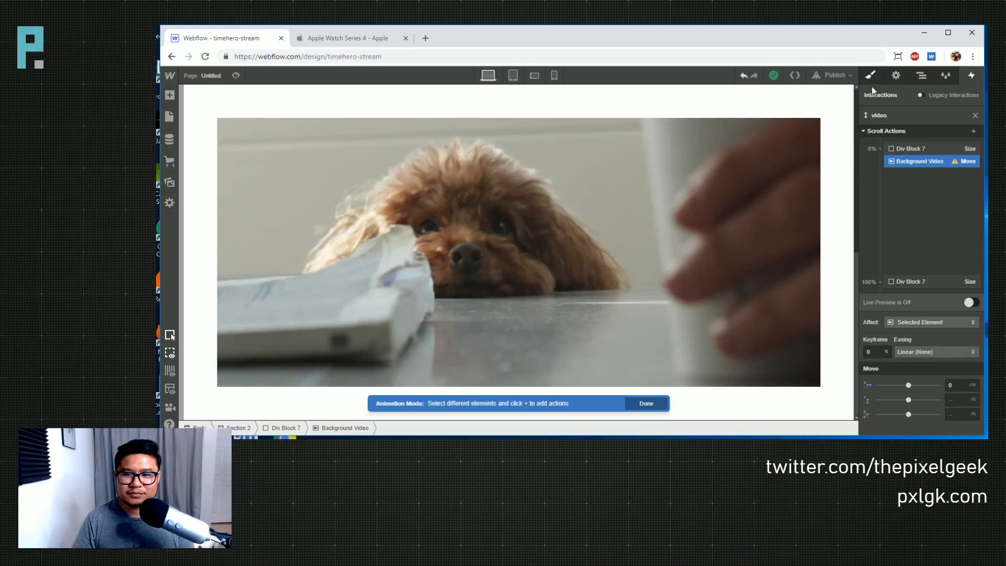
{"action": "scroll", "coordinate": [936, 313], "scroll_direction": "down", "scroll_amount": 3}
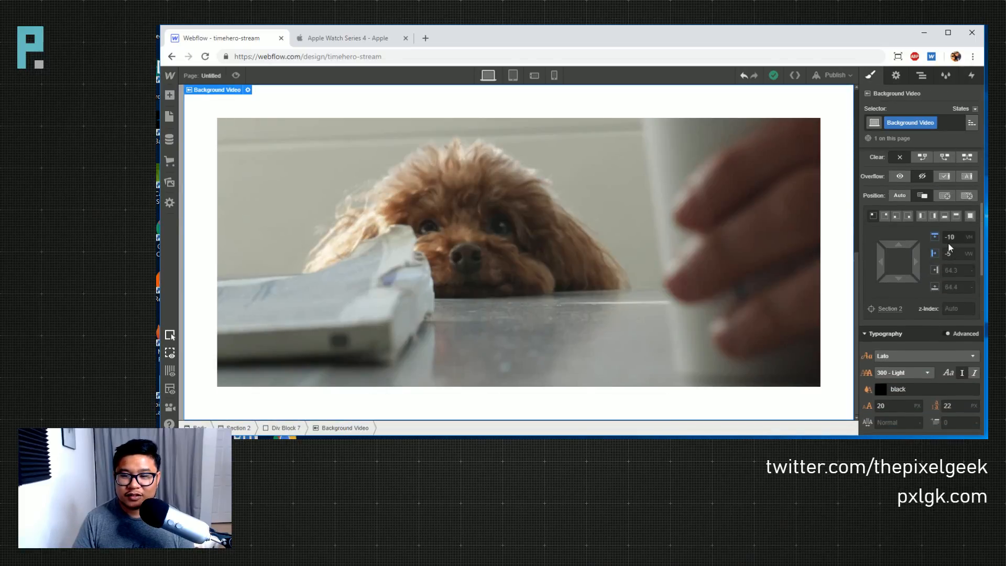
{"action": "scroll", "coordinate": [932, 346], "scroll_direction": "down", "scroll_amount": 6}
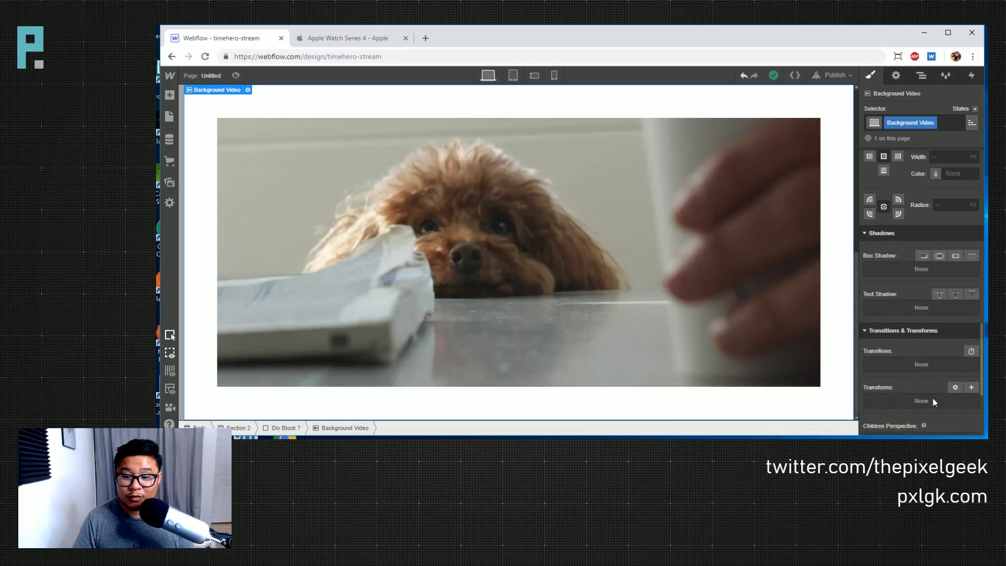
{"action": "left_click", "coordinate": [922, 75]}
{"action": "left_click", "coordinate": [971, 75]}
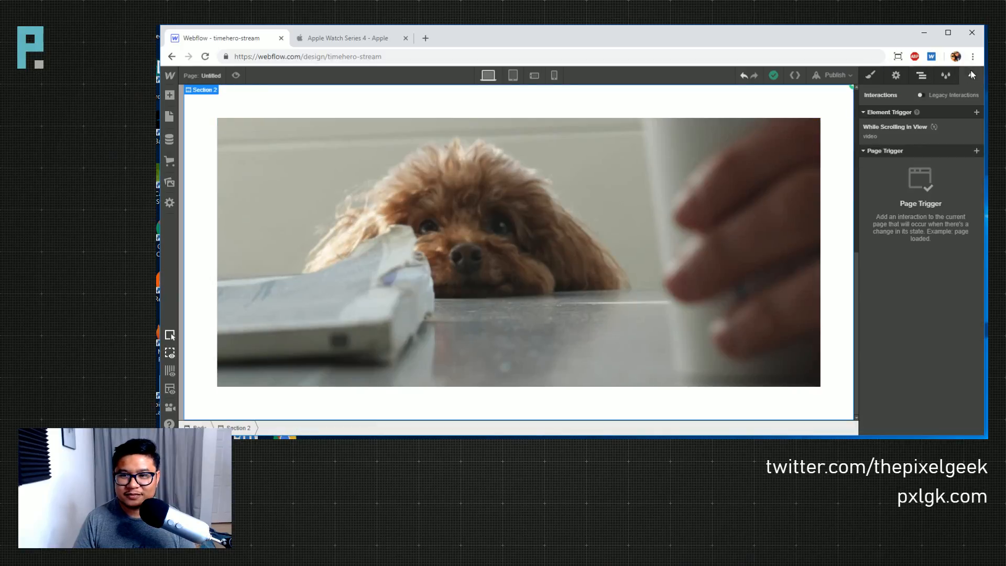
{"action": "left_click", "coordinate": [897, 135]}
{"action": "left_click", "coordinate": [893, 281]}
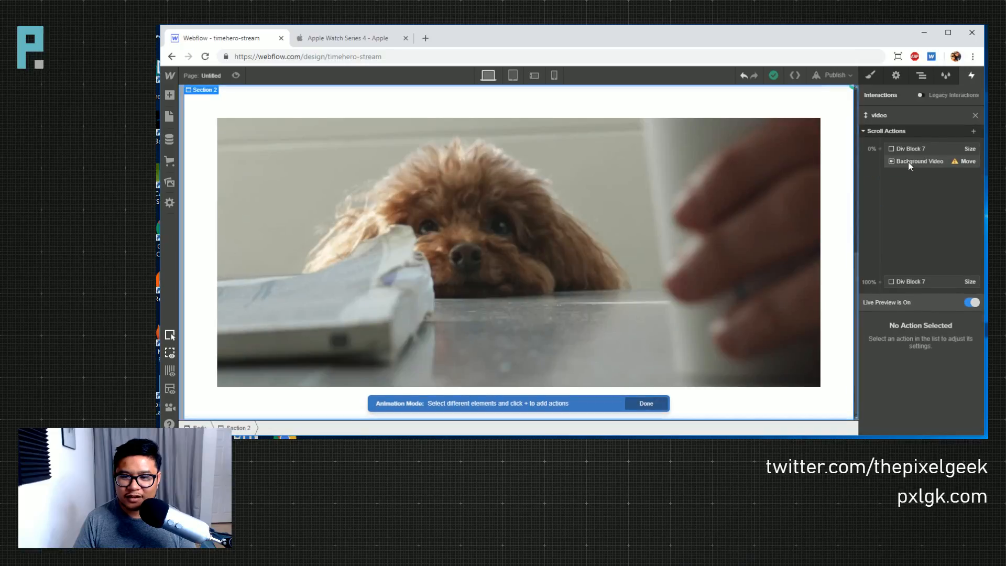
{"action": "left_click", "coordinate": [907, 162]}
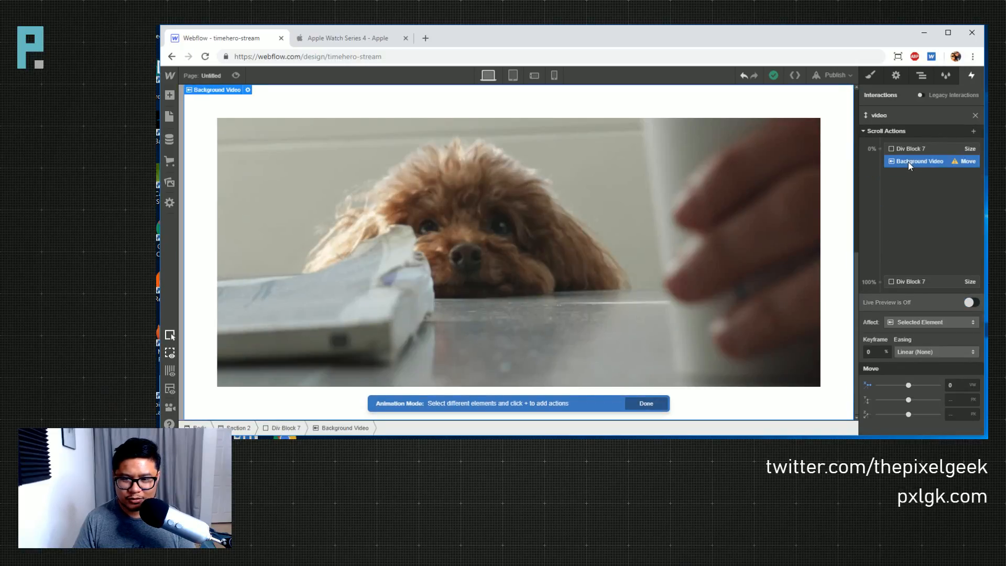
- Check Div Block 7's size at the 100% keyframe and add a Move action for the Background Video there
{"action": "left_click", "coordinate": [908, 282]}
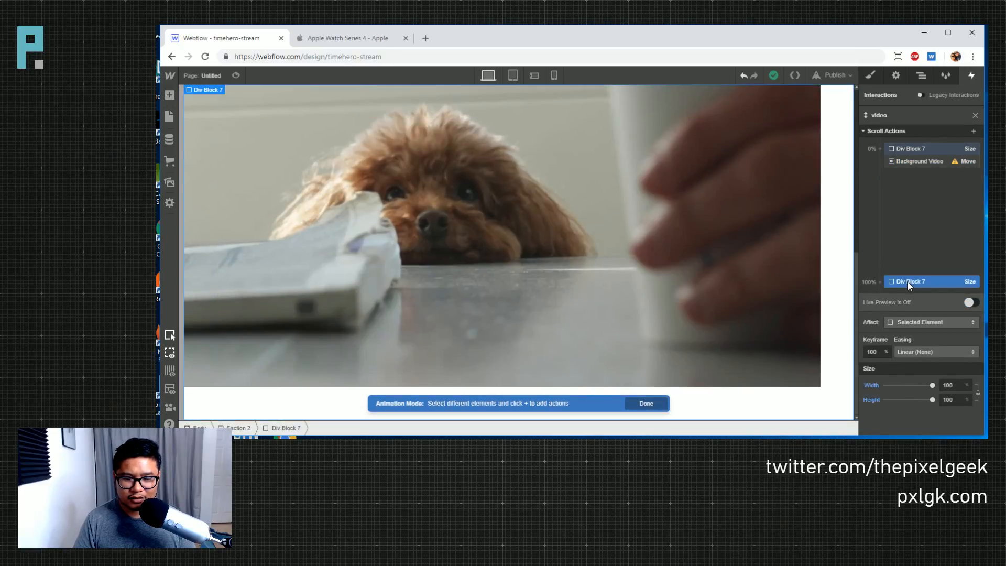
{"action": "left_click", "coordinate": [908, 160]}
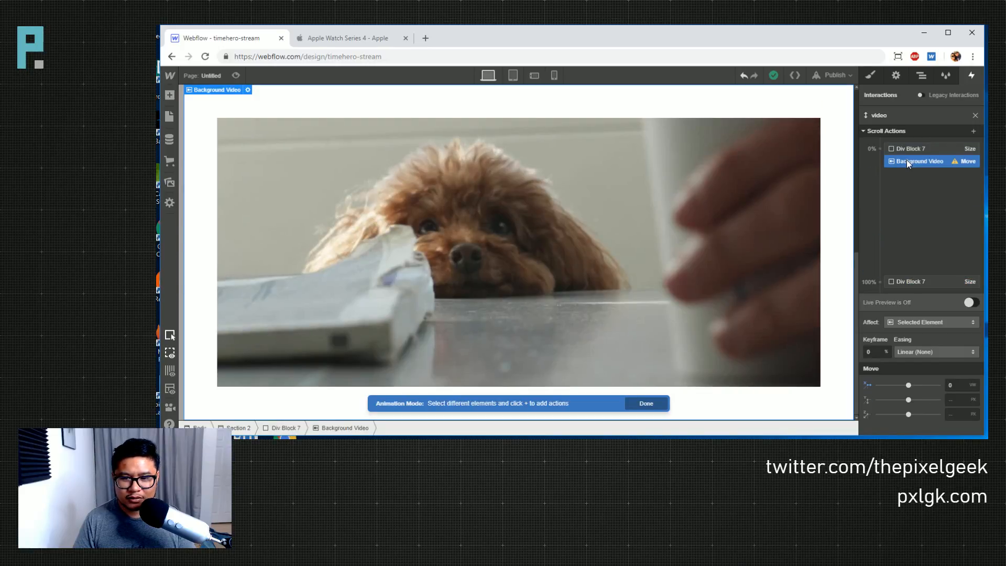
{"action": "left_click", "coordinate": [881, 282]}
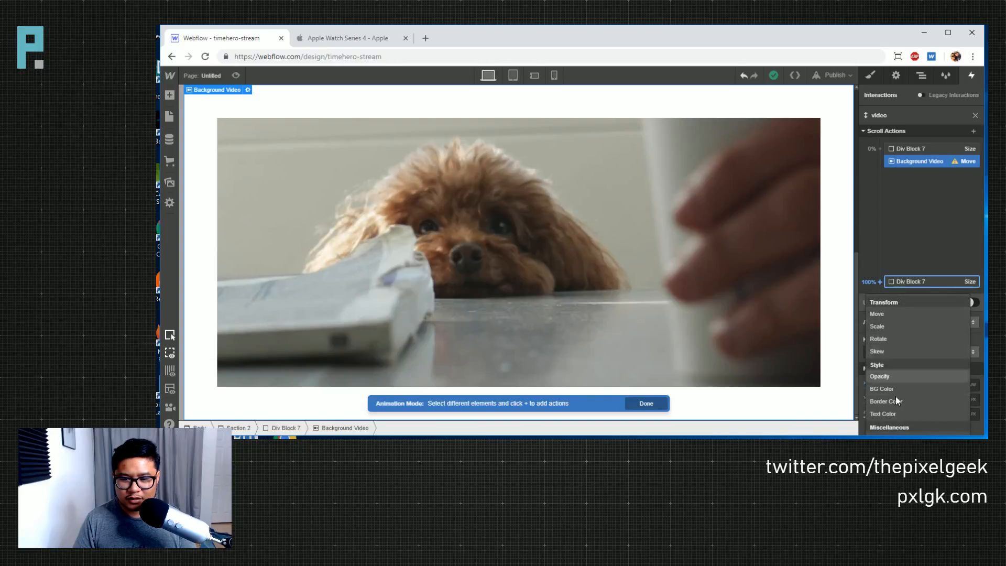
{"action": "left_click", "coordinate": [894, 313]}
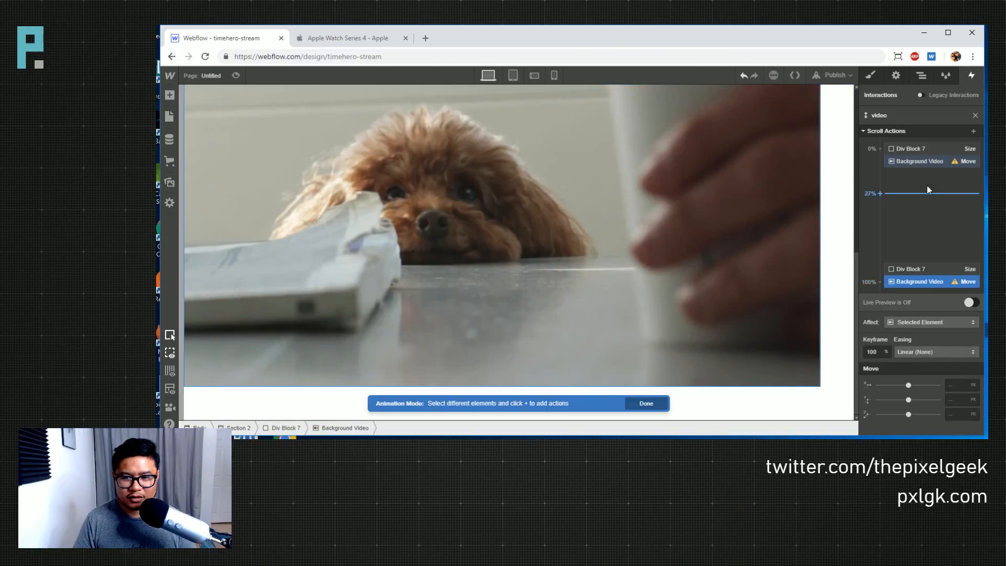
- Set the Background Video's vertical move to 0 in its Move actions at both the 0% and 100% keyframes
{"action": "left_click", "coordinate": [918, 161]}
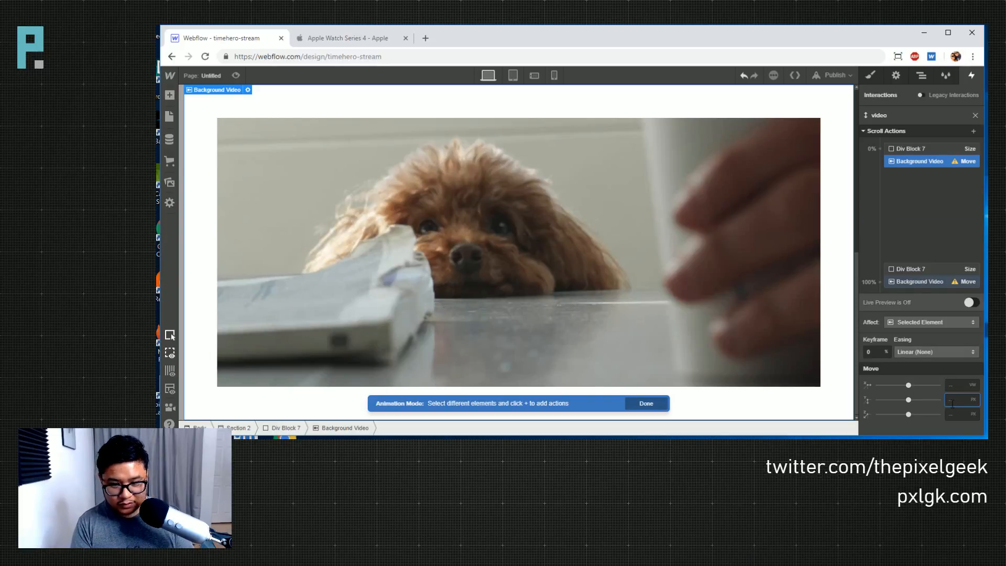
{"action": "type", "text": "6"}
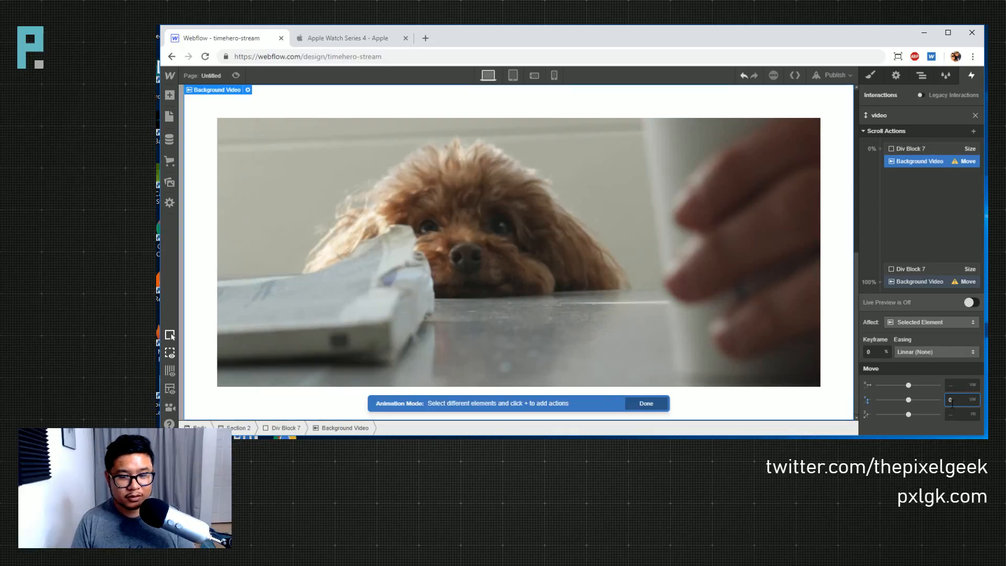
{"action": "left_click", "coordinate": [920, 282]}
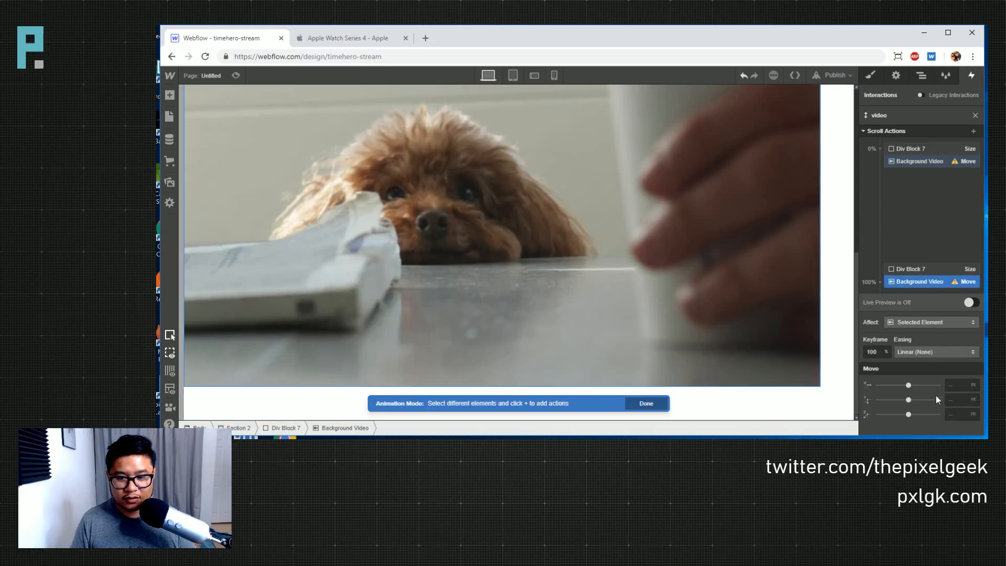
{"action": "left_click", "coordinate": [957, 400]}
{"action": "type", "text": "0"}
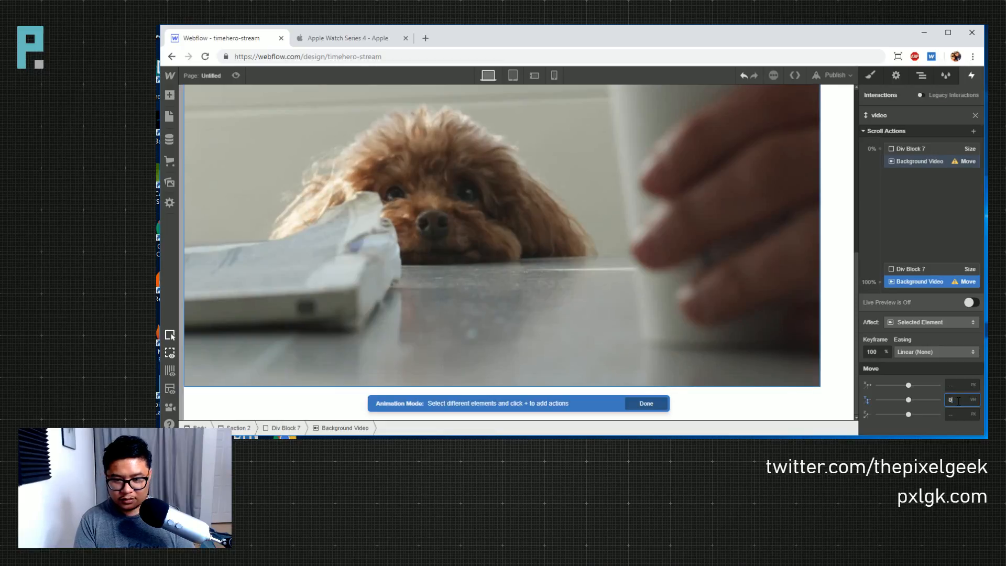
{"action": "left_click", "coordinate": [936, 162]}
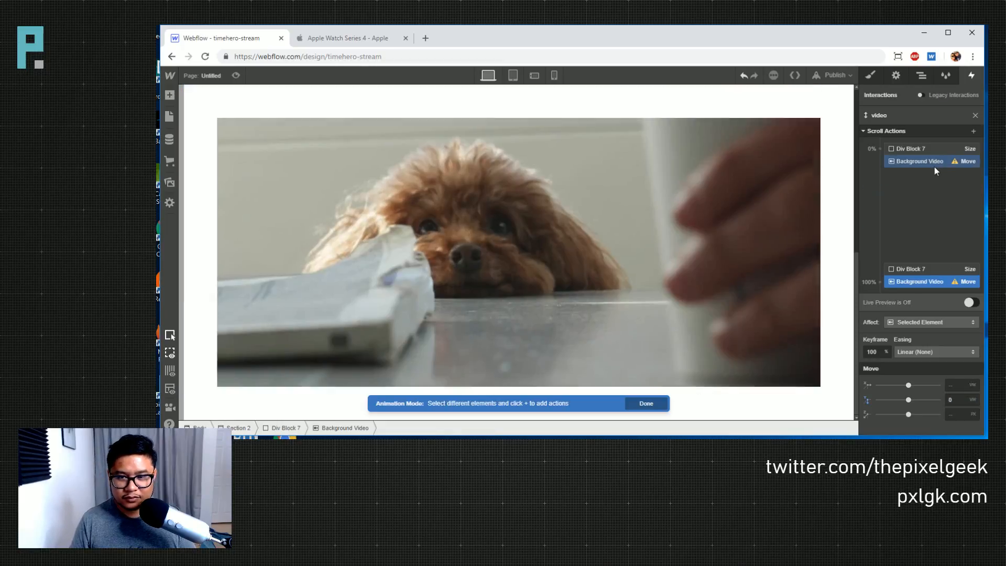
{"action": "left_click", "coordinate": [963, 401]}
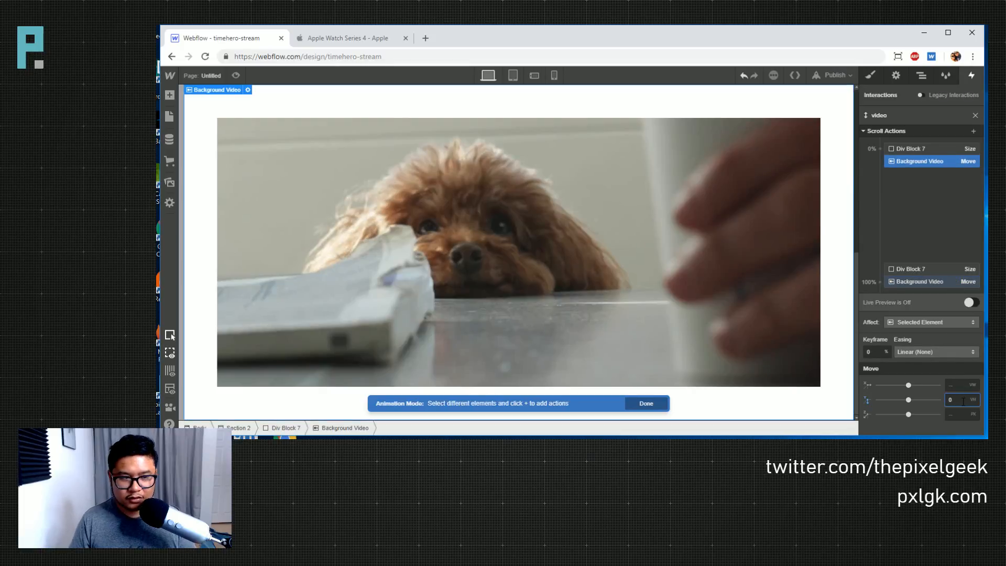
- Try a vertical move of 5 for the Background Video at the 100% keyframe, and settle on 10 VH
{"action": "left_click", "coordinate": [914, 282]}
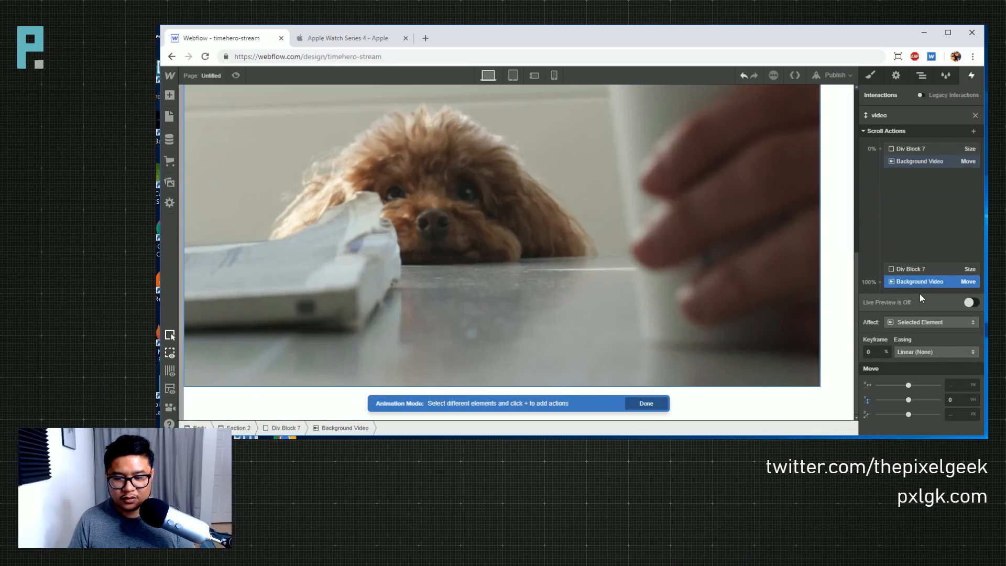
{"action": "left_click", "coordinate": [954, 401]}
{"action": "type", "text": "8"}
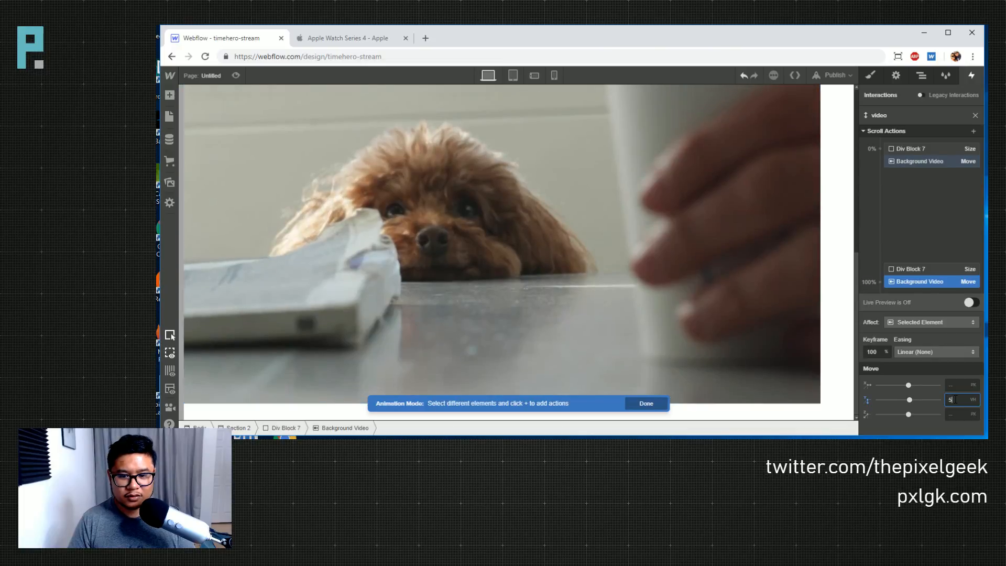
{"action": "key", "text": "BackSpace"}
{"action": "type", "text": "10"}
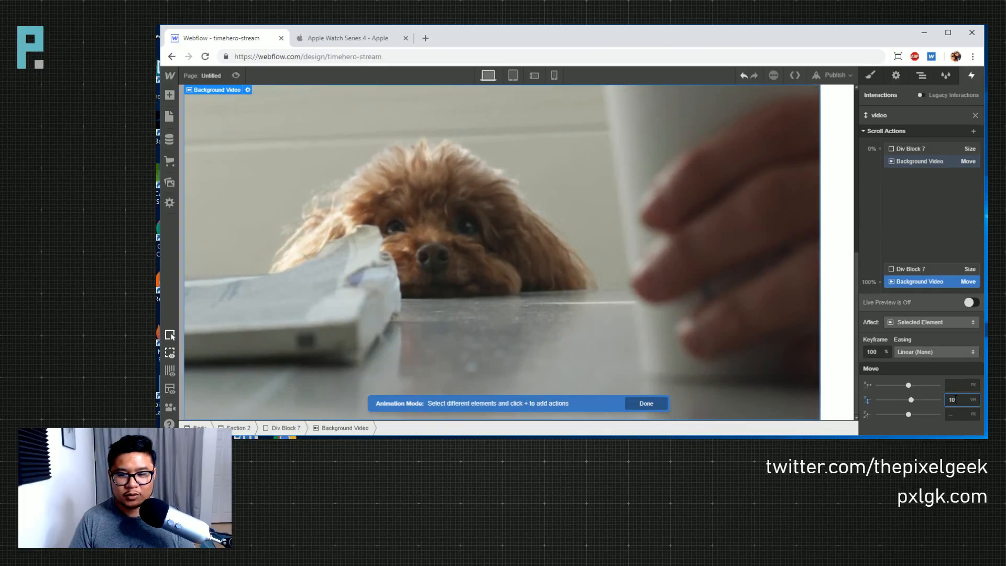
- Set the Background Video's horizontal move to 5 VW at the 100% keyframe
{"action": "left_click", "coordinate": [954, 385]}
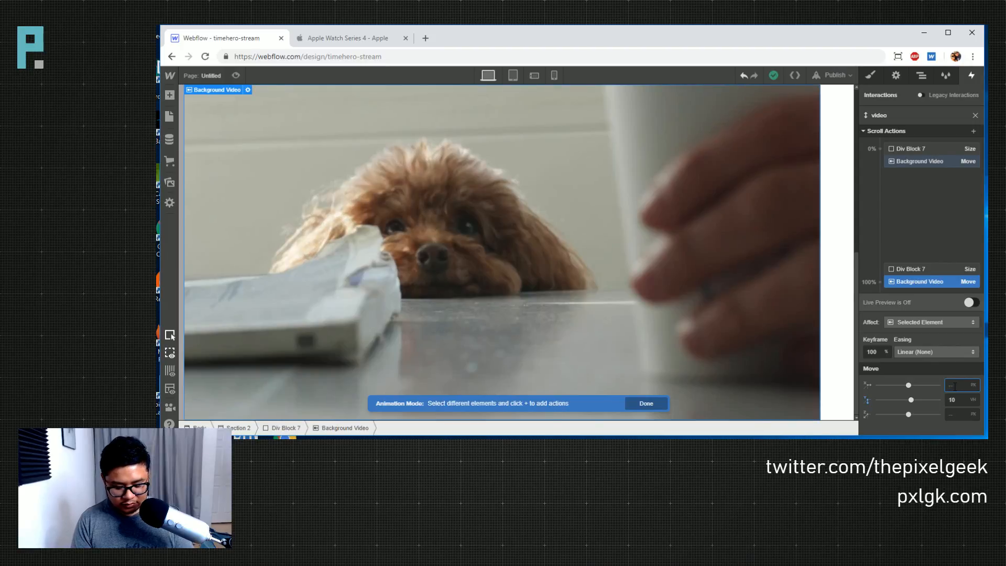
{"action": "type", "text": "5"}
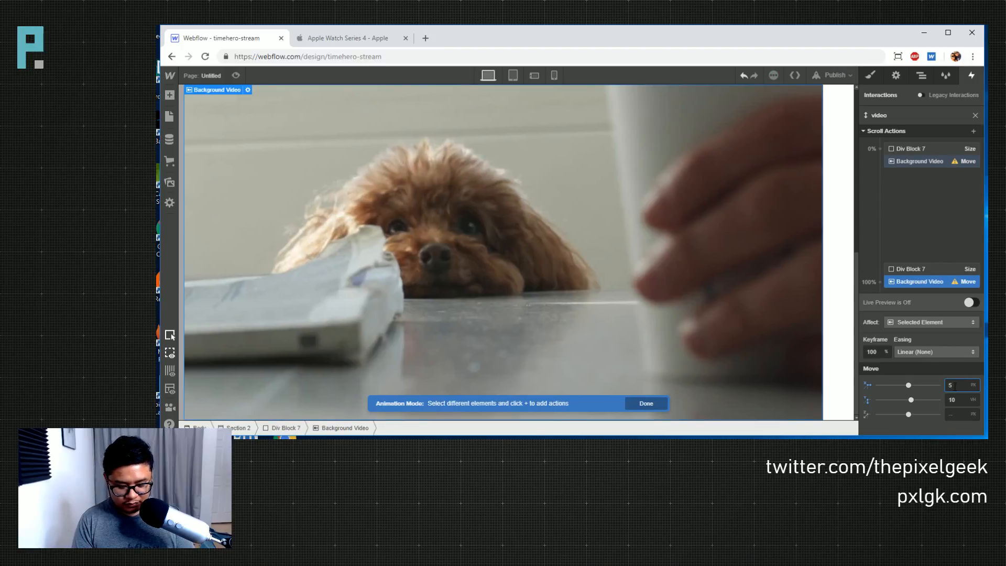
{"action": "type", "text": "vw"}
- Try horizontal moves of 5 and 3 VW for the Background Video at the 0% keyframe, and settle on 0
{"action": "left_click", "coordinate": [959, 162]}
{"action": "left_click", "coordinate": [952, 385]}
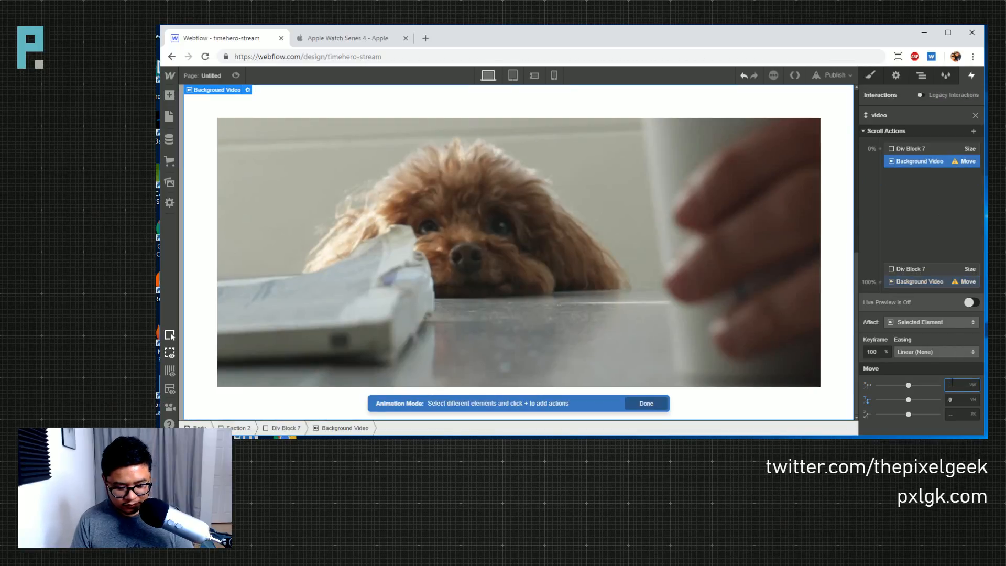
{"action": "type", "text": "5"}
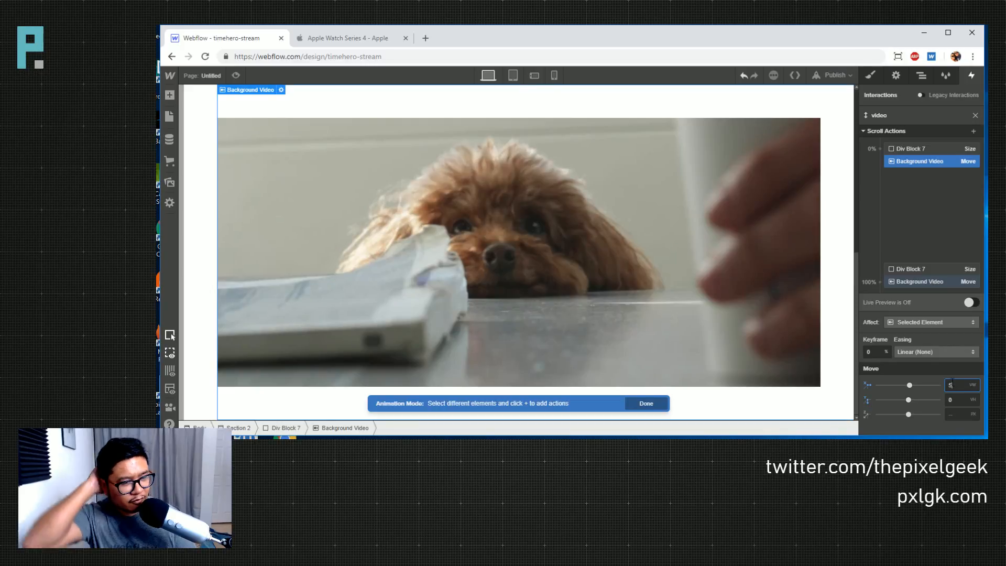
{"action": "key", "text": "BackSpace"}
{"action": "type", "text": "3"}
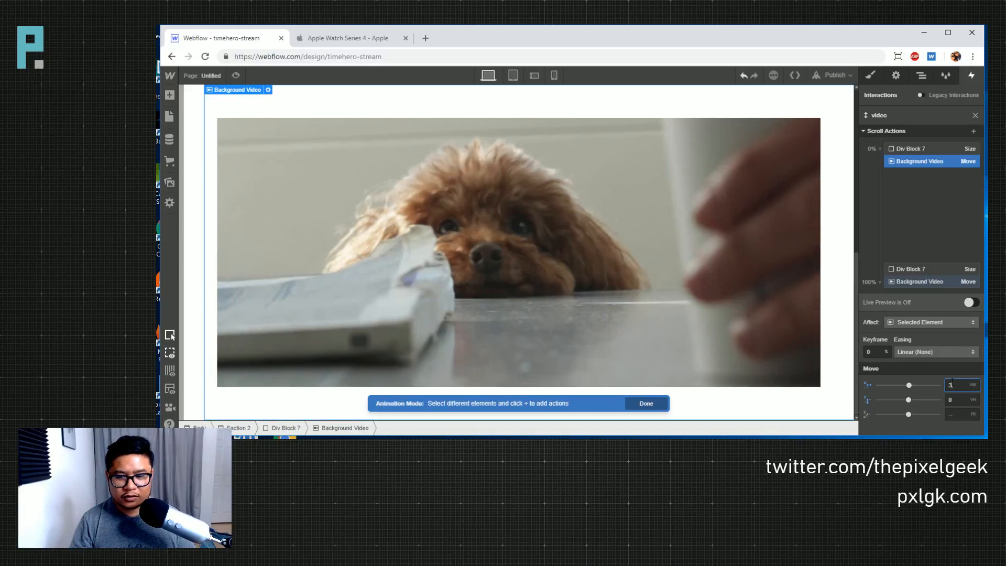
{"action": "key", "text": "BackSpace"}
{"action": "type", "text": "0"}
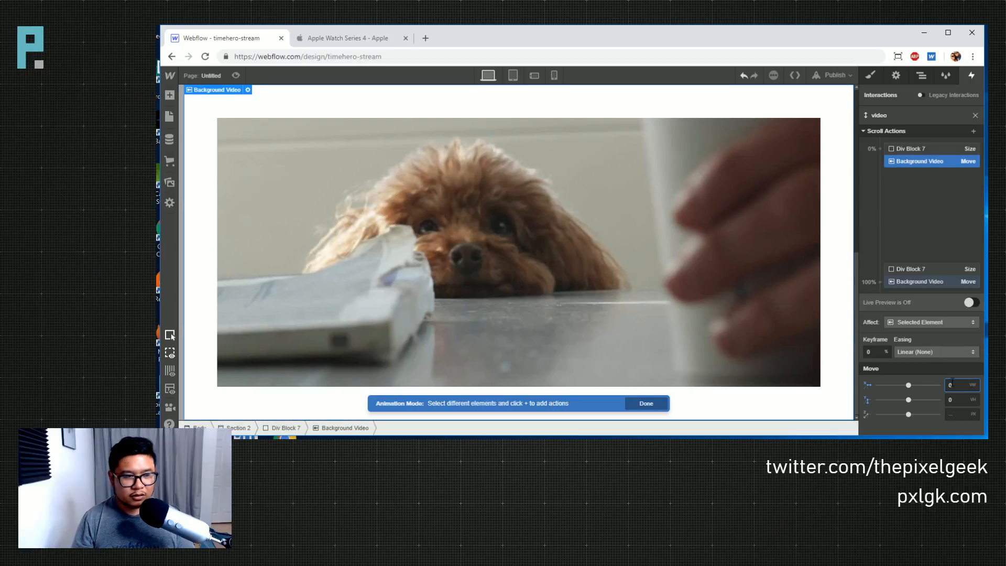
- Using live preview, shift Div Block 7's Size action and the Background Video's Move action from the 0% keyframe to 73%
{"action": "left_click", "coordinate": [973, 303]}
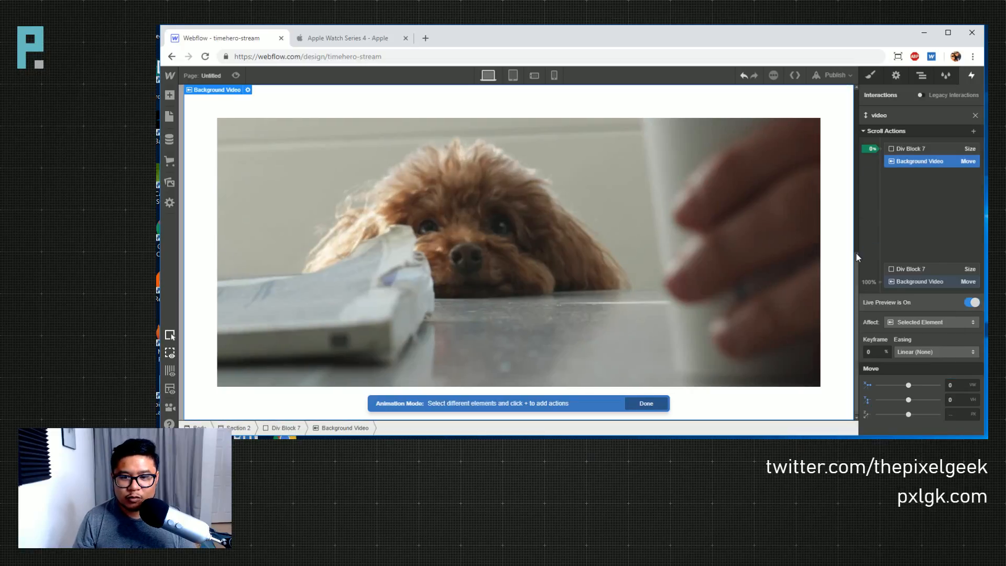
{"action": "mouse_move", "coordinate": [858, 258]}
{"action": "left_mouse_down"}
{"action": "mouse_move", "coordinate": [858, 142]}
{"action": "mouse_move", "coordinate": [852, 276]}
{"action": "mouse_move", "coordinate": [847, 105]}
{"action": "mouse_move", "coordinate": [842, 271]}
{"action": "left_mouse_up"}
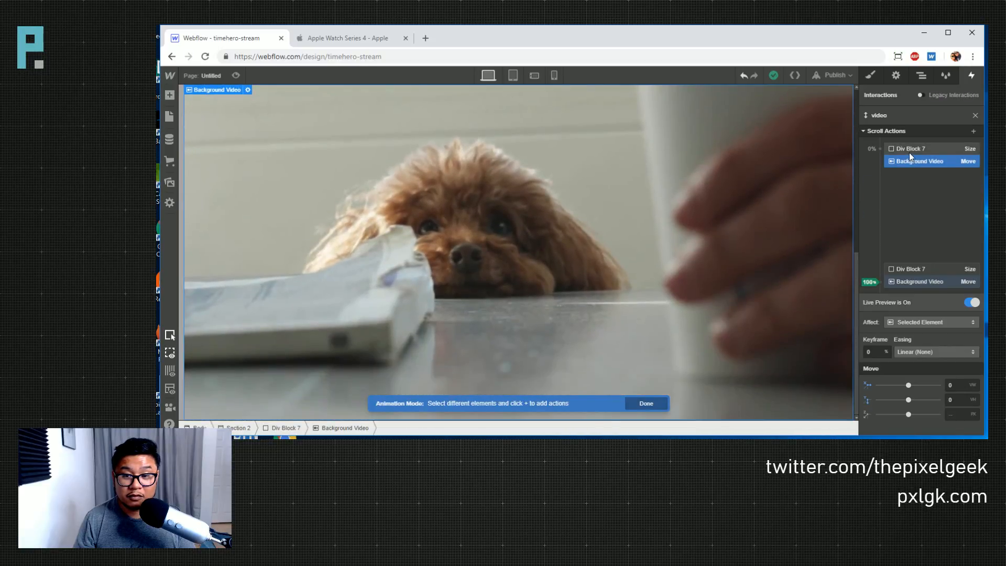
{"action": "left_click", "coordinate": [911, 149], "text": "shift"}
{"action": "left_click_drag", "start_coordinate": [911, 152], "coordinate": [915, 209]}
{"action": "mouse_move", "coordinate": [855, 283]}
{"action": "left_mouse_down"}
{"action": "mouse_move", "coordinate": [857, 122]}
{"action": "mouse_move", "coordinate": [862, 291]}
{"action": "left_mouse_up"}
{"action": "left_click_drag", "start_coordinate": [915, 195], "coordinate": [913, 251]}
{"action": "left_click", "coordinate": [970, 303]}
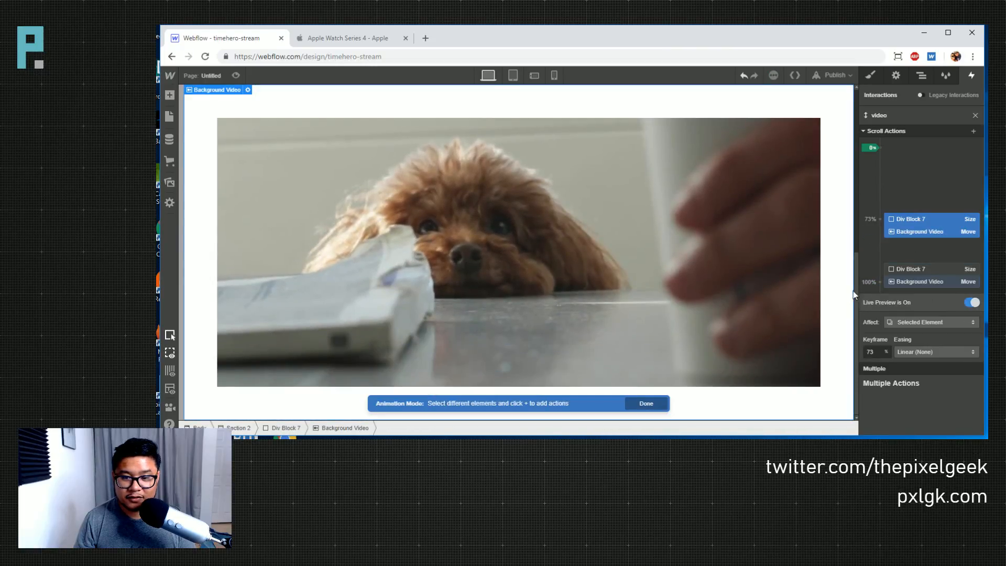
{"action": "mouse_move", "coordinate": [855, 335]}
{"action": "left_mouse_down"}
{"action": "mouse_move", "coordinate": [860, 159]}
{"action": "mouse_move", "coordinate": [856, 302]}
{"action": "mouse_move", "coordinate": [839, 163]}
{"action": "mouse_move", "coordinate": [849, 321]}
{"action": "mouse_move", "coordinate": [852, 203]}
{"action": "mouse_move", "coordinate": [850, 292]}
{"action": "mouse_move", "coordinate": [846, 204]}
{"action": "mouse_move", "coordinate": [820, 186]}
{"action": "left_mouse_up"}
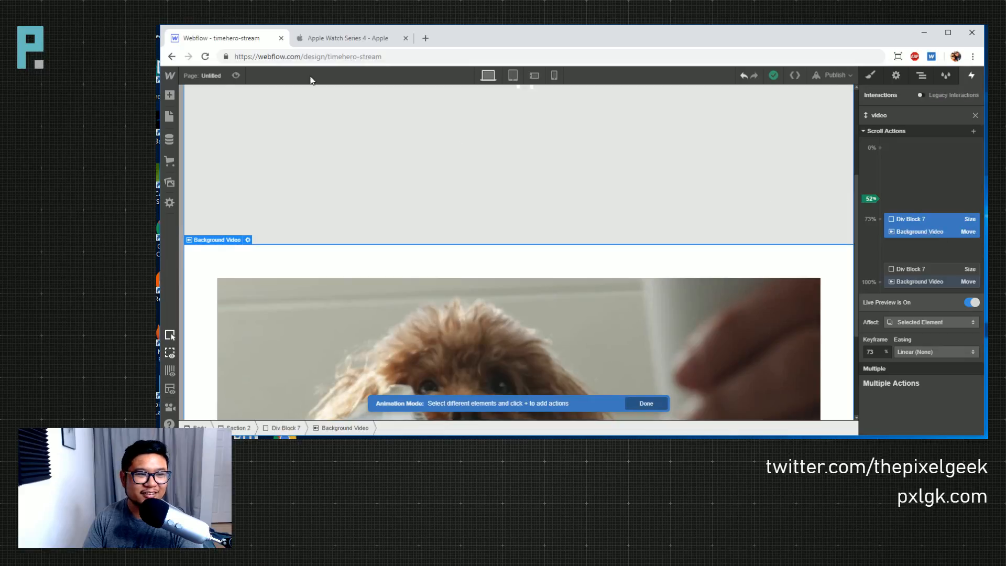
- Preview the page and examine how the video section expands and contracts while scrolling, and return to the designer
{"action": "left_click", "coordinate": [236, 76]}
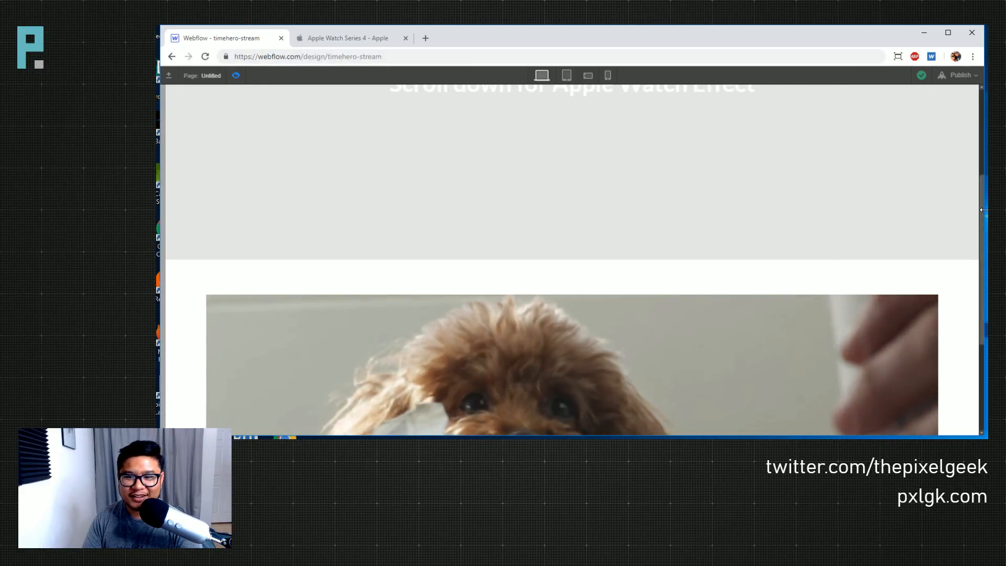
{"action": "scroll", "coordinate": [982, 205], "scroll_direction": "up", "scroll_amount": 2}
{"action": "scroll", "coordinate": [980, 201], "scroll_direction": "down", "scroll_amount": 2}
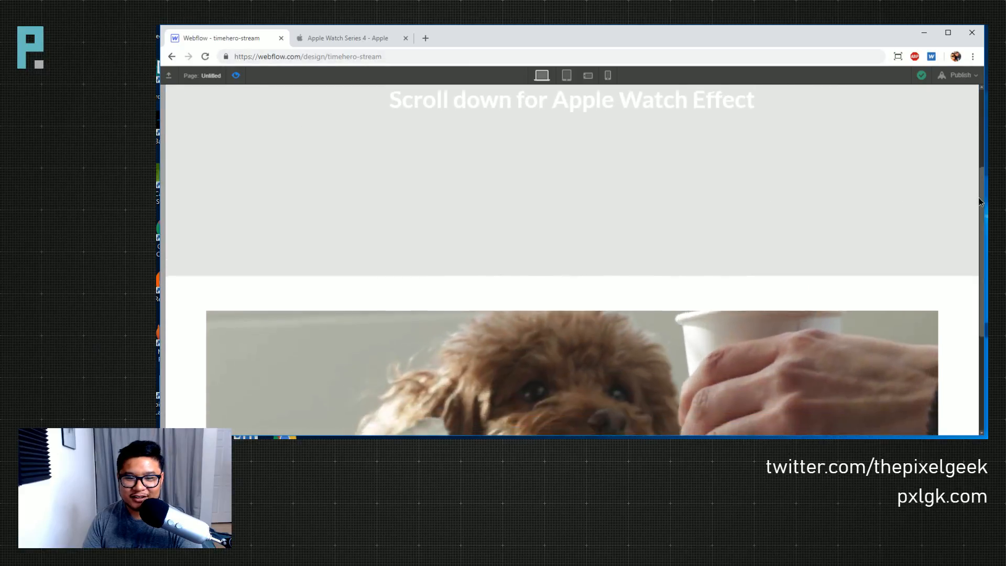
{"action": "scroll", "coordinate": [981, 202], "scroll_direction": "down", "scroll_amount": 3}
{"action": "scroll", "coordinate": [978, 180], "scroll_direction": "up", "scroll_amount": 3}
{"action": "scroll", "coordinate": [978, 180], "scroll_direction": "down", "scroll_amount": 4}
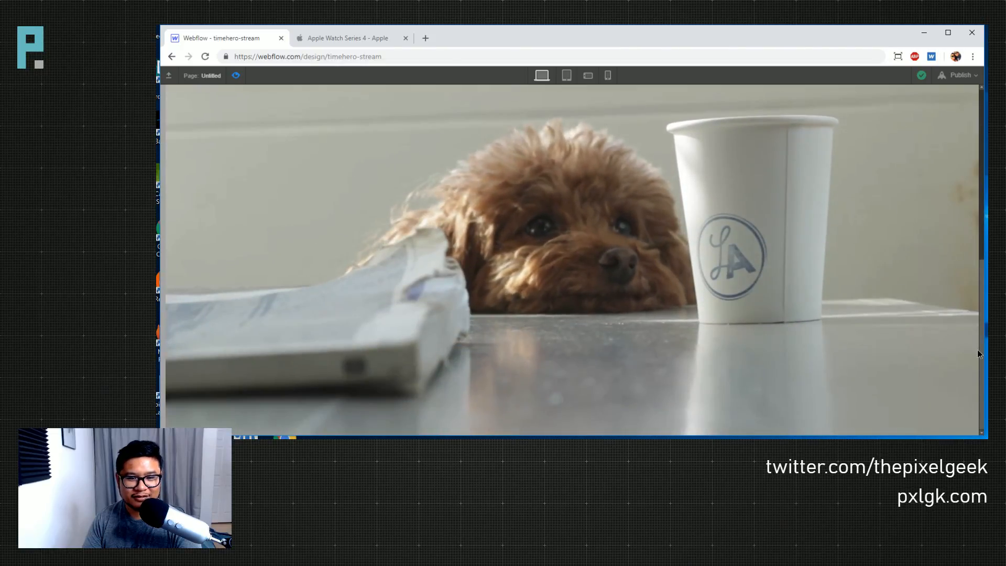
{"action": "scroll", "coordinate": [975, 231], "scroll_direction": "up", "scroll_amount": 5}
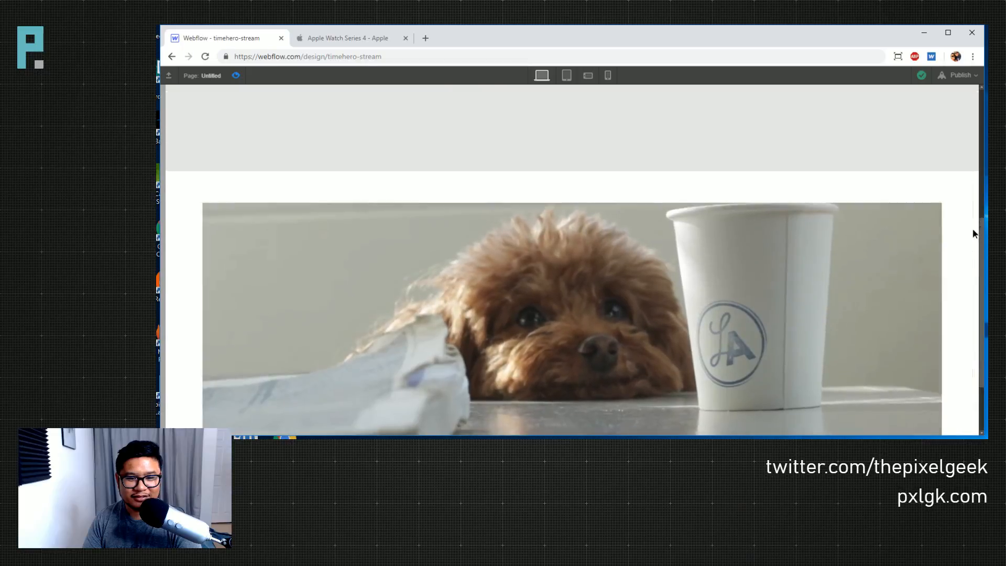
{"action": "scroll", "coordinate": [973, 178], "scroll_direction": "down", "scroll_amount": 3}
{"action": "scroll", "coordinate": [976, 255], "scroll_direction": "down", "scroll_amount": 2}
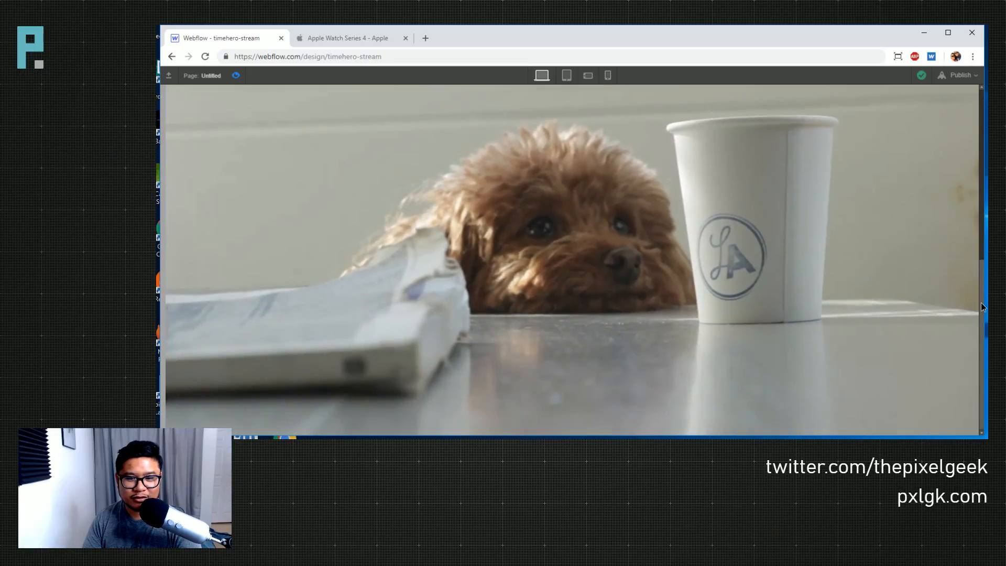
{"action": "scroll", "coordinate": [980, 262], "scroll_direction": "up", "scroll_amount": 5}
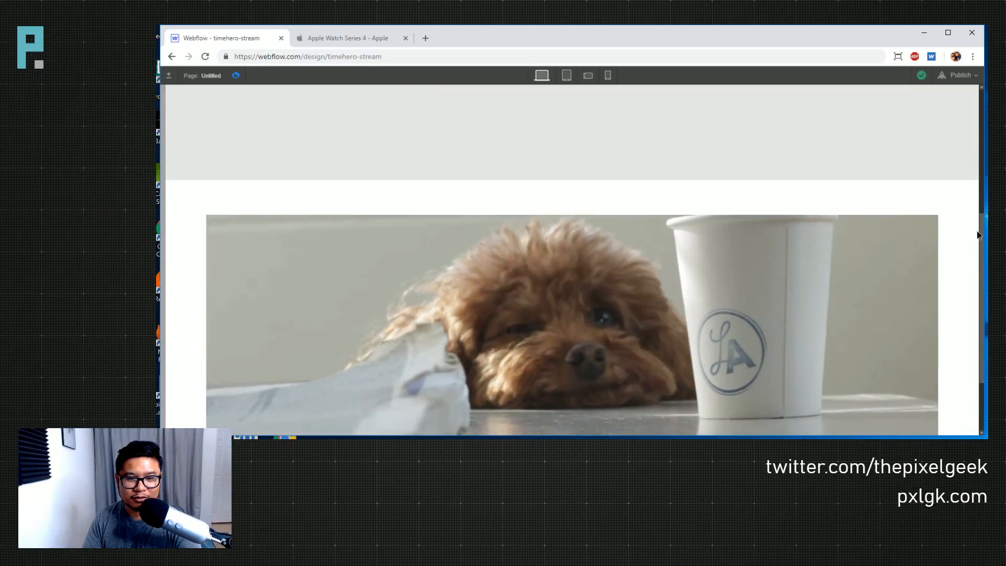
{"action": "scroll", "coordinate": [980, 273], "scroll_direction": "down", "scroll_amount": 5}
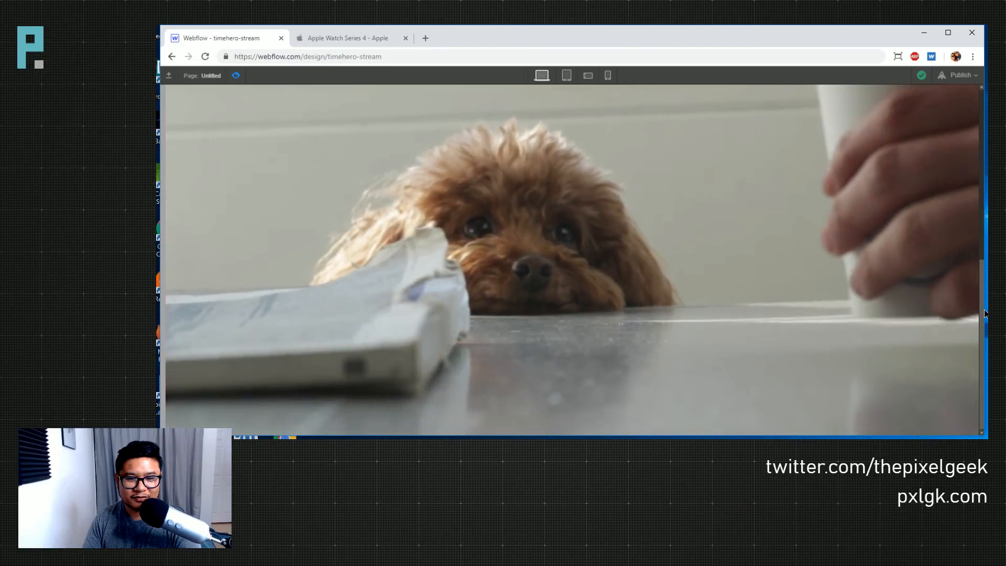
{"action": "scroll", "coordinate": [977, 231], "scroll_direction": "up", "scroll_amount": 3}
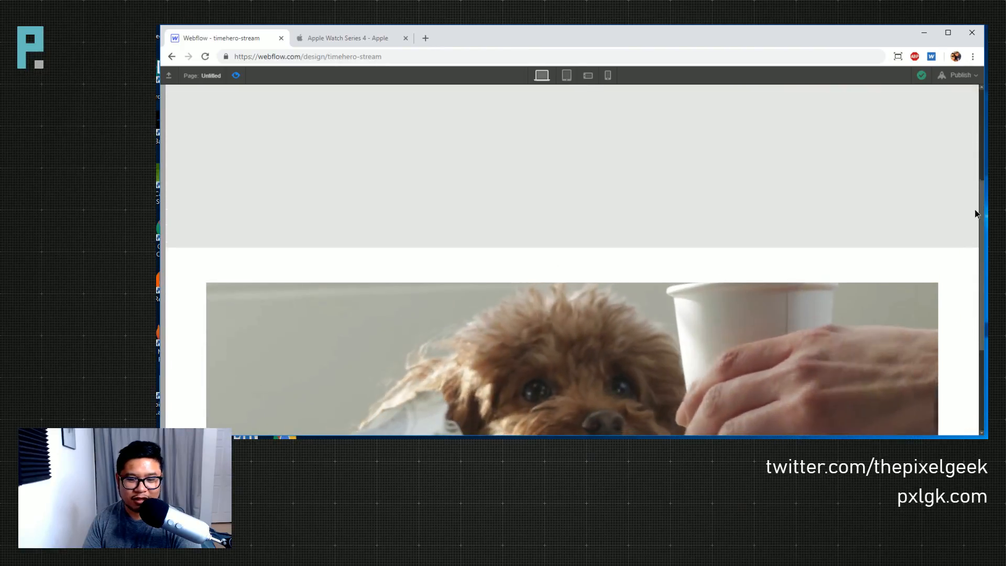
{"action": "scroll", "coordinate": [976, 220], "scroll_direction": "down", "scroll_amount": 3}
{"action": "scroll", "coordinate": [976, 246], "scroll_direction": "up", "scroll_amount": 2}
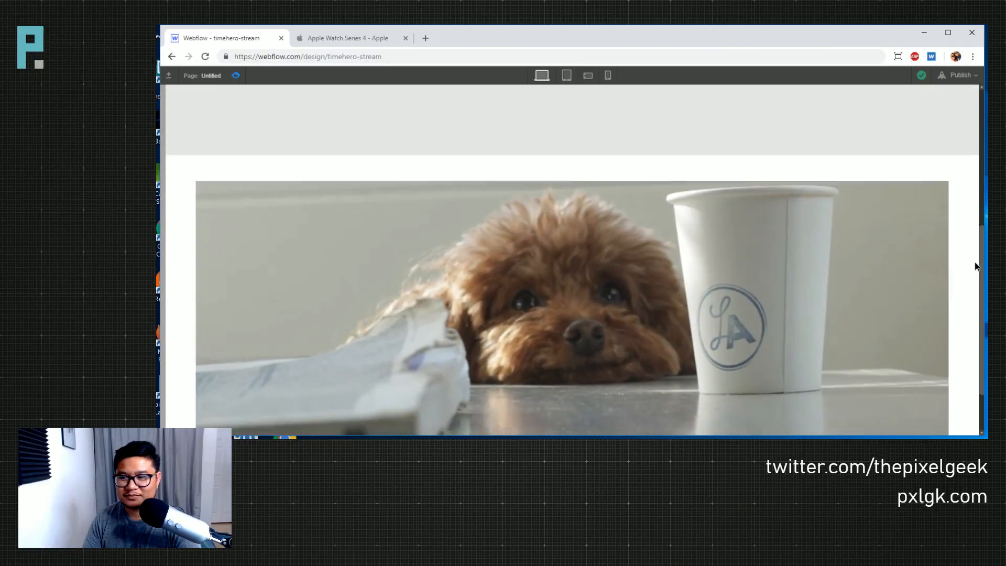
{"action": "scroll", "coordinate": [976, 264], "scroll_direction": "down", "scroll_amount": 3}
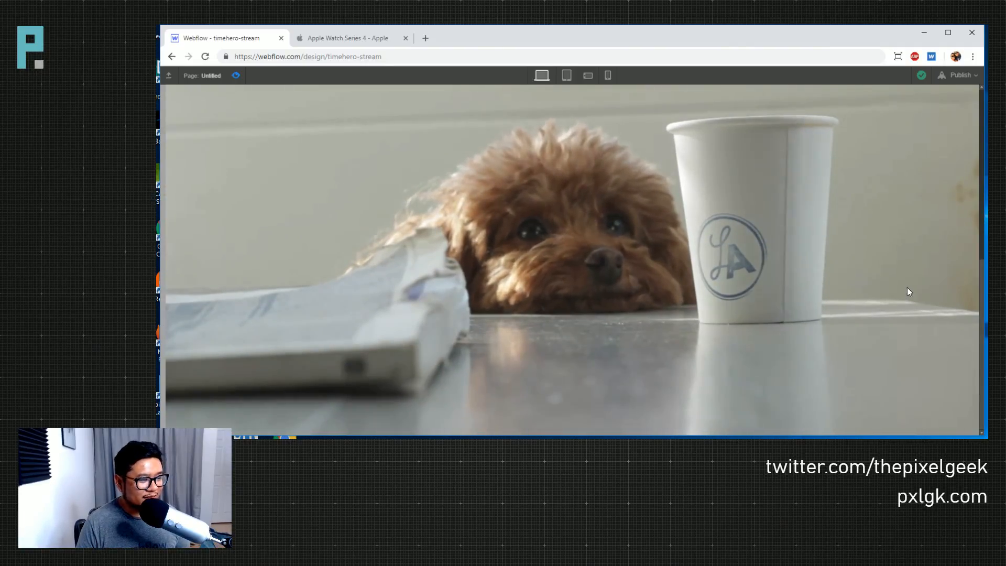
{"action": "left_click", "coordinate": [236, 75]}
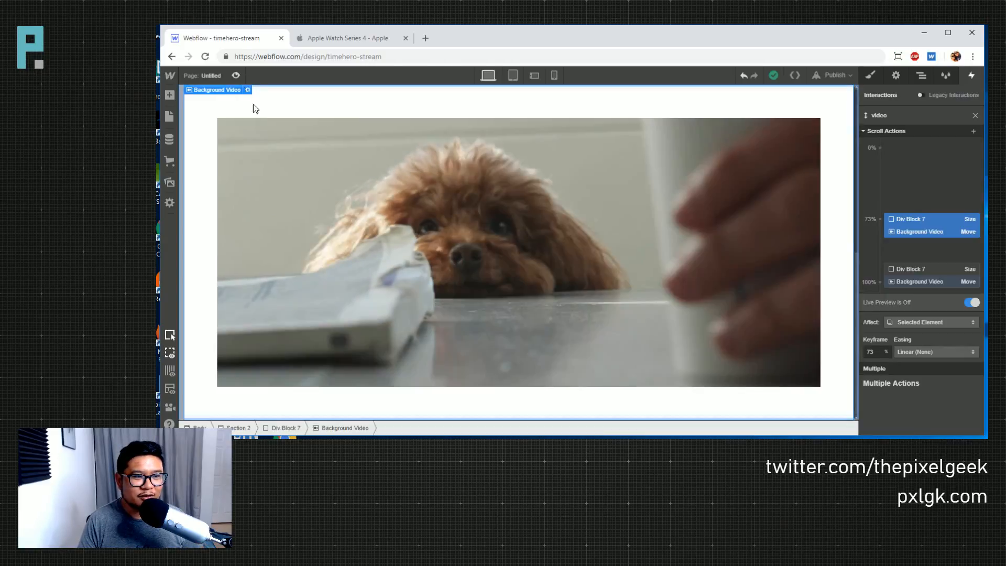
- Select Section 2 on the canvas and close the Apple Watch Series 4 reference page
{"action": "left_click", "coordinate": [454, 108]}
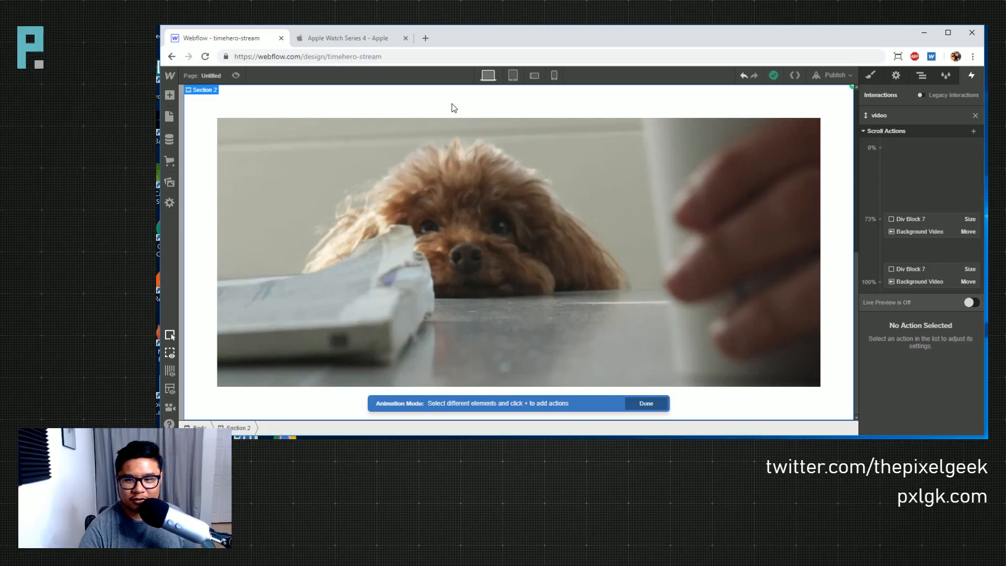
{"action": "left_click", "coordinate": [406, 39]}
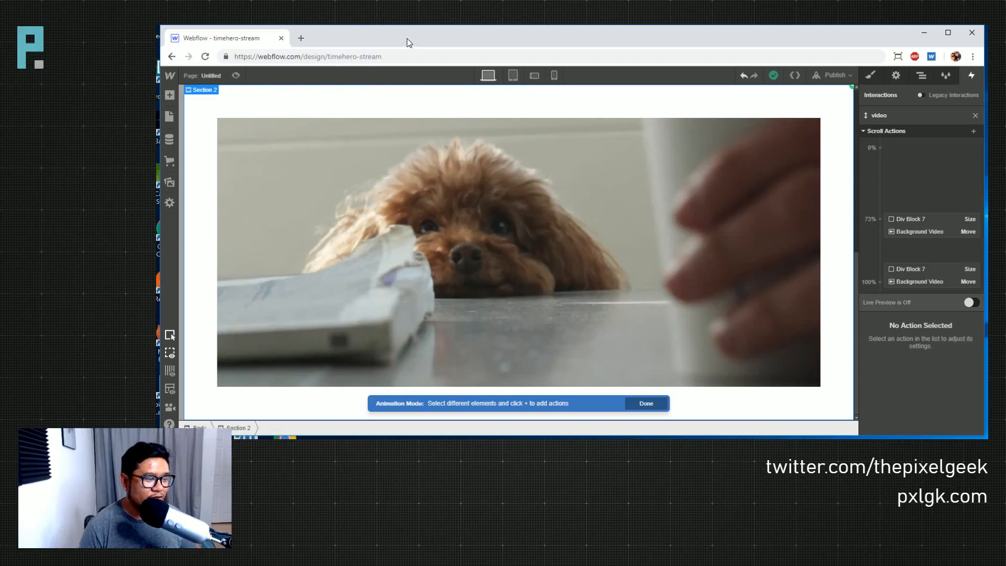